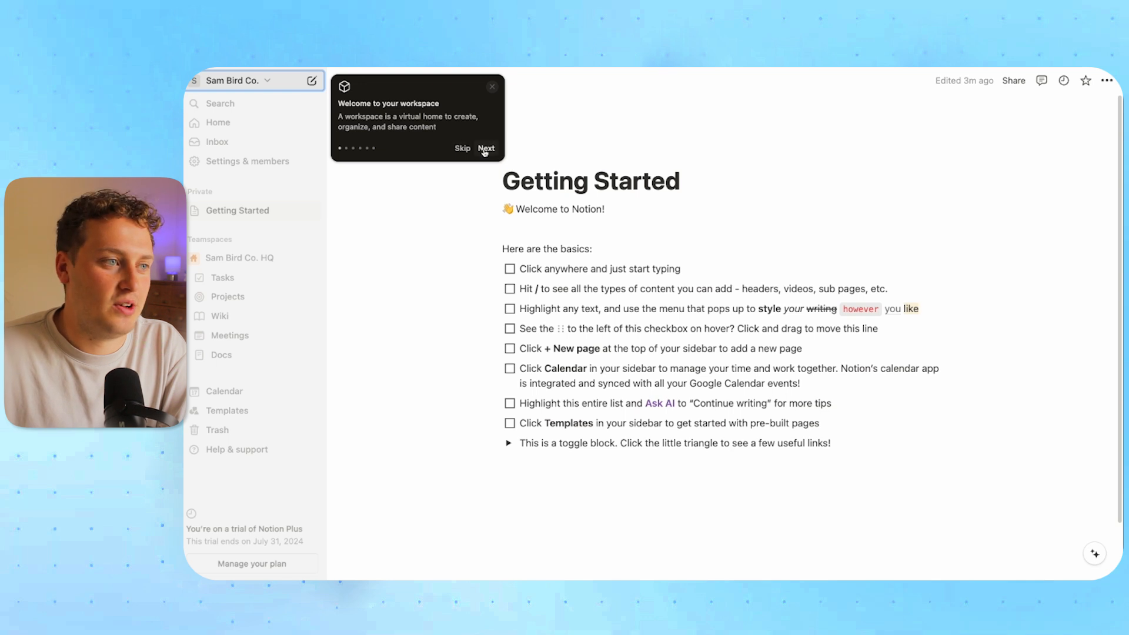
# Advance through every onboarding tooltip until the tour closes, then open Settings & members
pyautogui.click(486, 149)
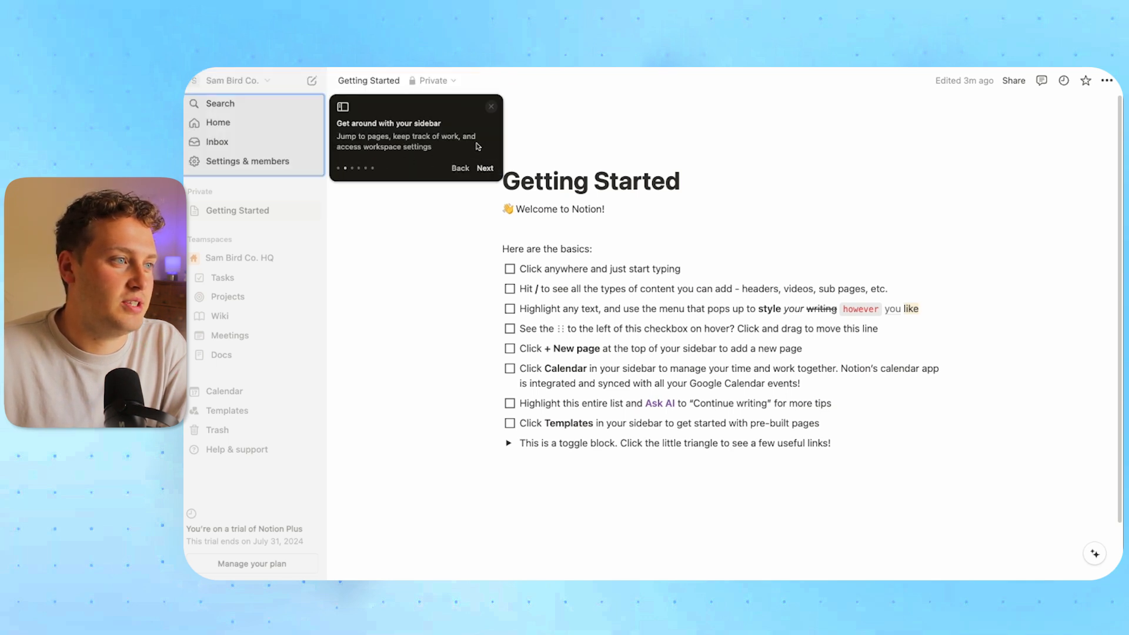
pyautogui.click(485, 170)
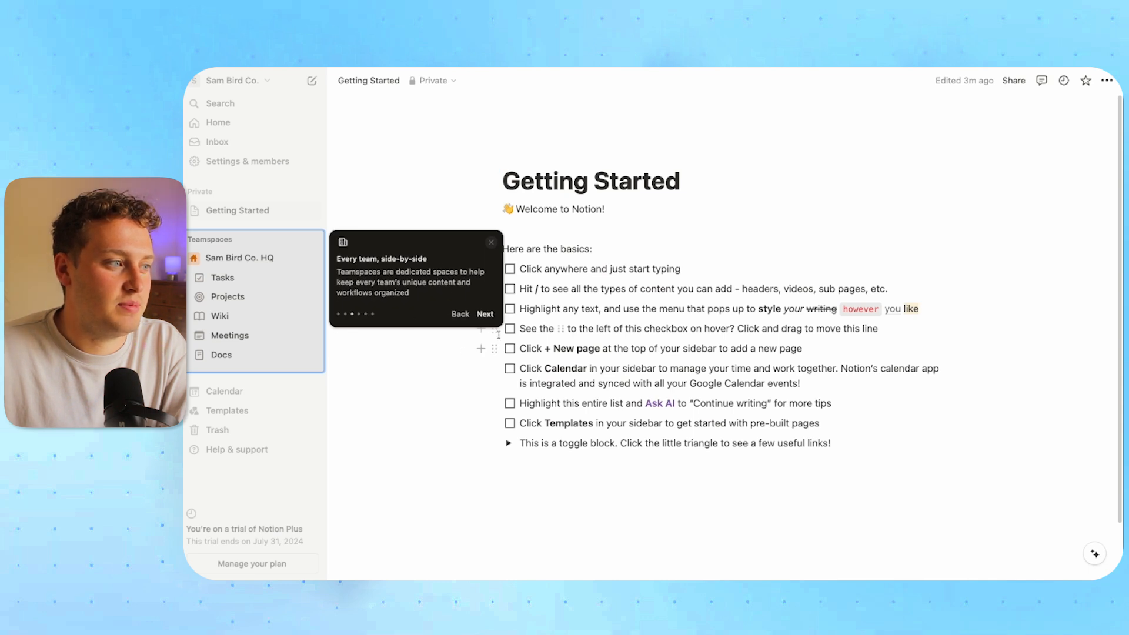
pyautogui.click(485, 314)
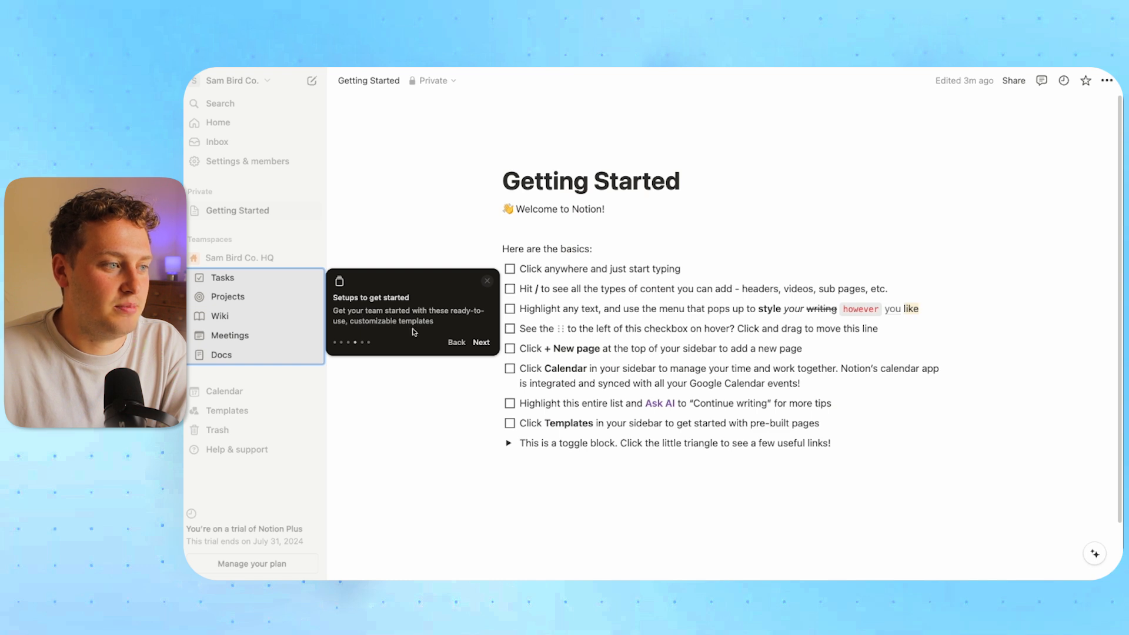
pyautogui.click(481, 342)
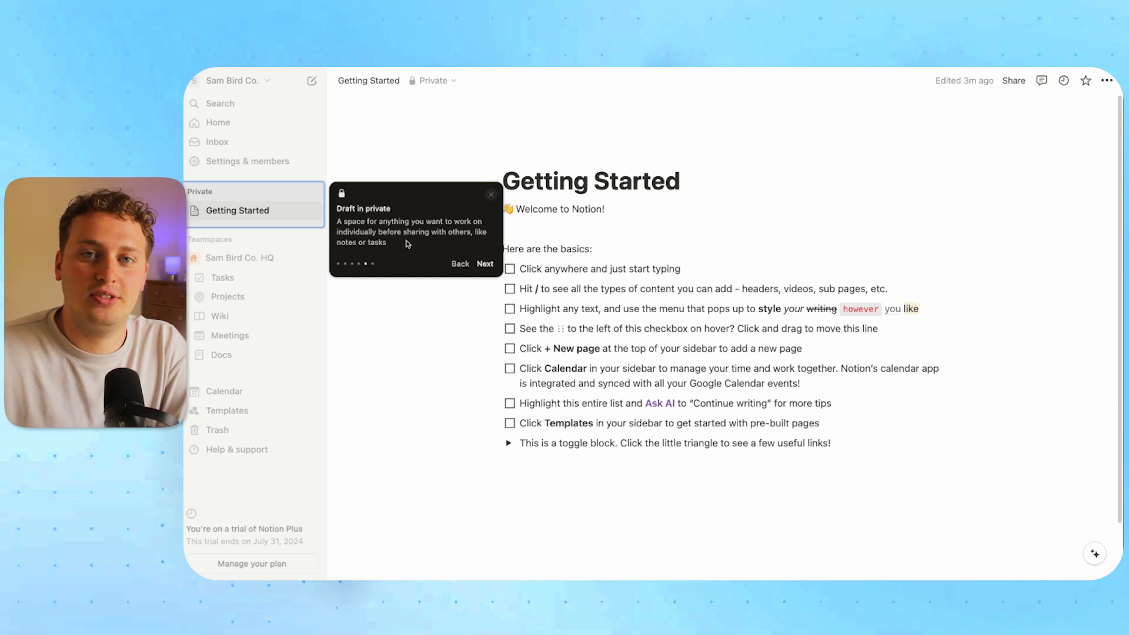
pyautogui.click(484, 263)
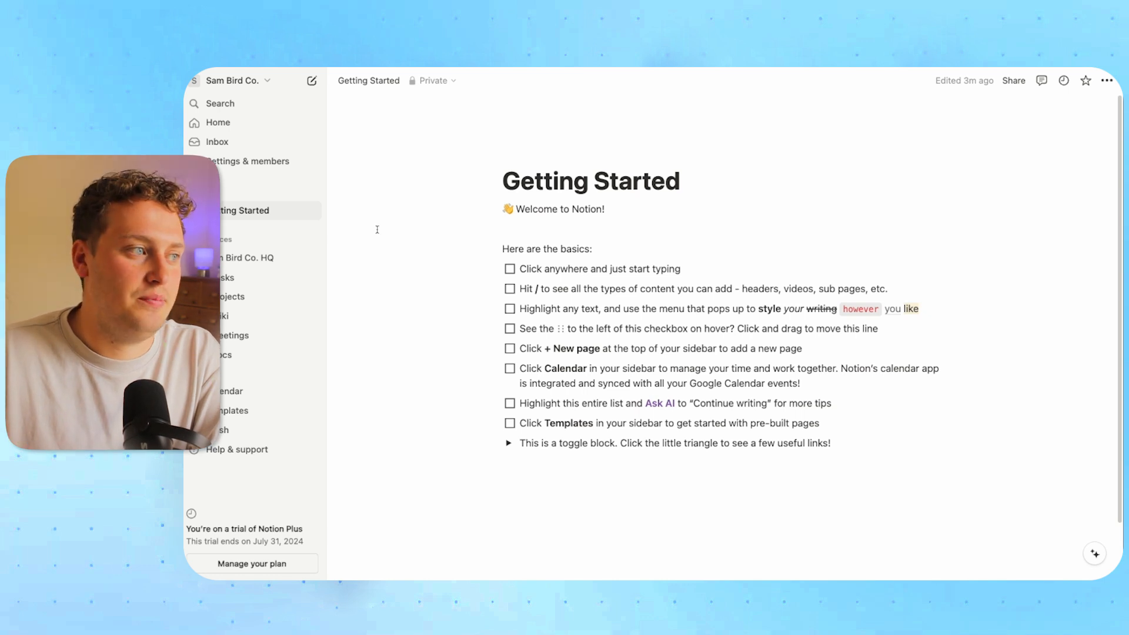
pyautogui.click(256, 162)
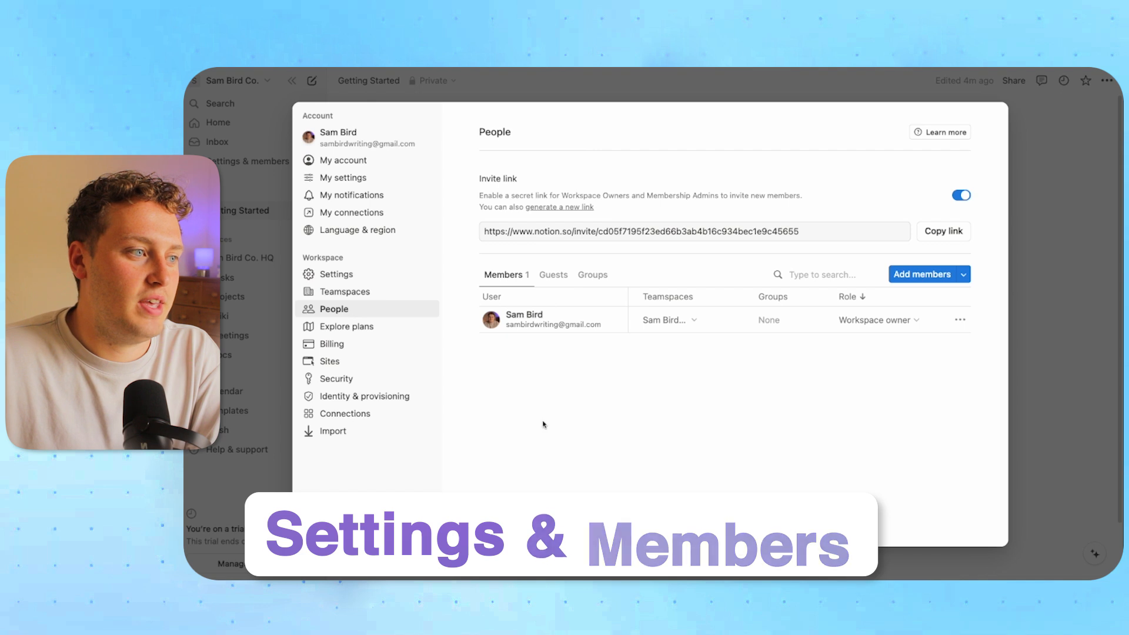
# Review the My account profile and security details, then switch to My settings
pyautogui.click(361, 161)
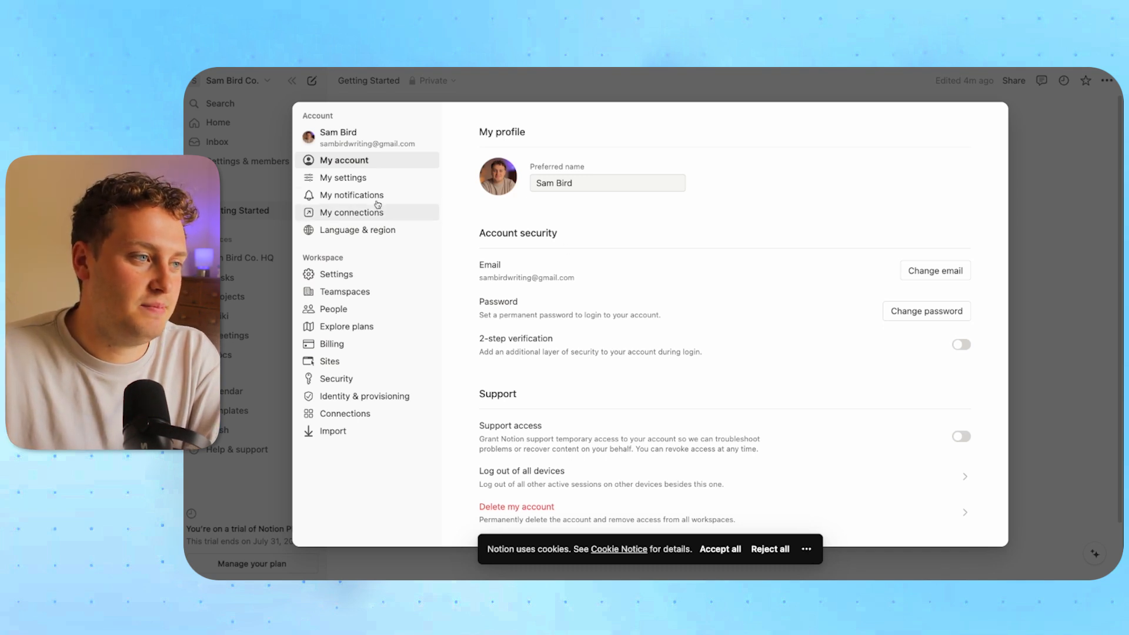
pyautogui.click(365, 179)
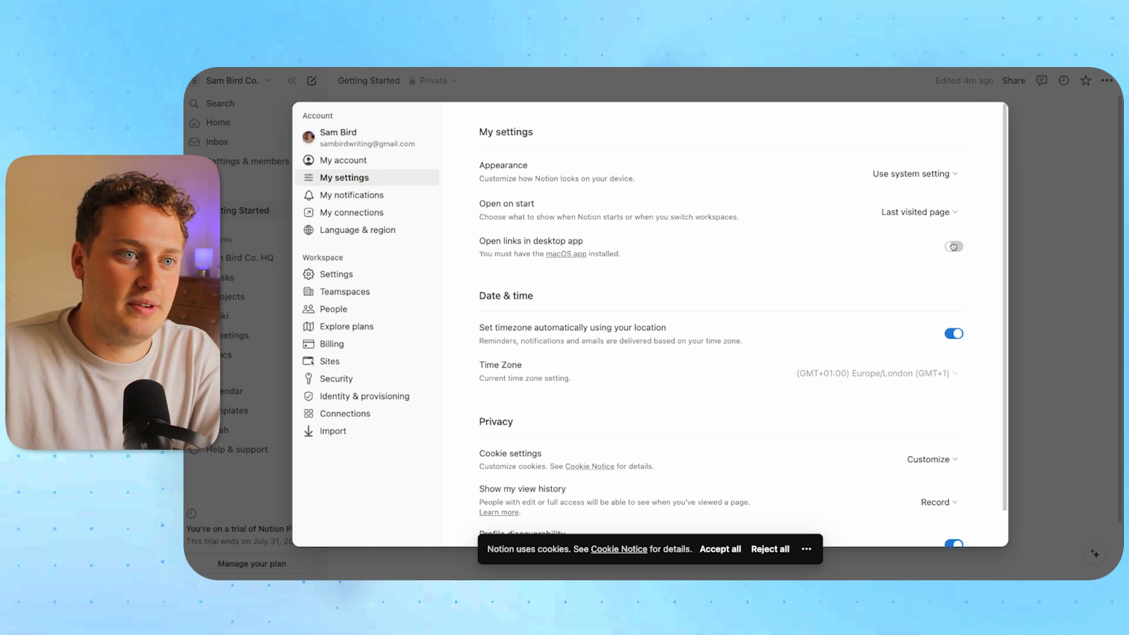
# Switch the appearance to Dark, then set it back to Light
pyautogui.click(936, 178)
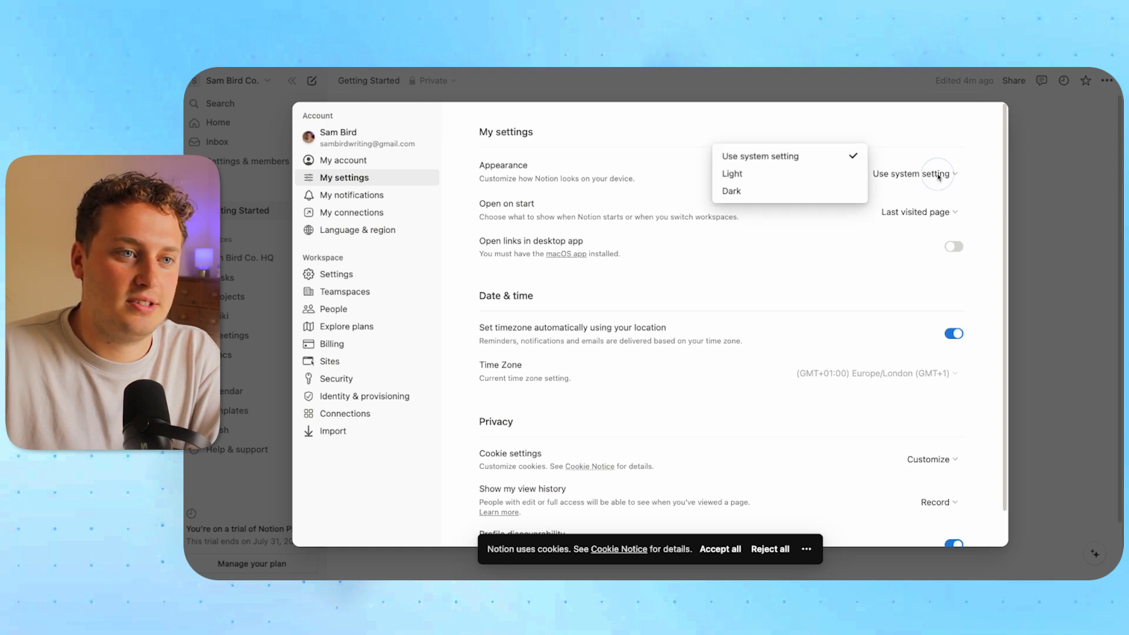
pyautogui.click(790, 191)
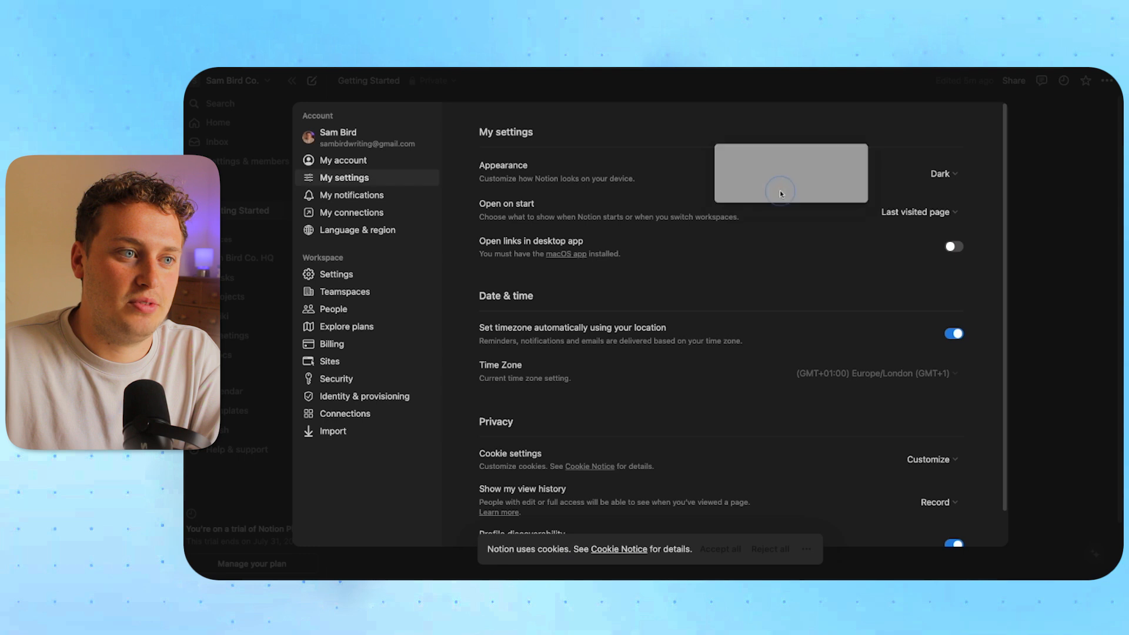
pyautogui.click(936, 175)
pyautogui.click(811, 173)
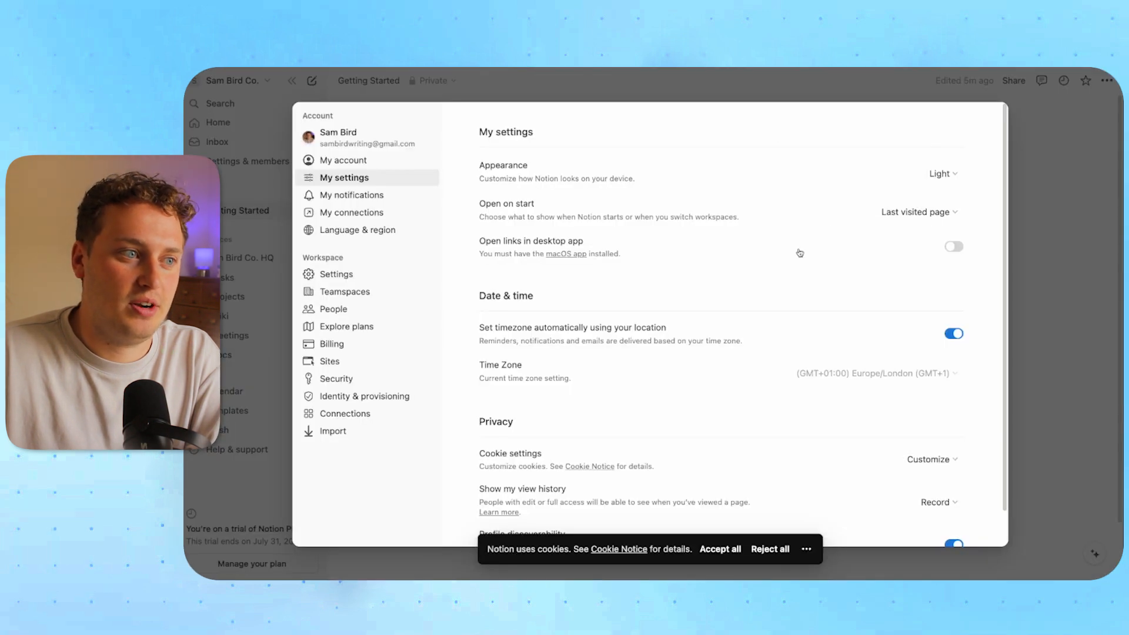
# Check the Open on start choices, leave them unchanged, and go to My notifications
pyautogui.scroll(-1, 800, 254)
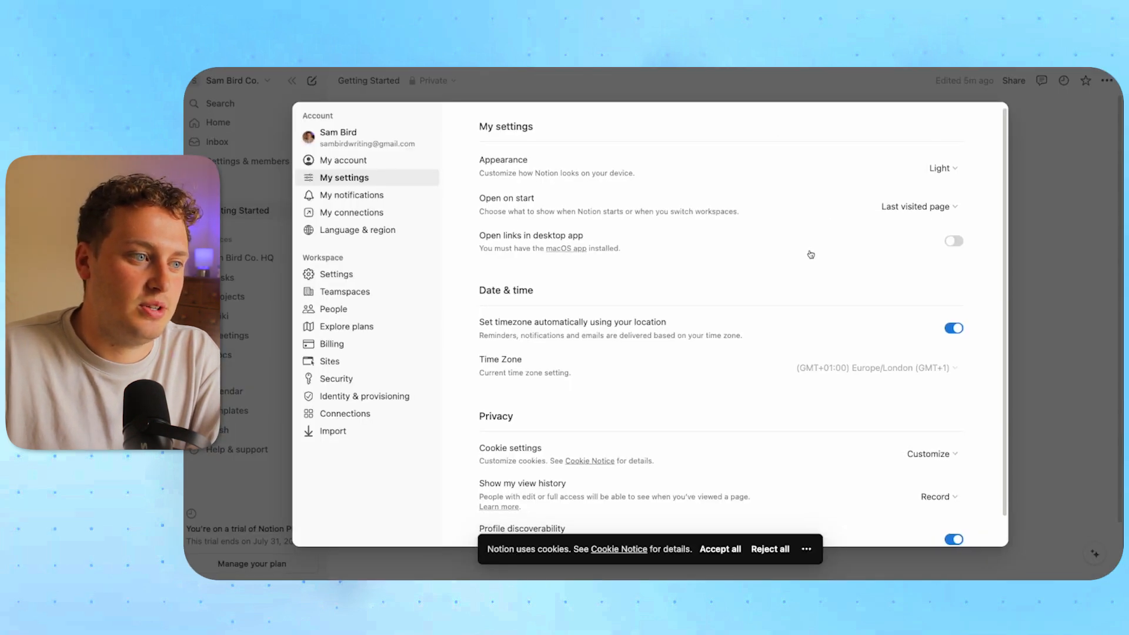
pyautogui.click(920, 210)
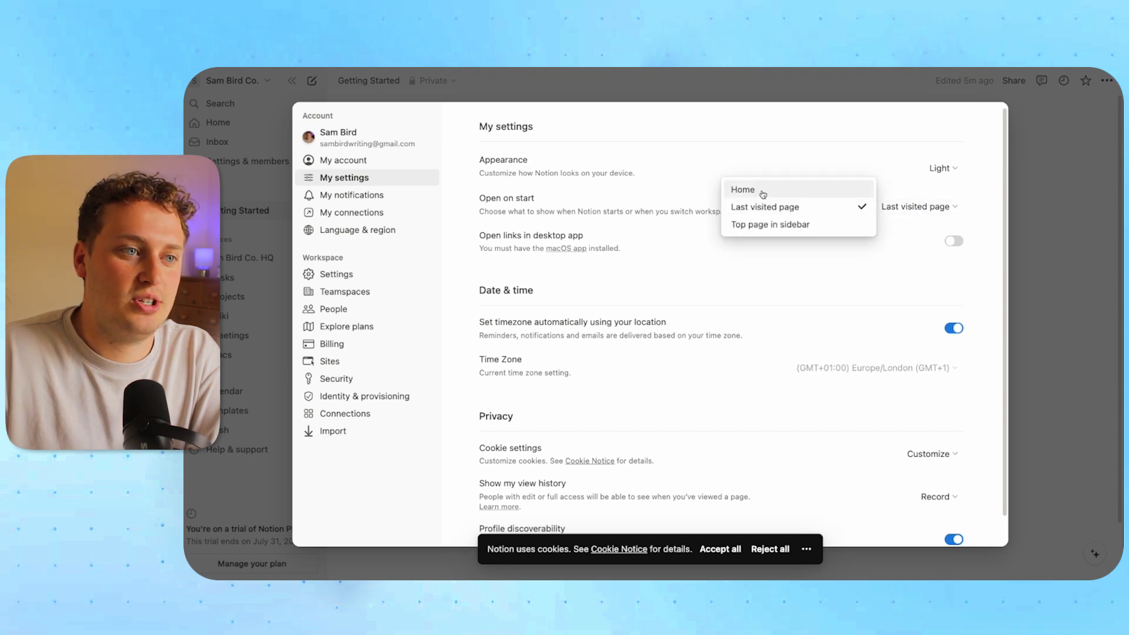
pyautogui.click(919, 190)
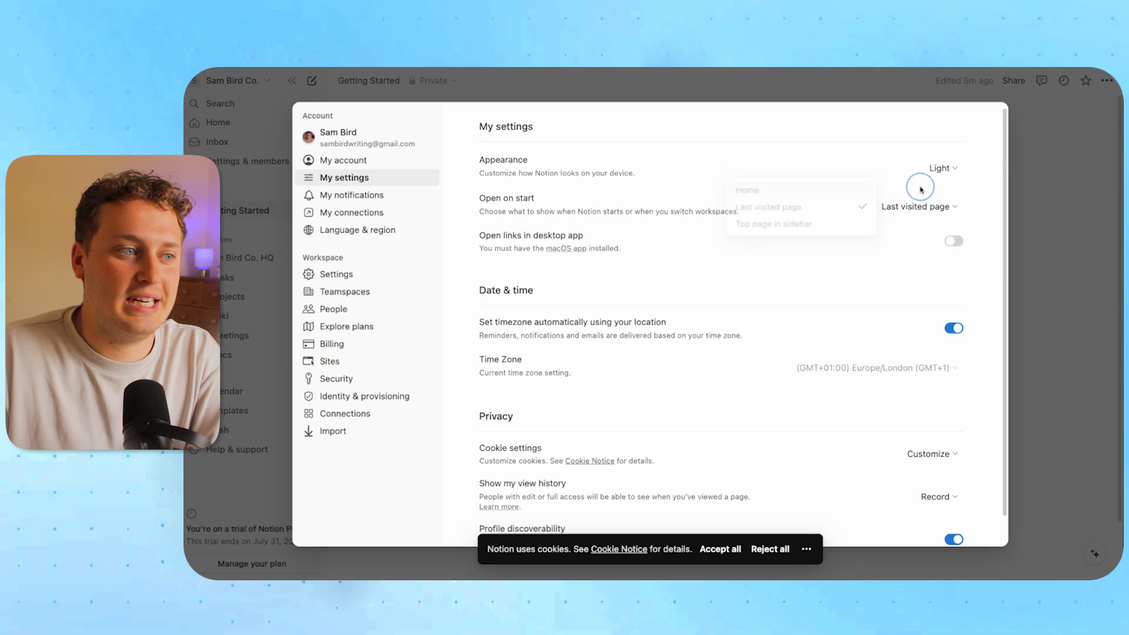
pyautogui.scroll(-1, 786, 310)
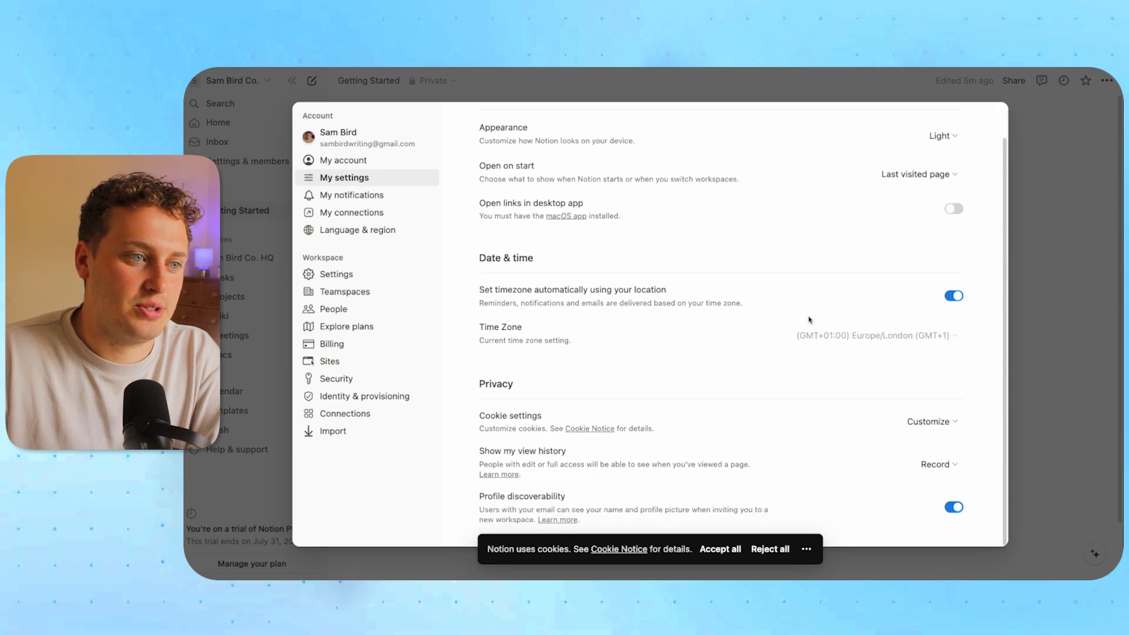
pyautogui.click(374, 195)
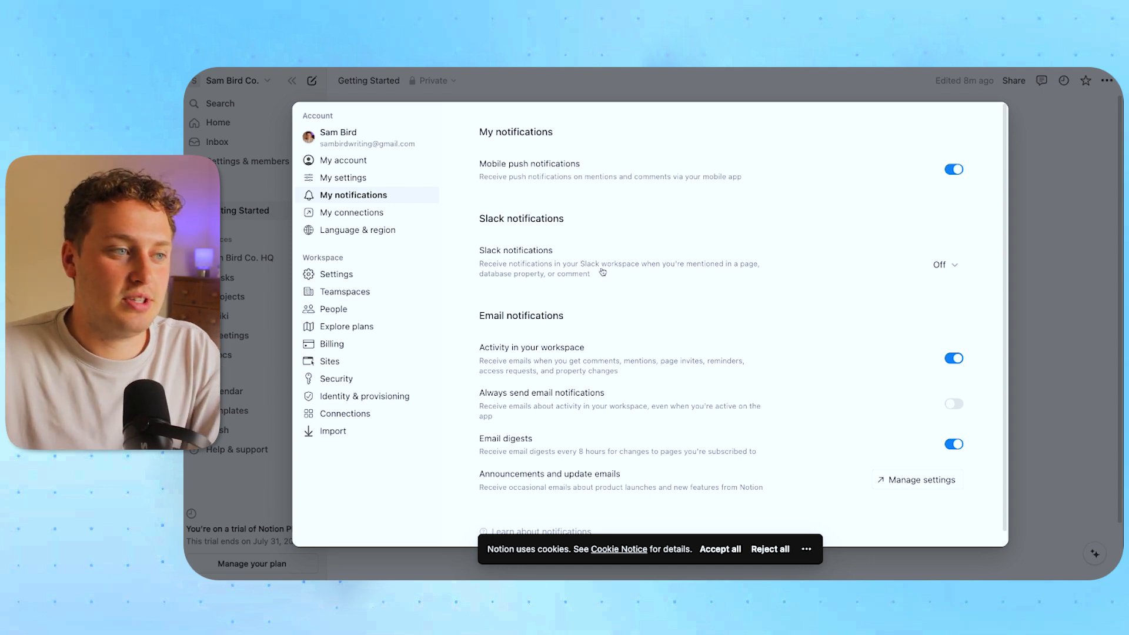
# Check the Slack notification options, leave them Off, and go to the Workspace settings page
pyautogui.click(944, 265)
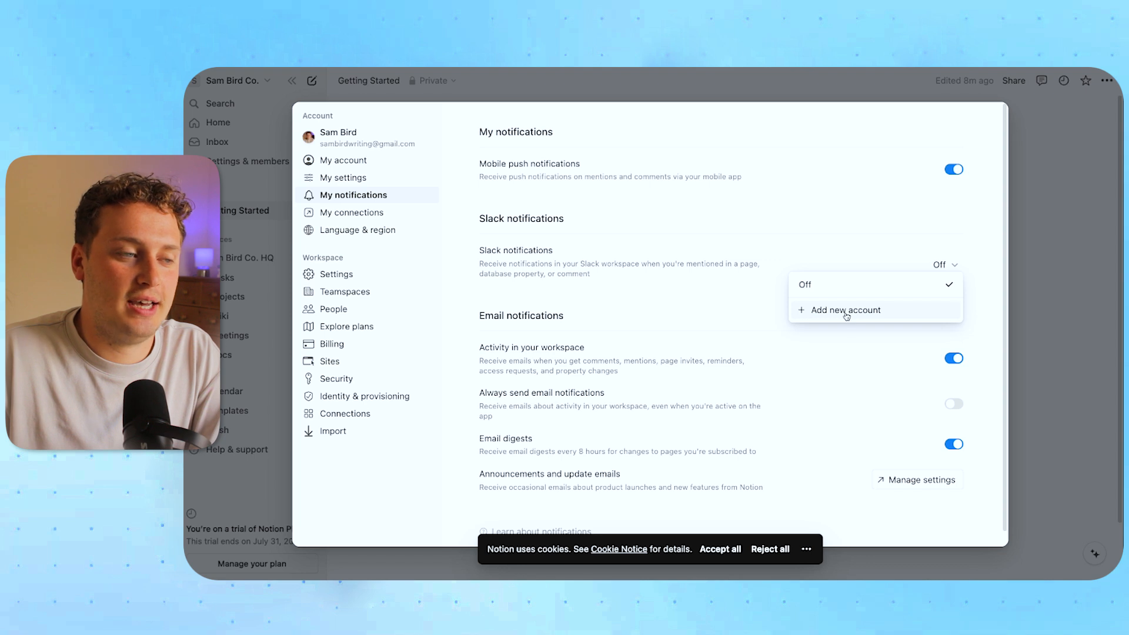
pyautogui.click(699, 263)
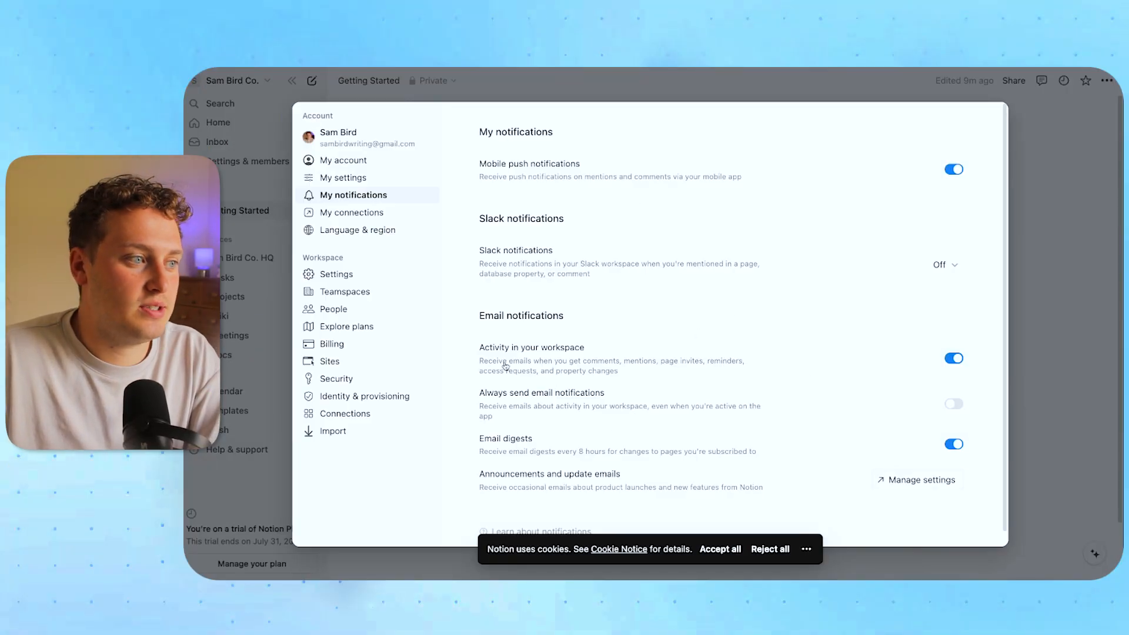
pyautogui.click(359, 276)
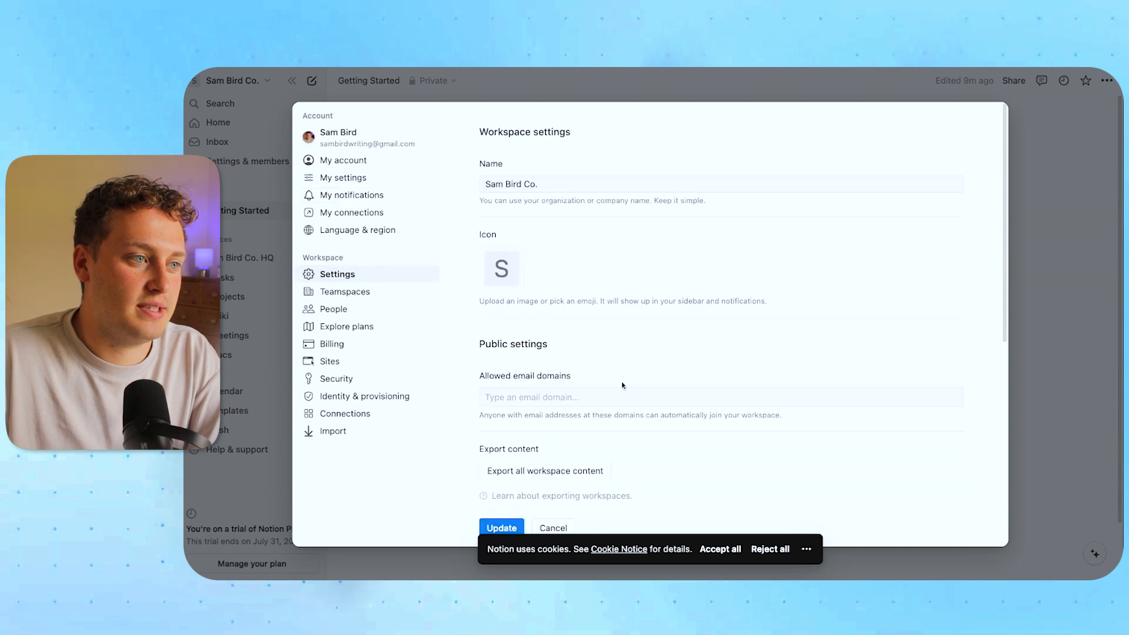
# Start changing the workspace icon, then select the allowed email domains field
pyautogui.click(501, 270)
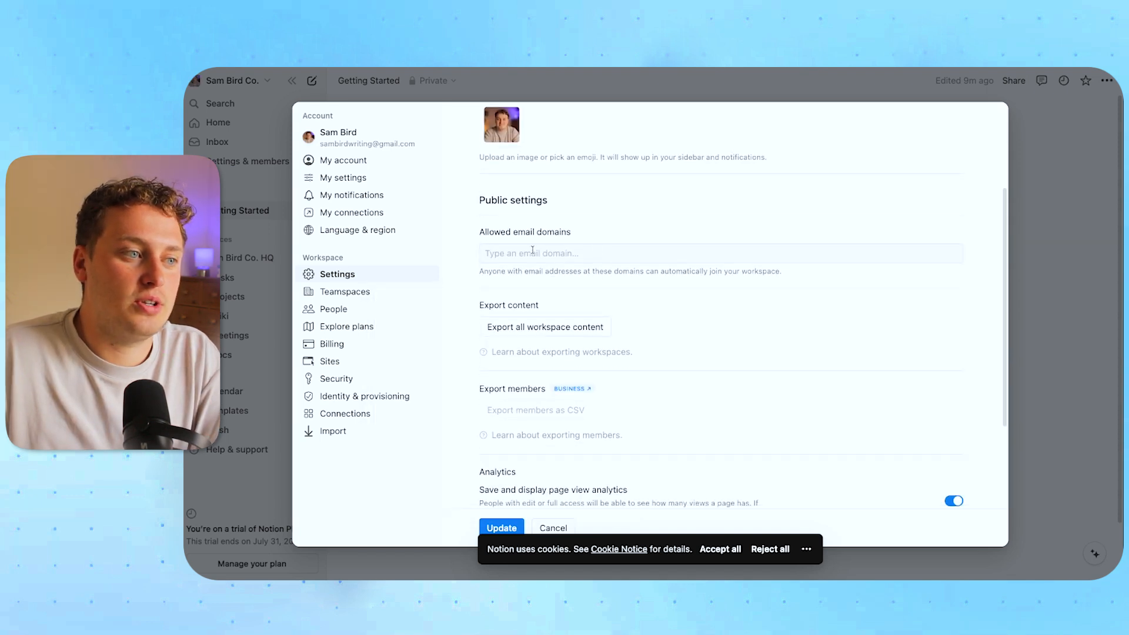
pyautogui.click(565, 257)
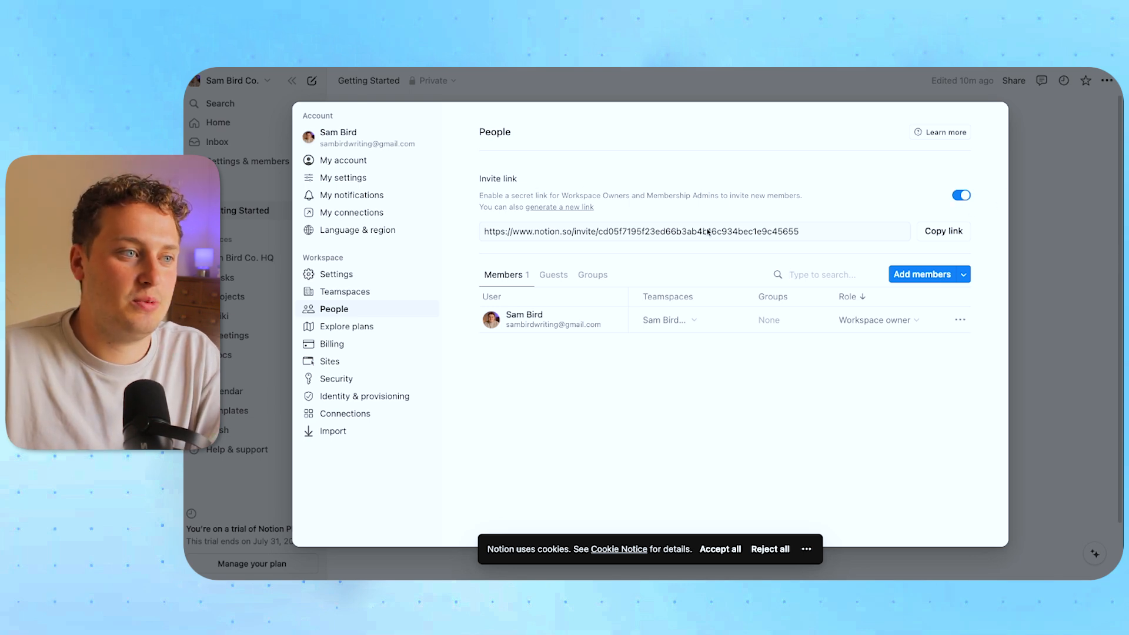
# Copy the workspace invite link and view the still-empty Groups tab
pyautogui.click(943, 231)
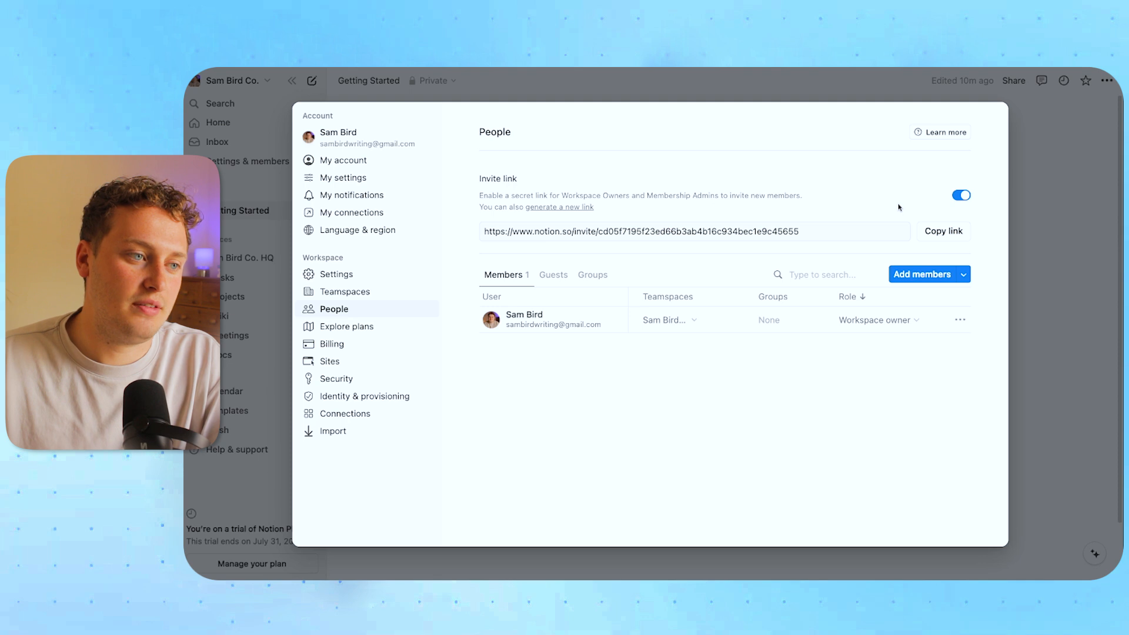
pyautogui.click(598, 276)
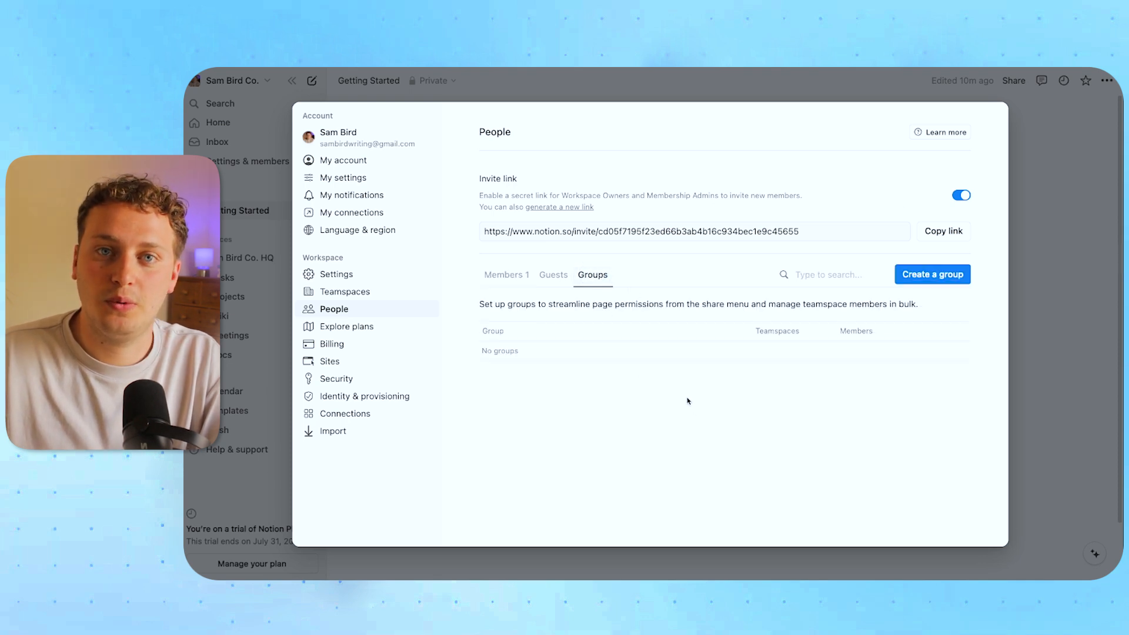
# Create a group named 'Notion Admin', add the workspace owner as its member, and collapse it
pyautogui.click(921, 276)
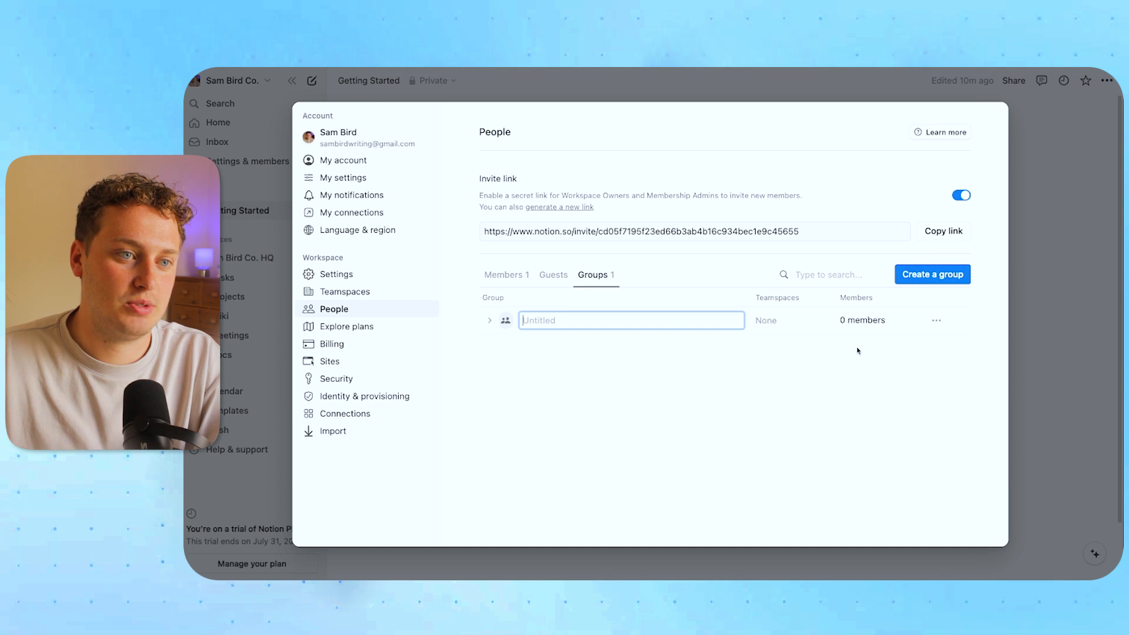
pyautogui.write('Notion Admin')
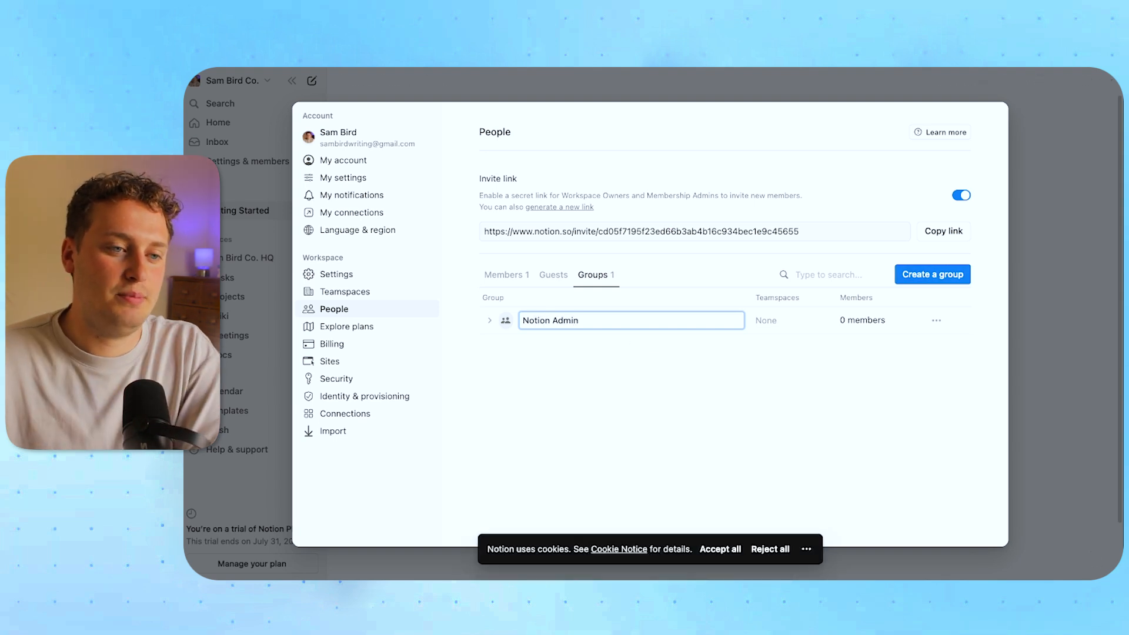
pyautogui.click(489, 320)
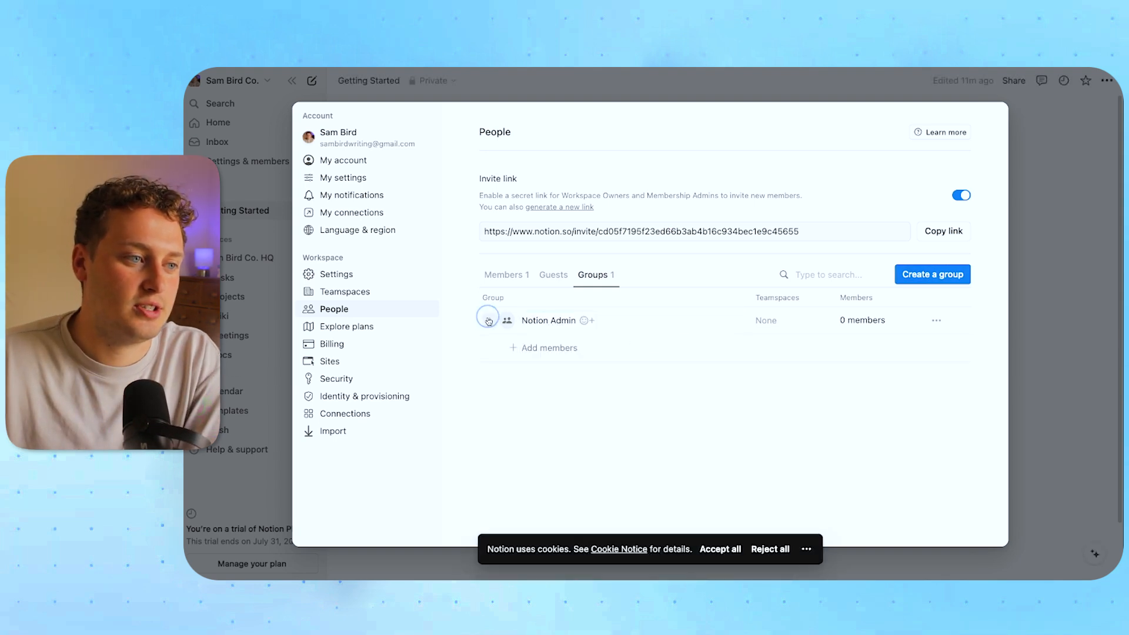
pyautogui.click(533, 348)
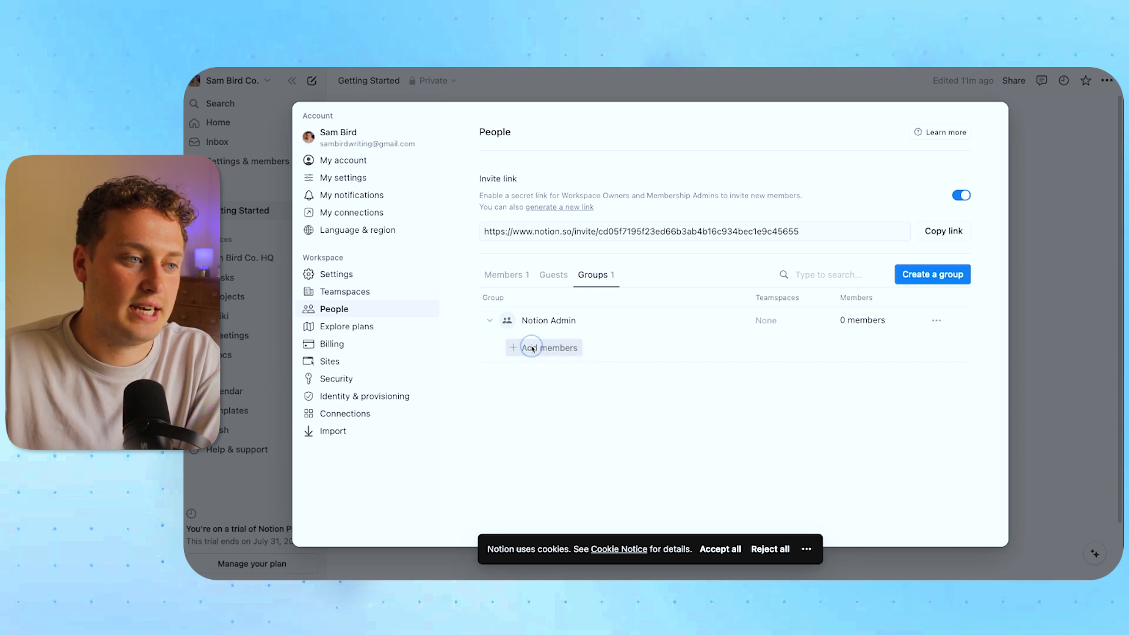
pyautogui.click(637, 399)
pyautogui.click(827, 371)
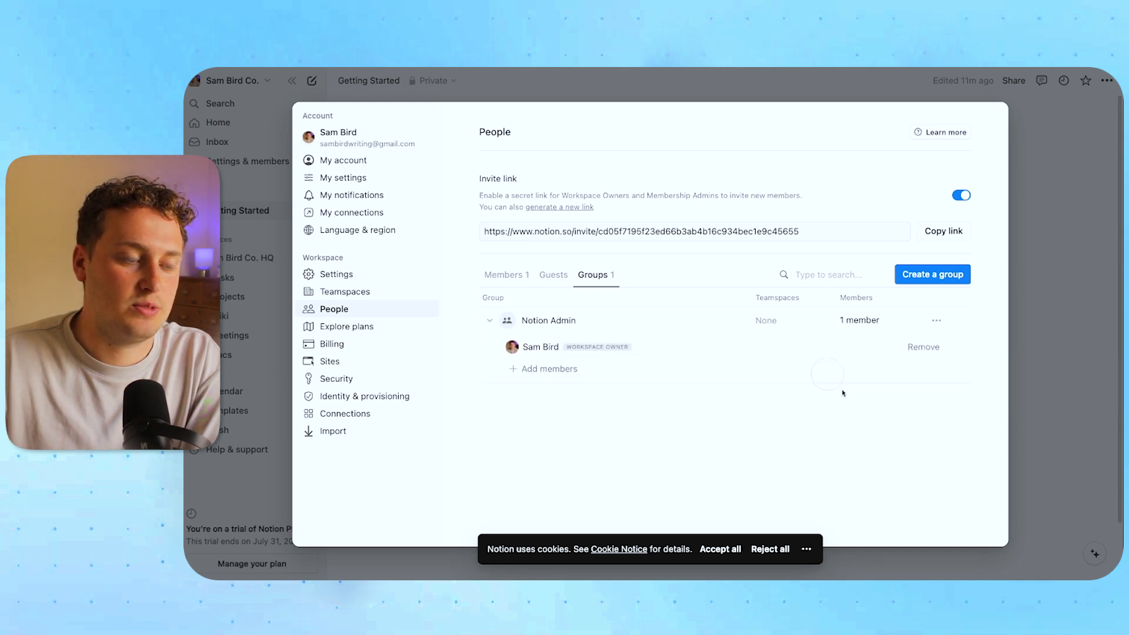
pyautogui.click(490, 321)
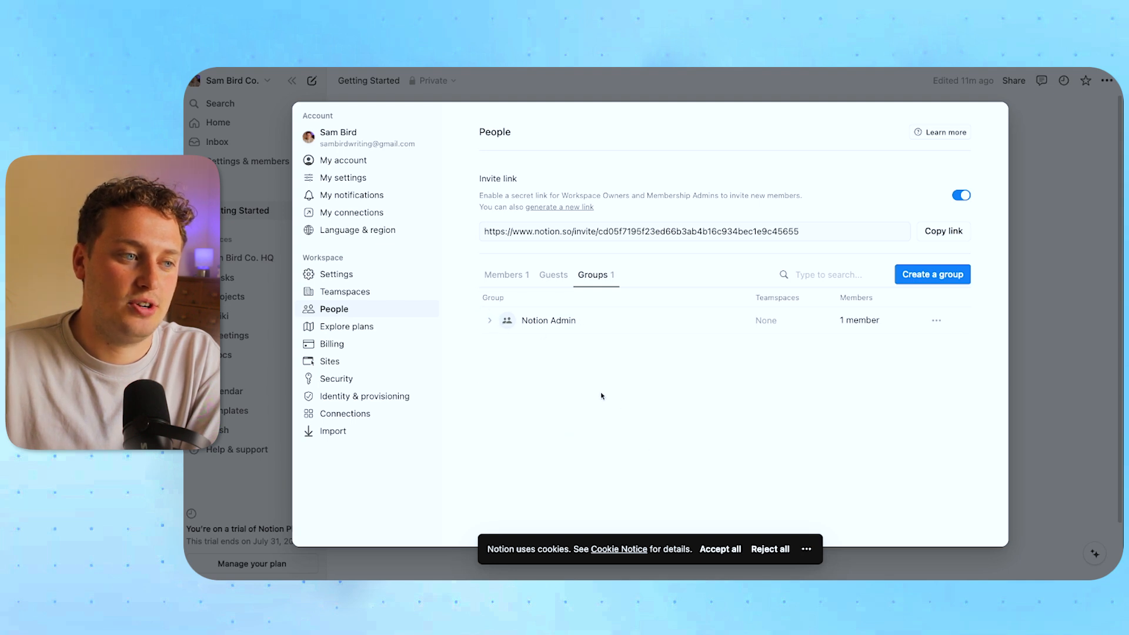
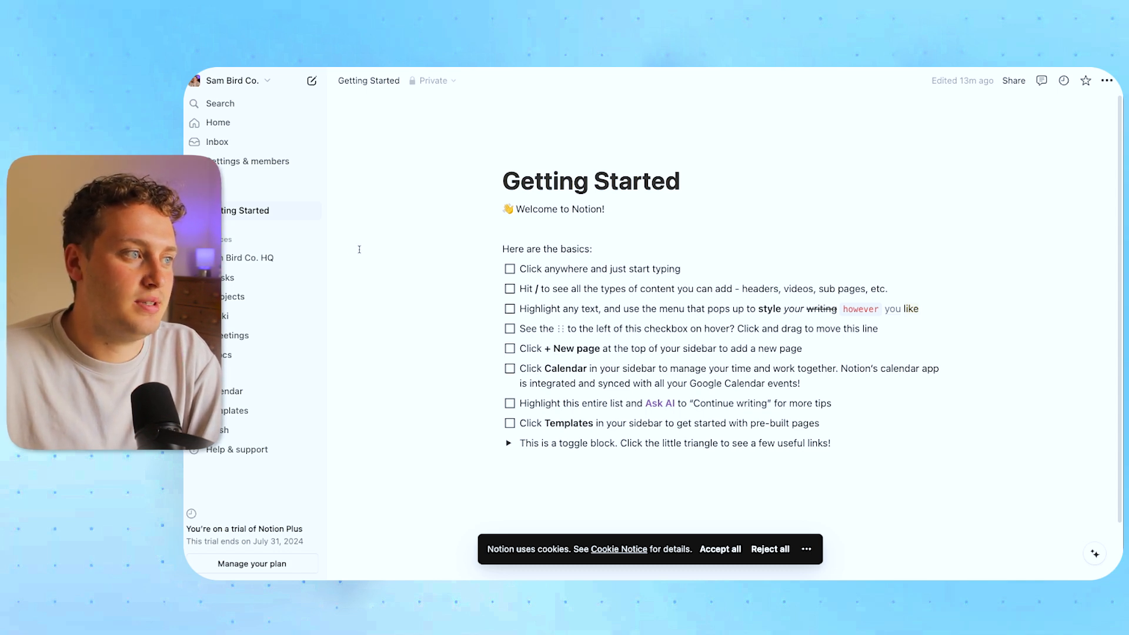
# Create an untitled page, then delete it from the sidebar
pyautogui.click(313, 81)
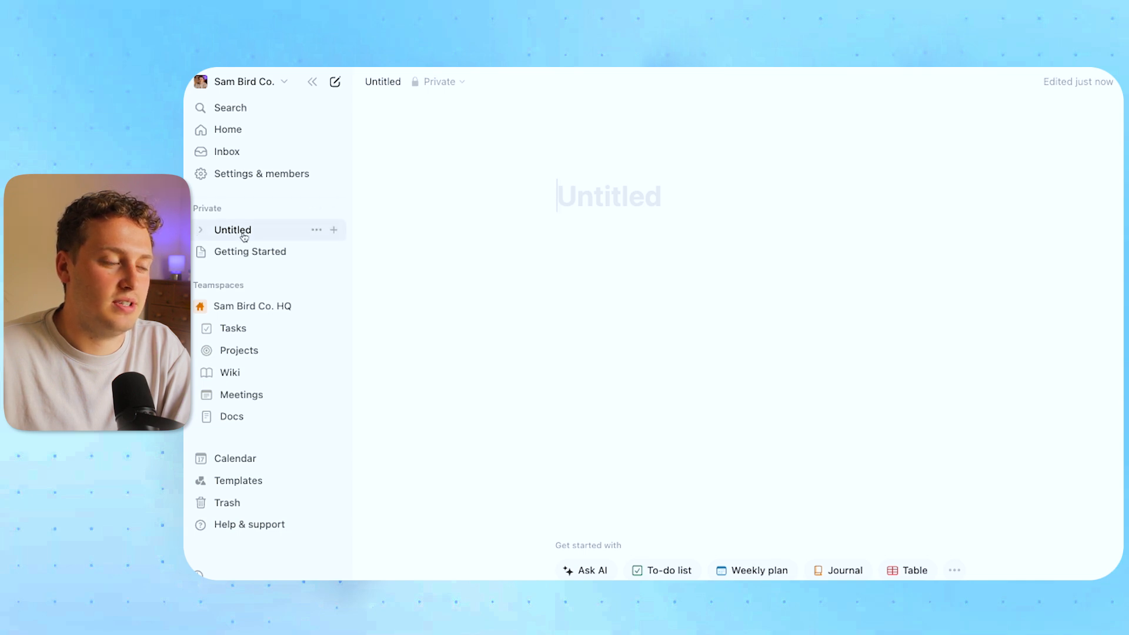
pyautogui.click(317, 233)
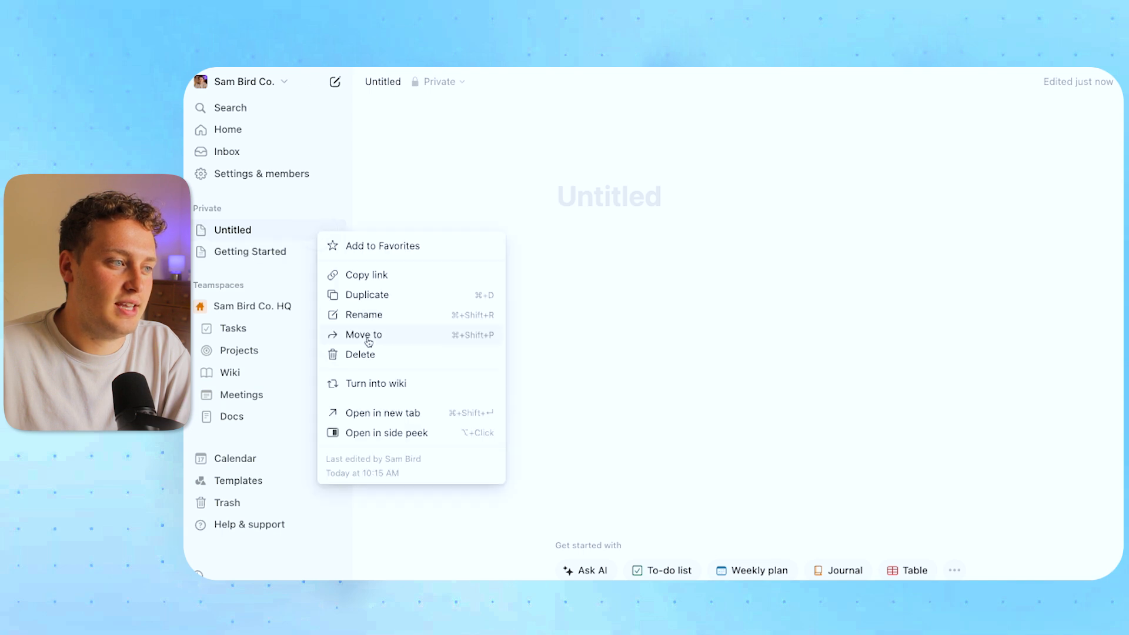
pyautogui.click(361, 354)
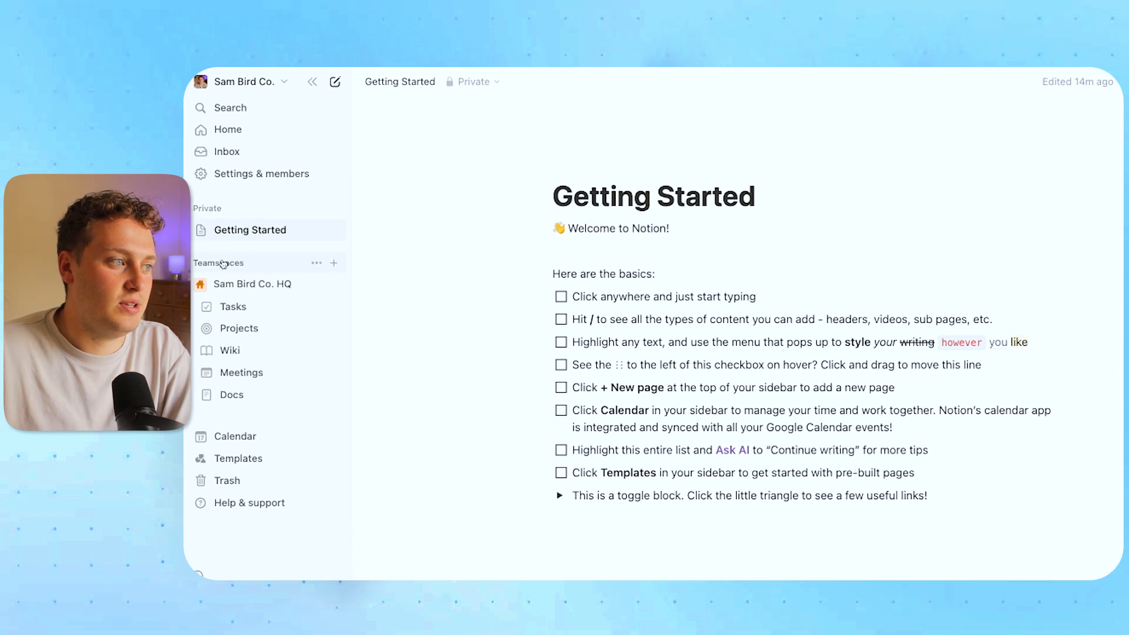
# Create a new private page titled 'Page'
pyautogui.click(334, 210)
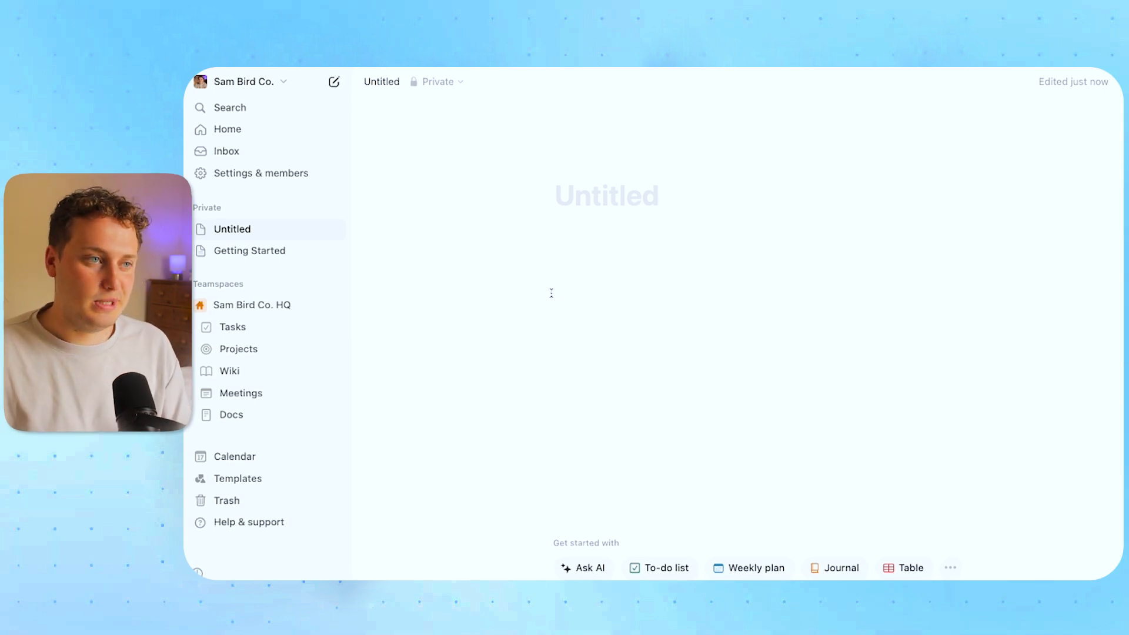
pyautogui.write('Page')
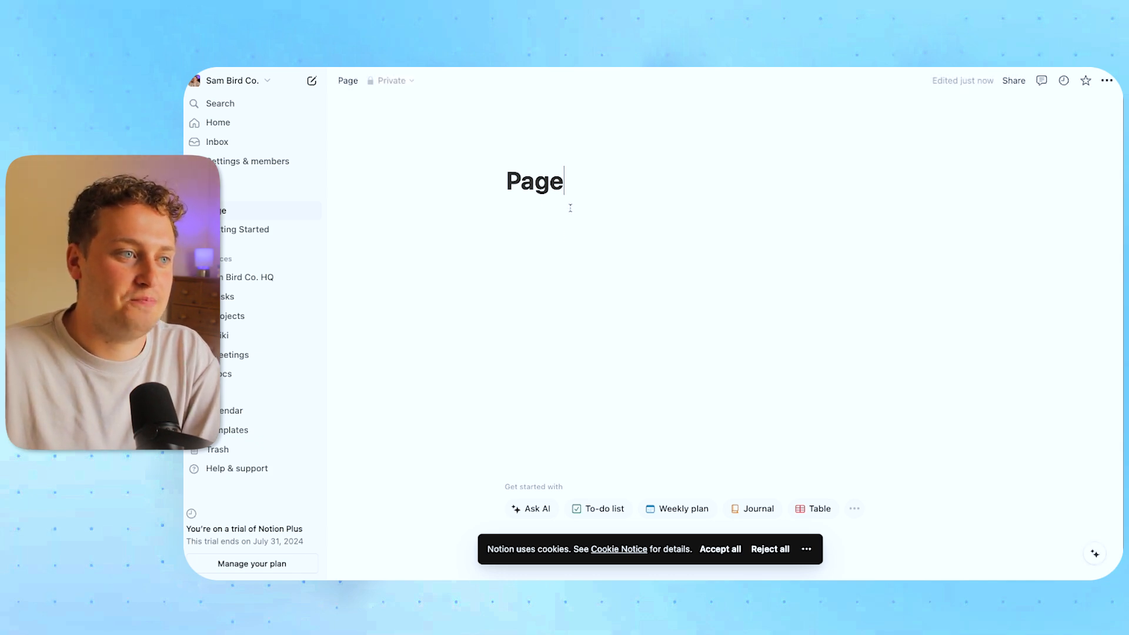
pyautogui.moveTo(559, 167)
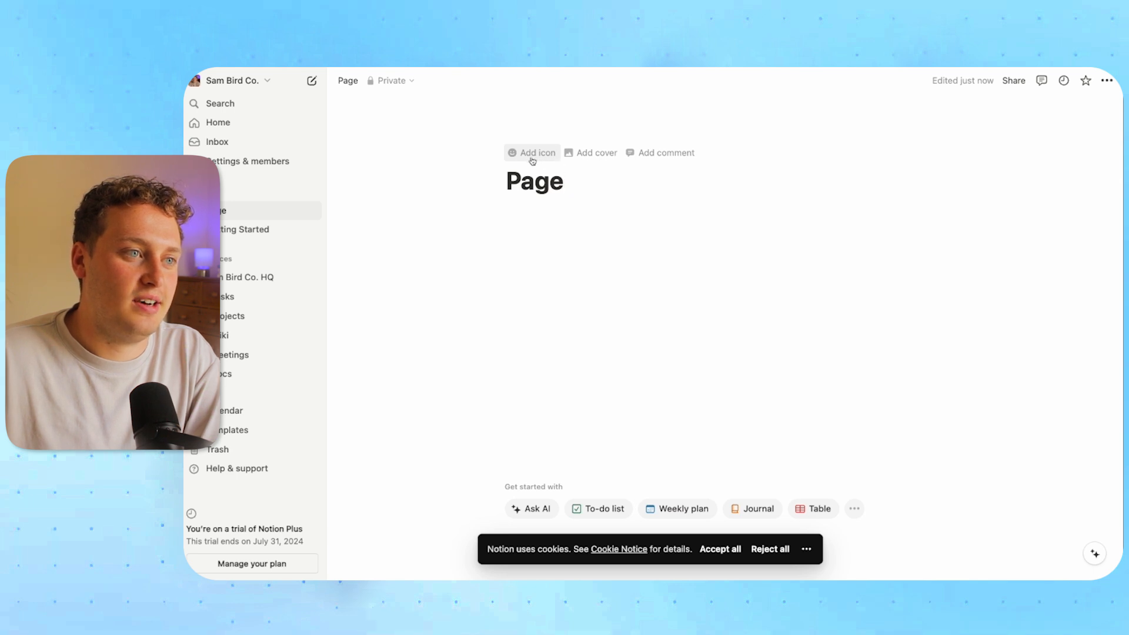
# Give Page a smiling emoji icon, then replace it with the dark icon found by filtering 'page'
pyautogui.click(530, 154)
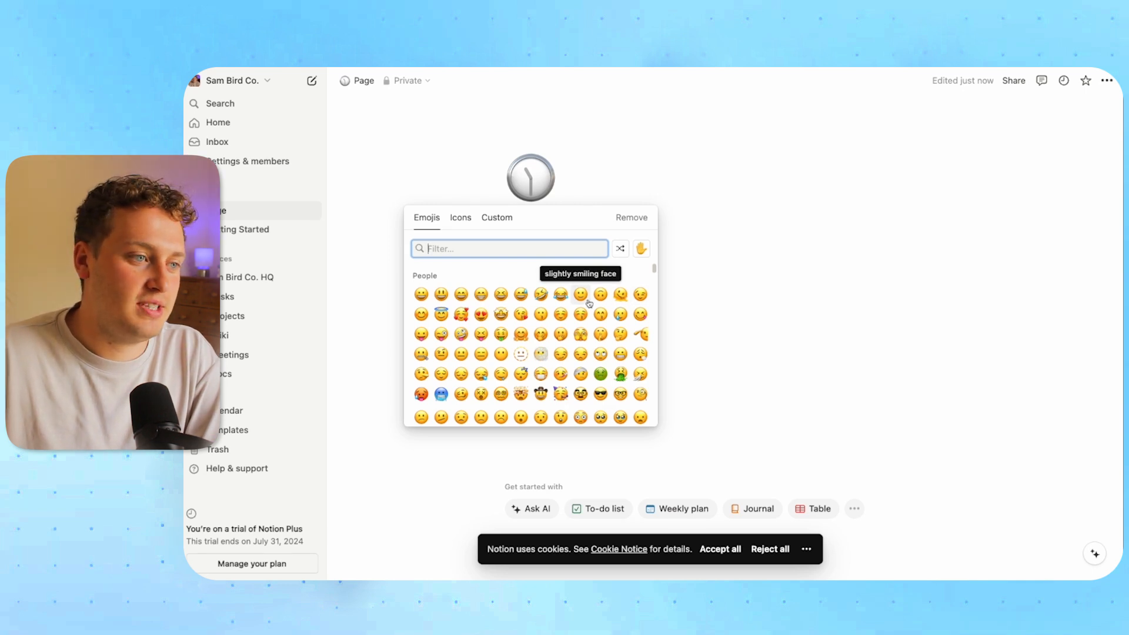
pyautogui.click(441, 314)
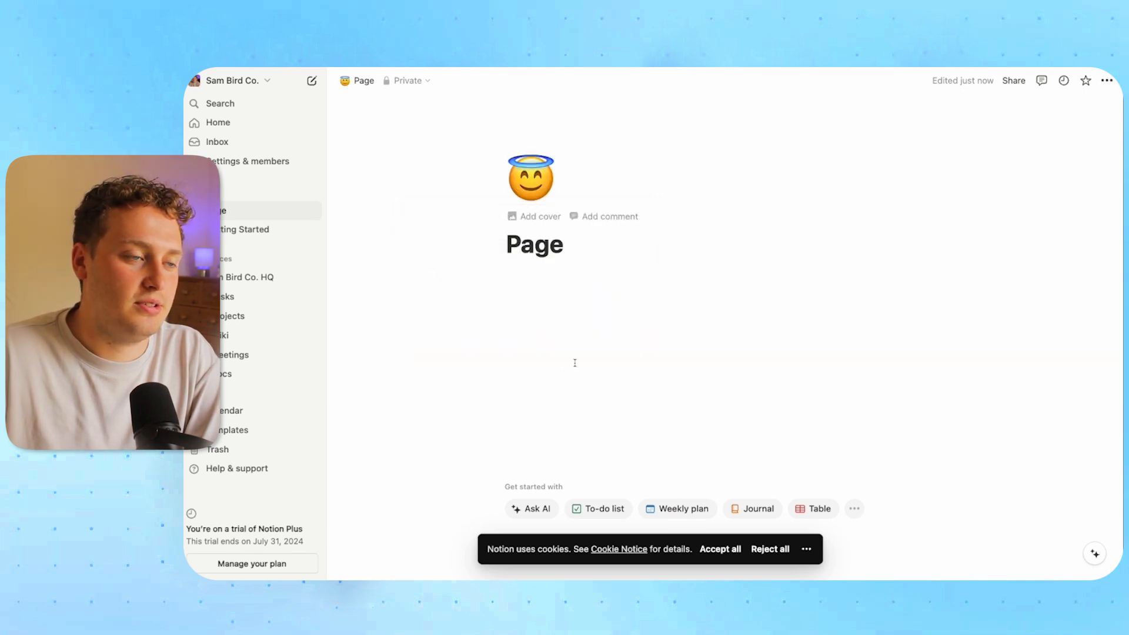
pyautogui.click(530, 178)
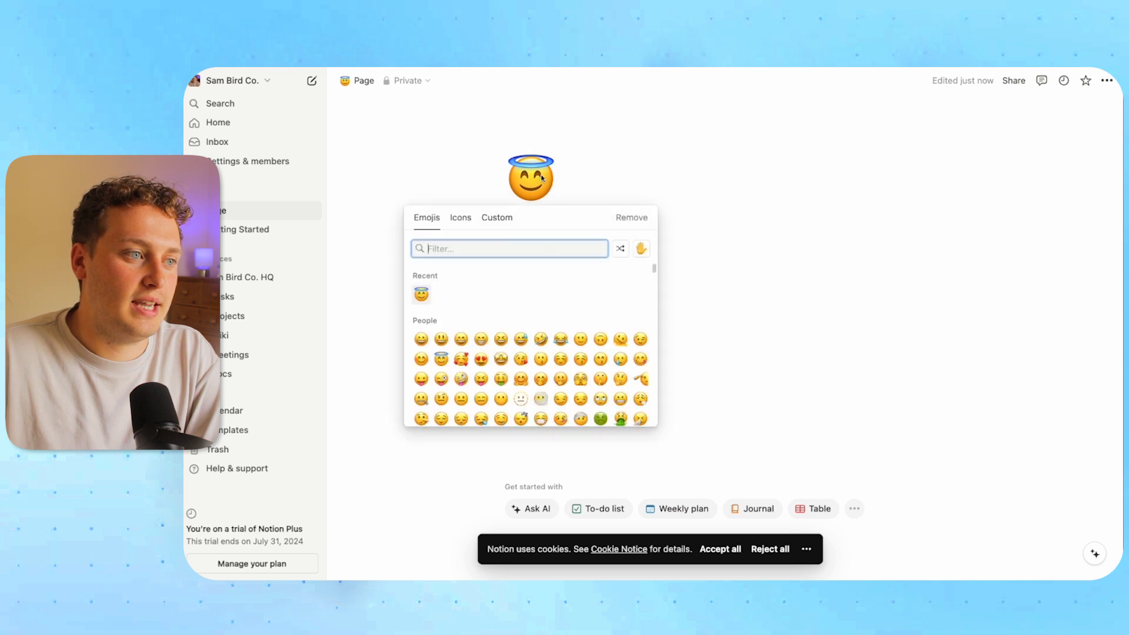
pyautogui.click(460, 218)
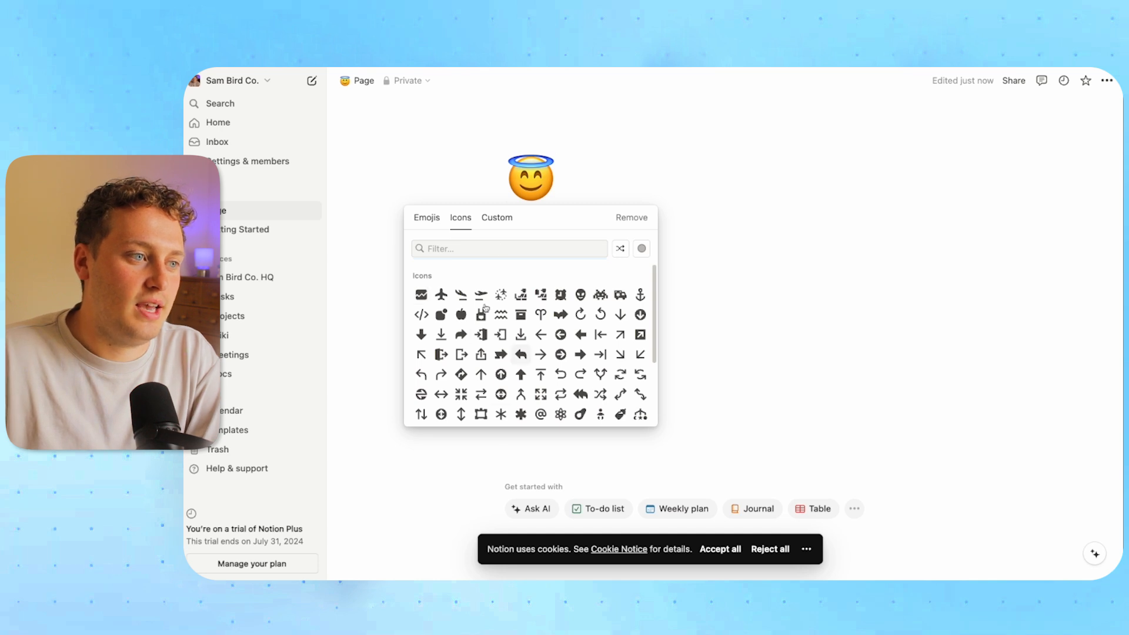
pyautogui.click(478, 248)
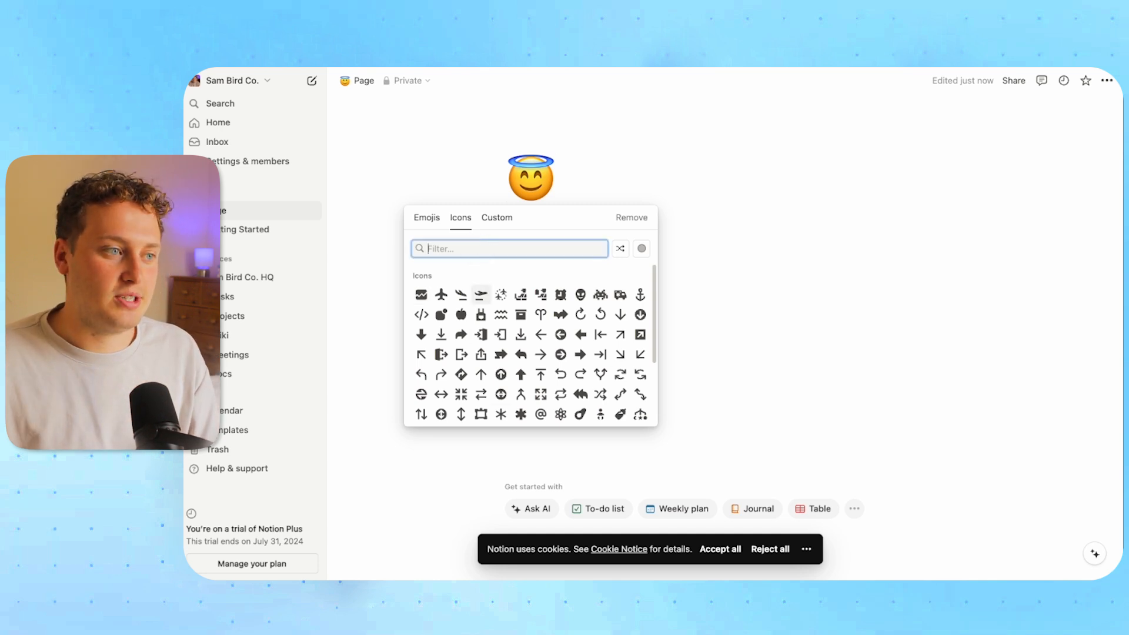
pyautogui.write('page')
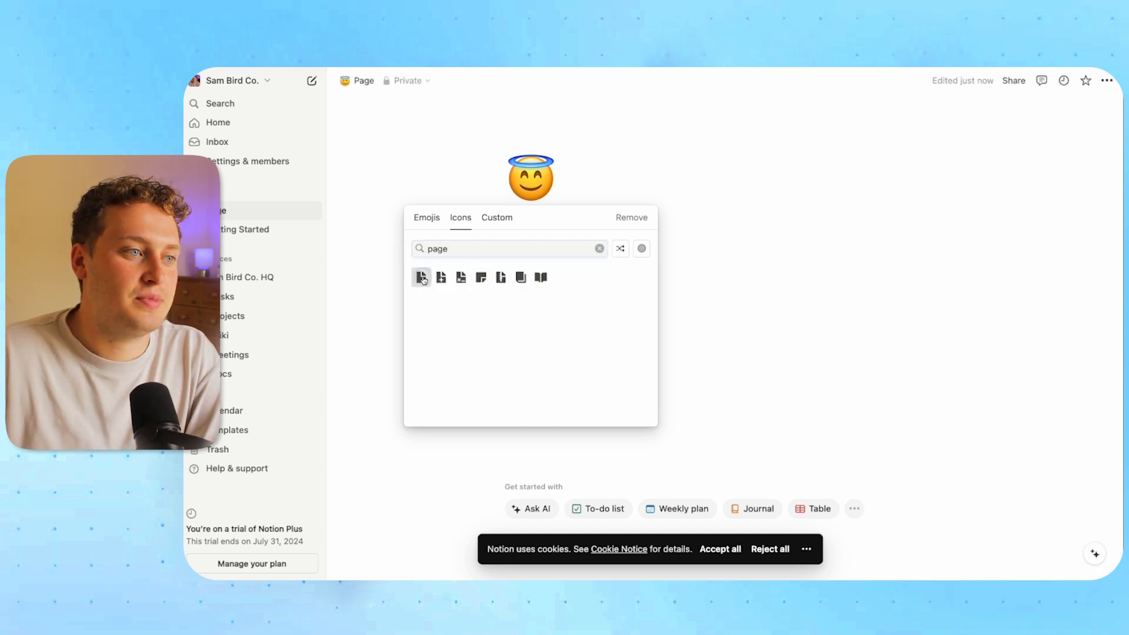
pyautogui.moveTo(424, 282)
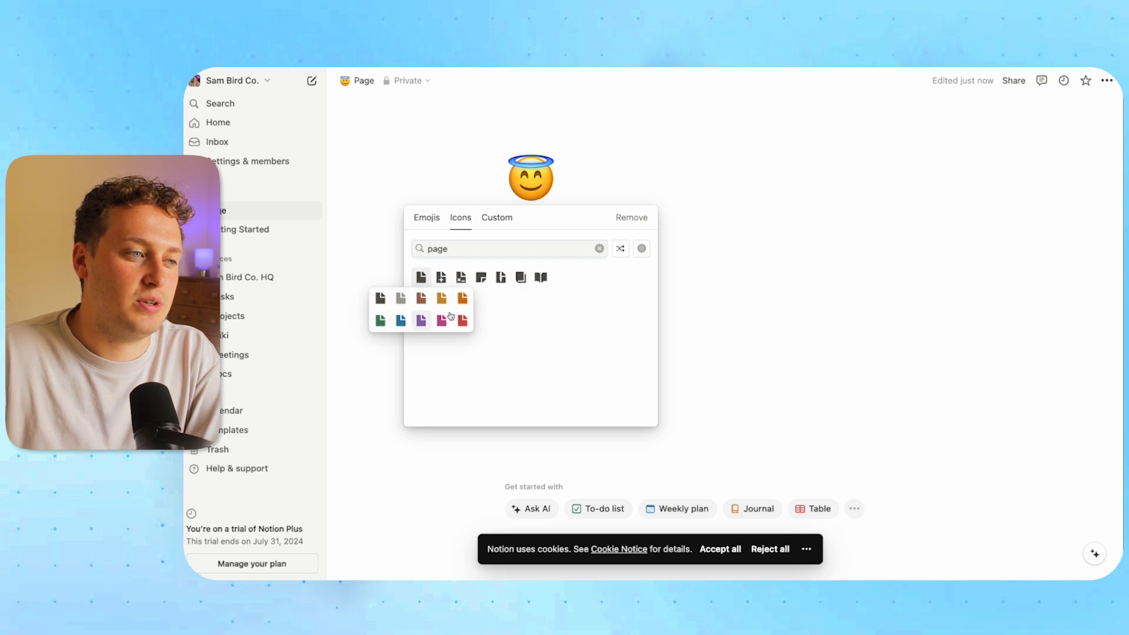
pyautogui.click(387, 304)
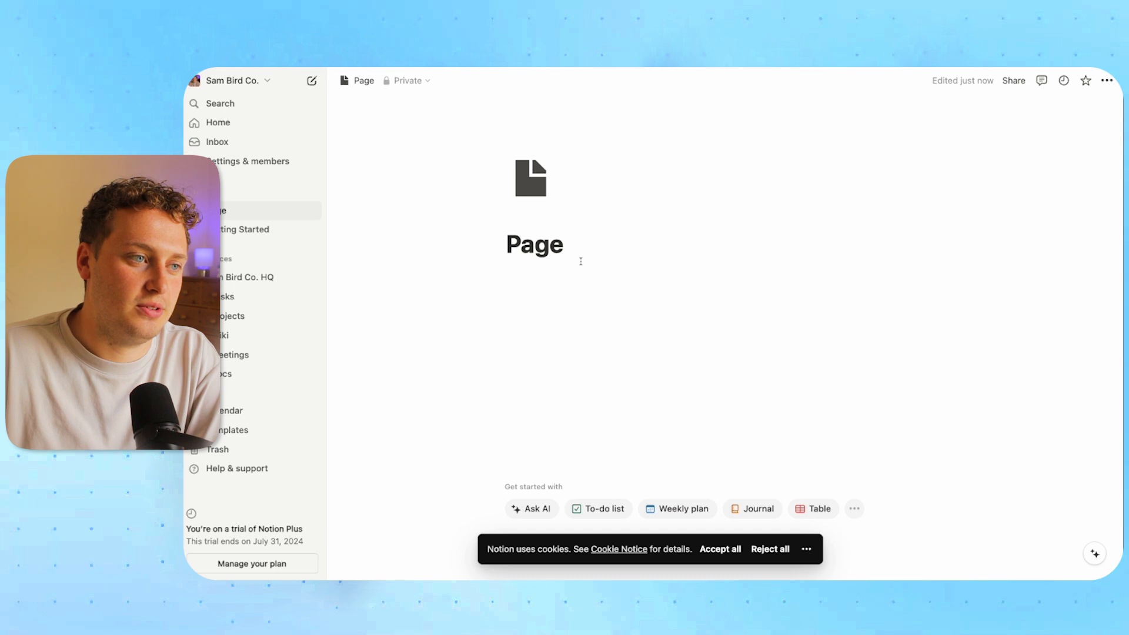
pyautogui.moveTo(543, 220)
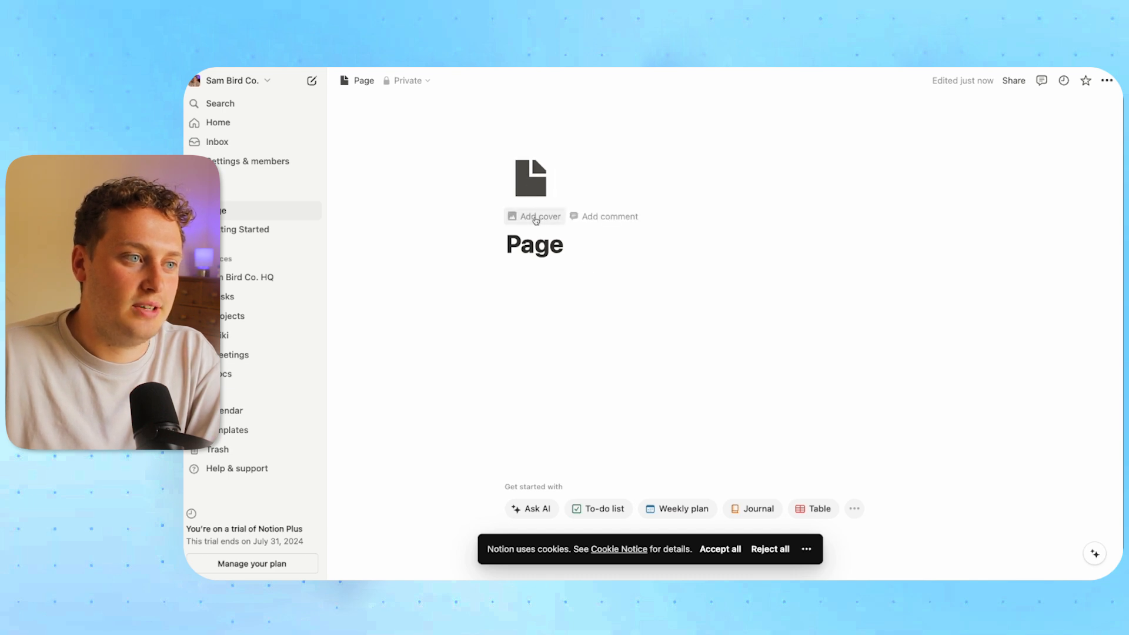
# Add a cover to the page and try the NASA astronaut-on-the-Moon photo
pyautogui.click(536, 218)
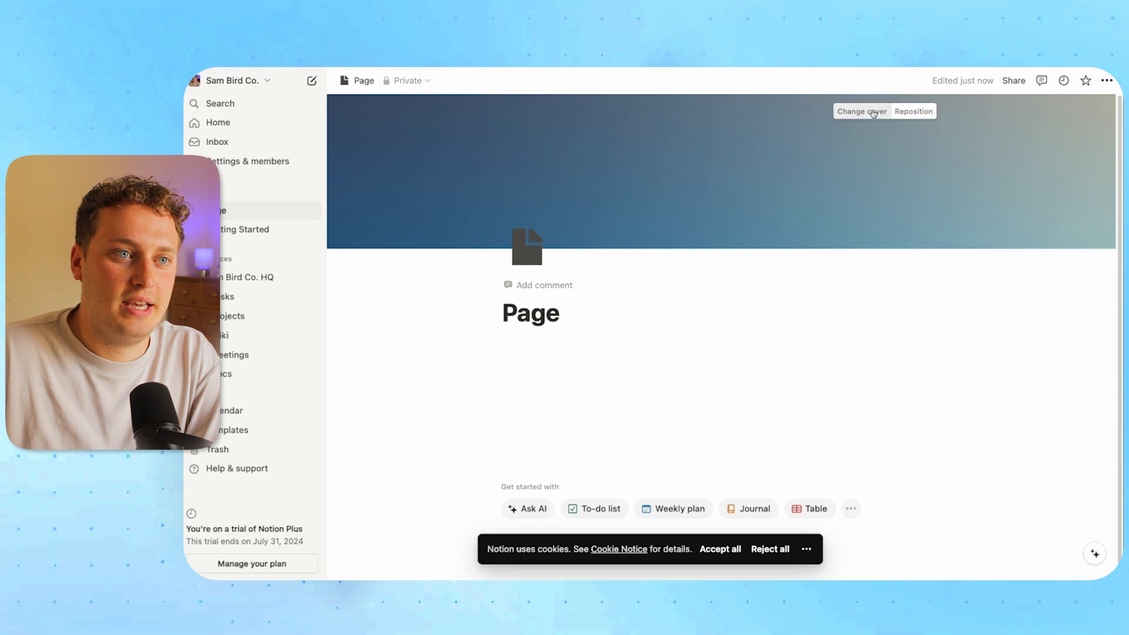
pyautogui.click(873, 114)
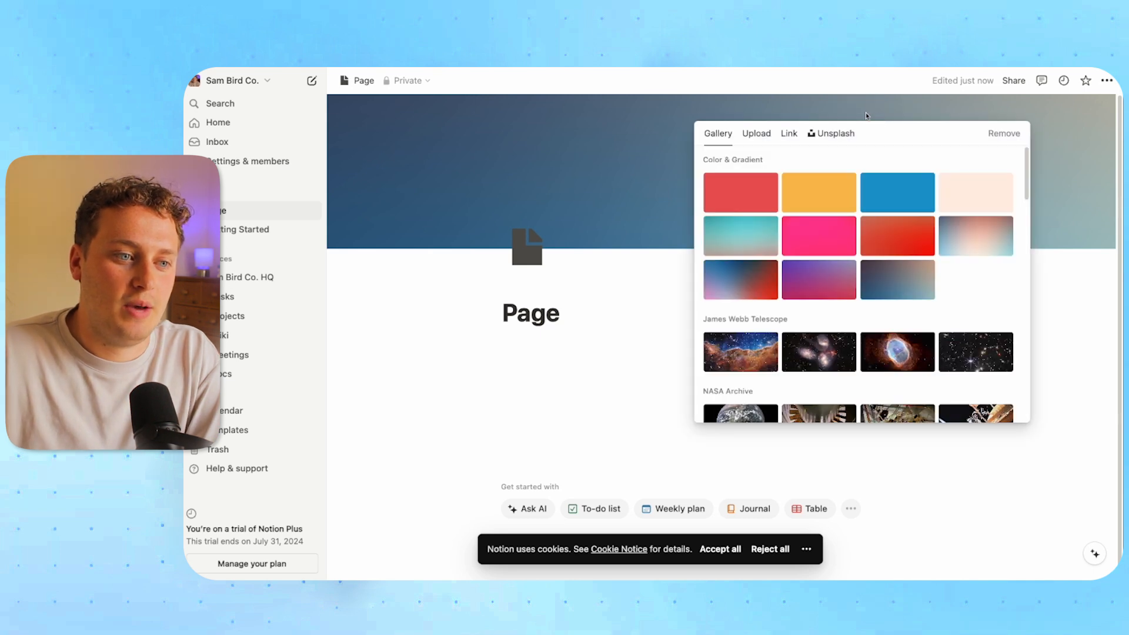
pyautogui.scroll(-1, 816, 247)
pyautogui.scroll(-2, 816, 247)
pyautogui.click(825, 258)
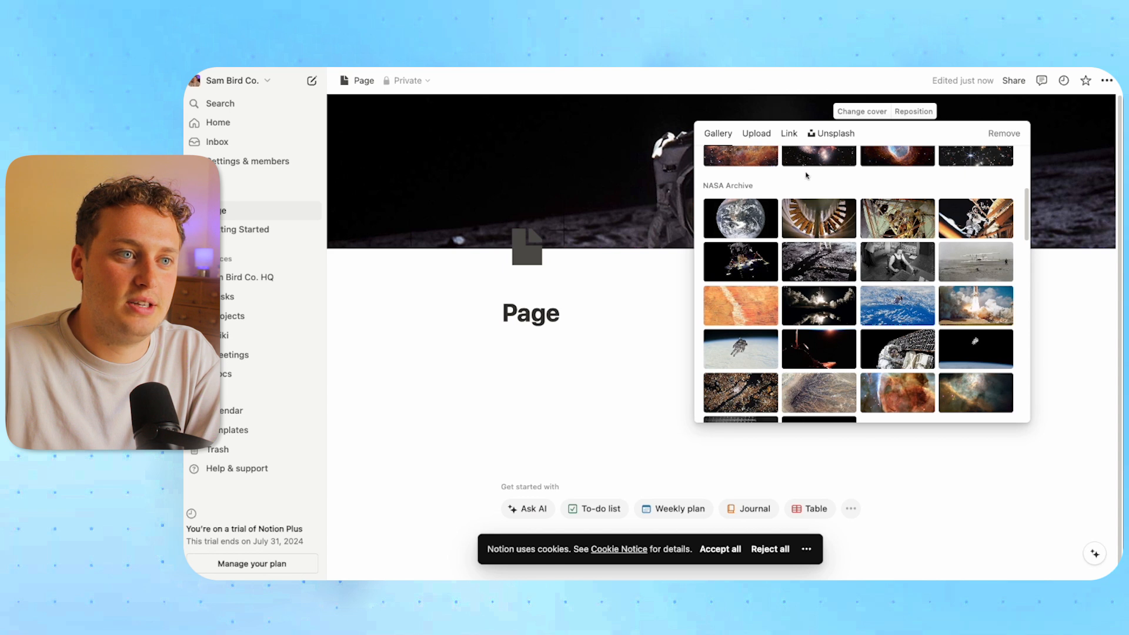
# Replace it with an Unsplash notebook photo searched as 'page', repositioned to show the pages
pyautogui.click(834, 134)
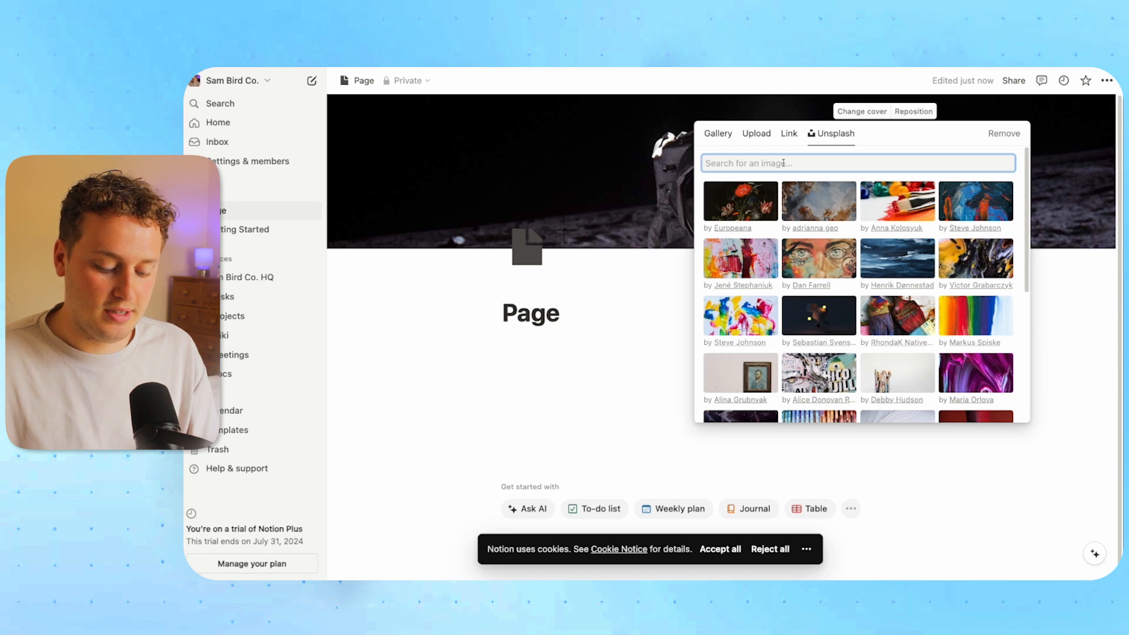
pyautogui.write('page')
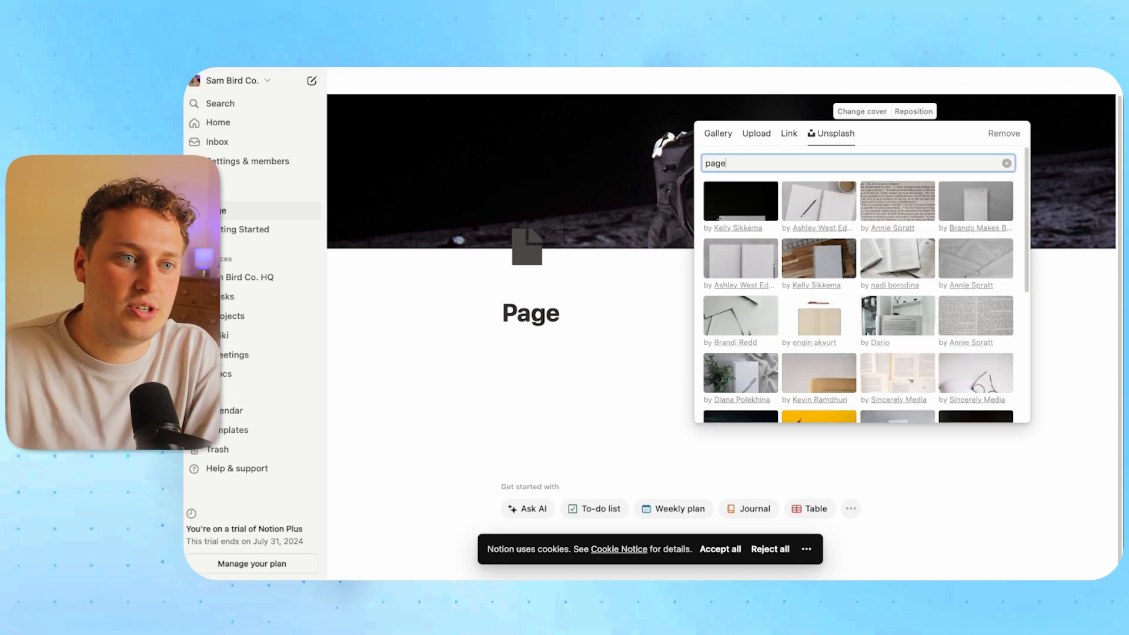
pyautogui.click(741, 270)
pyautogui.click(649, 298)
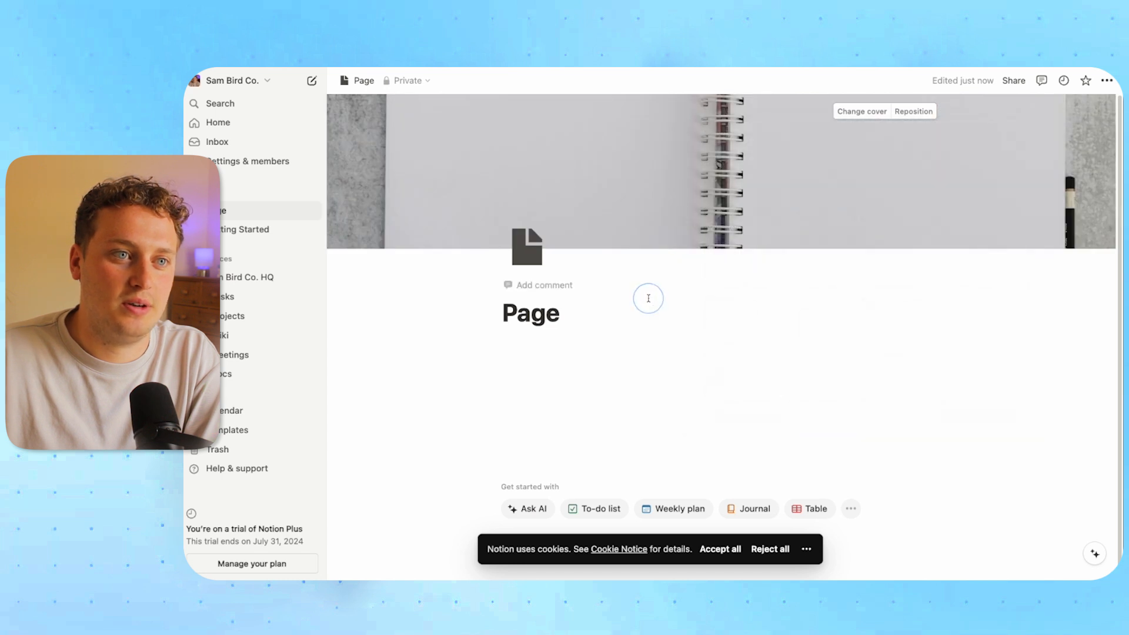
pyautogui.click(913, 111)
pyautogui.moveTo(801, 154); pyautogui.dragTo(812, 366)
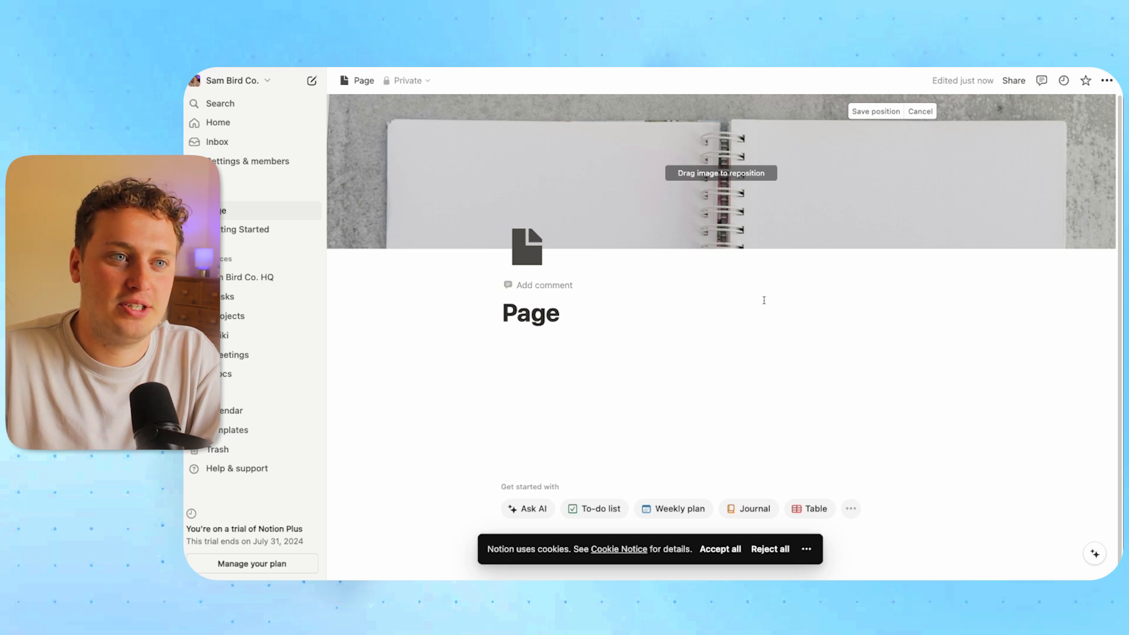
pyautogui.click(819, 283)
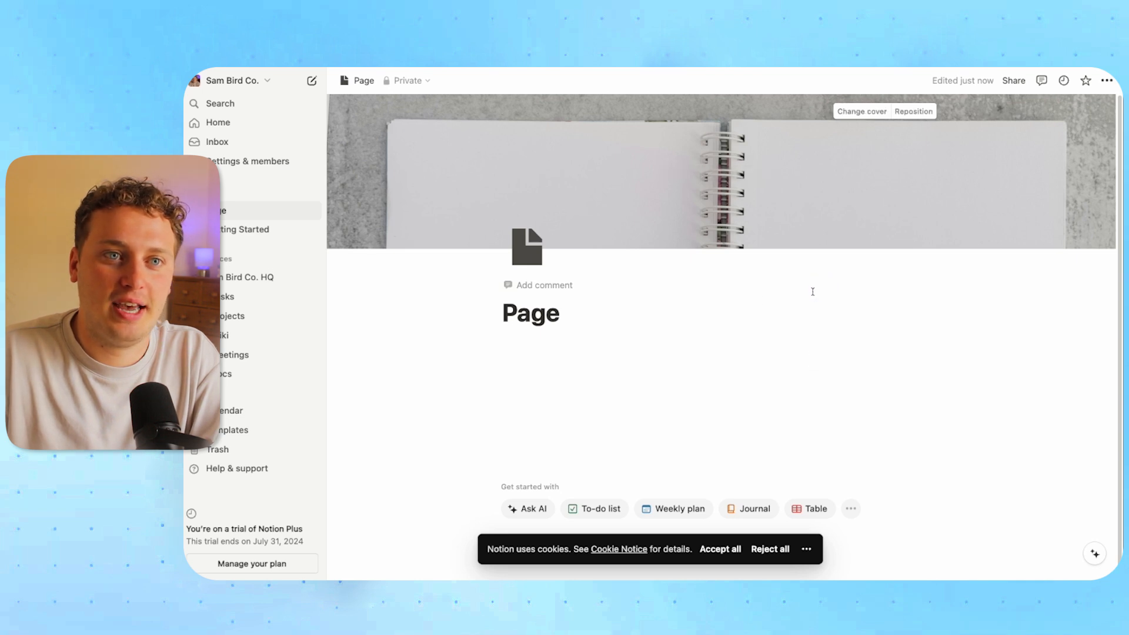
# Try serif and monospace fonts, small text and full width, leaving all at their defaults
pyautogui.click(1106, 83)
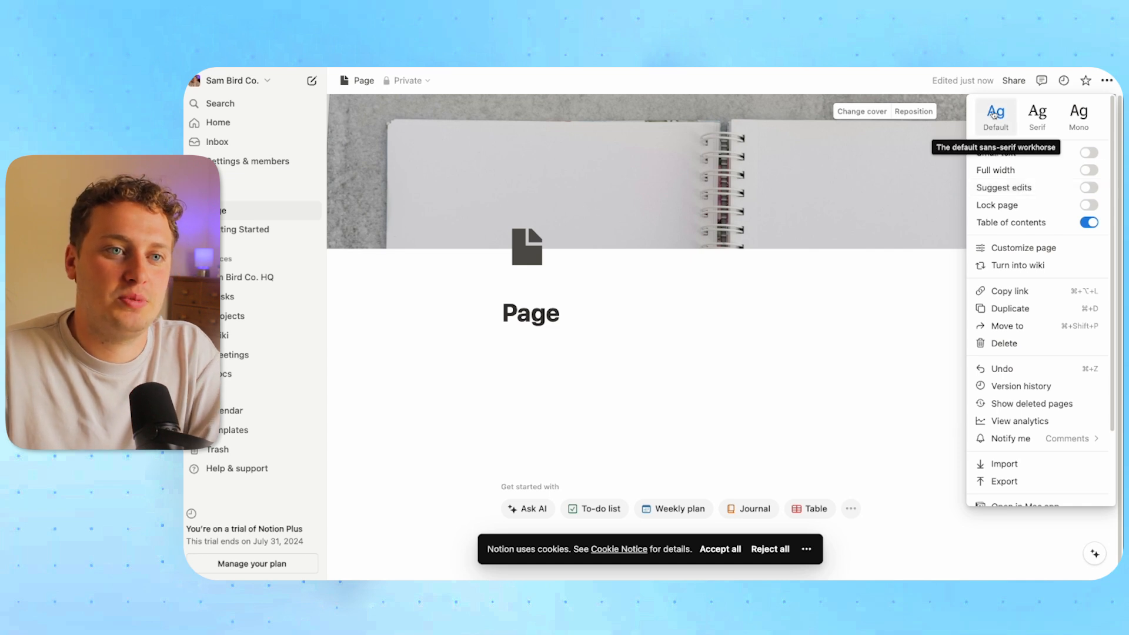
pyautogui.click(1038, 121)
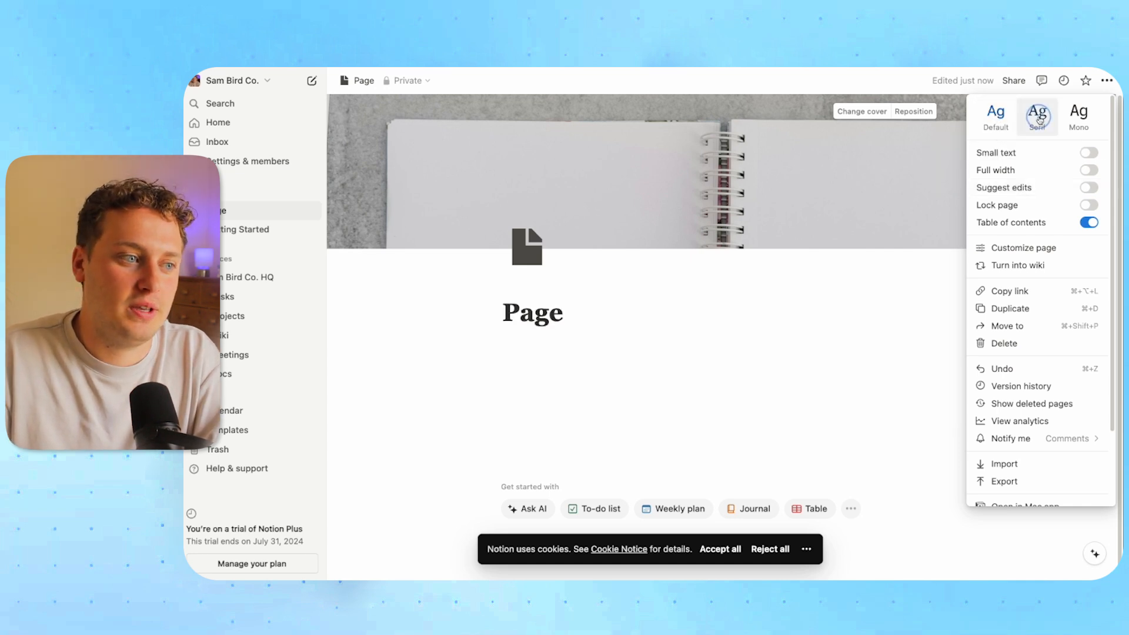
pyautogui.click(1078, 114)
pyautogui.click(996, 116)
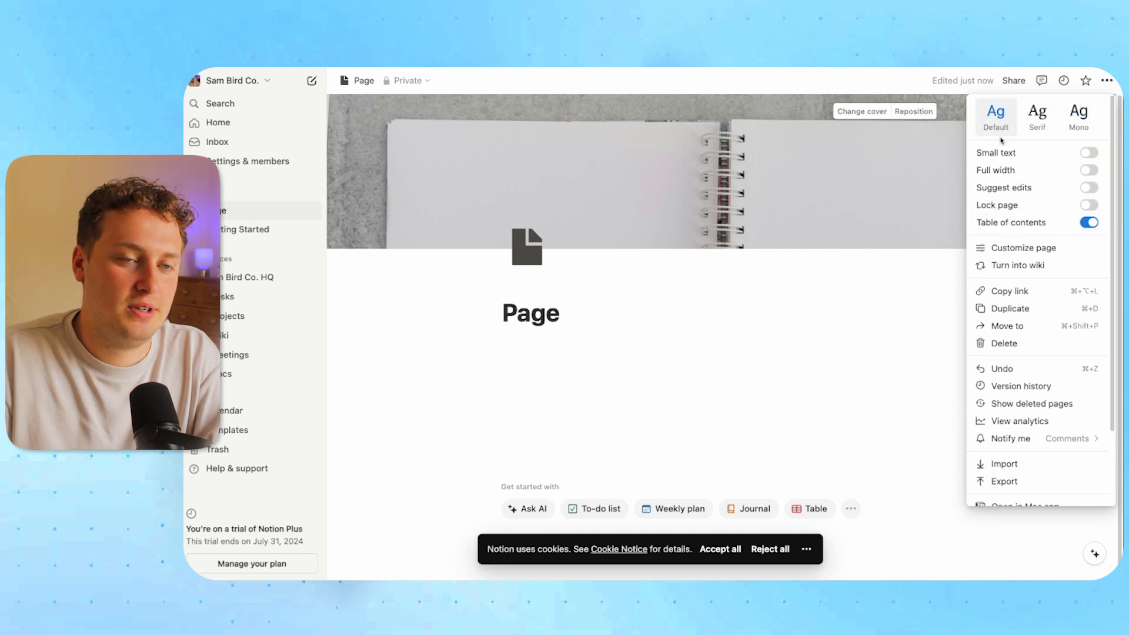
pyautogui.click(1088, 153)
pyautogui.click(1088, 156)
pyautogui.click(1089, 156)
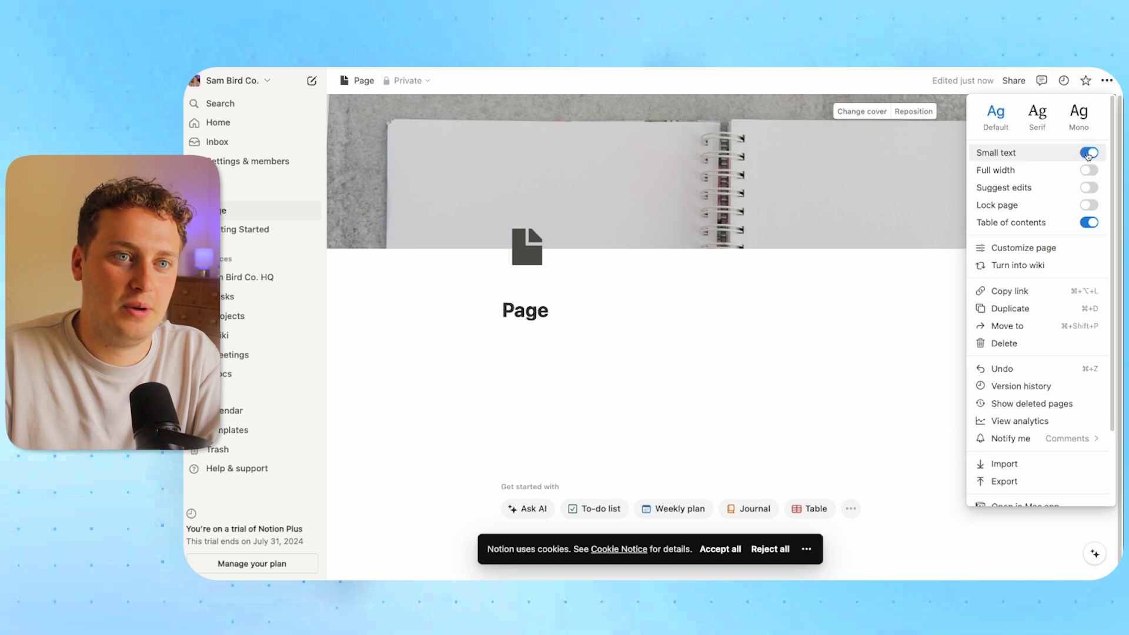
pyautogui.click(1089, 154)
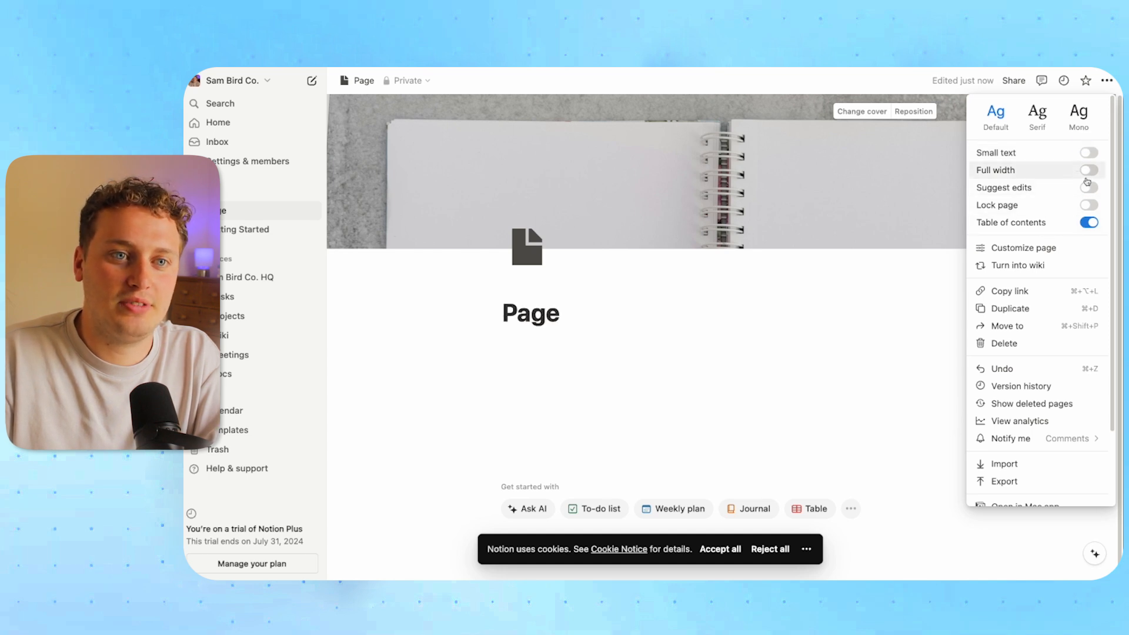
pyautogui.click(1088, 171)
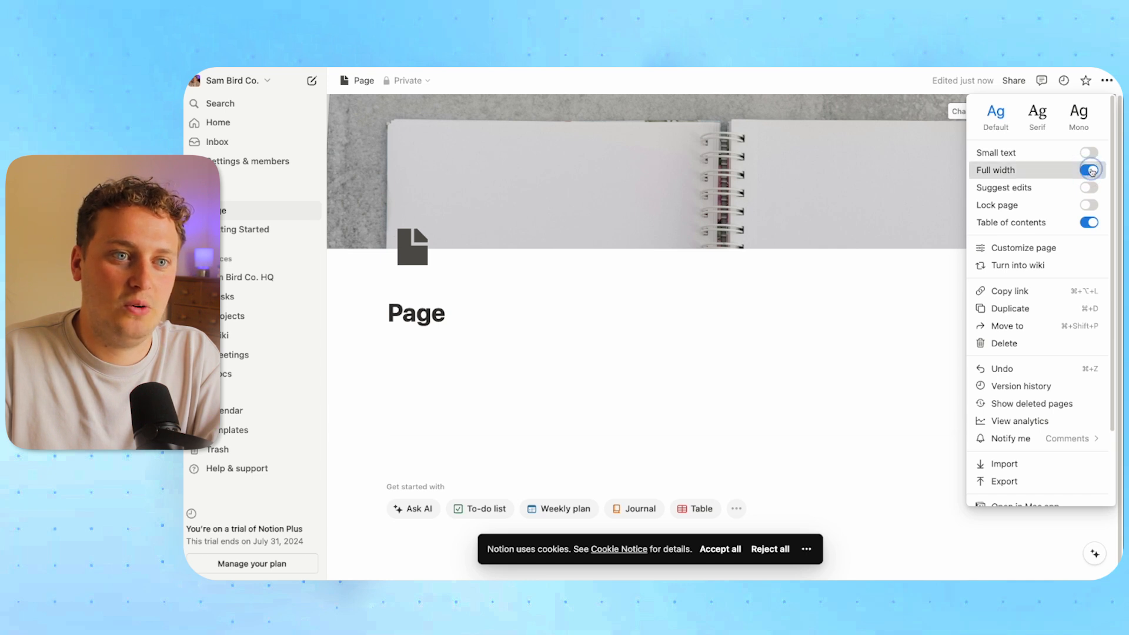
pyautogui.click(1089, 171)
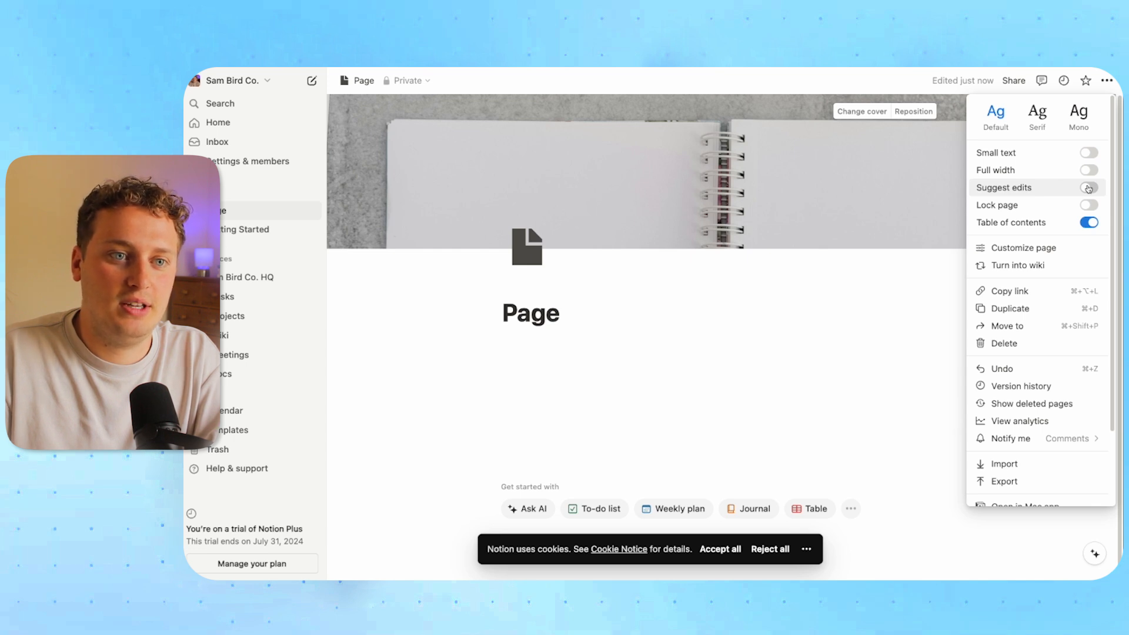
# Toggle Table of contents off and back on, then open Customize page
pyautogui.click(1087, 223)
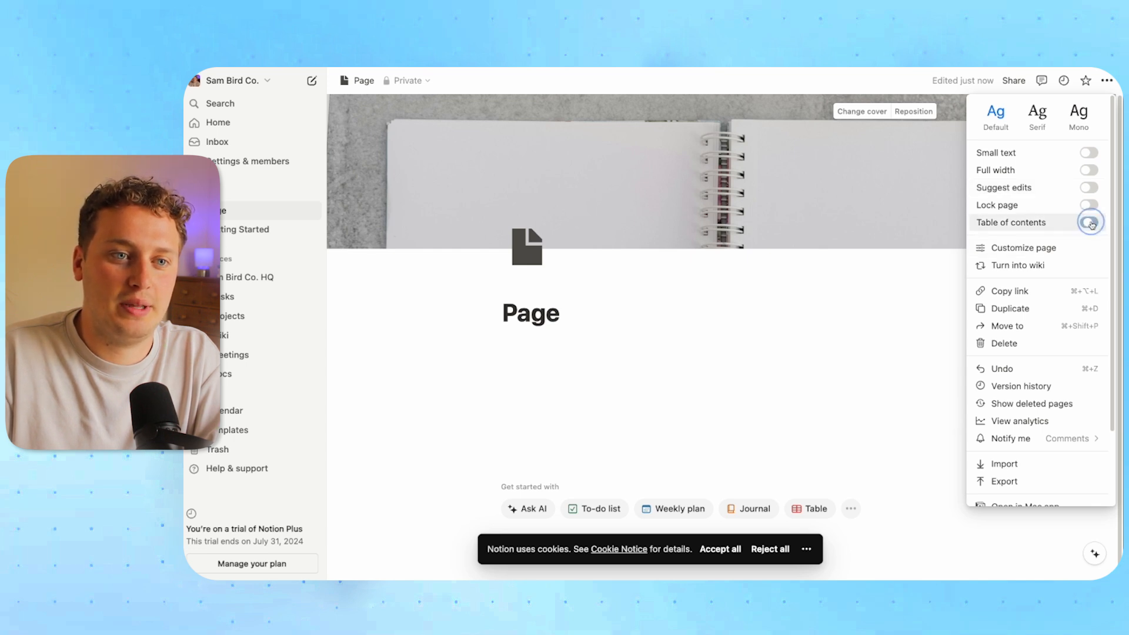
pyautogui.click(1087, 224)
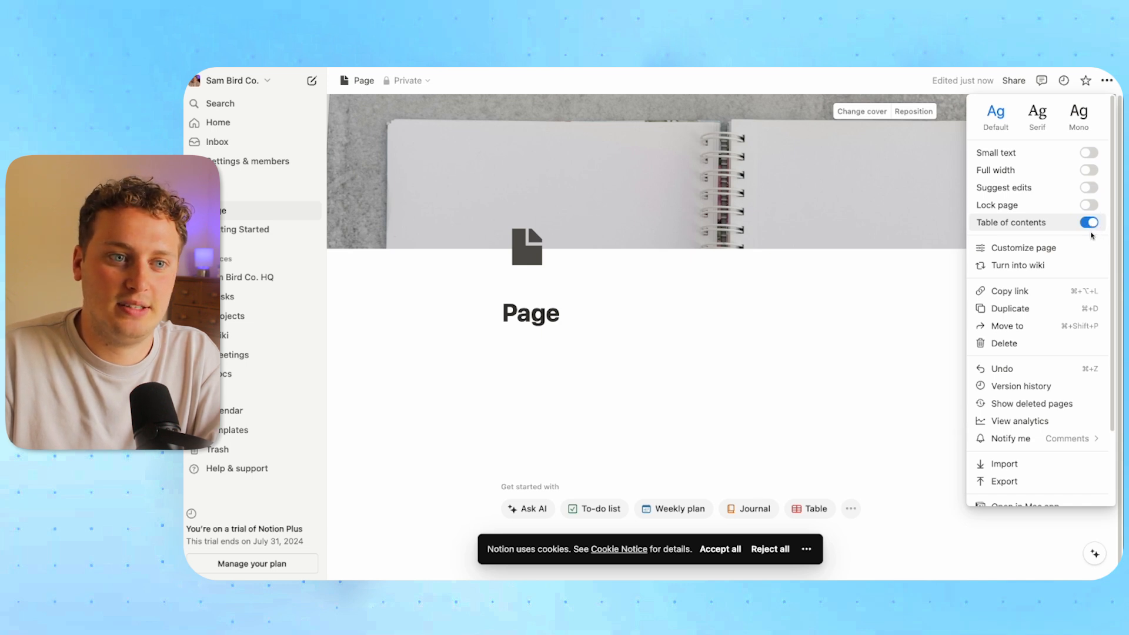
pyautogui.click(1011, 263)
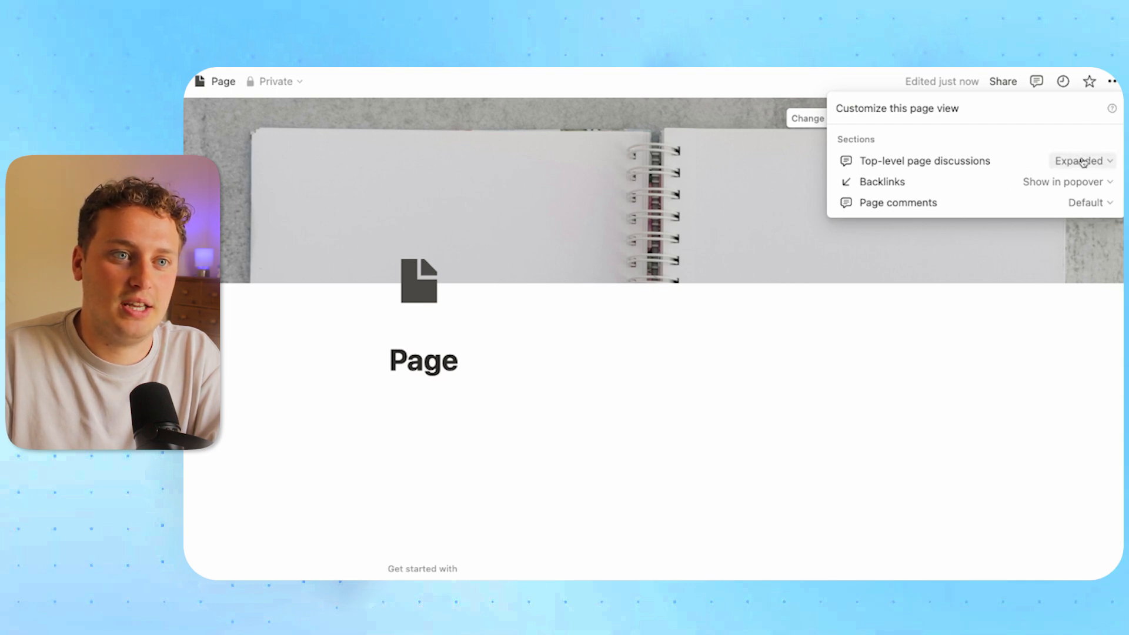
# Post the comment 'Add a comment' on the page
pyautogui.click(504, 393)
pyautogui.click(428, 332)
pyautogui.click(462, 374)
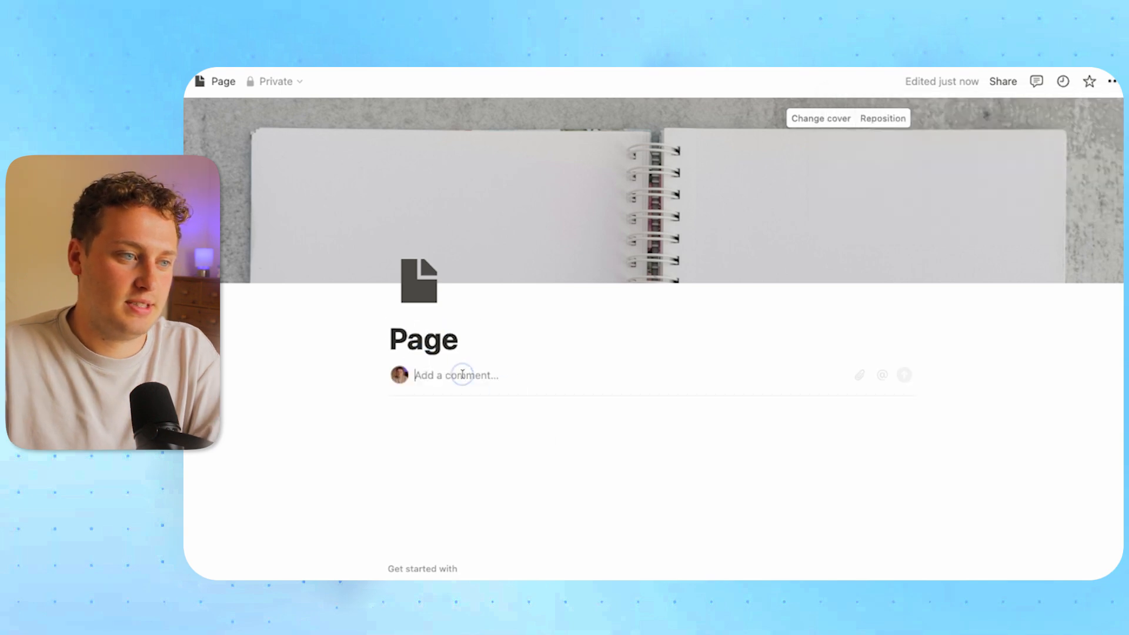
pyautogui.write('A')
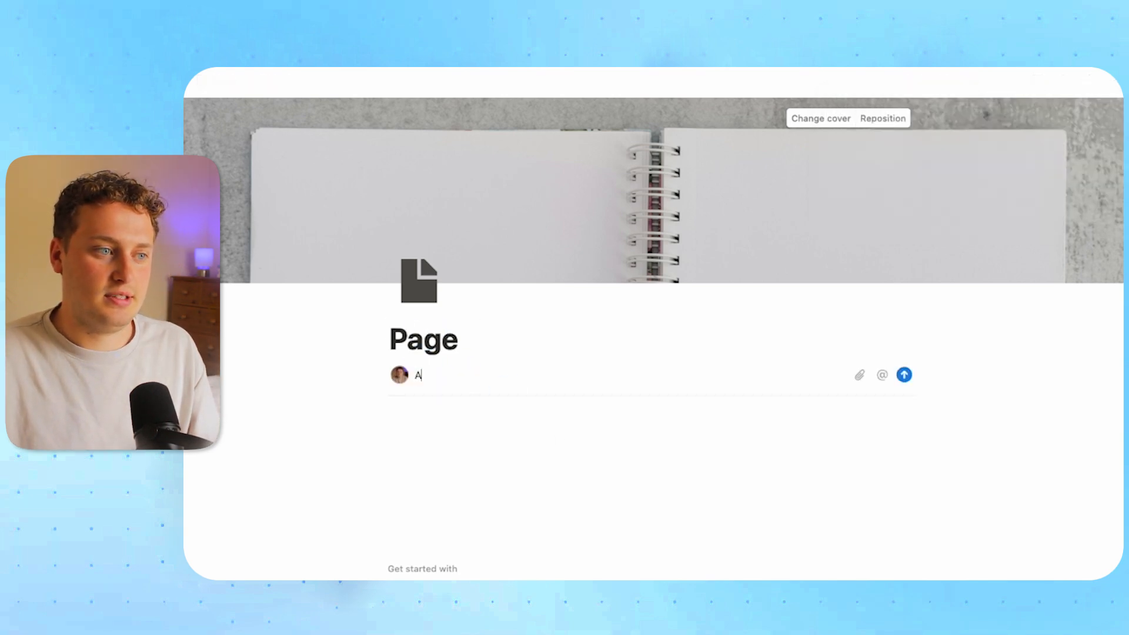
pyautogui.write('dd a comment')
pyautogui.press('Return')
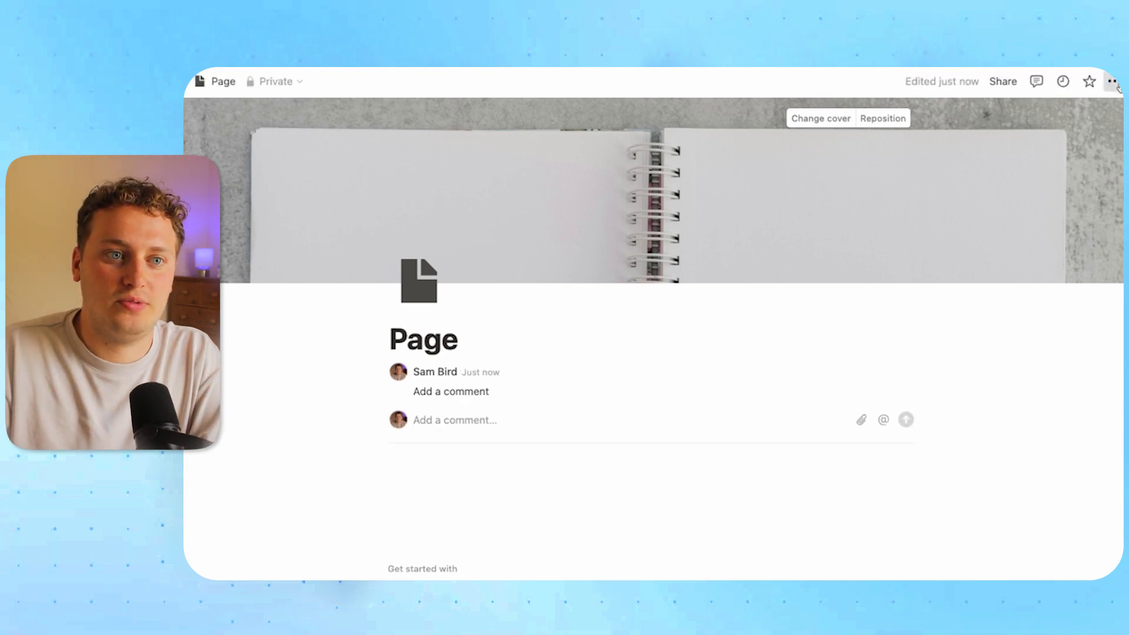
# Set Top-level page discussions to Off, keeping page comments at Default
pyautogui.click(1111, 81)
pyautogui.click(999, 282)
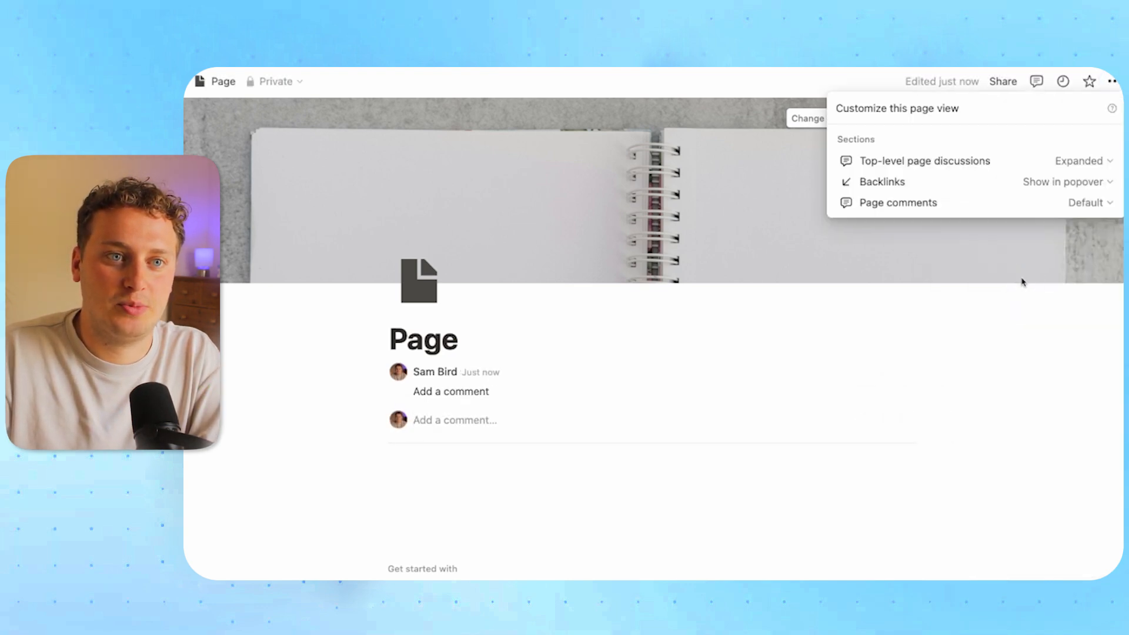
pyautogui.click(1085, 165)
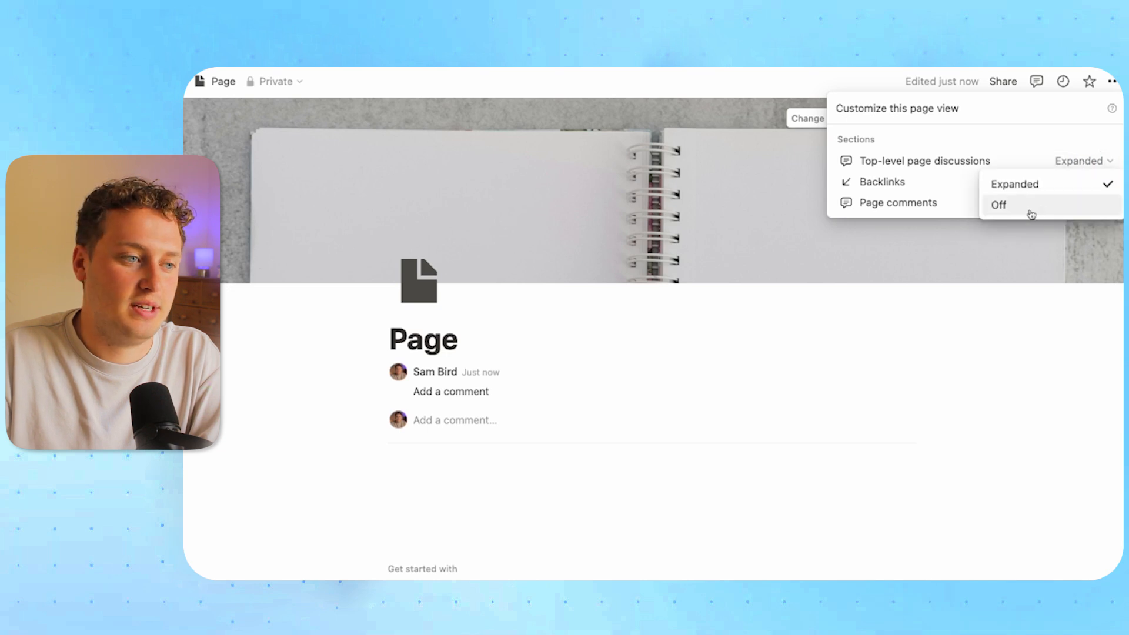
pyautogui.click(1026, 207)
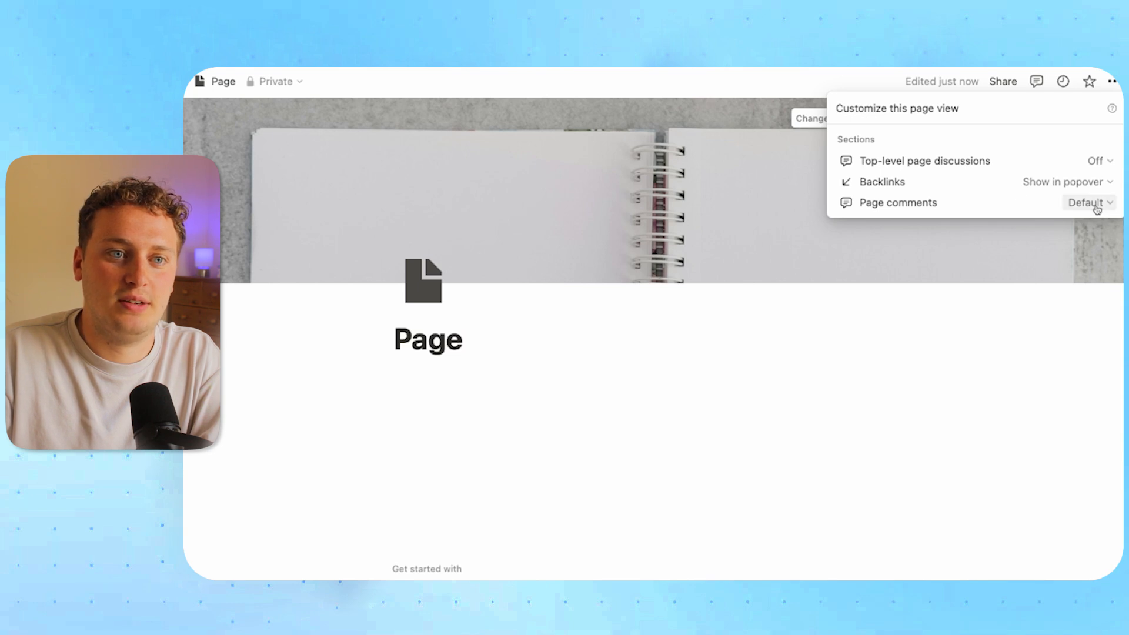
pyautogui.click(1074, 204)
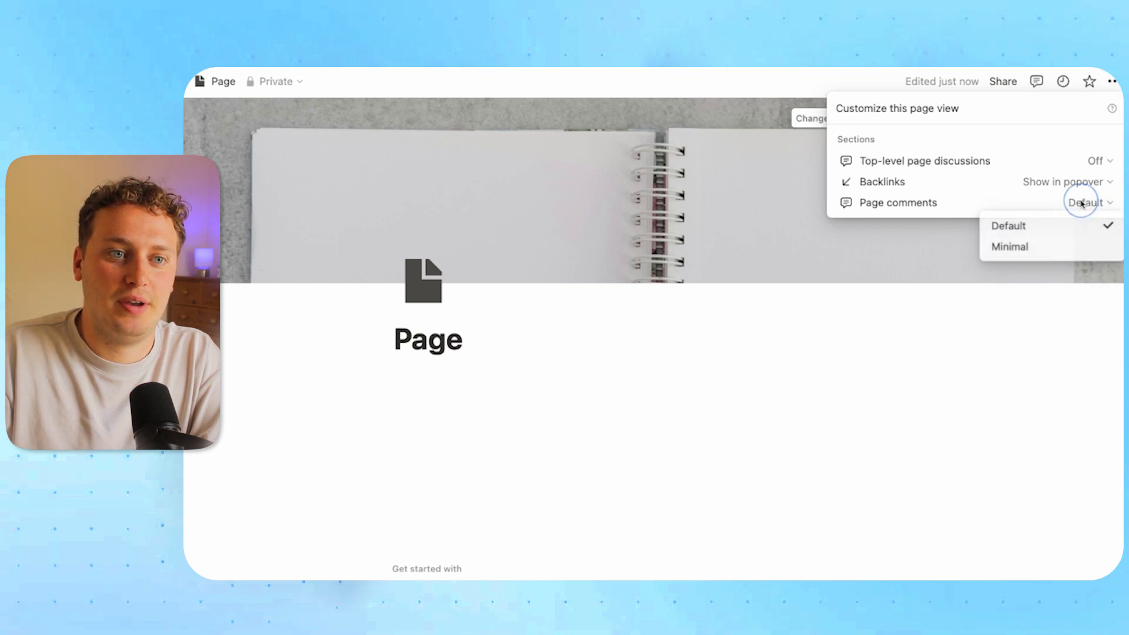
pyautogui.click(1046, 198)
pyautogui.click(1113, 303)
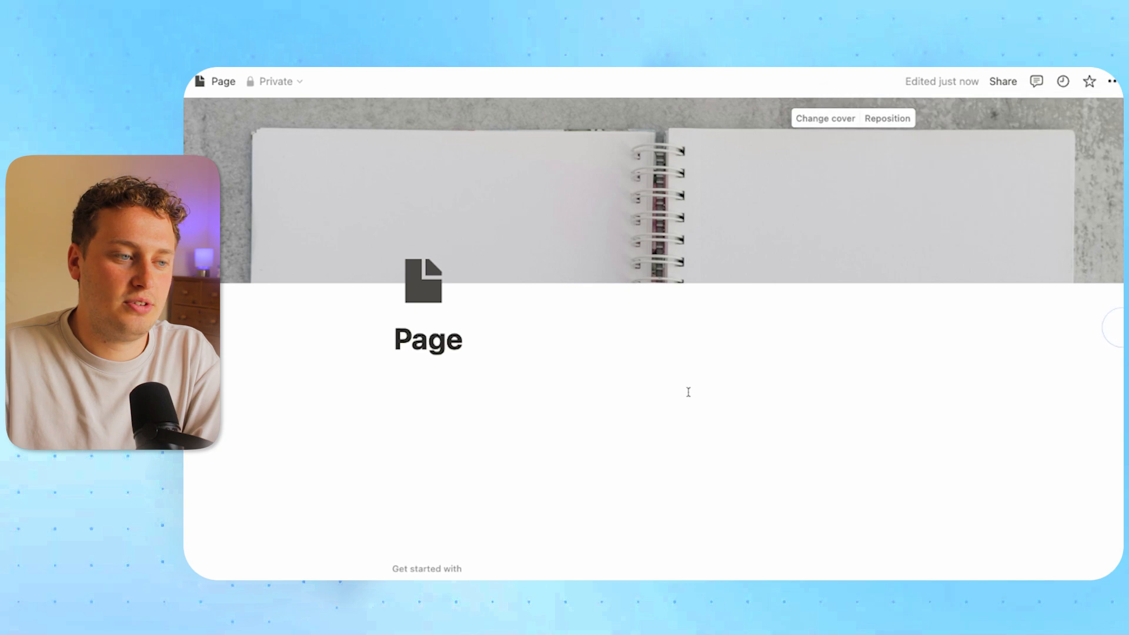
pyautogui.click(512, 375)
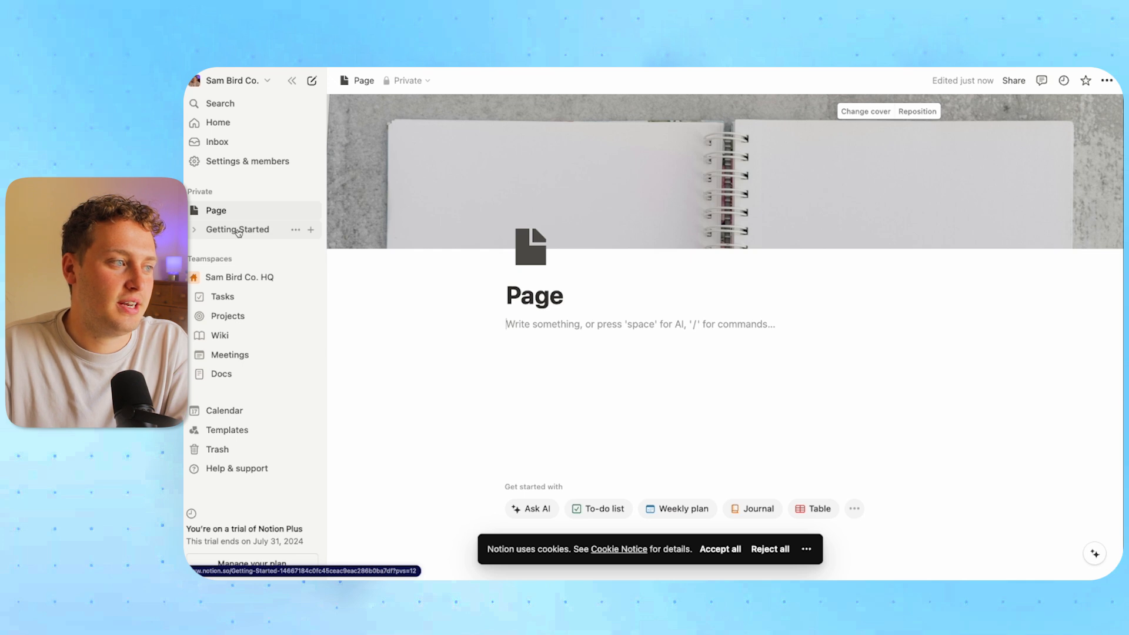
# Drag Getting Started into Page, expand Page, and open the subpage link and back
pyautogui.moveTo(241, 233); pyautogui.dragTo(227, 211)
pyautogui.moveTo(224, 213); pyautogui.dragTo(227, 211)
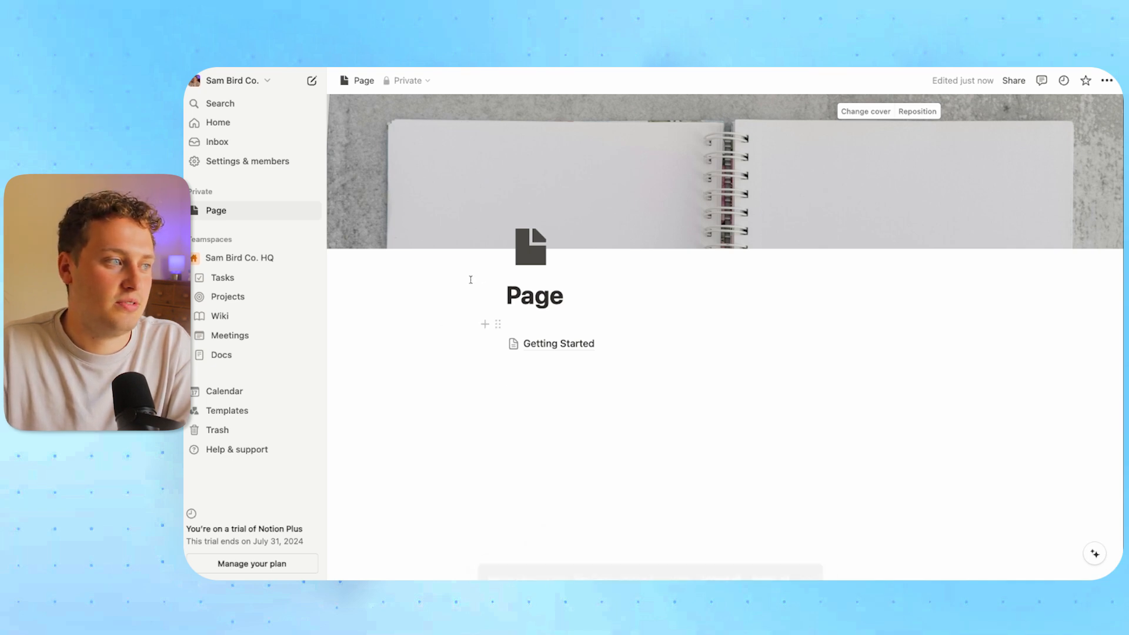
pyautogui.click(196, 212)
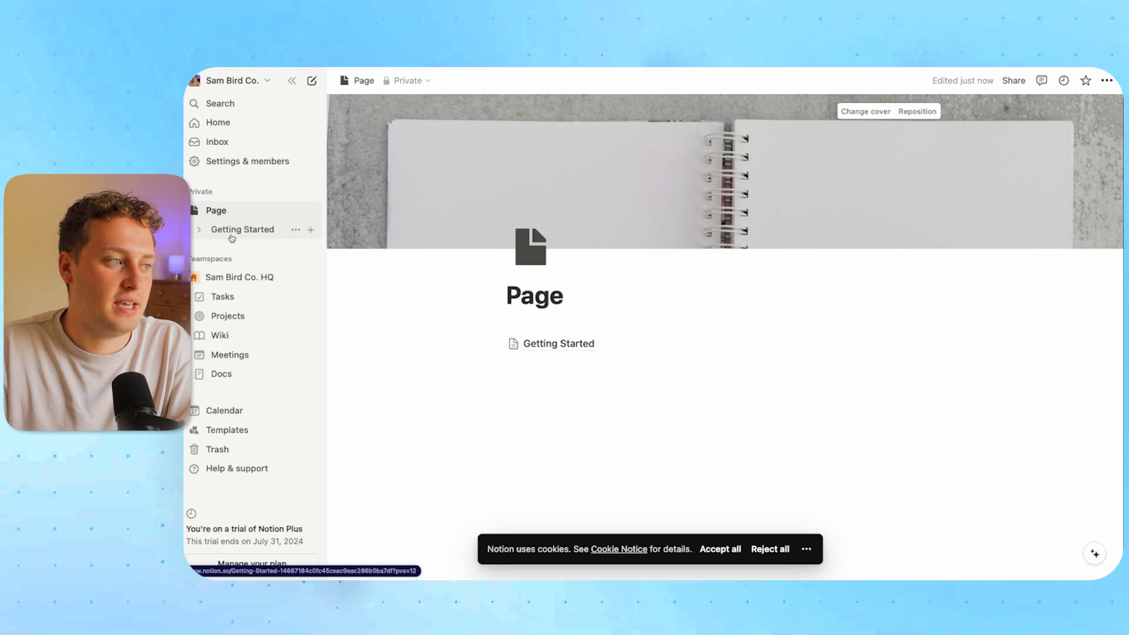
pyautogui.click(562, 347)
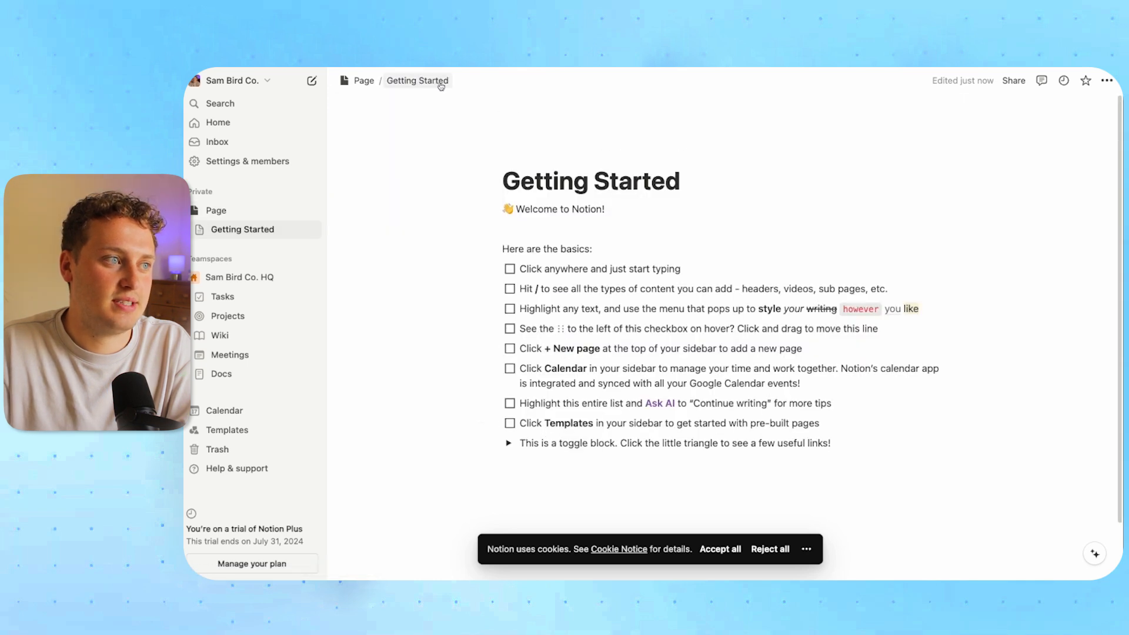
pyautogui.click(364, 80)
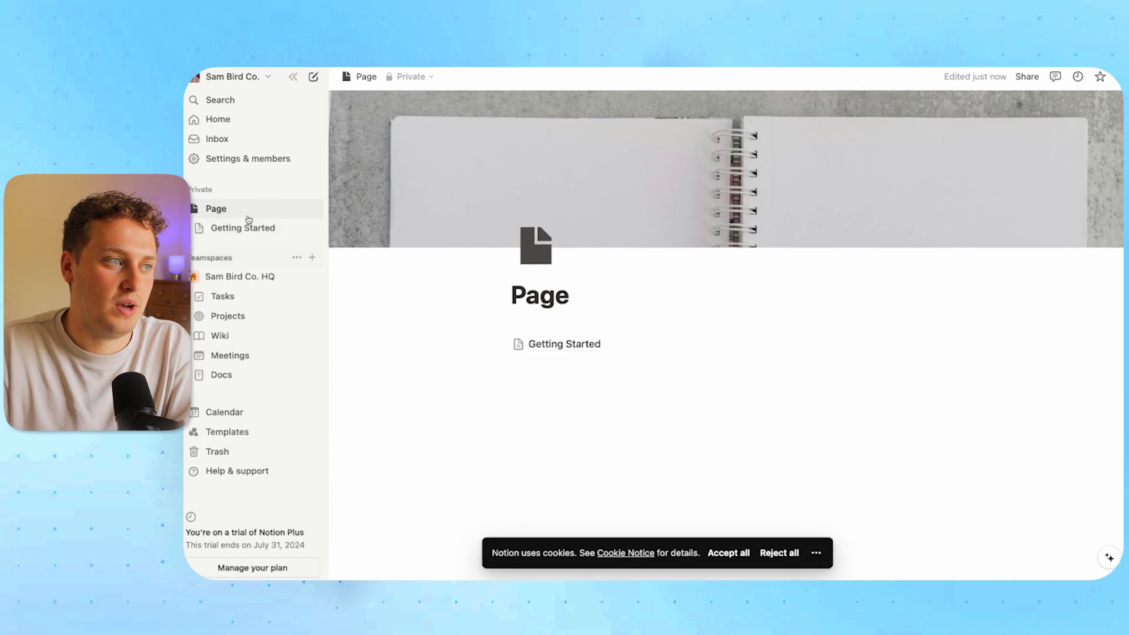
pyautogui.click(543, 345)
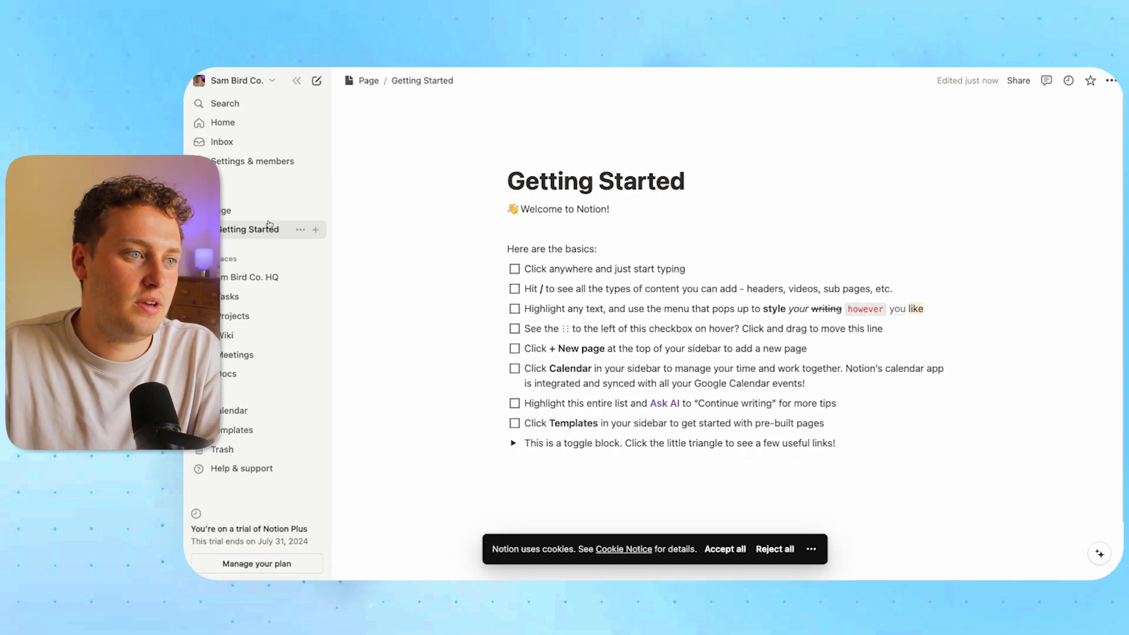
pyautogui.click(254, 206)
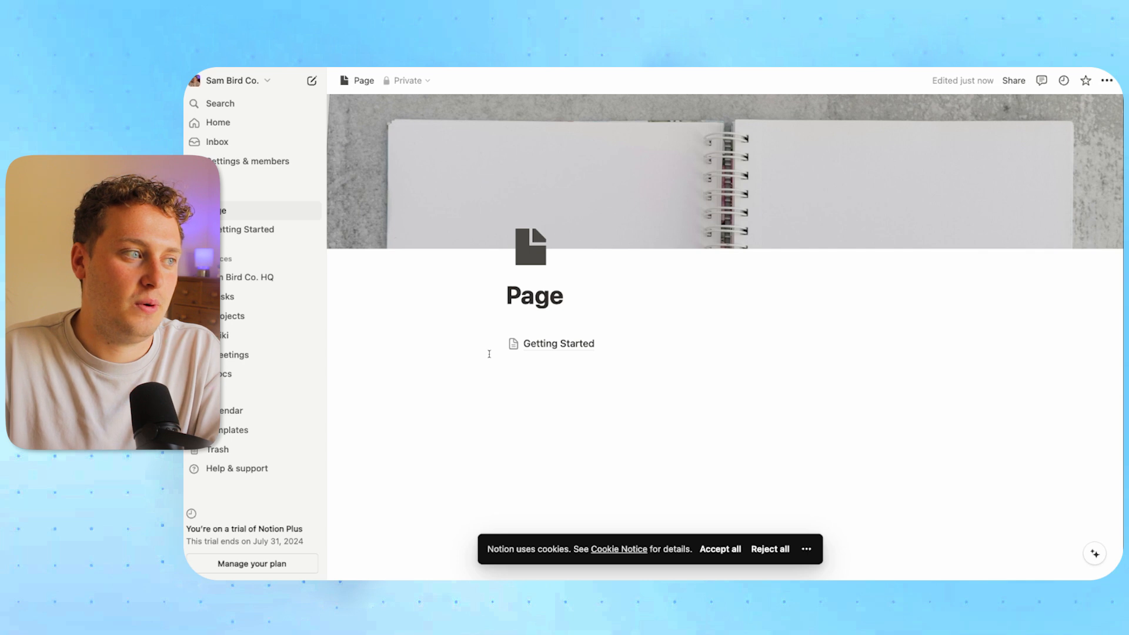
# Invite the guest's e-mail to Page with full access and dismiss the Add to workspace prompt
pyautogui.click(1014, 80)
pyautogui.click(878, 137)
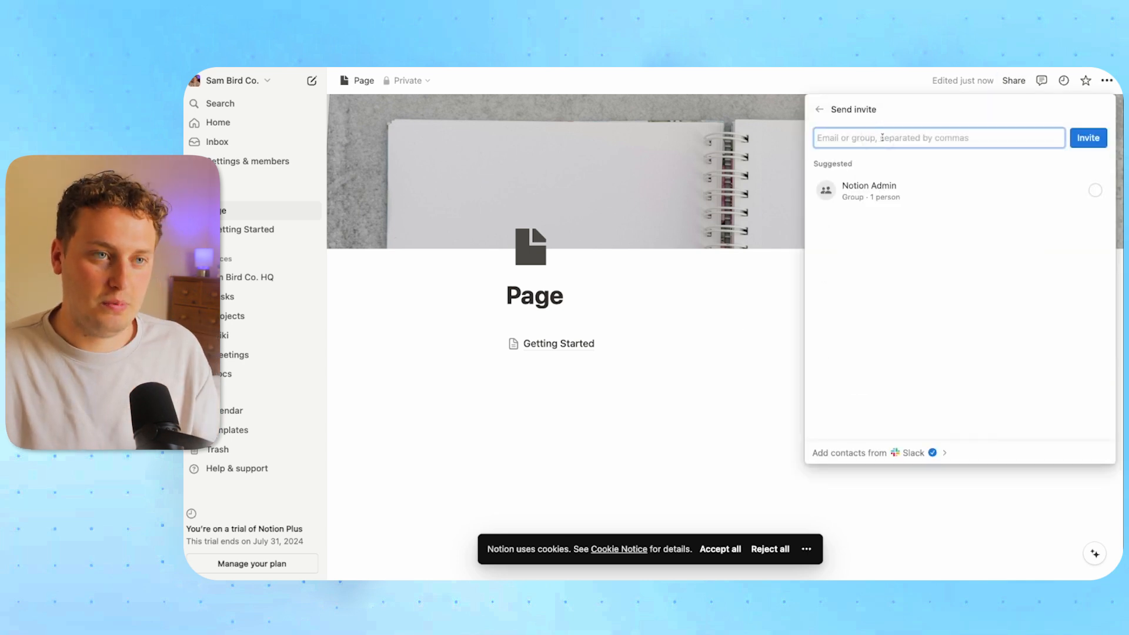
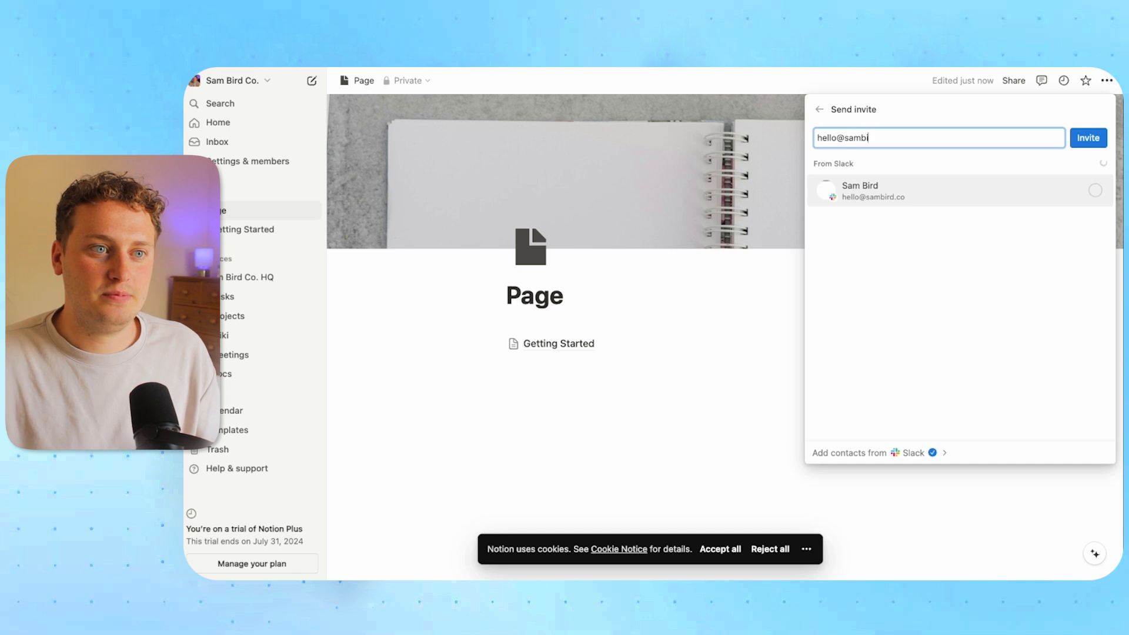
pyautogui.click(1041, 200)
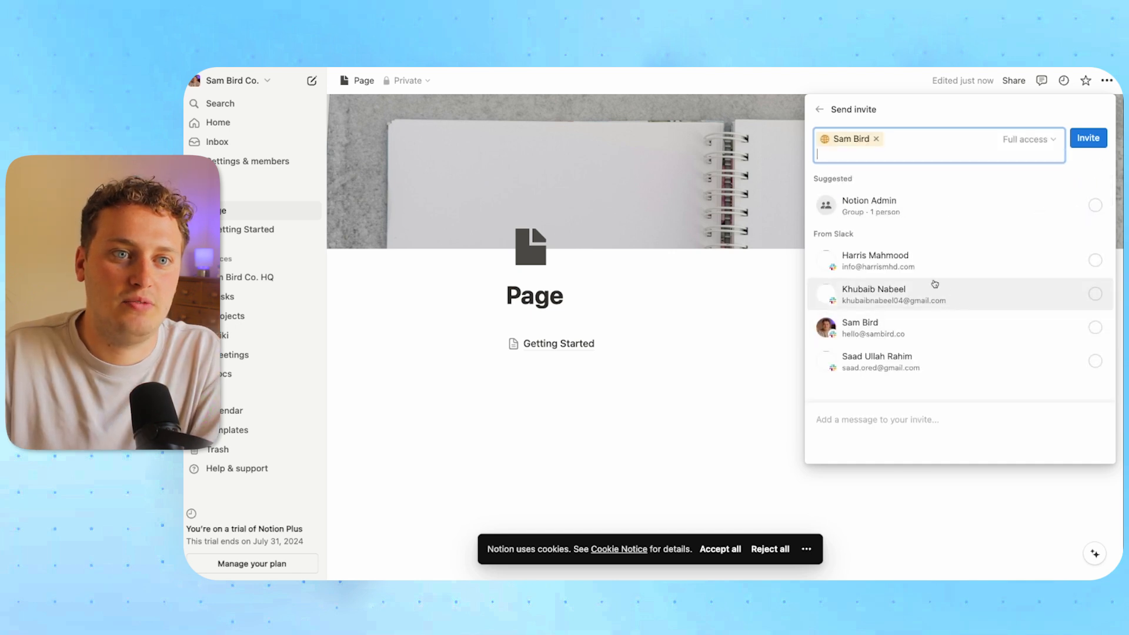
pyautogui.click(1089, 138)
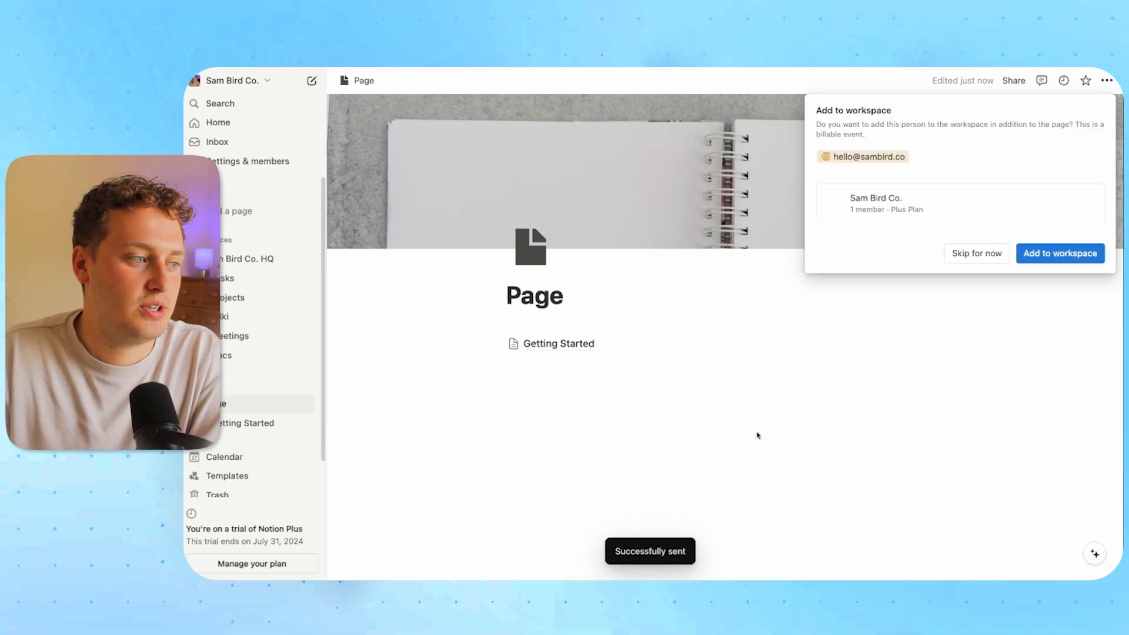
pyautogui.click(811, 388)
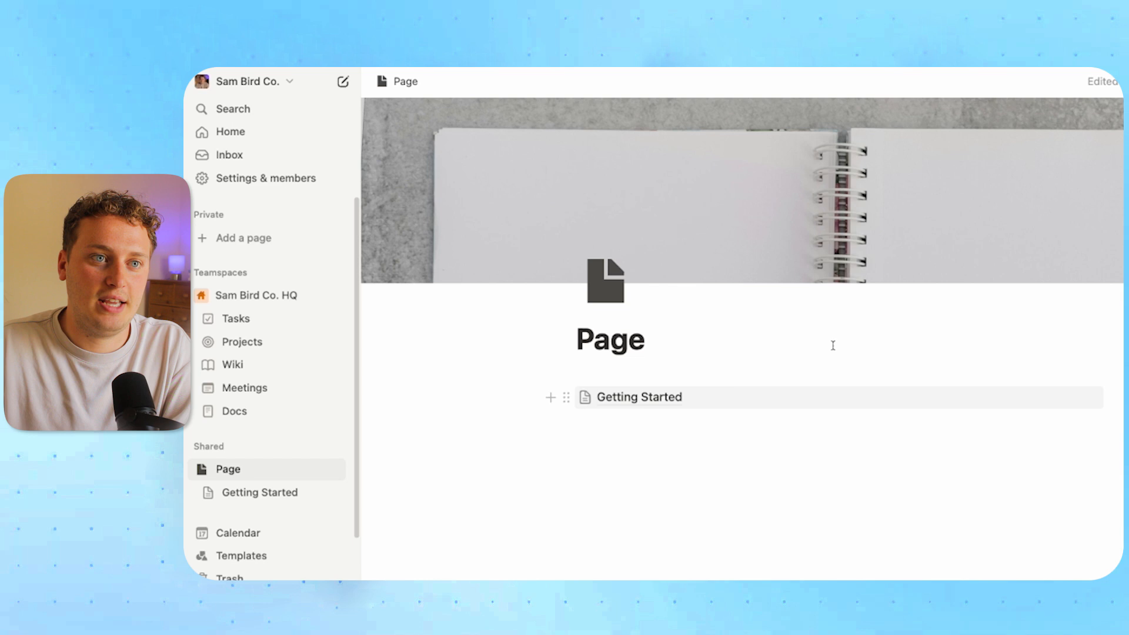
pyautogui.click(1116, 83)
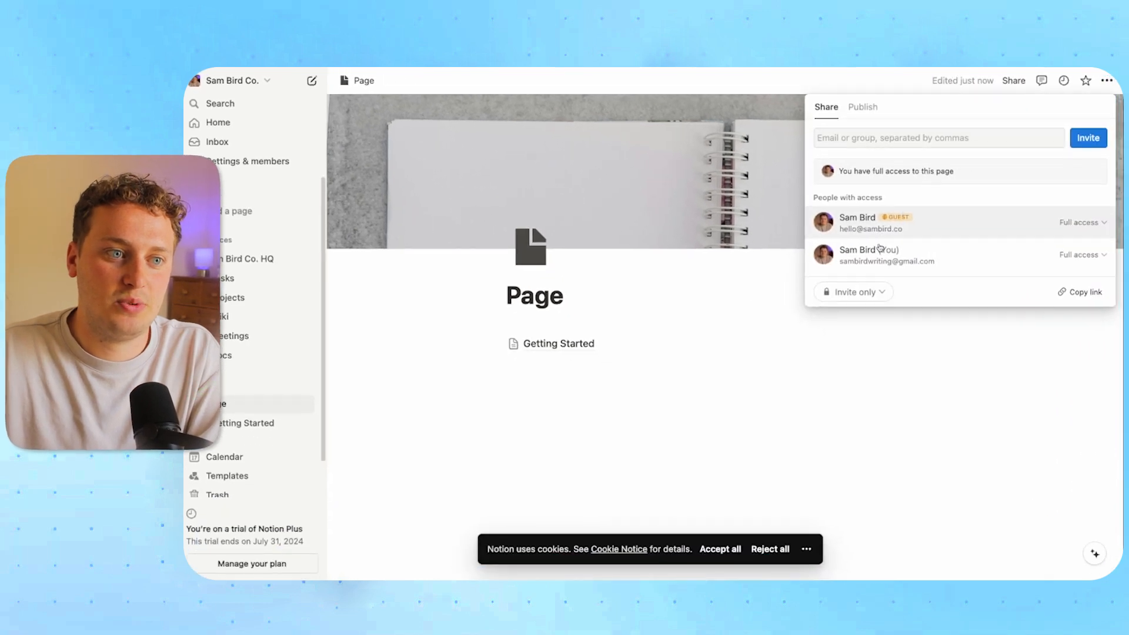
pyautogui.click(590, 355)
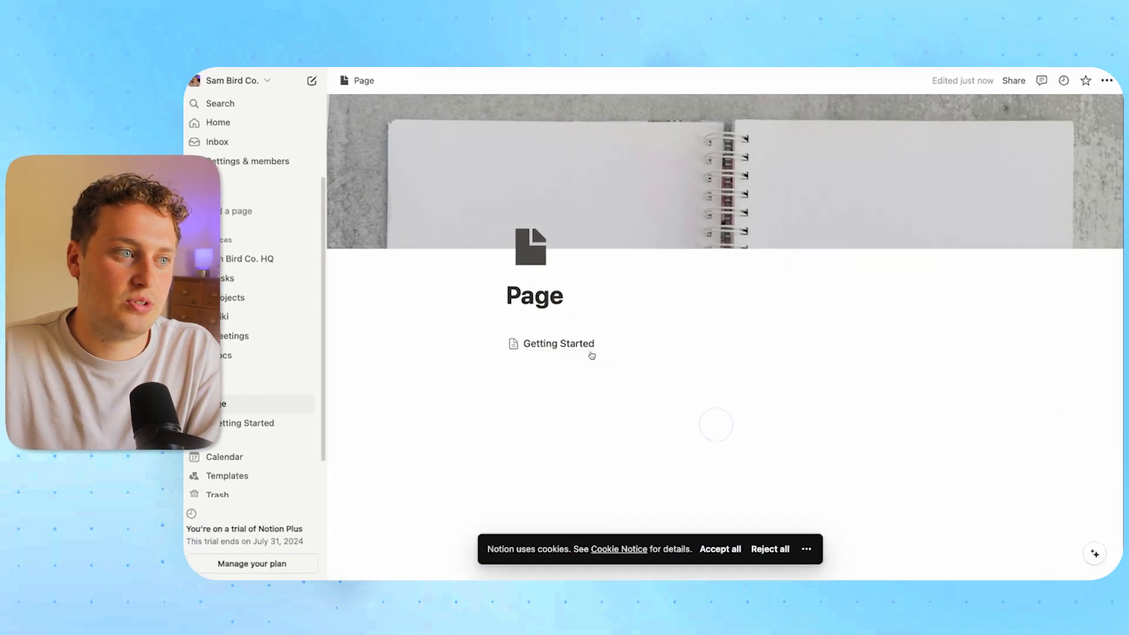
pyautogui.click(582, 349)
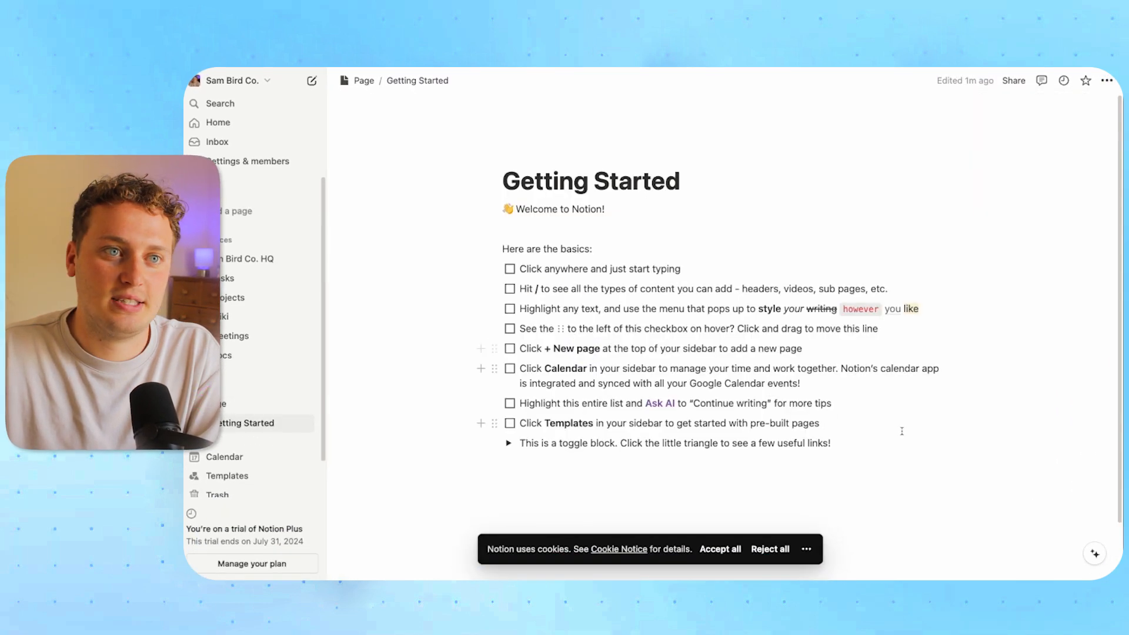
pyautogui.click(1013, 81)
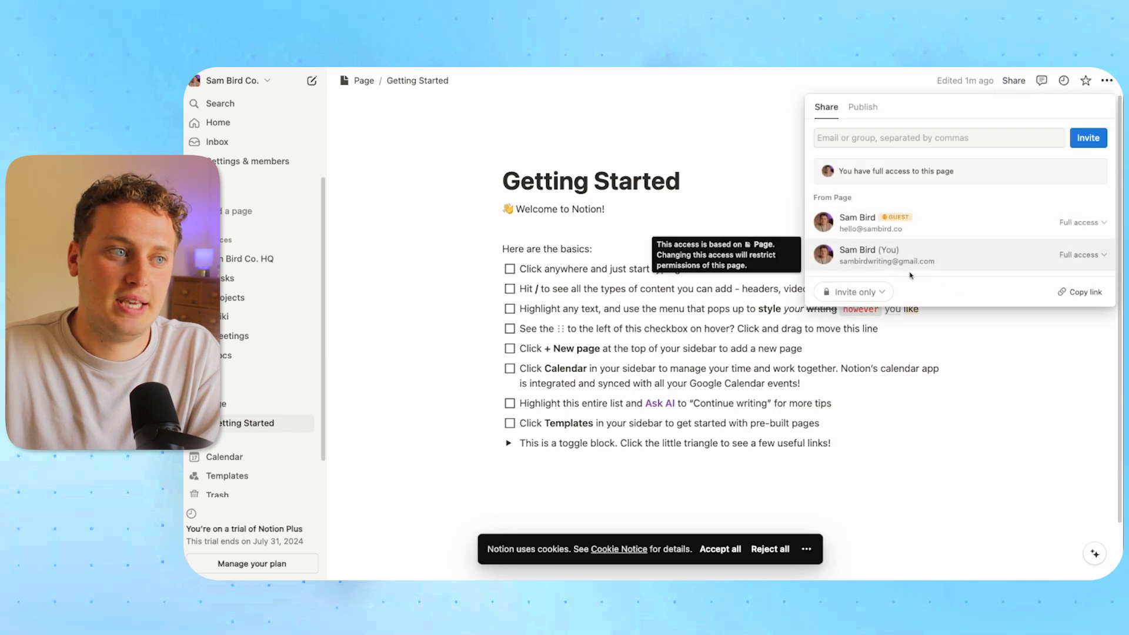
pyautogui.click(717, 127)
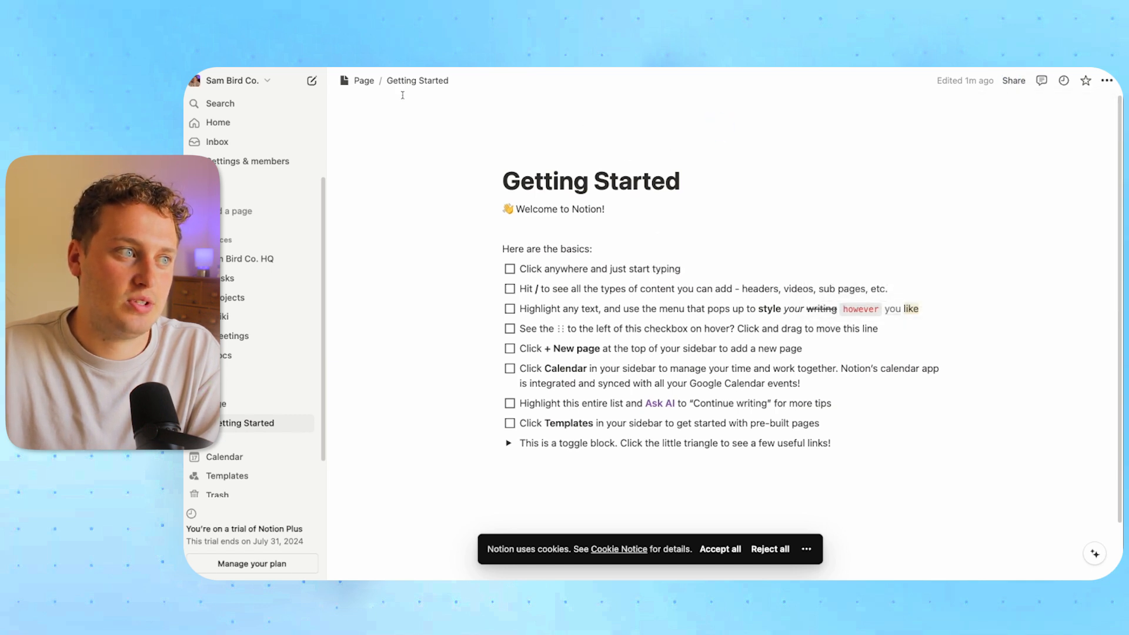
pyautogui.click(360, 81)
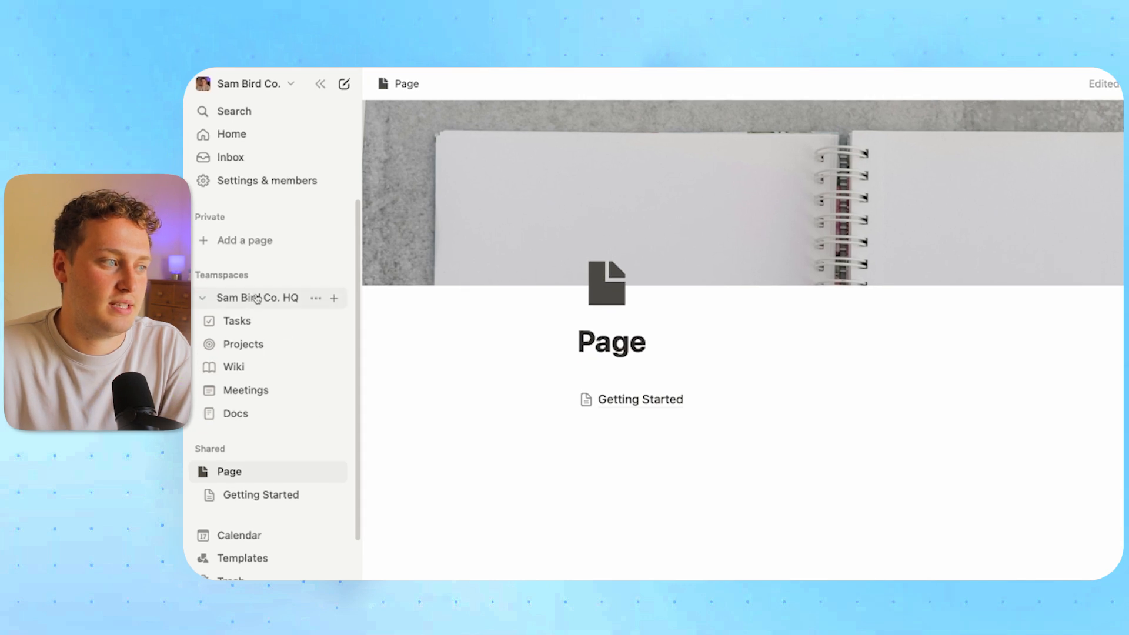
# Open and close the teamspace settings, then open the Getting Started sub-page
pyautogui.click(315, 298)
pyautogui.click(363, 353)
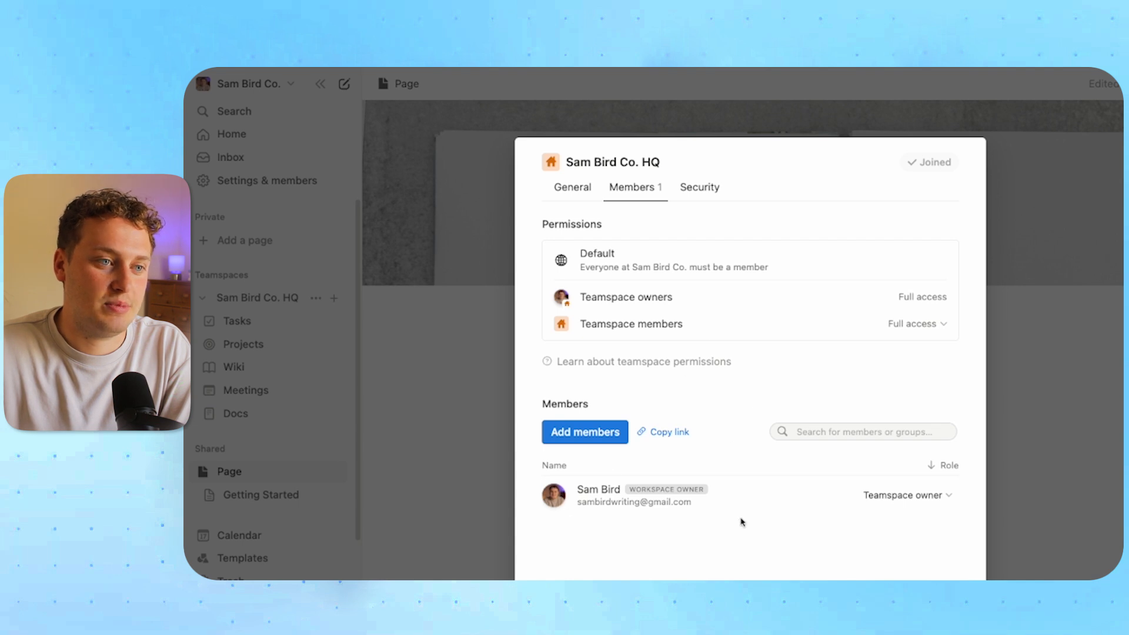
pyautogui.click(1043, 431)
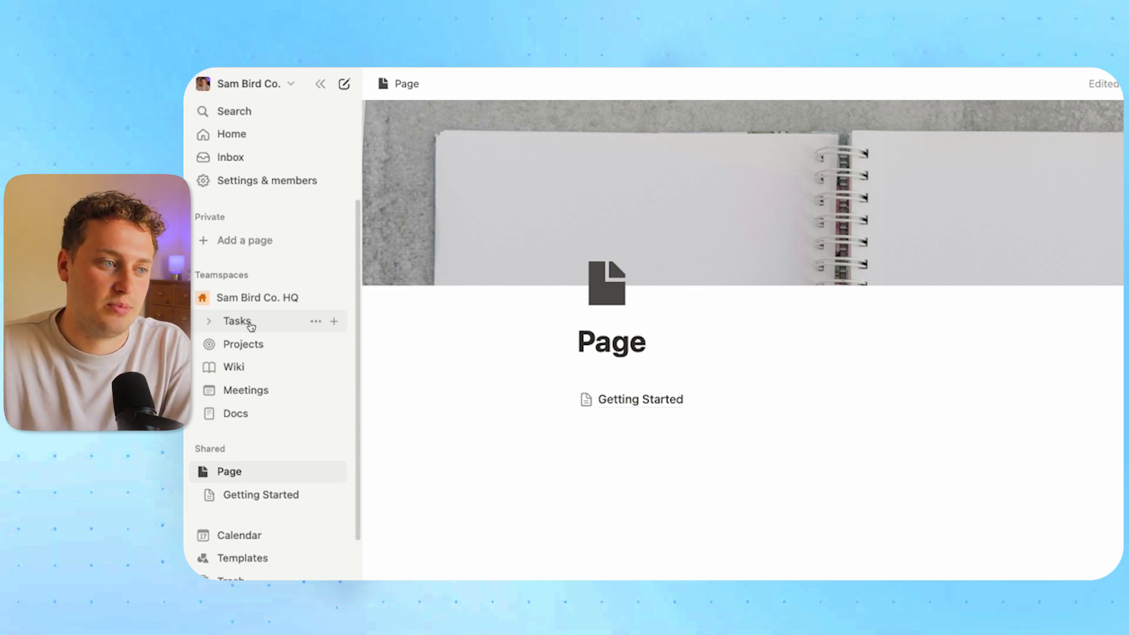
pyautogui.click(650, 407)
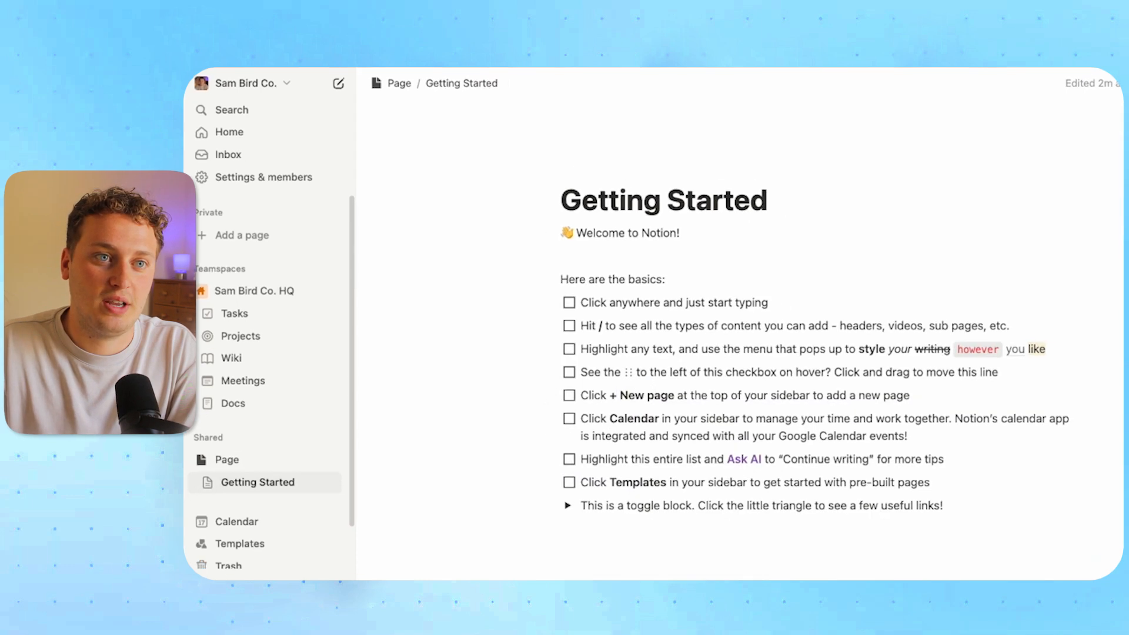
# Remove the guest from Getting Started's sharing and confirm Restrict access
pyautogui.click(1050, 82)
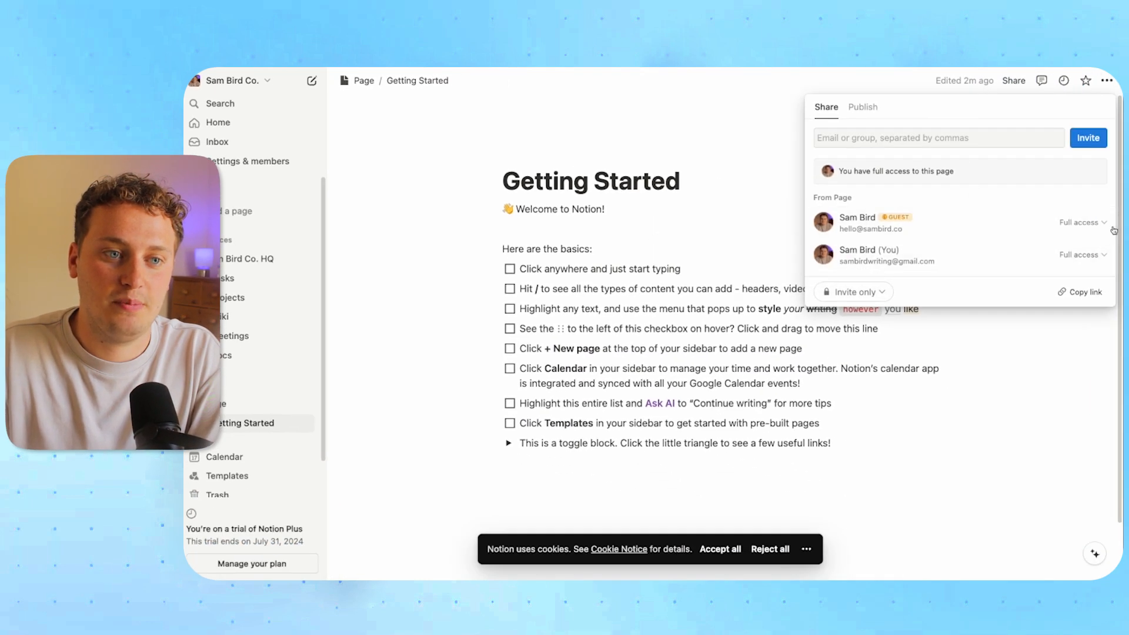
pyautogui.click(1114, 228)
pyautogui.click(981, 359)
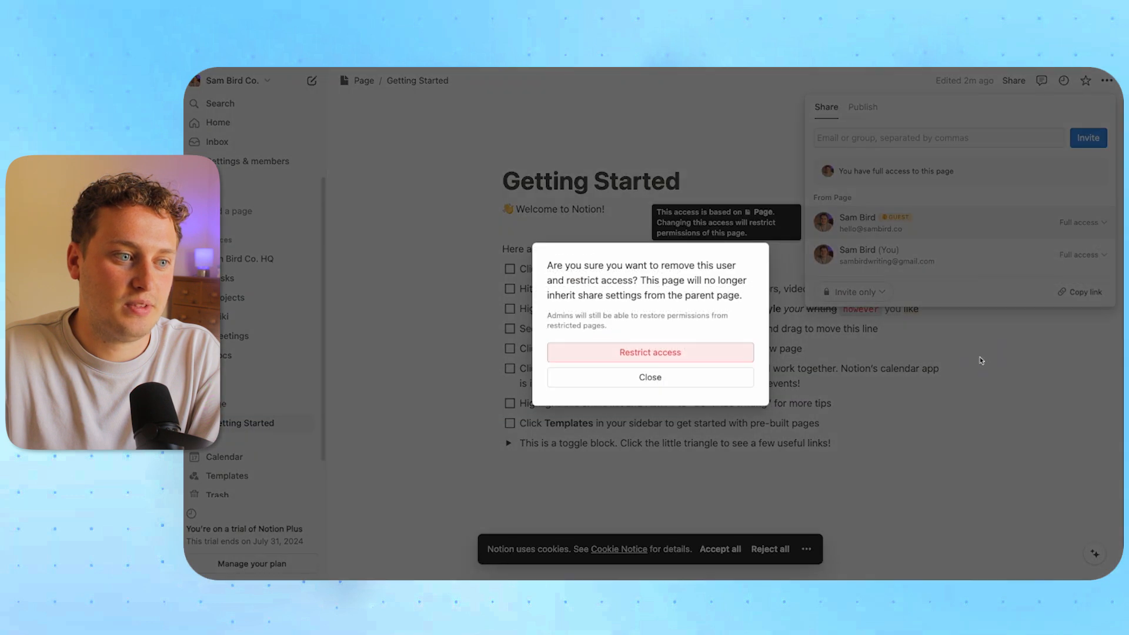
pyautogui.click(671, 355)
pyautogui.click(462, 249)
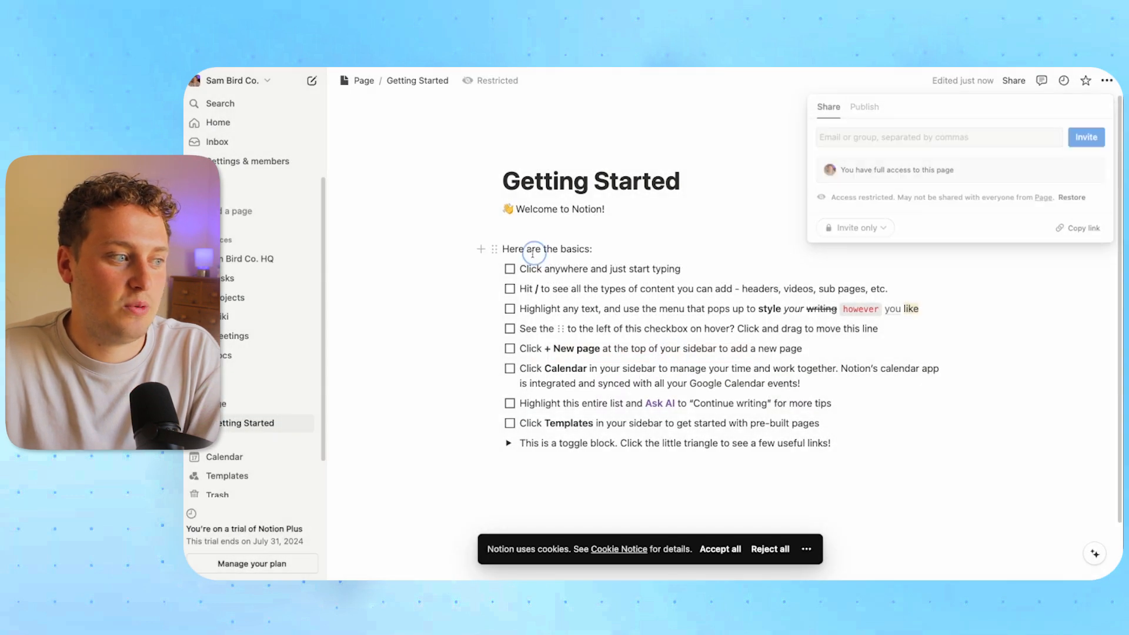
# Check the sharing settings of Page and Getting Started, ending back on Page
pyautogui.click(269, 401)
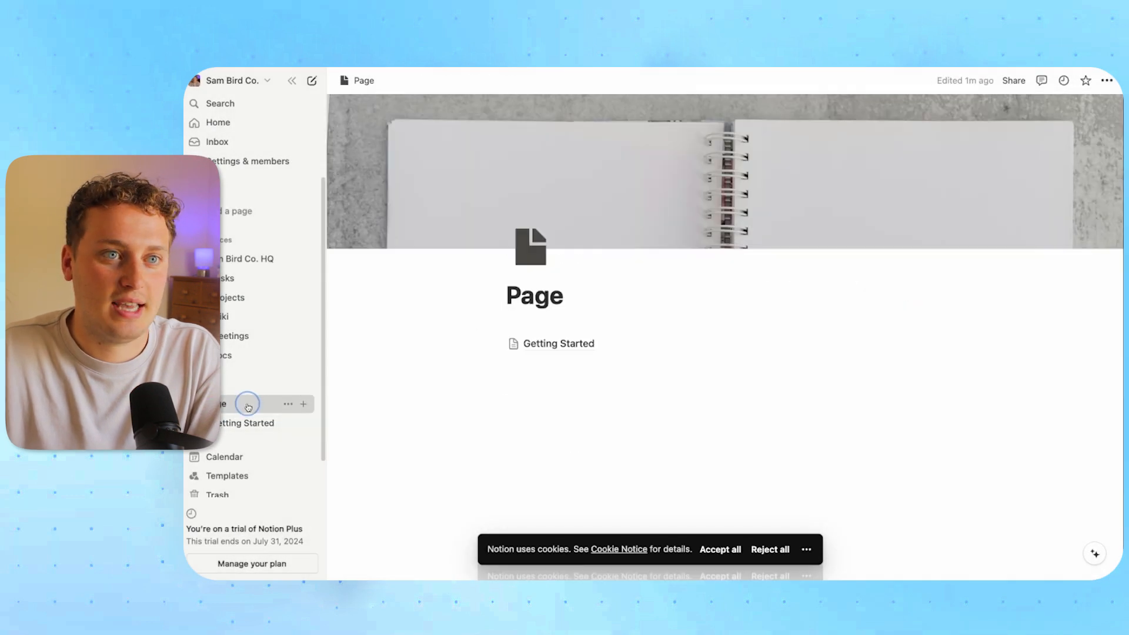
pyautogui.click(1012, 81)
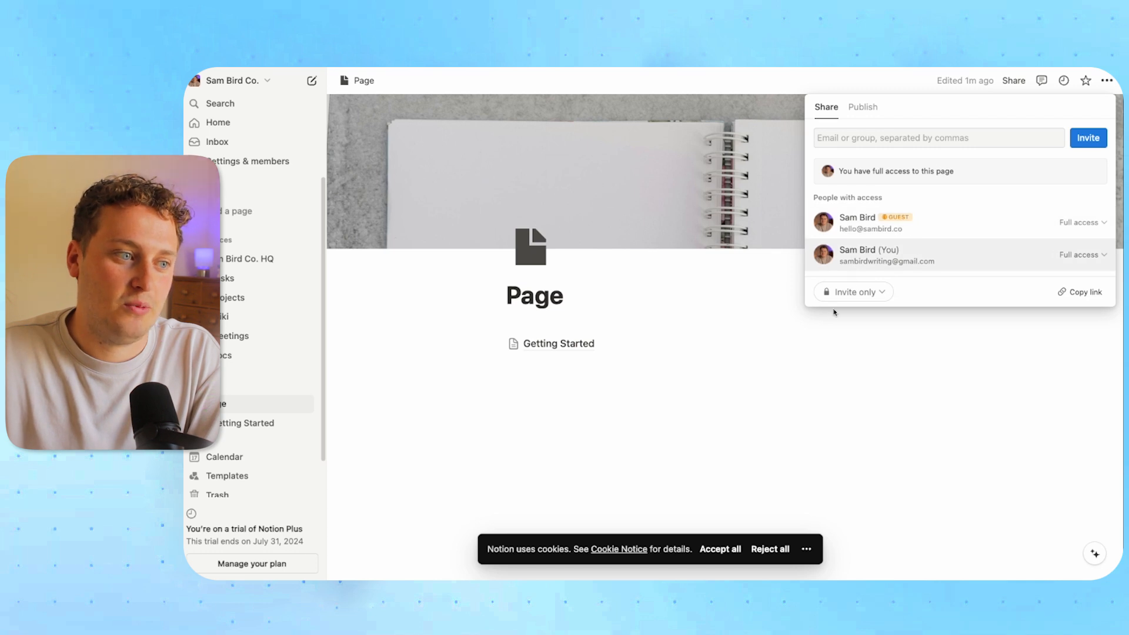
pyautogui.click(732, 416)
pyautogui.click(599, 352)
pyautogui.click(1013, 81)
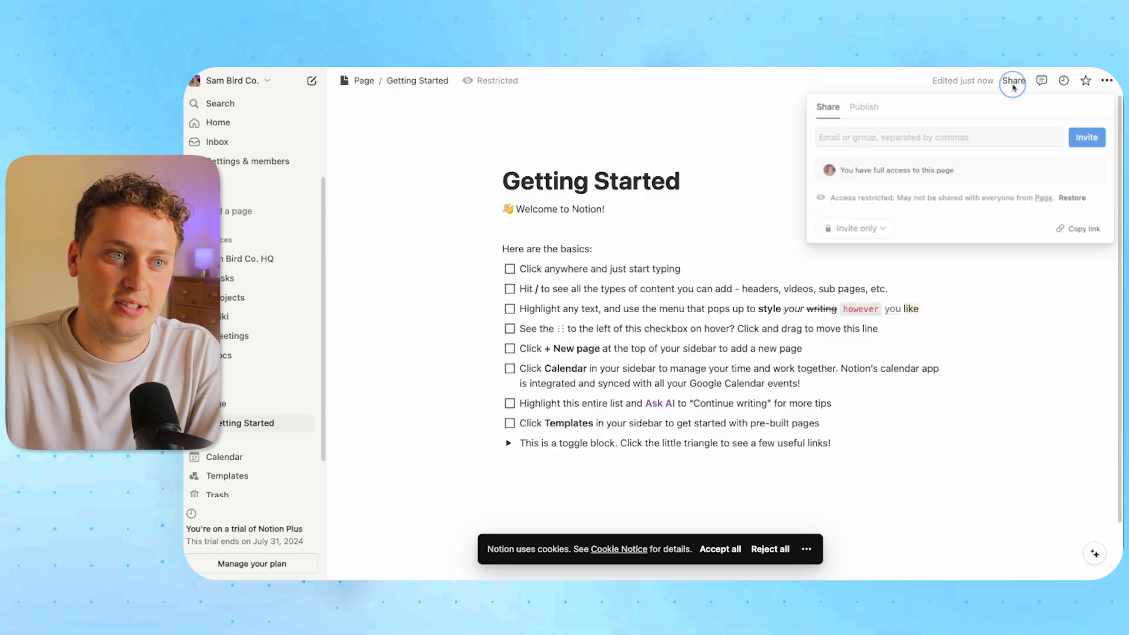
pyautogui.click(679, 164)
pyautogui.click(360, 81)
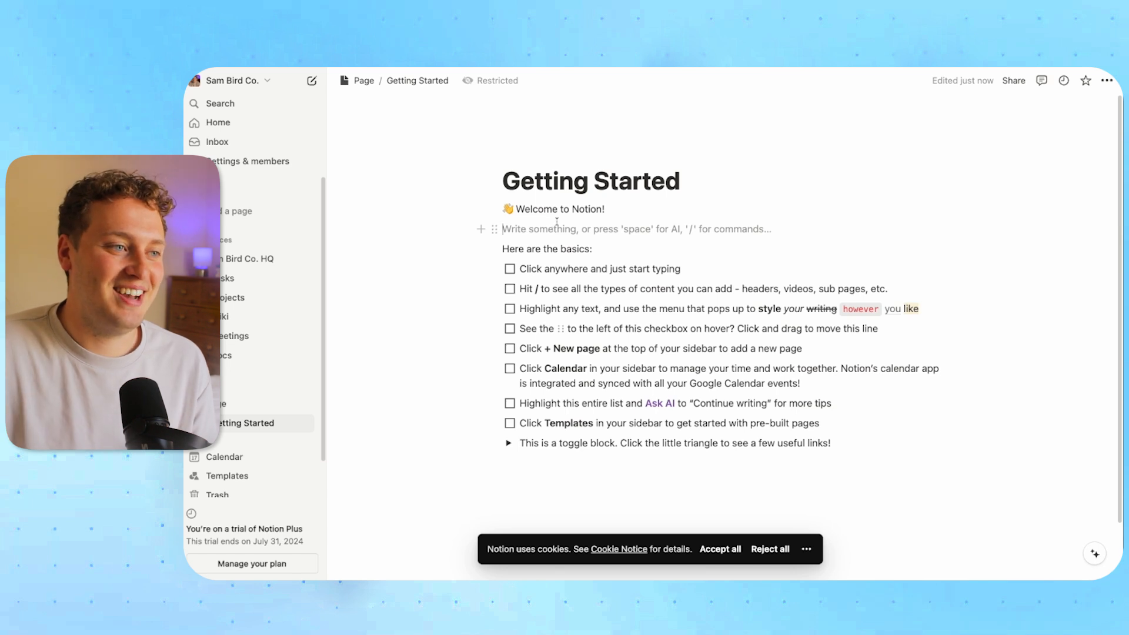
# Move the empty line below the toggle block in the Getting Started checklist
pyautogui.click(494, 229)
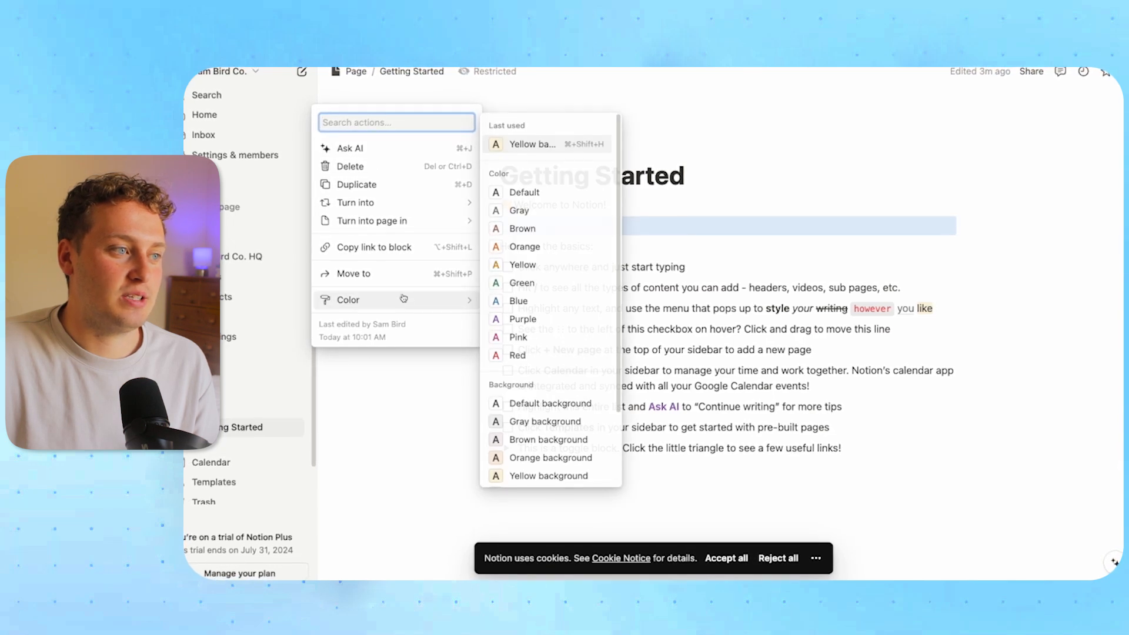
pyautogui.moveTo(380, 215)
pyautogui.click(693, 217)
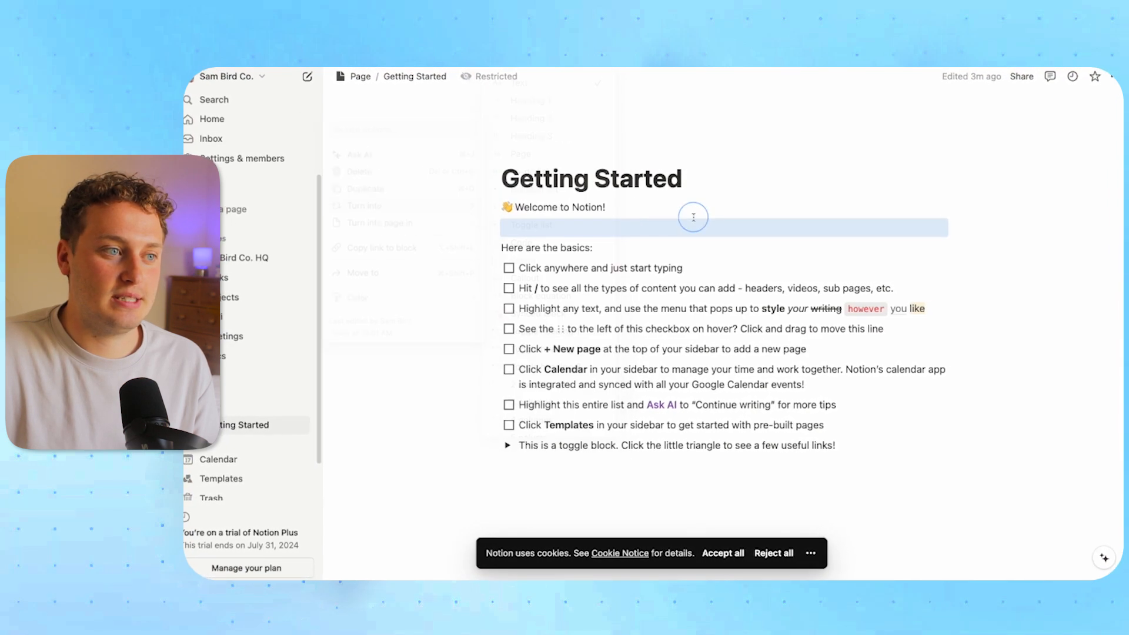
pyautogui.click(611, 229)
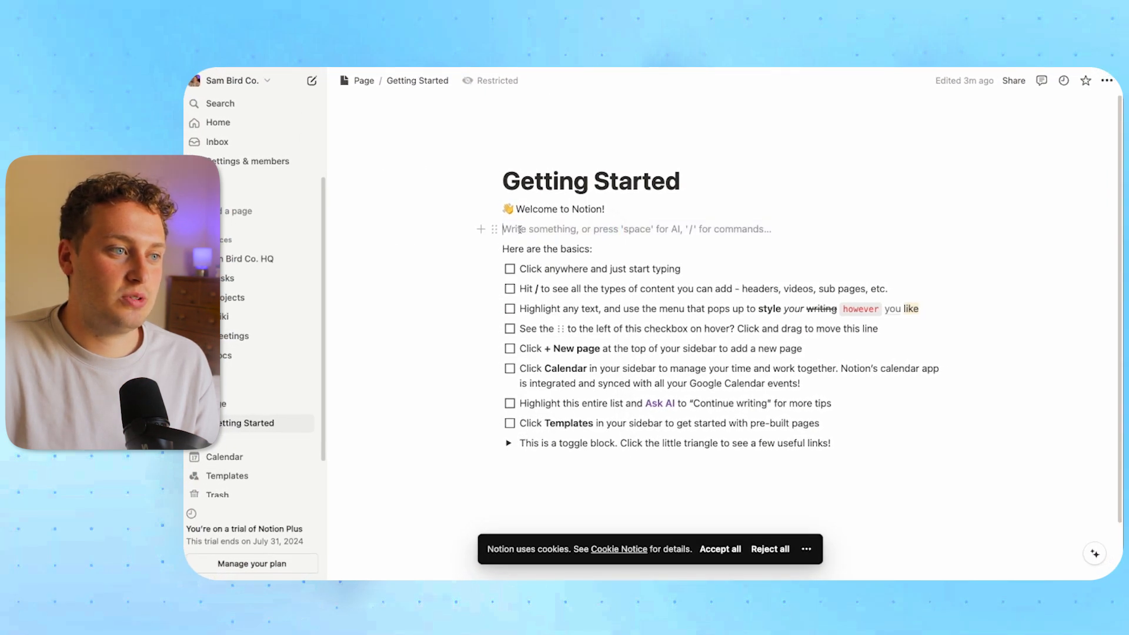
pyautogui.click(495, 229)
pyautogui.moveTo(495, 230); pyautogui.dragTo(508, 459)
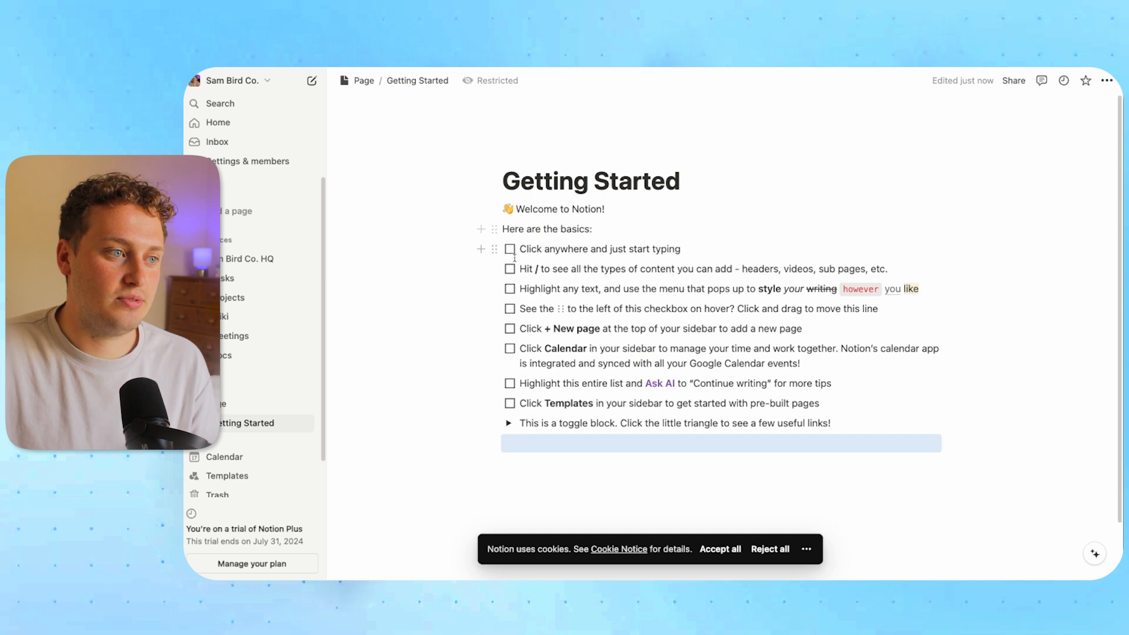
# Move the 'Click anywhere' tip below 'Hit /' and 'Highlight any text' below Calendar
pyautogui.moveTo(494, 248); pyautogui.dragTo(502, 356)
pyautogui.moveTo(501, 359); pyautogui.dragTo(542, 300)
pyautogui.click(878, 291)
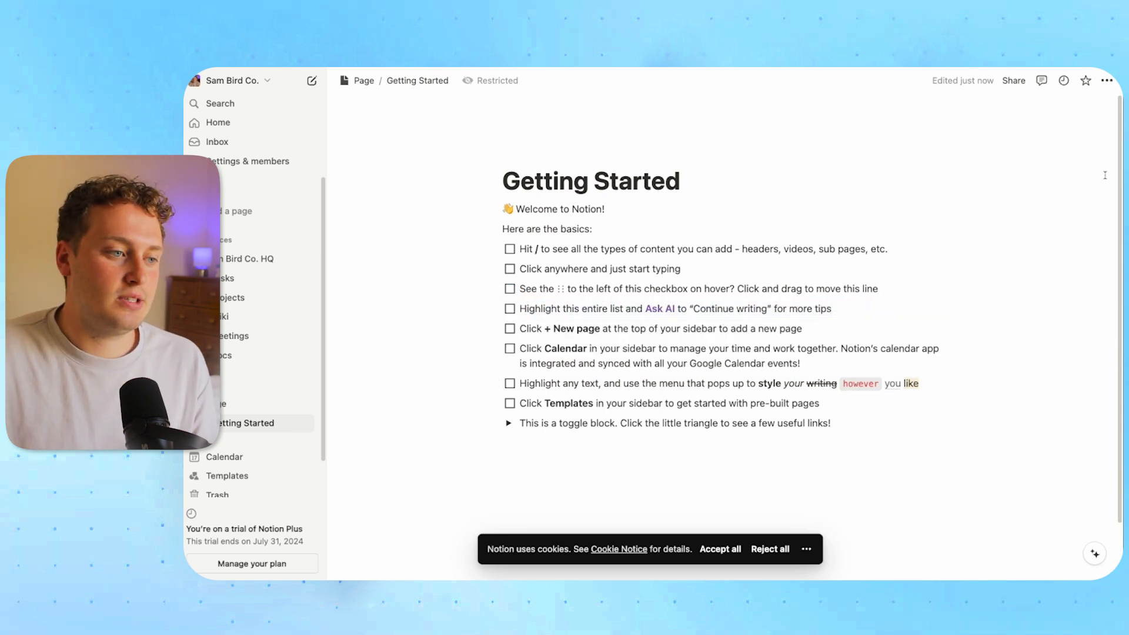
pyautogui.click(539, 459)
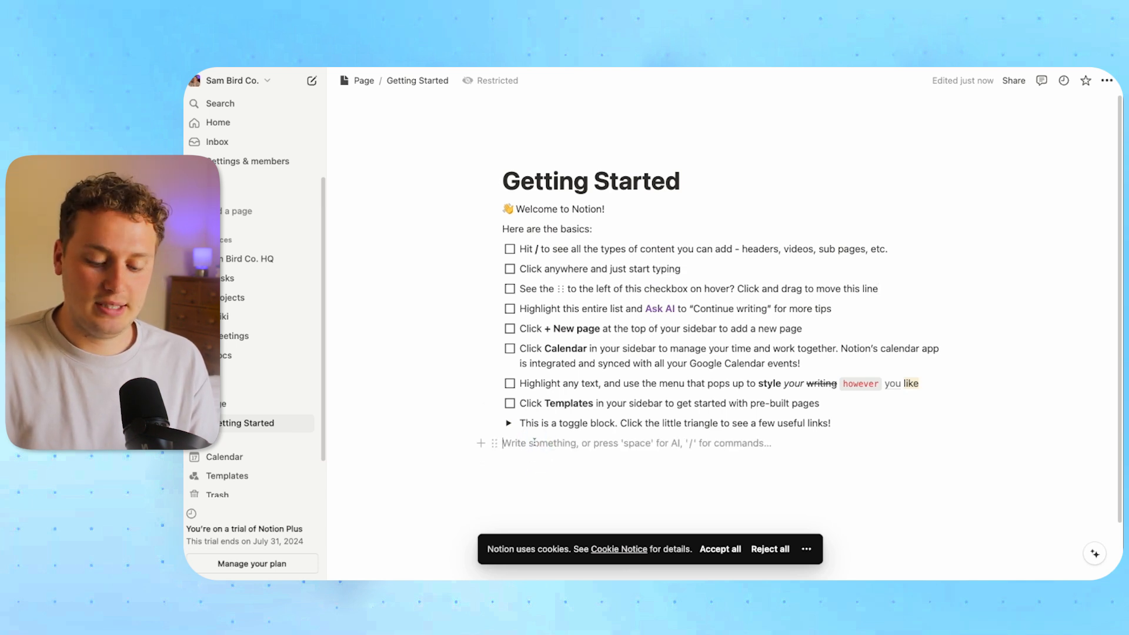
# Add a 'This is a block' line below the toggle and move a duplicate above it
pyautogui.press('Return')
pyautogui.write('This is a block')
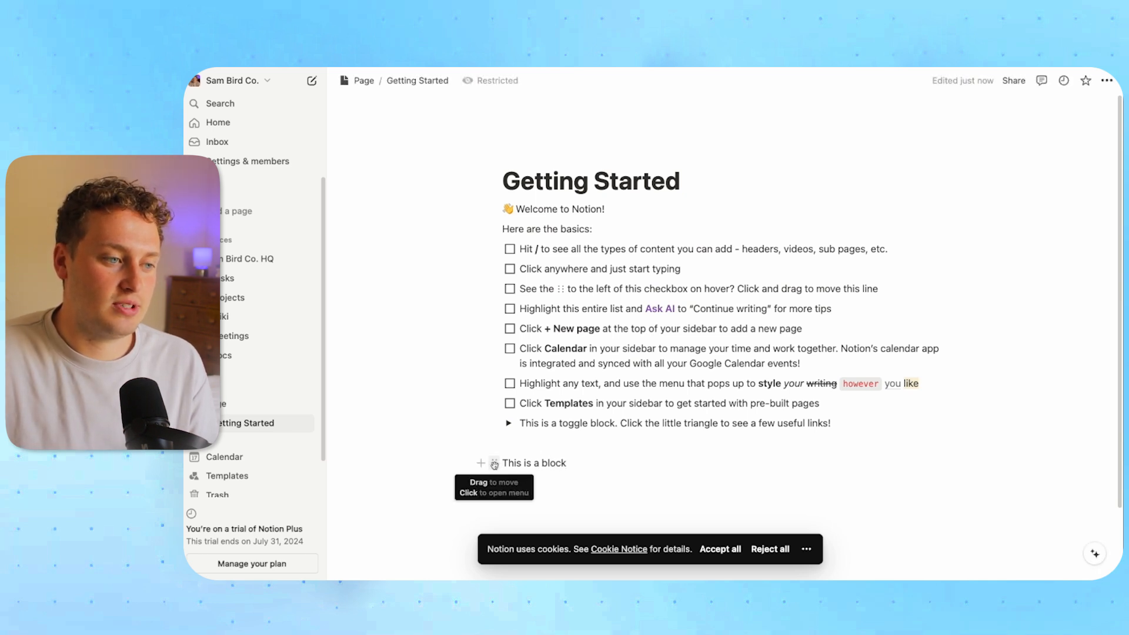
pyautogui.click(493, 464)
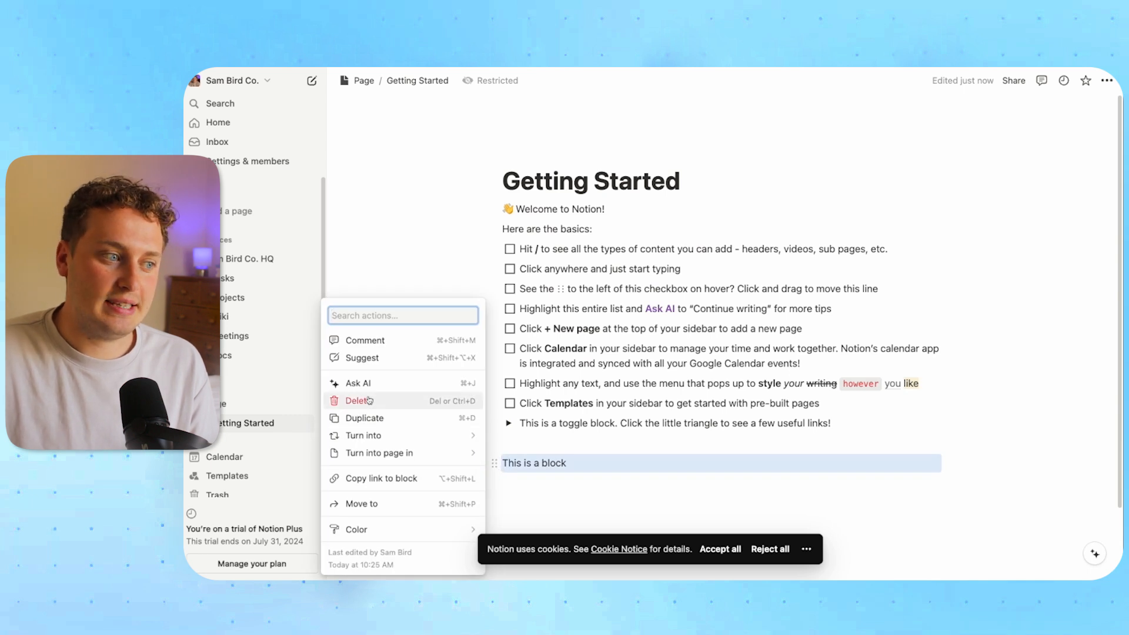
pyautogui.click(376, 419)
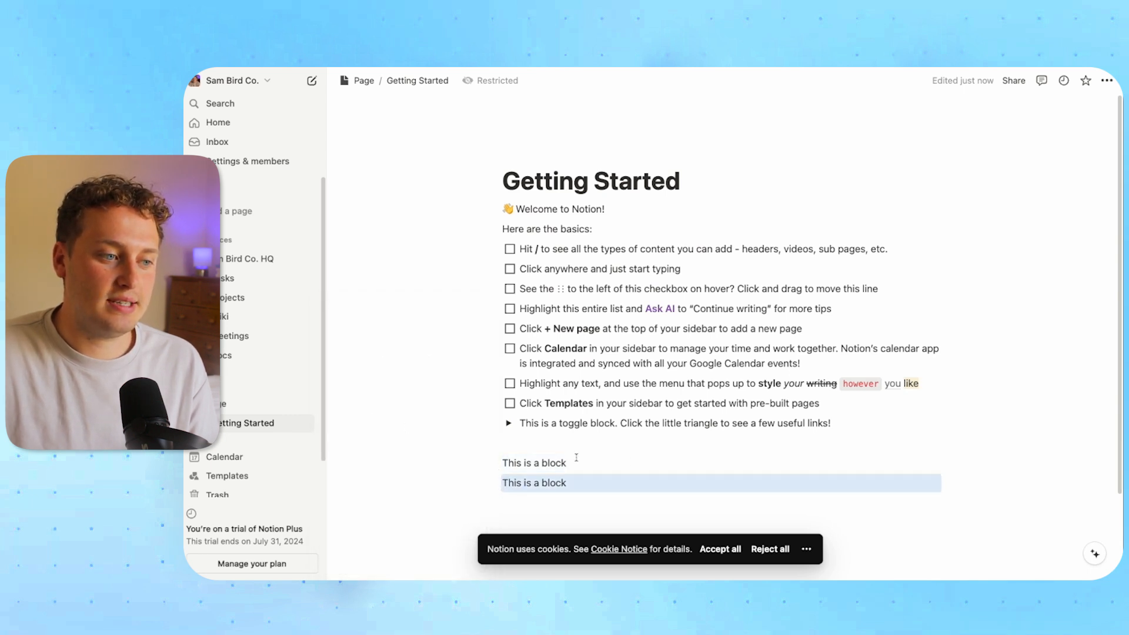
pyautogui.click(628, 460)
pyautogui.moveTo(494, 483); pyautogui.dragTo(558, 465)
# Turn the upper 'This is a block' copy into a Heading 1
pyautogui.click(493, 463)
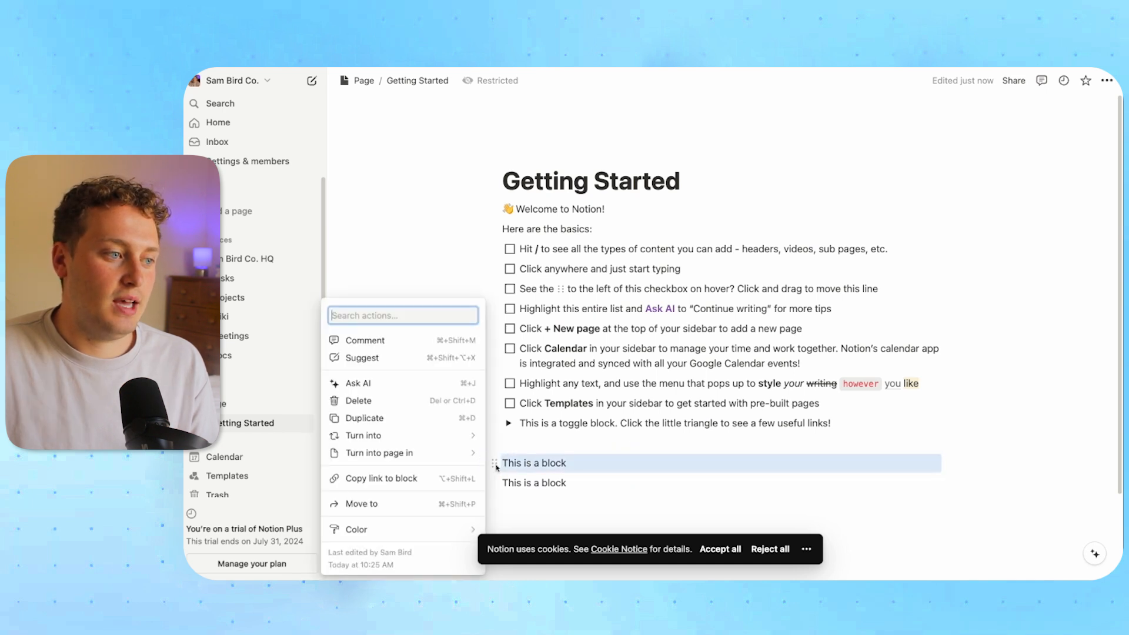
pyautogui.moveTo(403, 441)
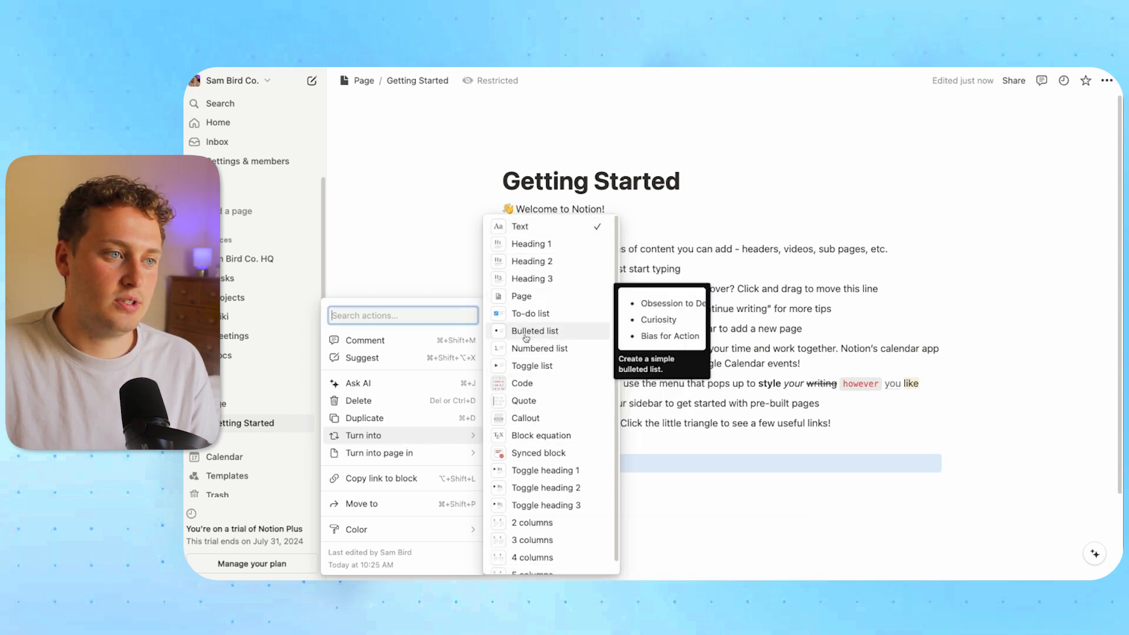
pyautogui.click(550, 245)
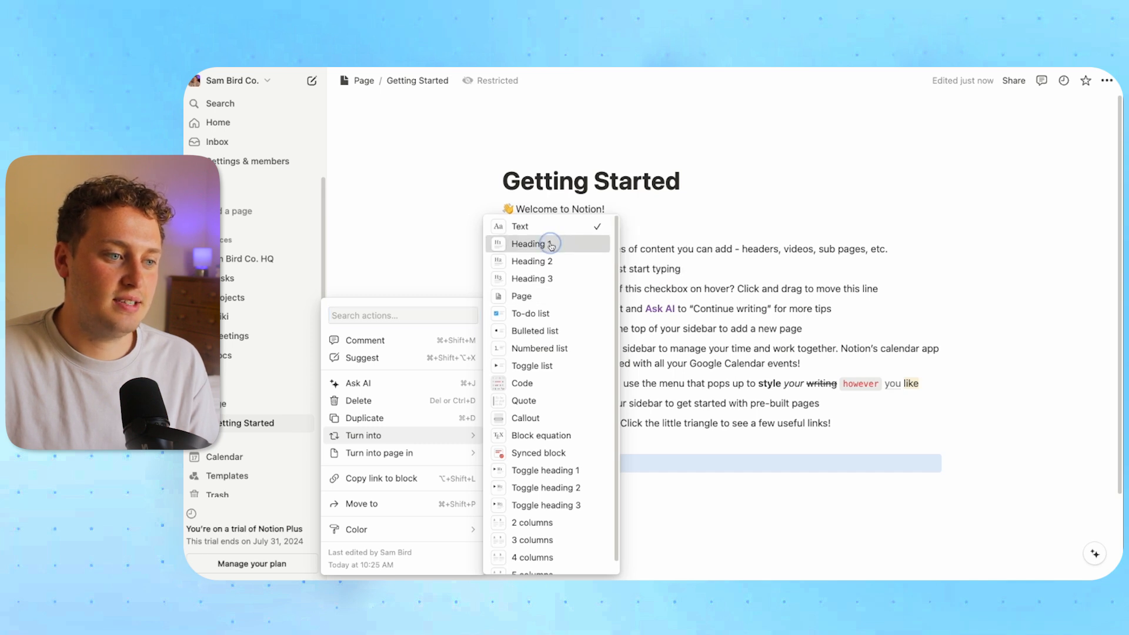
pyautogui.click(555, 460)
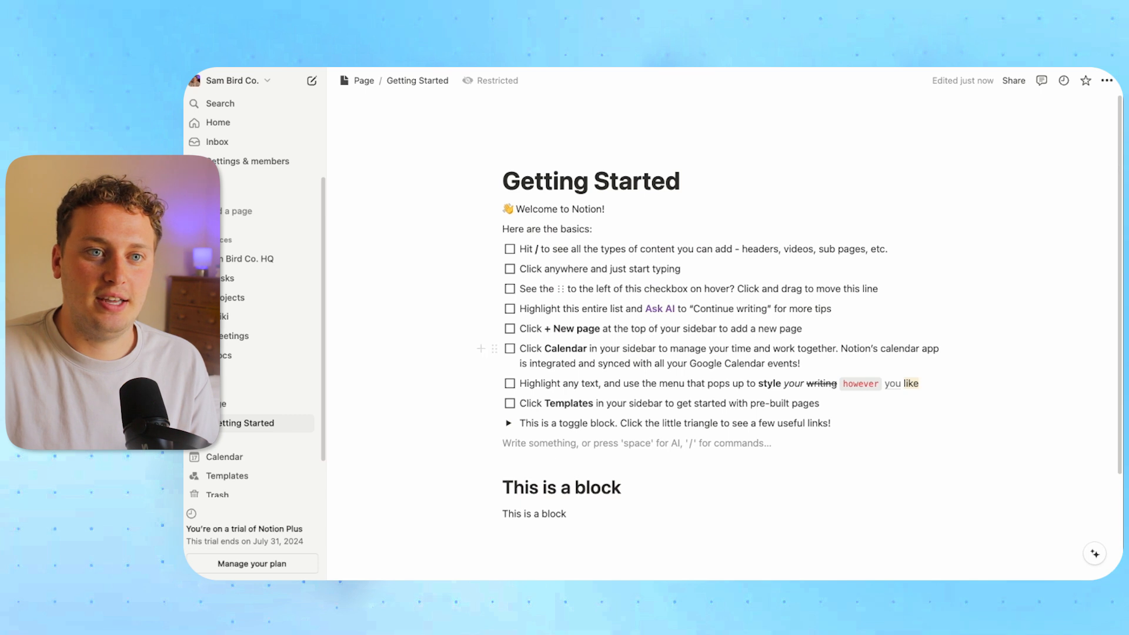
pyautogui.click(1108, 82)
# Convert the heading into a to-do, then a bulleted item, then a numbered item
pyautogui.click(869, 170)
pyautogui.click(495, 427)
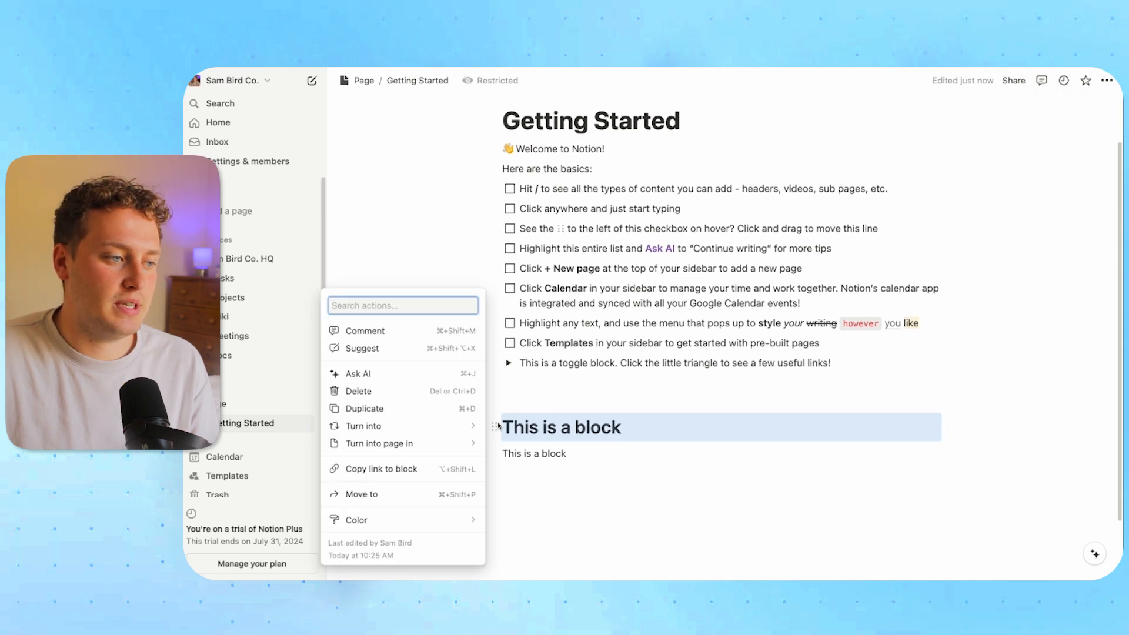
pyautogui.moveTo(405, 426)
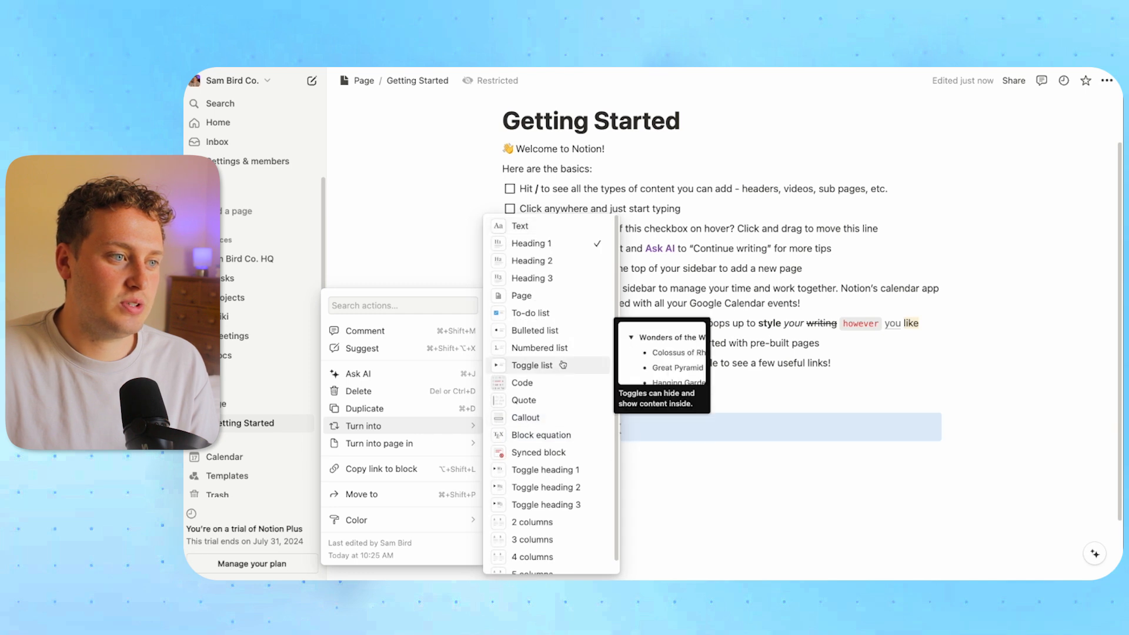
pyautogui.click(546, 312)
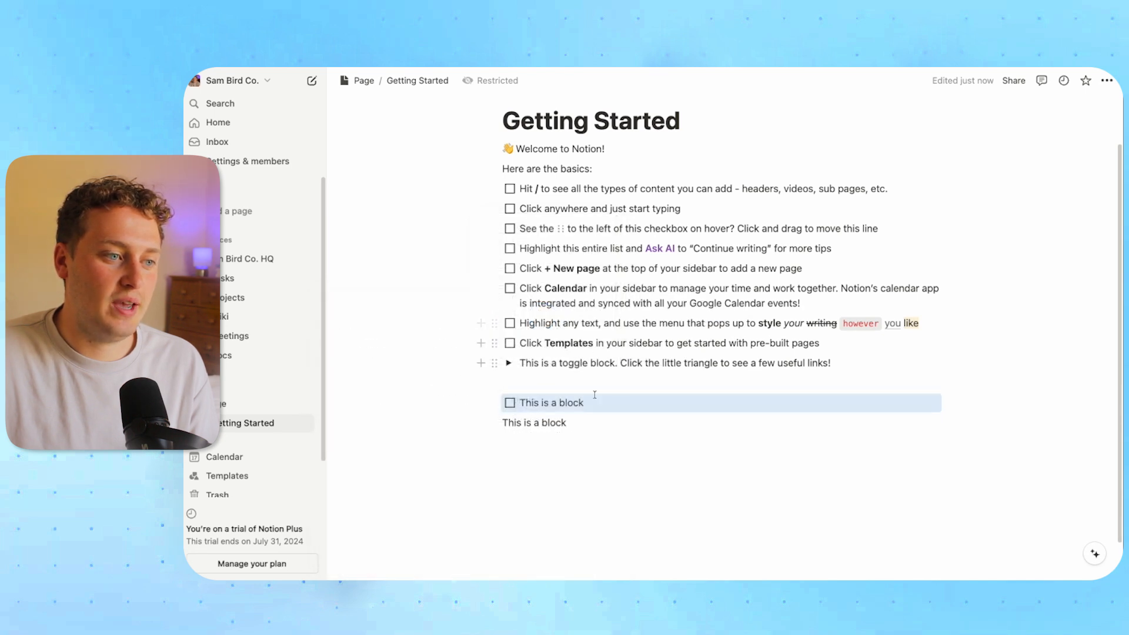
pyautogui.click(494, 402)
pyautogui.moveTo(414, 405)
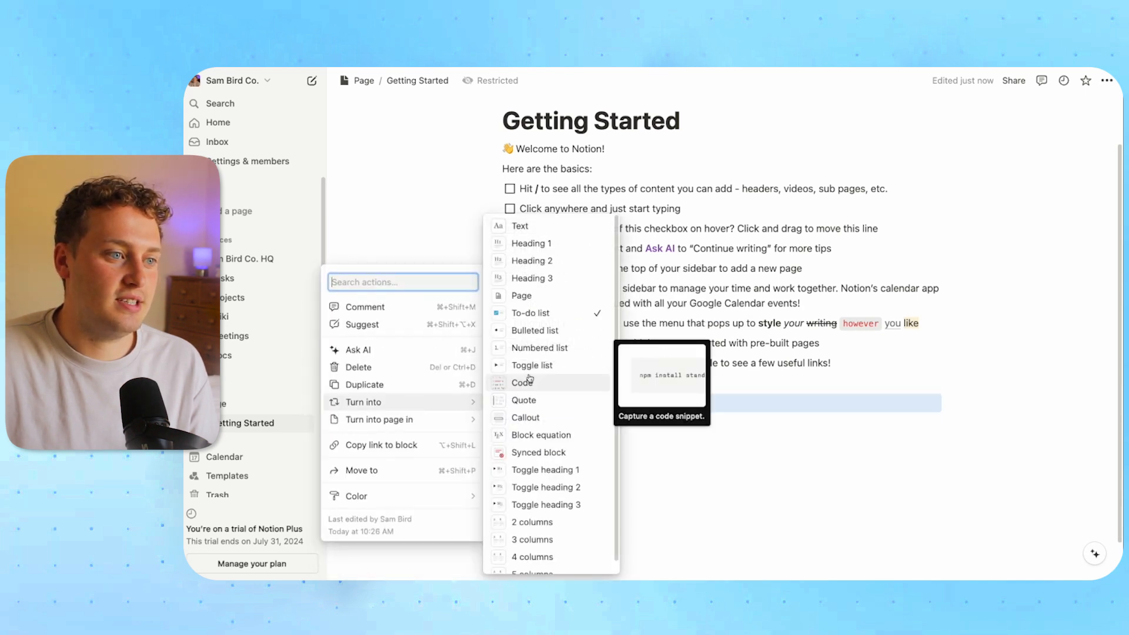
pyautogui.click(535, 330)
pyautogui.click(494, 403)
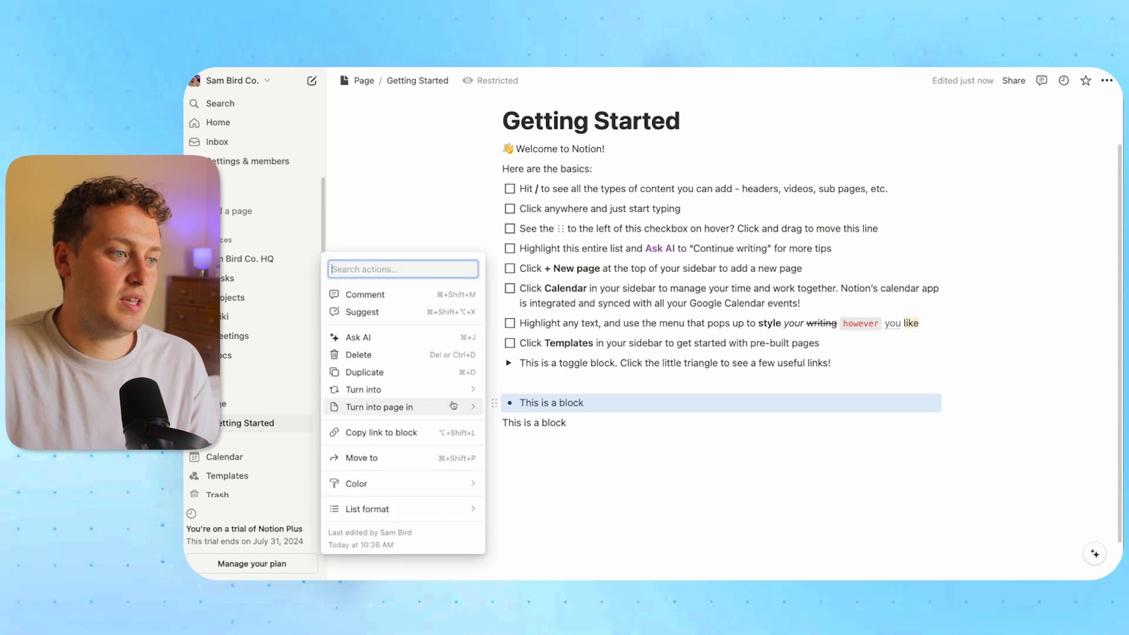
pyautogui.moveTo(444, 390)
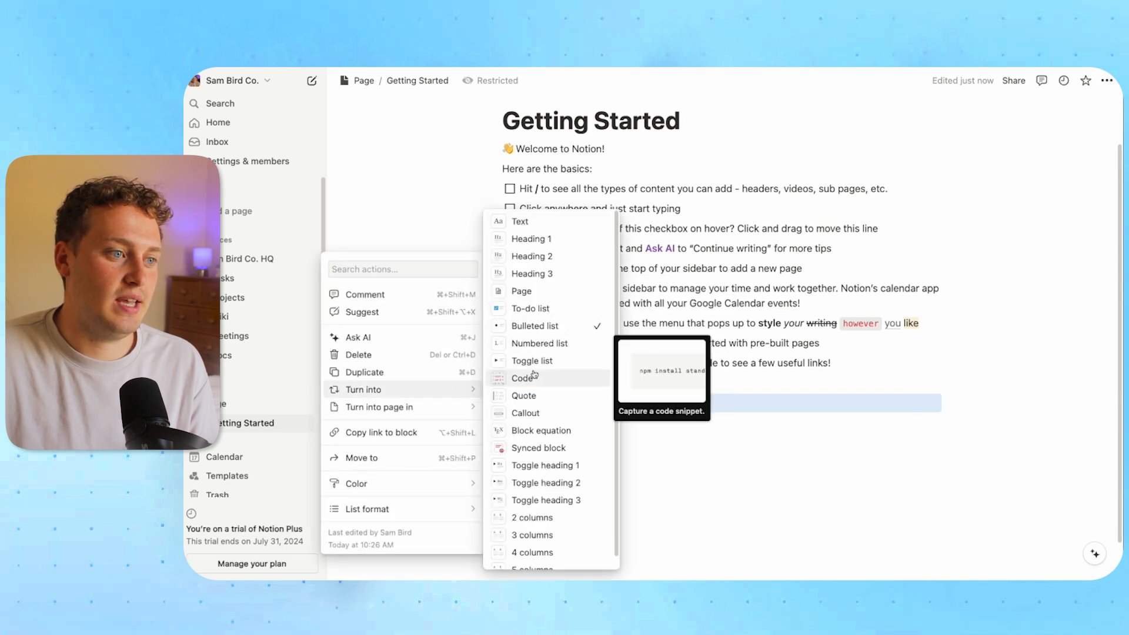
pyautogui.click(538, 343)
pyautogui.click(620, 399)
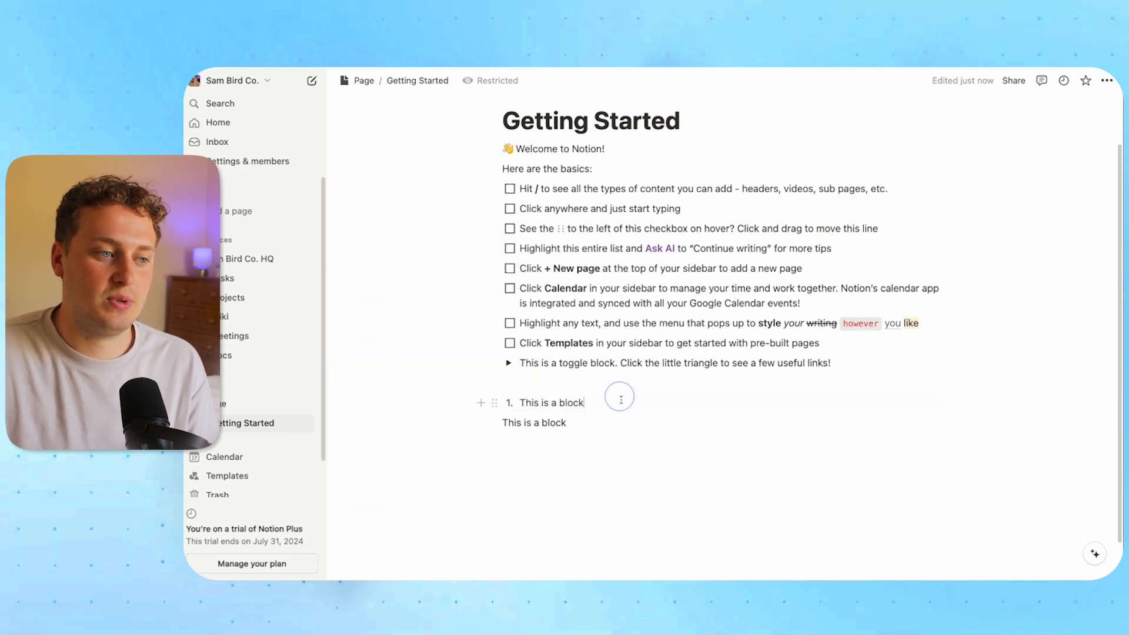
# Browse the numbered item's block actions and close them without changing anything
pyautogui.click(495, 405)
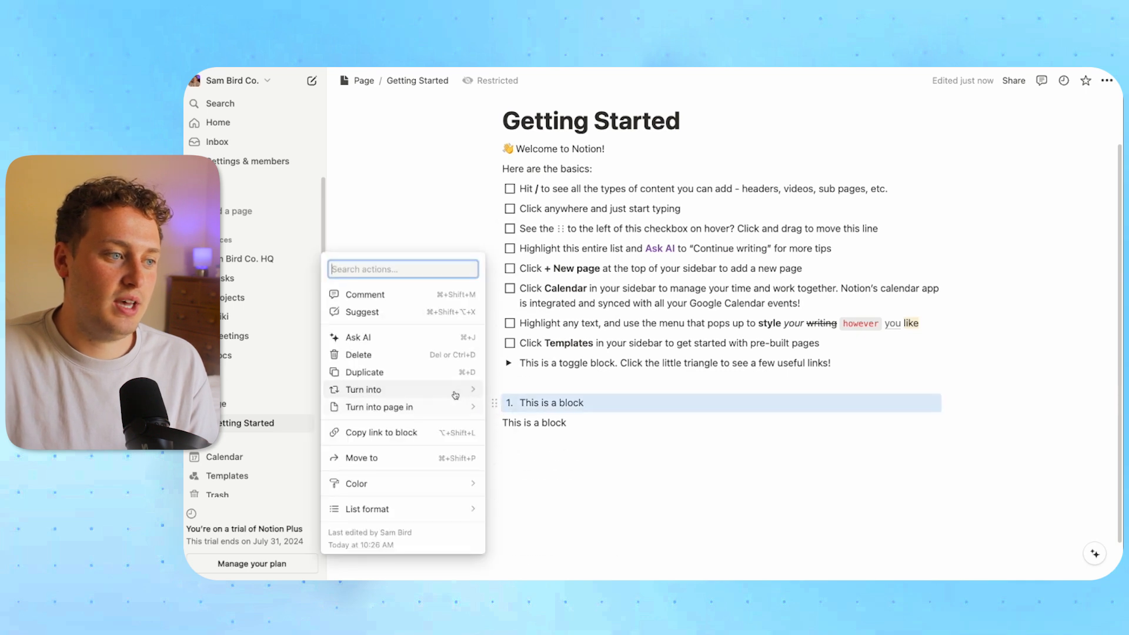
pyautogui.moveTo(465, 389)
pyautogui.scroll(-1, 554, 390)
pyautogui.scroll(1, 554, 390)
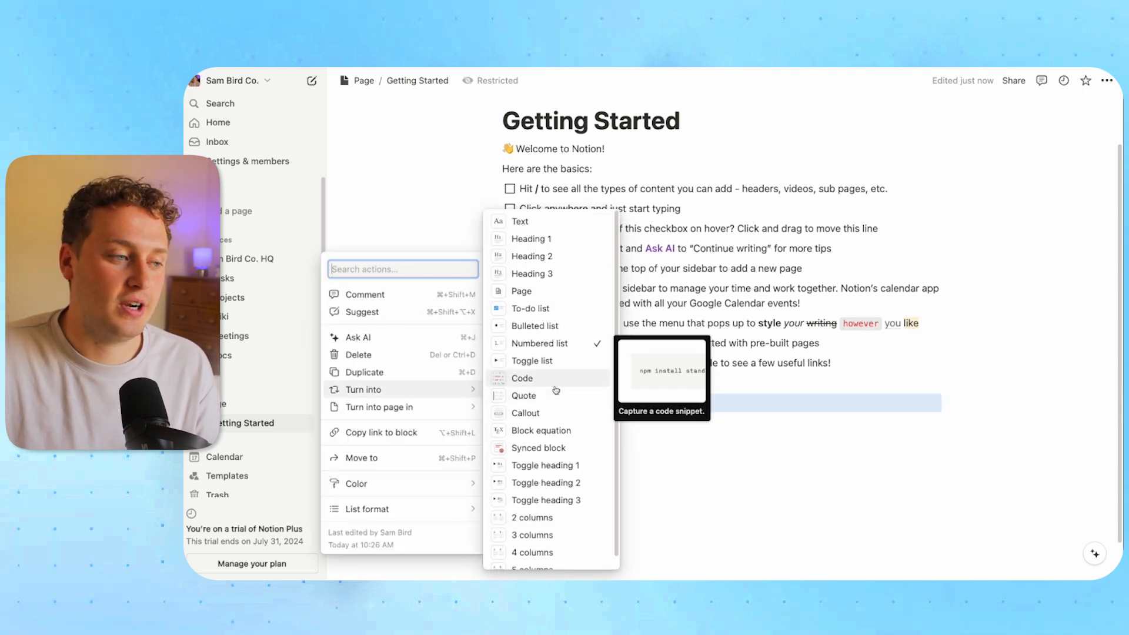
pyautogui.press('Escape')
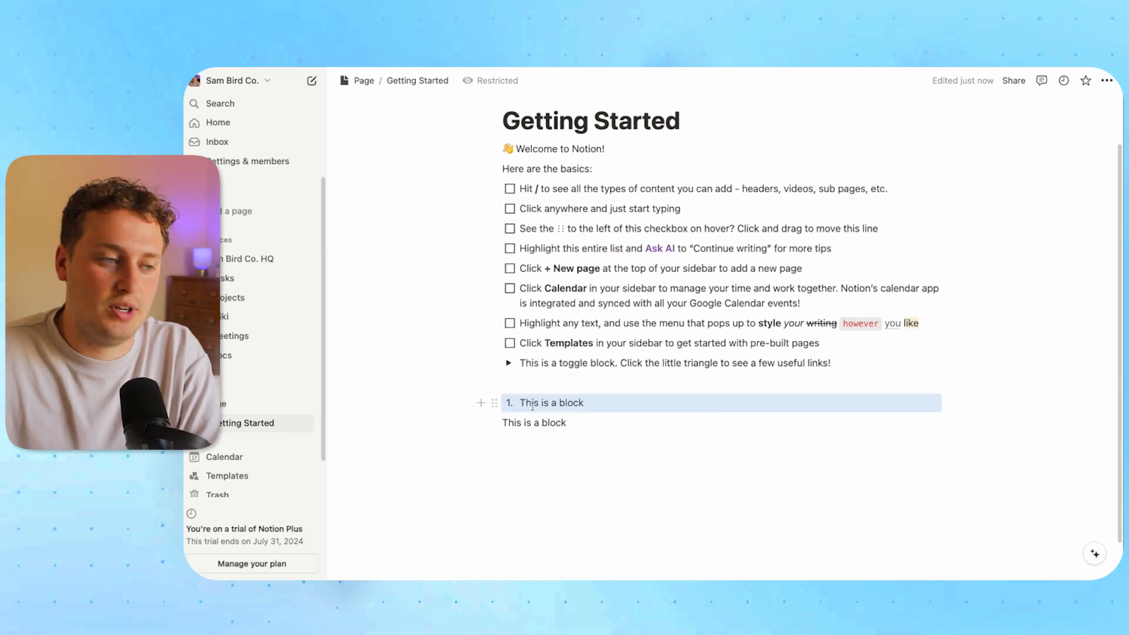
# Add several empty plain lines below the sample text
pyautogui.click(480, 404)
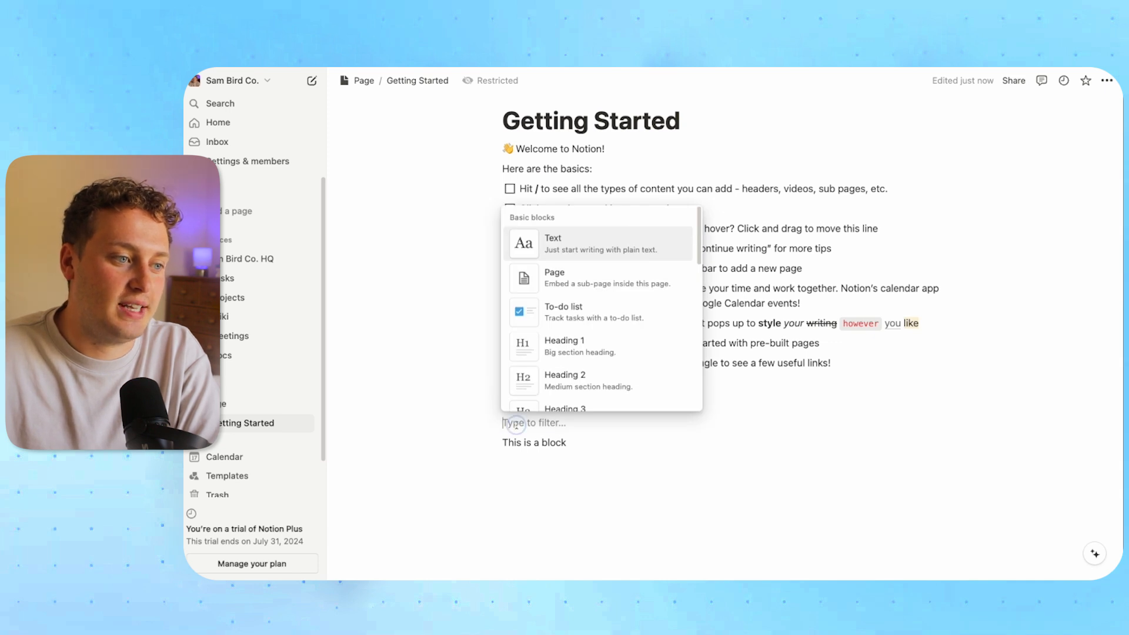
pyautogui.press('Escape')
pyautogui.click(480, 403)
pyautogui.press('Escape')
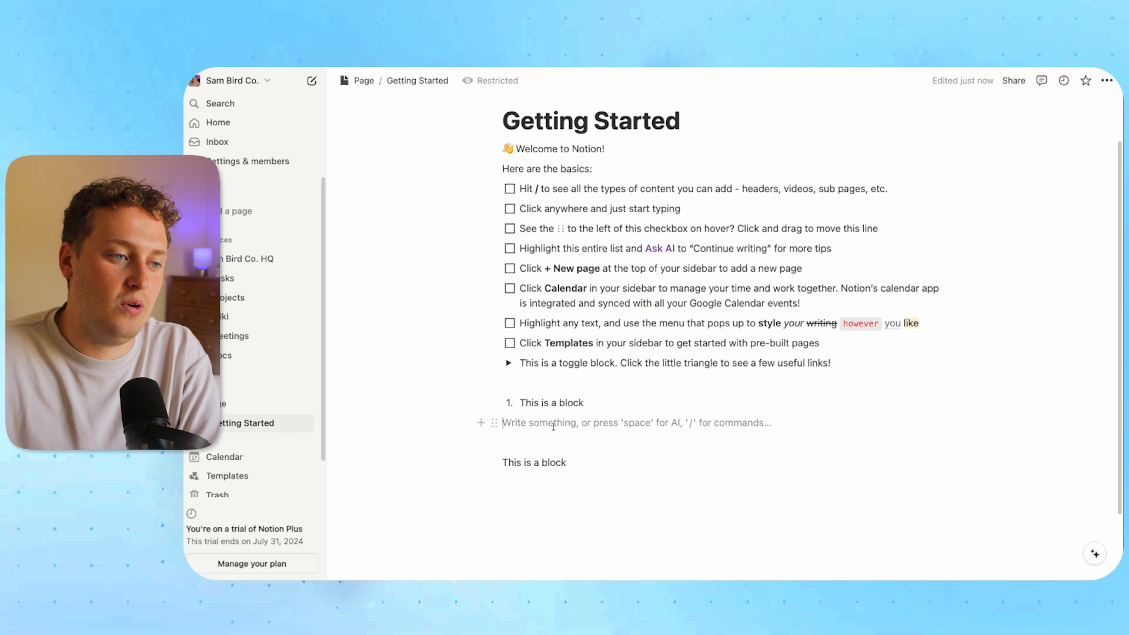
pyautogui.click(526, 484)
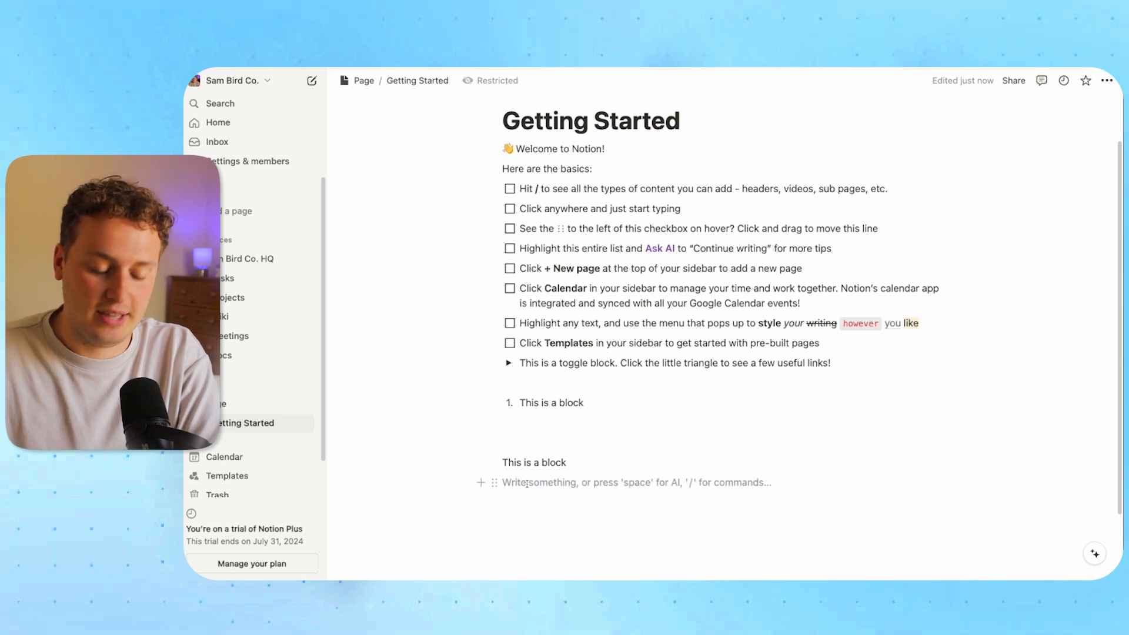
pyautogui.press('Return')
pyautogui.press('Return')
pyautogui.press('Return')
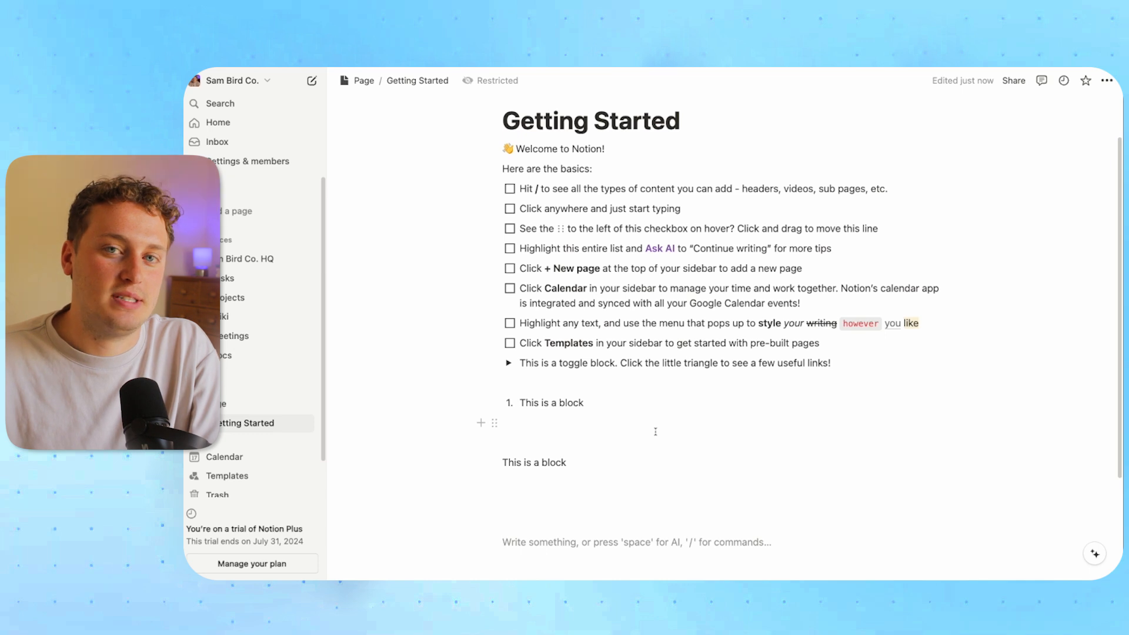
# Delete all blocks below the toggle, leaving empty lines under it
pyautogui.moveTo(547, 543); pyautogui.dragTo(507, 396)
pyautogui.click(542, 529)
pyautogui.moveTo(526, 526); pyautogui.dragTo(494, 382)
pyautogui.press('BackSpace')
pyautogui.press('Return')
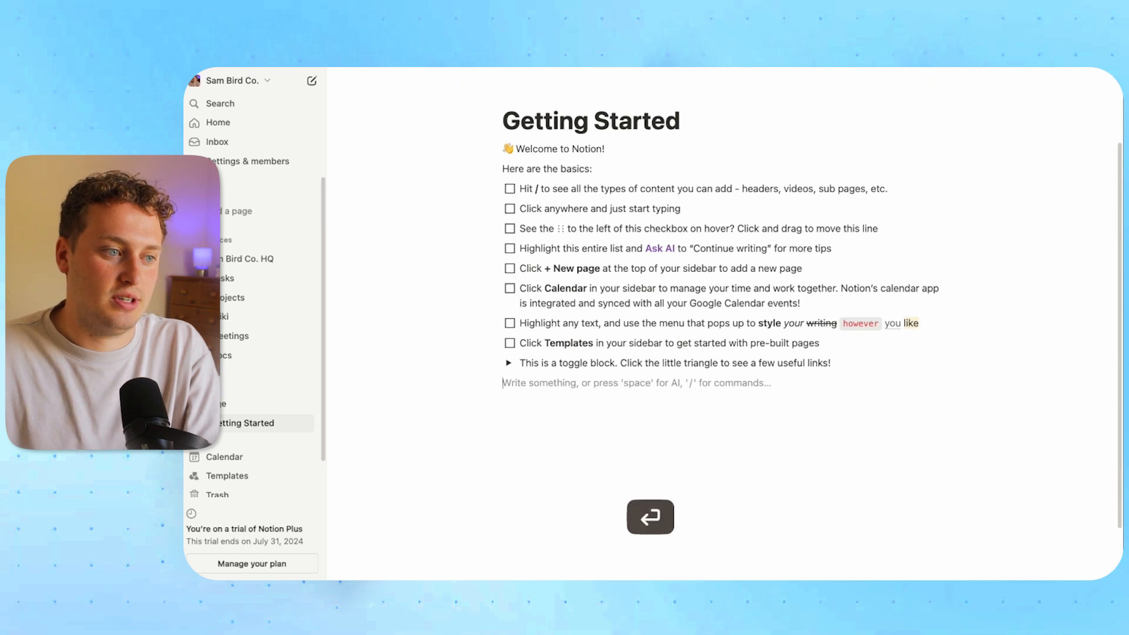
pyautogui.press('Return')
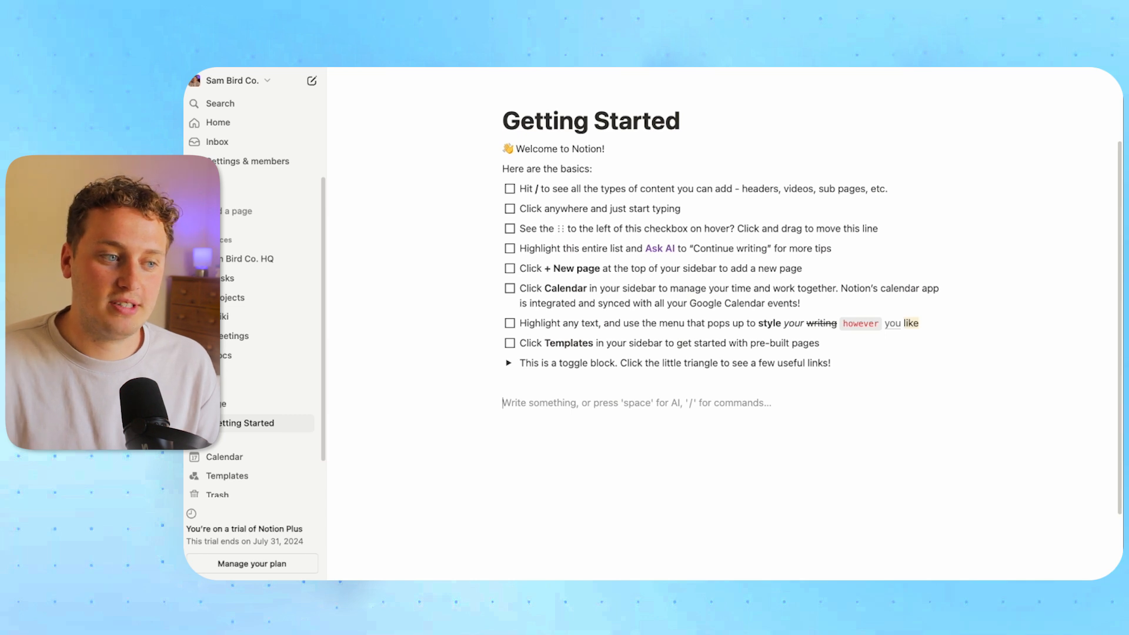
# Insert a callout below the toggle with the text 'This is a clall out'
pyautogui.press('space')
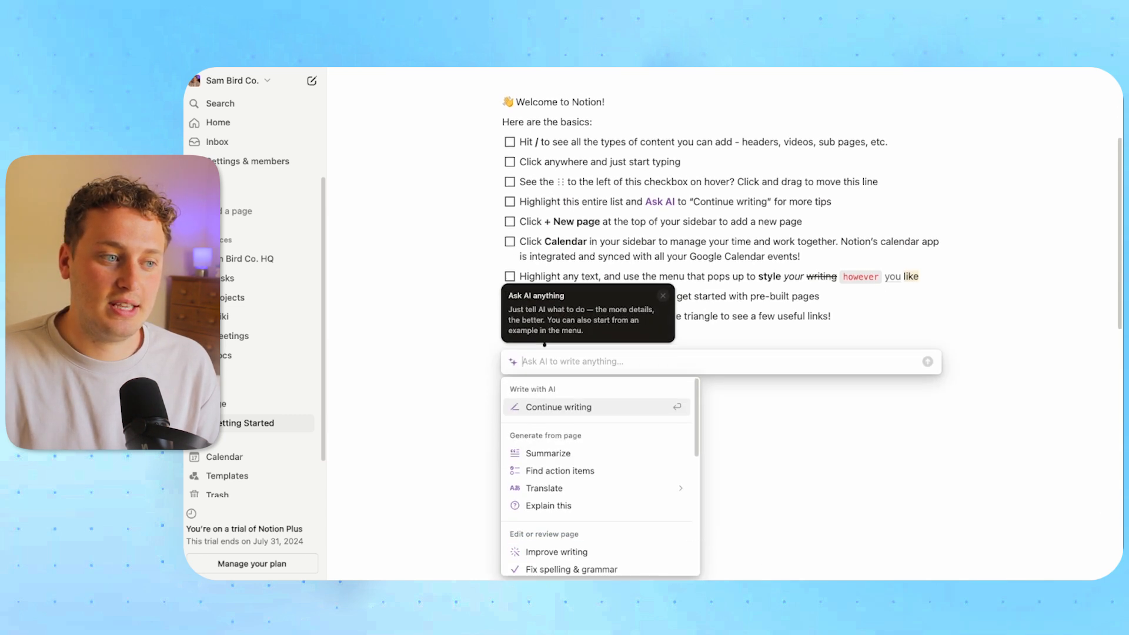
pyautogui.press('Escape')
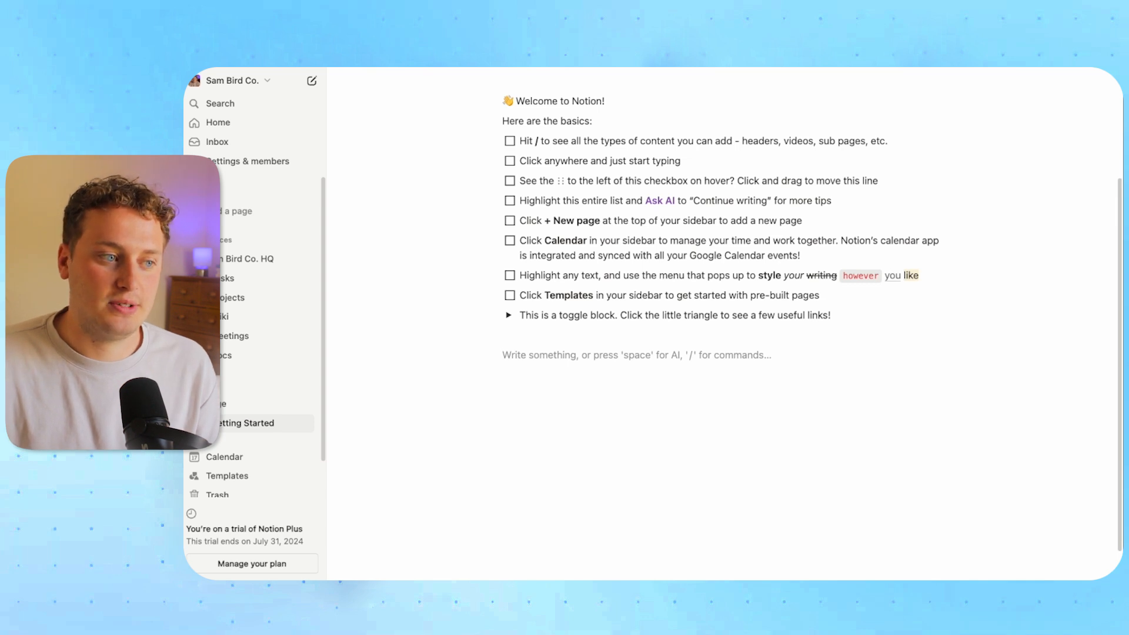
pyautogui.write('/')
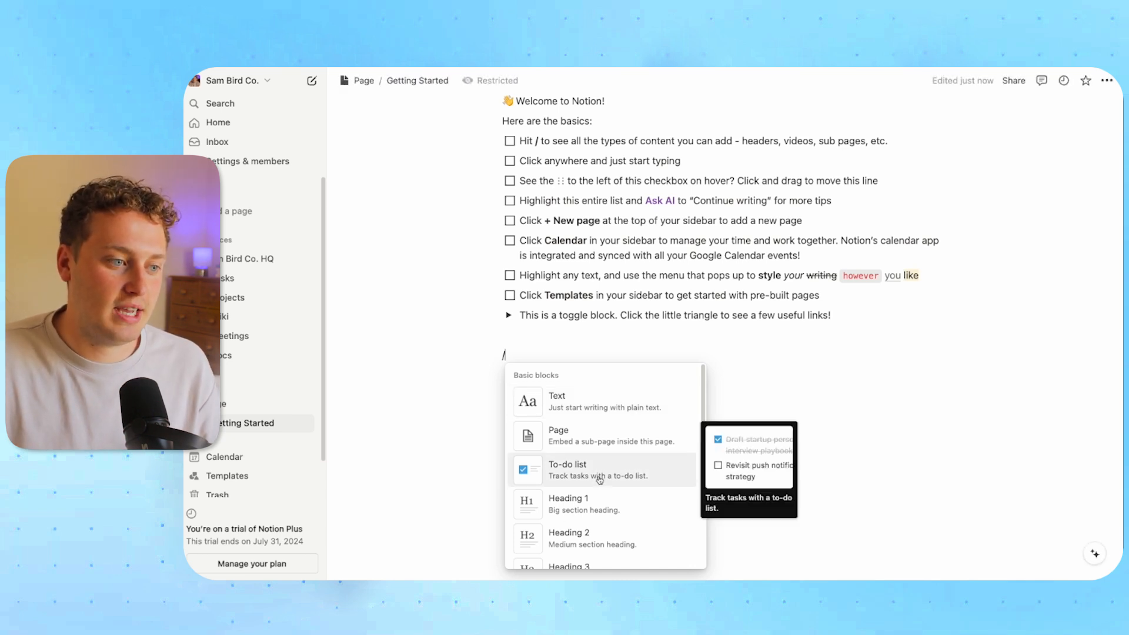
pyautogui.scroll(-4, 601, 483)
pyautogui.scroll(3, 603, 485)
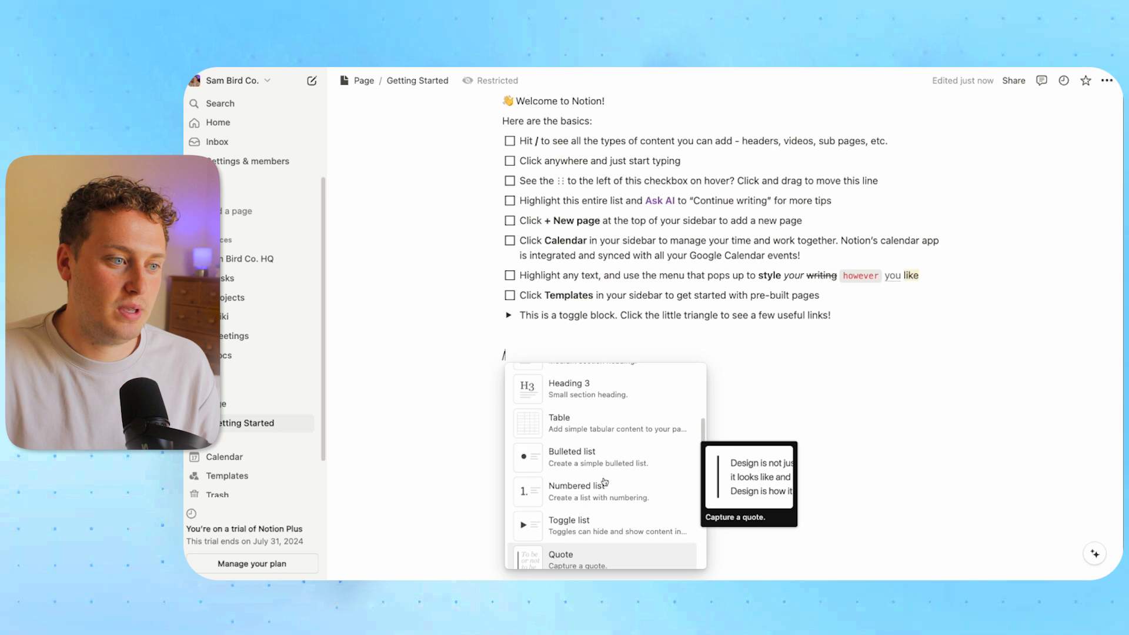
pyautogui.scroll(-5, 607, 487)
pyautogui.scroll(-3, 606, 486)
pyautogui.scroll(4, 604, 491)
pyautogui.scroll(-4, 605, 487)
pyautogui.click(562, 435)
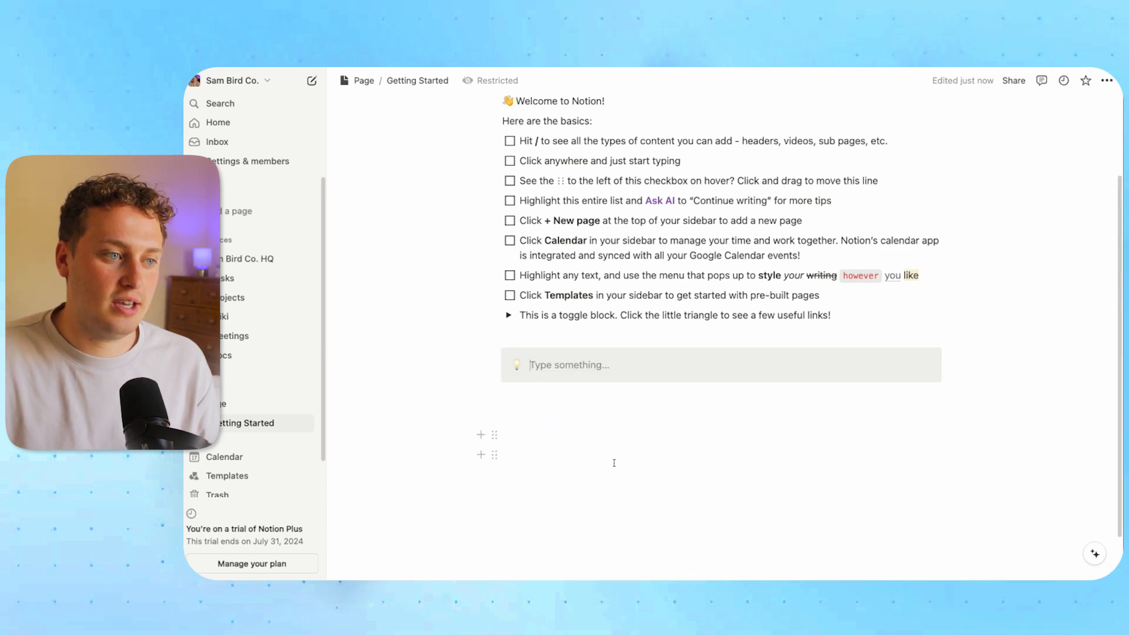
pyautogui.write('Th')
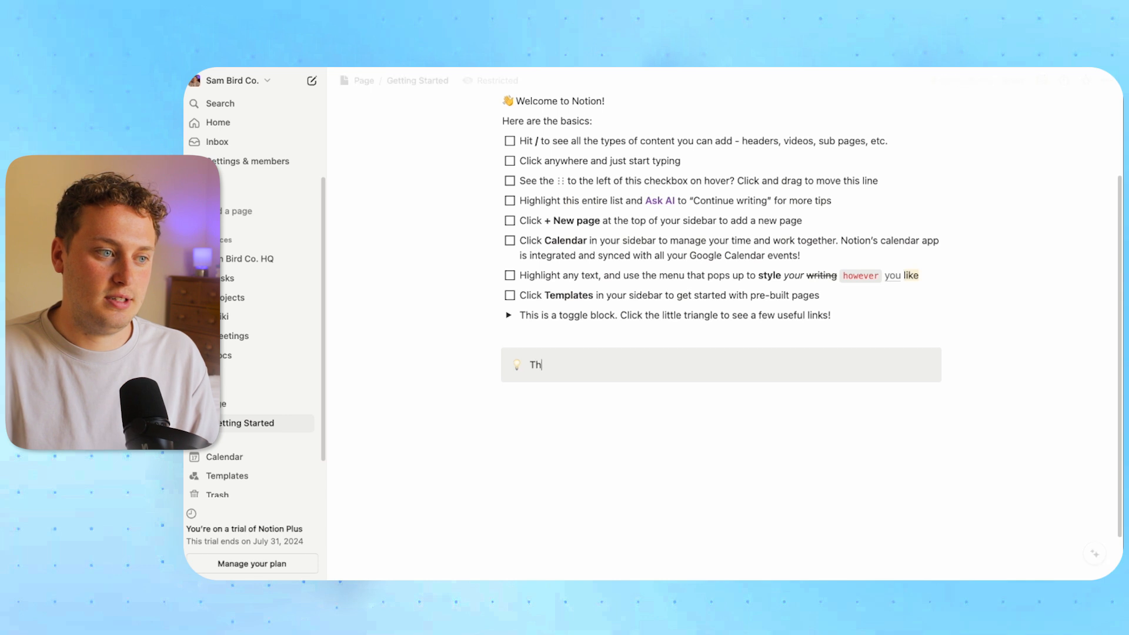
pyautogui.write('is is a clall out')
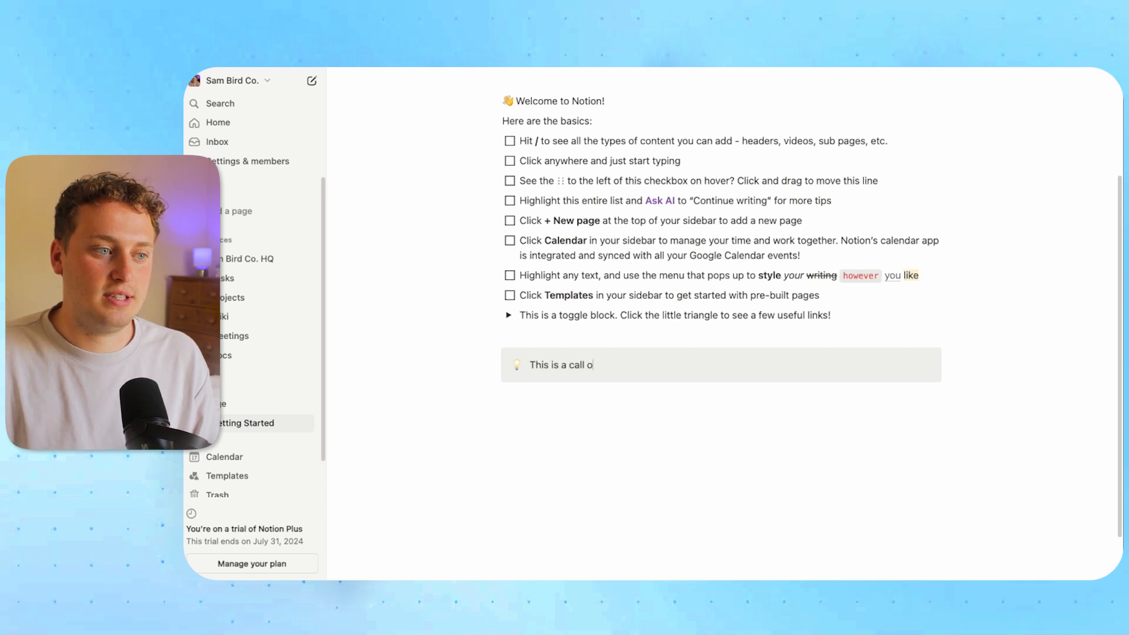
# Start an empty plain line below the callout and open its block actions
pyautogui.click(561, 434)
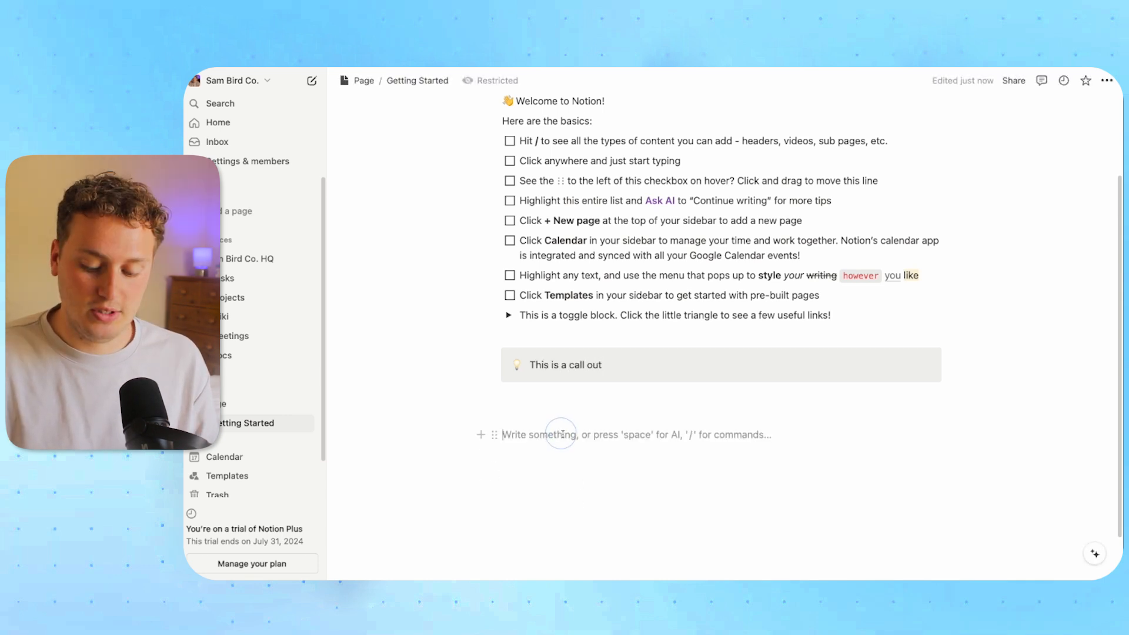
pyautogui.write('/')
pyautogui.press('BackSpace')
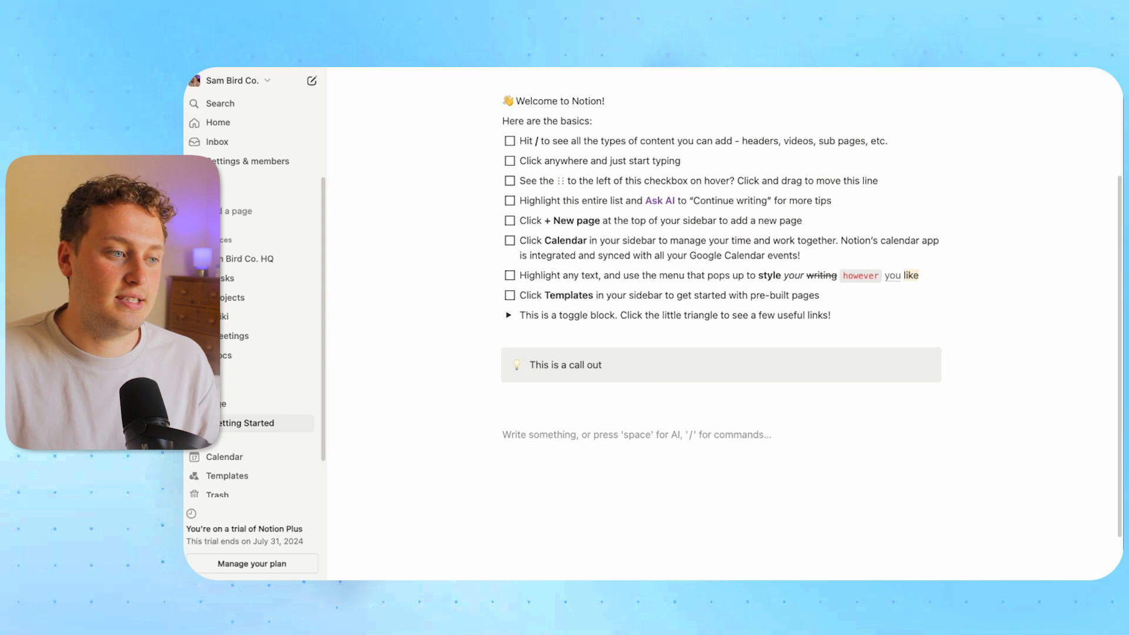
pyautogui.click(495, 435)
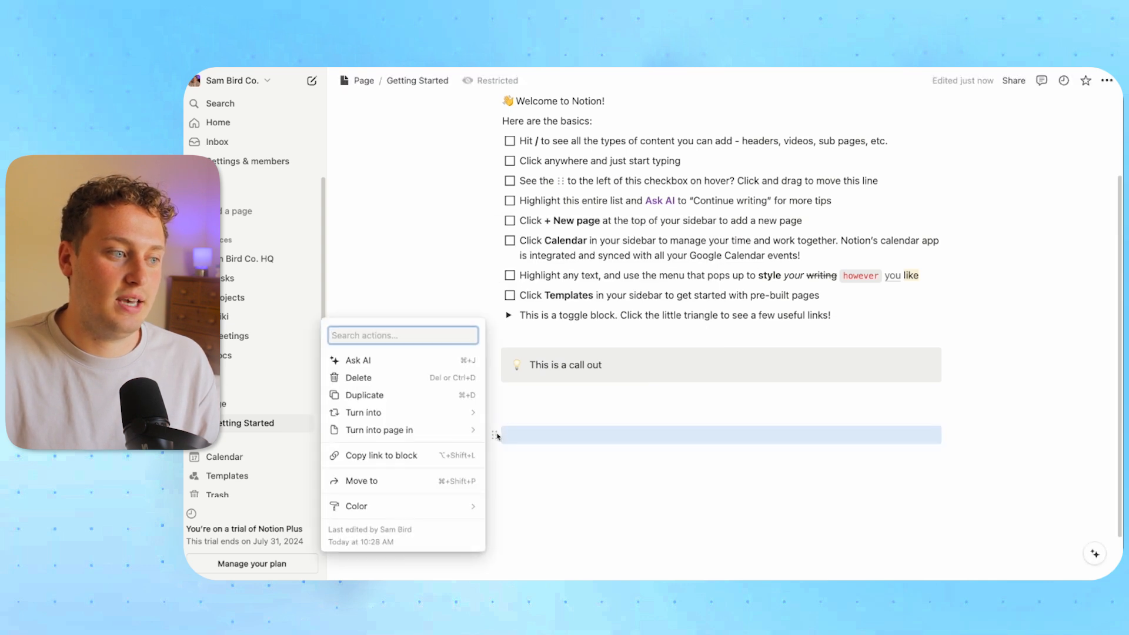
# Add a numbered list item 'Number loc' on the empty line, then end the list
pyautogui.moveTo(400, 430)
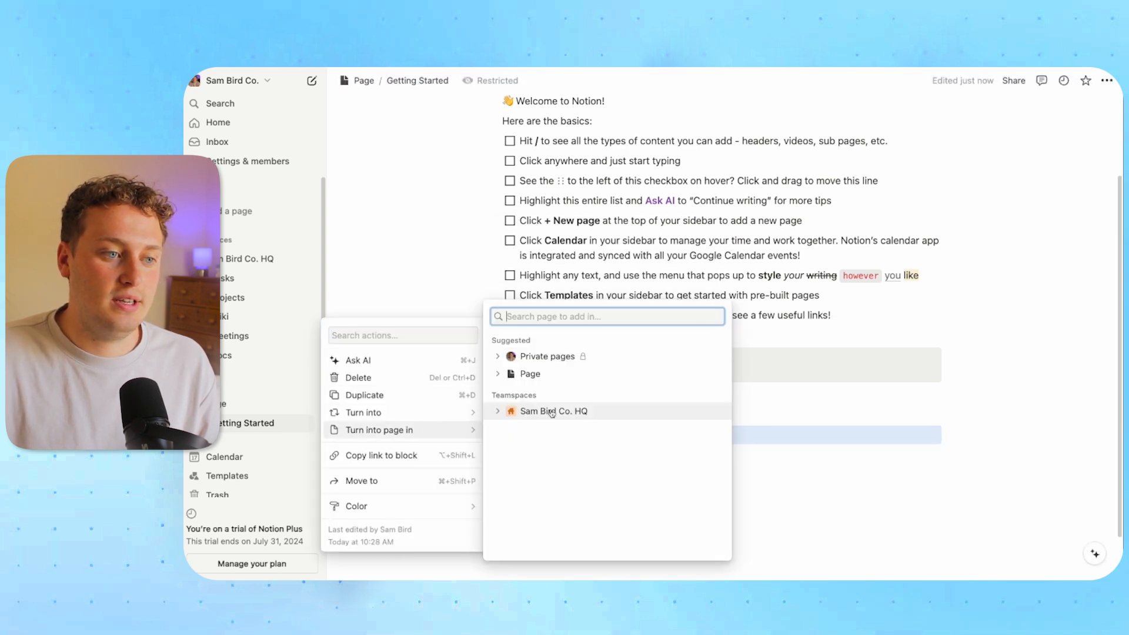
pyautogui.click(780, 406)
pyautogui.click(602, 405)
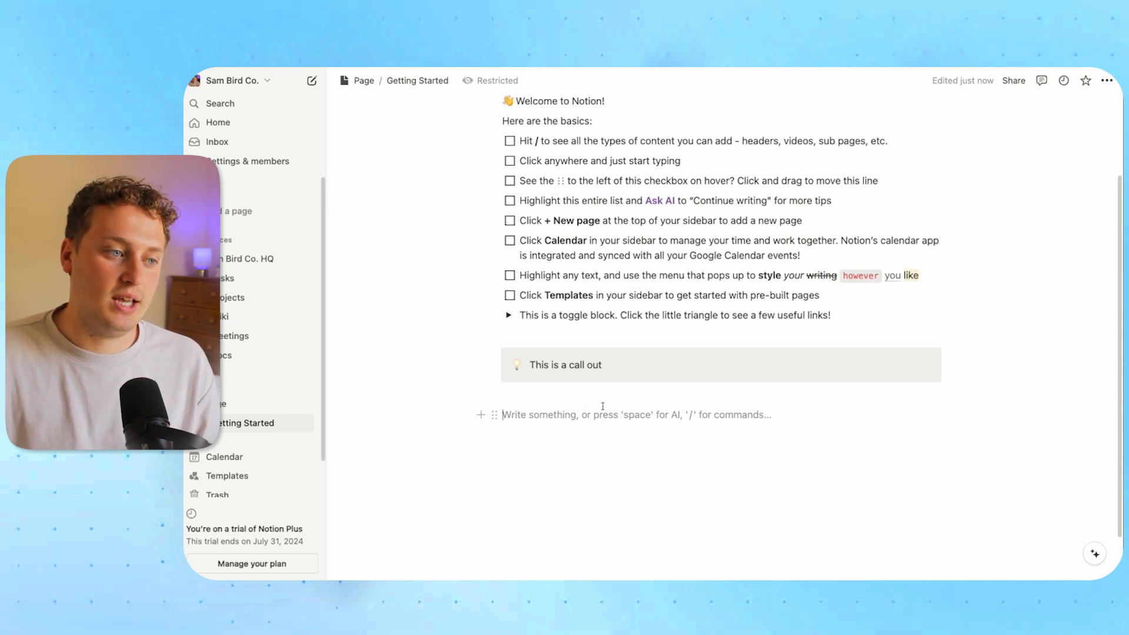
pyautogui.write('/')
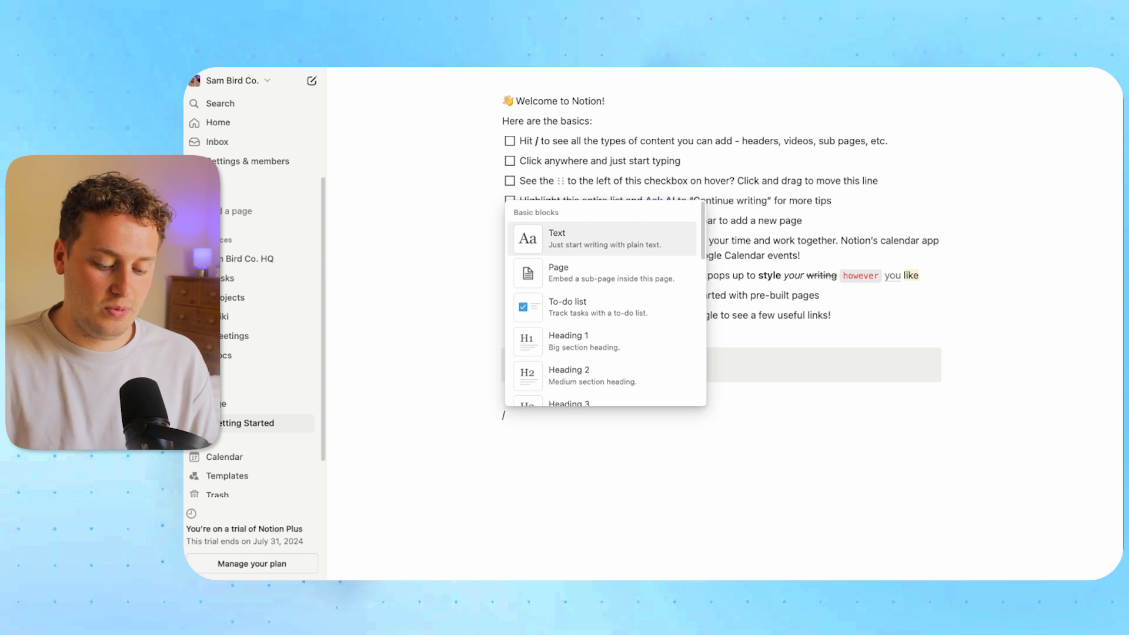
pyautogui.write('numb')
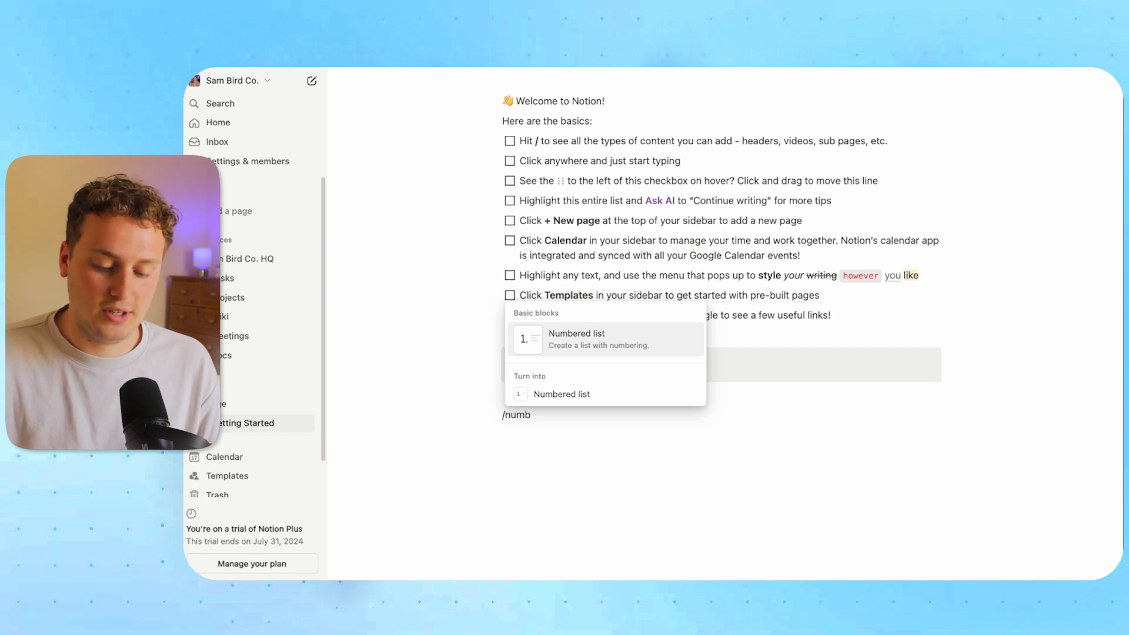
pyautogui.press('Return')
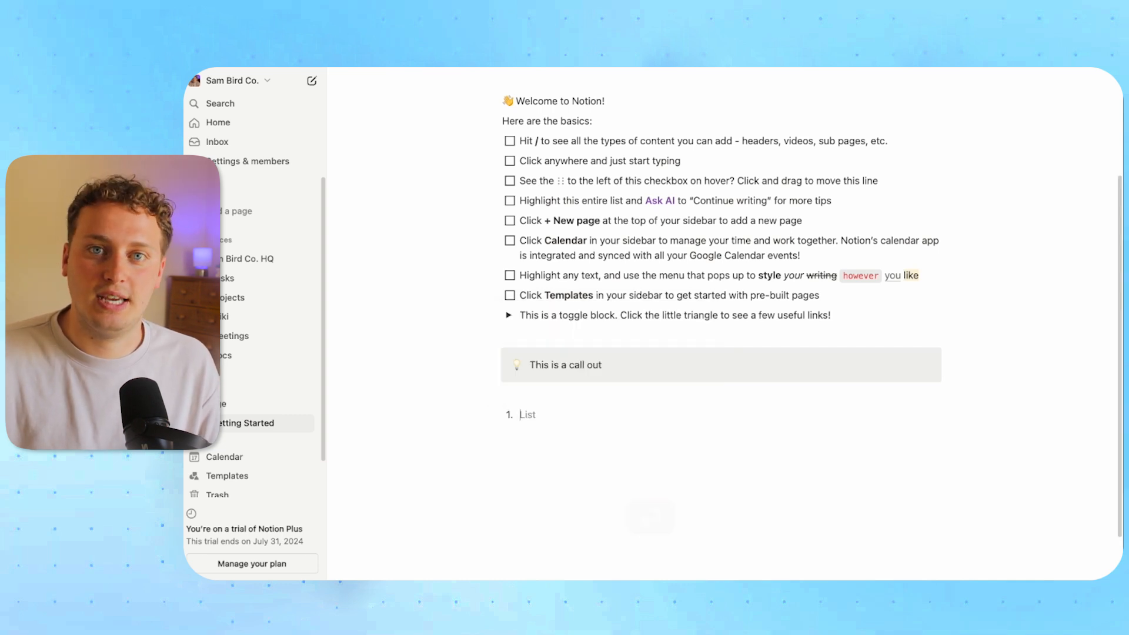
pyautogui.write('Number')
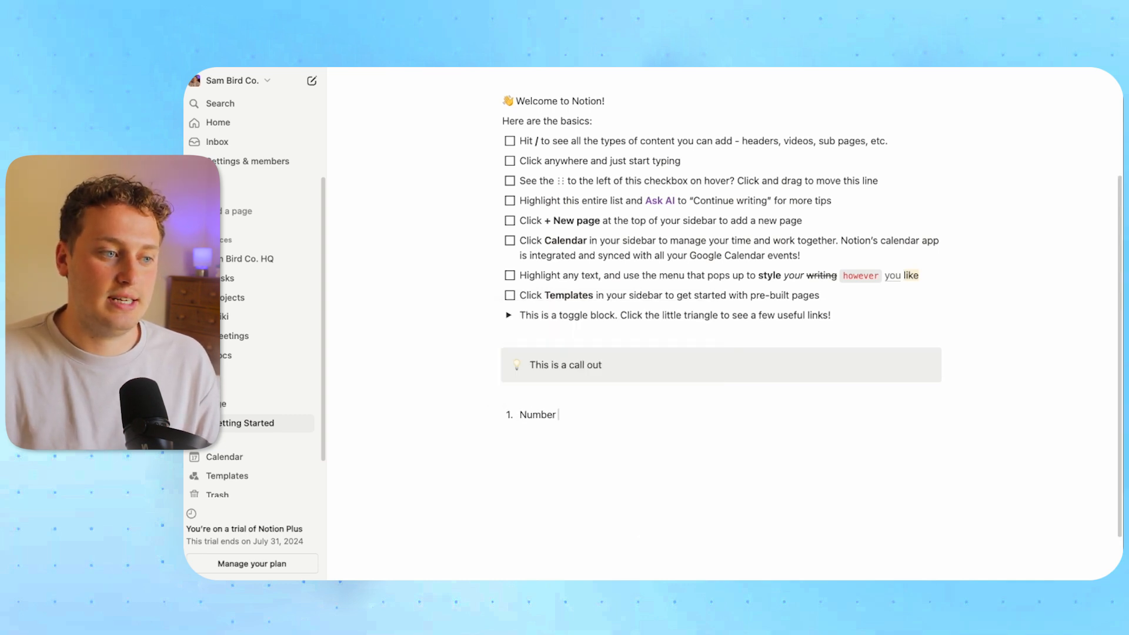
pyautogui.write(' \x08loc')
pyautogui.press('Return')
pyautogui.press('Return')
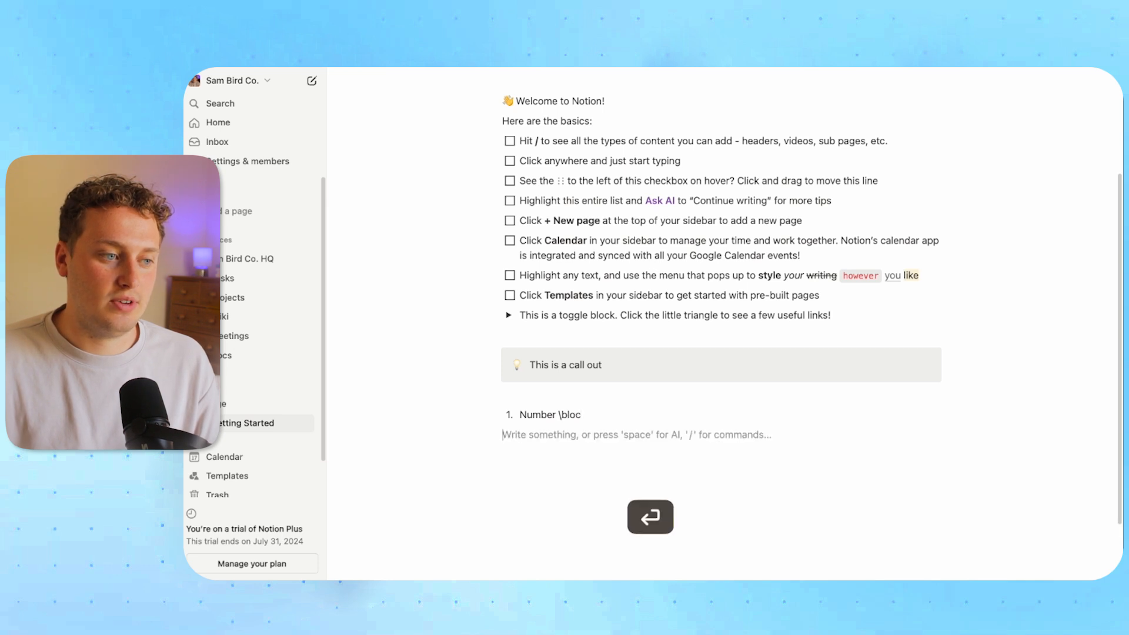
# Try a bulleted item and a toggle list, reverting each to a plain line
pyautogui.write('/')
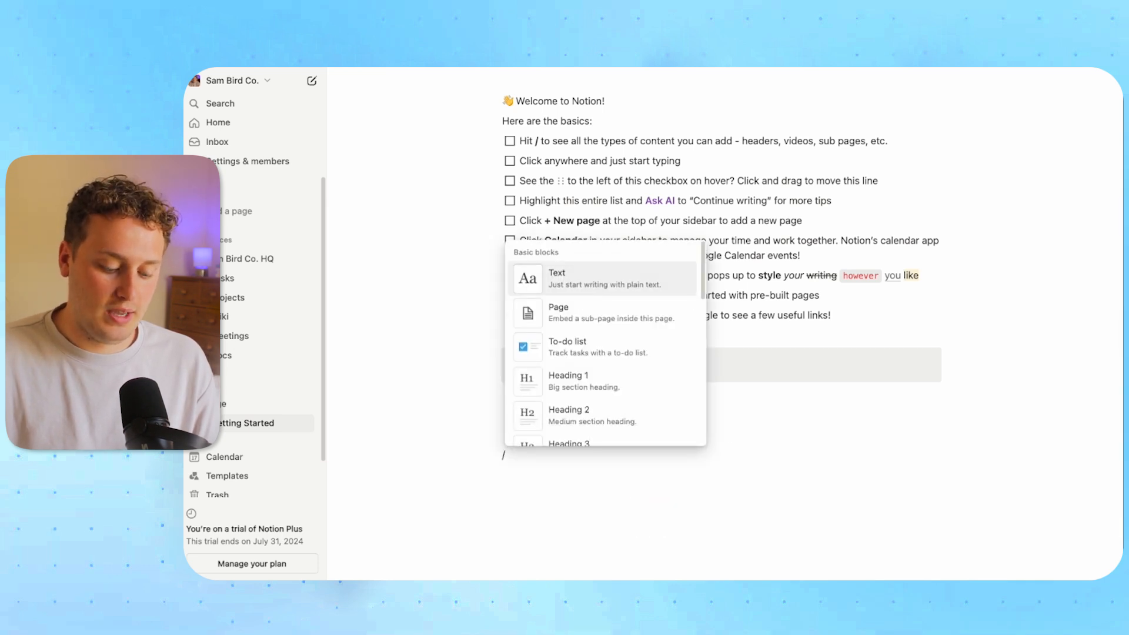
pyautogui.write('bul')
pyautogui.press('Return')
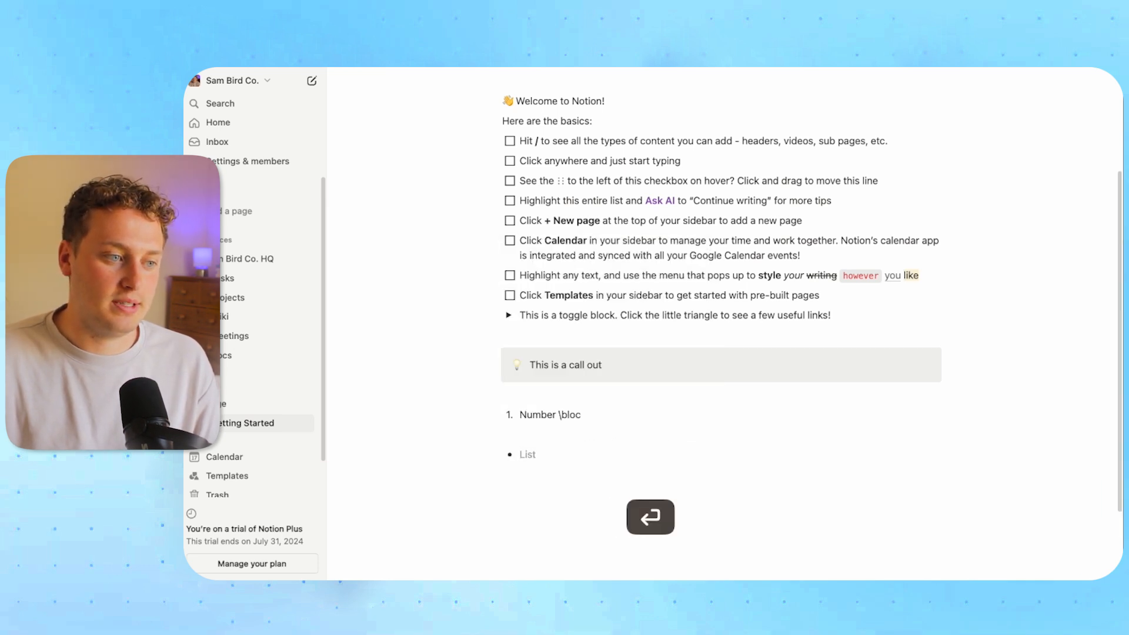
pyautogui.press('BackSpace')
pyautogui.write('/')
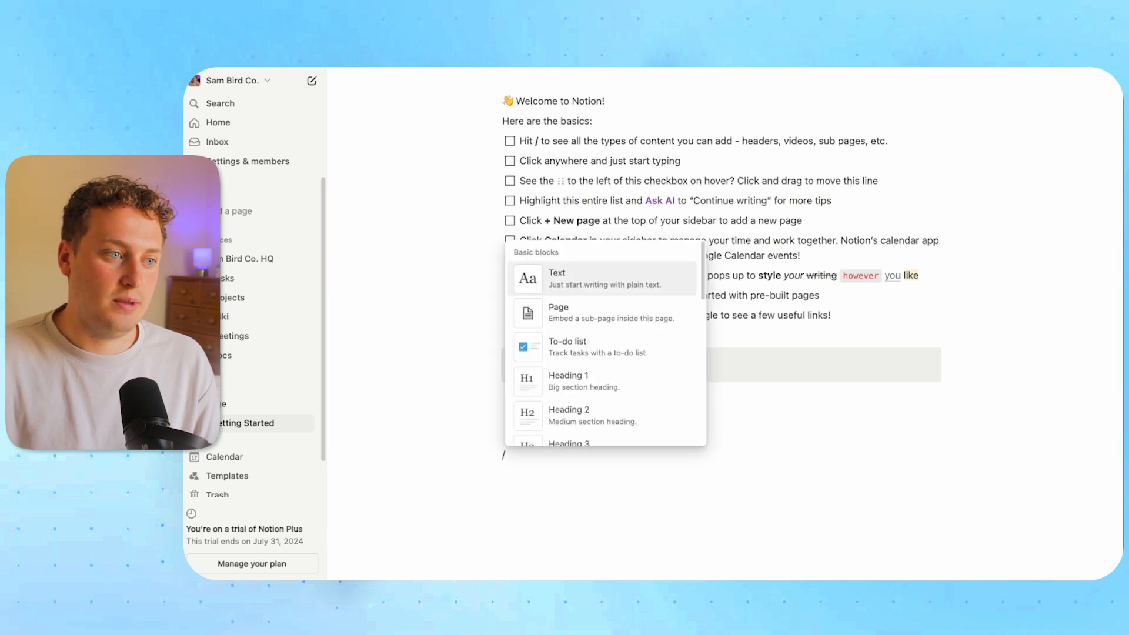
pyautogui.press('Return')
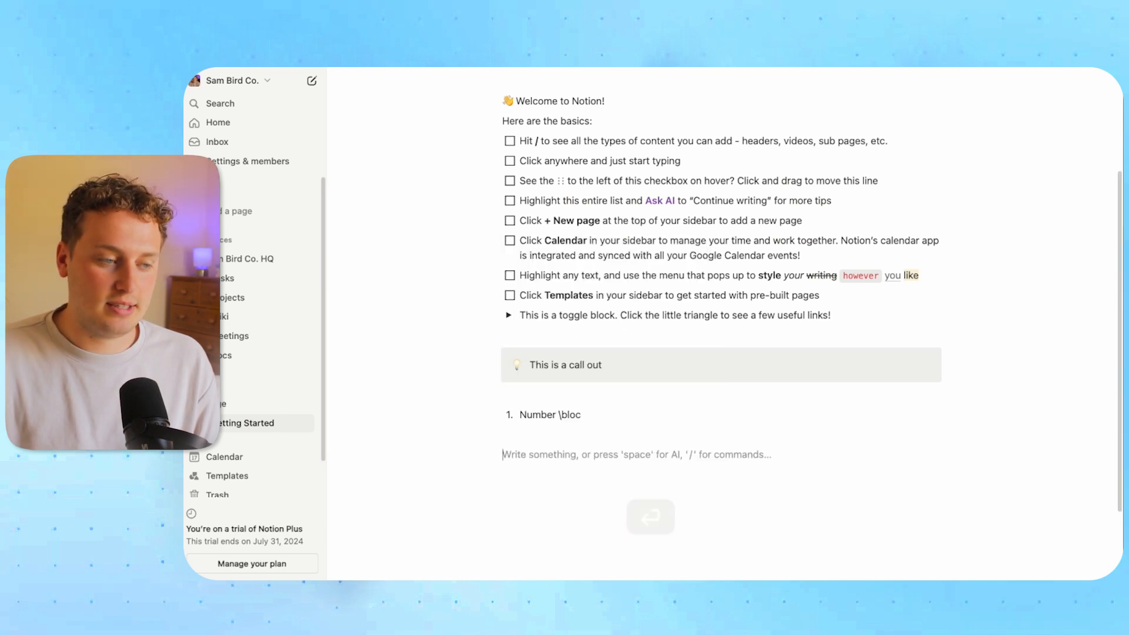
pyautogui.write('/togl')
pyautogui.press('Return')
pyautogui.press('BackSpace')
# Try a Heading 1 and a '-' bullet on new lines, reverting both to plain text
pyautogui.write('/h1')
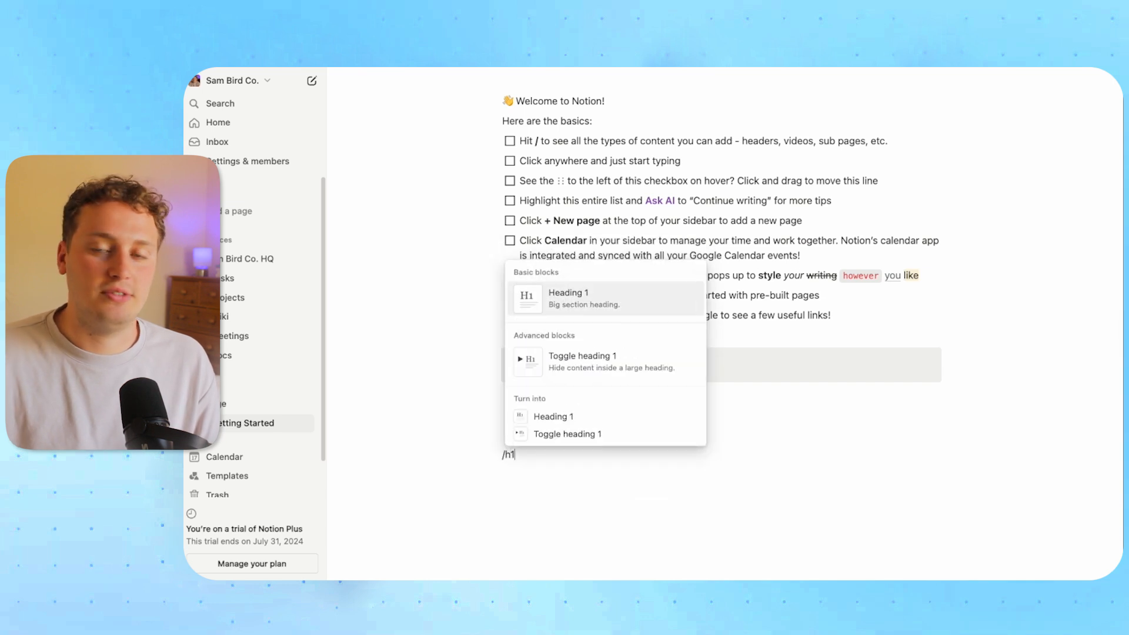
pyautogui.press('Return')
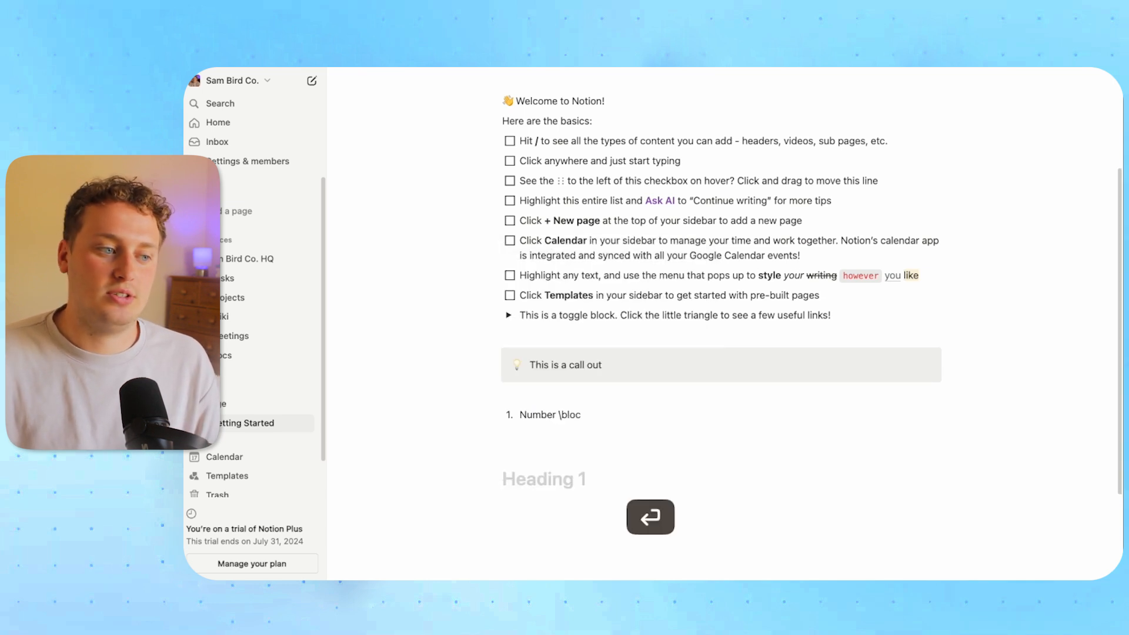
pyautogui.press('BackSpace')
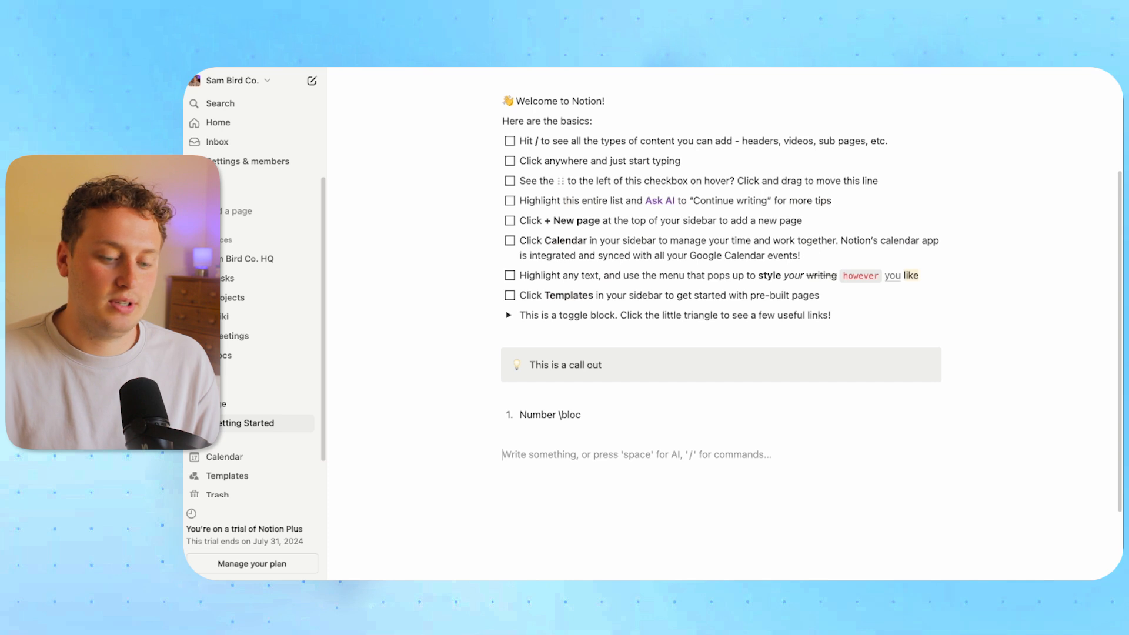
pyautogui.press('space')
pyautogui.press('Escape')
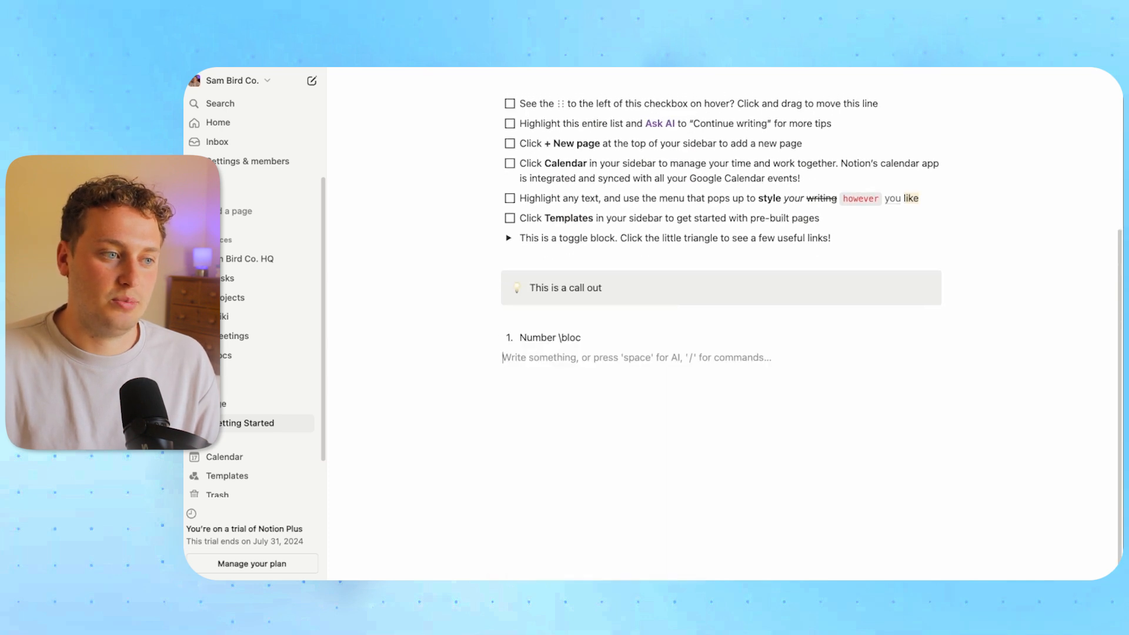
pyautogui.press('Return')
pyautogui.write('-')
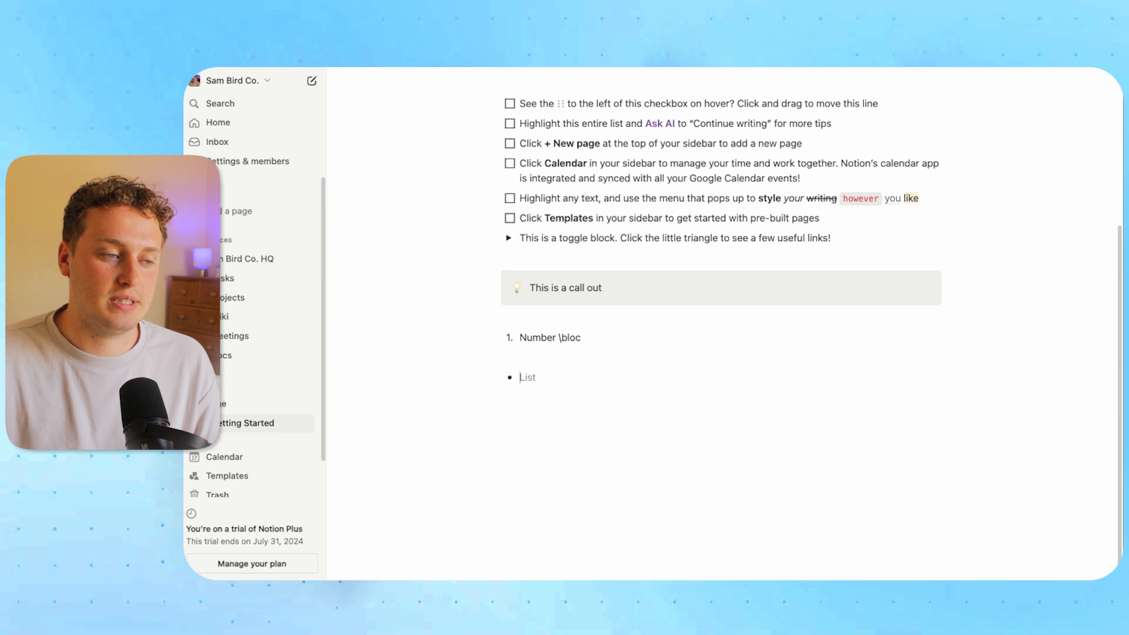
pyautogui.press('BackSpace')
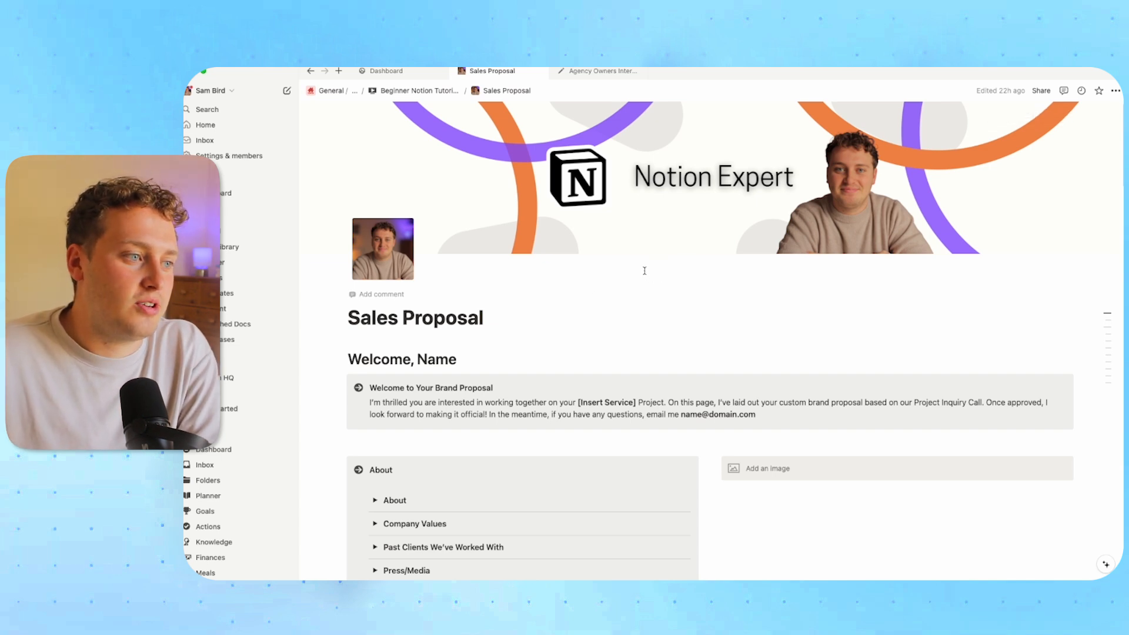
pyautogui.scroll(-3, 646, 312)
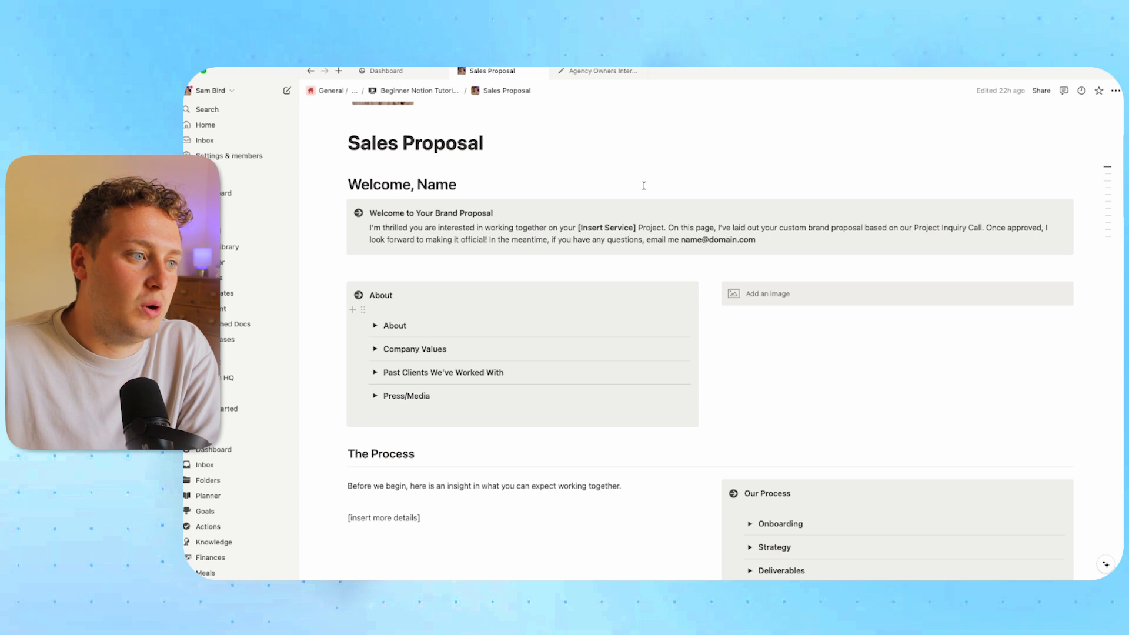
pyautogui.scroll(-10, 577, 241)
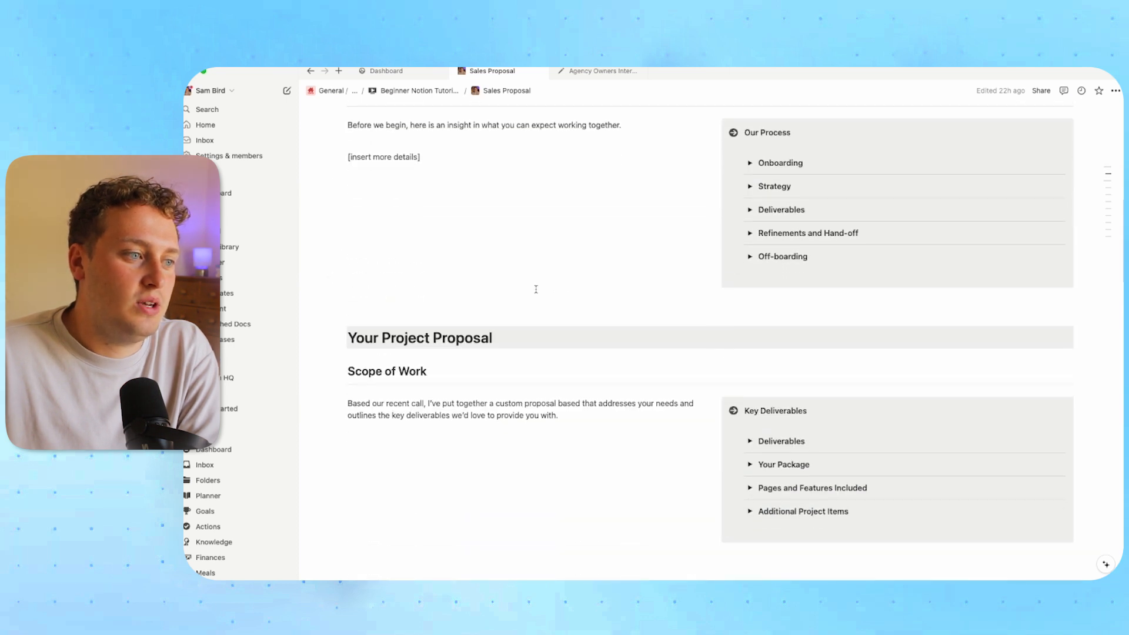
pyautogui.scroll(-4, 536, 289)
pyautogui.scroll(-6, 537, 290)
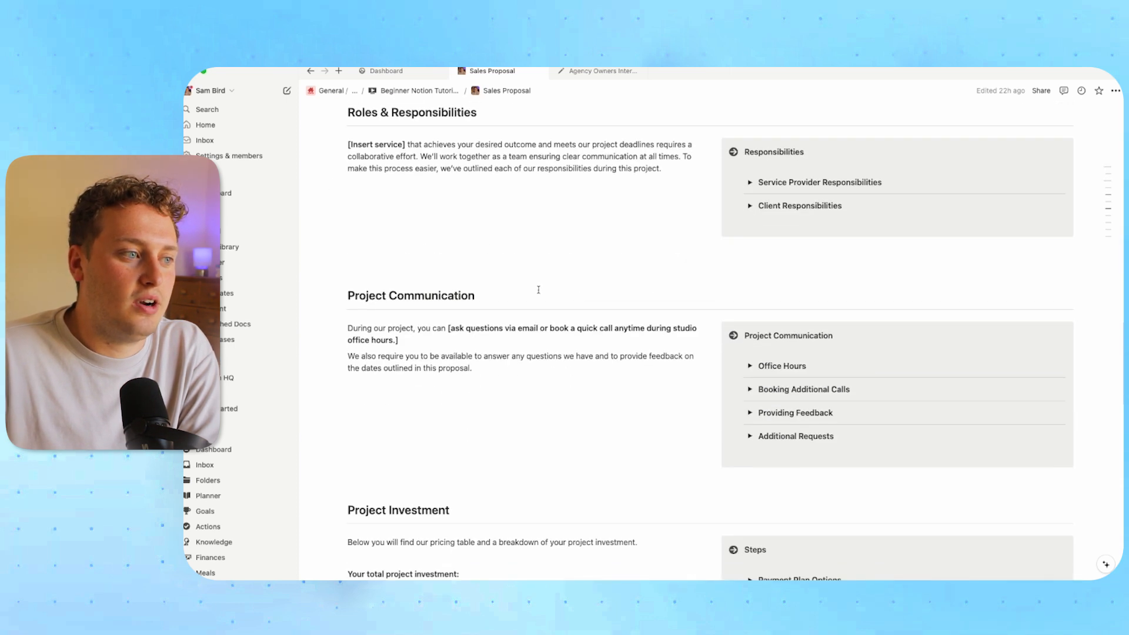
pyautogui.scroll(20, 540, 288)
pyautogui.moveTo(639, 569)
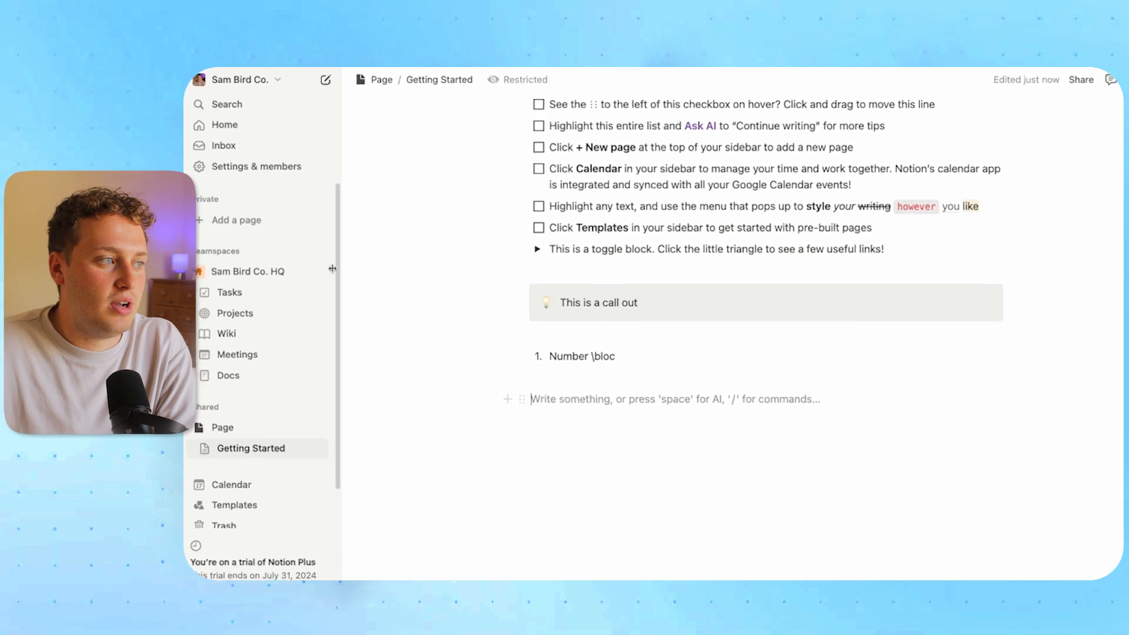
# Create the private page 'Sales Proposal' and upload Untitled design (1).png as its icon
pyautogui.click(208, 227)
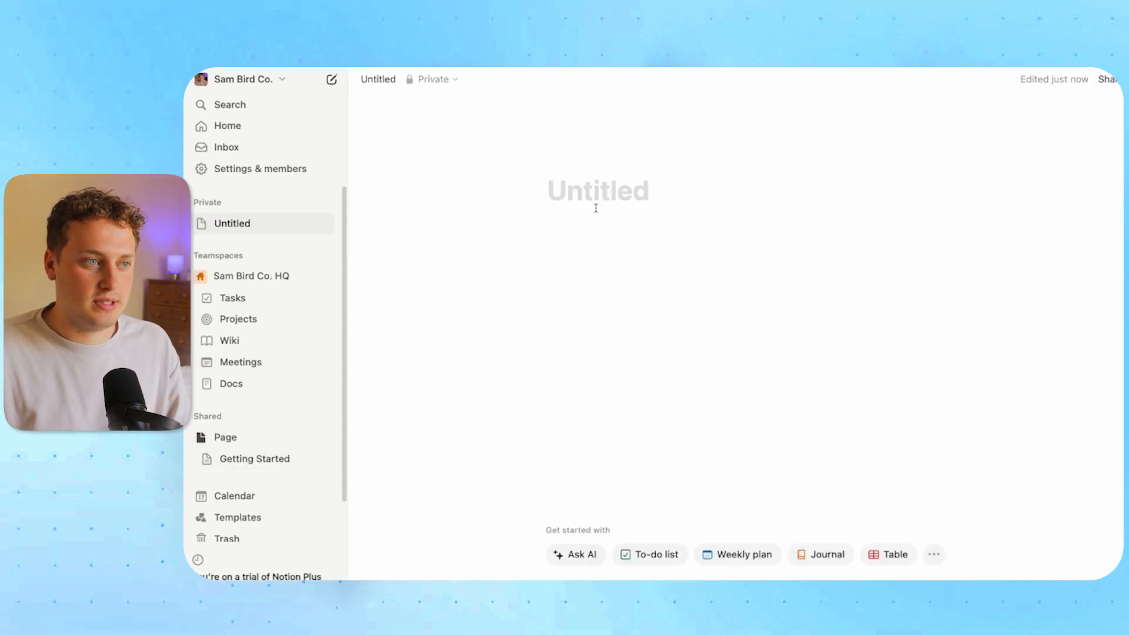
pyautogui.write('Sales Propos')
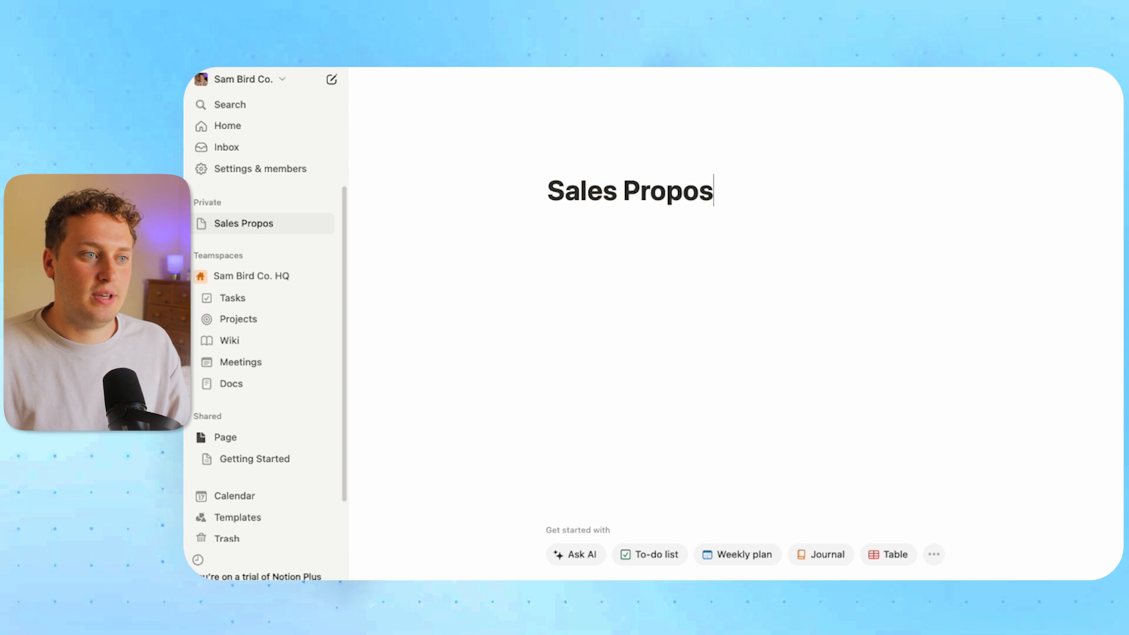
pyautogui.write('al')
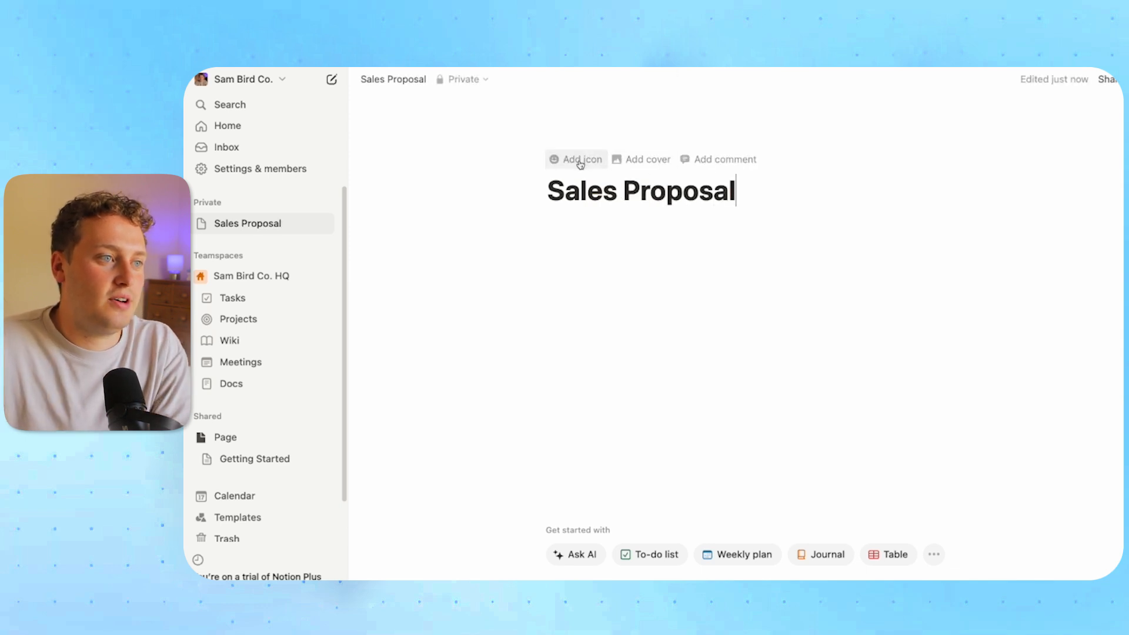
pyautogui.click(580, 160)
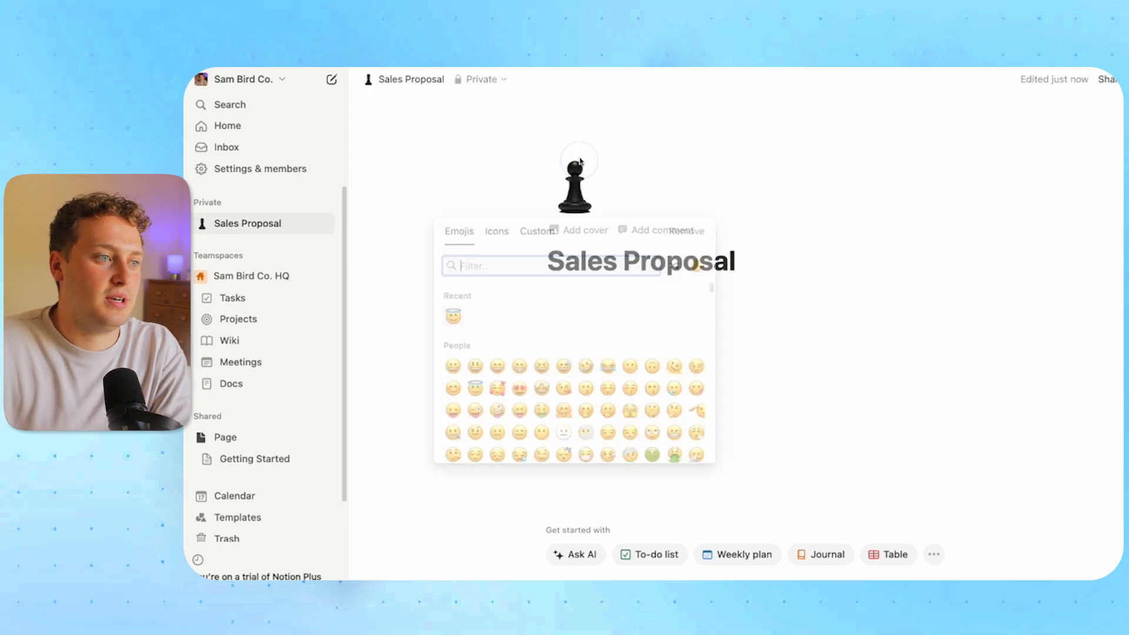
pyautogui.click(539, 232)
pyautogui.click(588, 299)
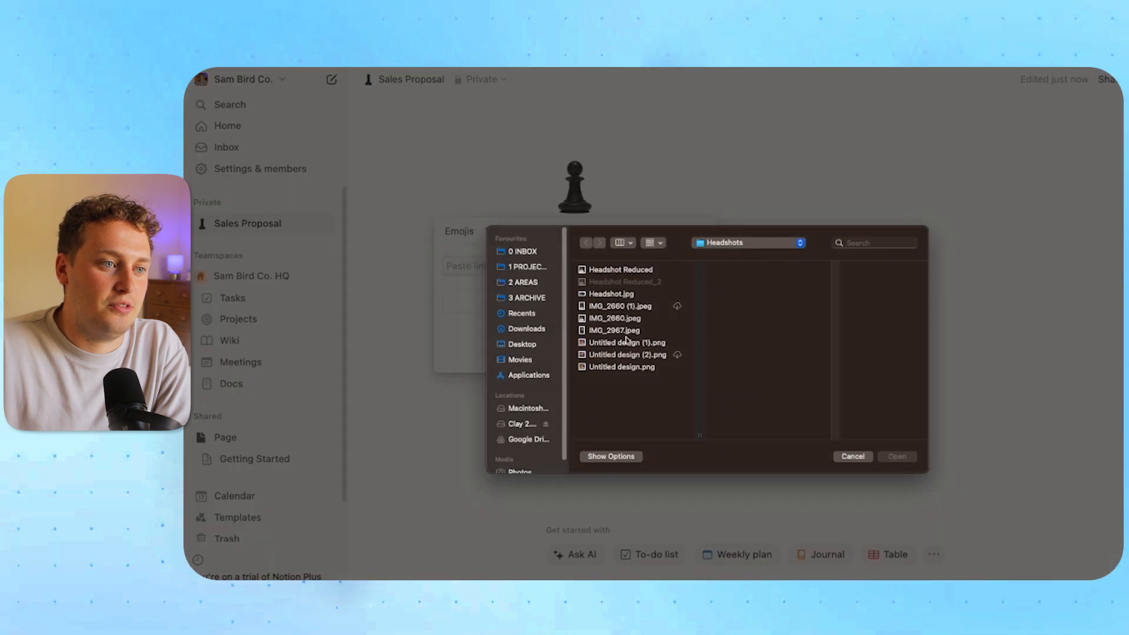
pyautogui.click(628, 342)
pyautogui.click(897, 456)
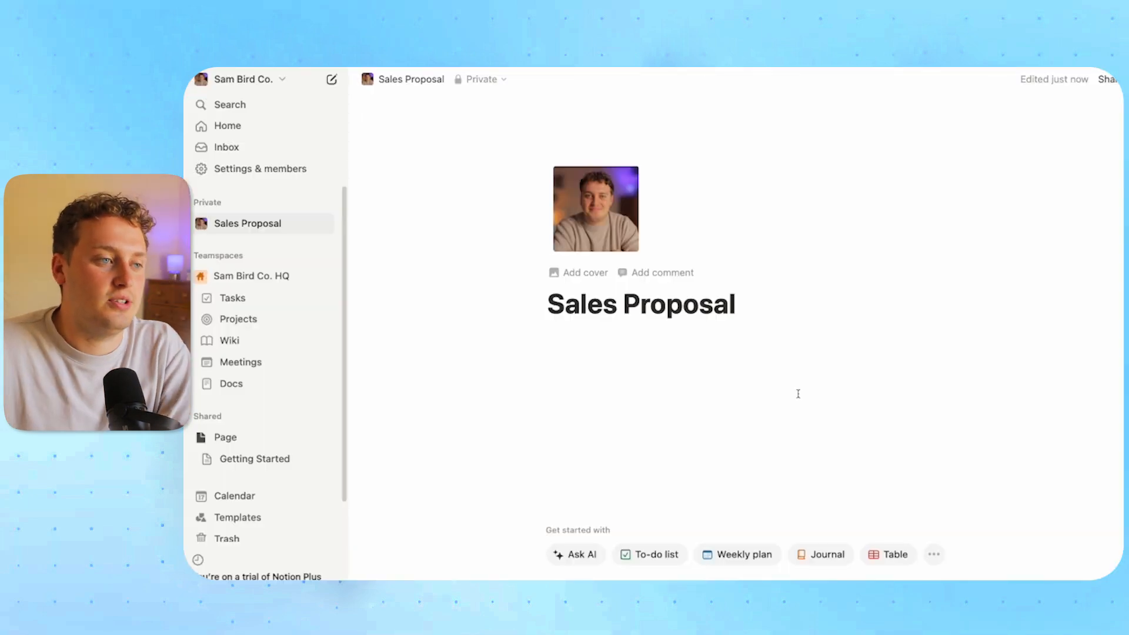
# Add the uploaded Notion Expert banner as the page cover
pyautogui.click(586, 273)
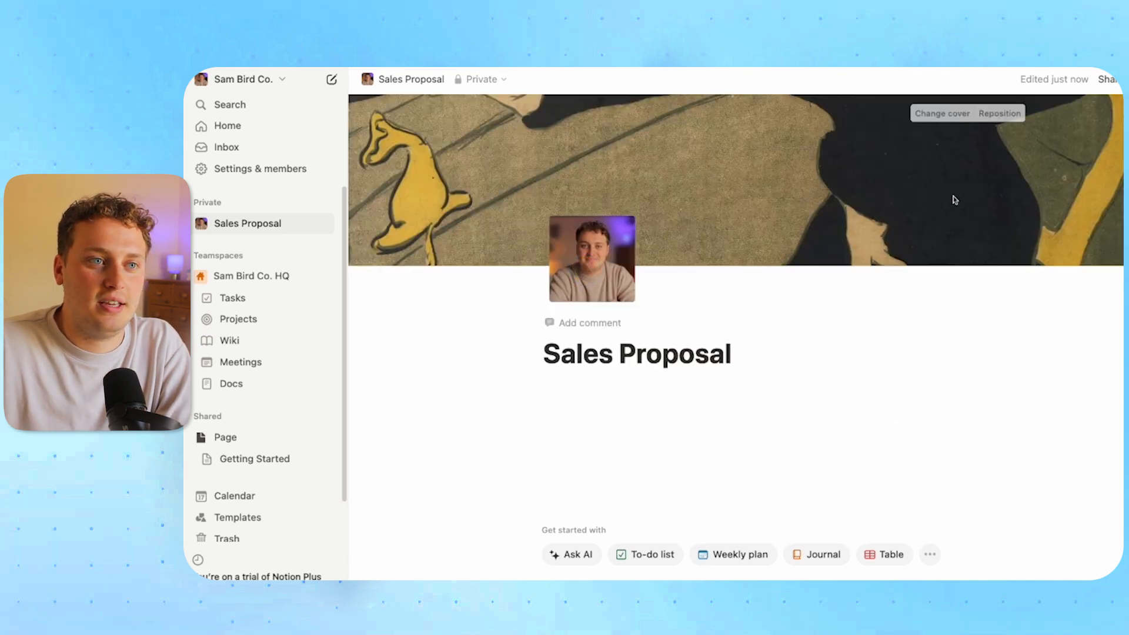
pyautogui.click(970, 120)
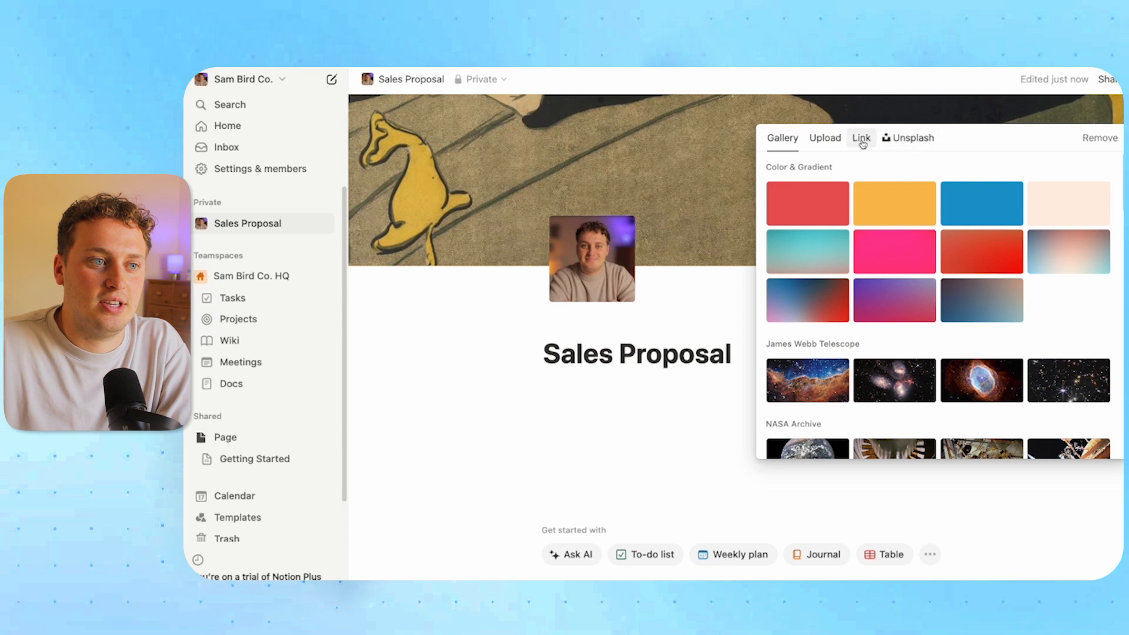
pyautogui.click(826, 146)
pyautogui.click(834, 164)
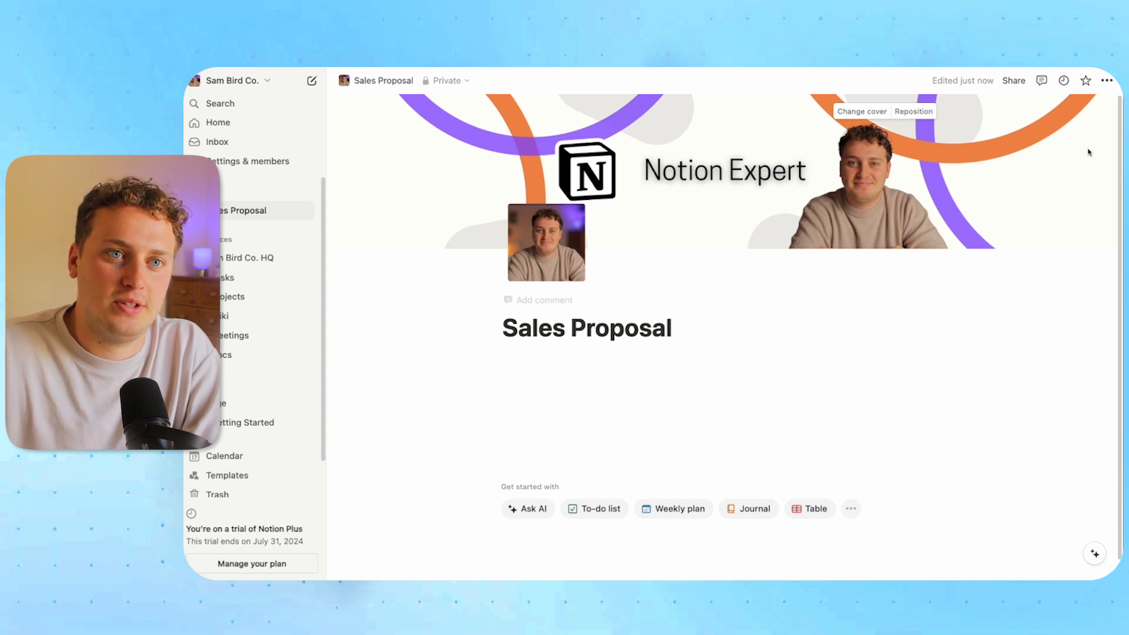
# Switch the Sales Proposal page to full width
pyautogui.click(1106, 80)
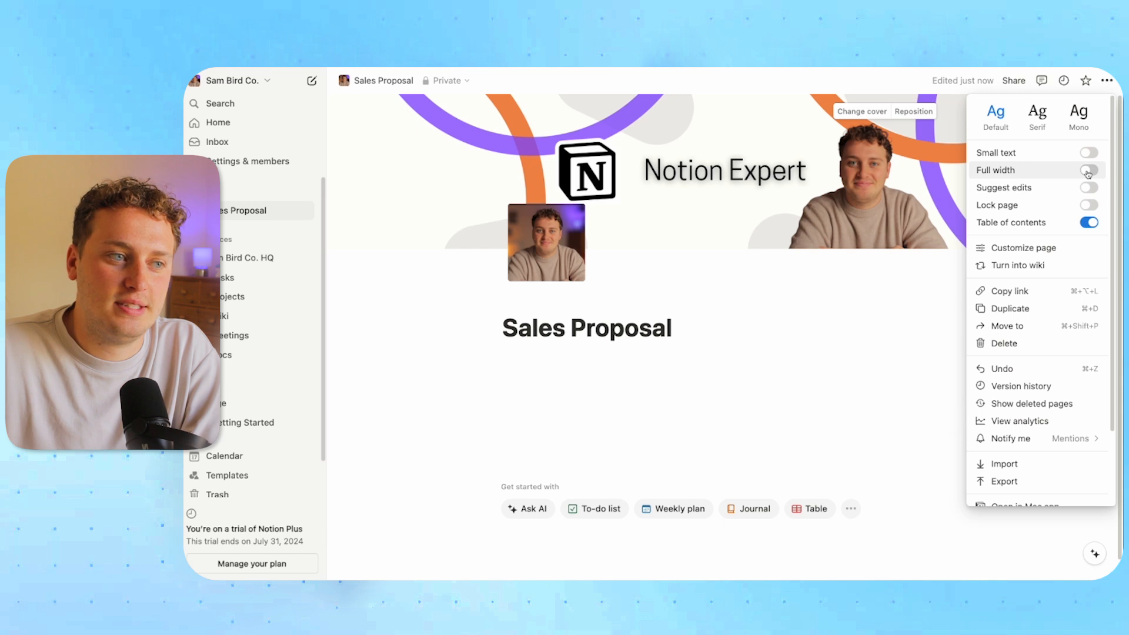
pyautogui.click(1088, 171)
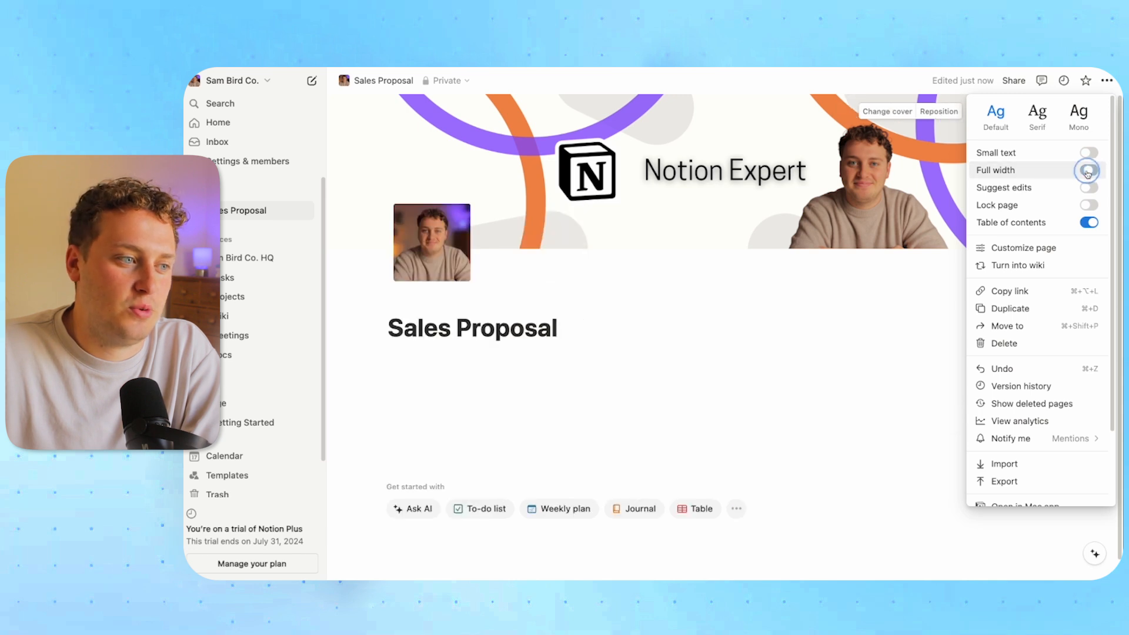
pyautogui.click(425, 367)
# Add the Heading 1 'Welcome, Acme Co.' below the page title
pyautogui.click(416, 357)
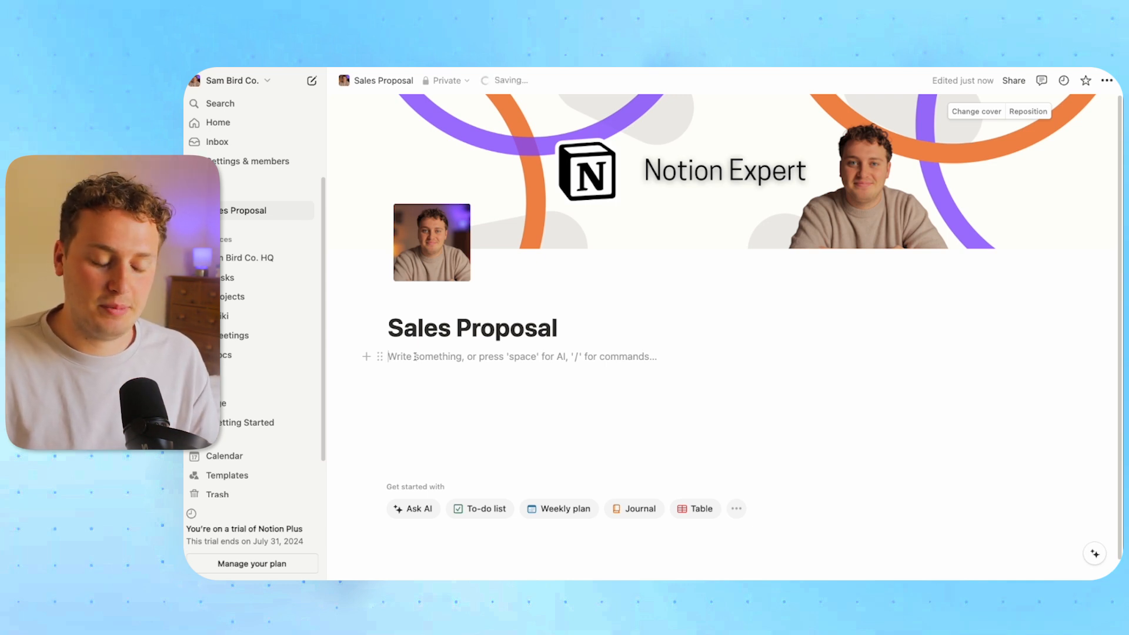
pyautogui.write('/1')
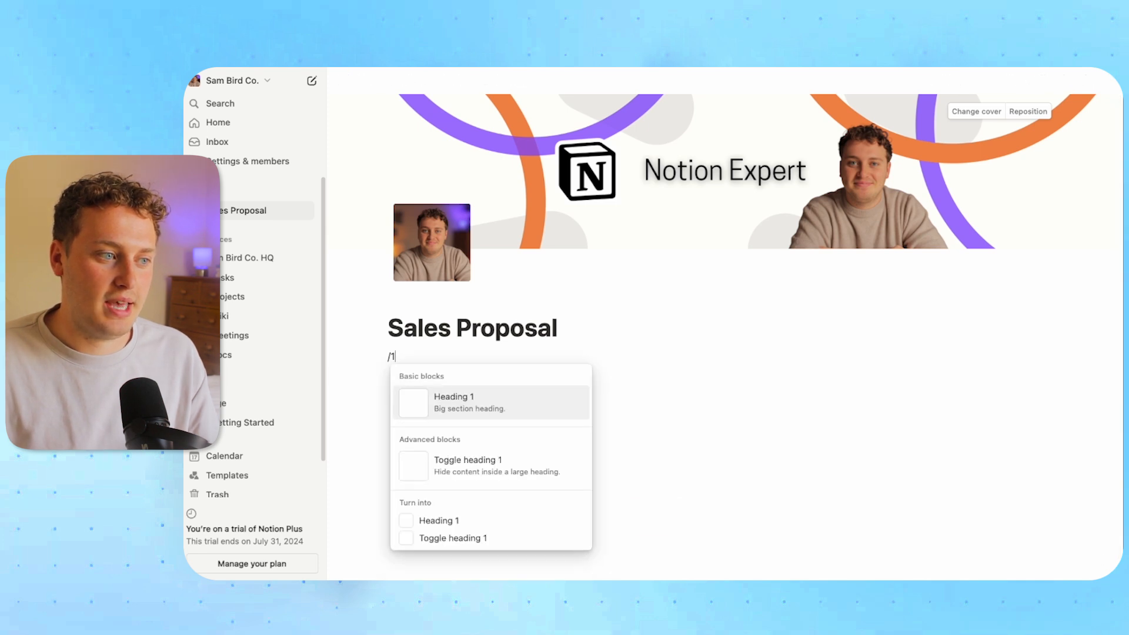
pyautogui.press('Return')
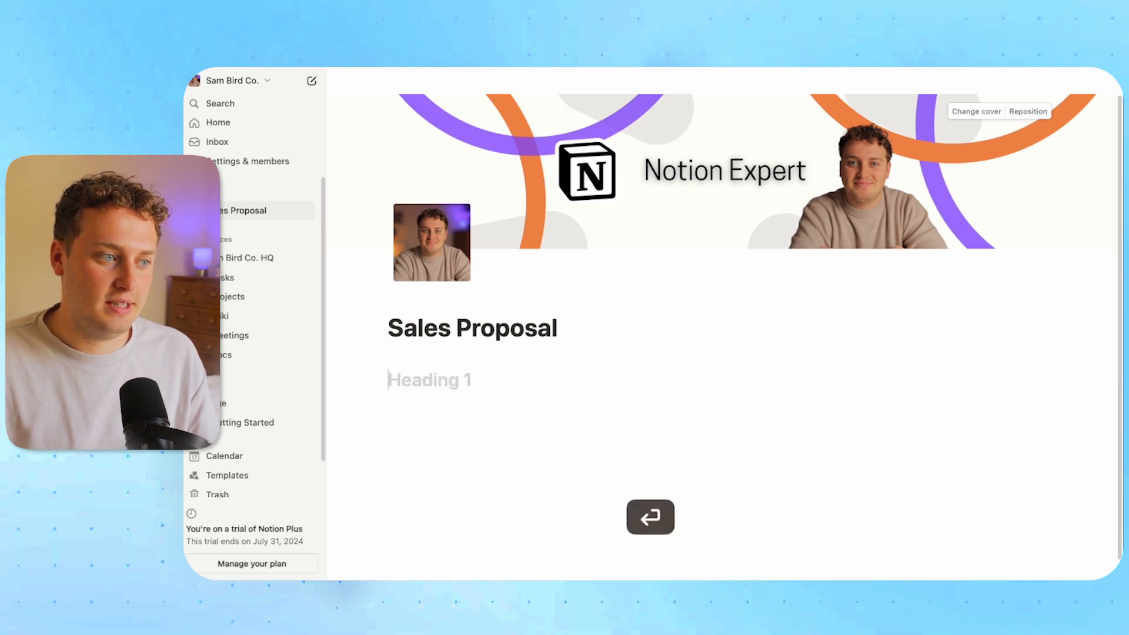
pyautogui.write('Wecl')
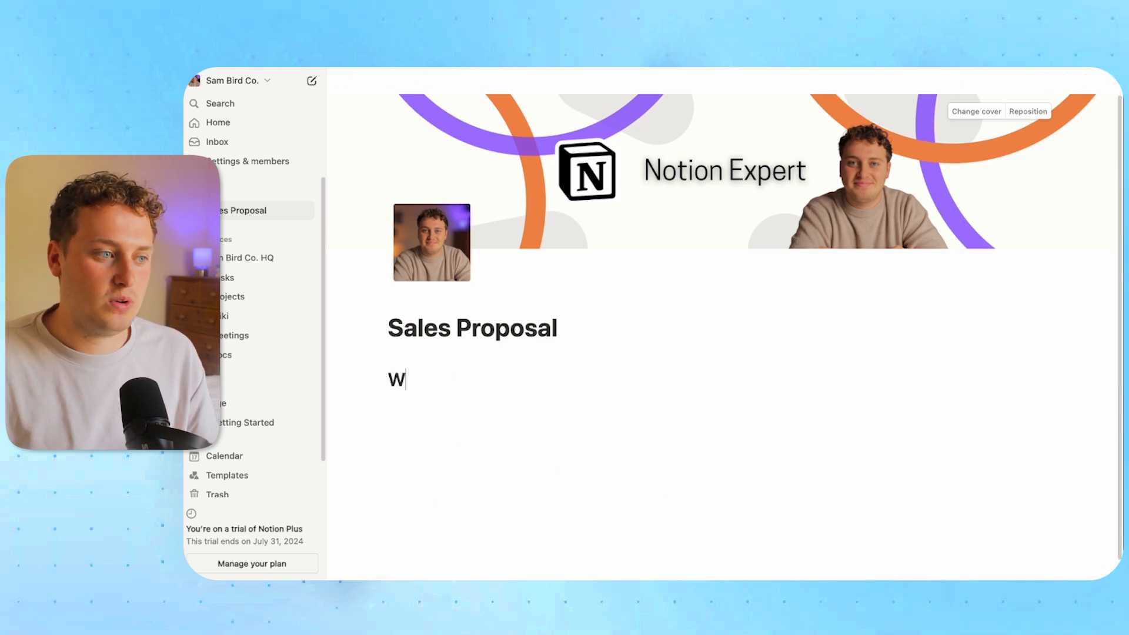
pyautogui.press('BackSpace')
pyautogui.press('BackSpace')
pyautogui.write('lco')
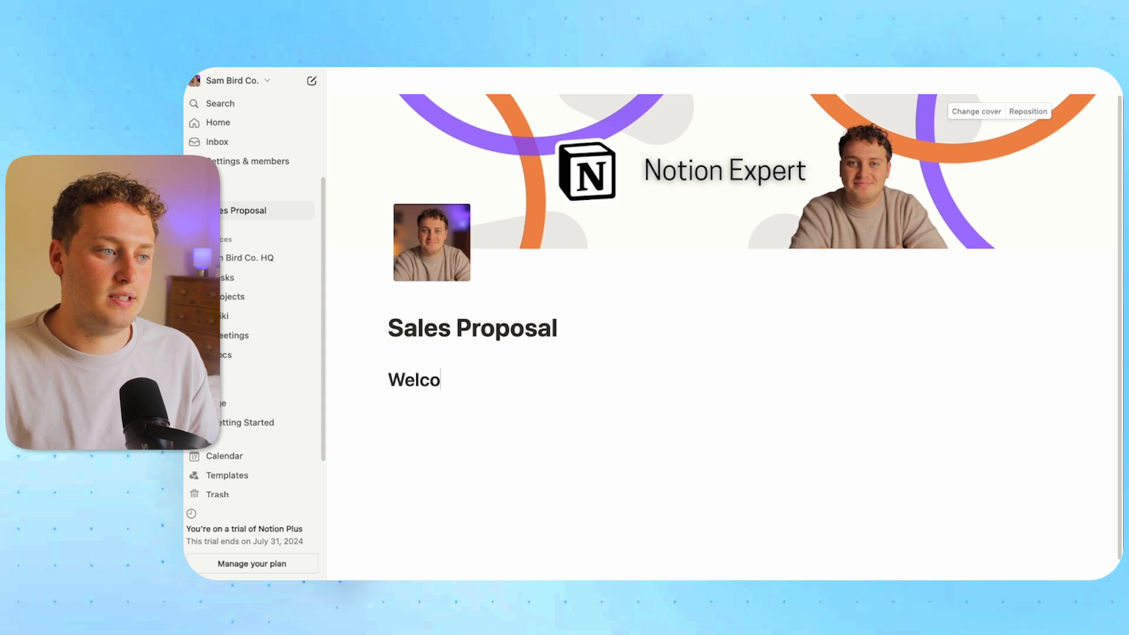
pyautogui.write('me, Acme Co.')
pyautogui.press('Return')
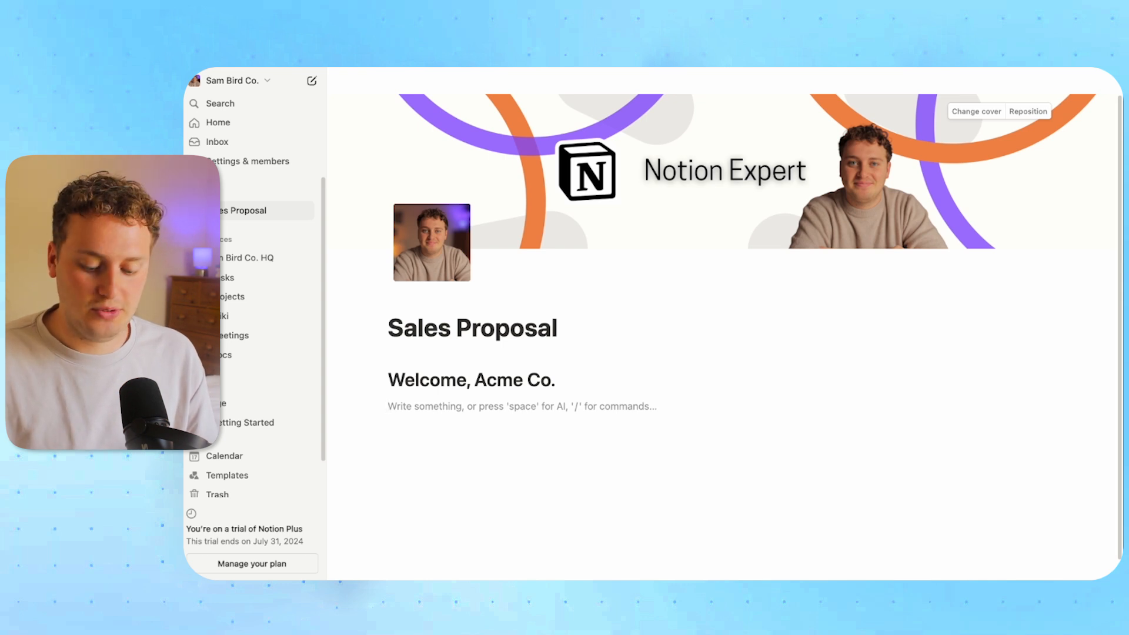
pyautogui.write('/call')
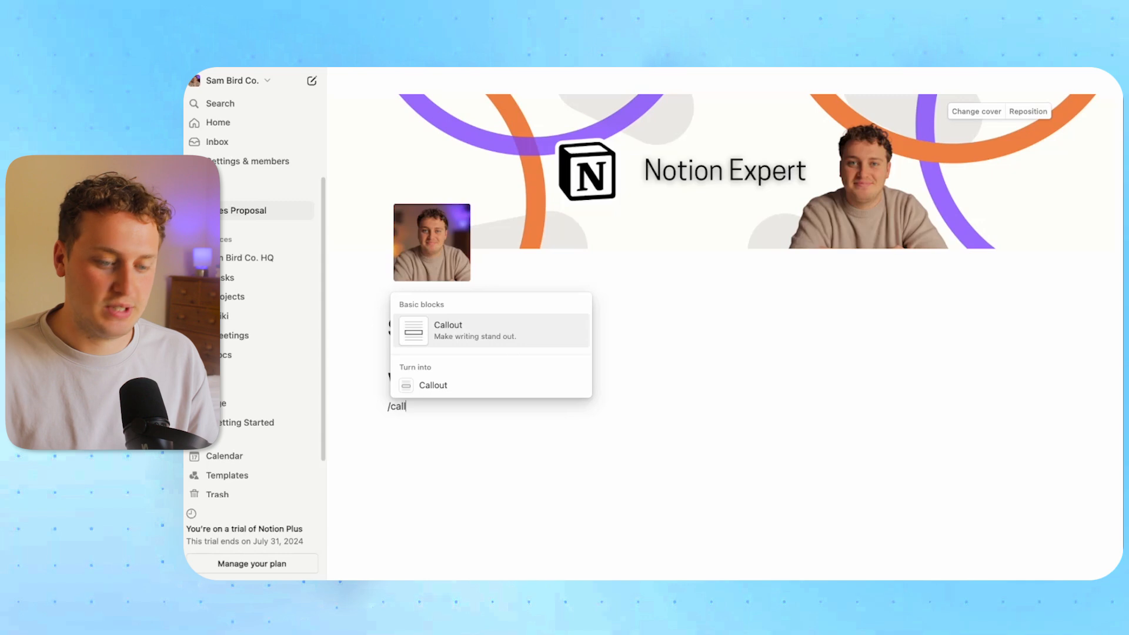
# Insert a callout and set its icon to the black info icon
pyautogui.press('Return')
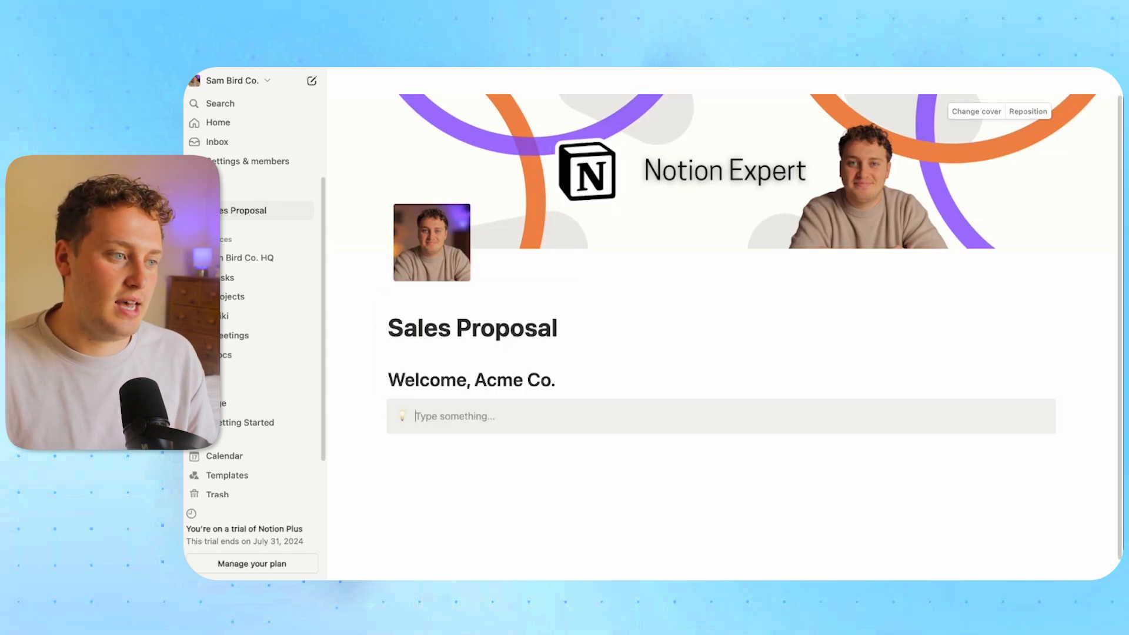
pyautogui.click(402, 417)
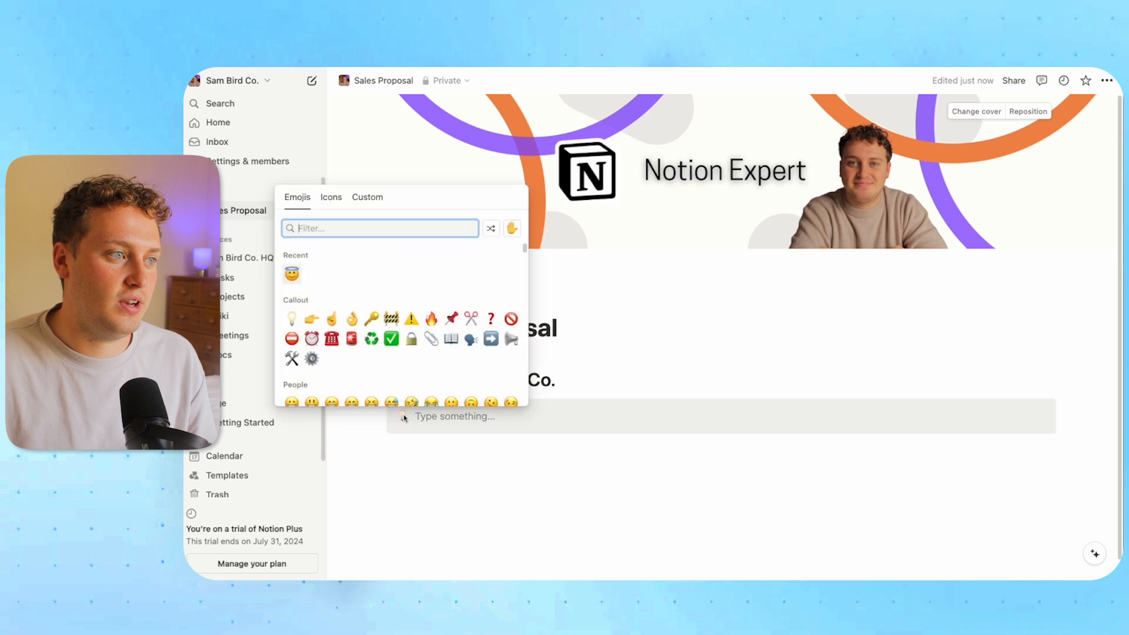
pyautogui.click(331, 197)
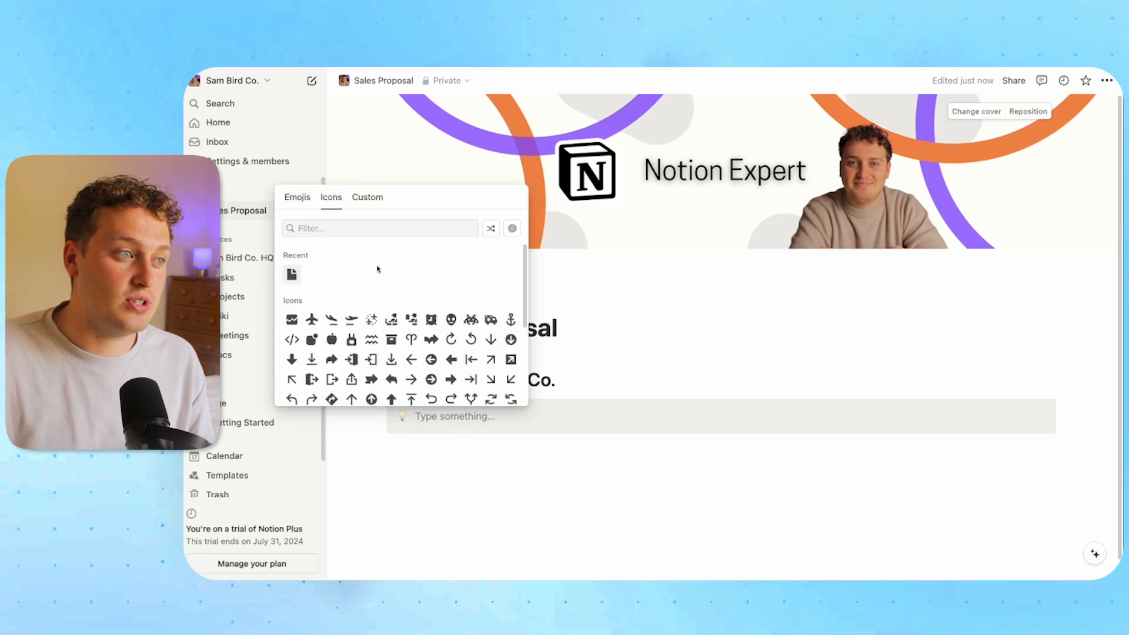
pyautogui.click(358, 226)
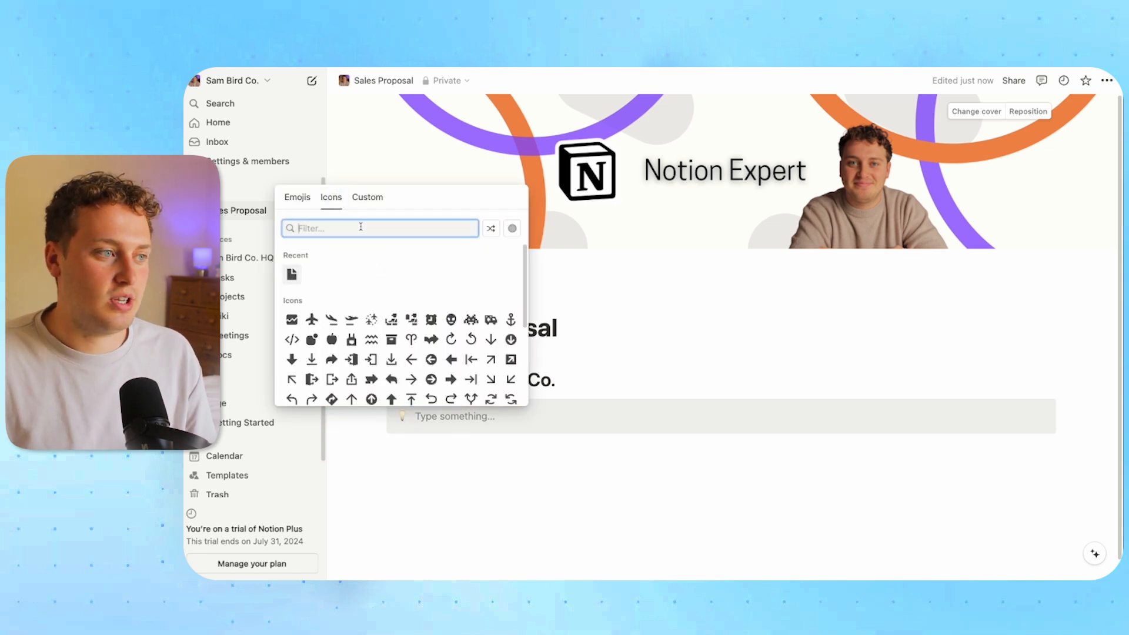
pyautogui.write('info')
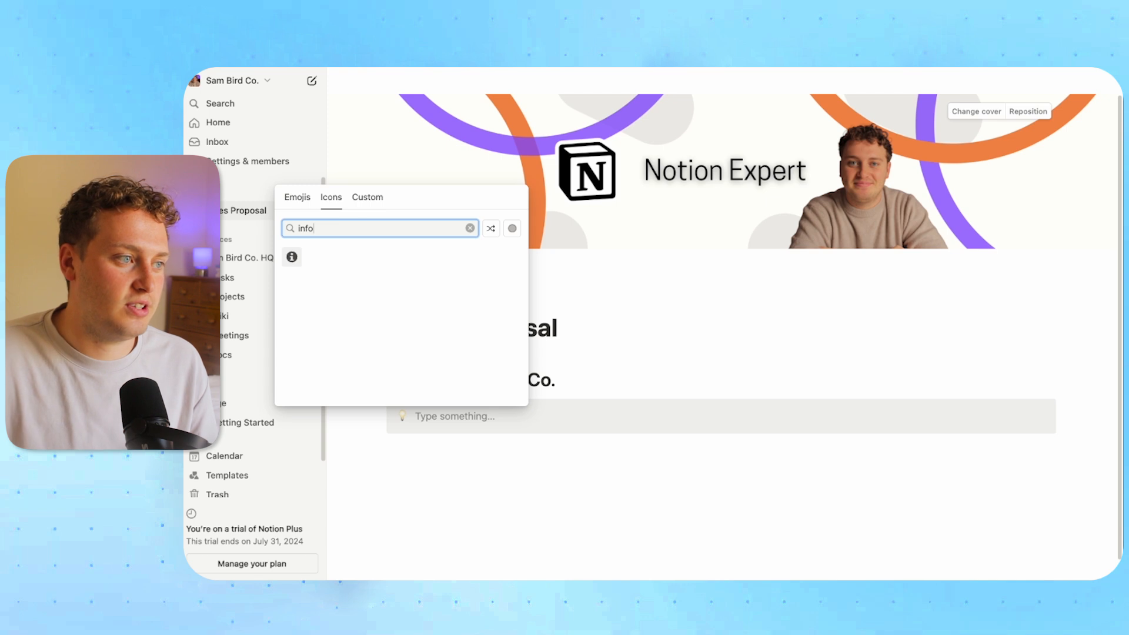
pyautogui.moveTo(292, 262)
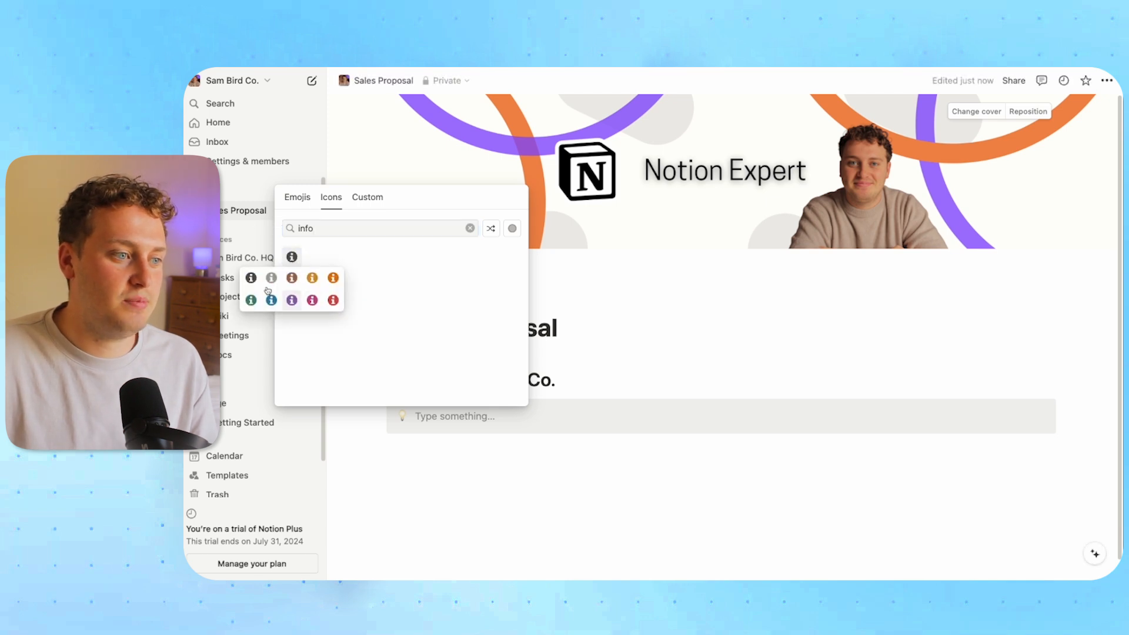
pyautogui.click(251, 278)
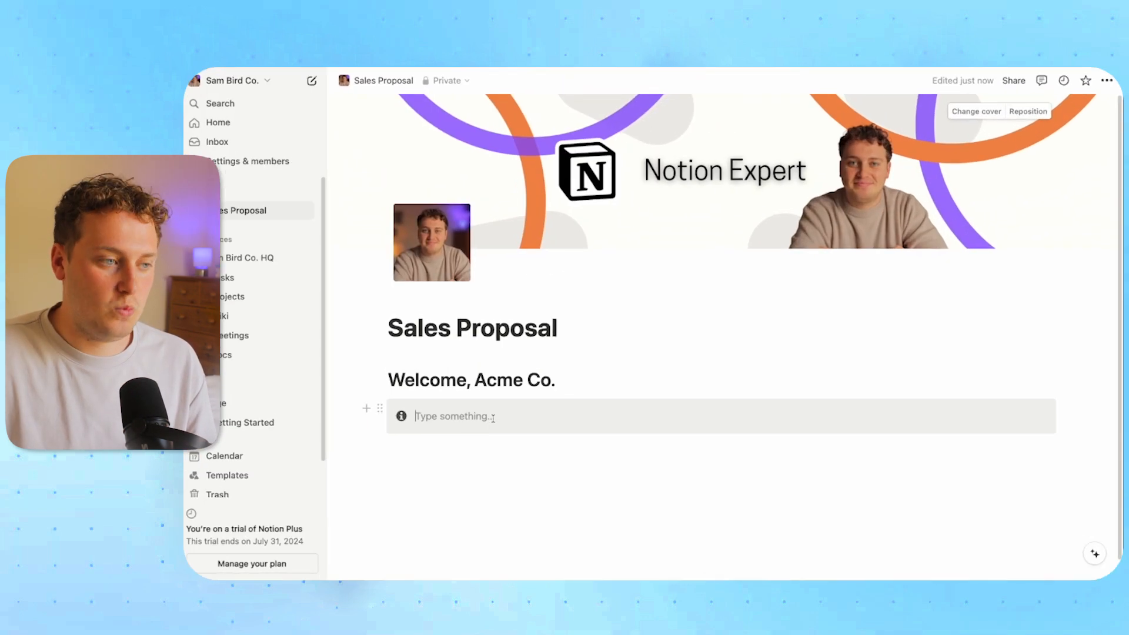
# Paste 'Welcome to Your Brand Proposal' into the callout and add an empty block inside it
pyautogui.click(493, 418)
pyautogui.write('Welcome to Your Brand Proposal')
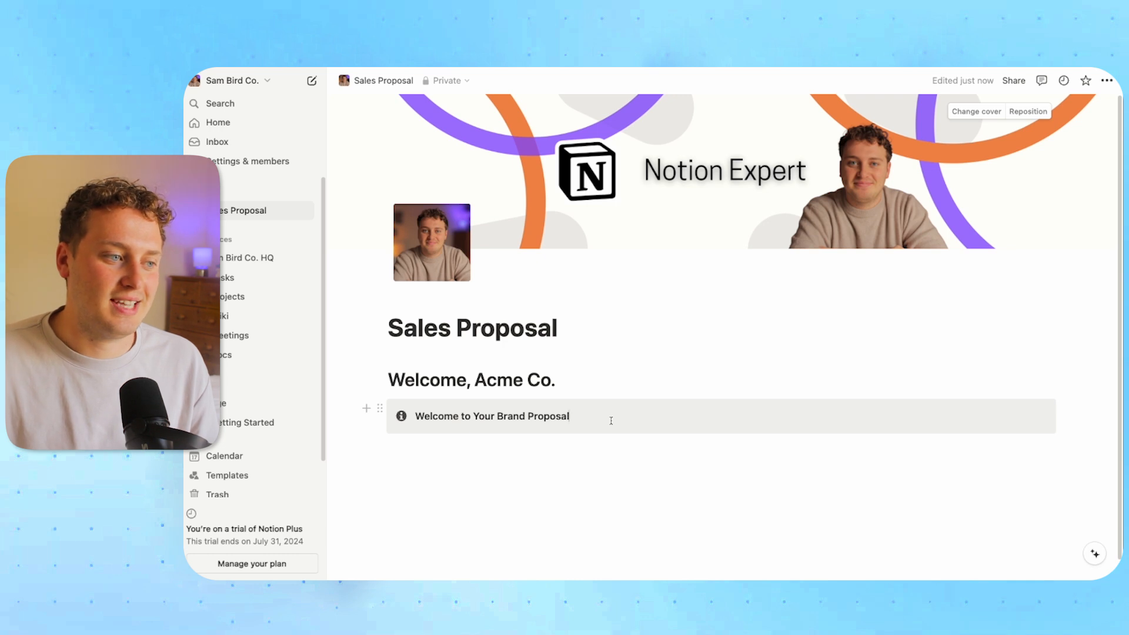
pyautogui.press('Return')
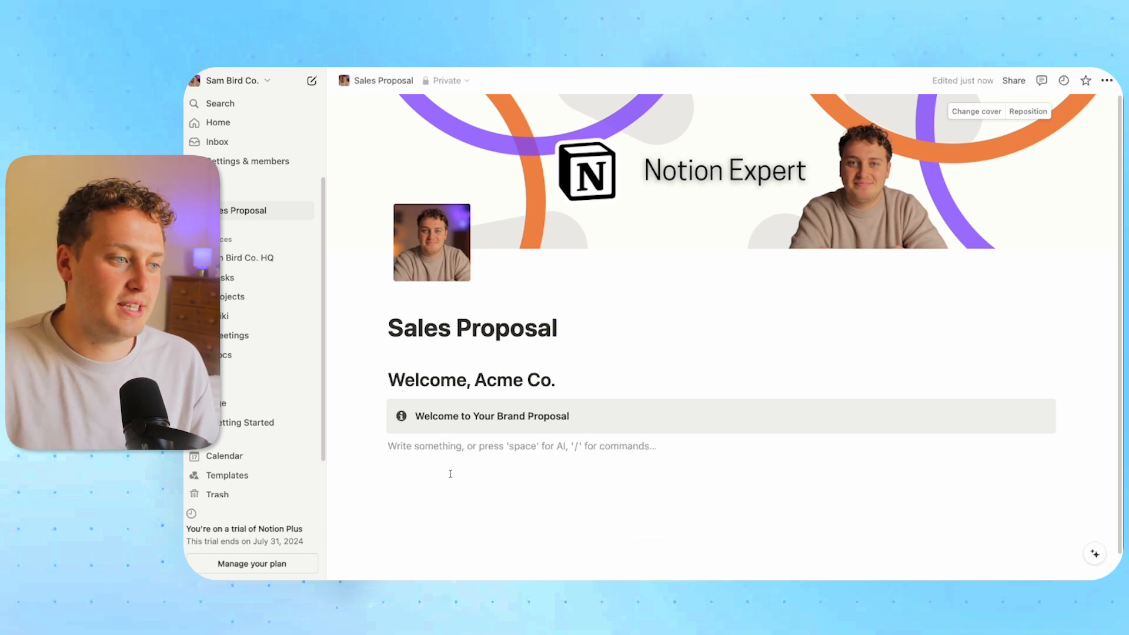
pyautogui.moveTo(379, 445); pyautogui.dragTo(423, 430)
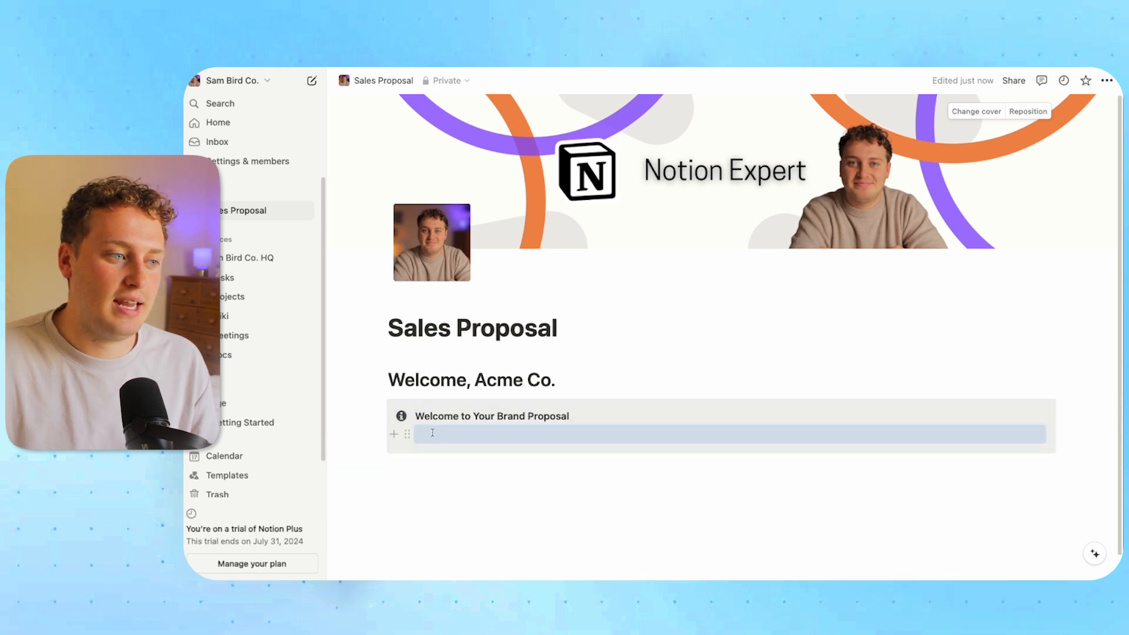
pyautogui.click(432, 433)
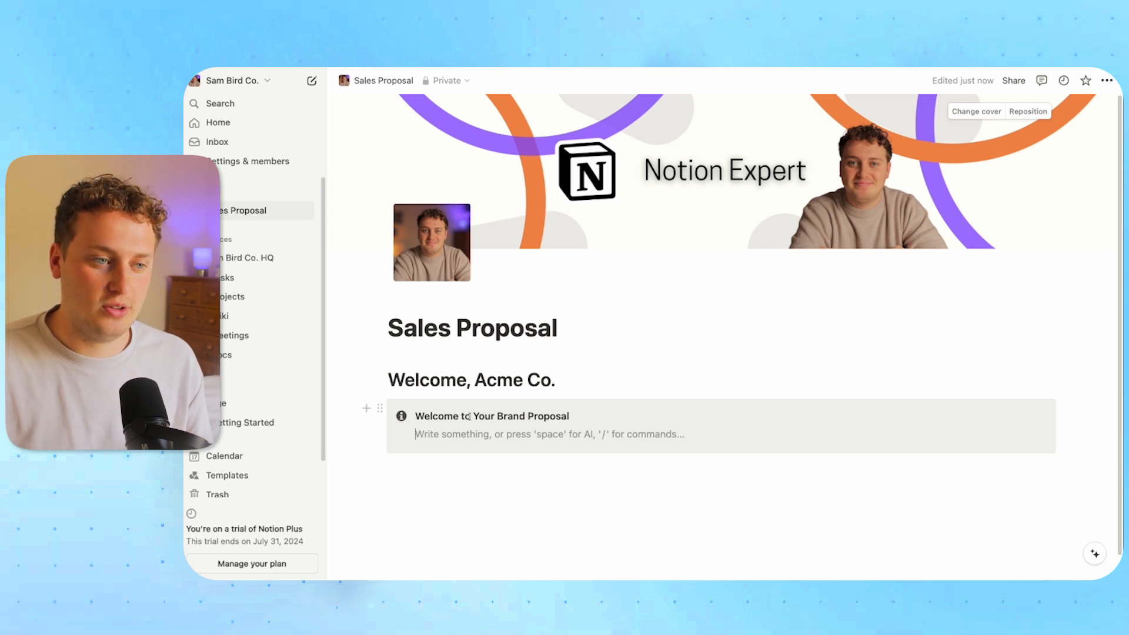
# Switch to the Notion window with the reference template and scroll through it
pyautogui.hotkey('ctrl', 'Up')
pyautogui.click(626, 290)
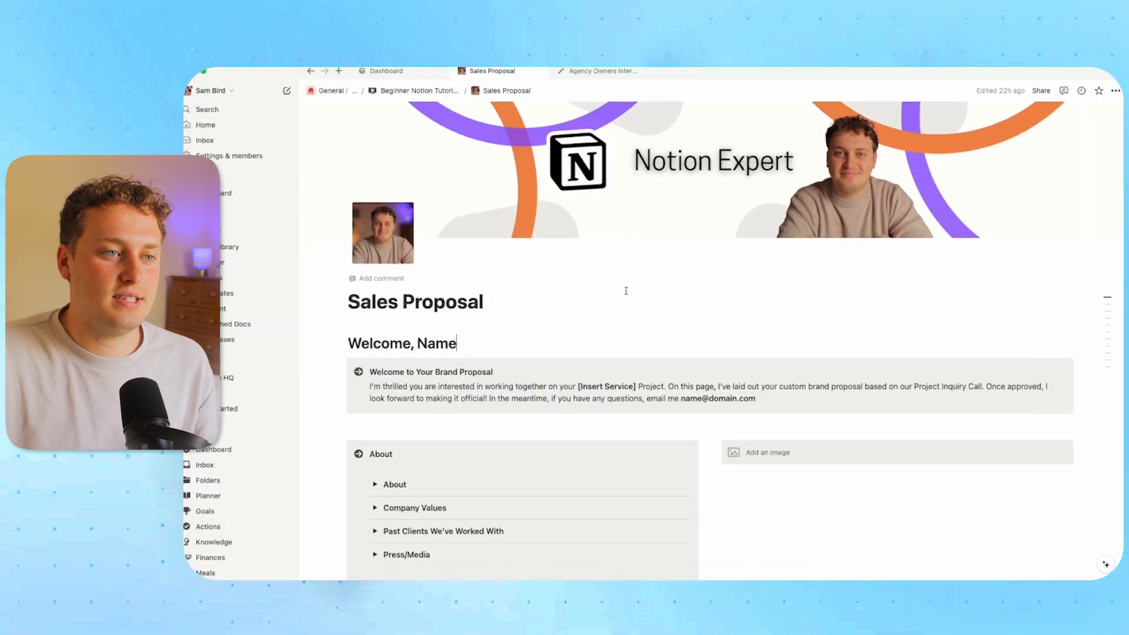
pyautogui.scroll(-3, 627, 290)
pyautogui.scroll(2, 602, 293)
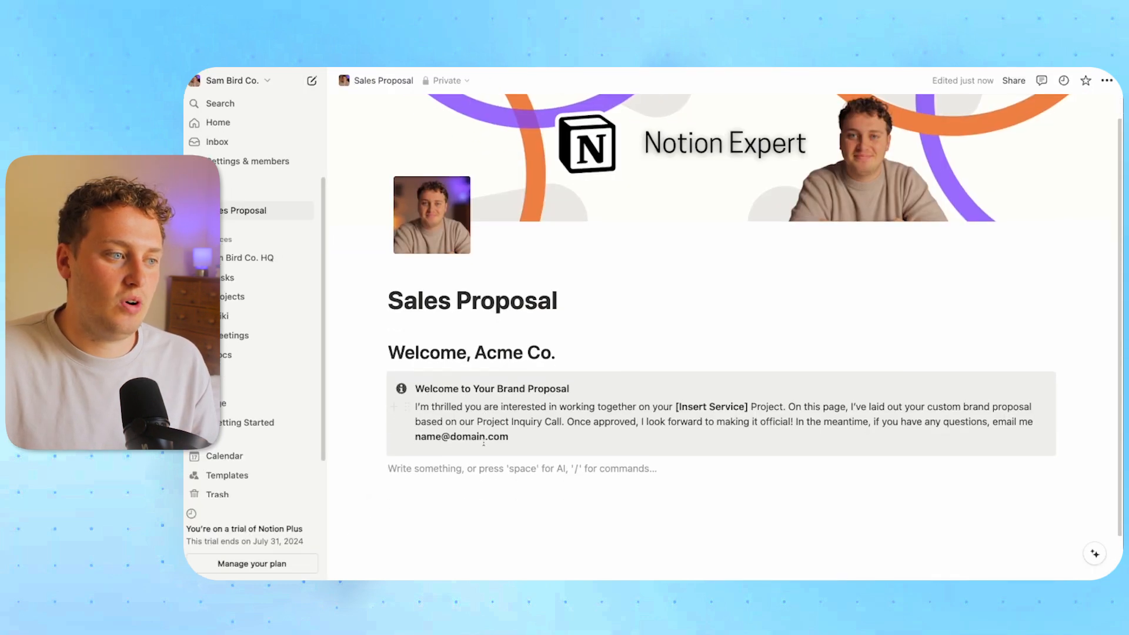
pyautogui.scroll(-1, 438, 417)
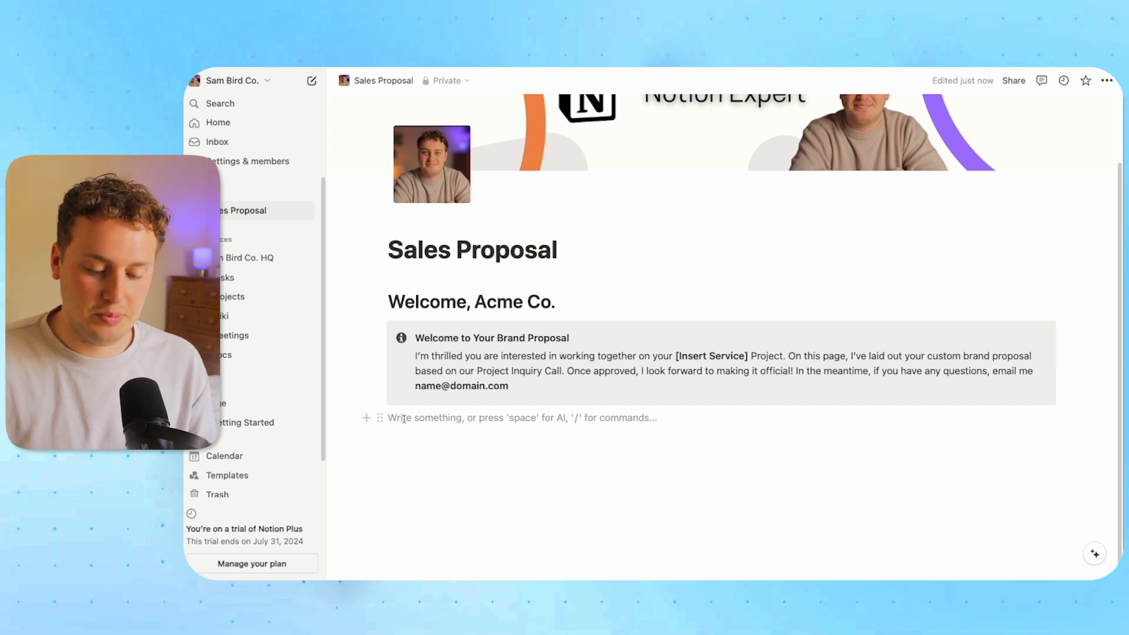
# Insert a two-column layout below the welcome callout
pyautogui.write('/')
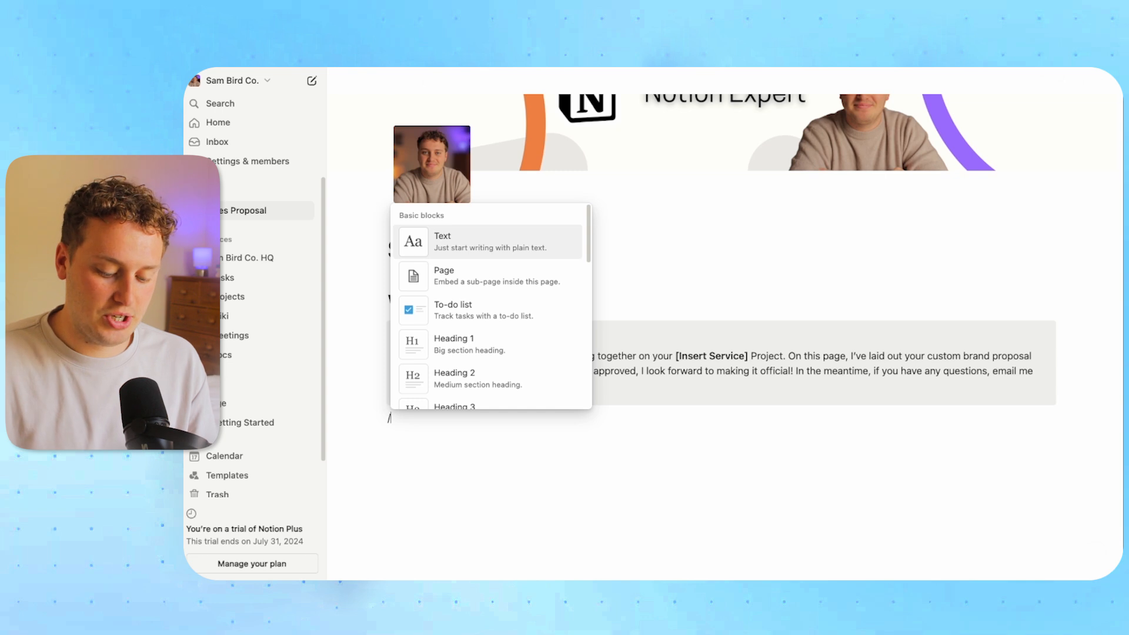
pyautogui.write('col')
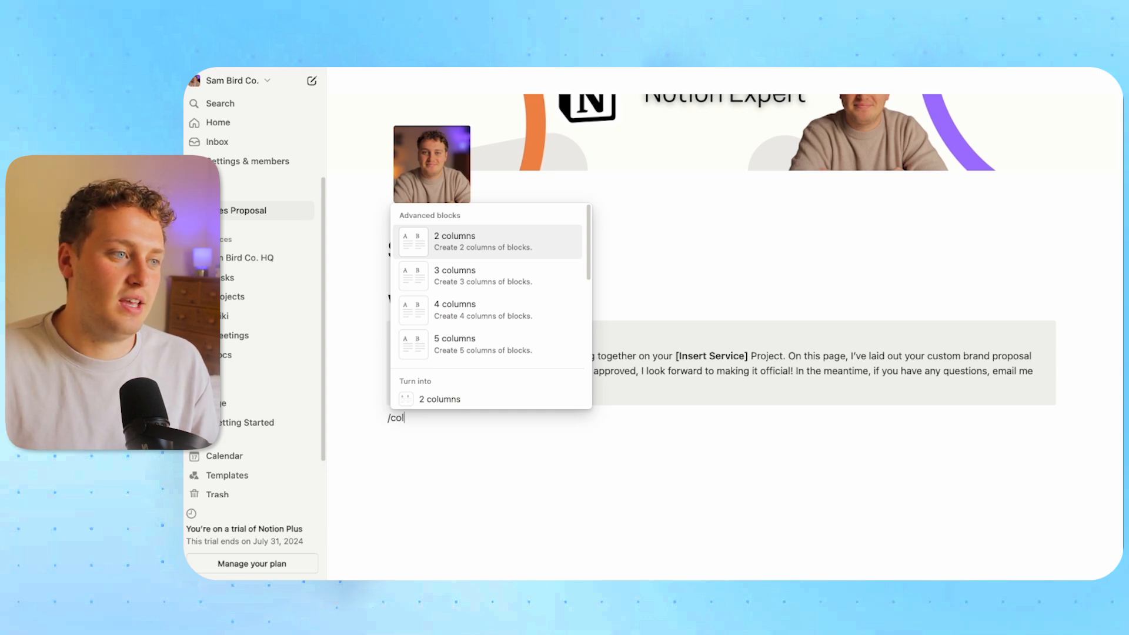
pyautogui.click(466, 244)
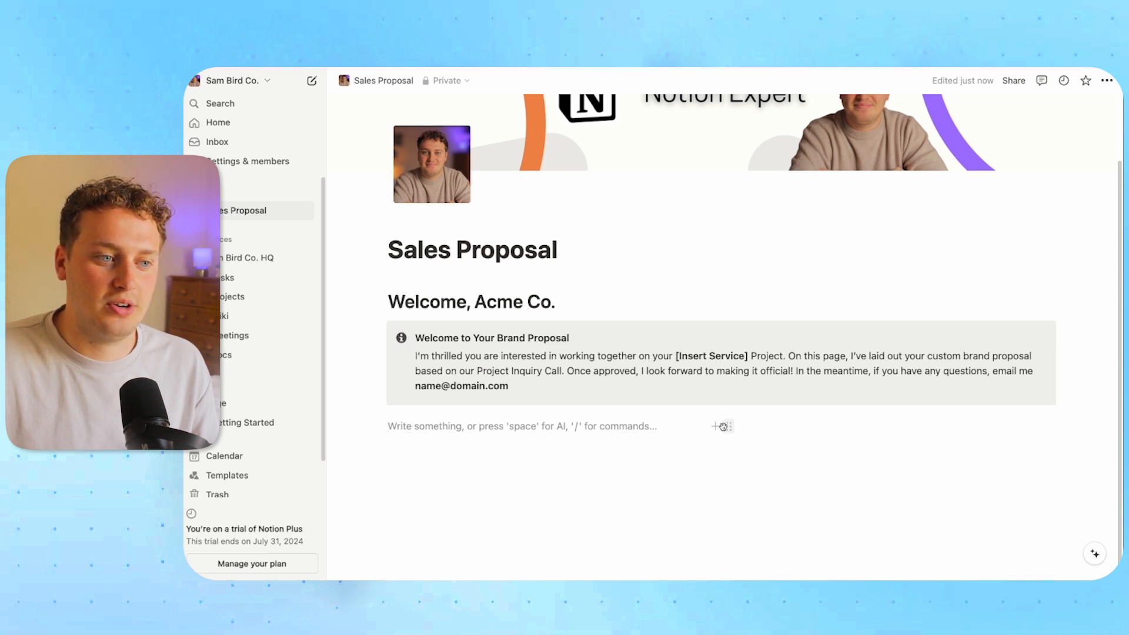
pyautogui.click(766, 427)
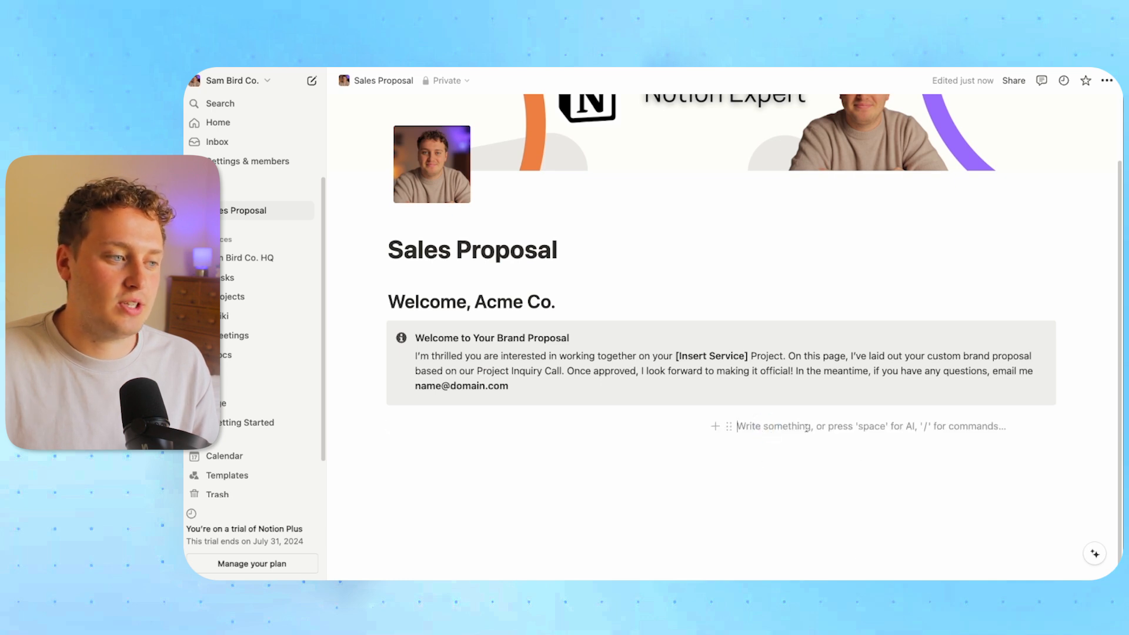
pyautogui.click(445, 438)
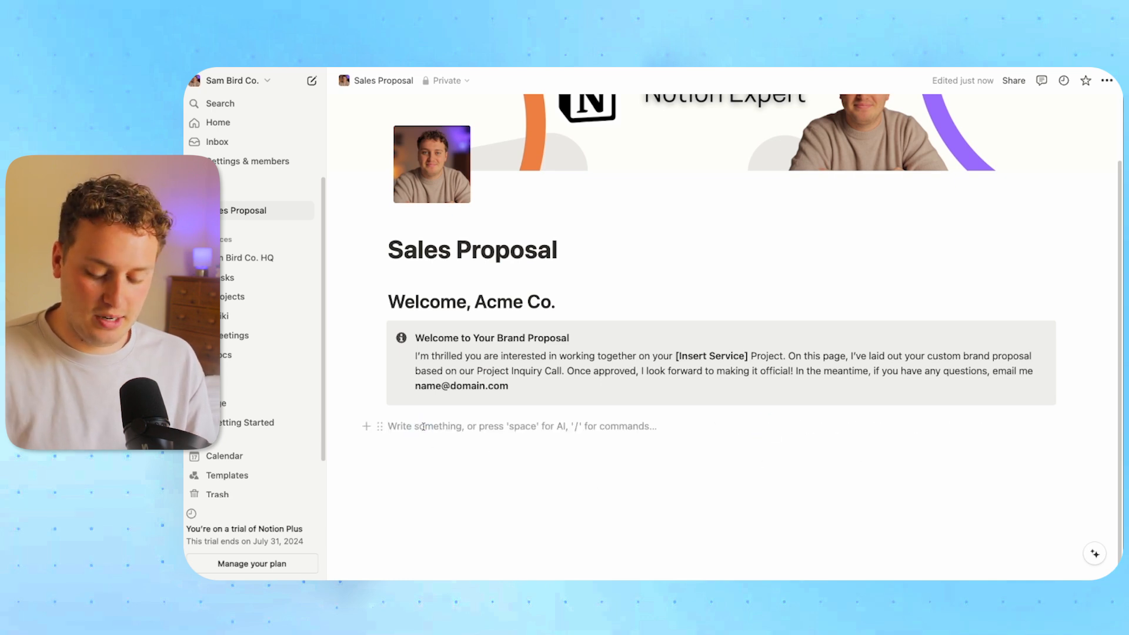
# Put an empty callout in the left column and an empty embed block in the right
pyautogui.write('/cal')
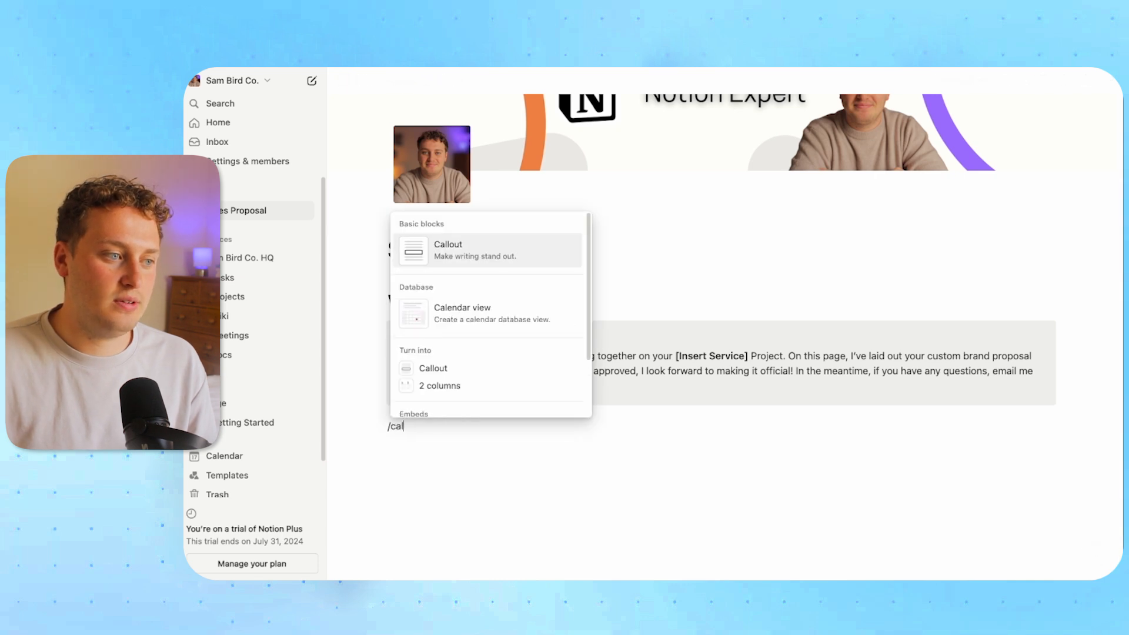
pyautogui.press('Return')
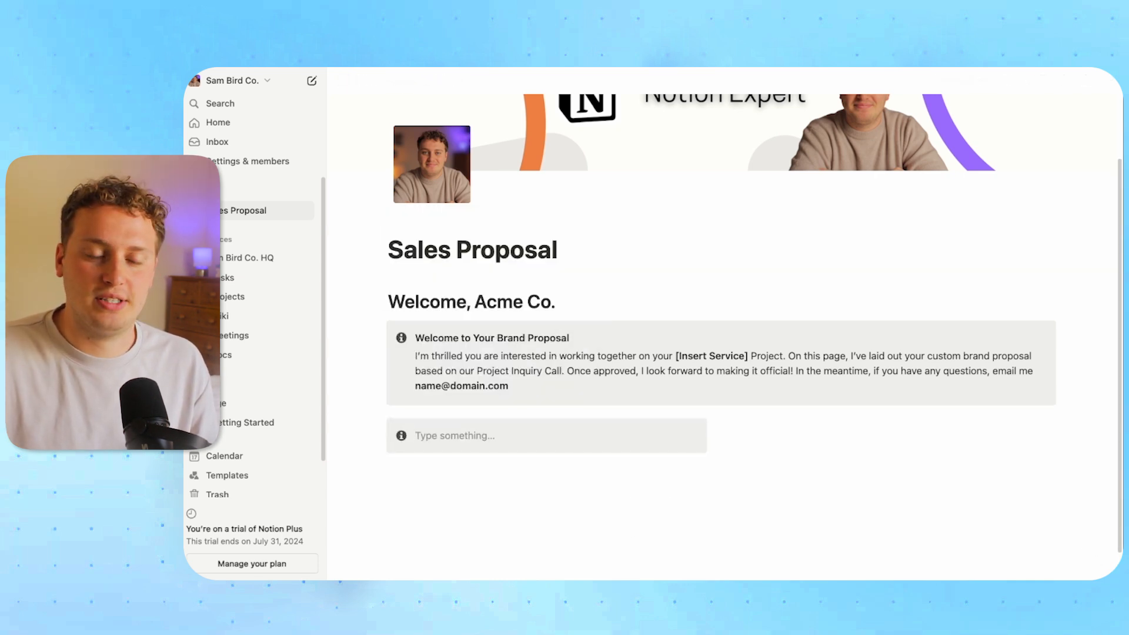
pyautogui.click(782, 428)
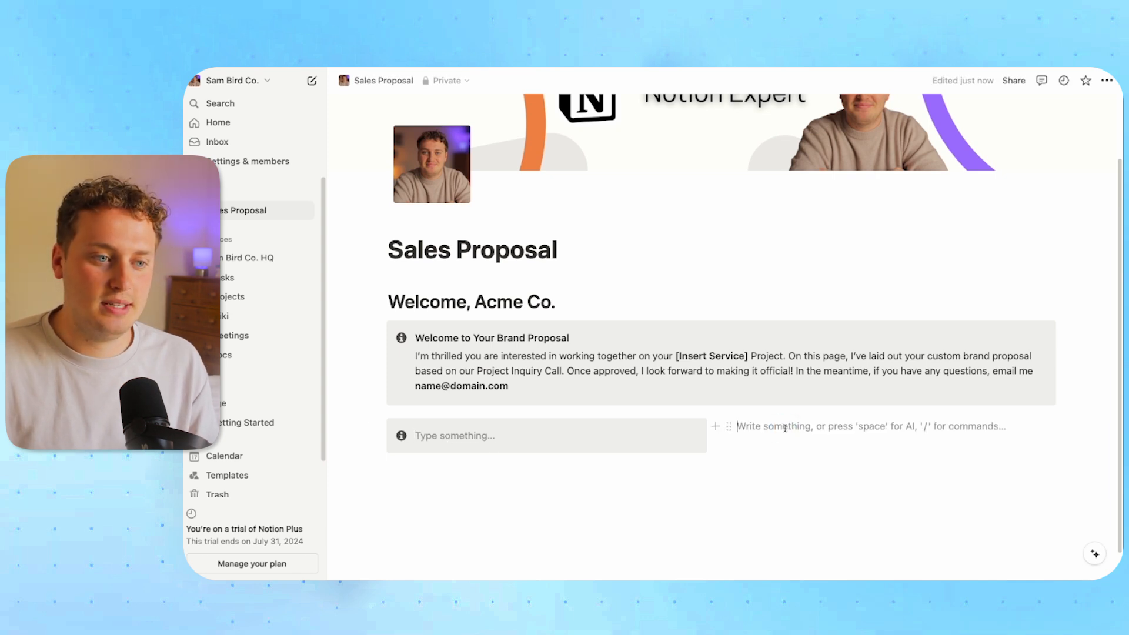
pyautogui.write('/embe')
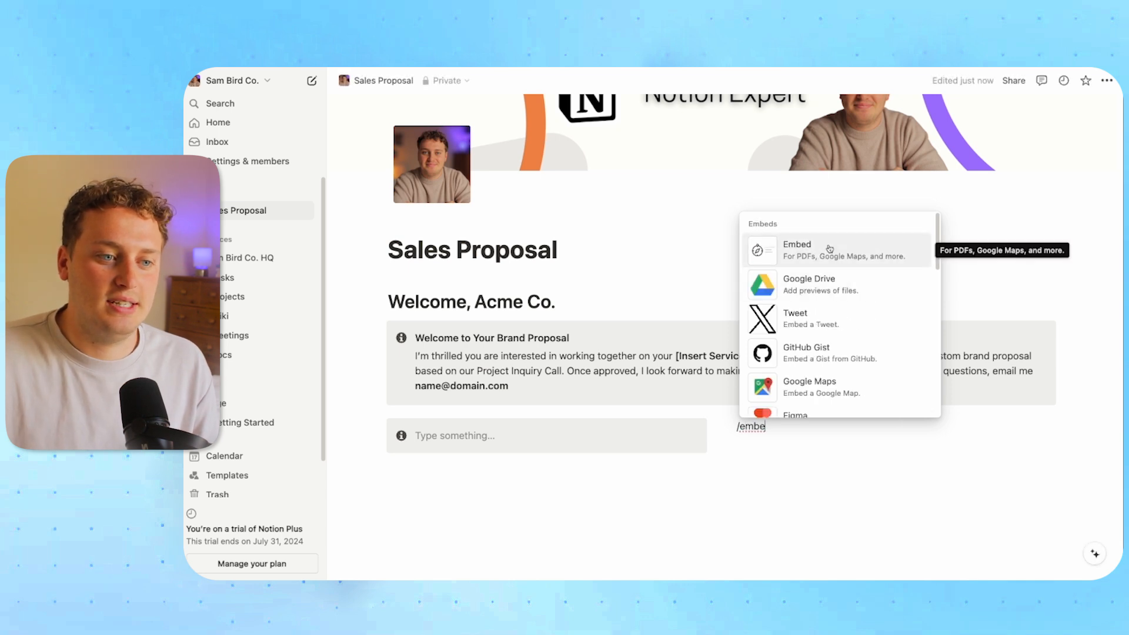
pyautogui.click(826, 247)
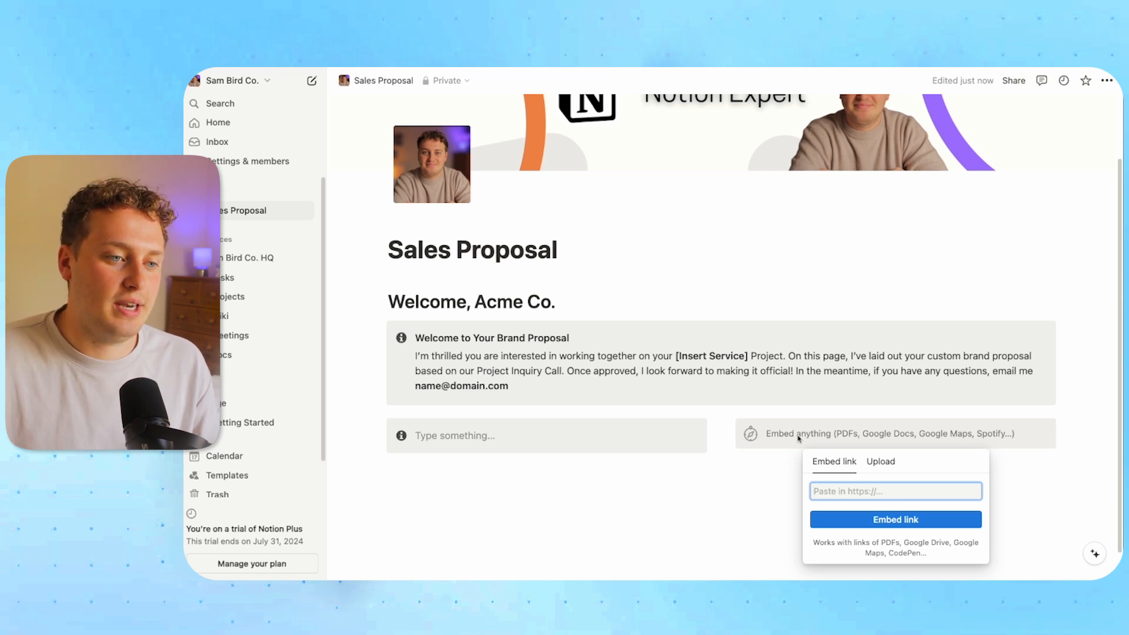
pyautogui.click(595, 481)
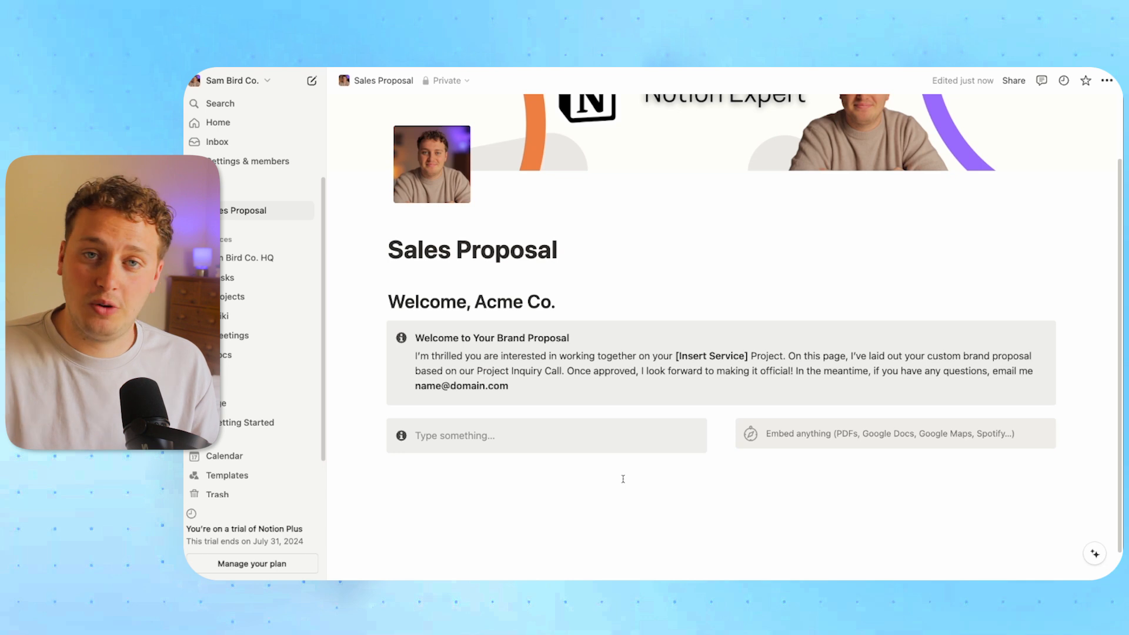
pyautogui.click(411, 494)
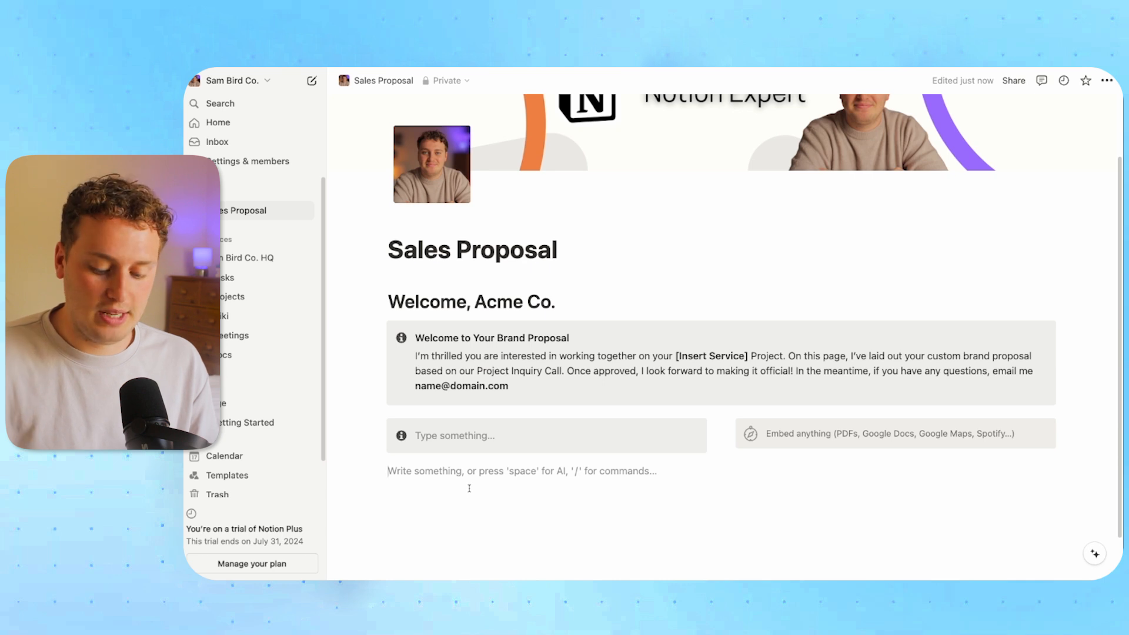
pyautogui.write('/cal')
pyautogui.press('Return')
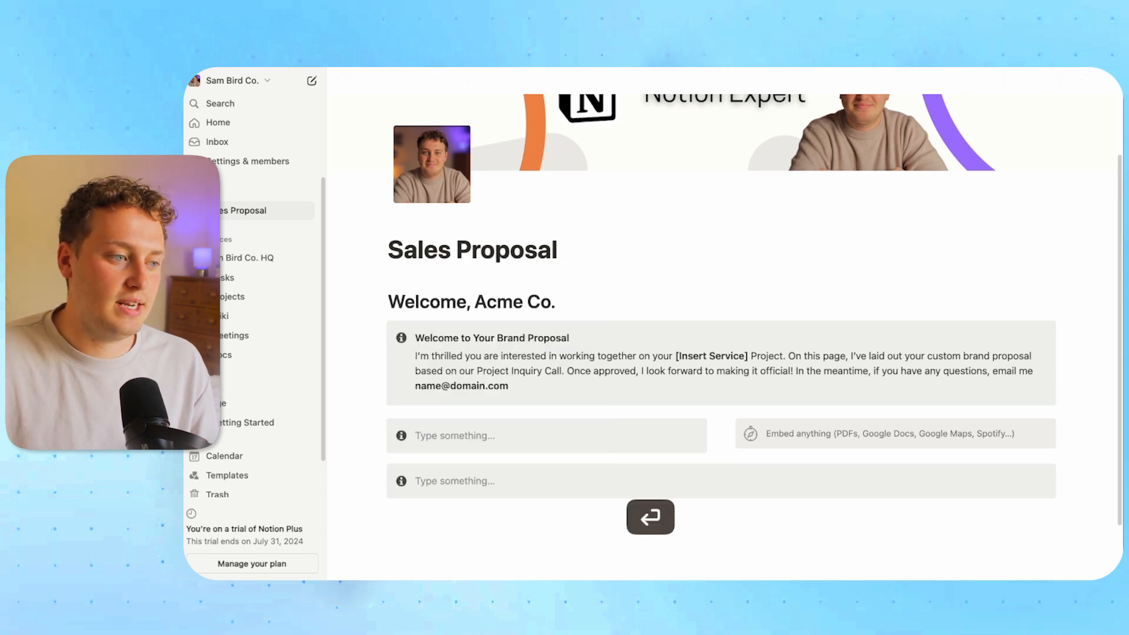
pyautogui.click(456, 523)
pyautogui.write('/embed')
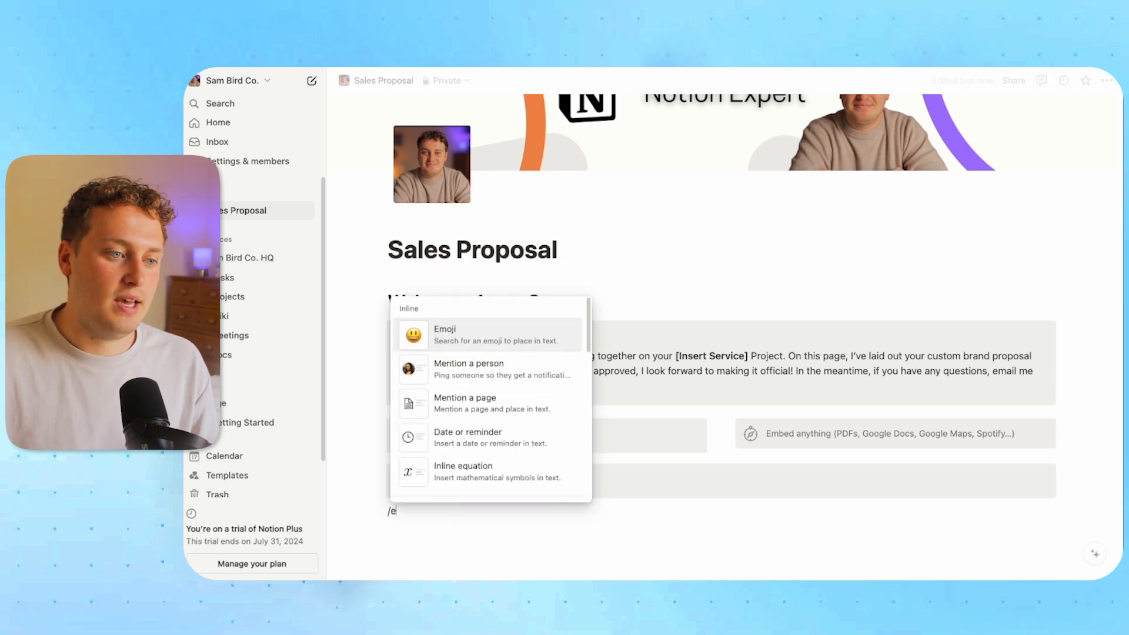
pyautogui.press('Return')
pyautogui.click(472, 522)
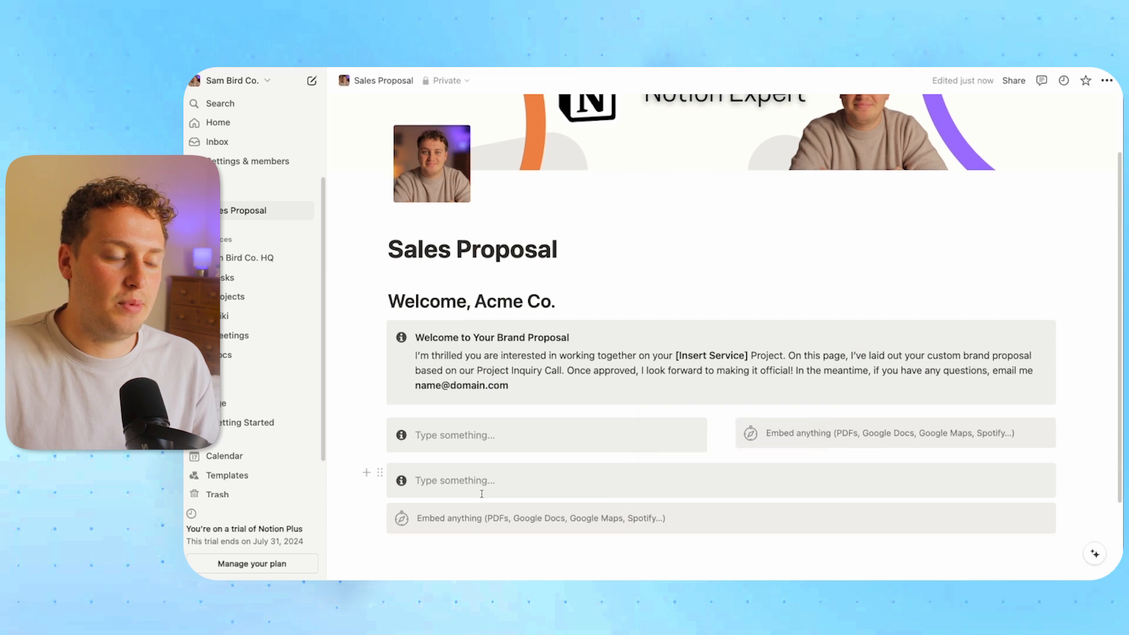
pyautogui.scroll(-2, 482, 494)
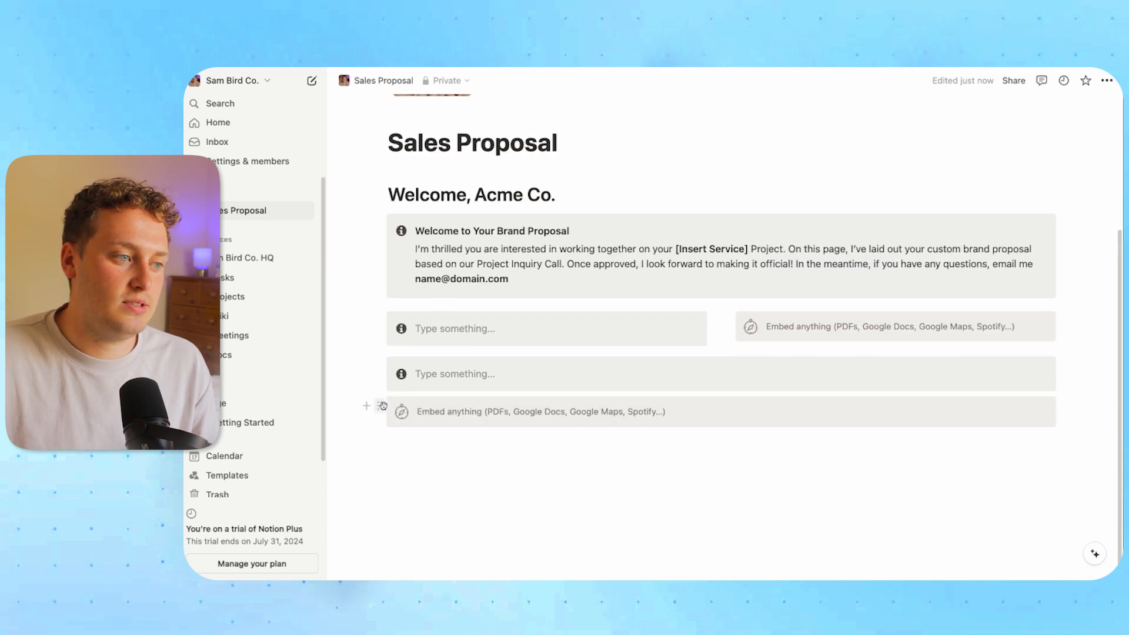
pyautogui.moveTo(382, 406); pyautogui.dragTo(1065, 373)
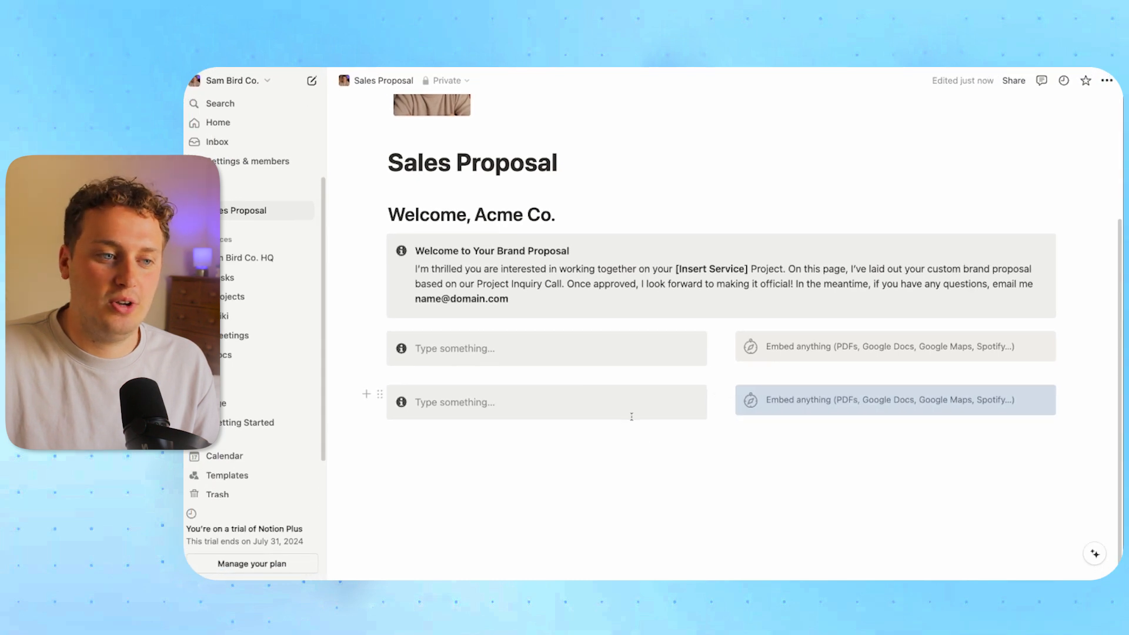
pyautogui.moveTo(1090, 462); pyautogui.dragTo(487, 403)
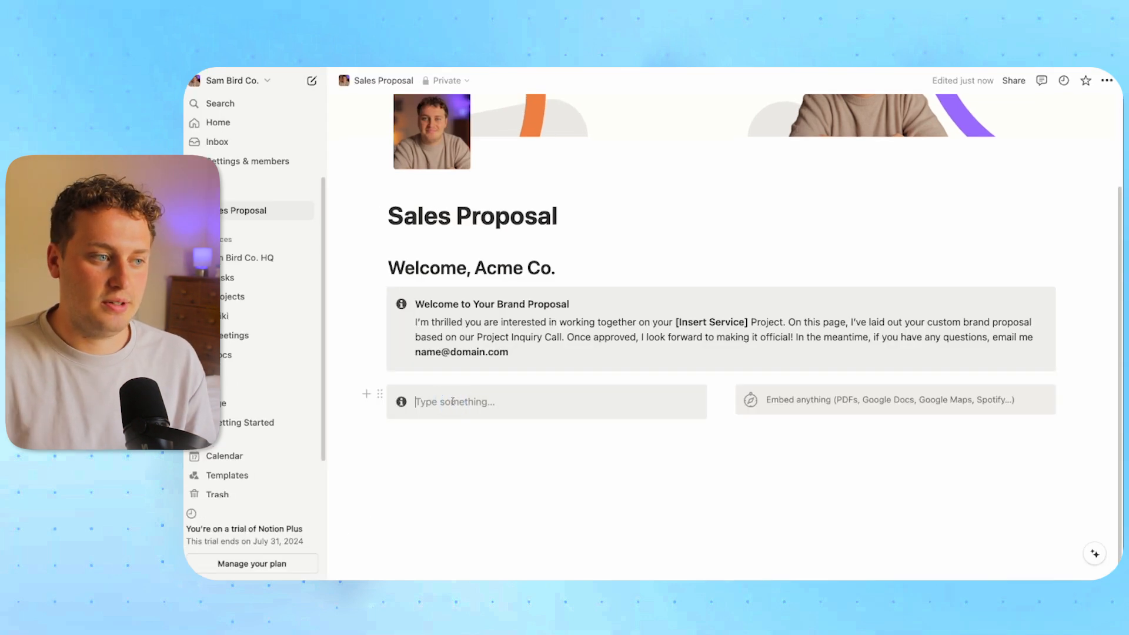
# Title the left callout 'About' in bold and move an empty line inside it
pyautogui.press('super+b')
pyautogui.write('About')
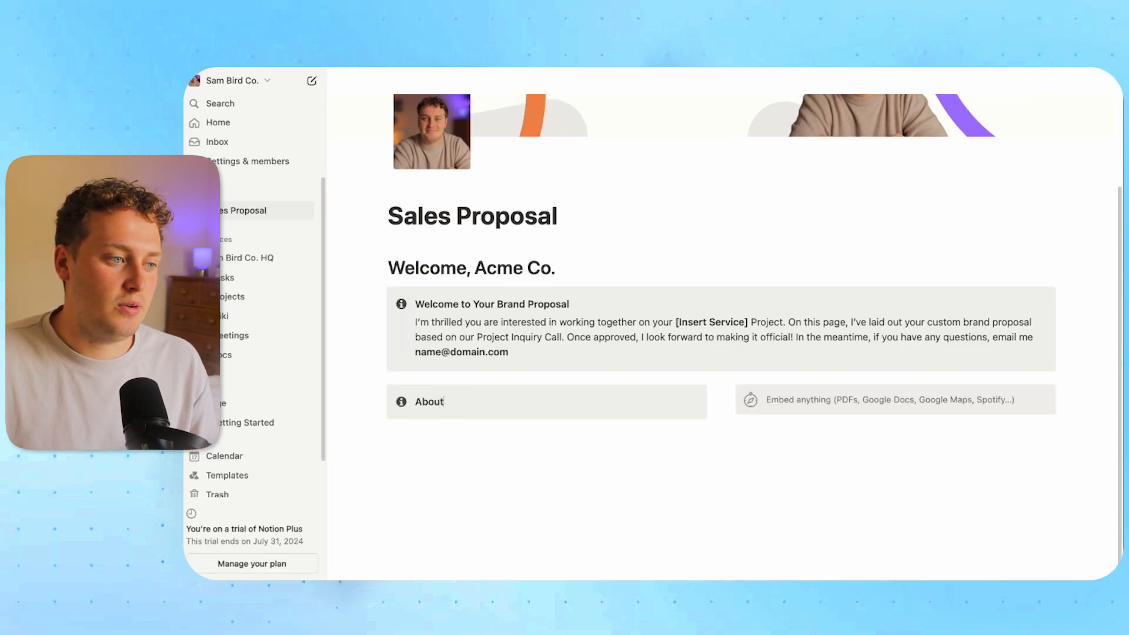
pyautogui.click(400, 428)
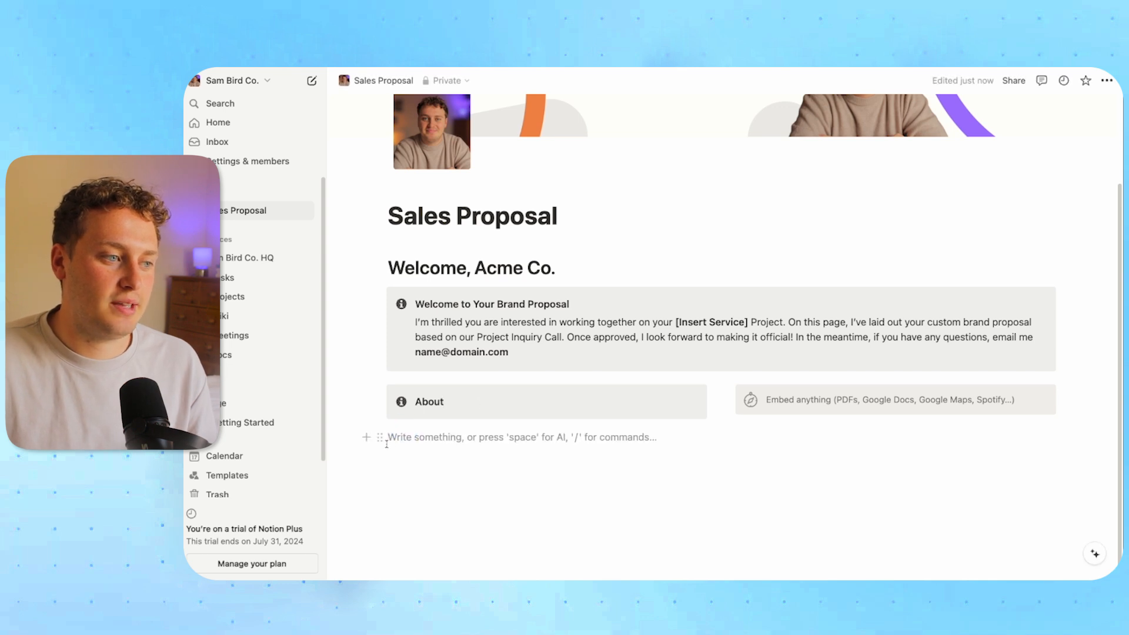
pyautogui.moveTo(379, 437); pyautogui.dragTo(410, 414)
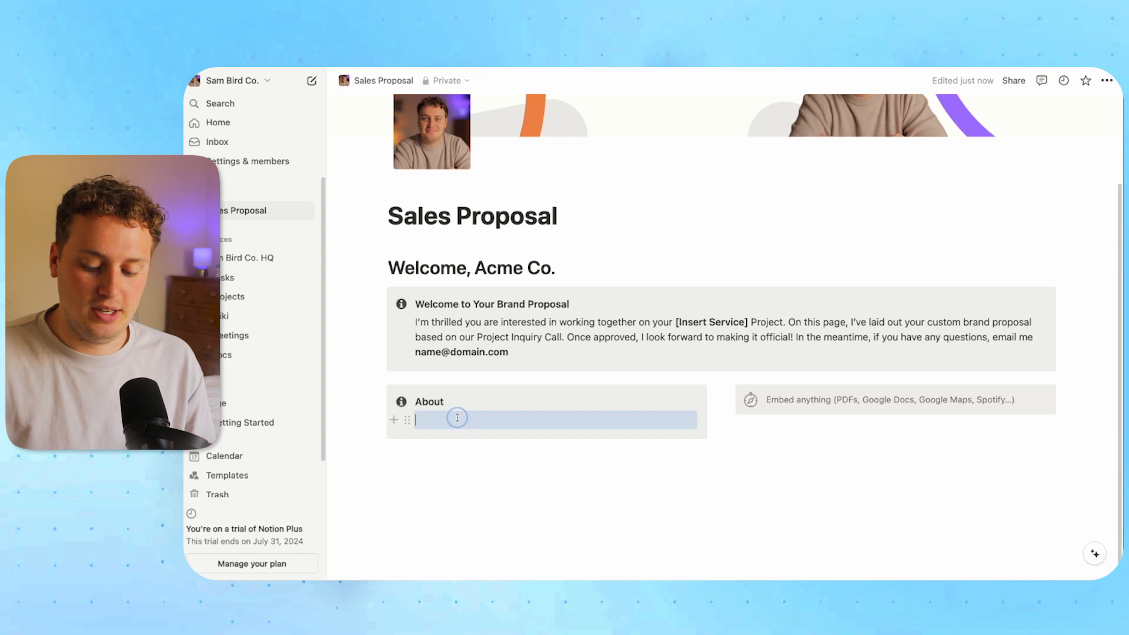
pyautogui.press('Return')
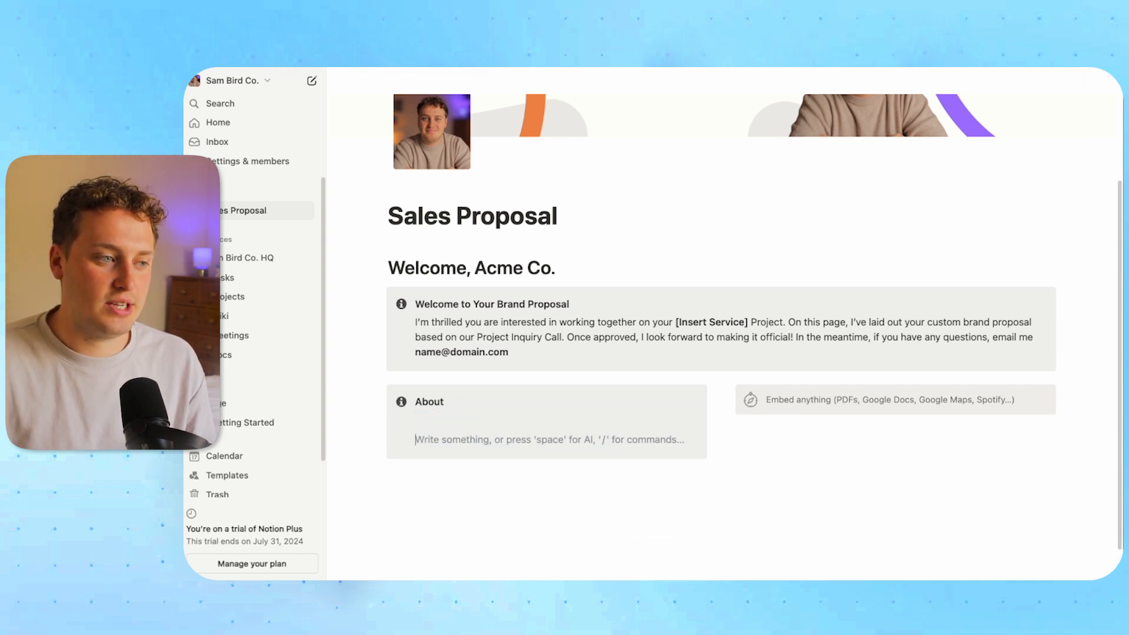
# Add a bold 'About' toggle containing 'Some info' inside the callout, then collapse it
pyautogui.write('/togg')
pyautogui.press('Return')
pyautogui.press('super+b')
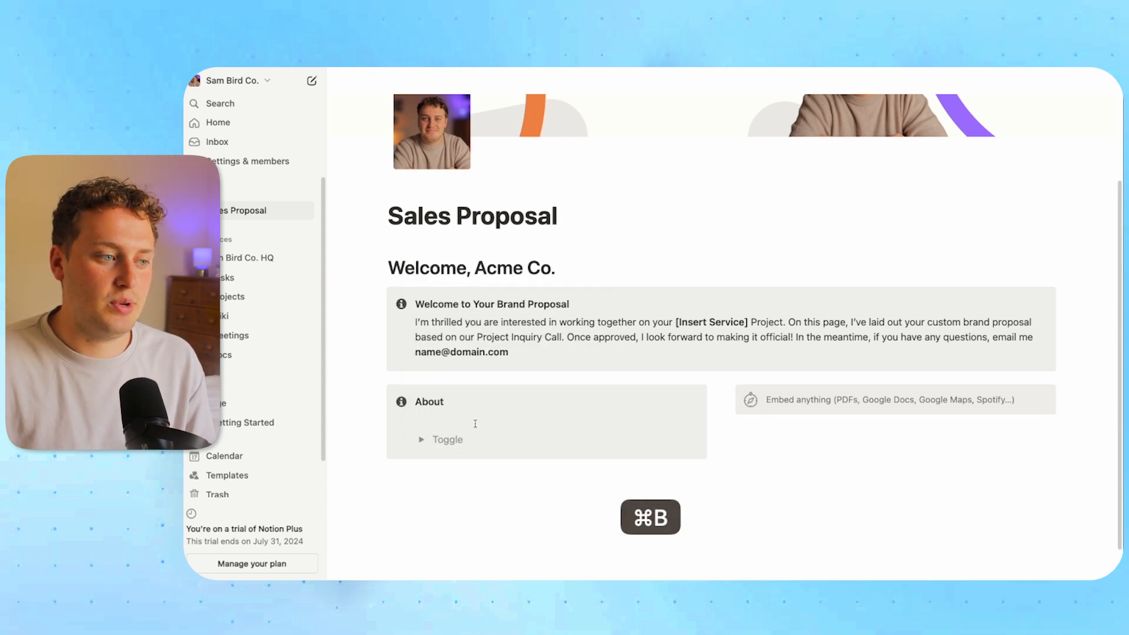
pyautogui.write('About')
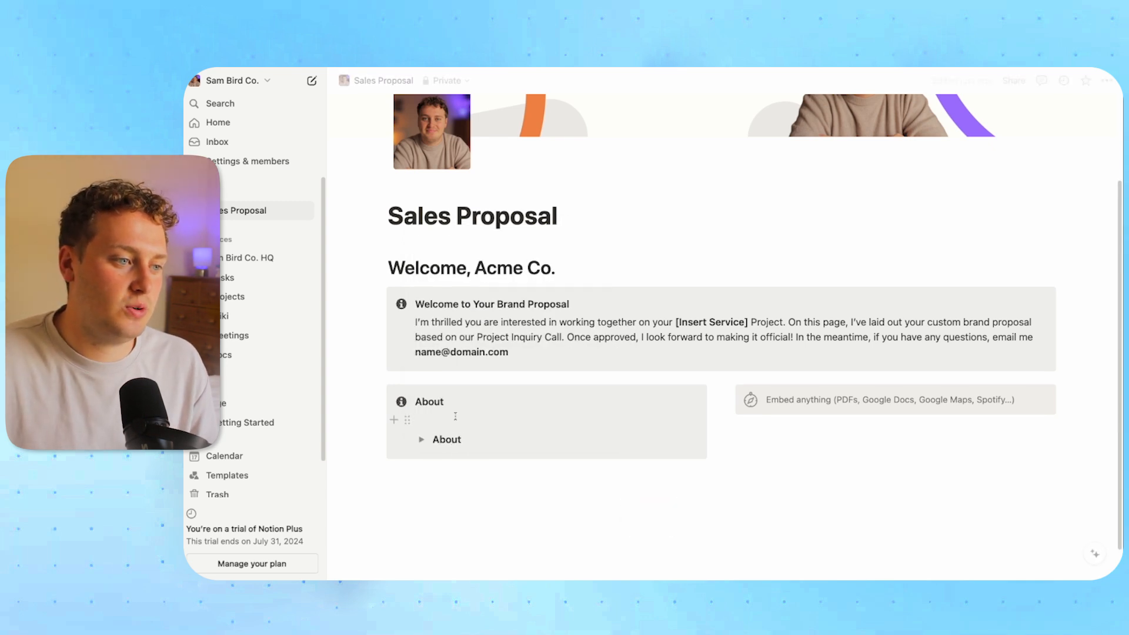
pyautogui.click(423, 443)
pyautogui.click(457, 462)
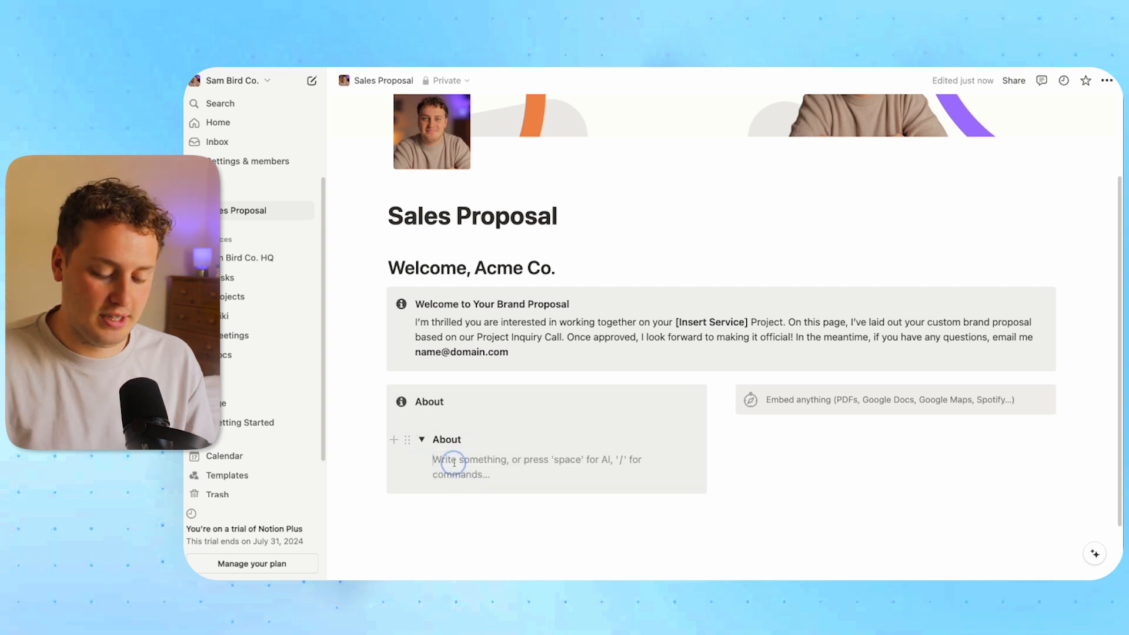
pyautogui.write('Some')
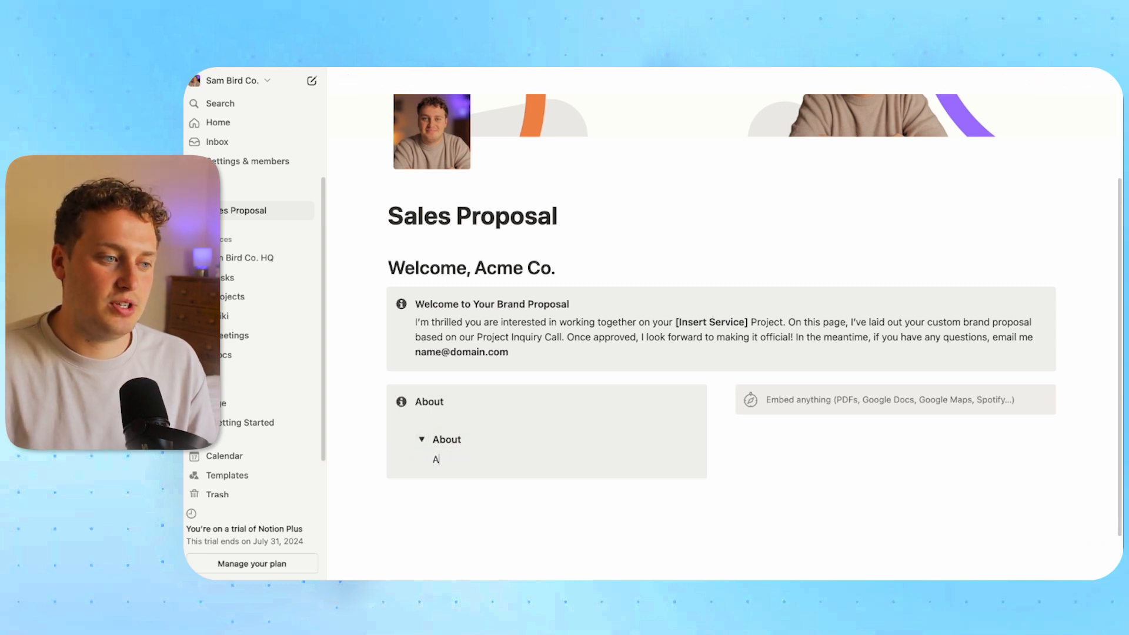
pyautogui.write(' info')
pyautogui.click(421, 440)
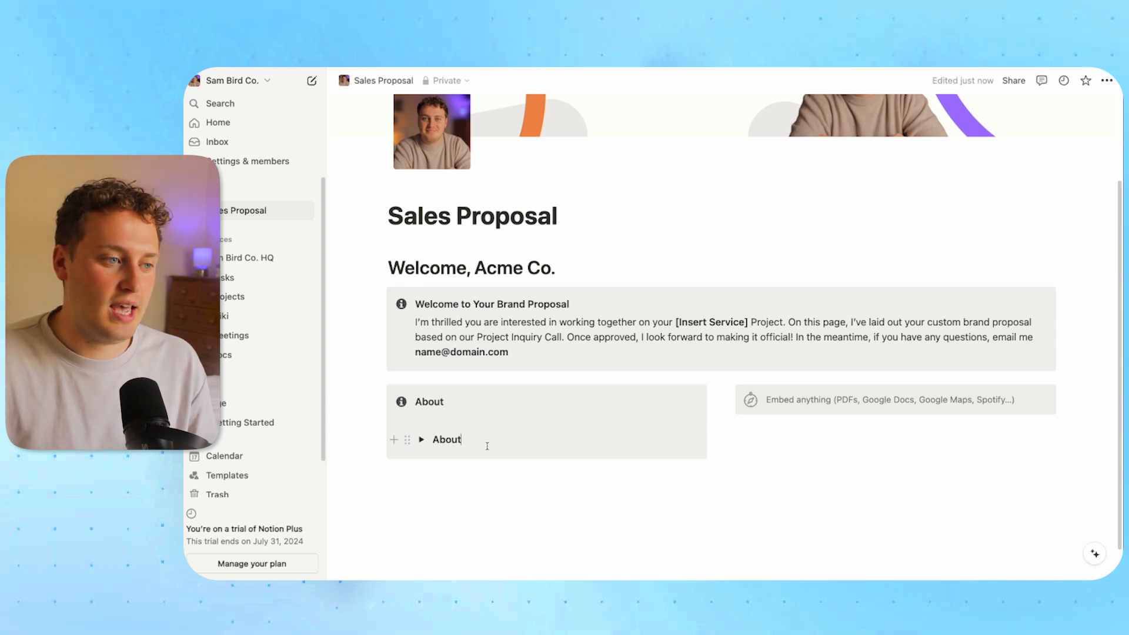
# Add a divider below the About toggle, followed by another empty toggle
pyautogui.press('Return')
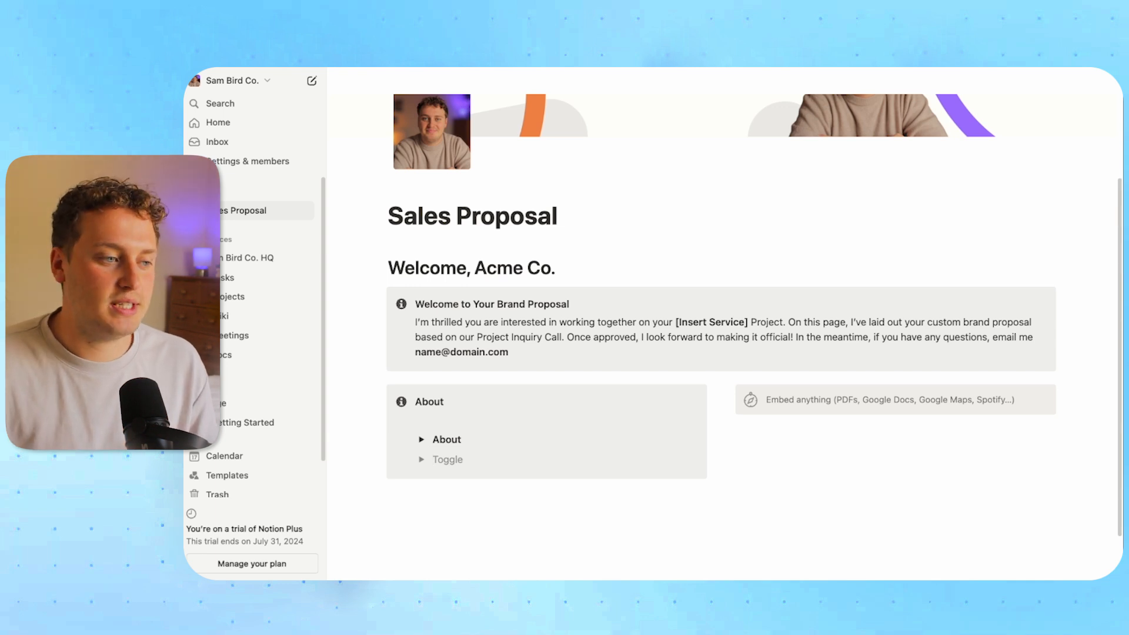
pyautogui.press('BackSpace')
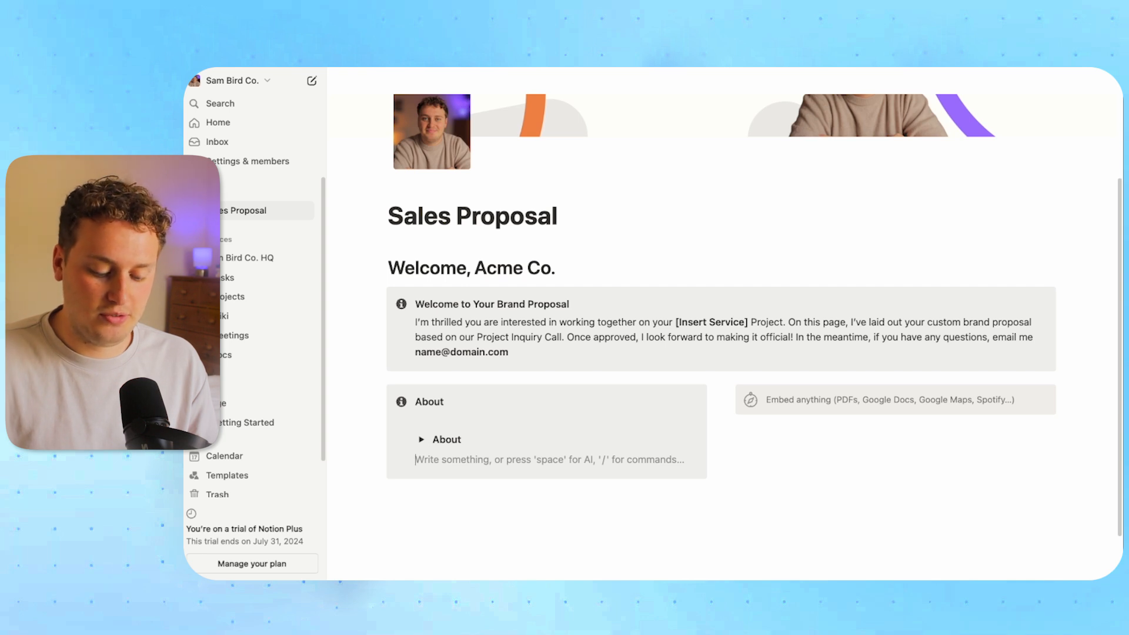
pyautogui.write('/divi')
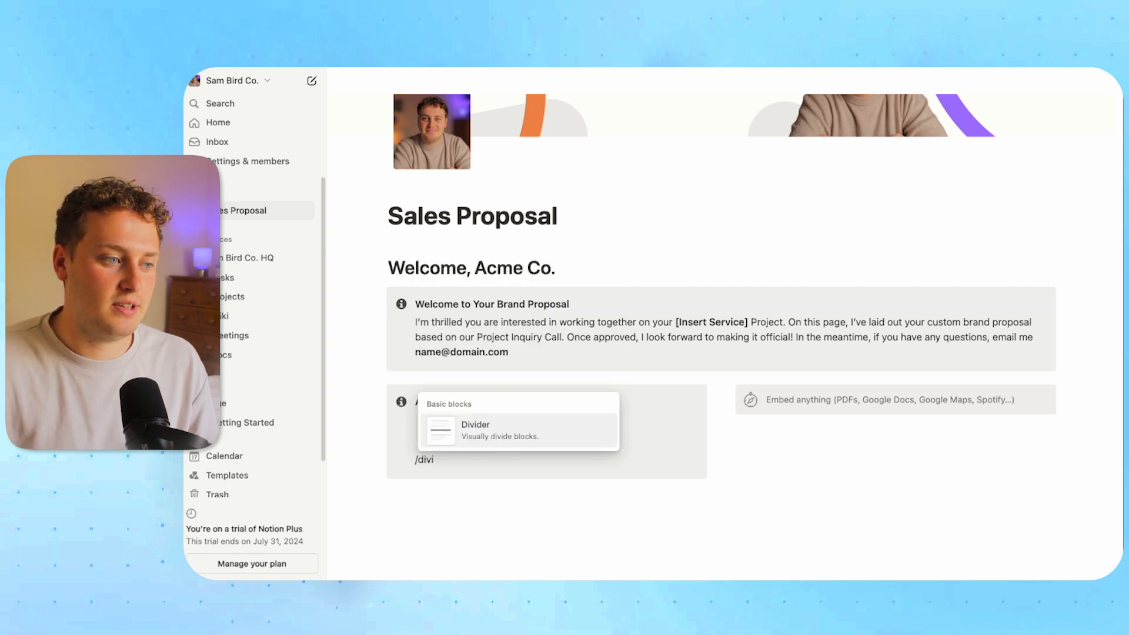
pyautogui.press('Return')
pyautogui.press('BackSpace')
pyautogui.press('BackSpace')
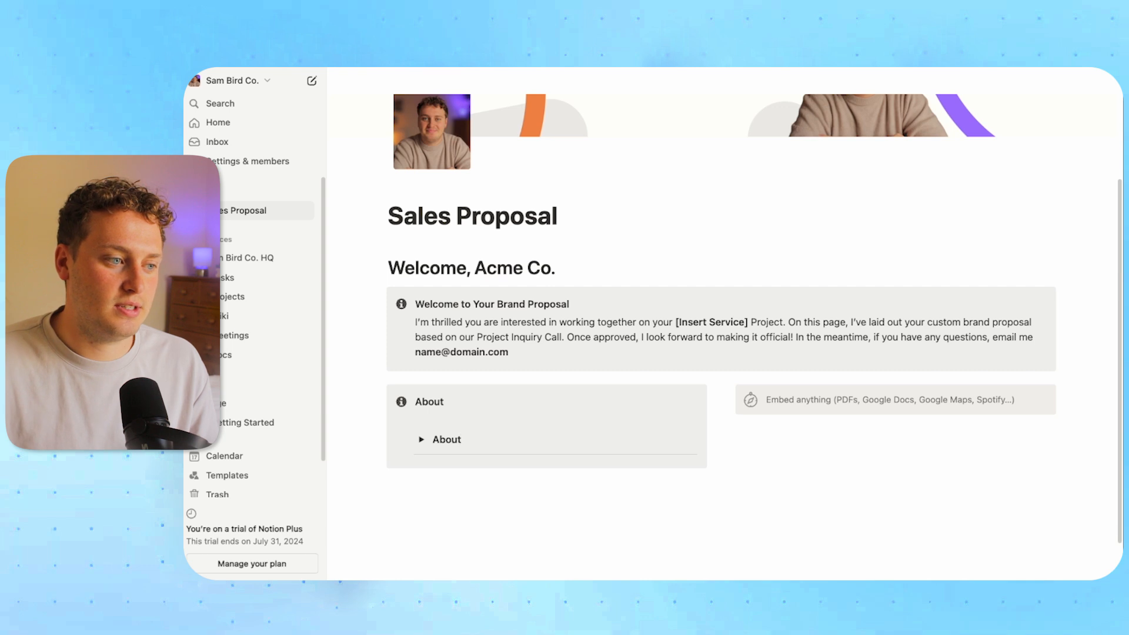
pyautogui.click(409, 456)
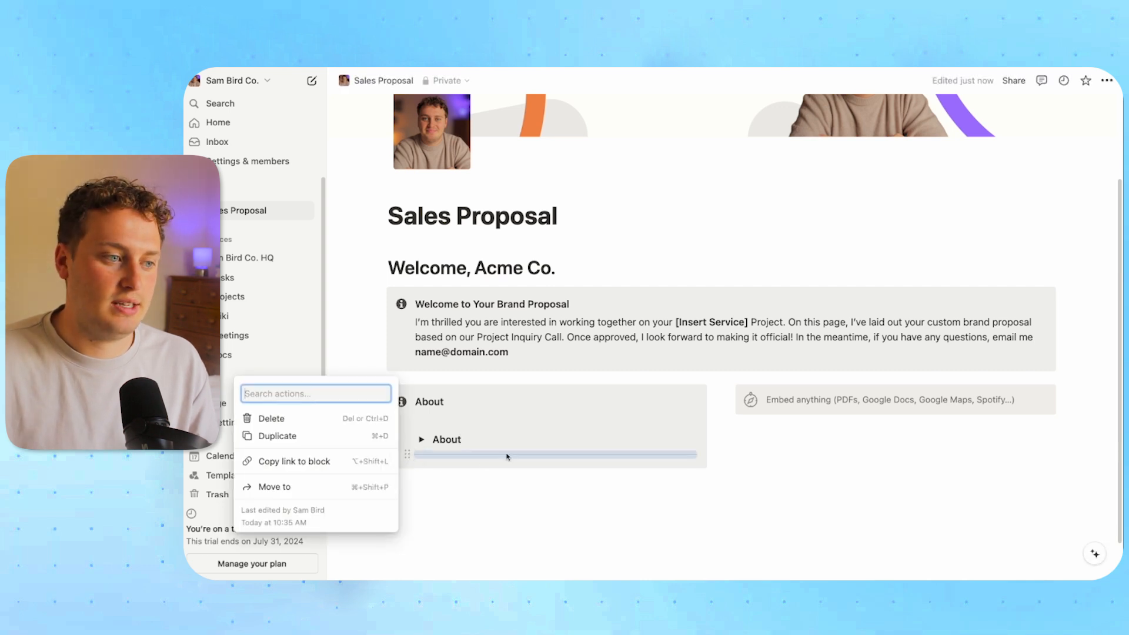
pyautogui.press('Delete')
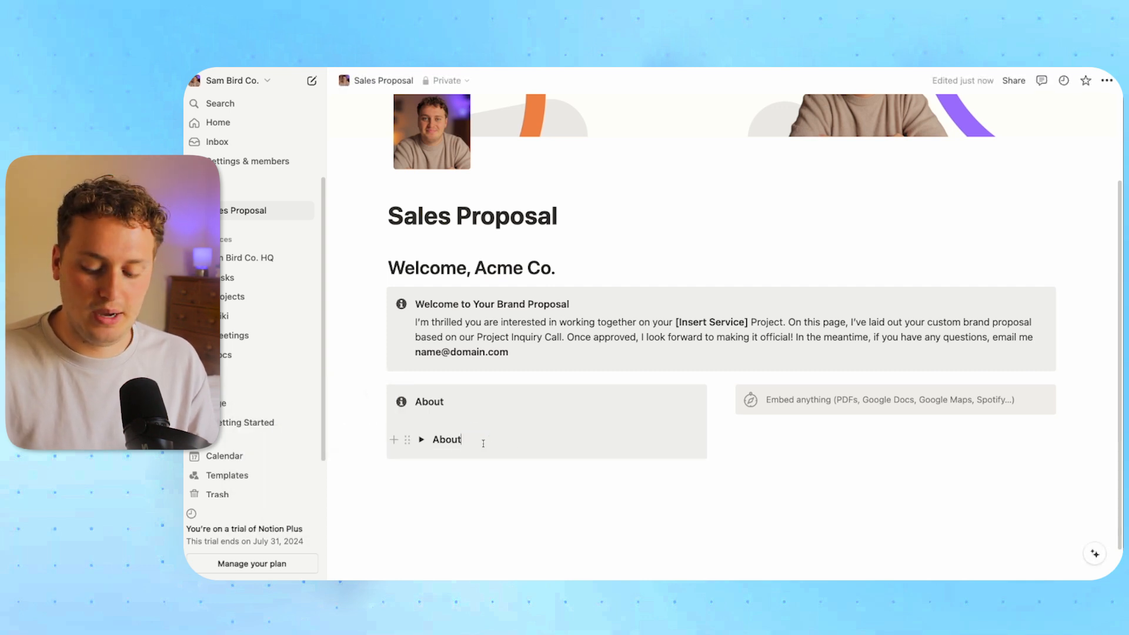
pyautogui.press('Return')
pyautogui.press('Return')
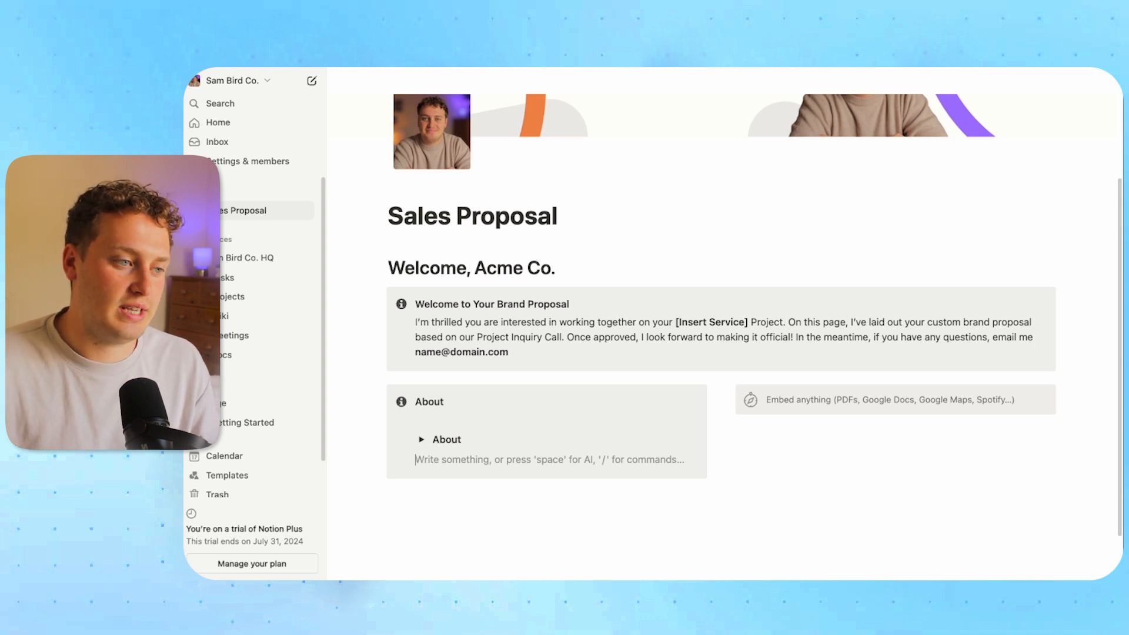
pyautogui.write('---')
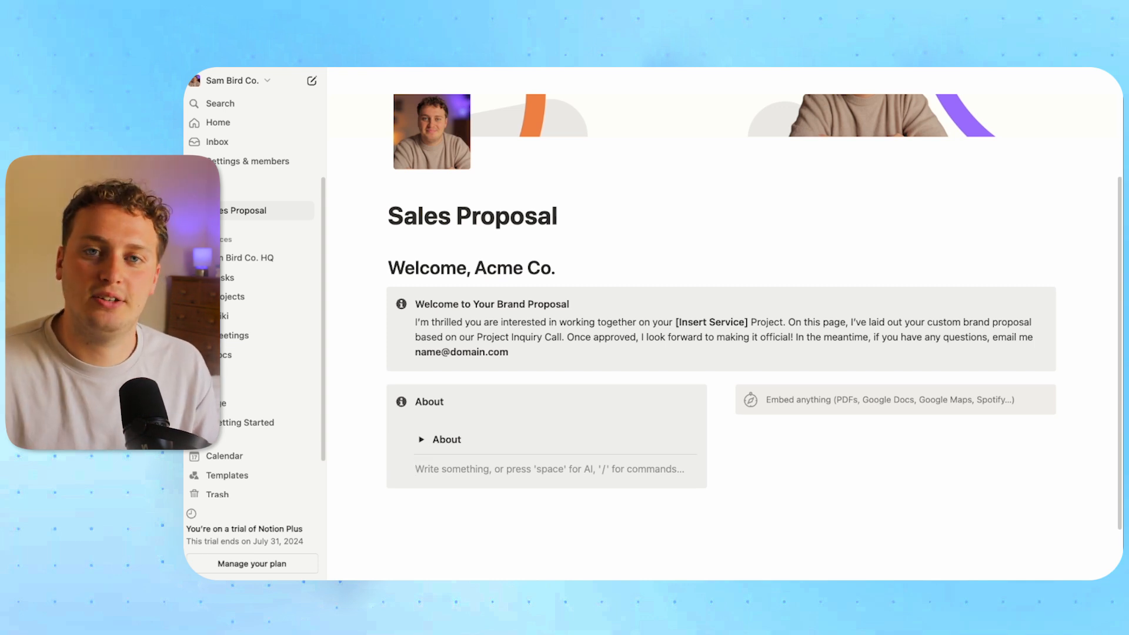
pyautogui.write('/tog')
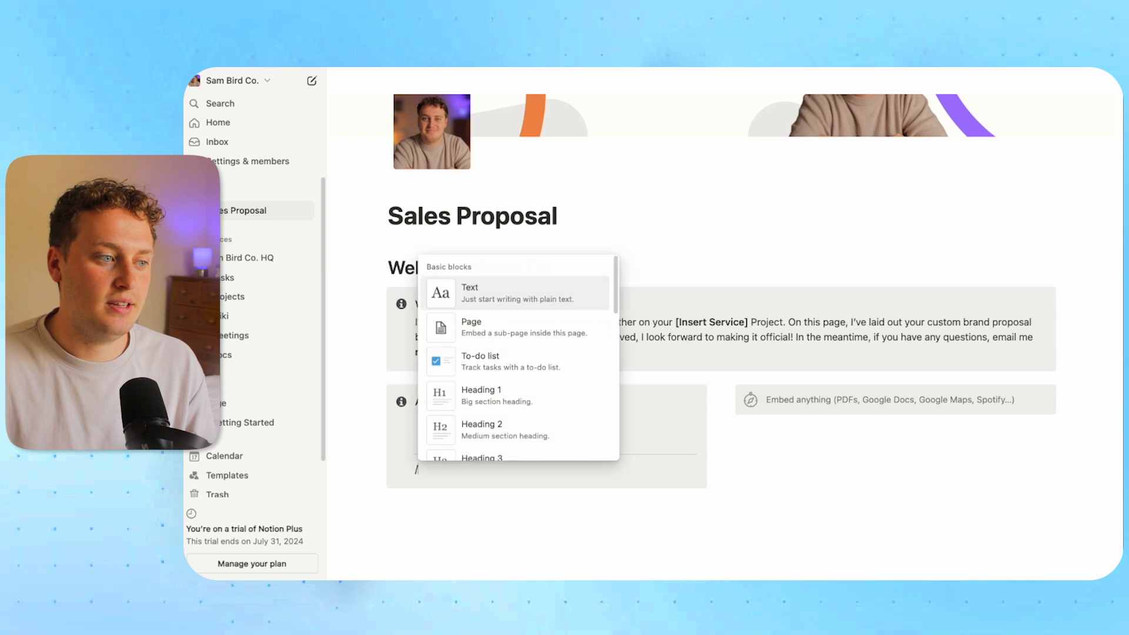
pyautogui.press('Return')
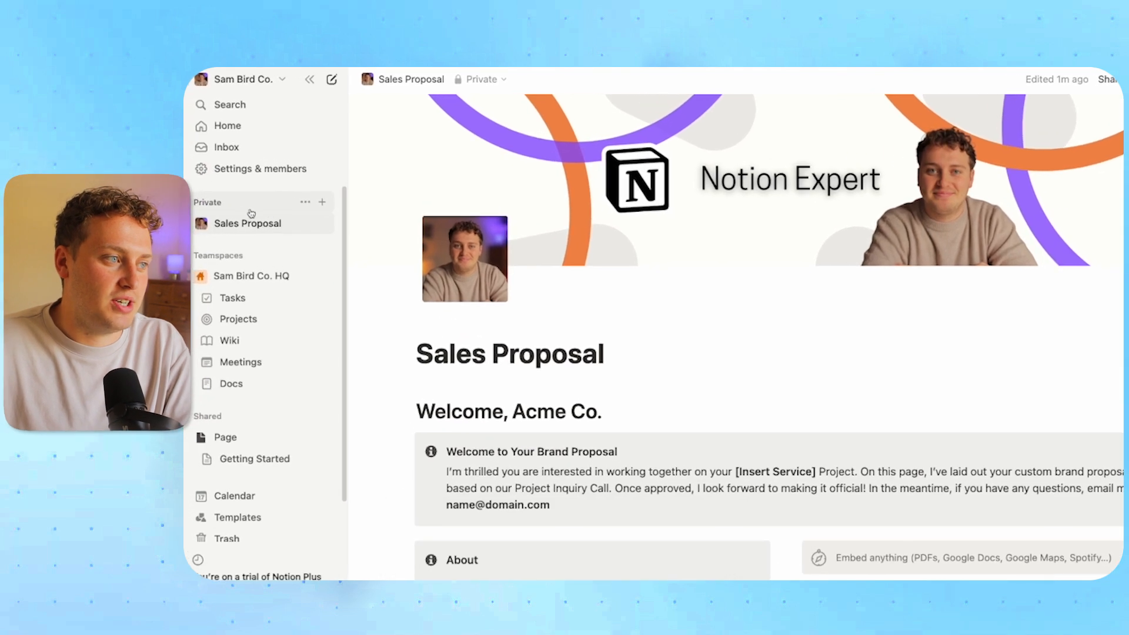
# Create a new private page titled 'Database'
pyautogui.click(323, 203)
pyautogui.click(623, 191)
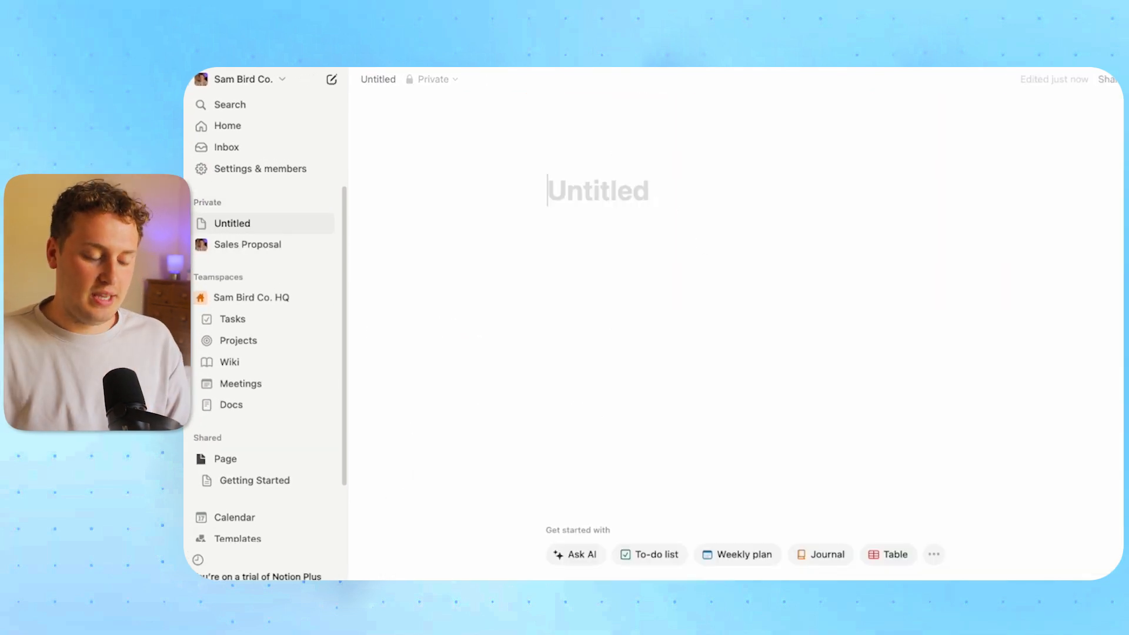
pyautogui.write('Database')
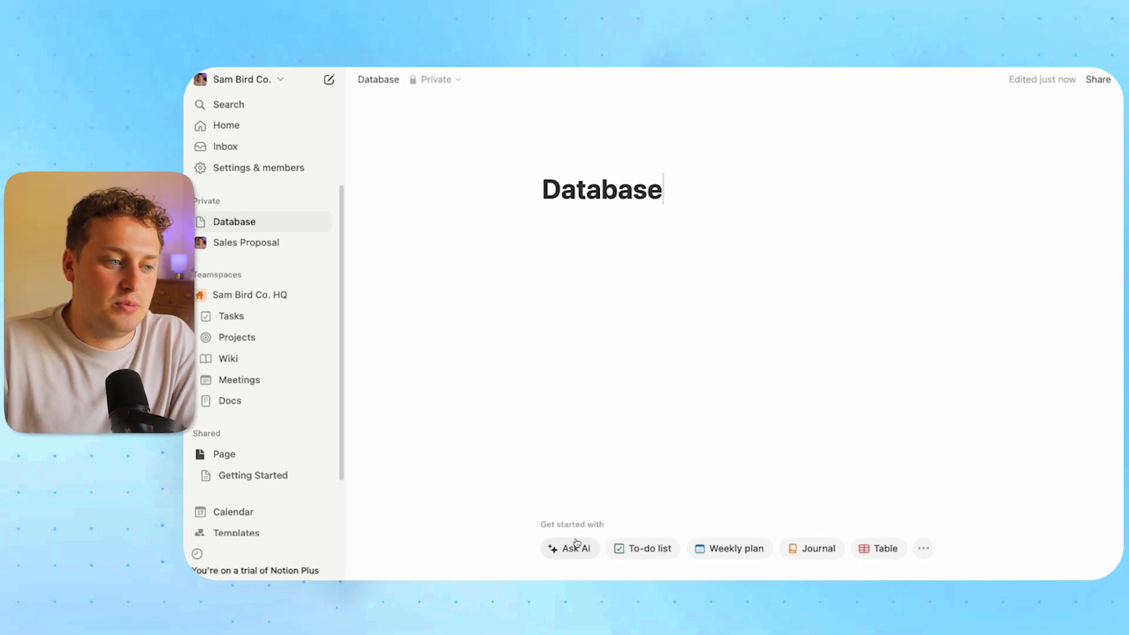
pyautogui.click(524, 210)
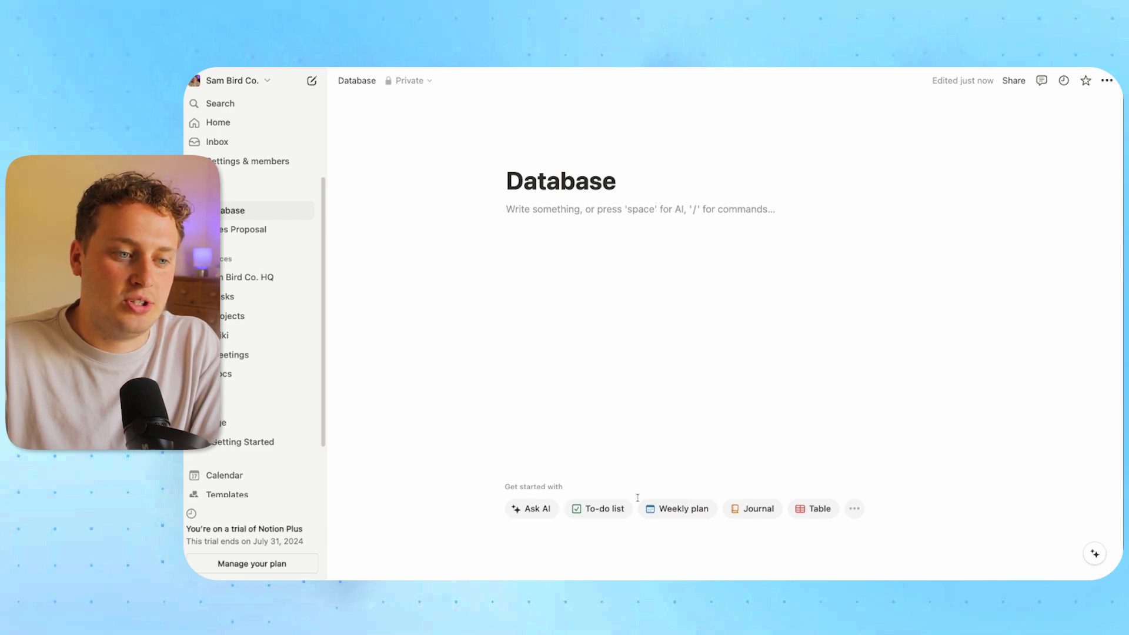
# Turn the Database page into a new blank table with Name and Tags columns
pyautogui.click(813, 510)
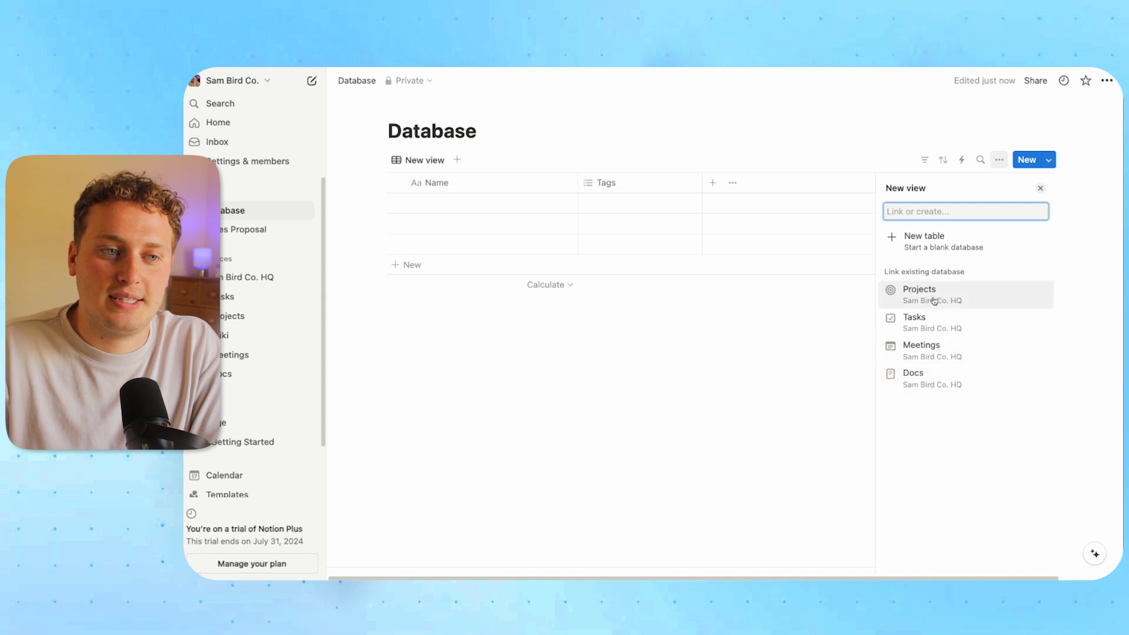
pyautogui.click(918, 239)
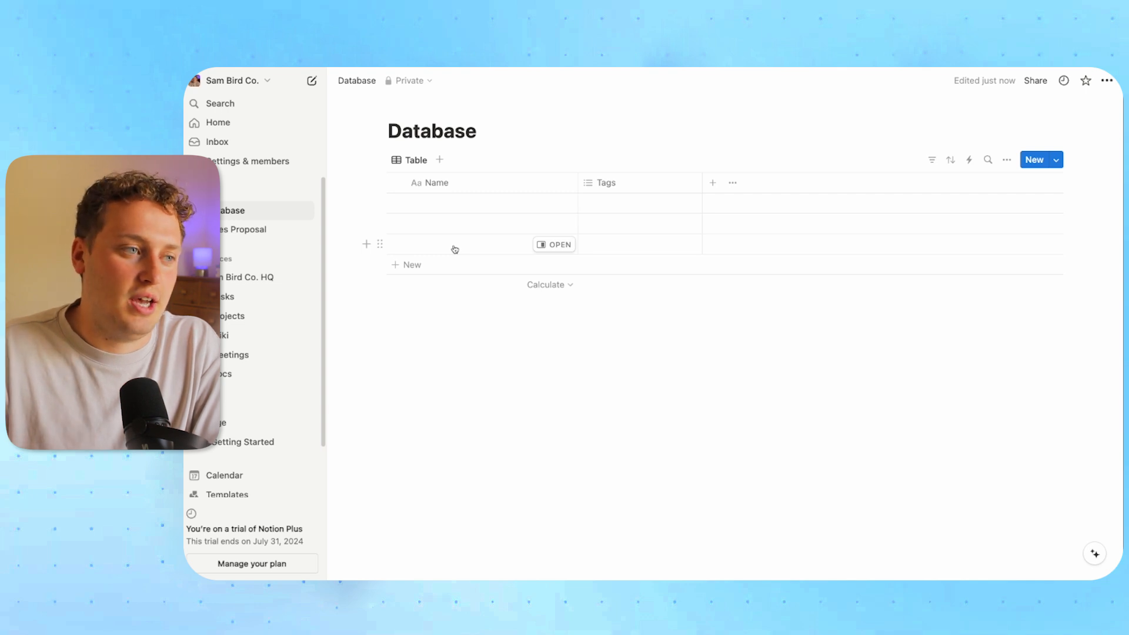
pyautogui.click(429, 351)
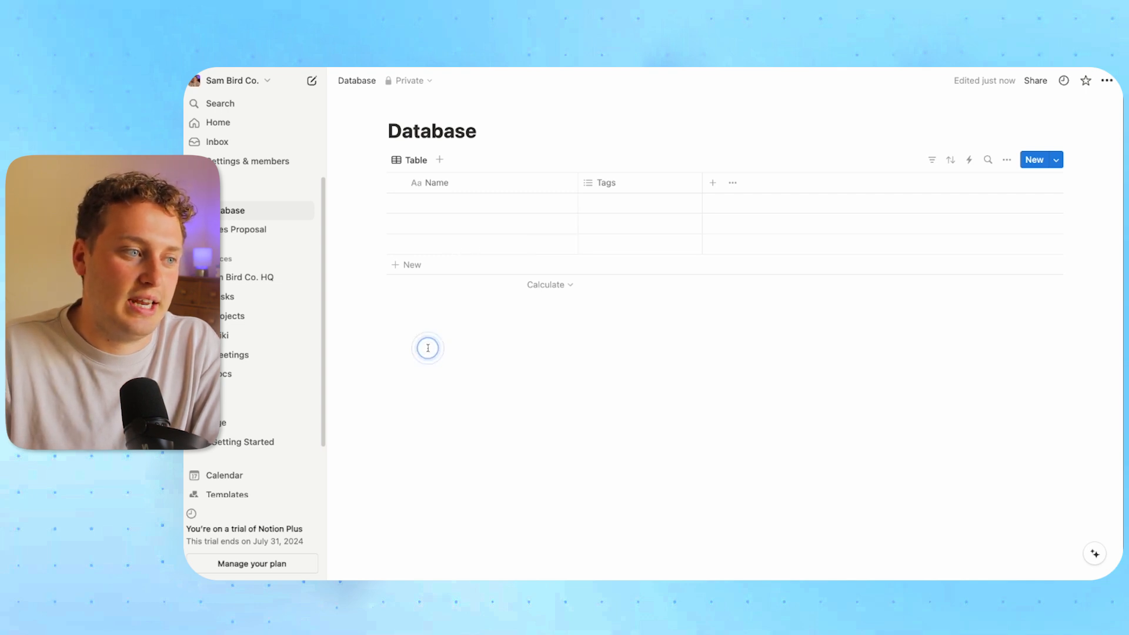
pyautogui.click(429, 349)
pyautogui.click(428, 336)
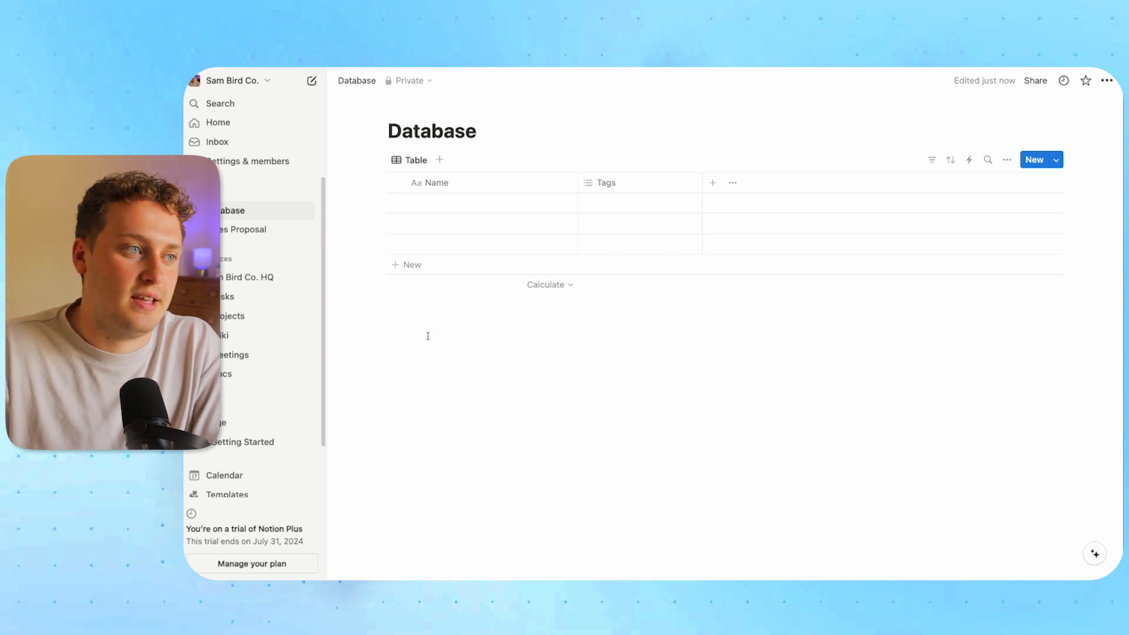
pyautogui.click(558, 107)
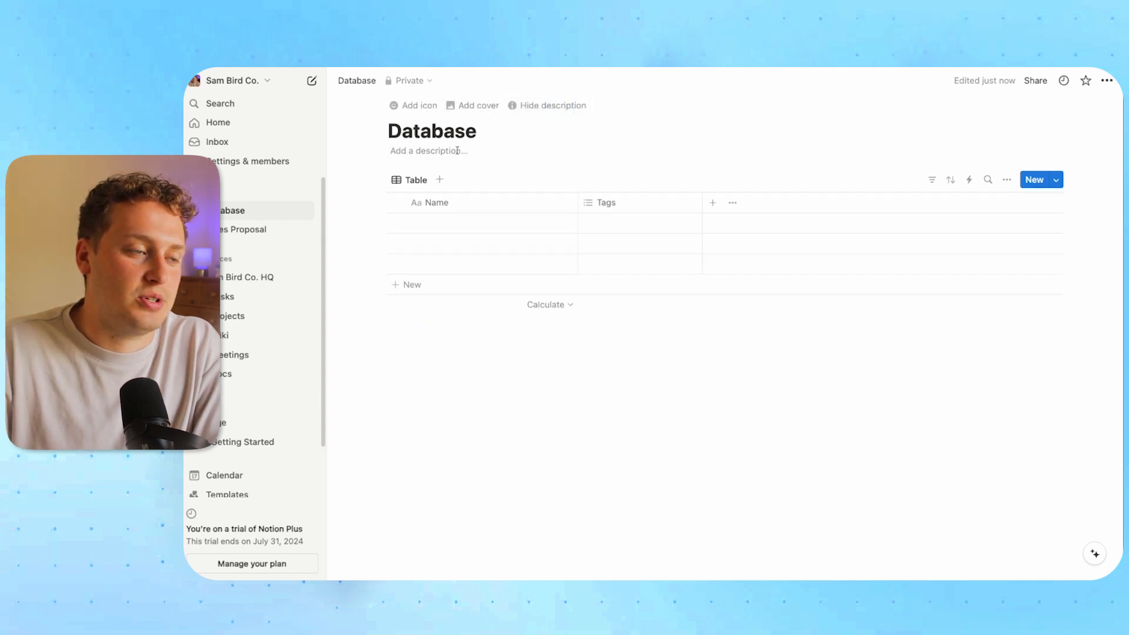
pyautogui.click(414, 105)
pyautogui.click(634, 403)
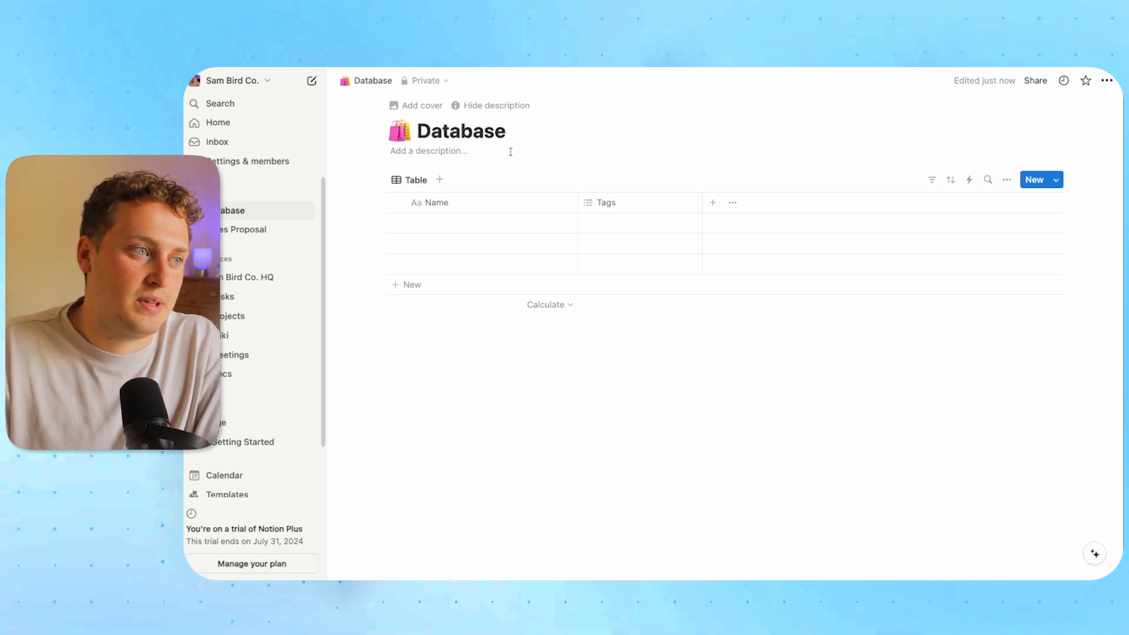
pyautogui.click(460, 156)
pyautogui.write('This ')
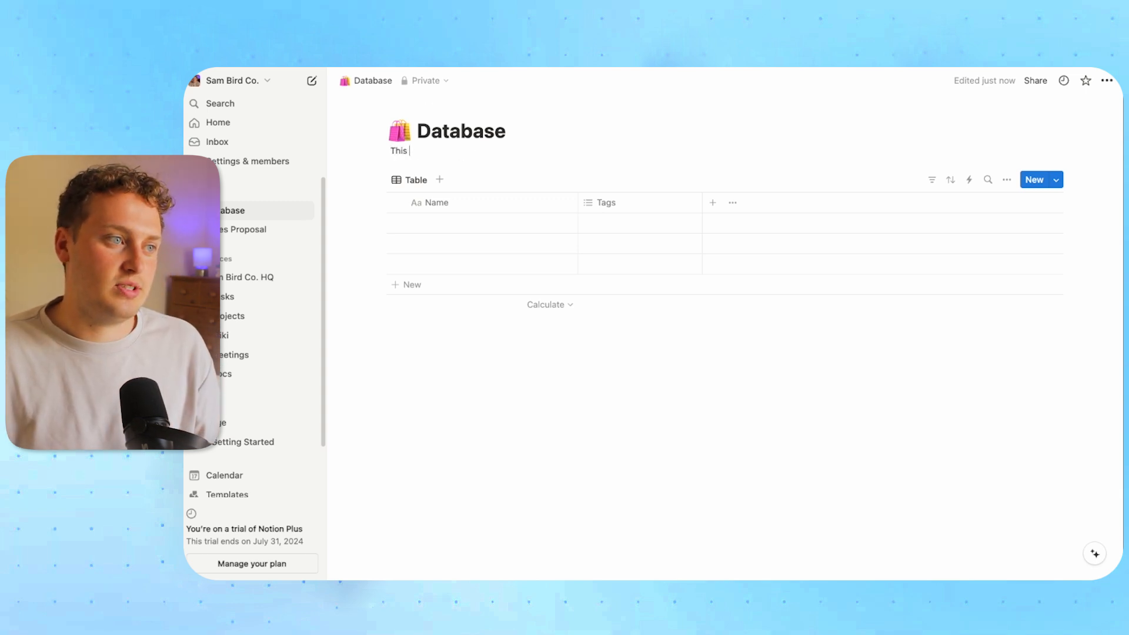
pyautogui.write('is a database')
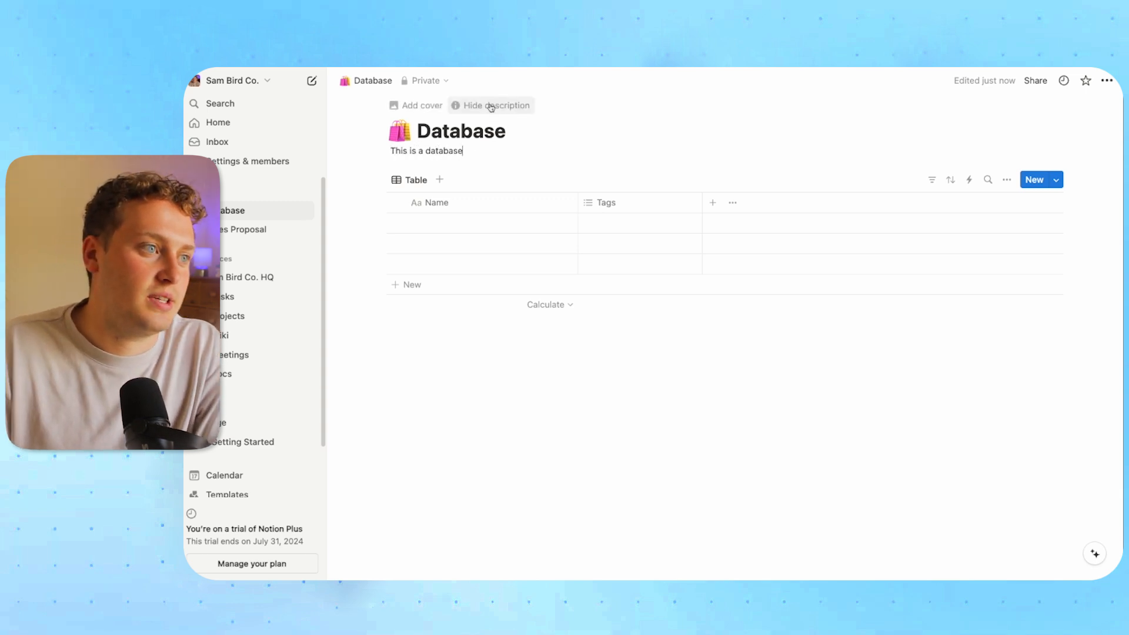
pyautogui.click(415, 105)
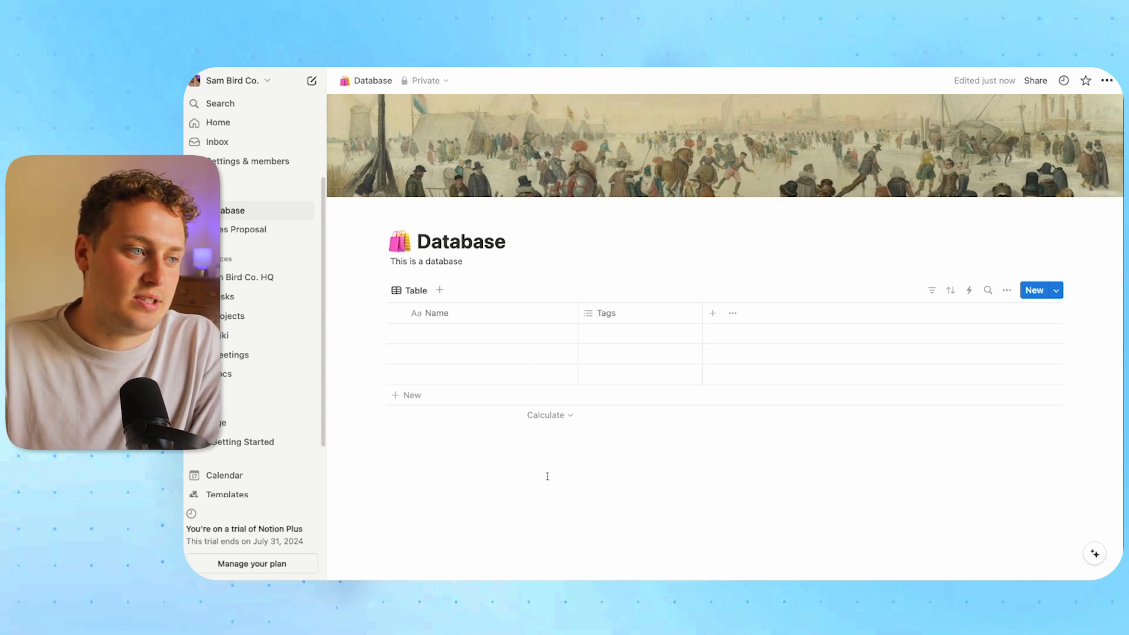
pyautogui.click(608, 315)
pyautogui.click(631, 279)
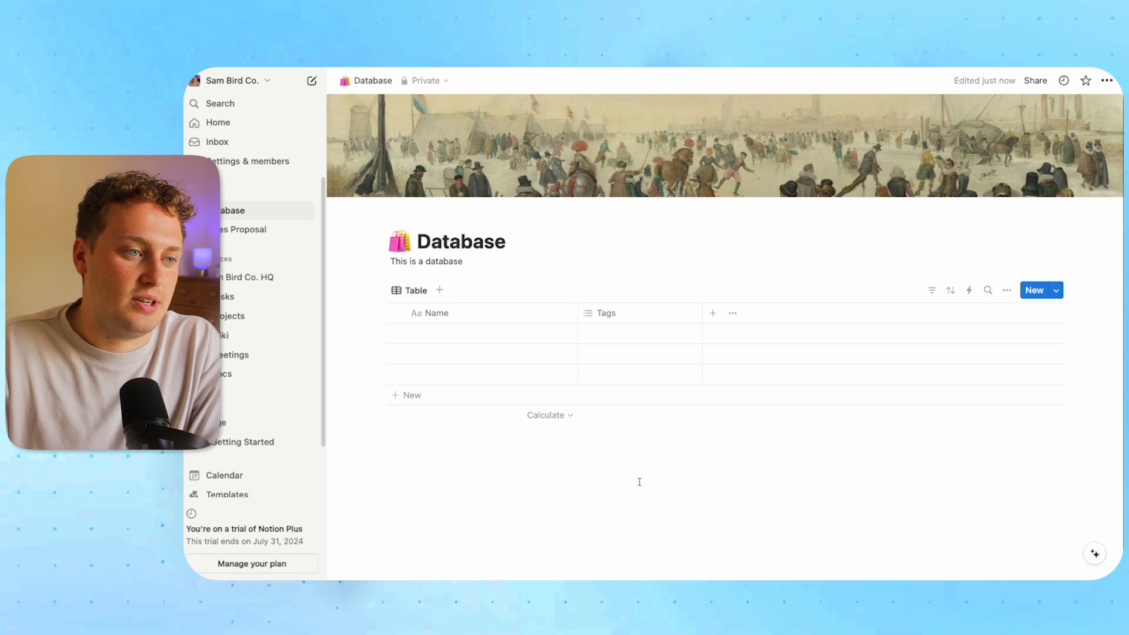
# Change the Tags property type to Checkbox
pyautogui.click(623, 338)
pyautogui.click(617, 320)
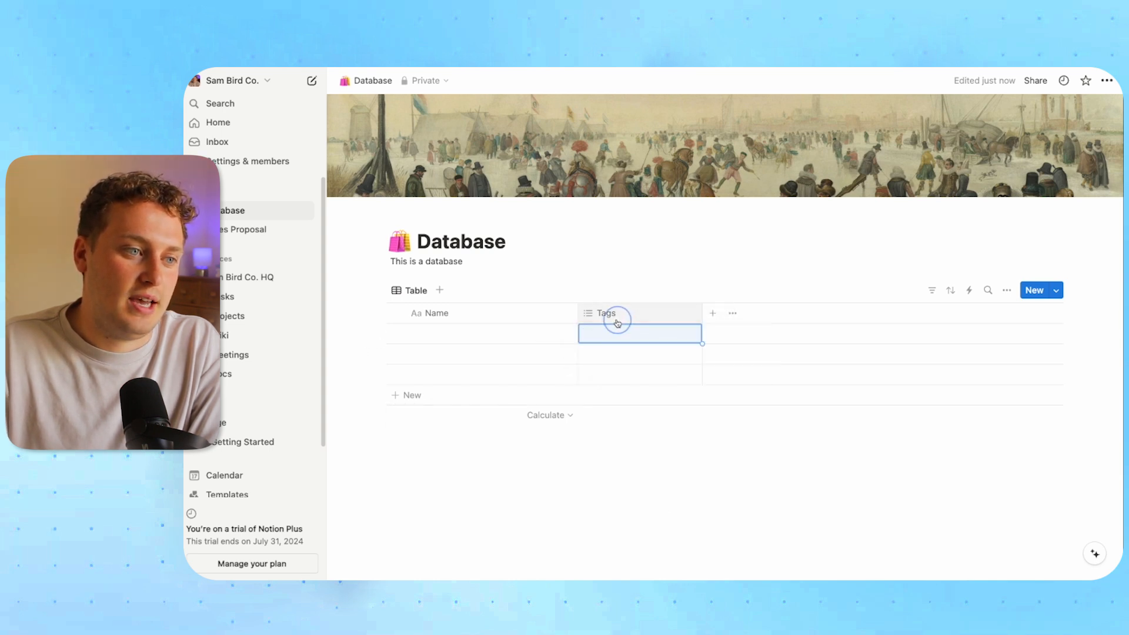
pyautogui.click(615, 317)
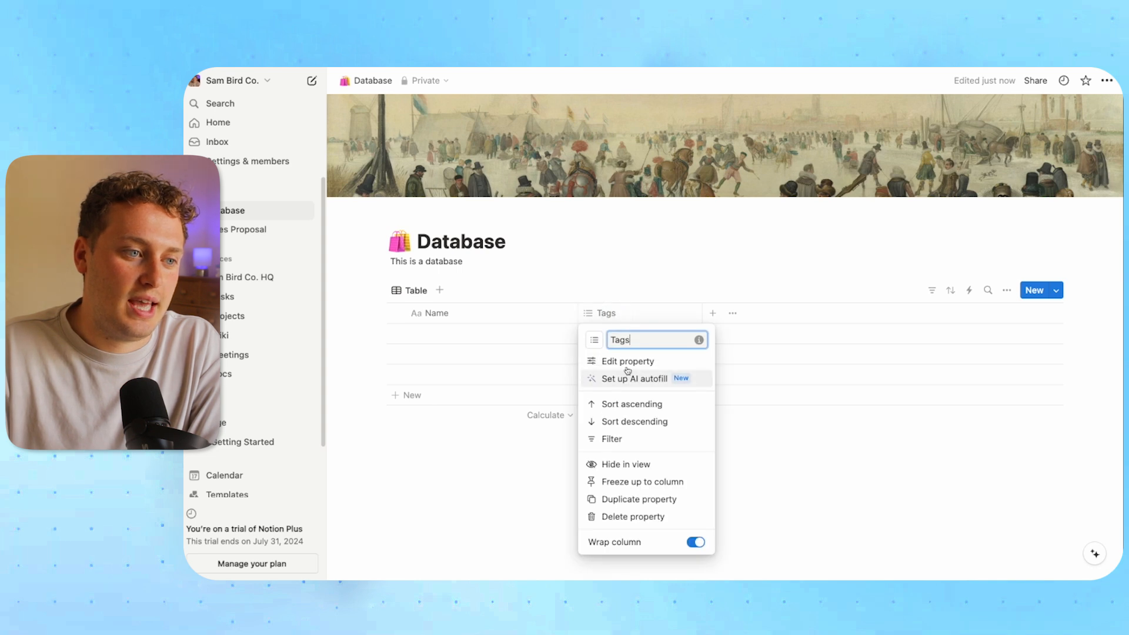
pyautogui.click(596, 361)
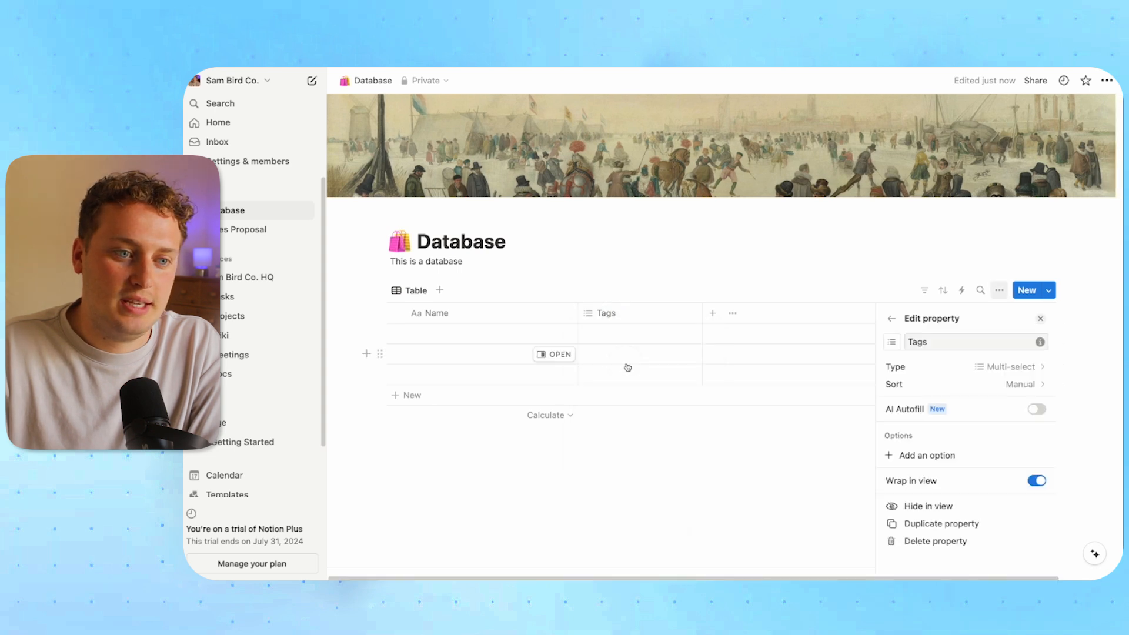
pyautogui.click(942, 368)
pyautogui.scroll(-5, 950, 405)
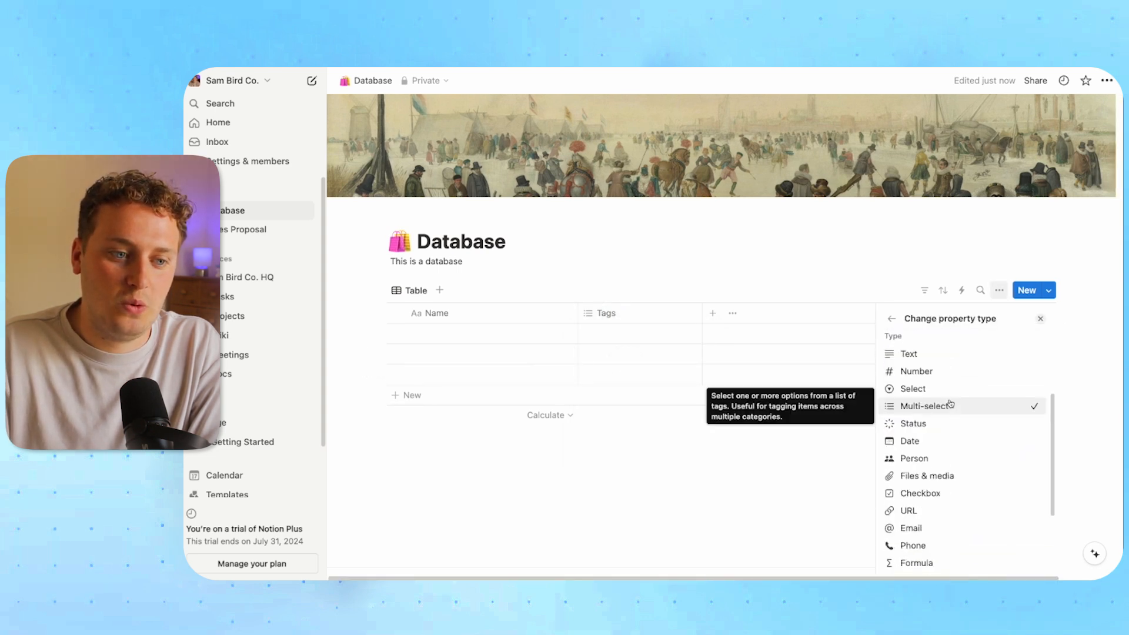
pyautogui.scroll(5, 951, 403)
pyautogui.scroll(-4, 950, 403)
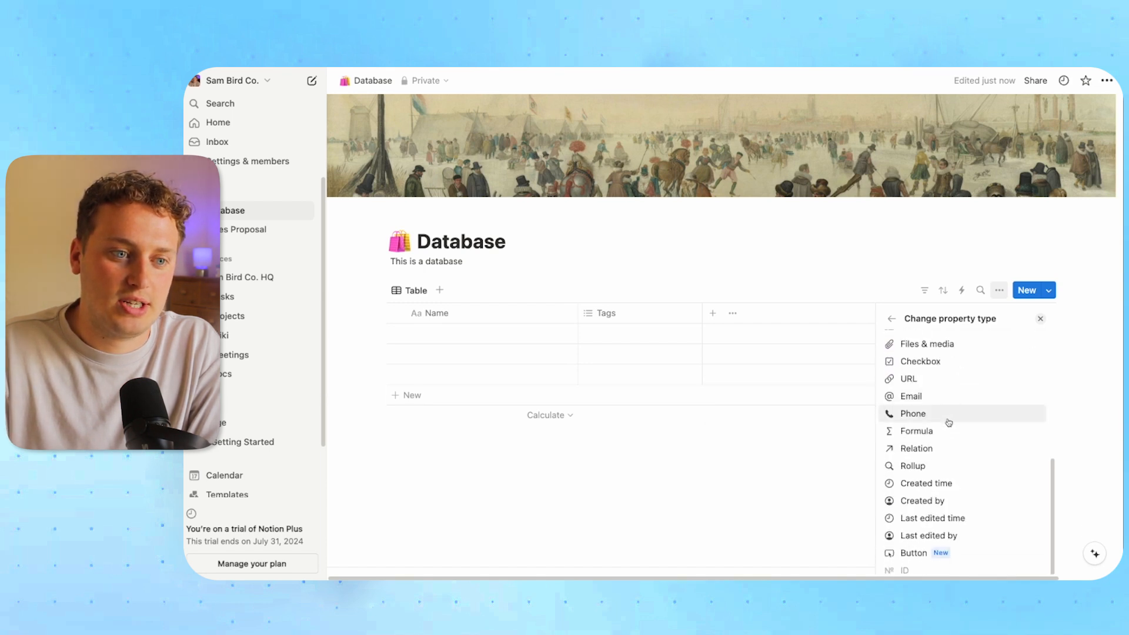
pyautogui.click(917, 361)
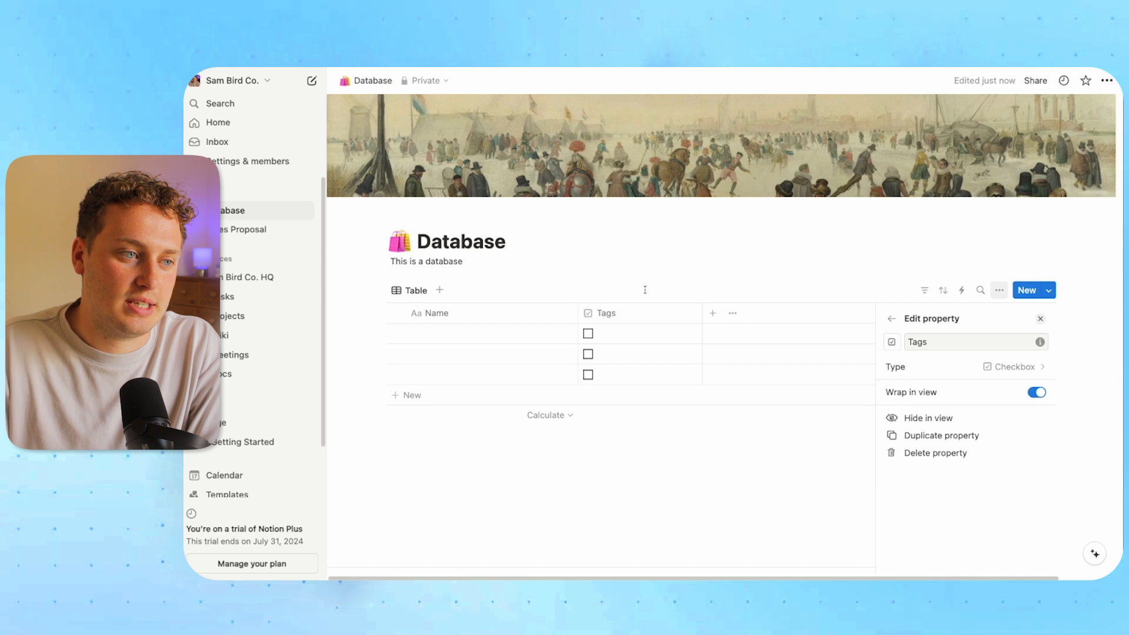
pyautogui.press('Escape')
# Rename the checkbox column to 'Done' and narrow it
pyautogui.click(607, 314)
pyautogui.press('super+a')
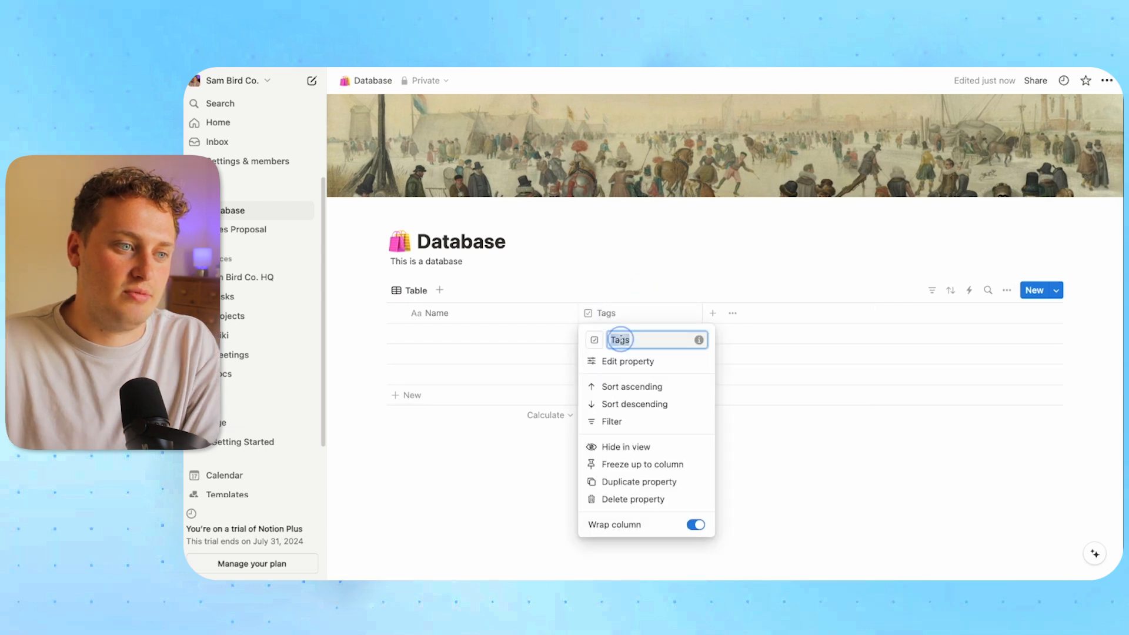
pyautogui.write('Done')
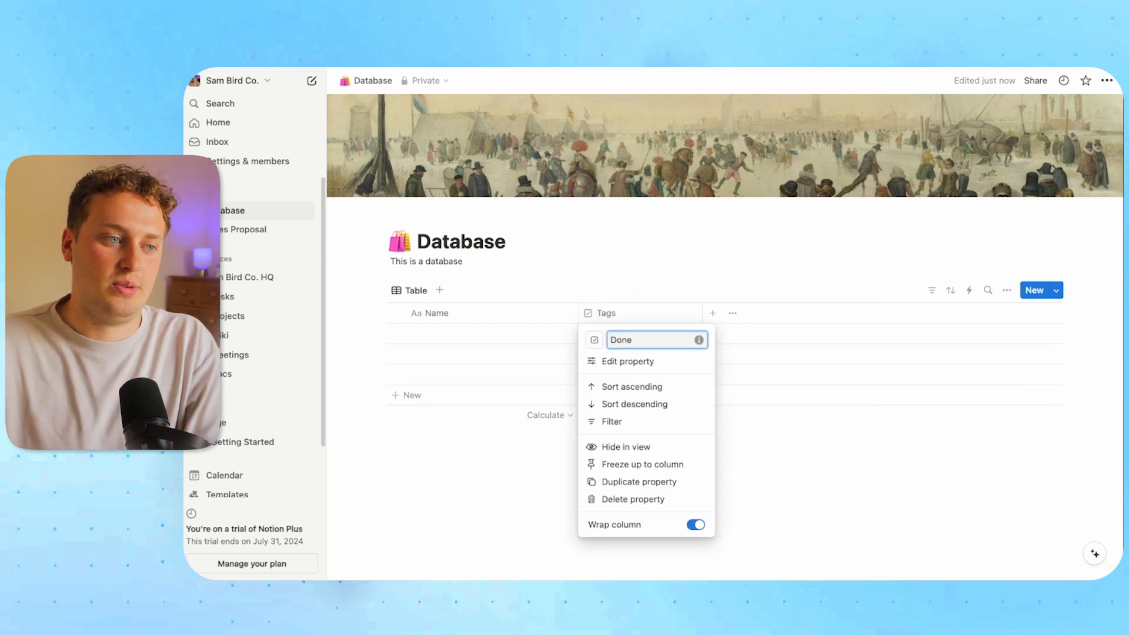
pyautogui.press('Return')
pyautogui.moveTo(702, 316); pyautogui.dragTo(635, 322)
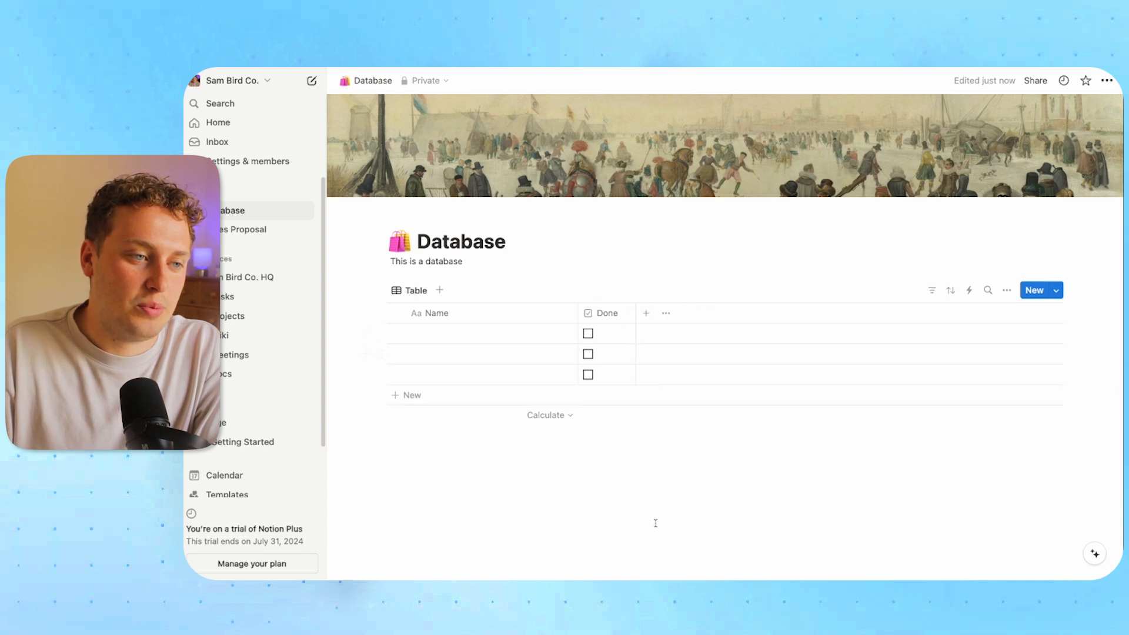
# Add a Person column named 'Assignee', assign a member to row 1, and narrow it
pyautogui.click(647, 315)
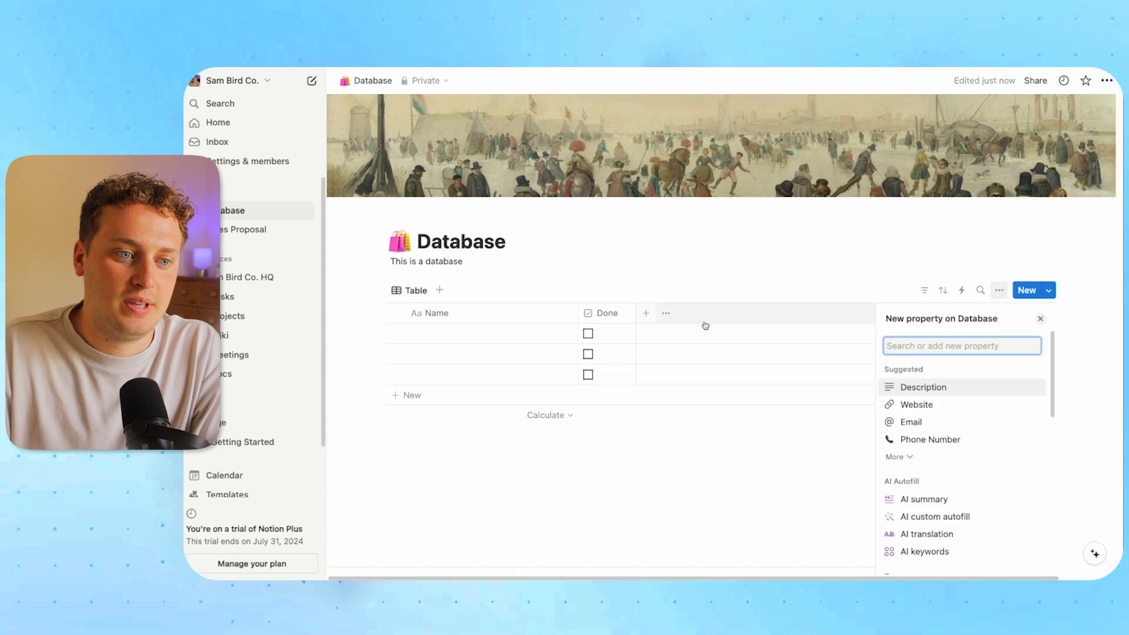
pyautogui.scroll(-6, 977, 426)
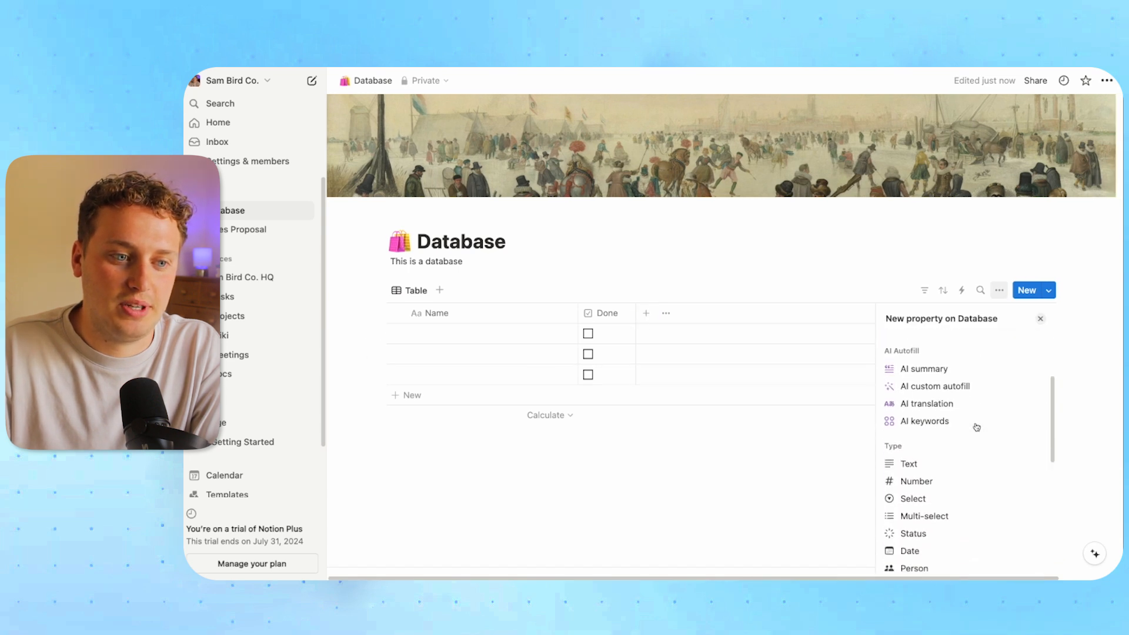
pyautogui.scroll(-2, 977, 427)
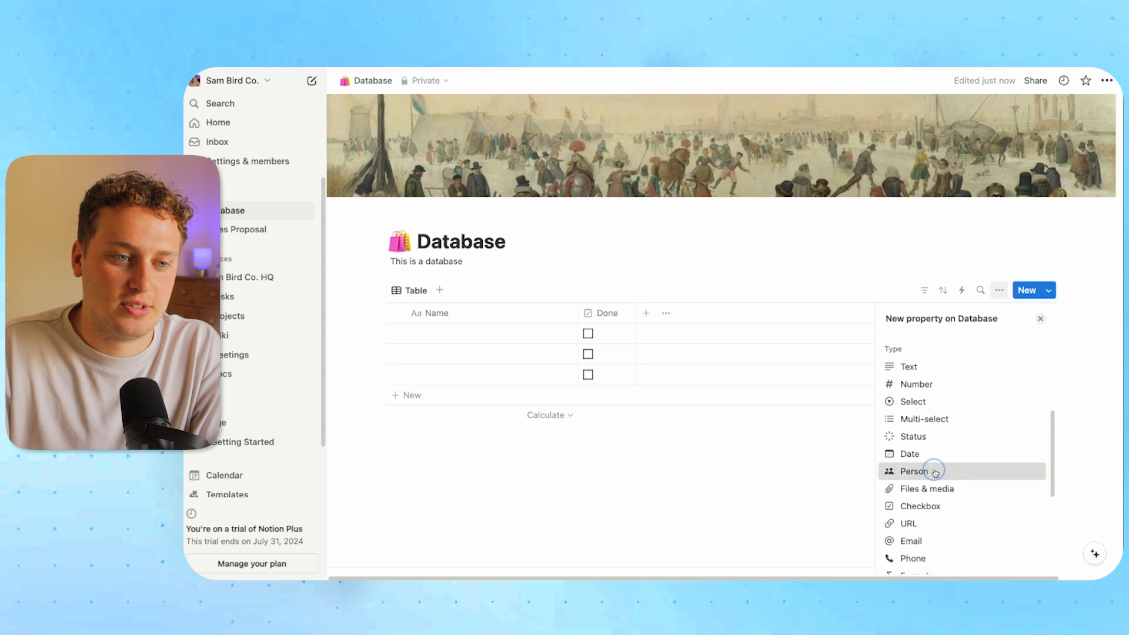
pyautogui.click(934, 479)
pyautogui.write('Assignee')
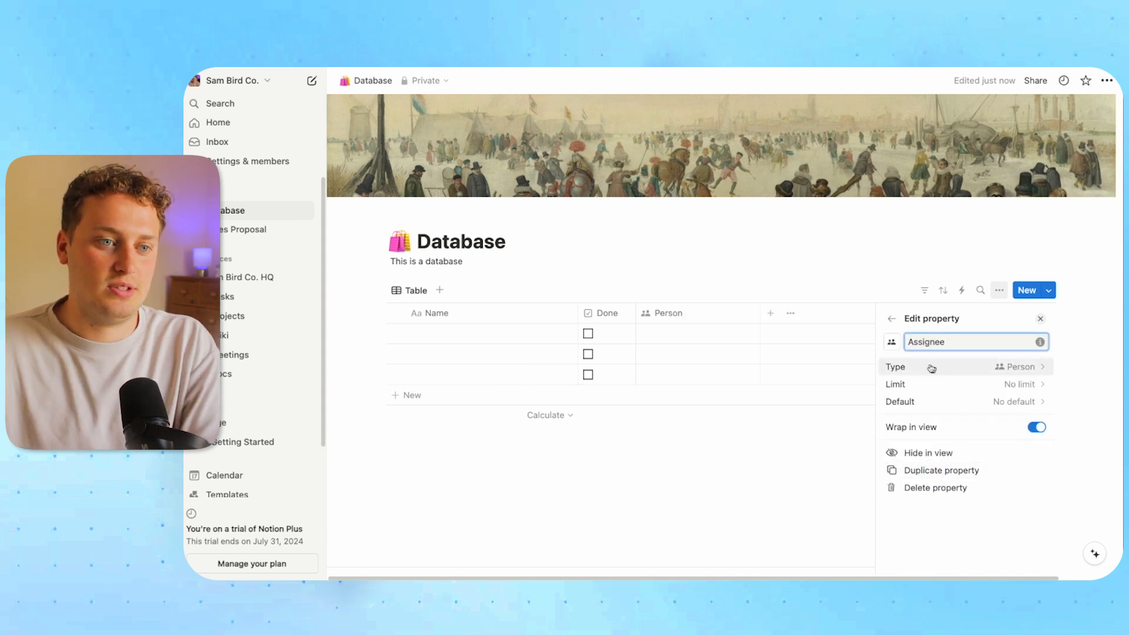
pyautogui.click(793, 456)
pyautogui.click(672, 335)
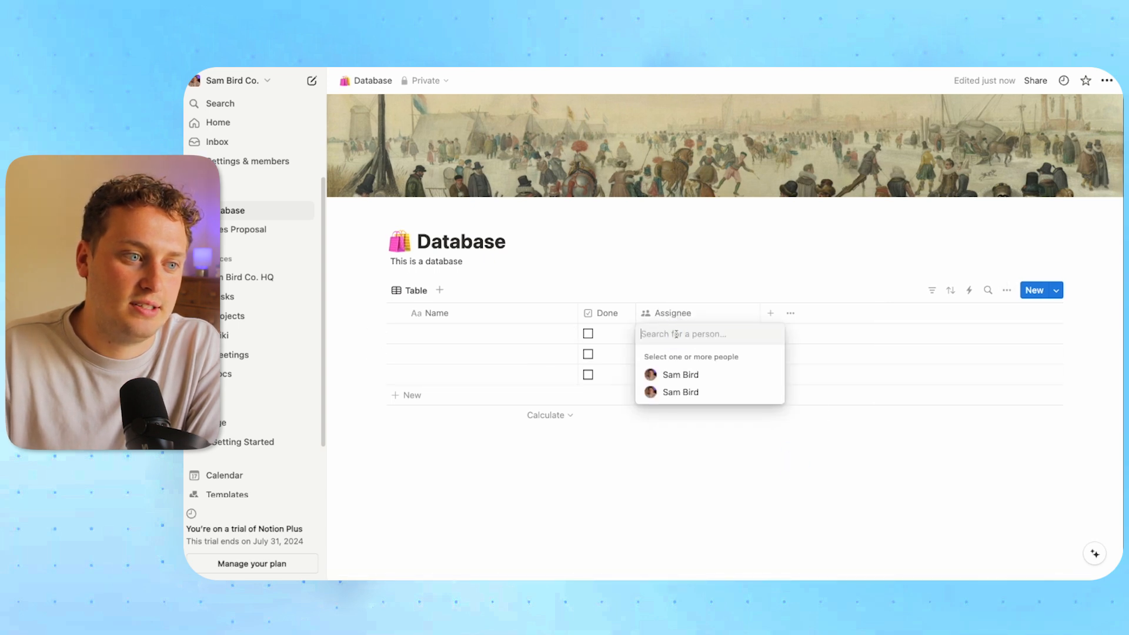
pyautogui.click(707, 375)
pyautogui.click(691, 278)
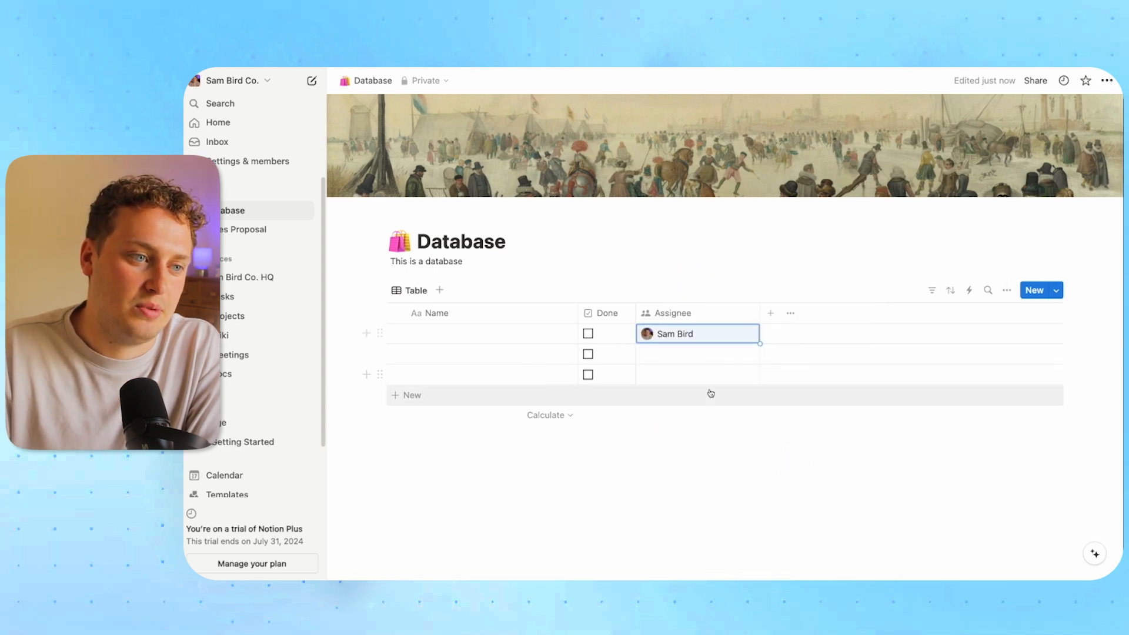
pyautogui.moveTo(760, 324); pyautogui.dragTo(733, 323)
pyautogui.click(811, 495)
# Add a Date column named 'Due Date', narrow it, and set row 1 to July 17, 2024
pyautogui.click(743, 314)
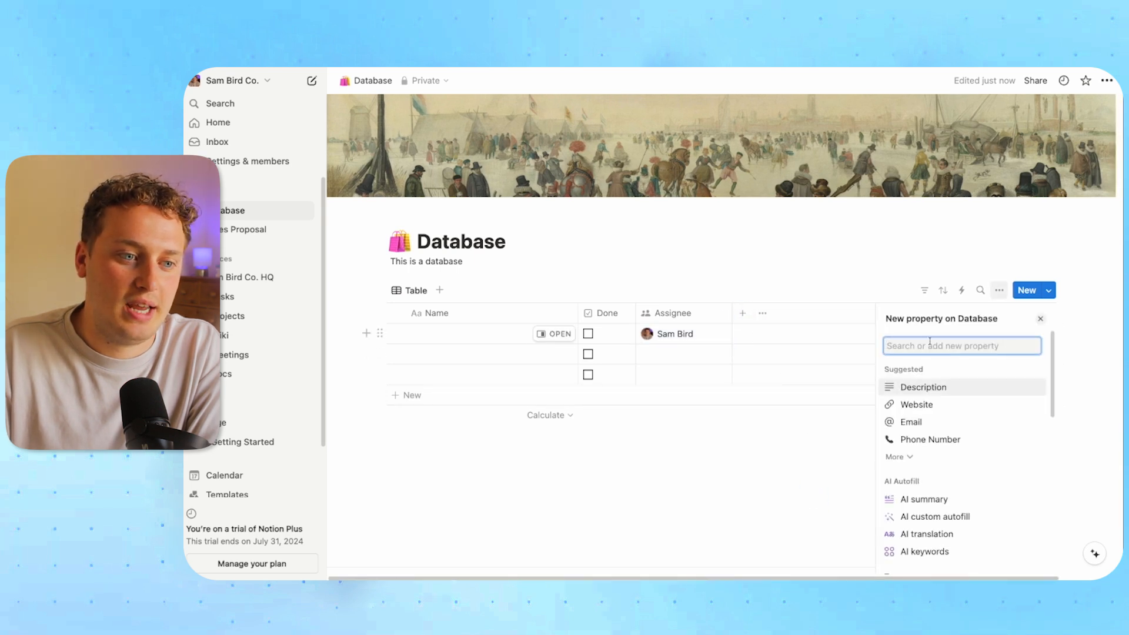
pyautogui.scroll(-5, 951, 445)
pyautogui.scroll(-2, 958, 448)
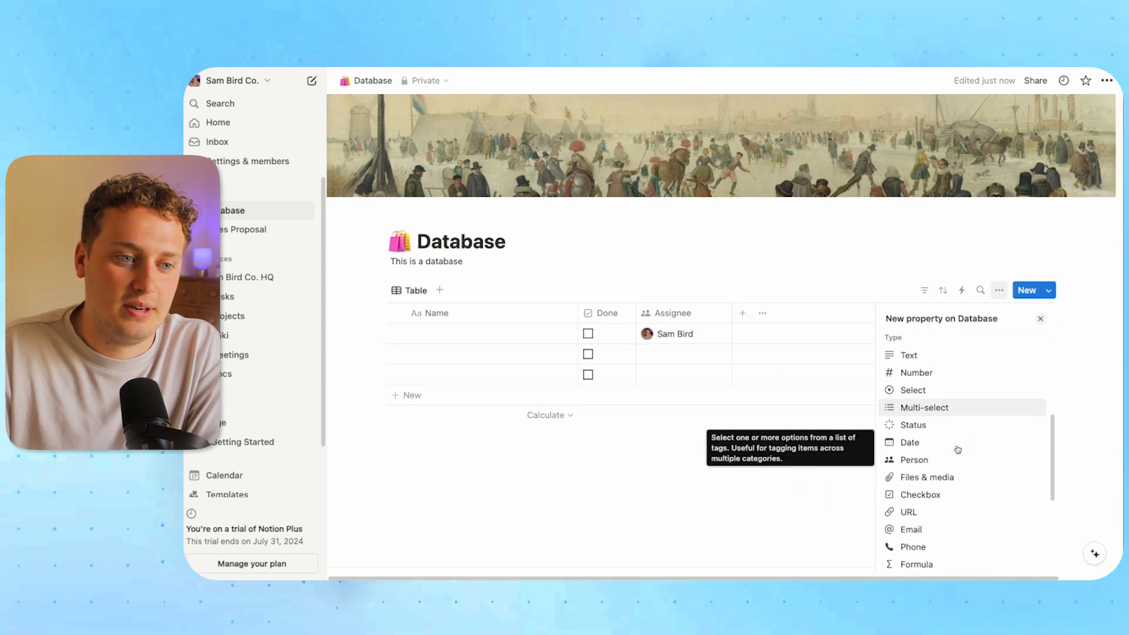
pyautogui.click(919, 445)
pyautogui.write('Due Date')
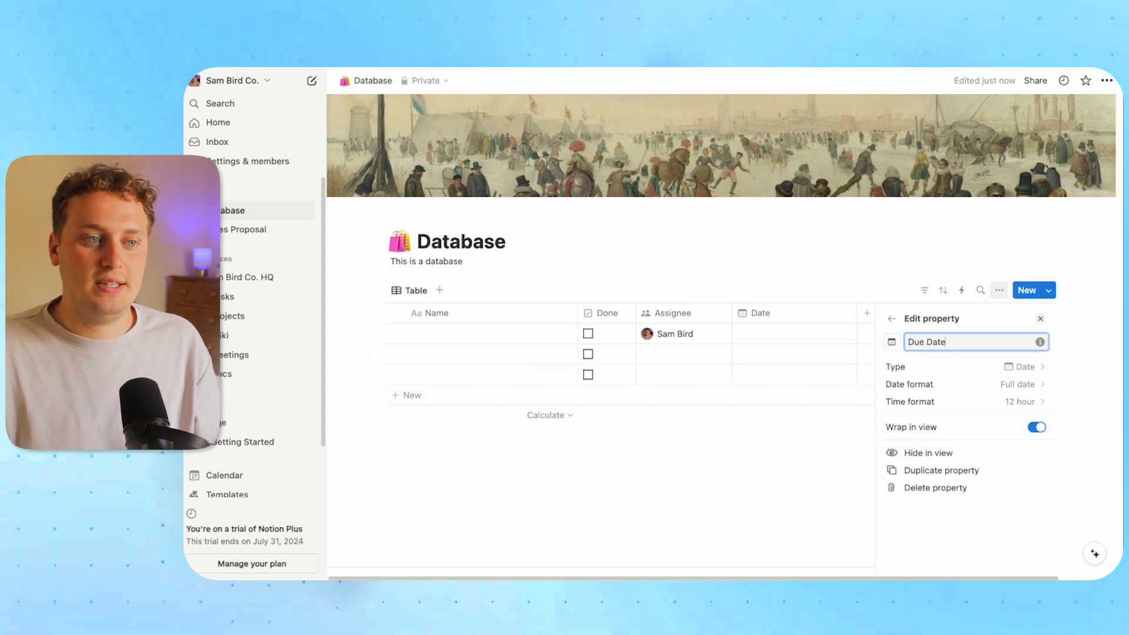
pyautogui.click(797, 454)
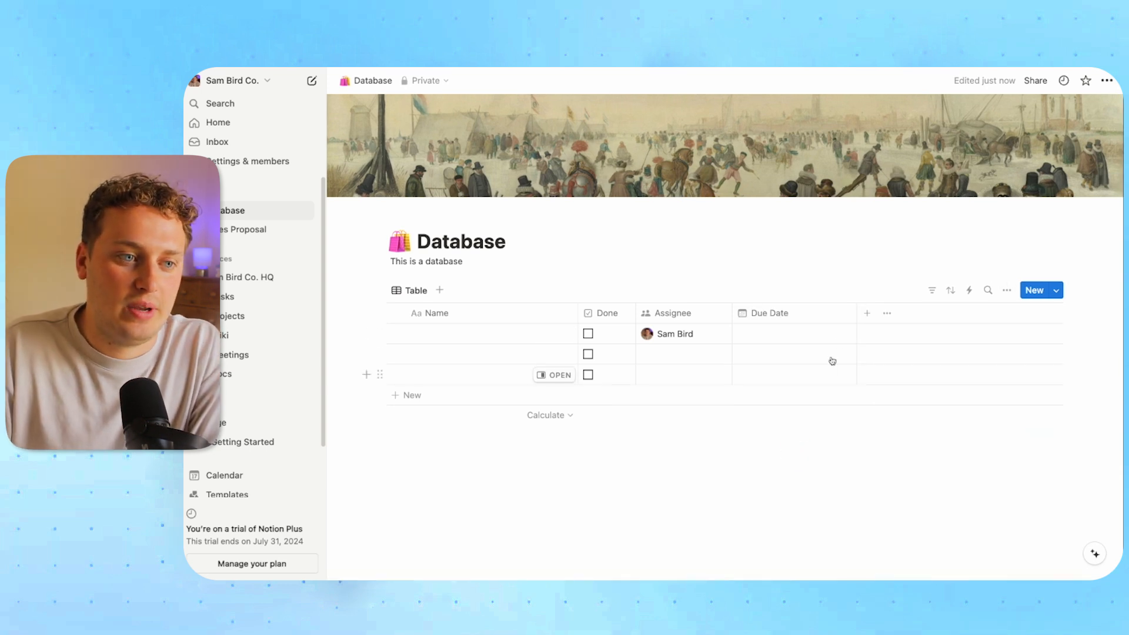
pyautogui.moveTo(856, 315); pyautogui.dragTo(829, 317)
pyautogui.click(783, 345)
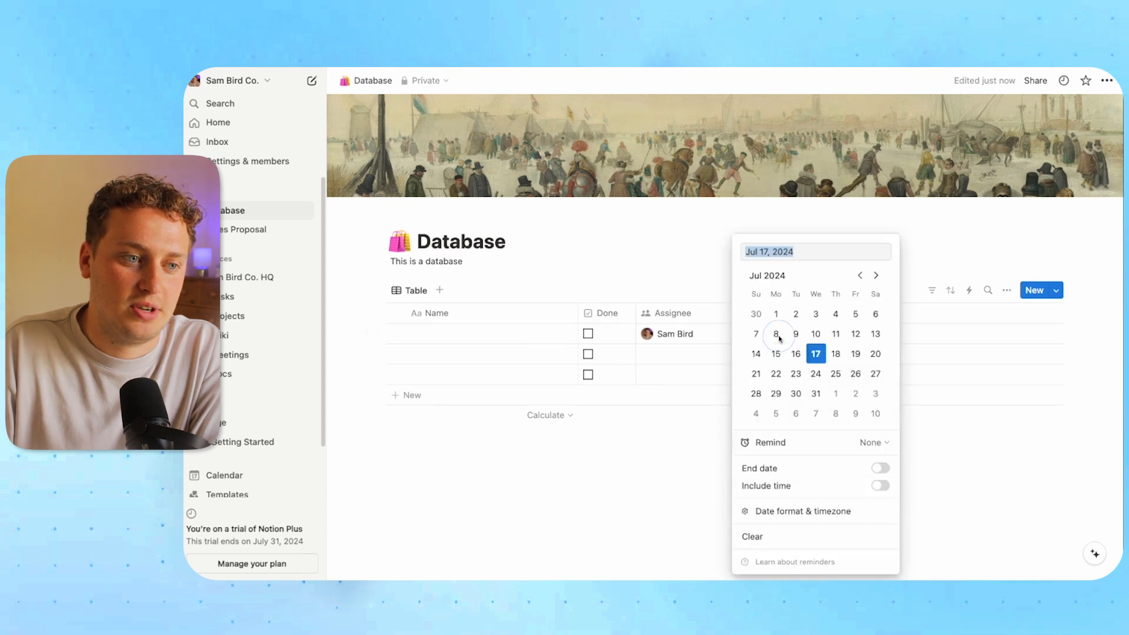
pyautogui.click(816, 354)
pyautogui.click(654, 456)
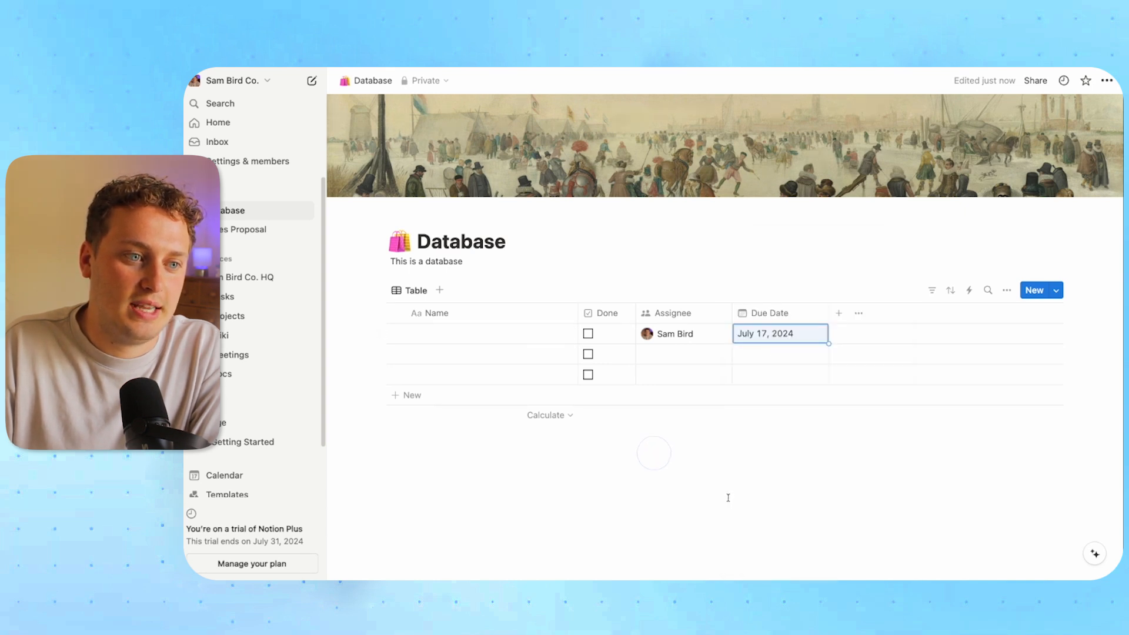
# Move Done after Due Date, name row 1 'Clean up kitchen', and open it in side peek
pyautogui.moveTo(606, 313); pyautogui.dragTo(799, 314)
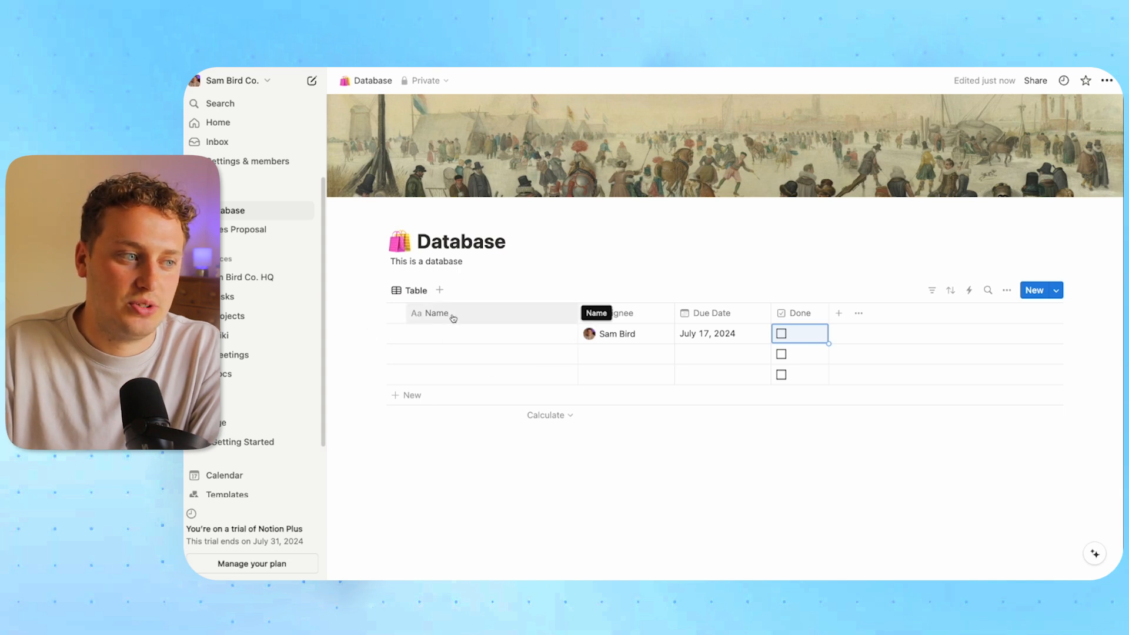
pyautogui.click(440, 334)
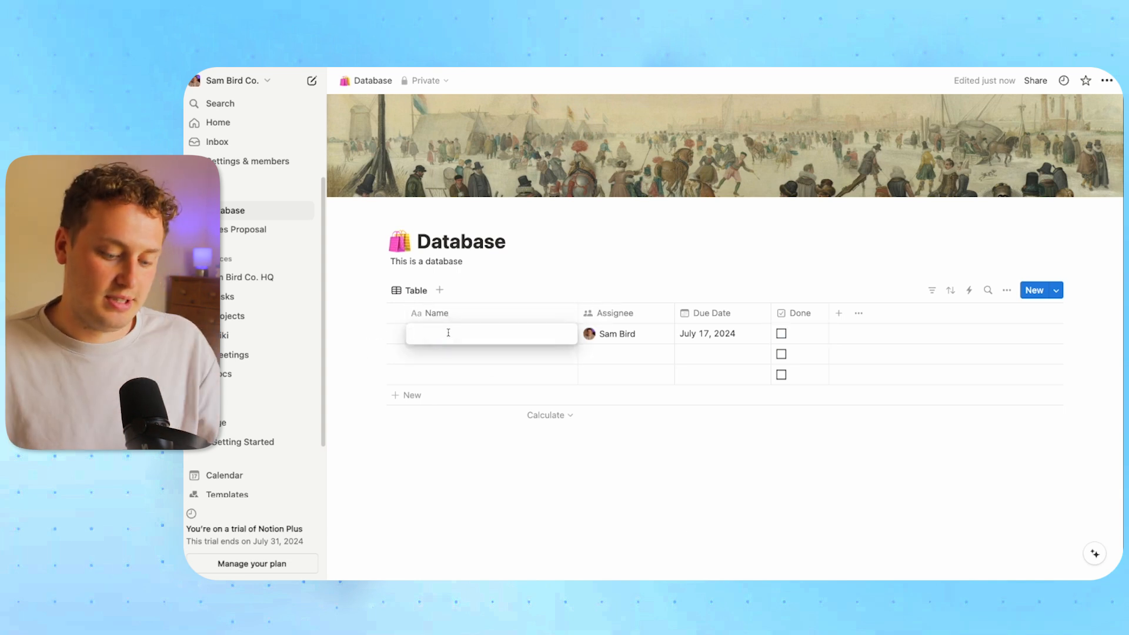
pyautogui.write('D')
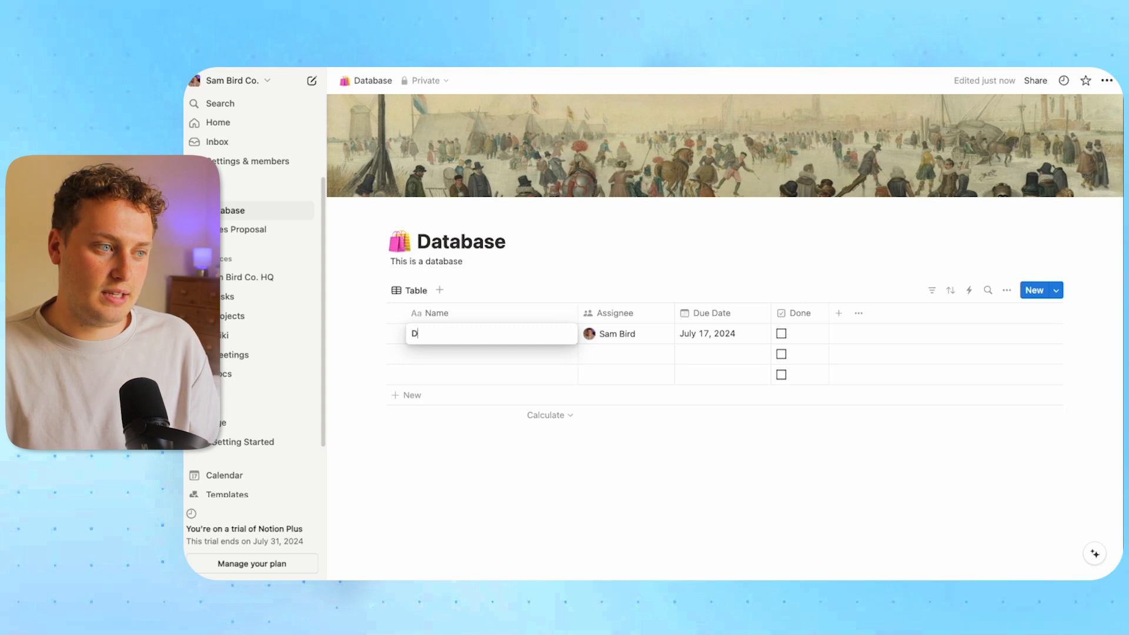
pyautogui.write('lean up kitchen')
pyautogui.click(529, 453)
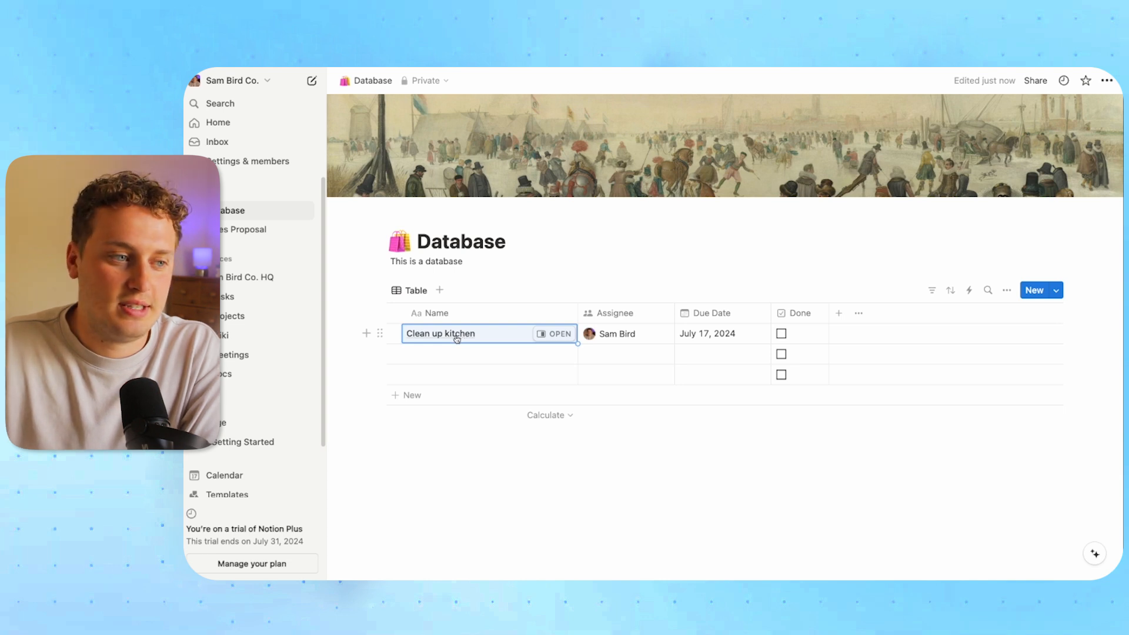
pyautogui.click(552, 338)
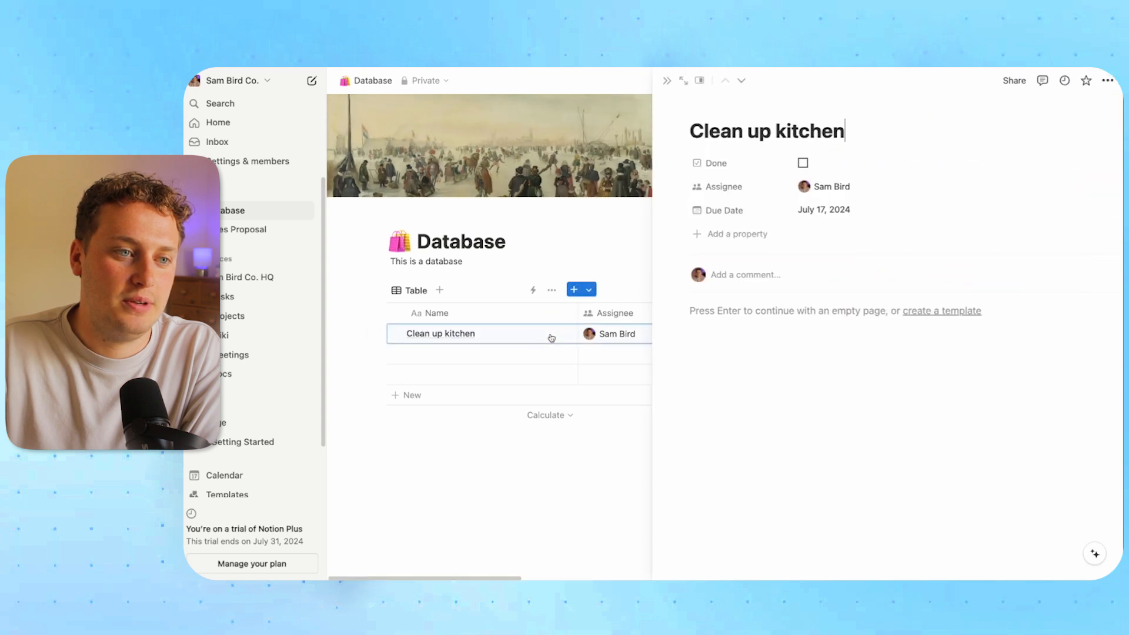
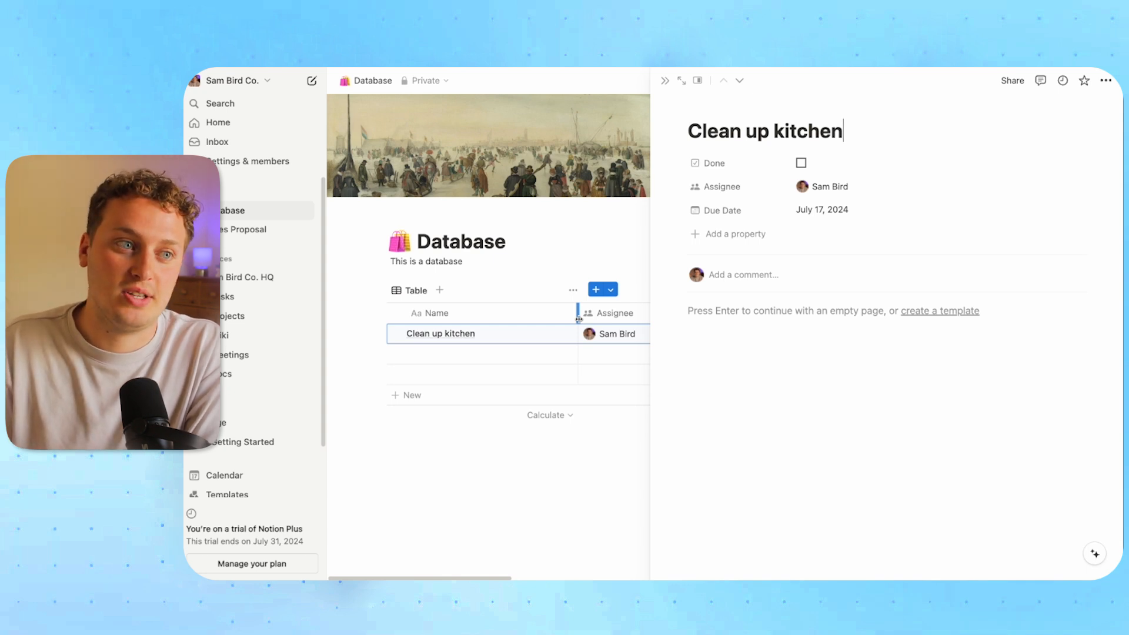
# Open Clean up kitchen full page, write 'This is a block' and insert a column layout below
pyautogui.click(681, 80)
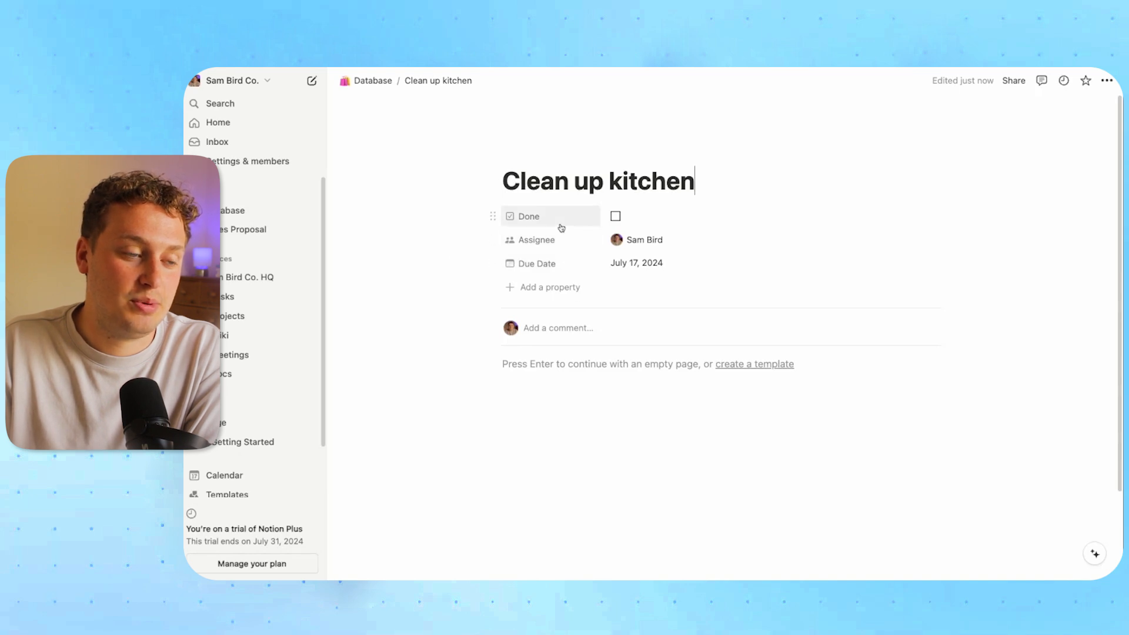
pyautogui.click(525, 365)
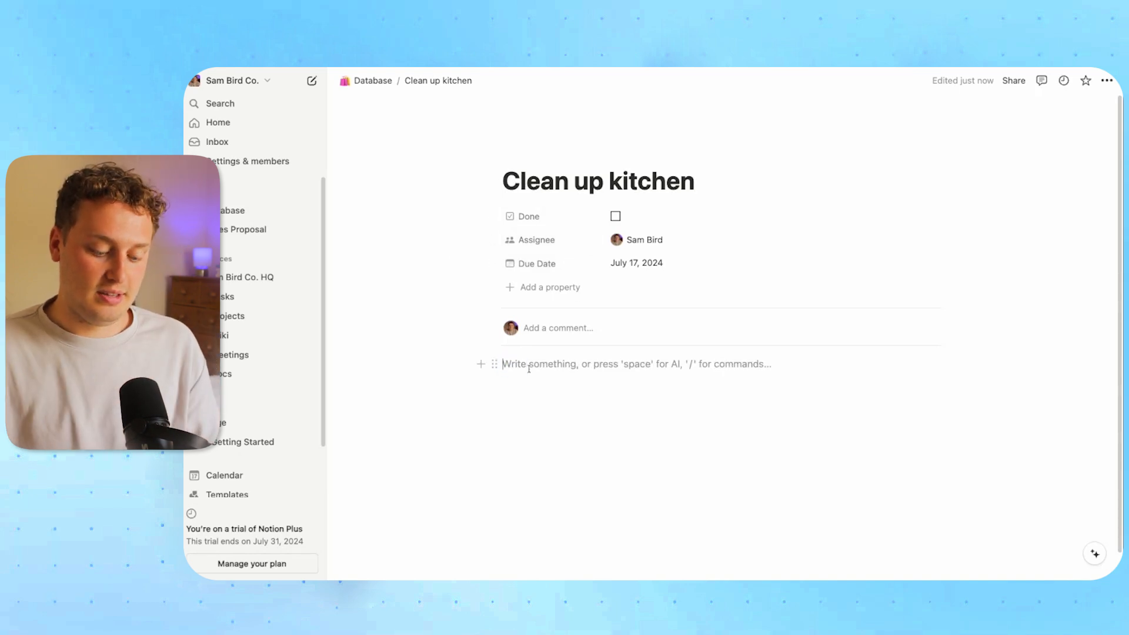
pyautogui.write('This is a')
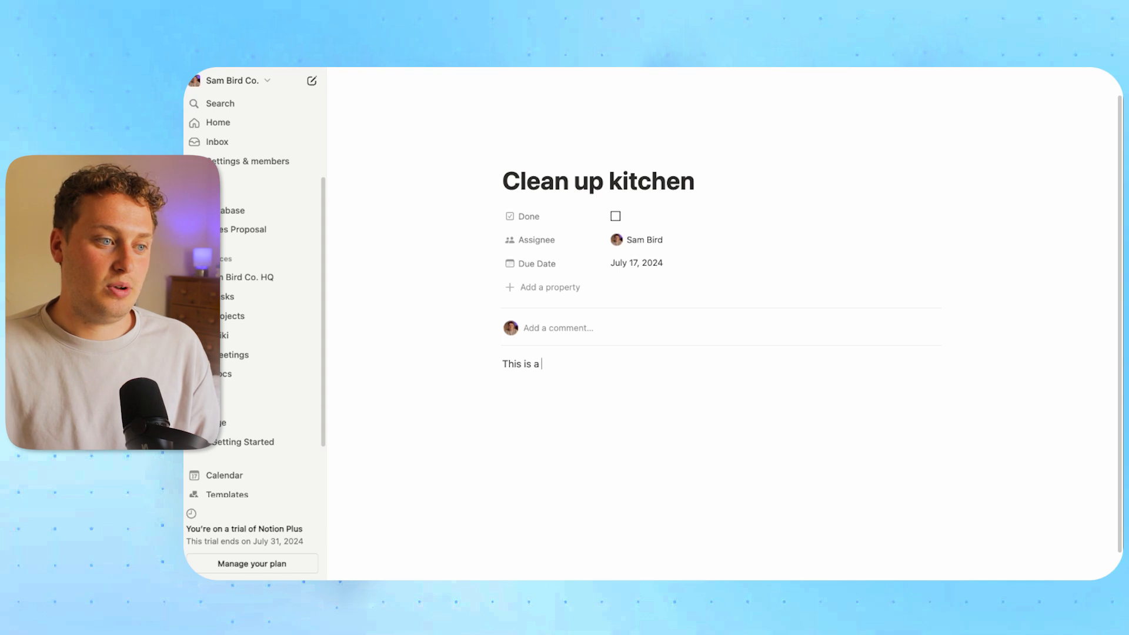
pyautogui.write(' bloc')
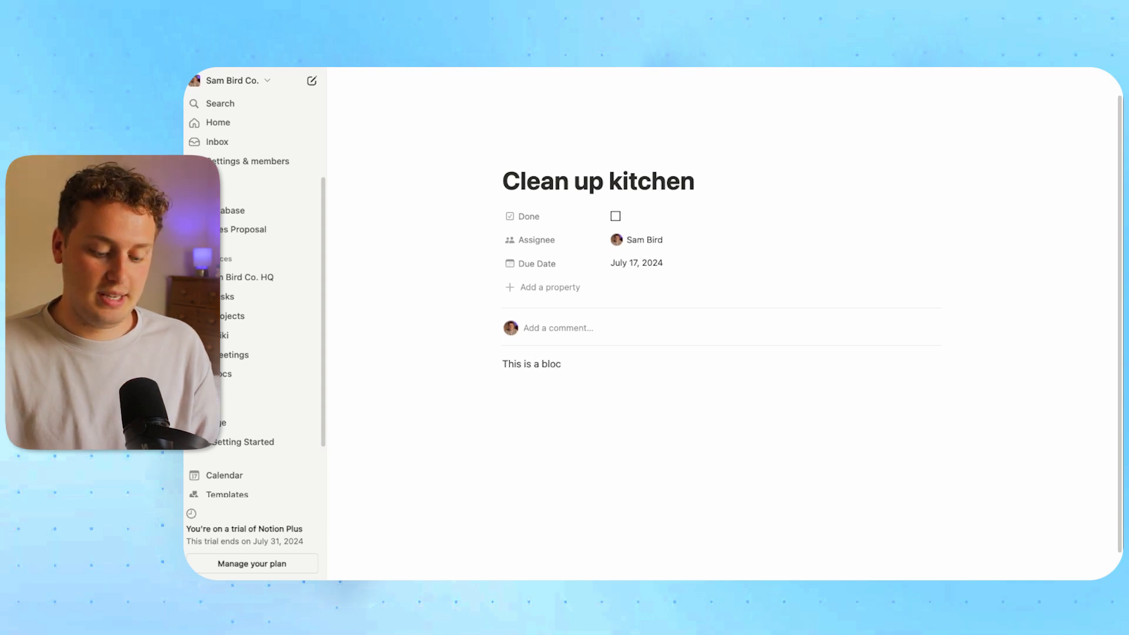
pyautogui.write('k')
pyautogui.press('Return')
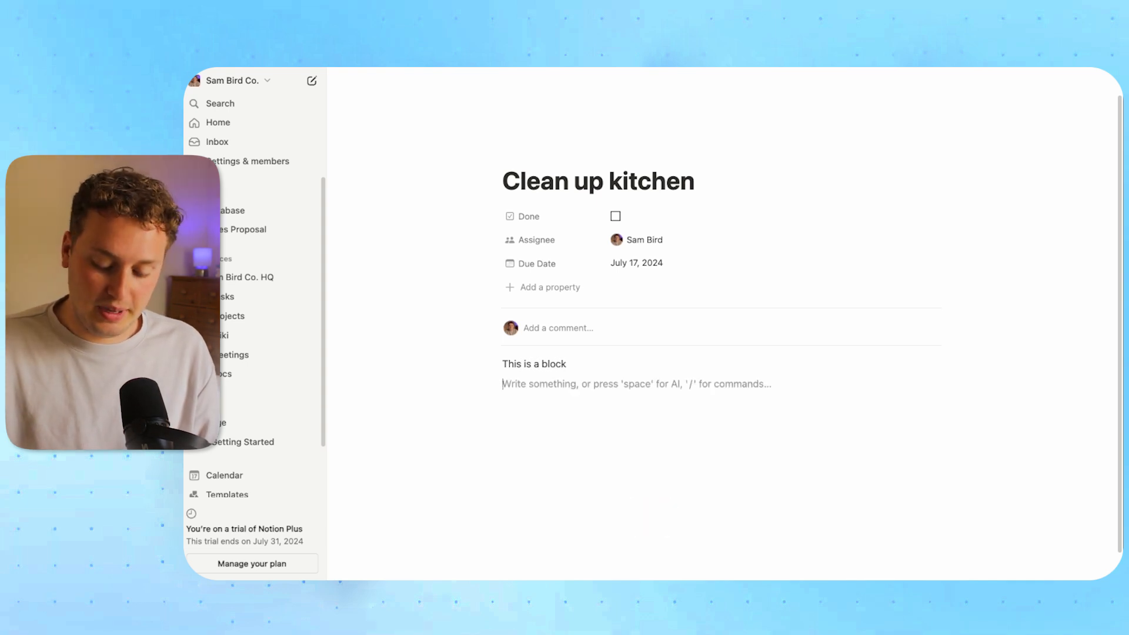
pyautogui.write('/')
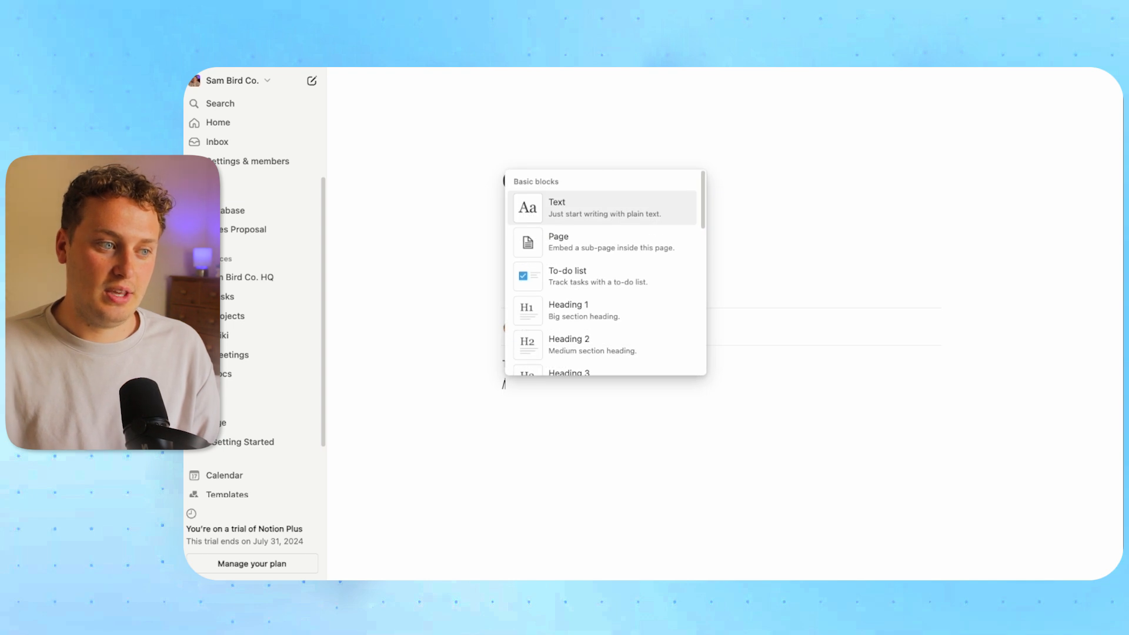
pyautogui.write('col')
pyautogui.press('Return')
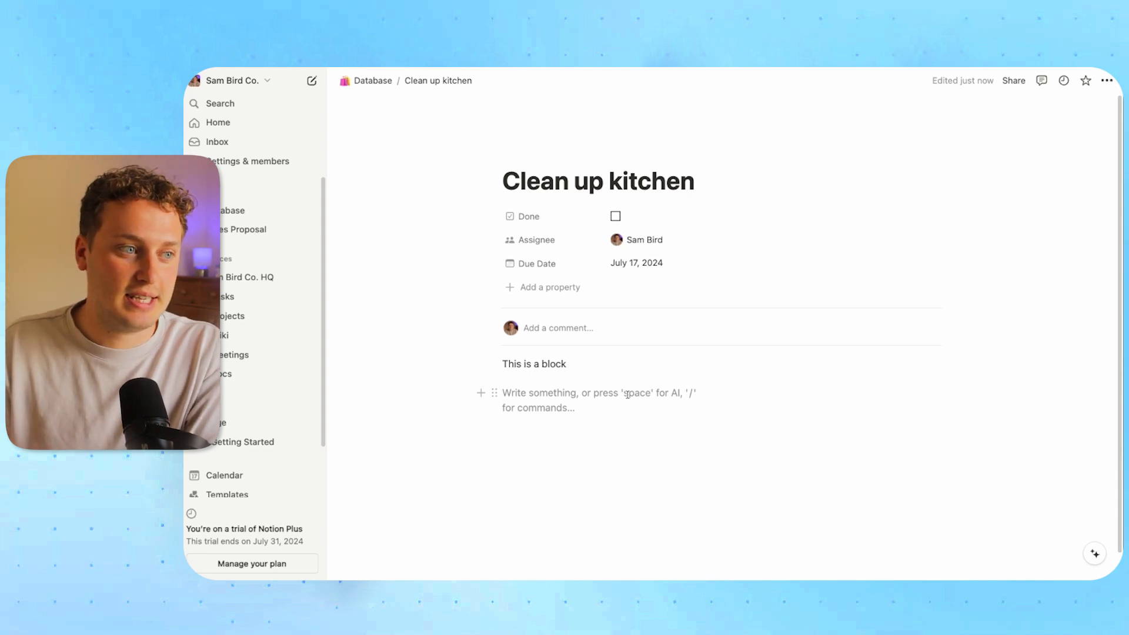
# Tick Done and change the task's due date to July 16, 2024
pyautogui.click(615, 217)
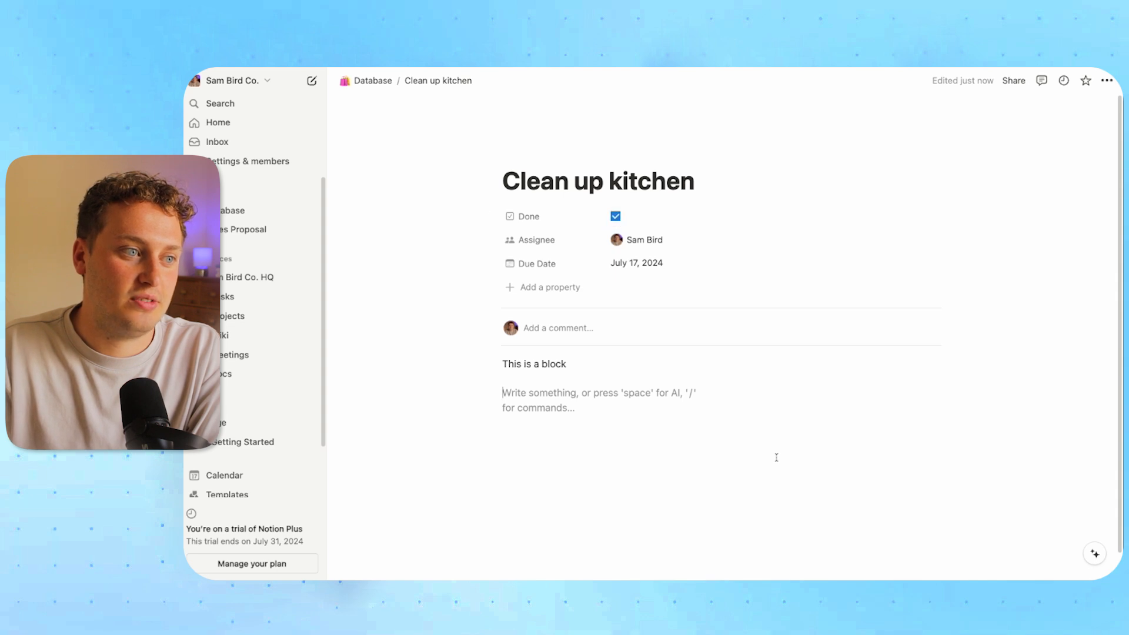
pyautogui.click(681, 263)
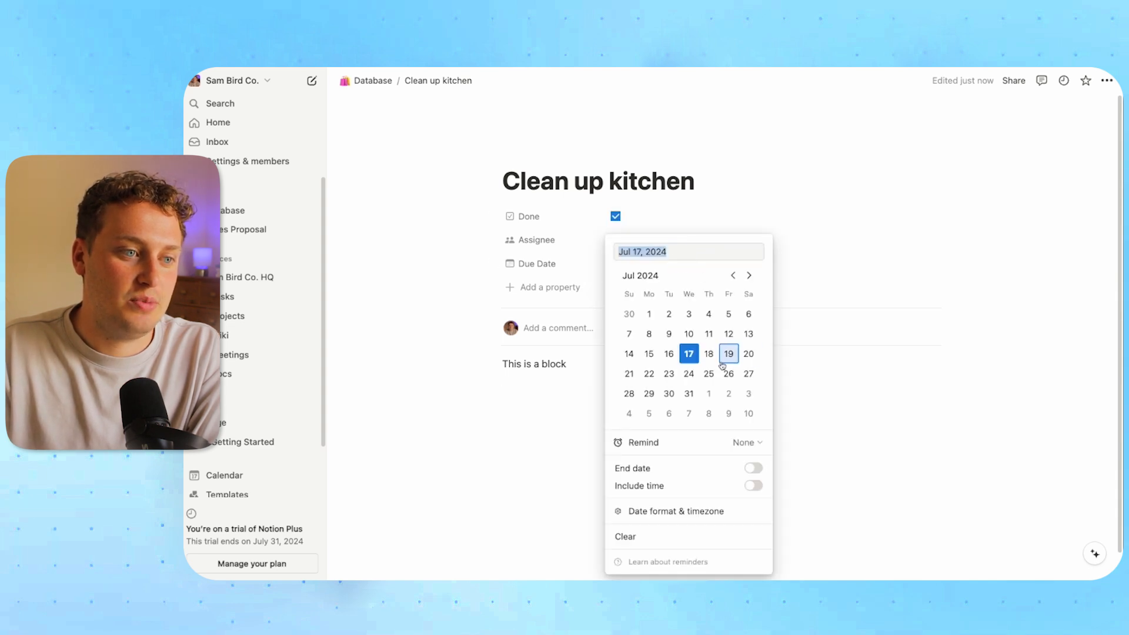
pyautogui.click(670, 355)
pyautogui.click(723, 217)
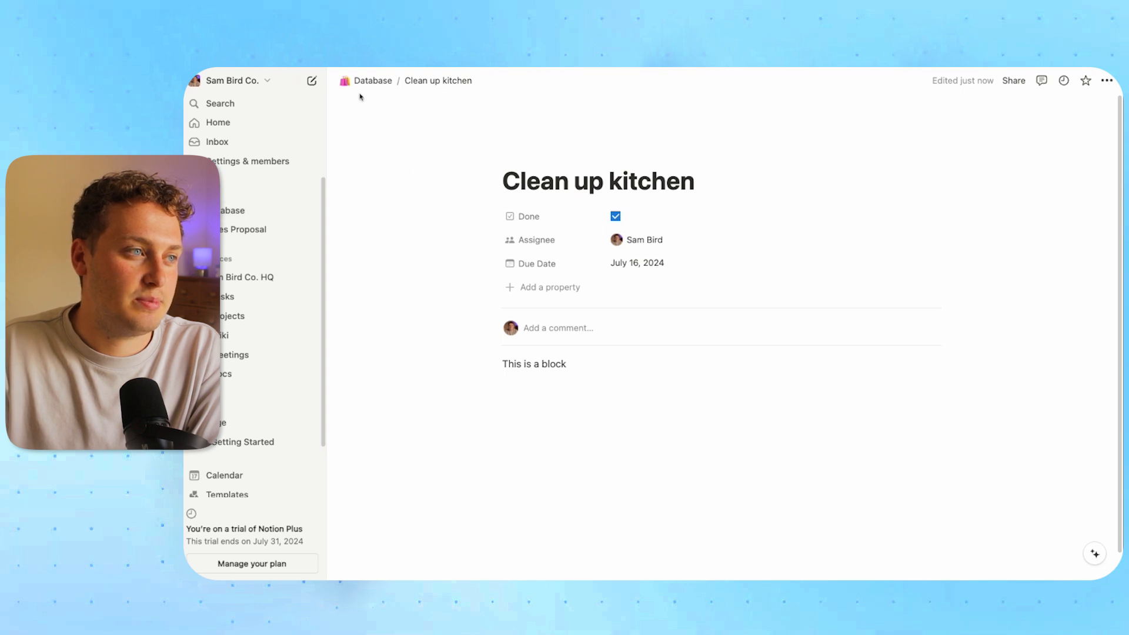
pyautogui.click(231, 212)
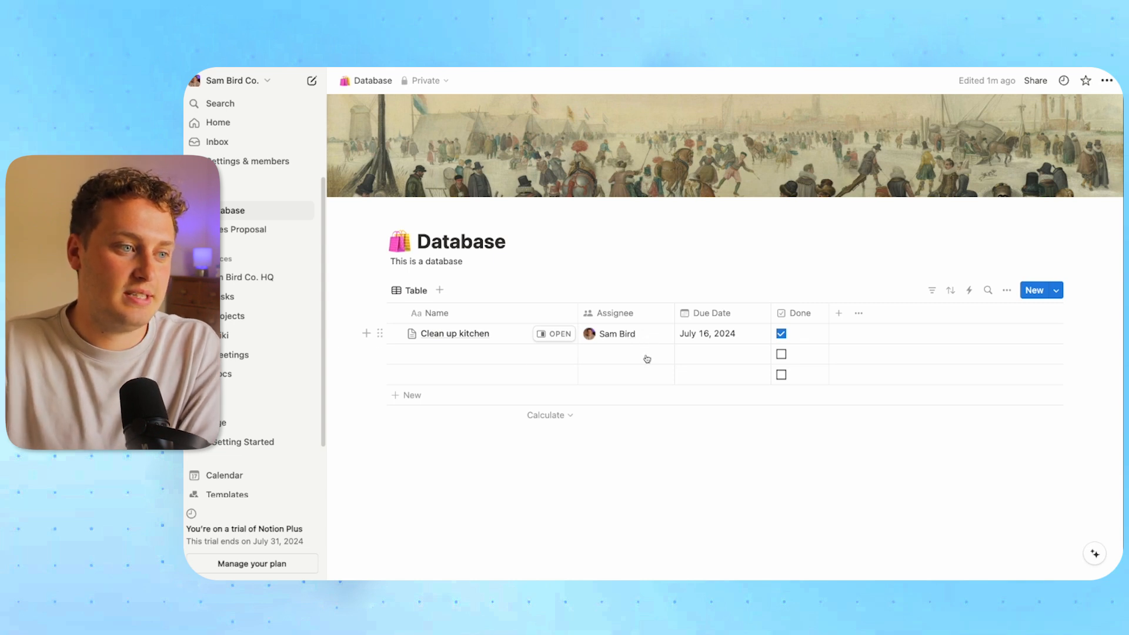
# Check Clean up kitchen in side peek on the Database table, then close the peek
pyautogui.click(554, 334)
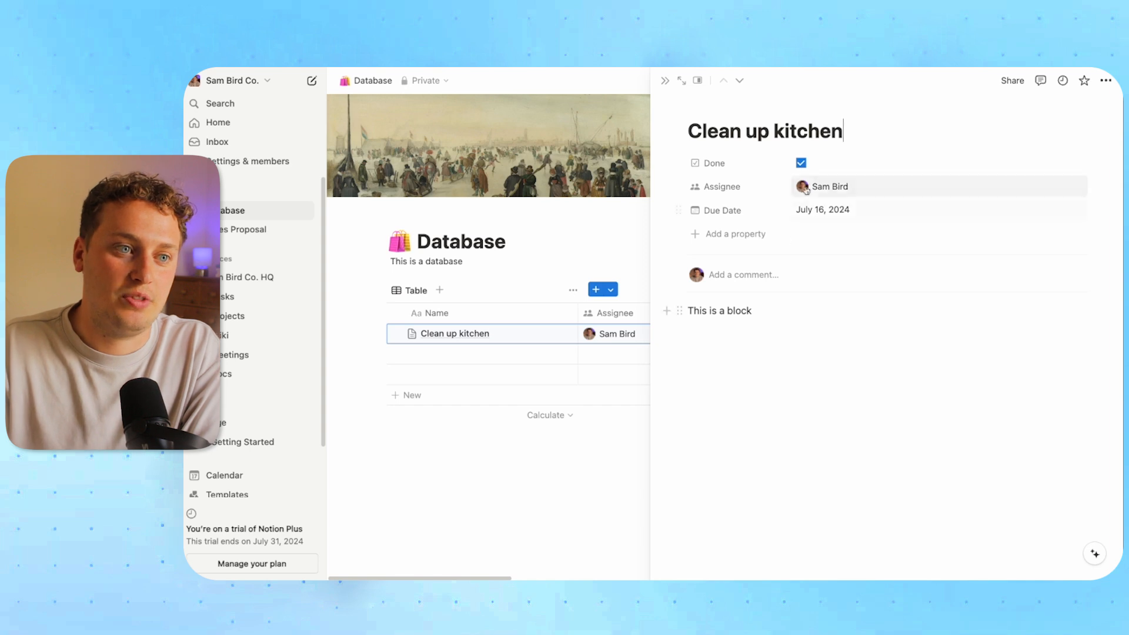
pyautogui.click(666, 81)
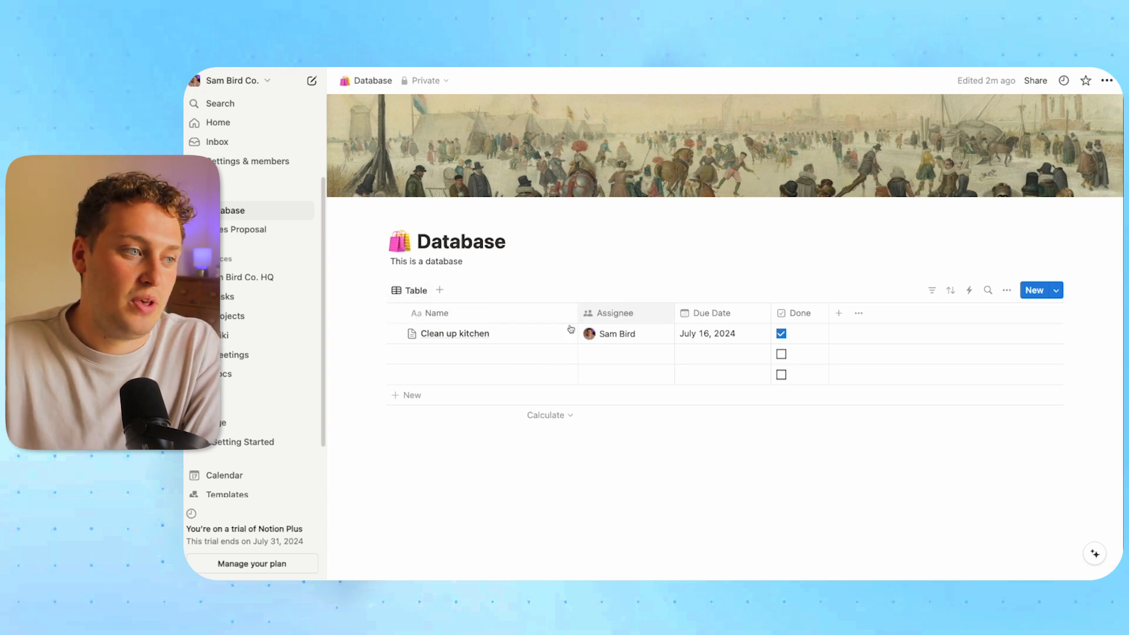
# Add a Calendar view to the database and dismiss the Notion Calendar promotion
pyautogui.click(440, 290)
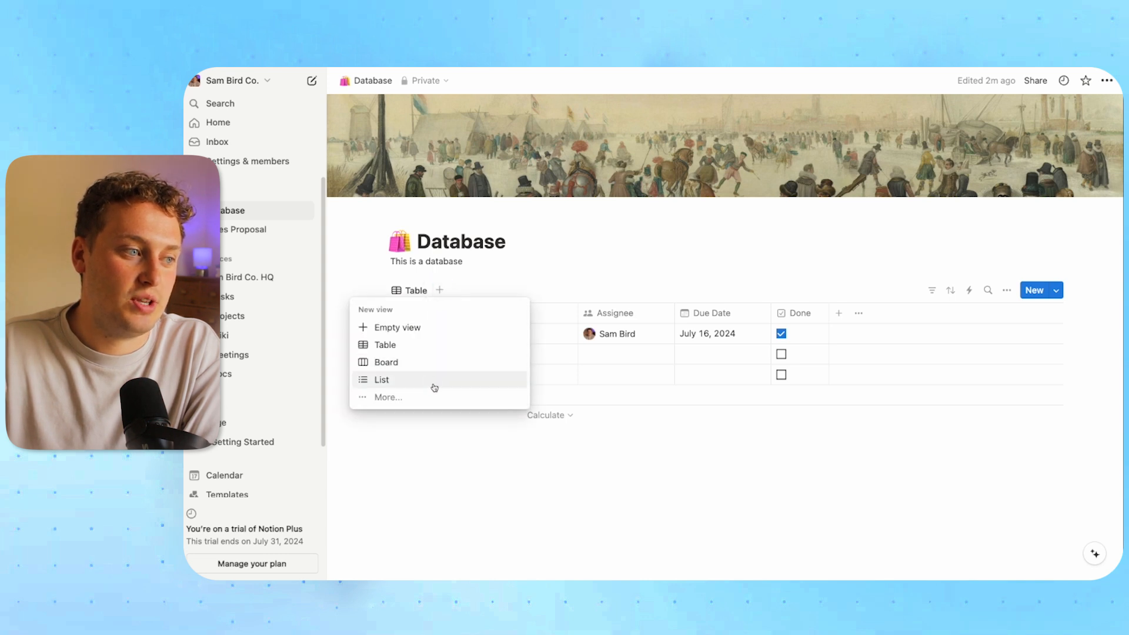
pyautogui.click(430, 401)
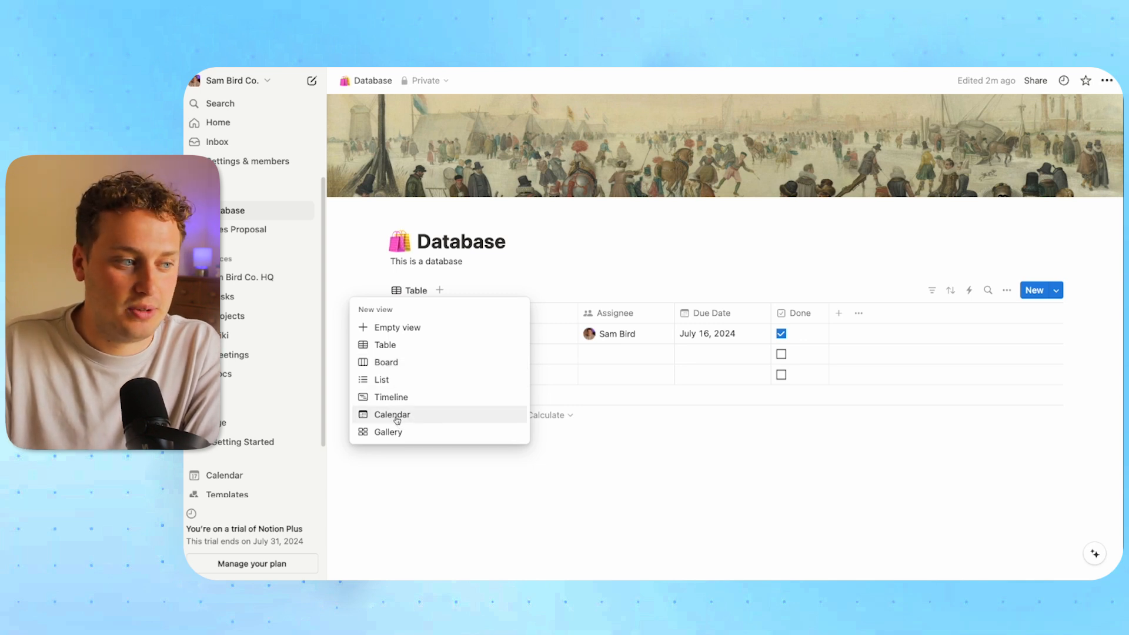
pyautogui.click(397, 418)
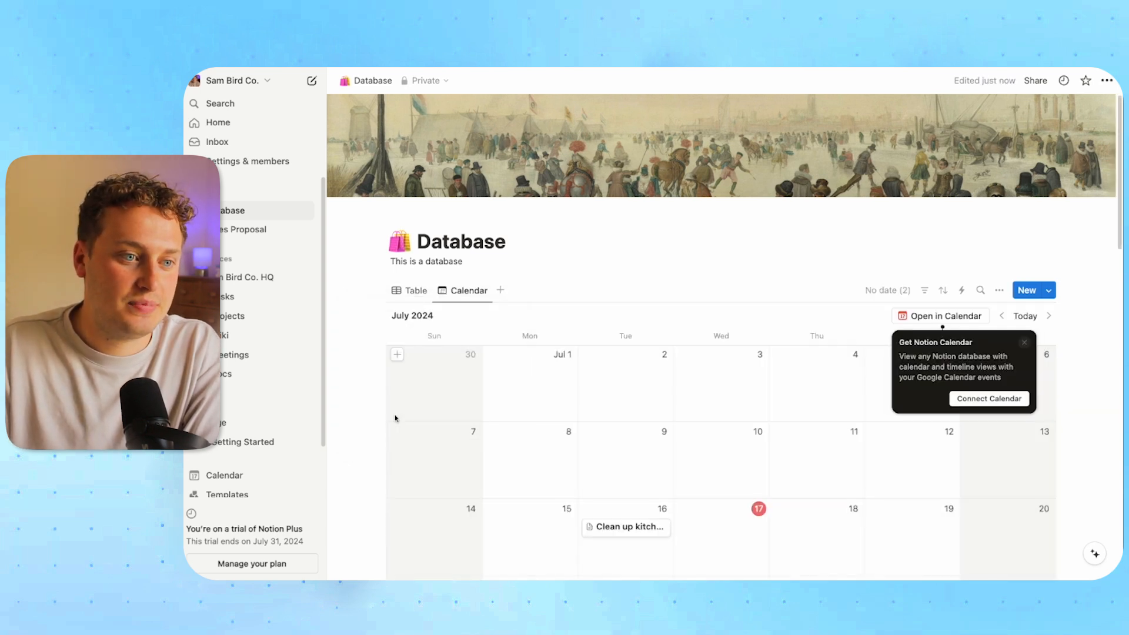
pyautogui.click(661, 270)
pyautogui.scroll(-5, 670, 273)
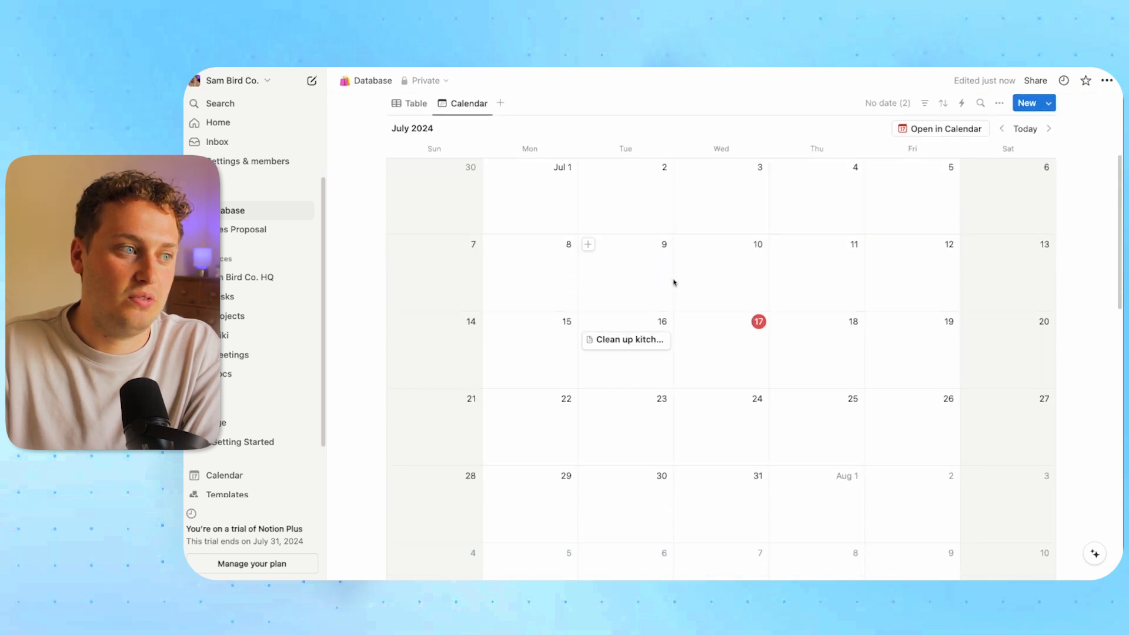
pyautogui.scroll(2, 676, 282)
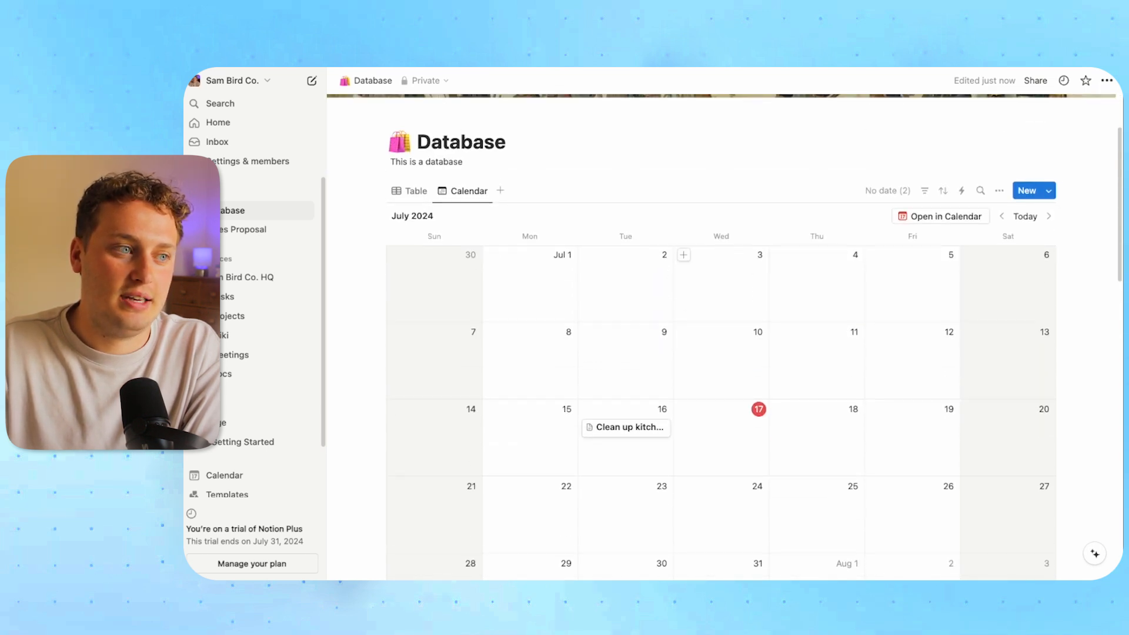
# In the calendar layout, keep Due Date as the calendar date property, with weekends still shown
pyautogui.click(1000, 192)
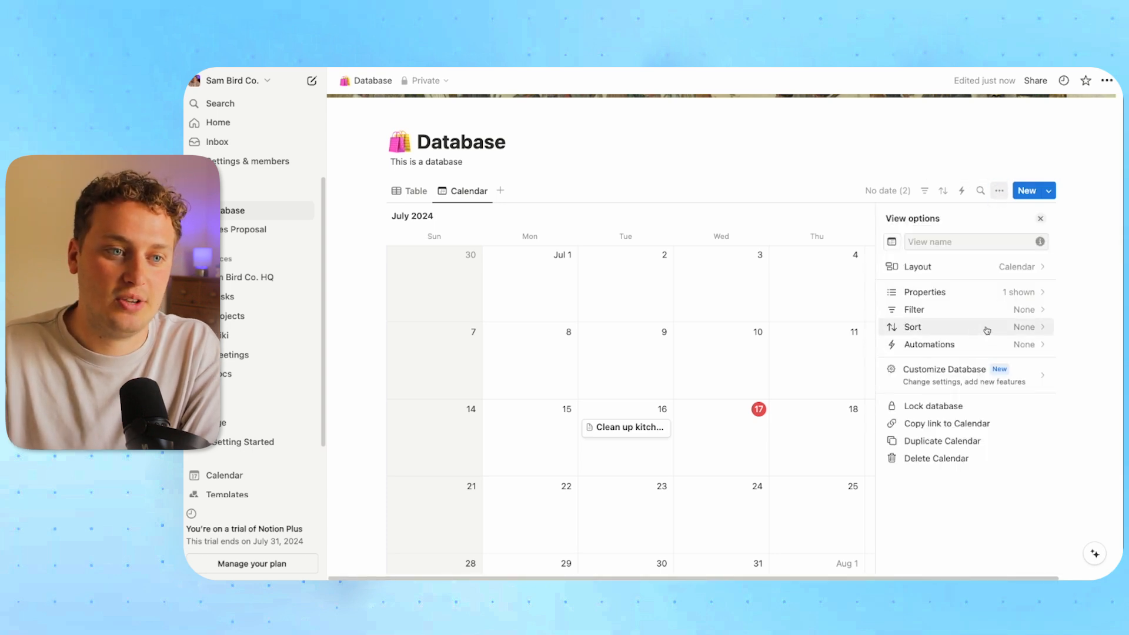
pyautogui.click(966, 273)
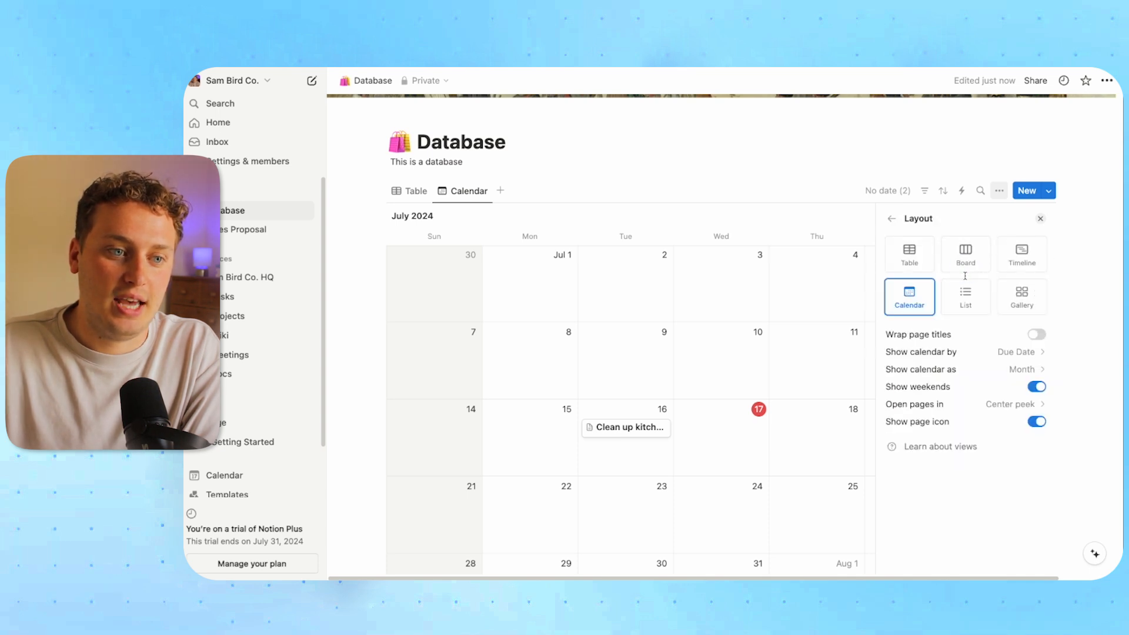
pyautogui.click(947, 358)
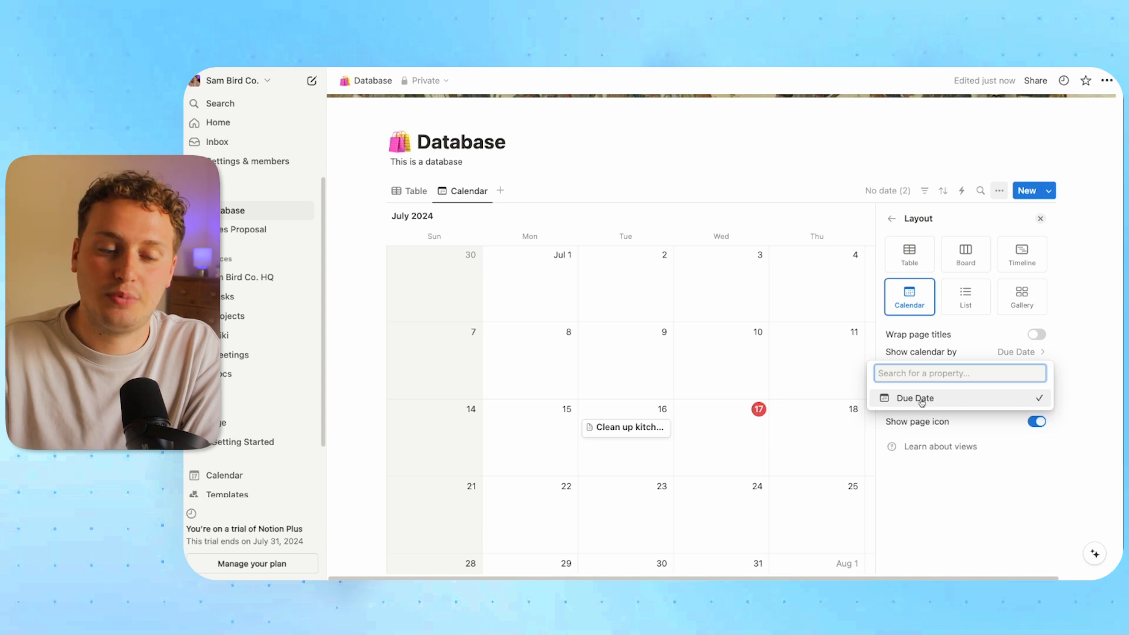
pyautogui.click(953, 351)
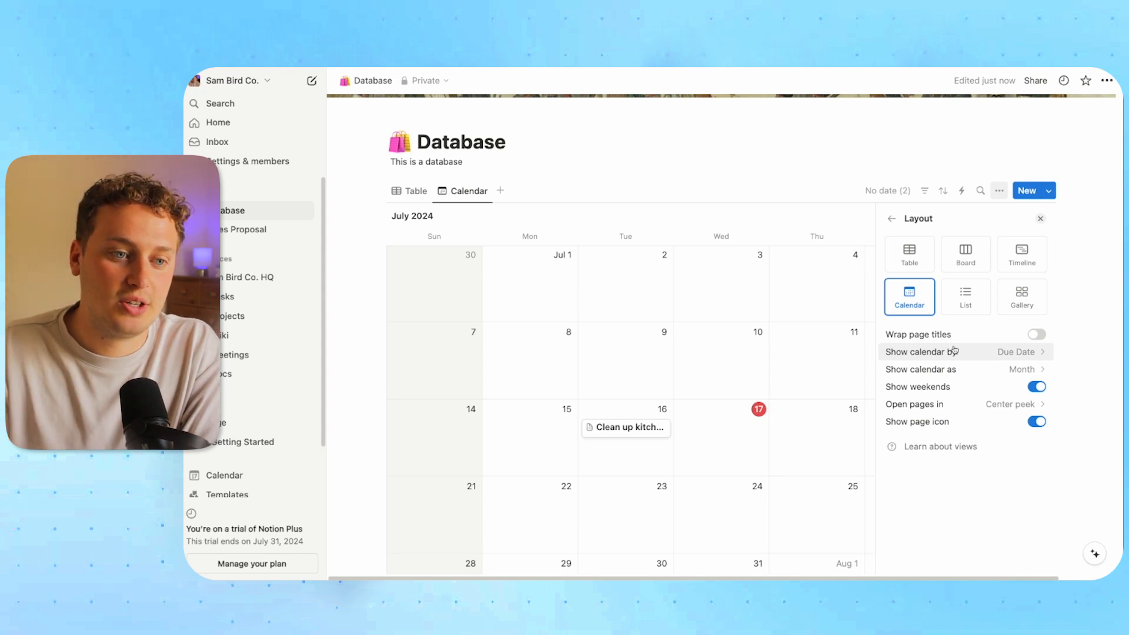
pyautogui.click(1038, 388)
pyautogui.click(1038, 387)
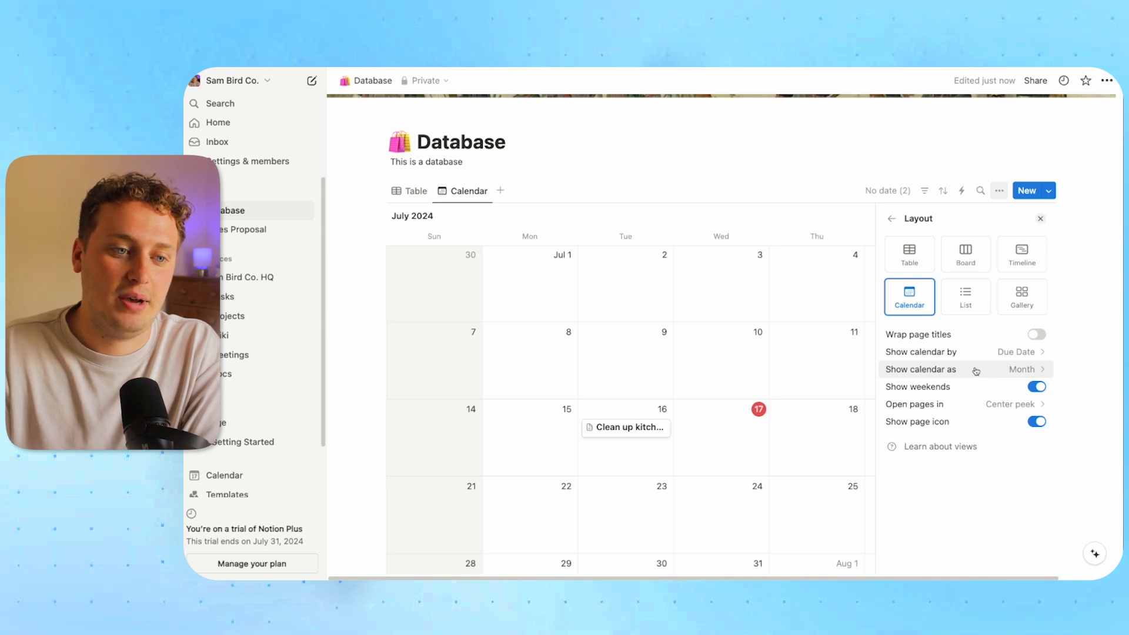
pyautogui.click(710, 180)
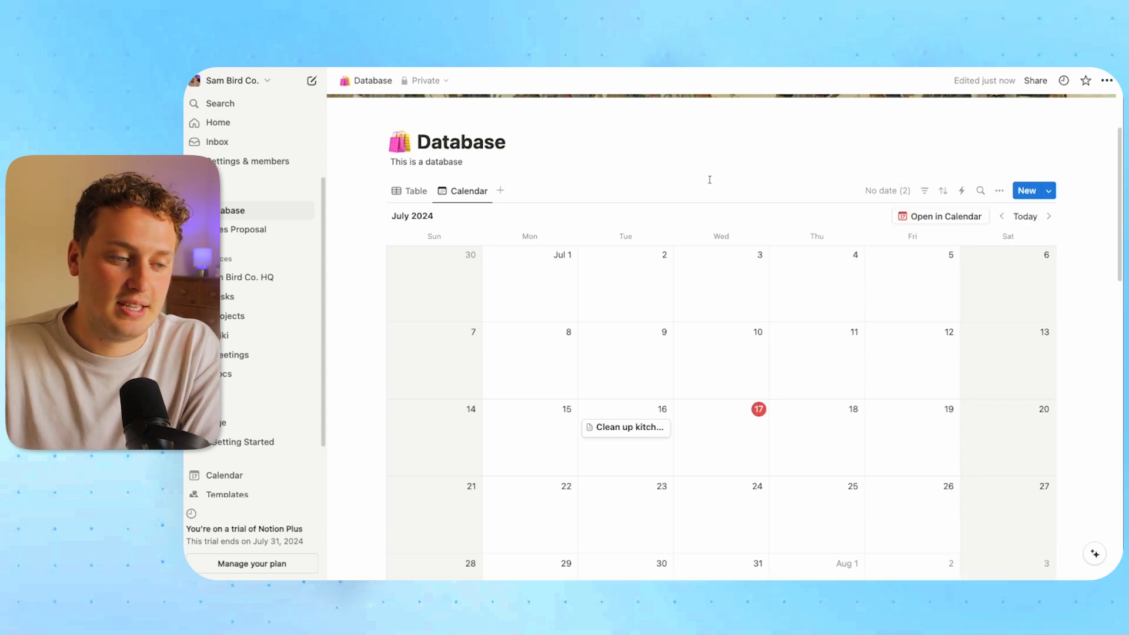
# From the No date list, give the first Untitled entry a due date of July 18, 2024
pyautogui.click(622, 429)
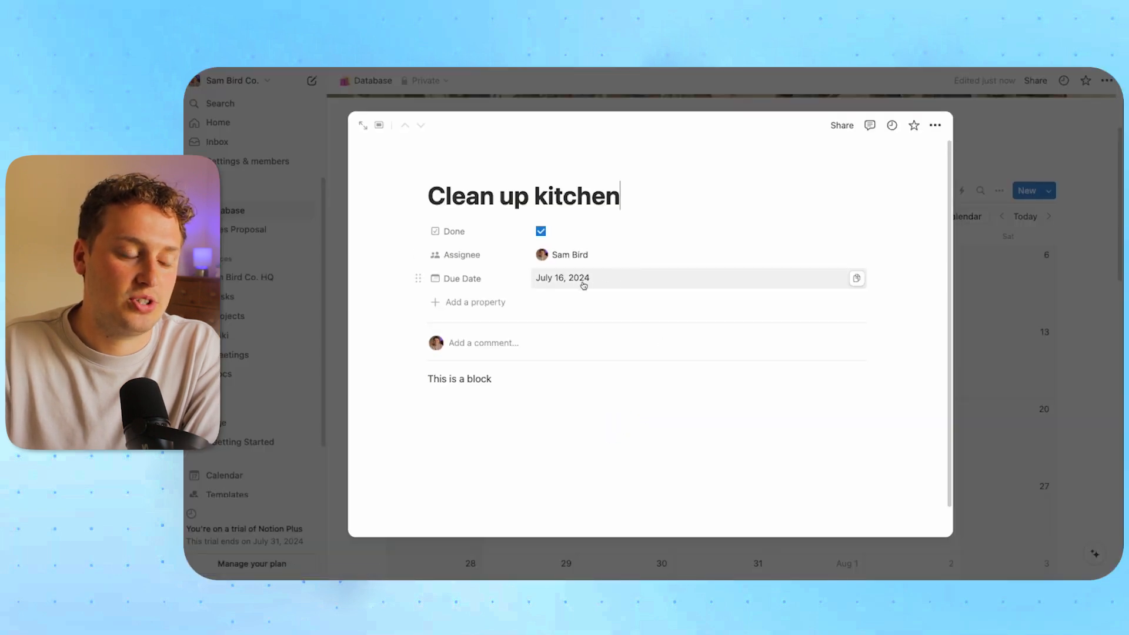
pyautogui.click(996, 342)
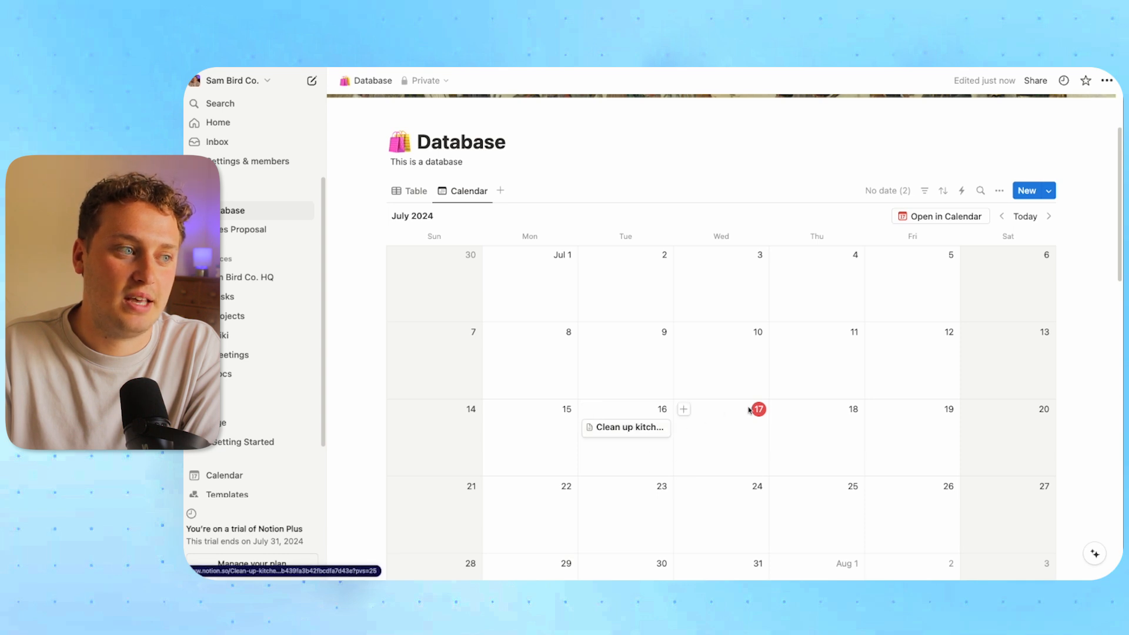
pyautogui.scroll(-1, 728, 410)
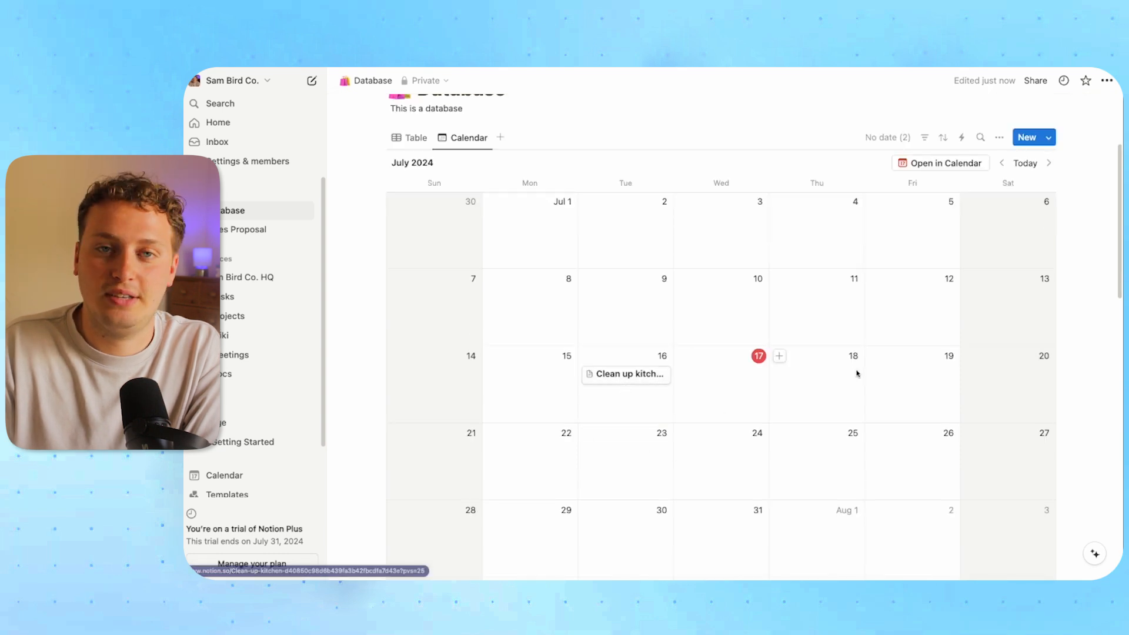
pyautogui.click(886, 140)
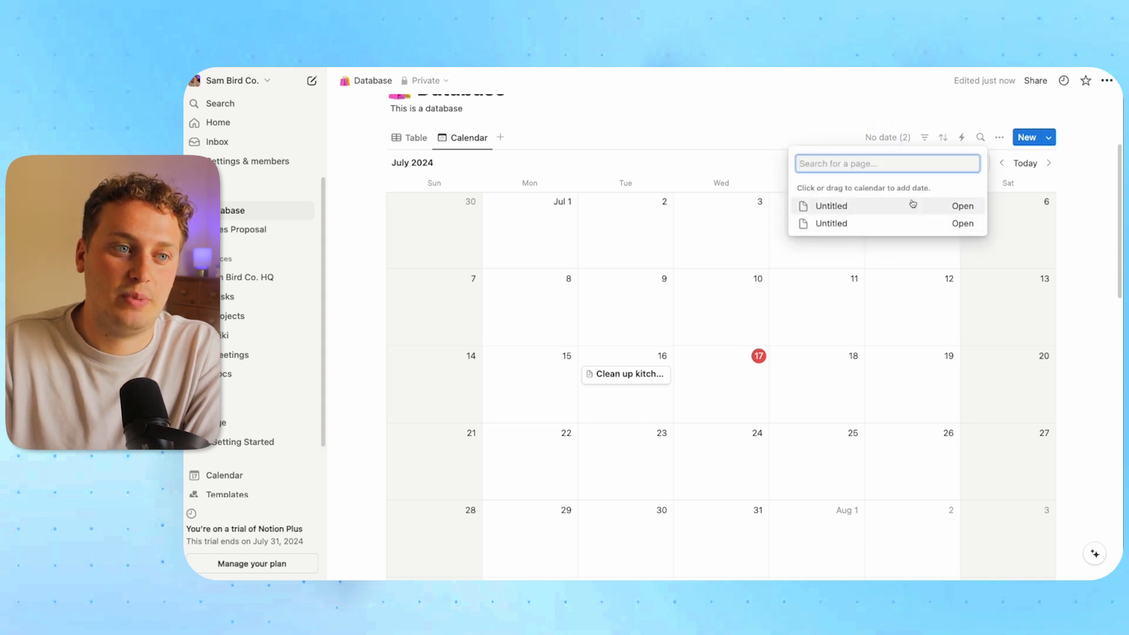
pyautogui.click(962, 206)
pyautogui.click(620, 278)
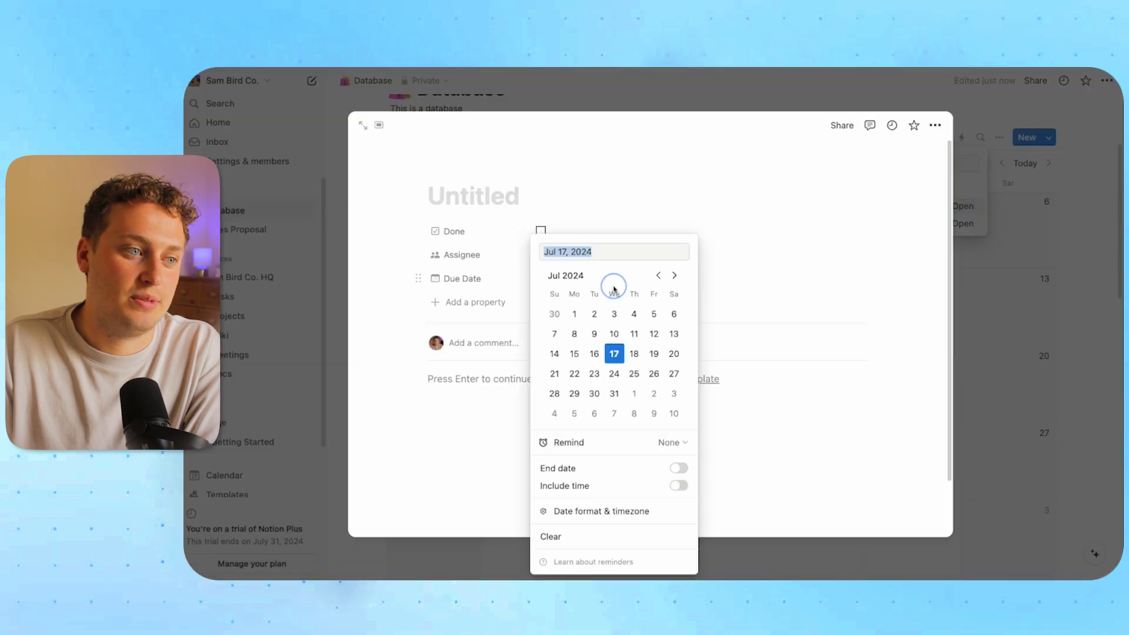
pyautogui.click(634, 353)
pyautogui.click(967, 338)
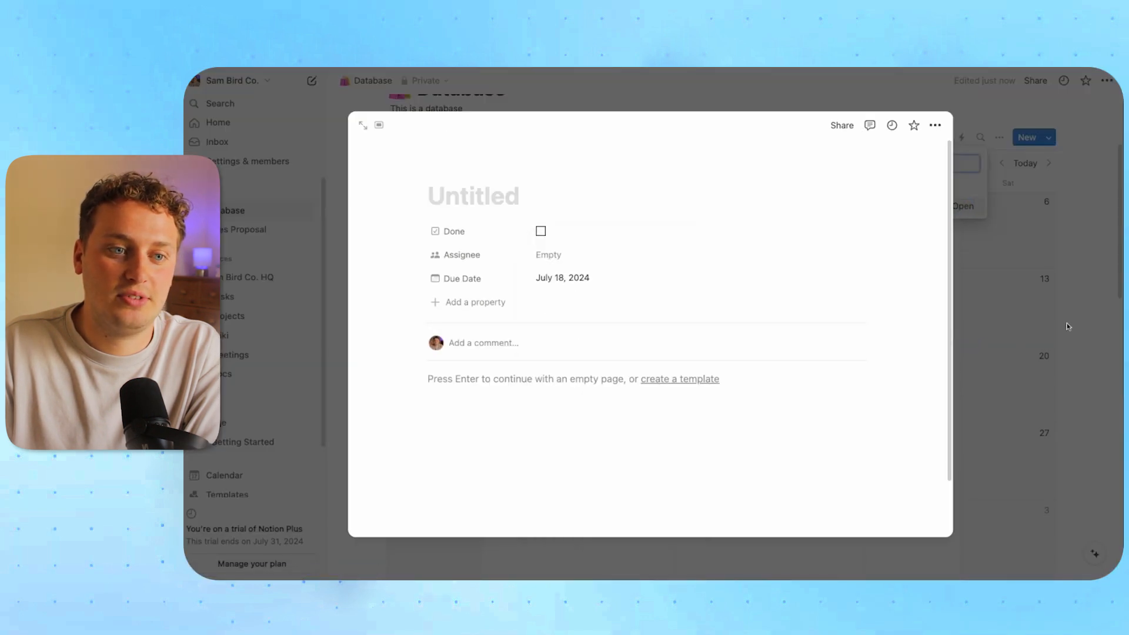
pyautogui.click(1083, 320)
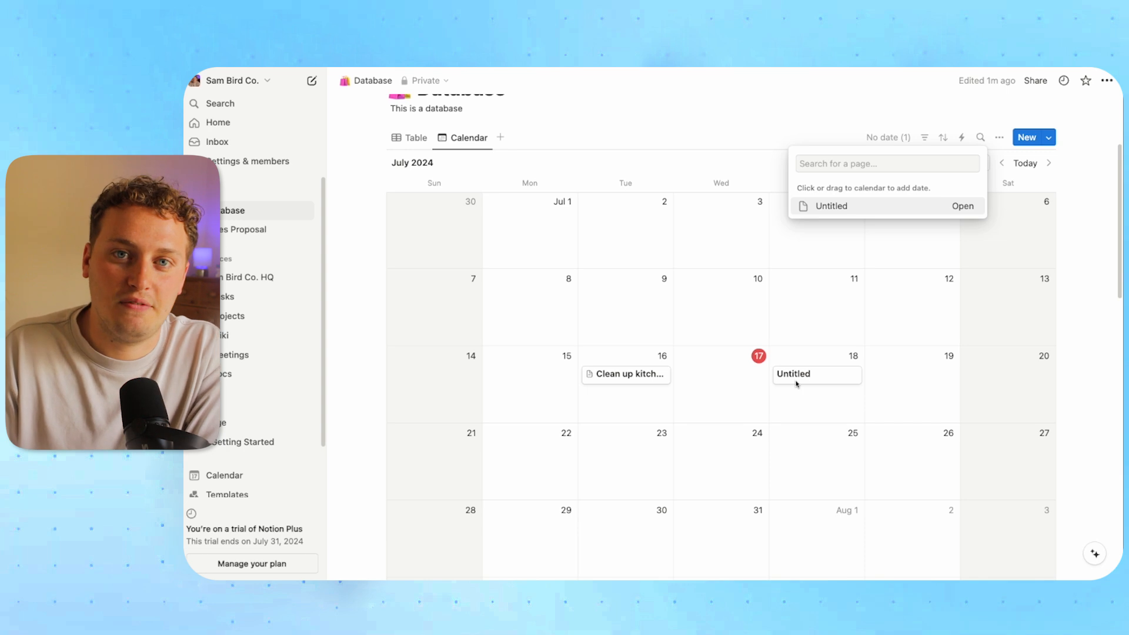
pyautogui.click(618, 102)
pyautogui.scroll(3, 588, 235)
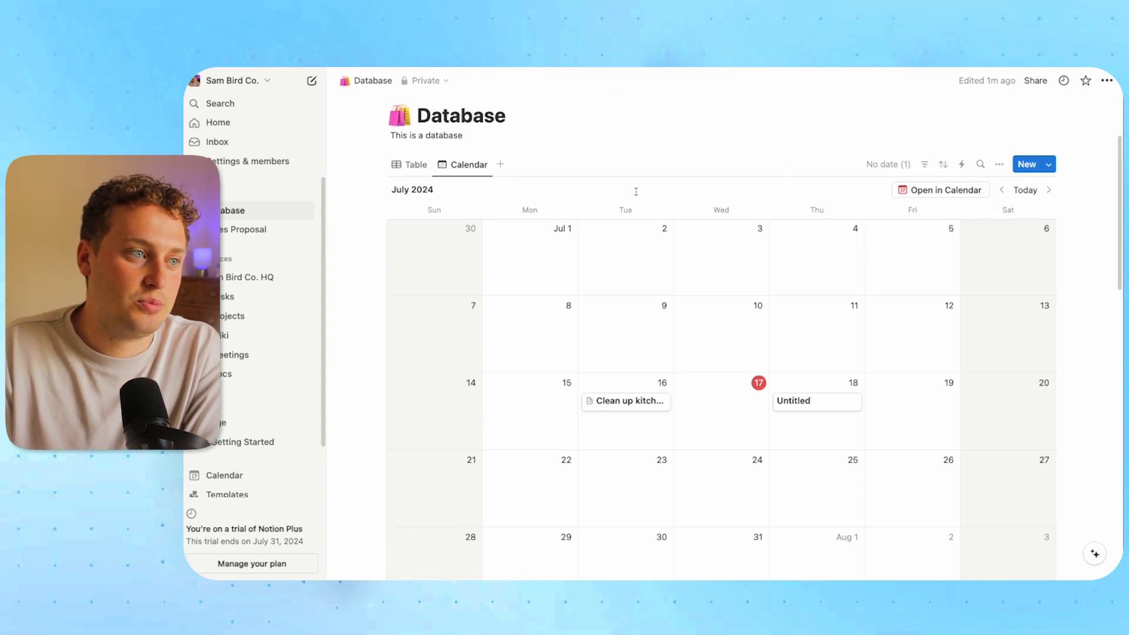
pyautogui.click(504, 236)
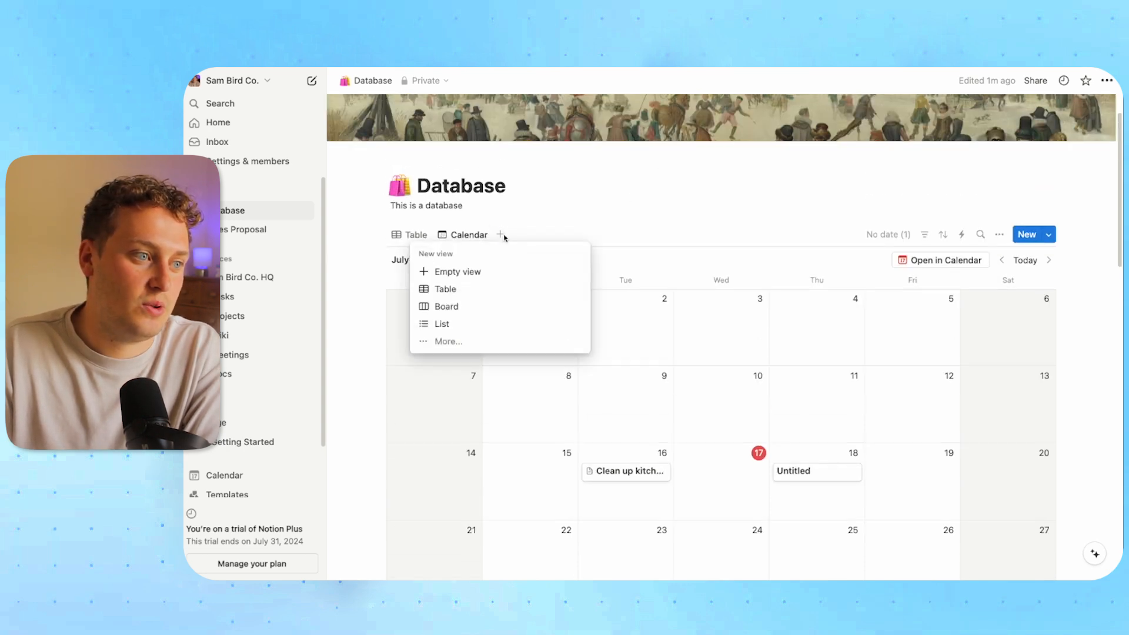
# Add a Board view and a Status property to the database via Clean up kitchen
pyautogui.click(458, 307)
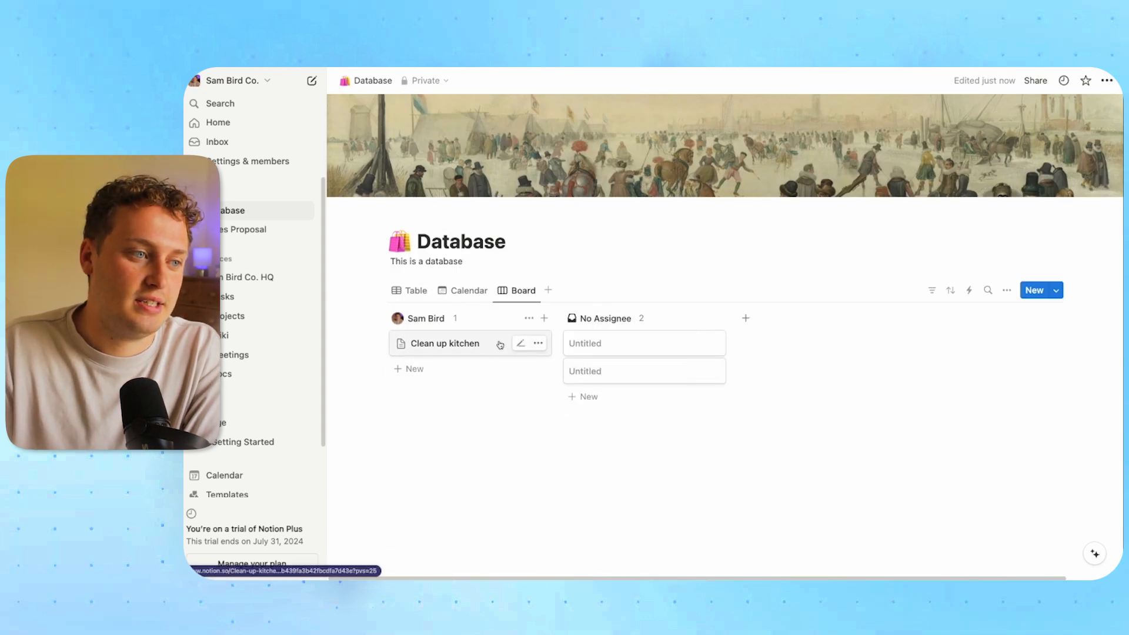
pyautogui.click(515, 346)
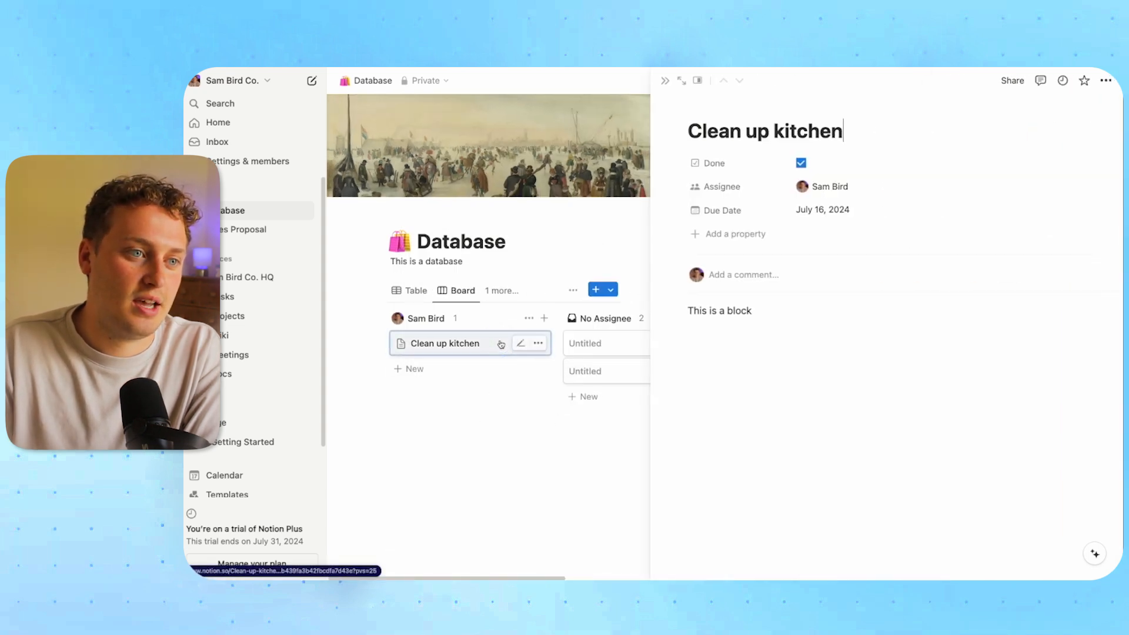
pyautogui.click(736, 234)
pyautogui.click(732, 502)
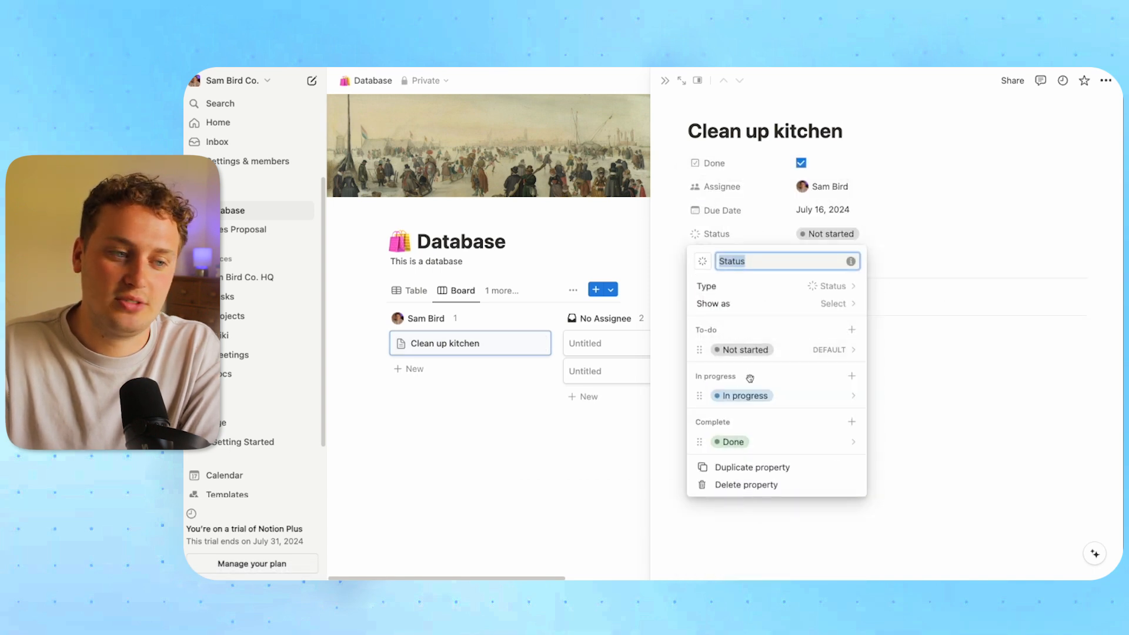
pyautogui.click(917, 321)
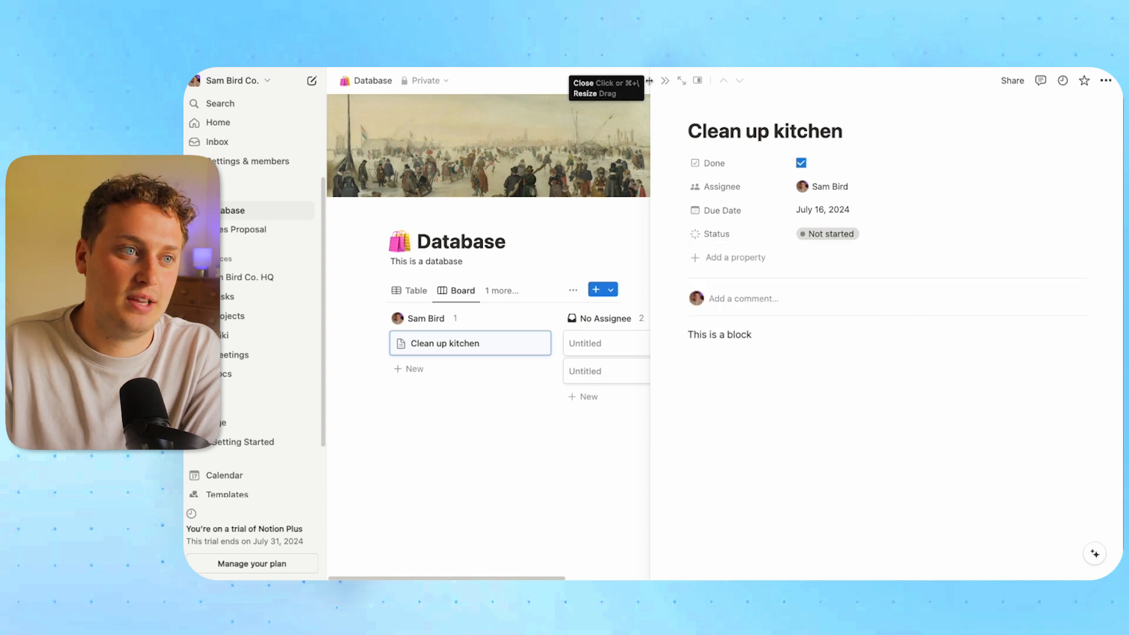
pyautogui.click(664, 80)
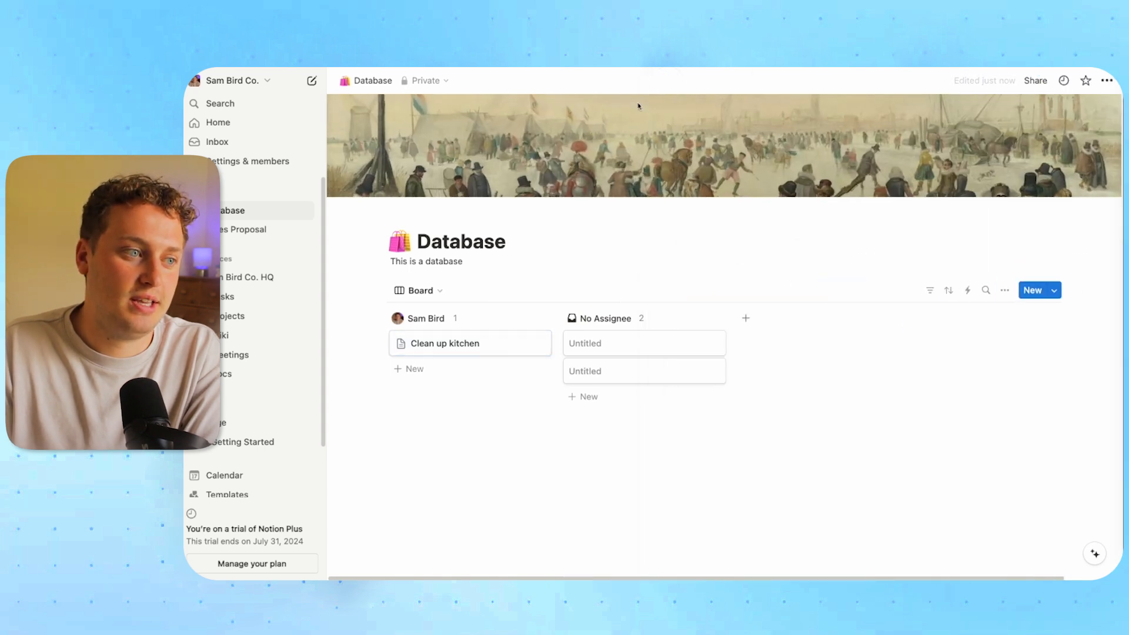
# Group the board by Status, showing empty groups and coloring the columns
pyautogui.click(1006, 290)
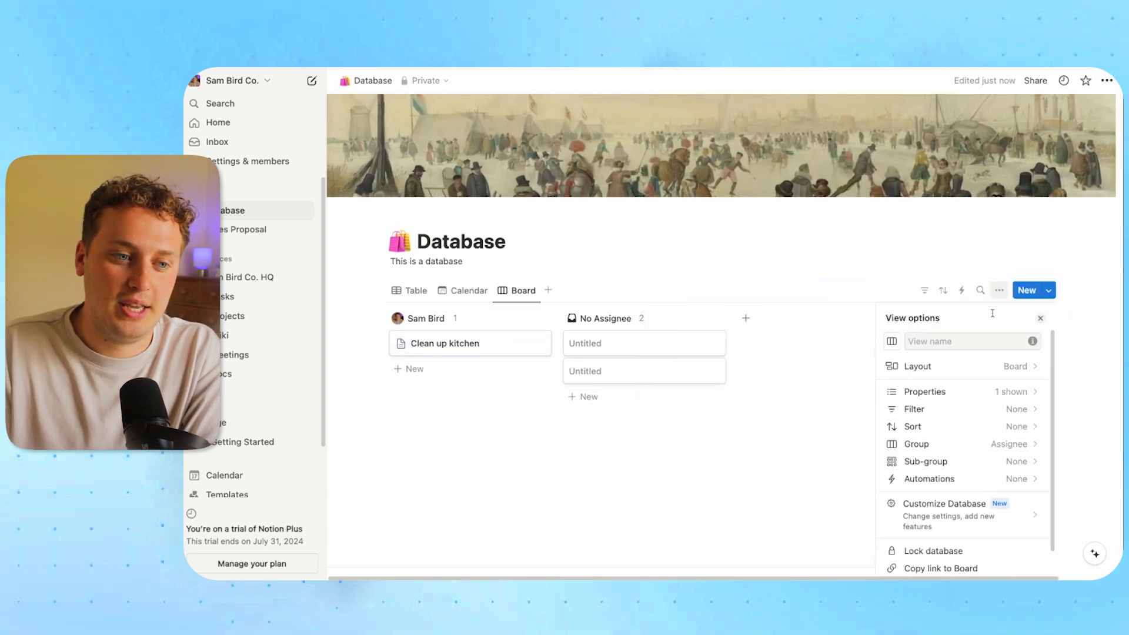
pyautogui.click(952, 445)
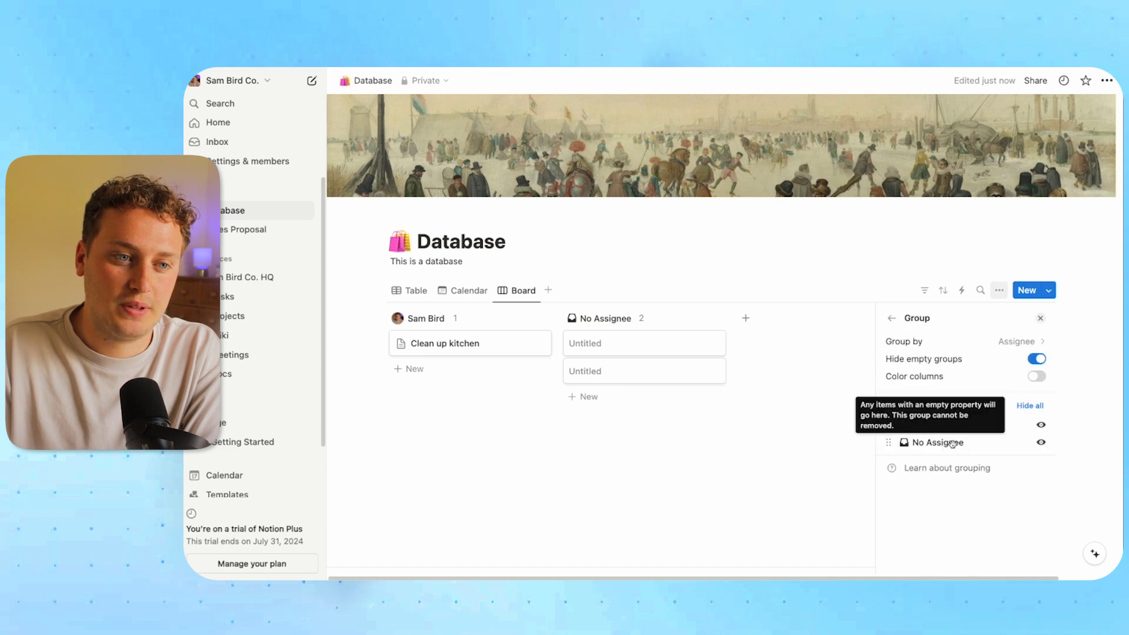
pyautogui.click(939, 341)
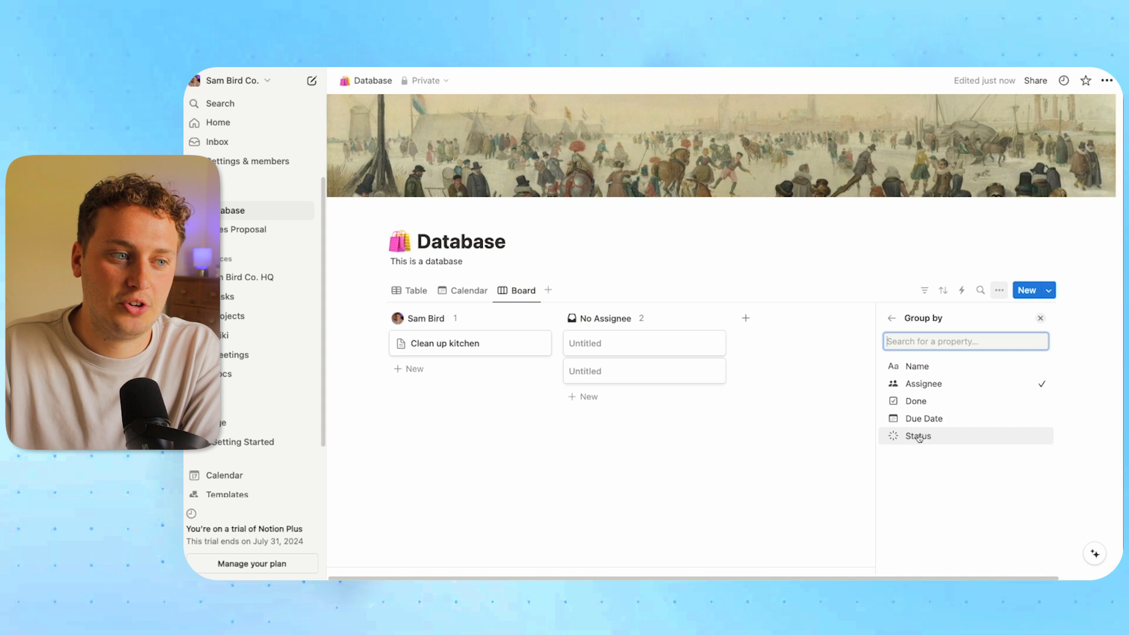
pyautogui.click(921, 437)
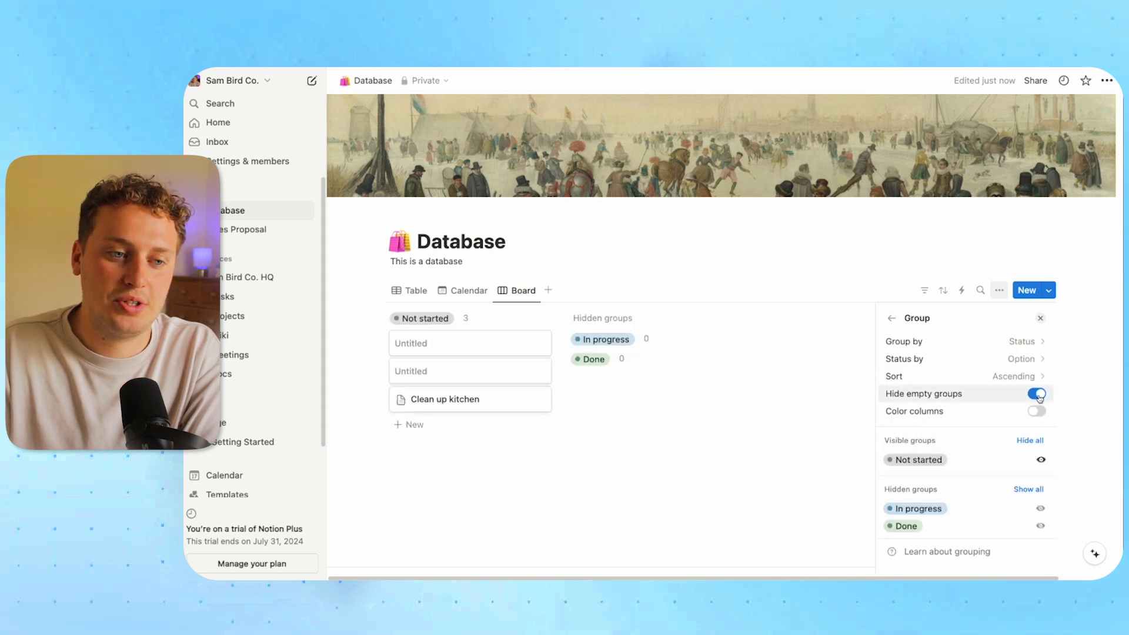
pyautogui.click(1038, 396)
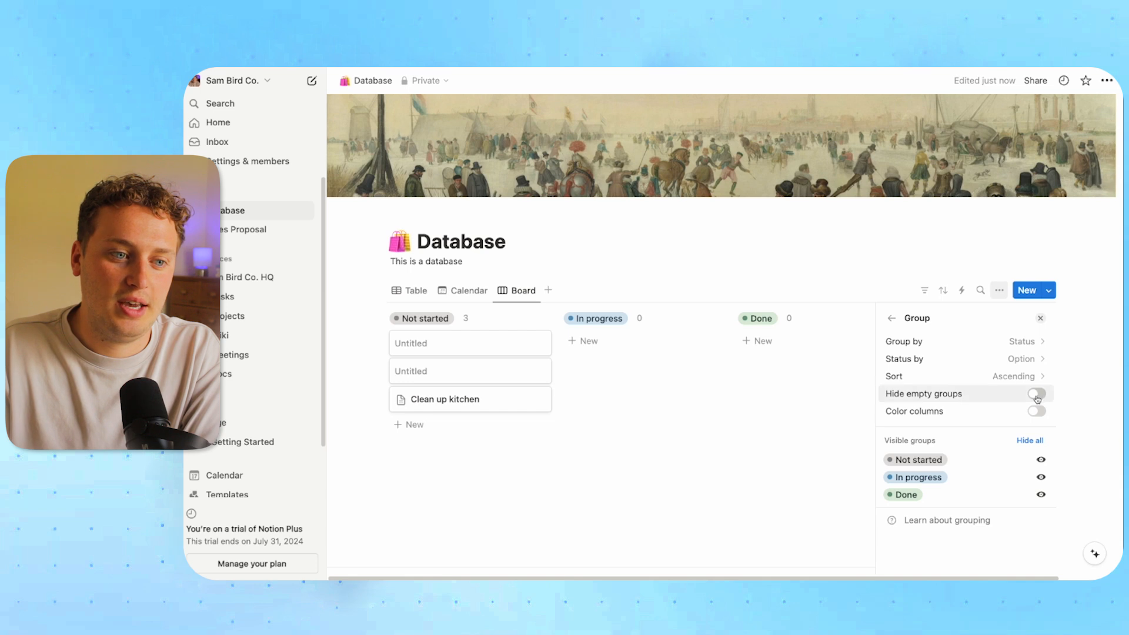
pyautogui.click(1037, 411)
pyautogui.click(687, 275)
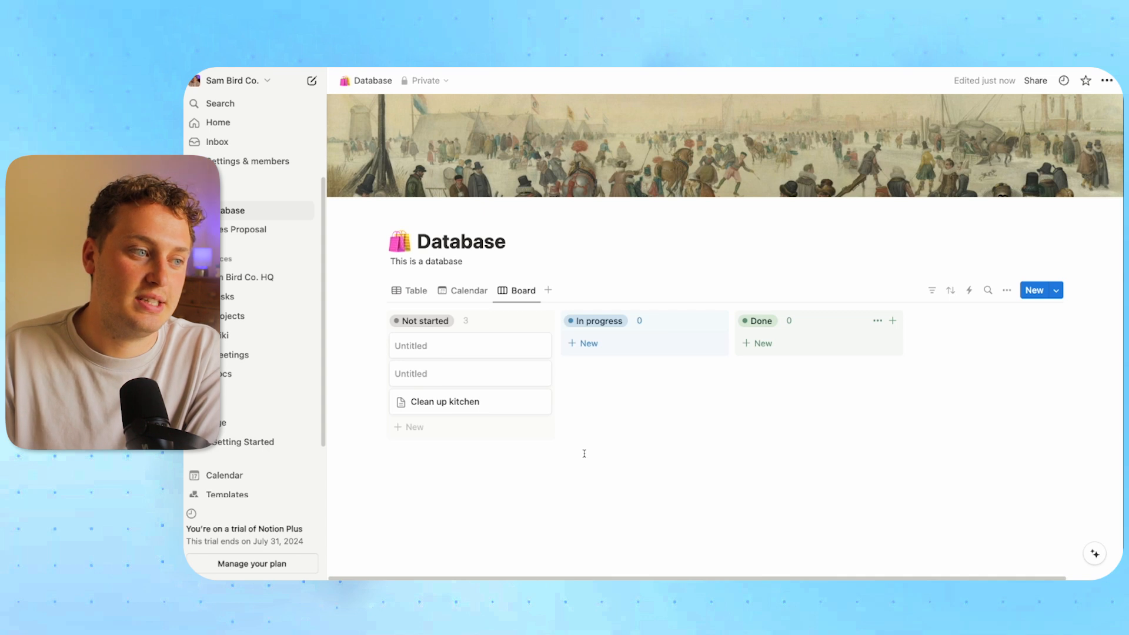
# Set Clean up kitchen's Status to In progress
pyautogui.click(481, 402)
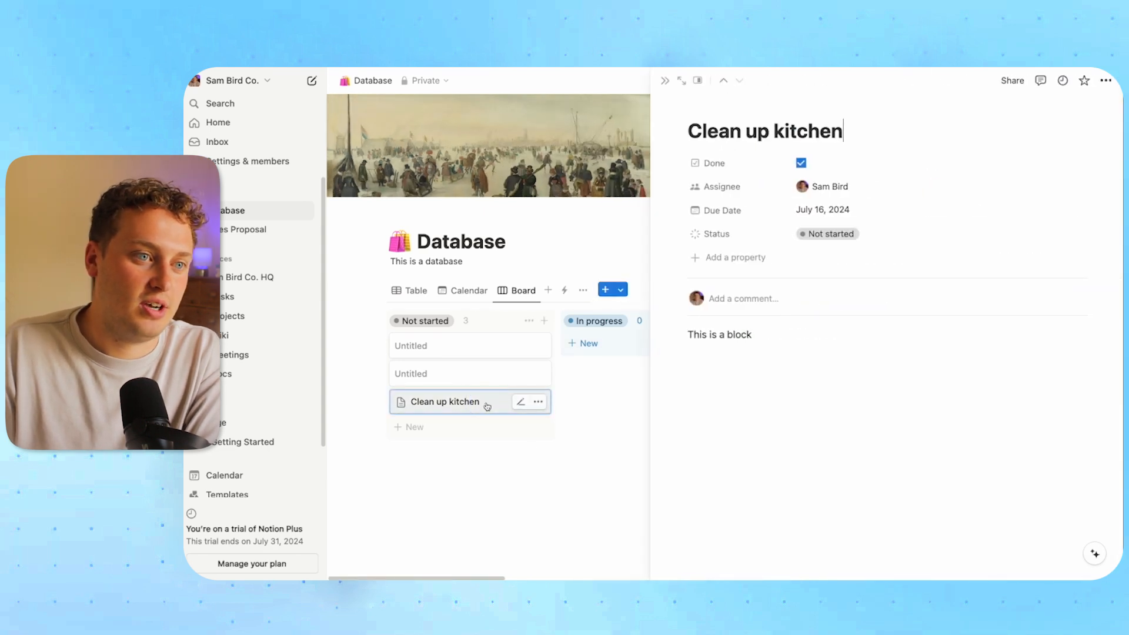
pyautogui.click(865, 241)
pyautogui.click(859, 314)
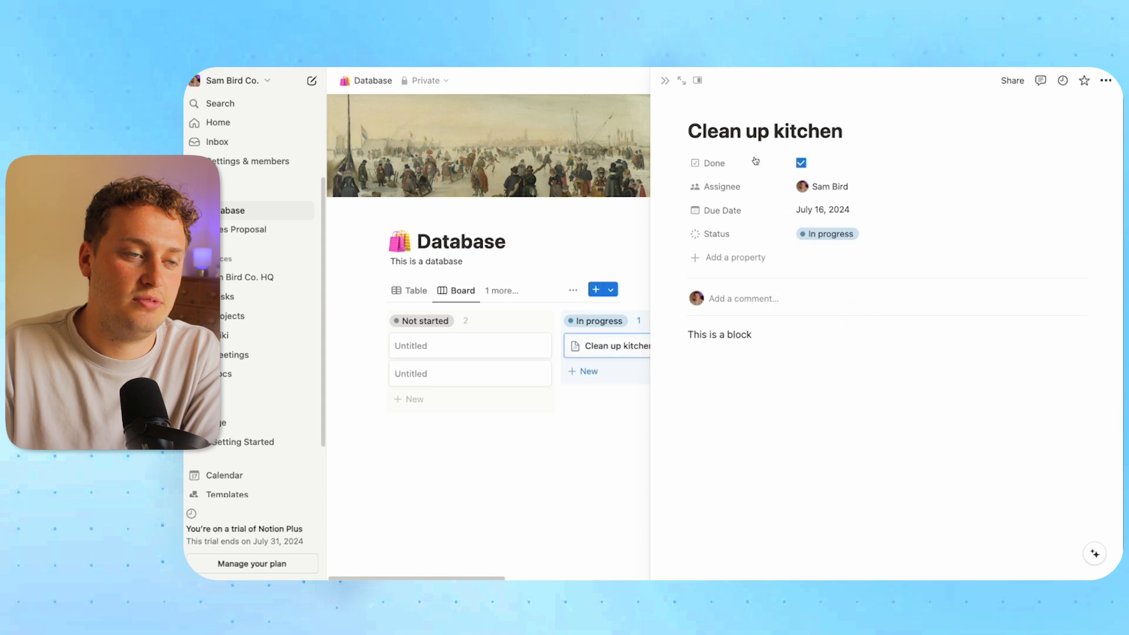
pyautogui.click(665, 81)
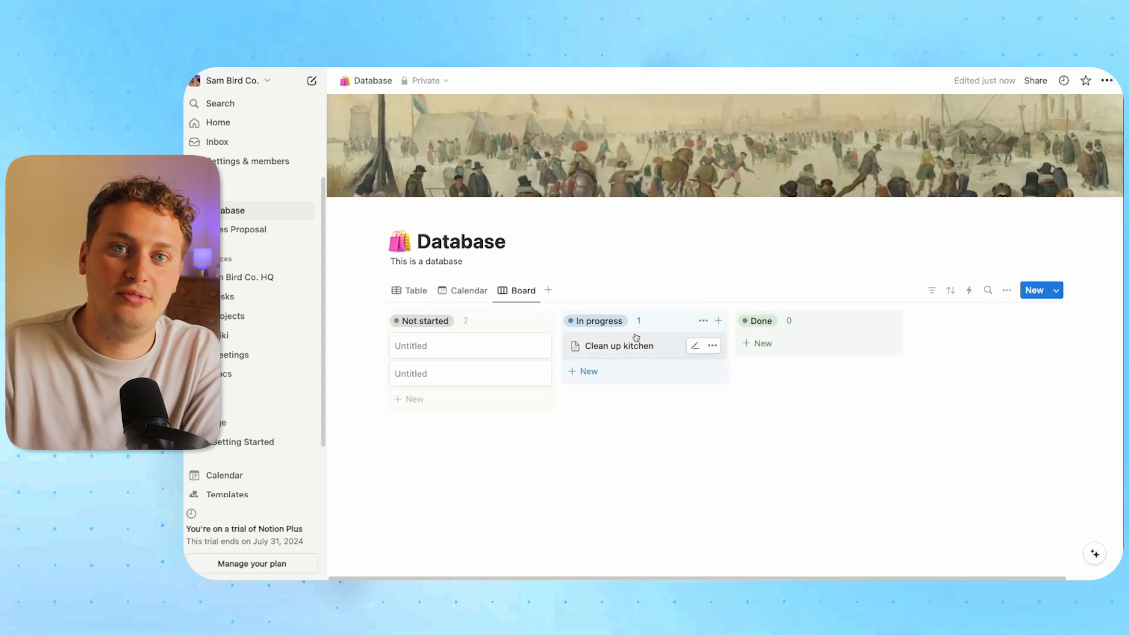
# Show Assignee and Due Date on the board cards
pyautogui.click(409, 291)
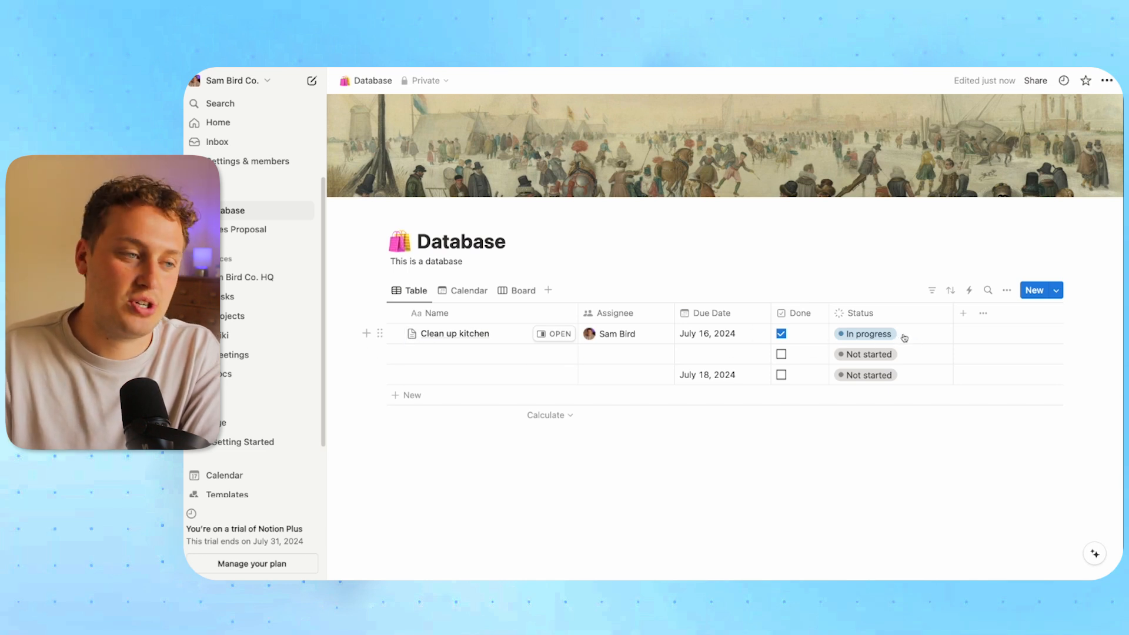
pyautogui.click(518, 290)
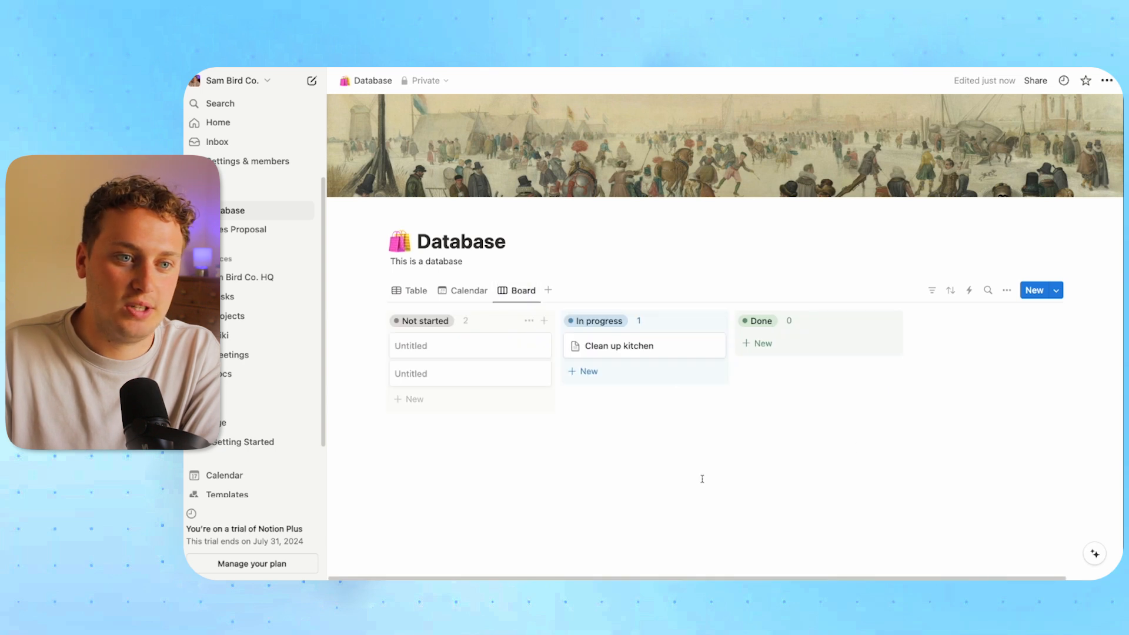
pyautogui.click(1010, 292)
pyautogui.click(941, 391)
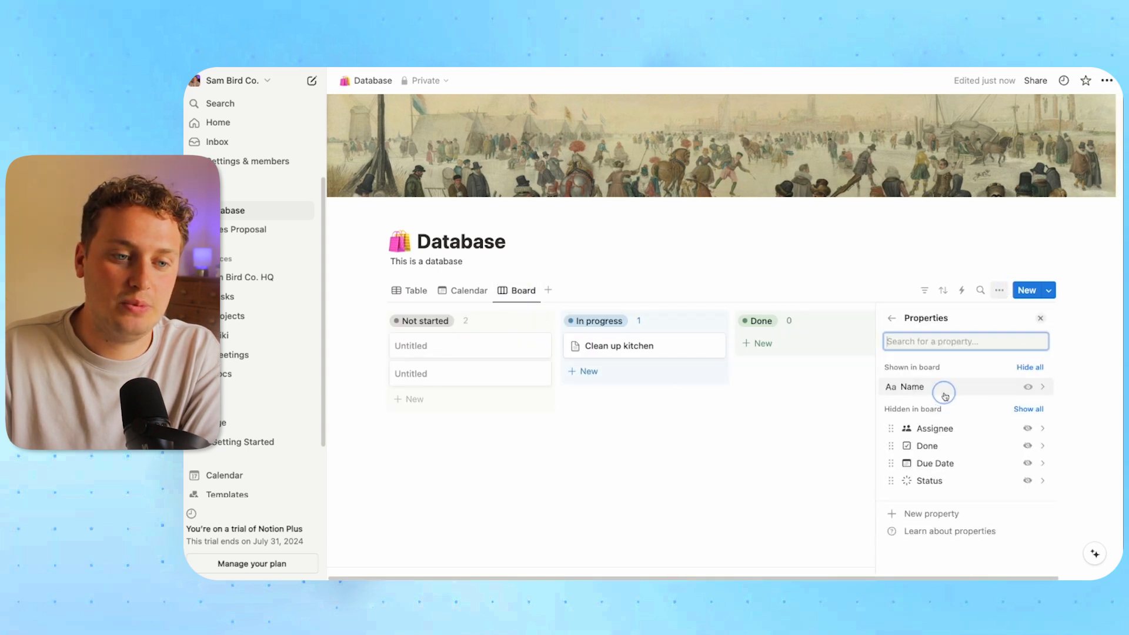
pyautogui.click(1027, 429)
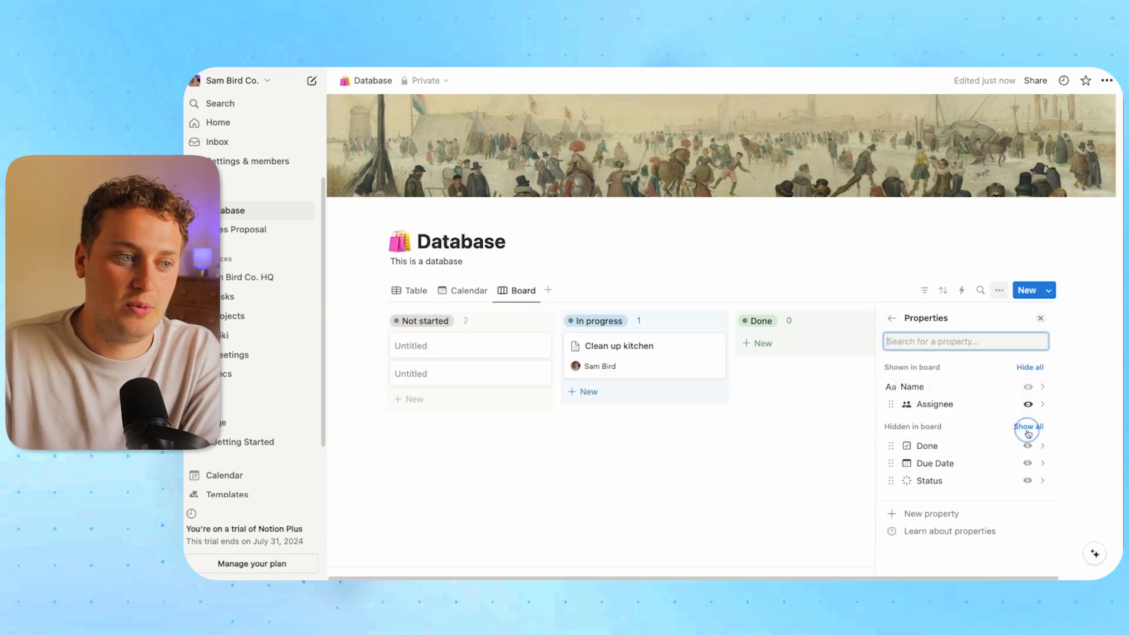
pyautogui.click(1028, 464)
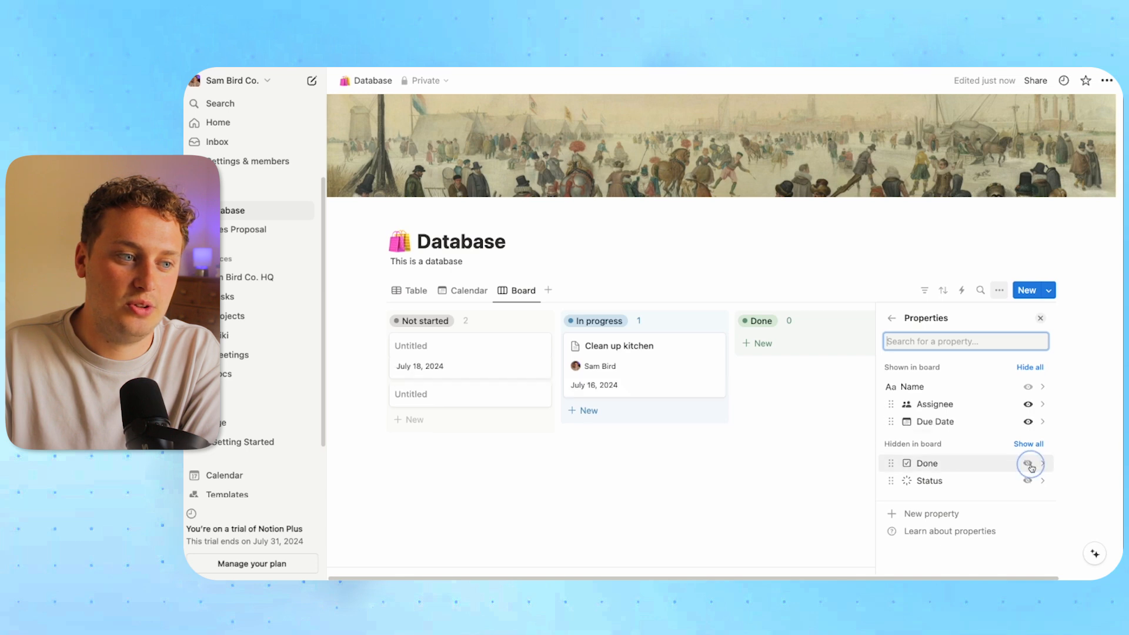
pyautogui.click(785, 455)
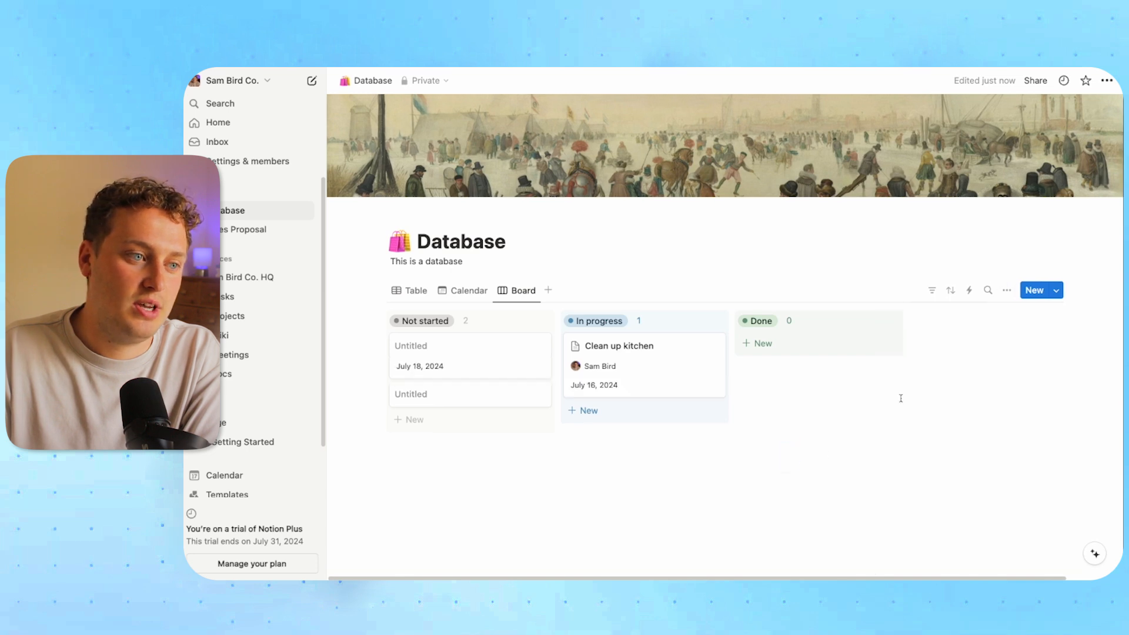
# From the table view, create a new page template for the Database
pyautogui.click(415, 291)
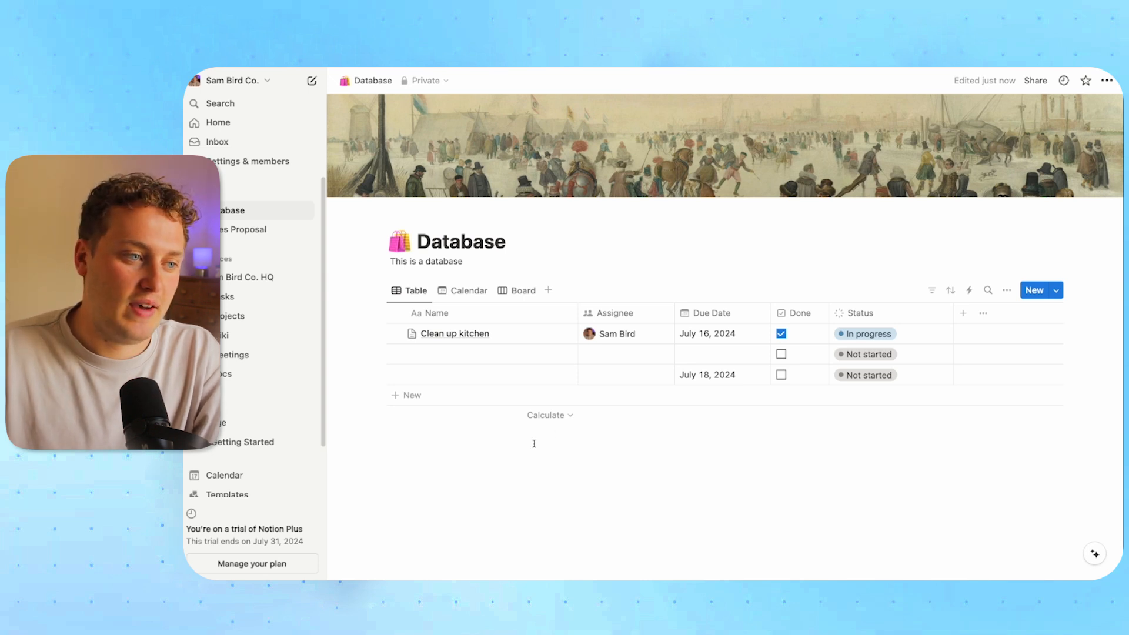
pyautogui.click(549, 333)
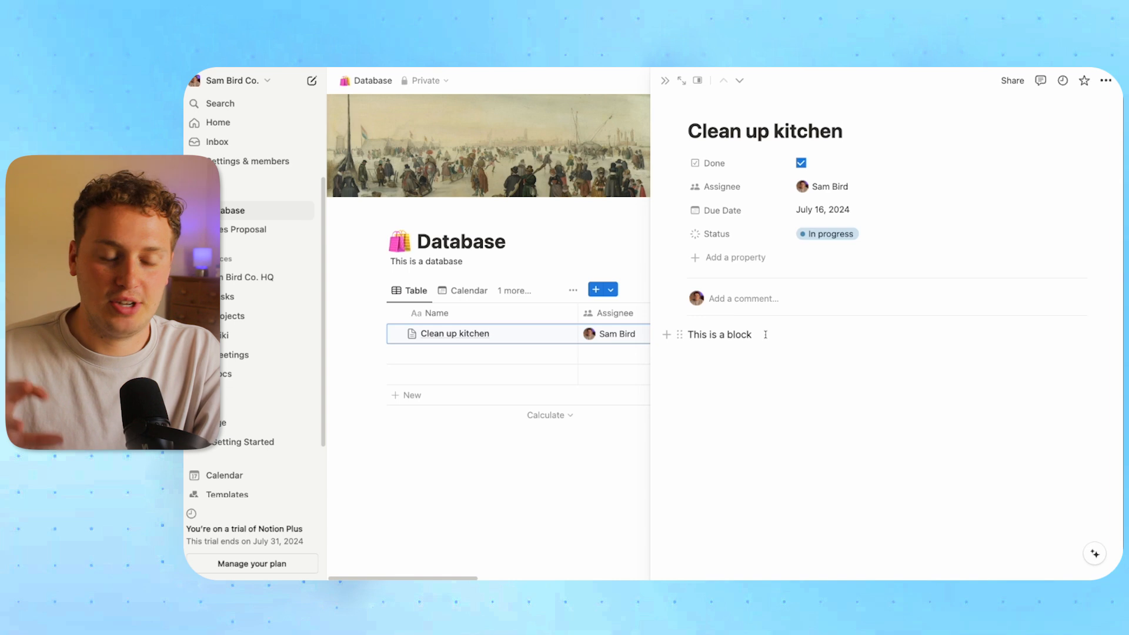
pyautogui.click(664, 80)
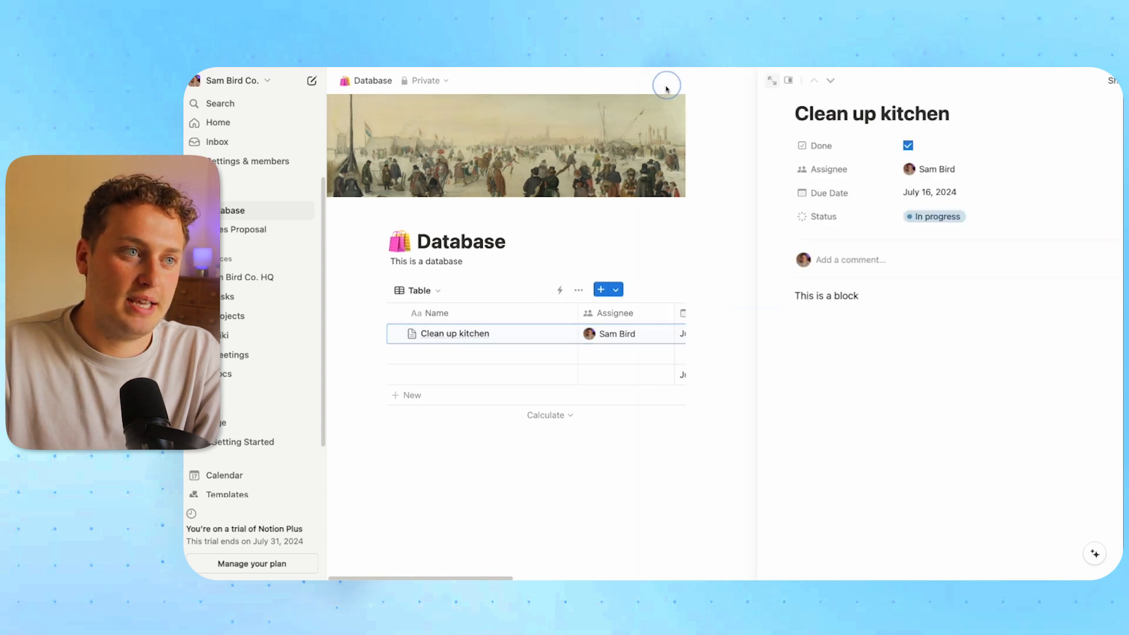
pyautogui.click(1057, 292)
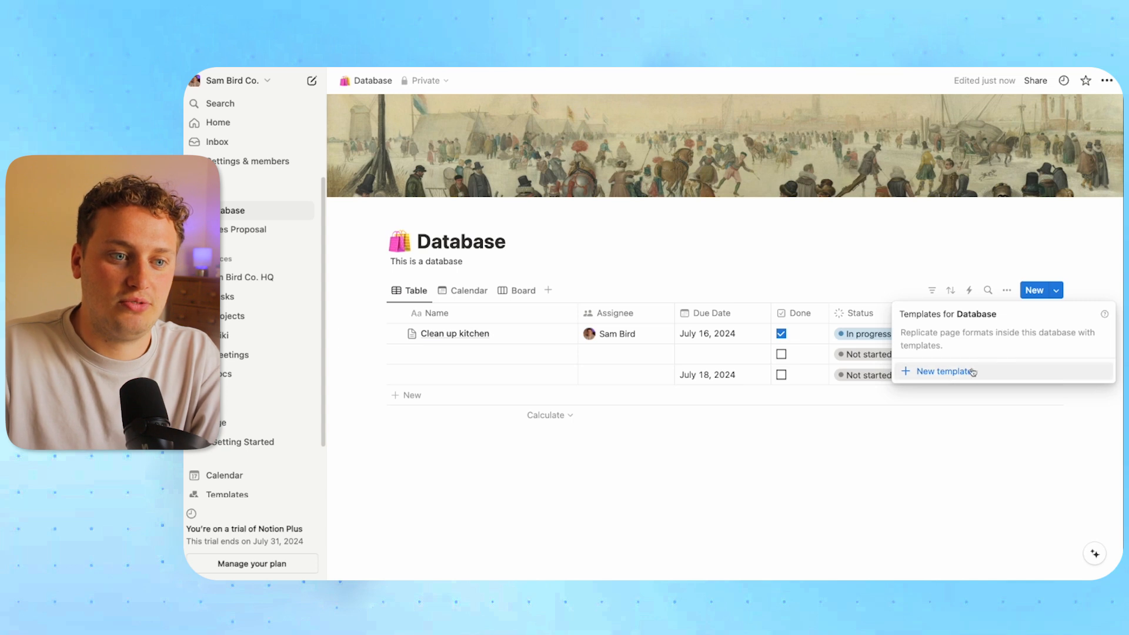
pyautogui.click(935, 372)
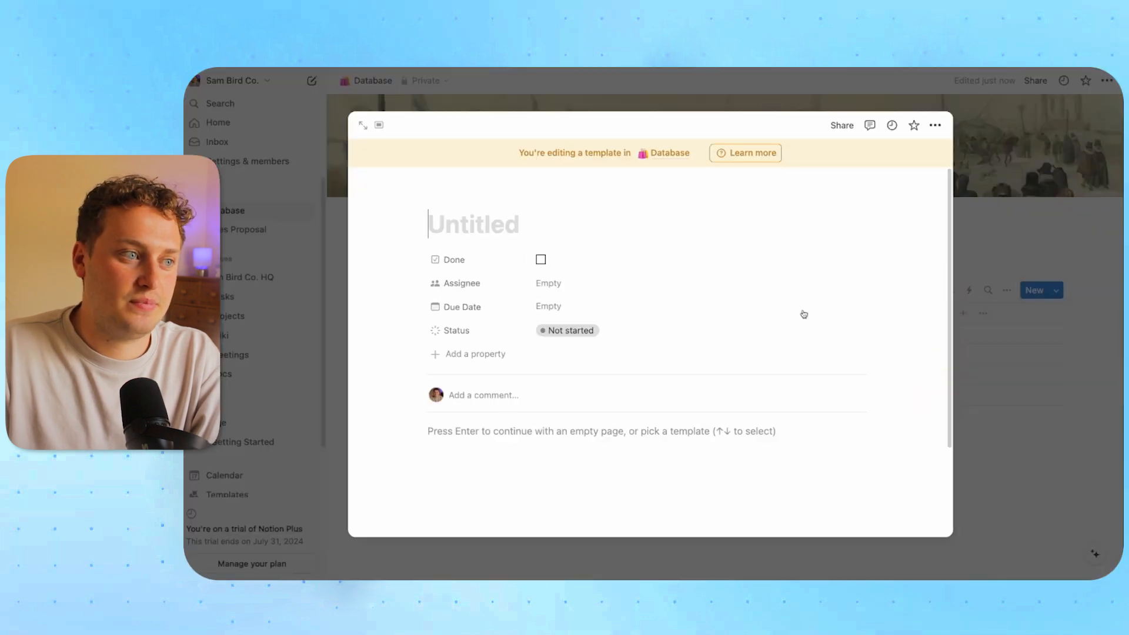
# Title the template 'Database Template' and add the H1 heading 'This is a database template'
pyautogui.write('Database Template')
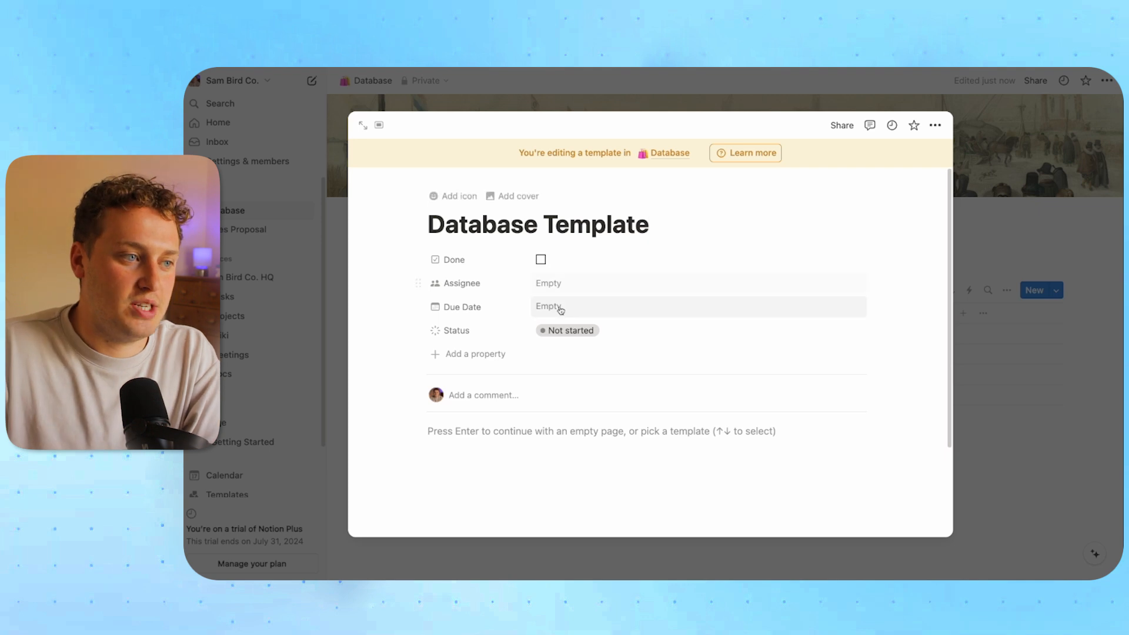
pyautogui.click(476, 432)
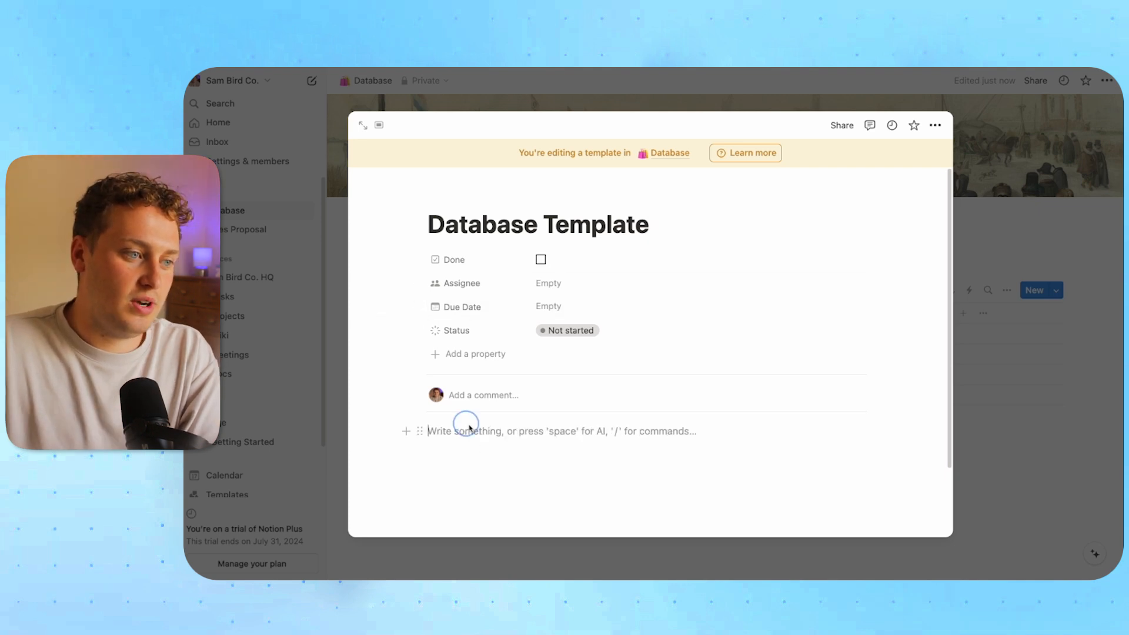
pyautogui.write('/h')
pyautogui.press('Return')
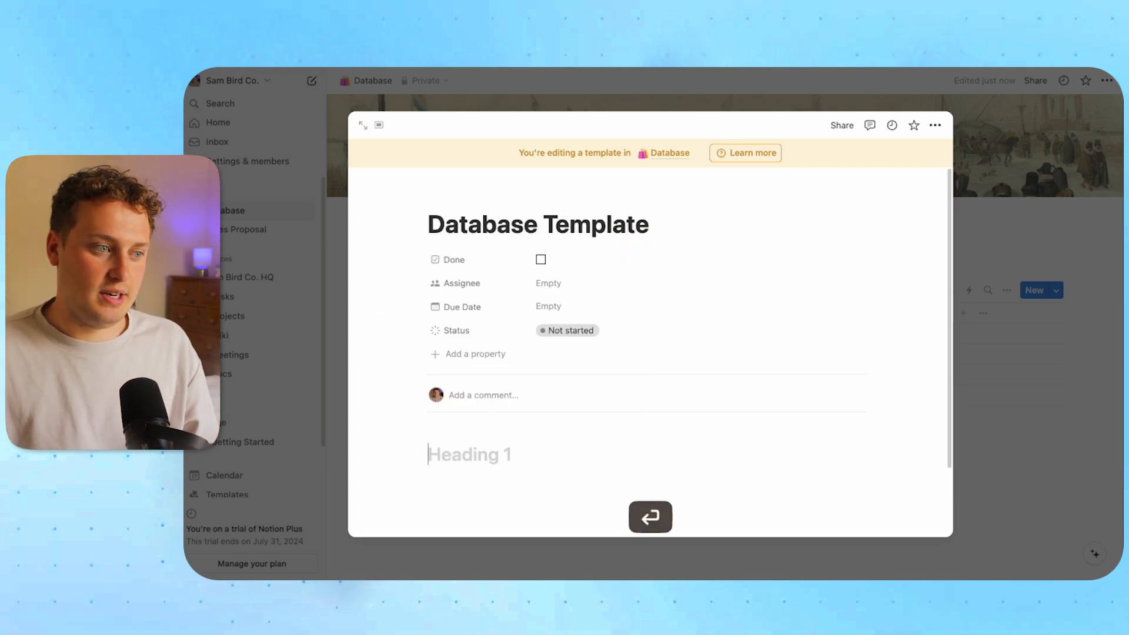
pyautogui.write('This is a d')
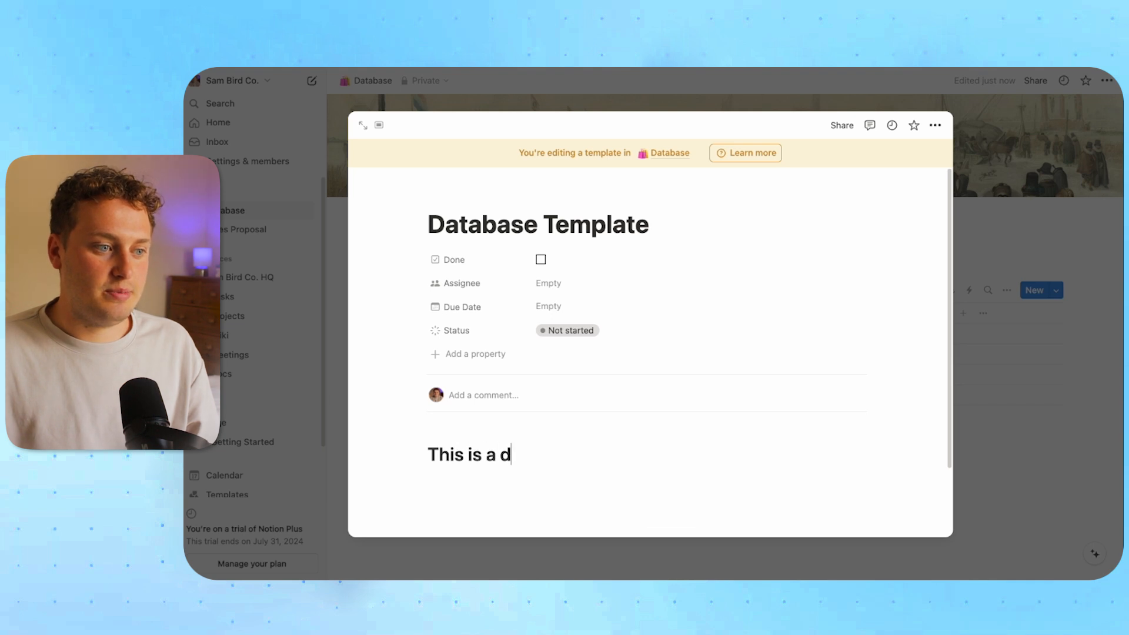
pyautogui.write('atabase template')
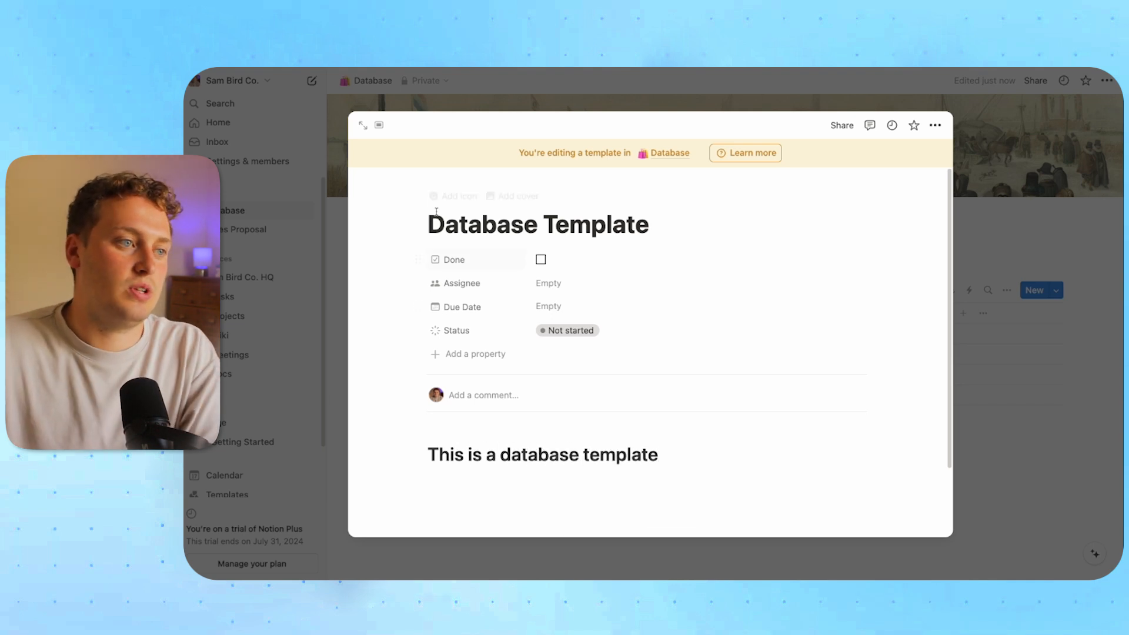
# Give the template an airplane icon and a plain yellow cover
pyautogui.click(447, 196)
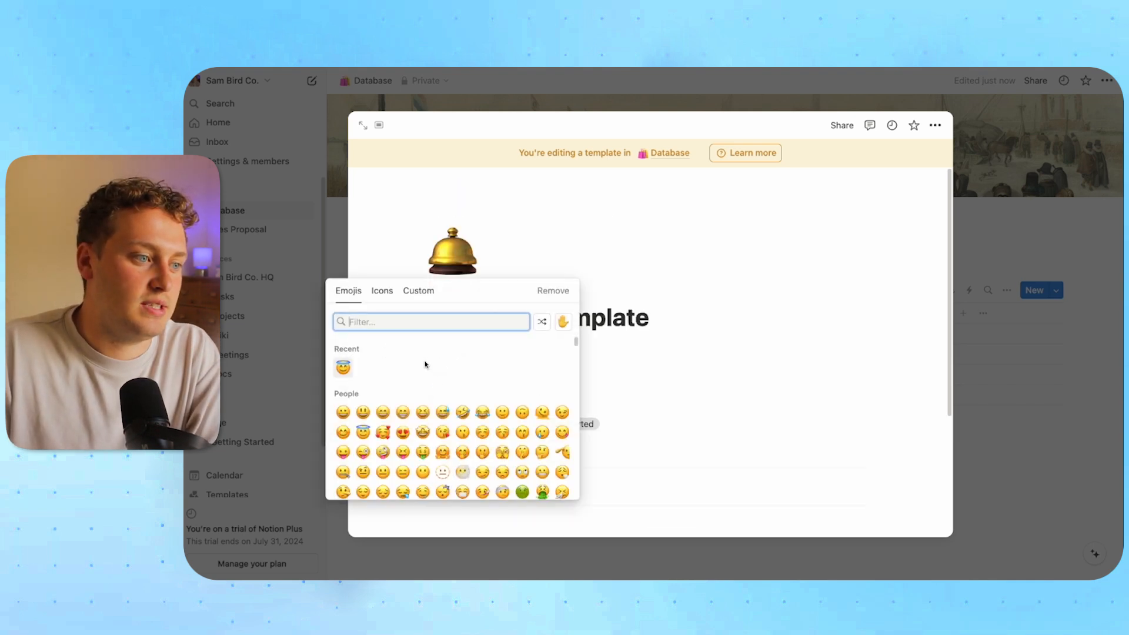
pyautogui.click(397, 292)
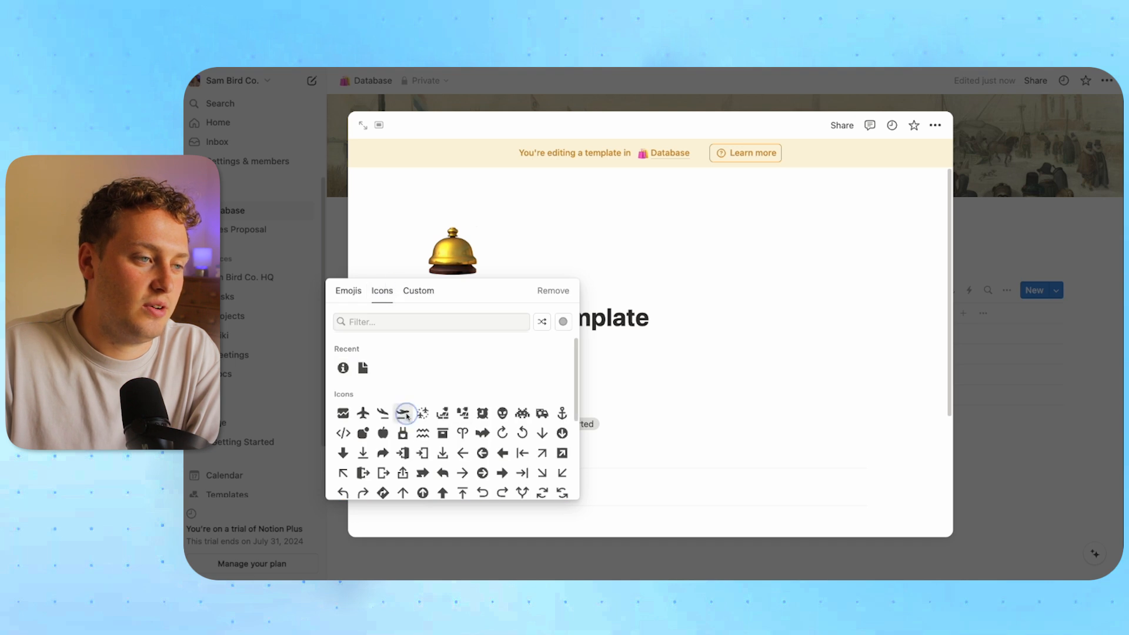
pyautogui.click(402, 433)
pyautogui.click(462, 290)
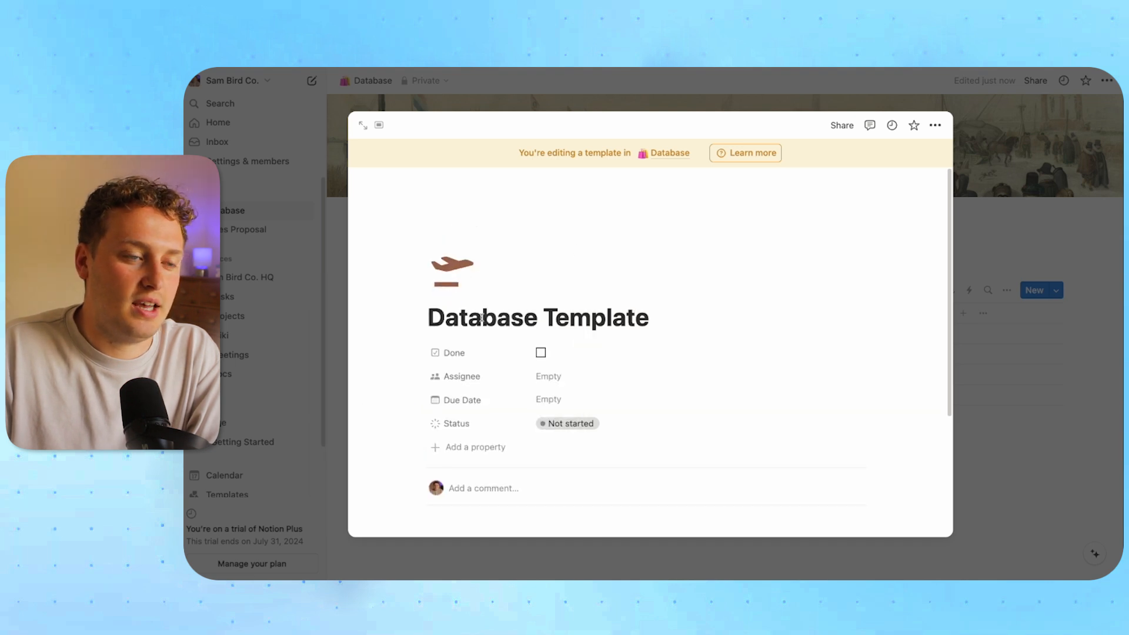
pyautogui.click(770, 185)
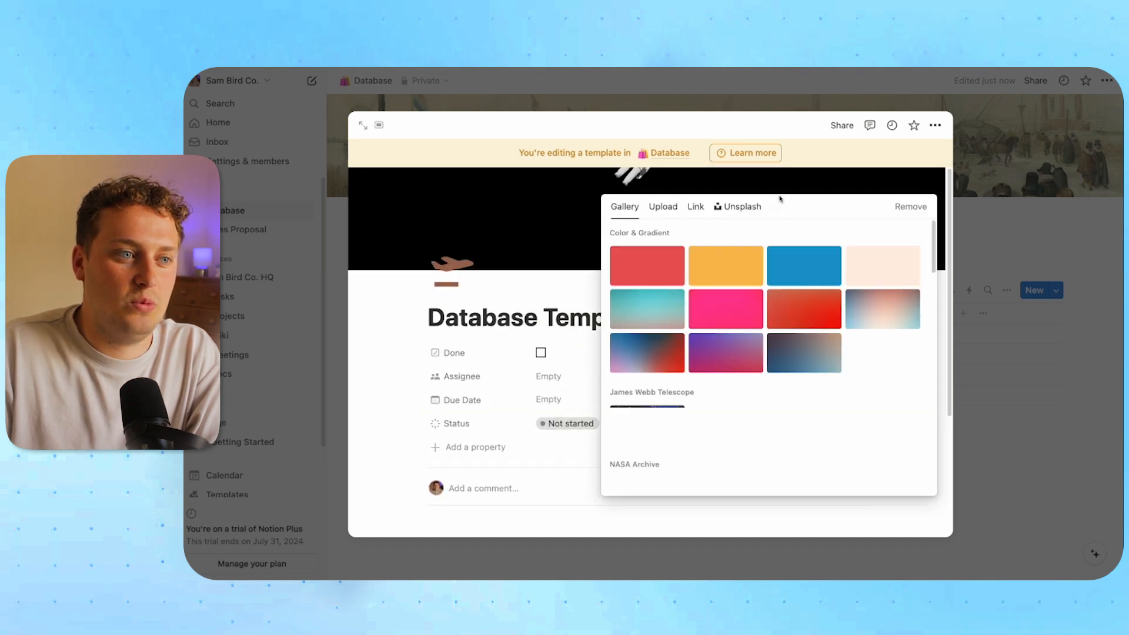
pyautogui.click(741, 280)
pyautogui.click(556, 292)
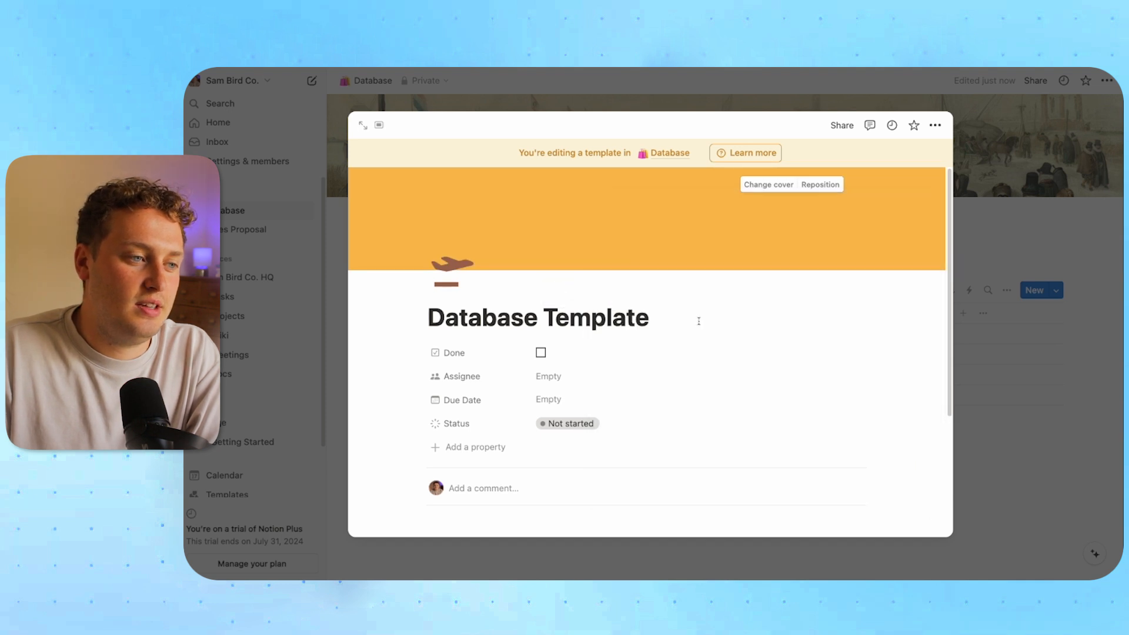
# Drag the Done property below Due Date
pyautogui.scroll(-1, 720, 331)
pyautogui.scroll(-1, 720, 331)
pyautogui.moveTo(455, 272); pyautogui.dragTo(474, 324)
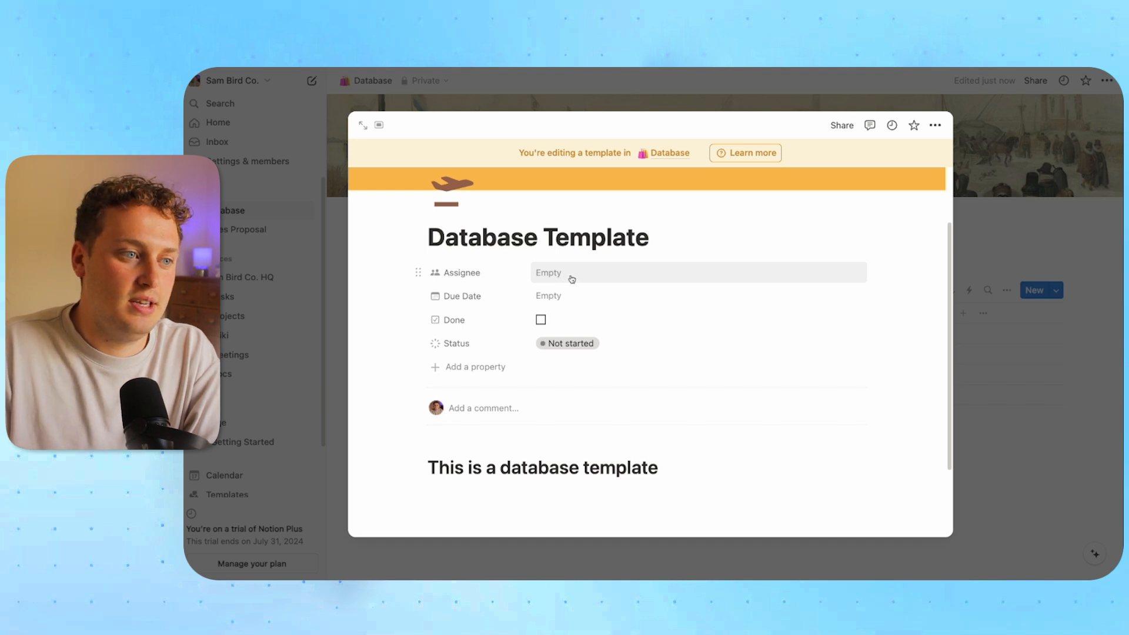
pyautogui.click(574, 277)
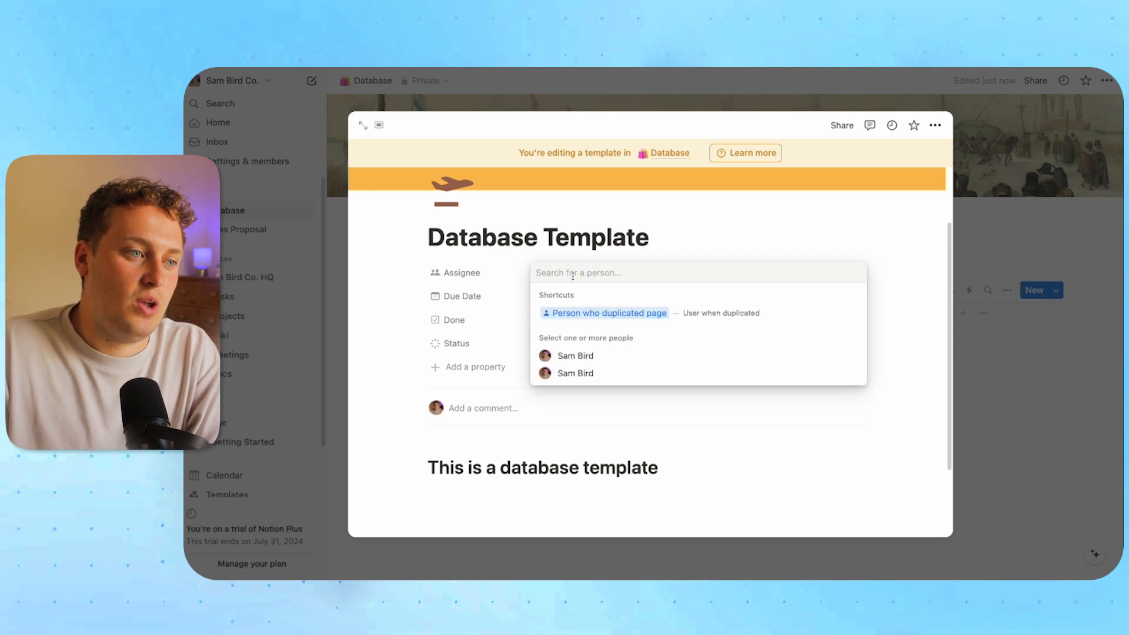
# Default Assignee to 'Person who duplicated page' and Due Date to 'Today' in the template
pyautogui.click(654, 319)
pyautogui.click(498, 298)
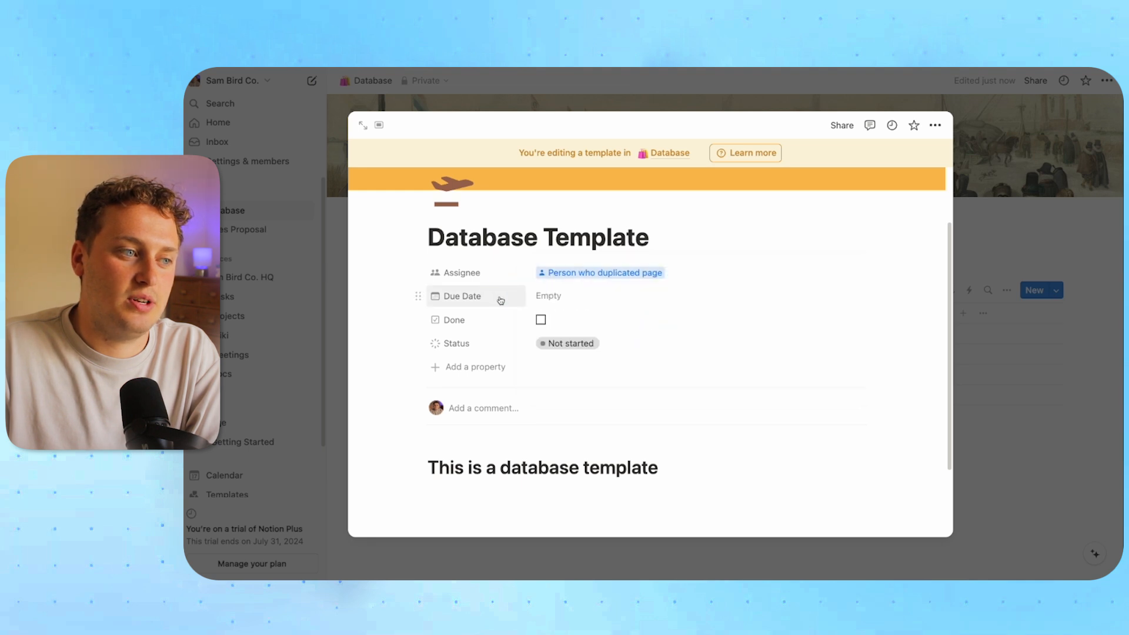
pyautogui.click(562, 301)
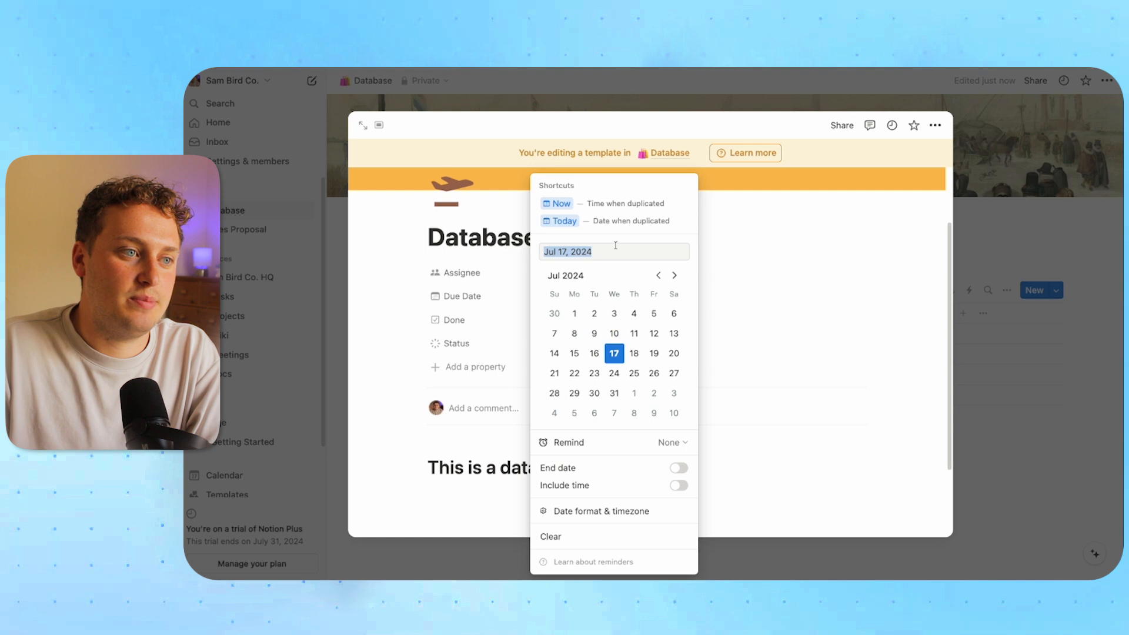
pyautogui.click(564, 221)
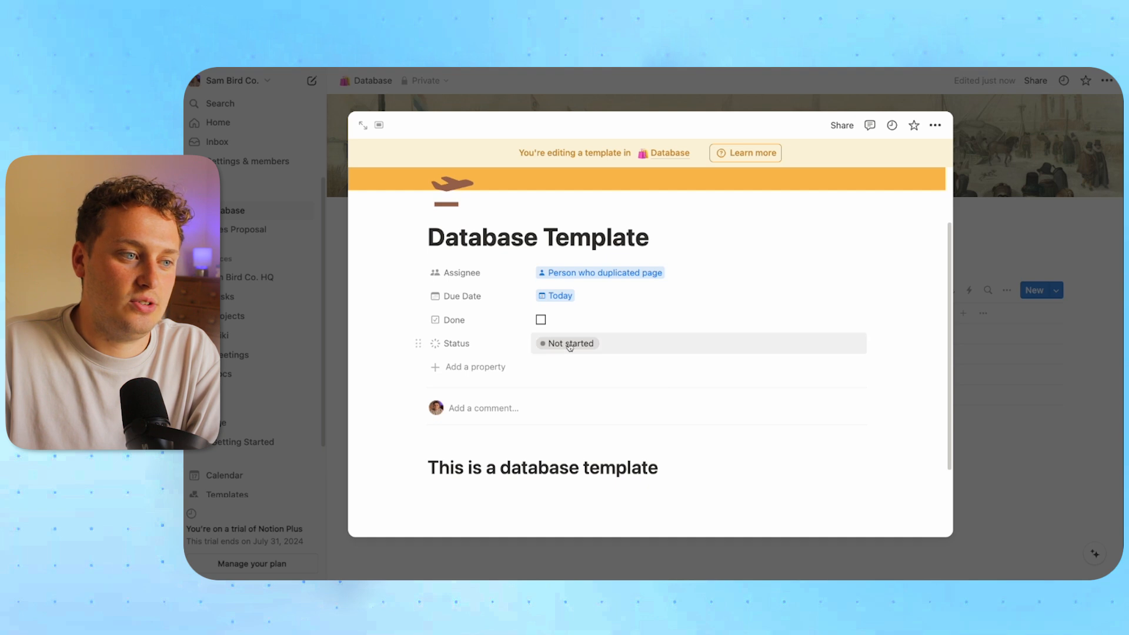
pyautogui.scroll(3, 588, 306)
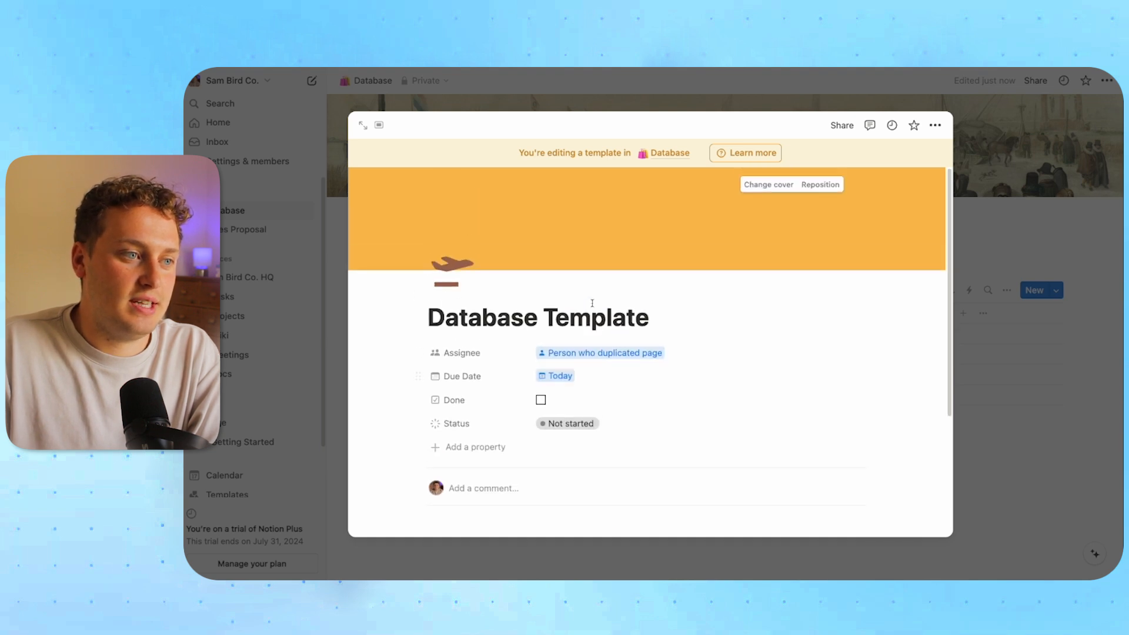
pyautogui.click(1054, 408)
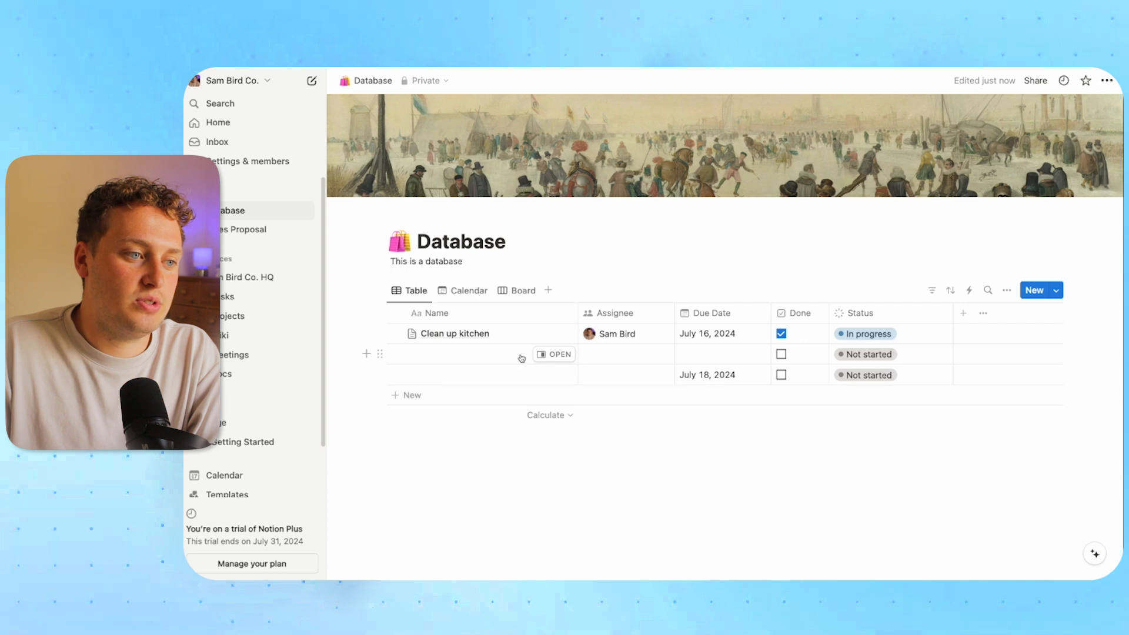
# Open the blank second row and compare it with the Clean up kitchen page
pyautogui.click(549, 354)
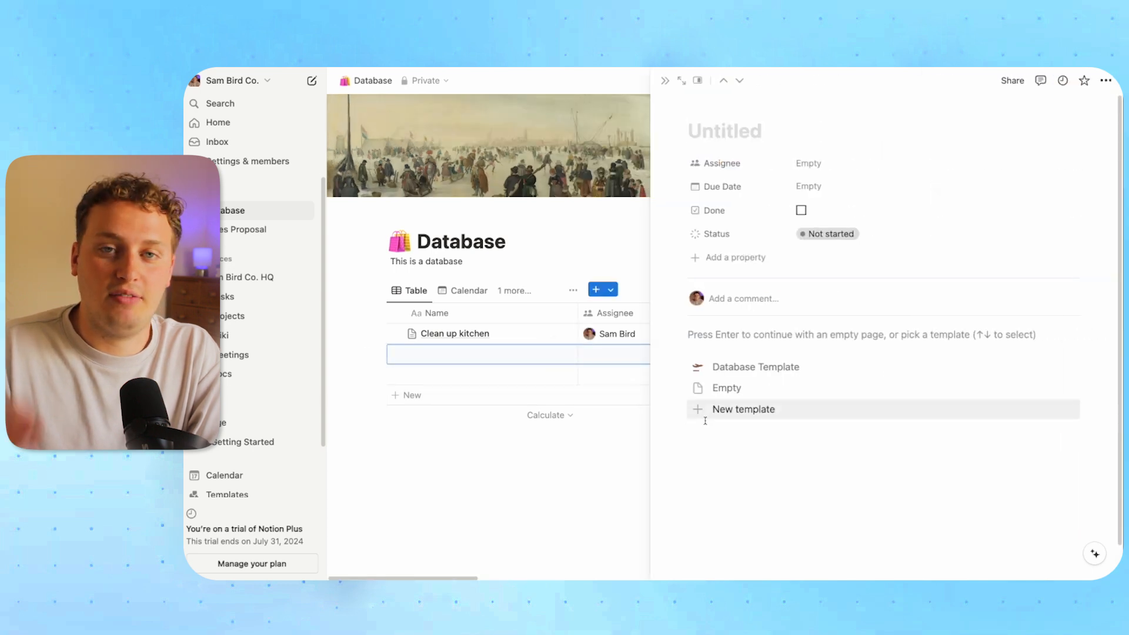
pyautogui.click(559, 334)
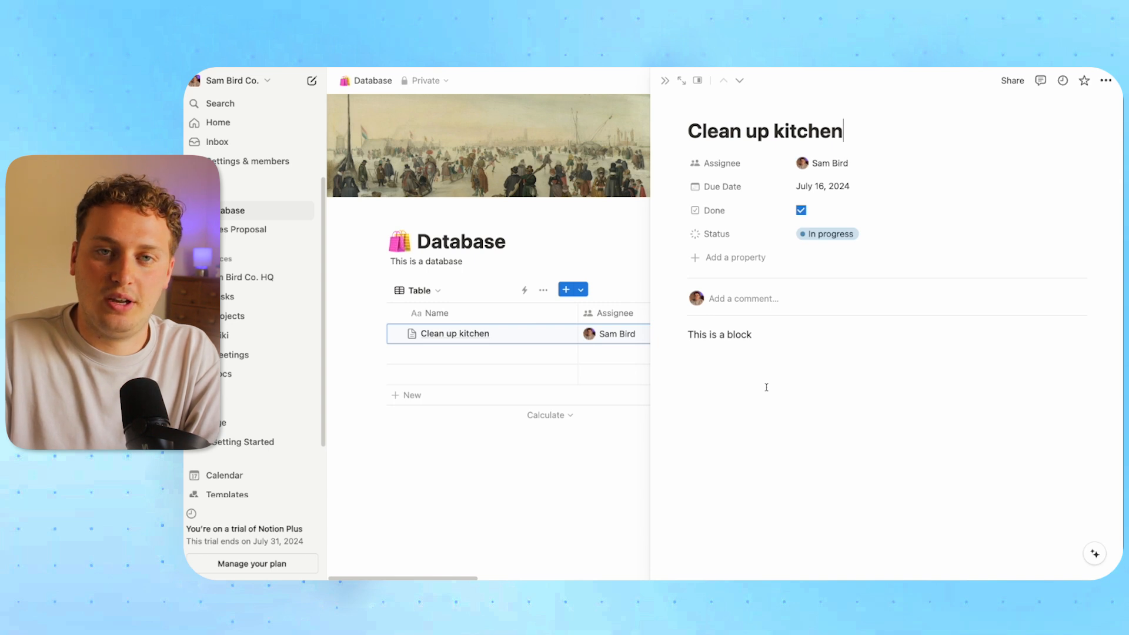
pyautogui.click(664, 81)
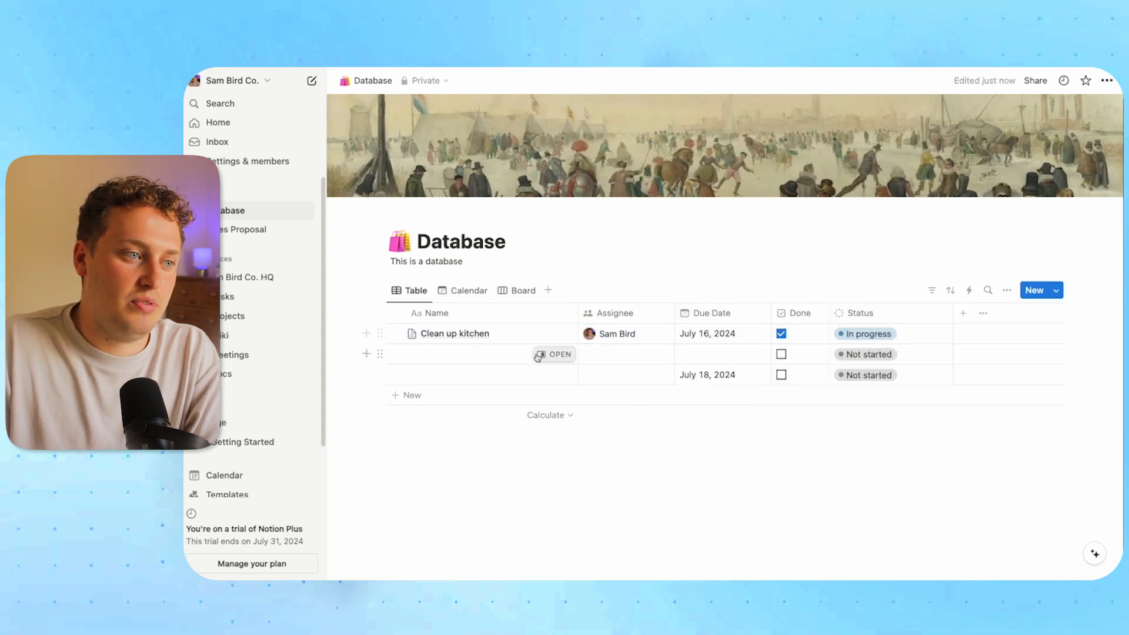
# Apply the Database Template to the blank second row
pyautogui.click(542, 358)
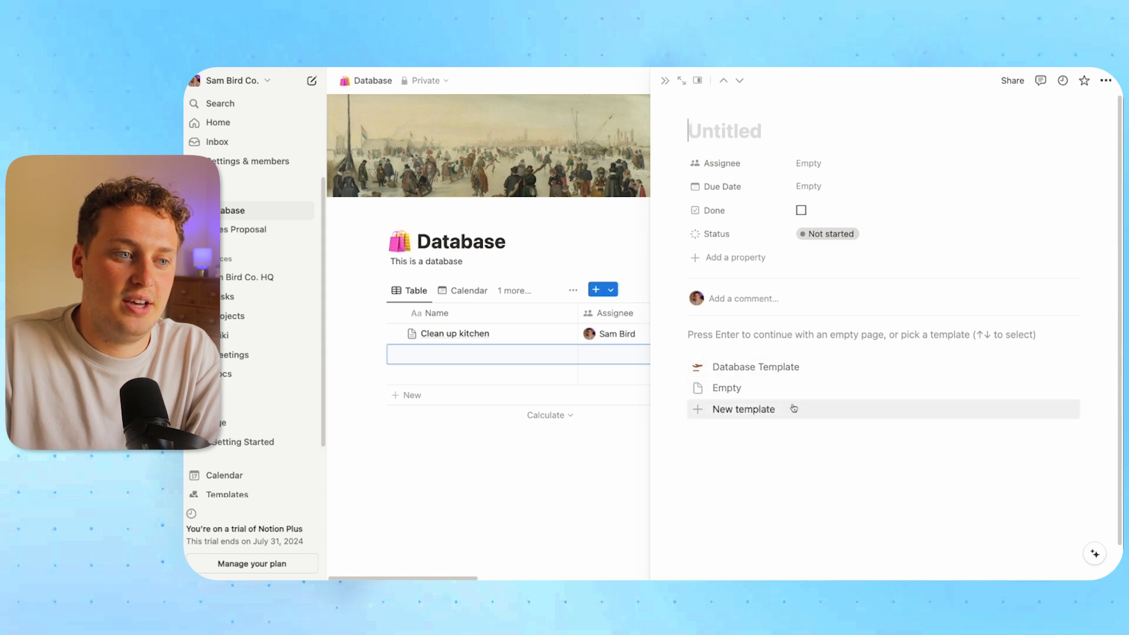
pyautogui.click(761, 369)
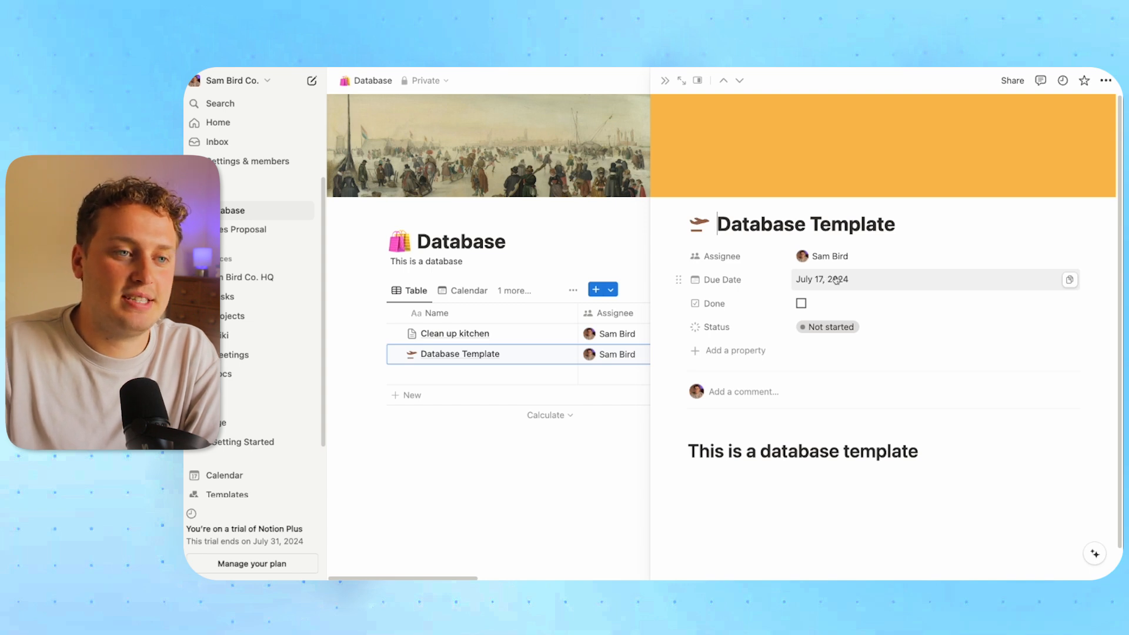
pyautogui.click(665, 81)
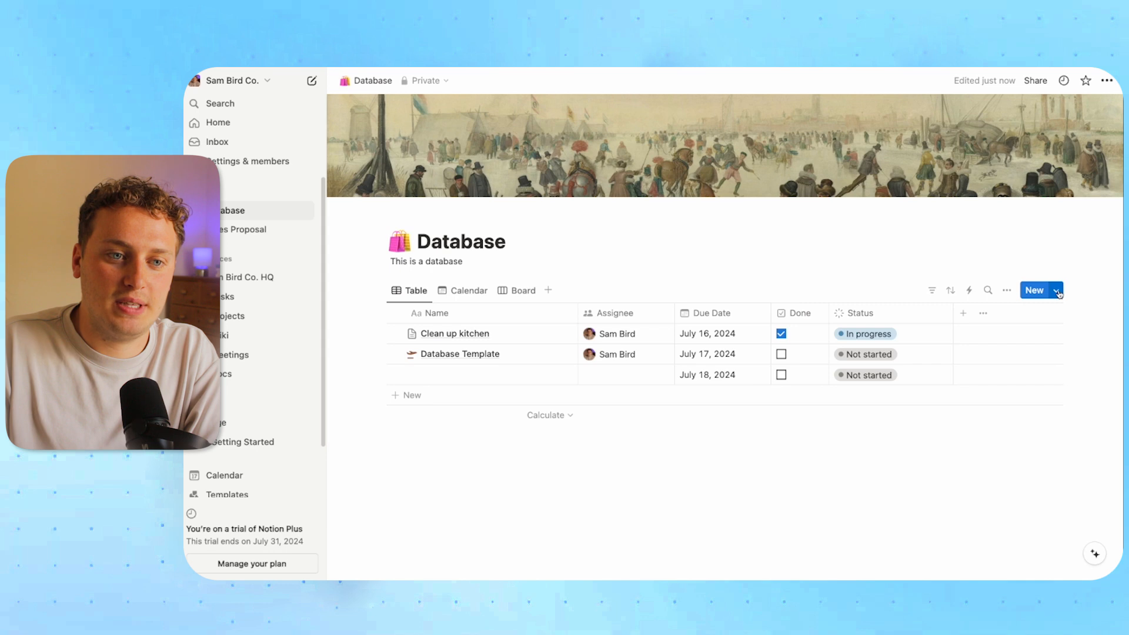
pyautogui.click(1057, 292)
# Open the Database Template in the editor to review it, then close it
pyautogui.click(1101, 335)
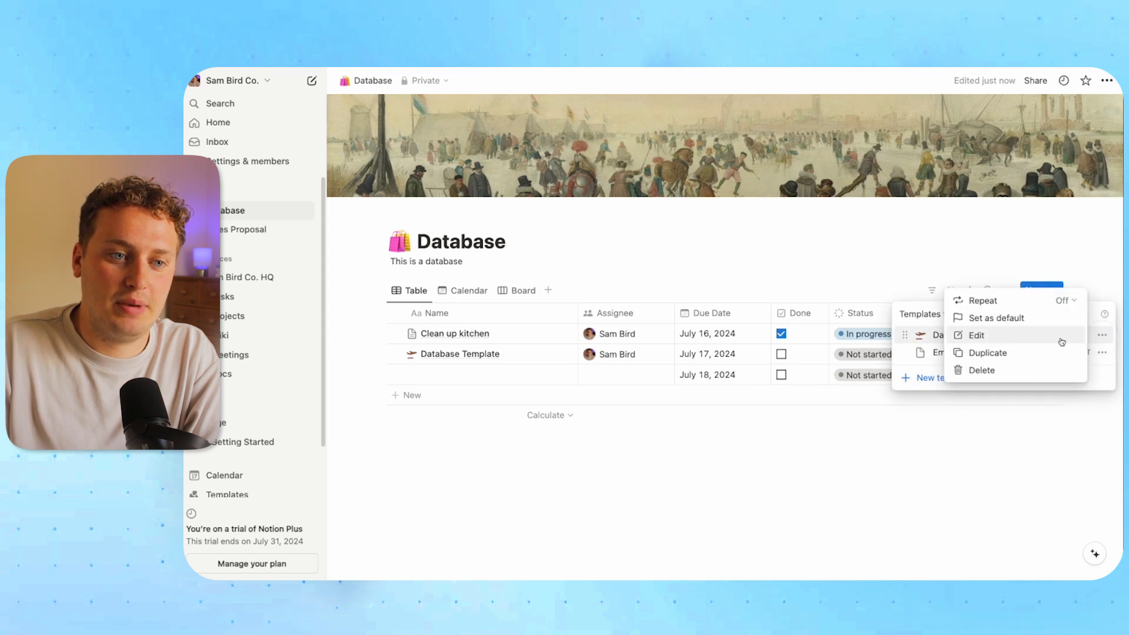
pyautogui.click(1060, 340)
pyautogui.scroll(-3, 606, 249)
pyautogui.scroll(3, 608, 252)
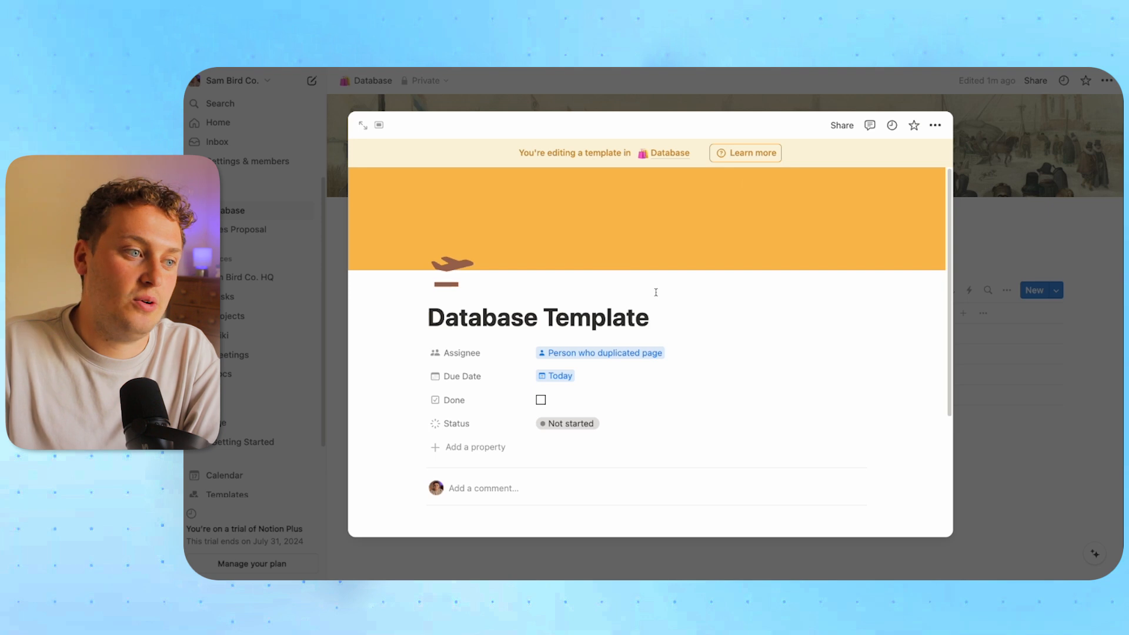
pyautogui.scroll(-3, 655, 292)
pyautogui.click(1013, 269)
pyautogui.click(1056, 290)
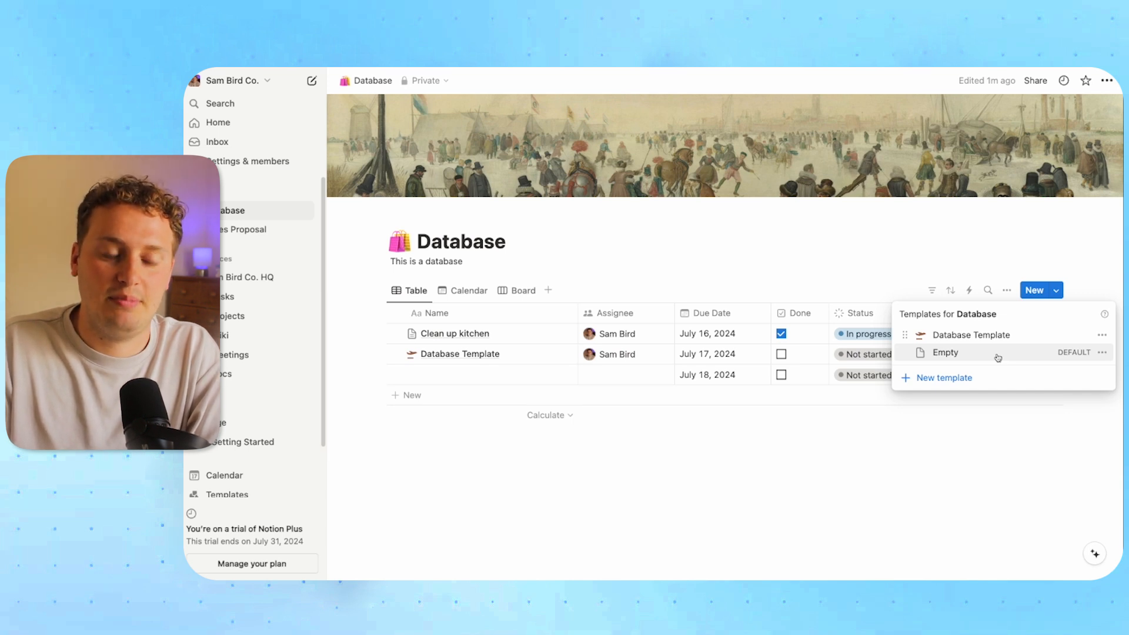
# Set Database Template as the default for new pages, only on the Table view
pyautogui.click(1102, 336)
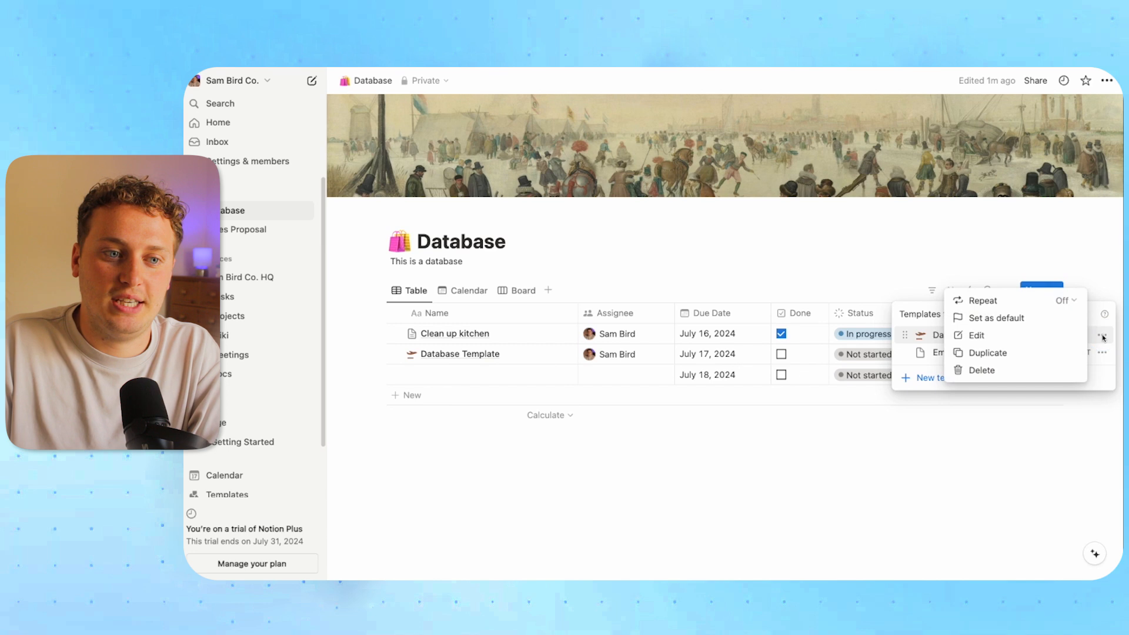
pyautogui.click(989, 321)
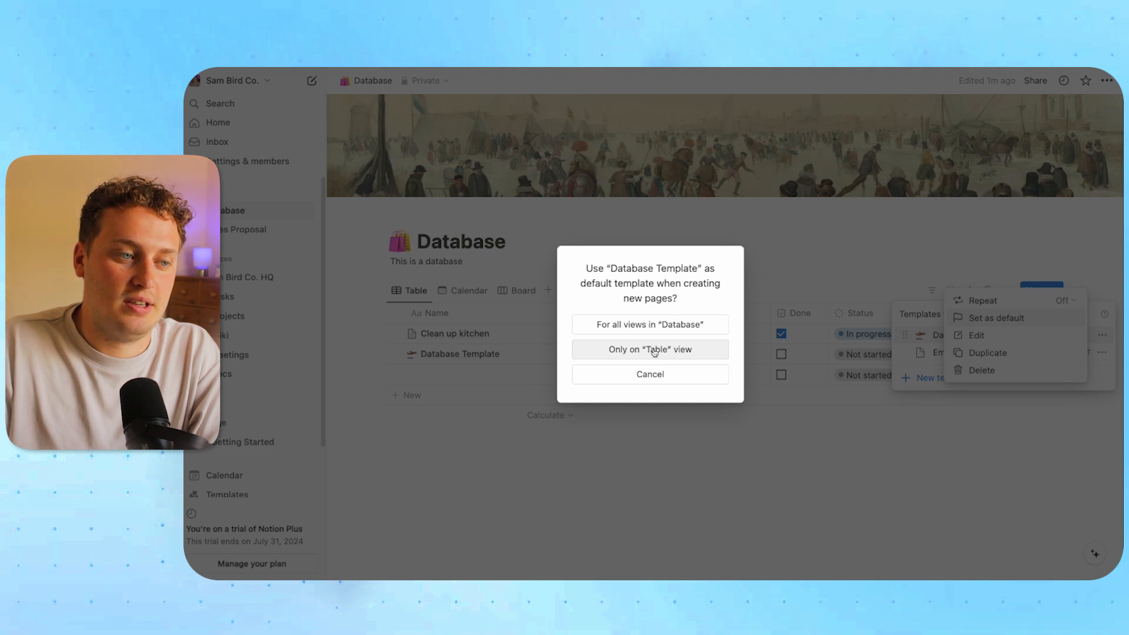
pyautogui.click(654, 352)
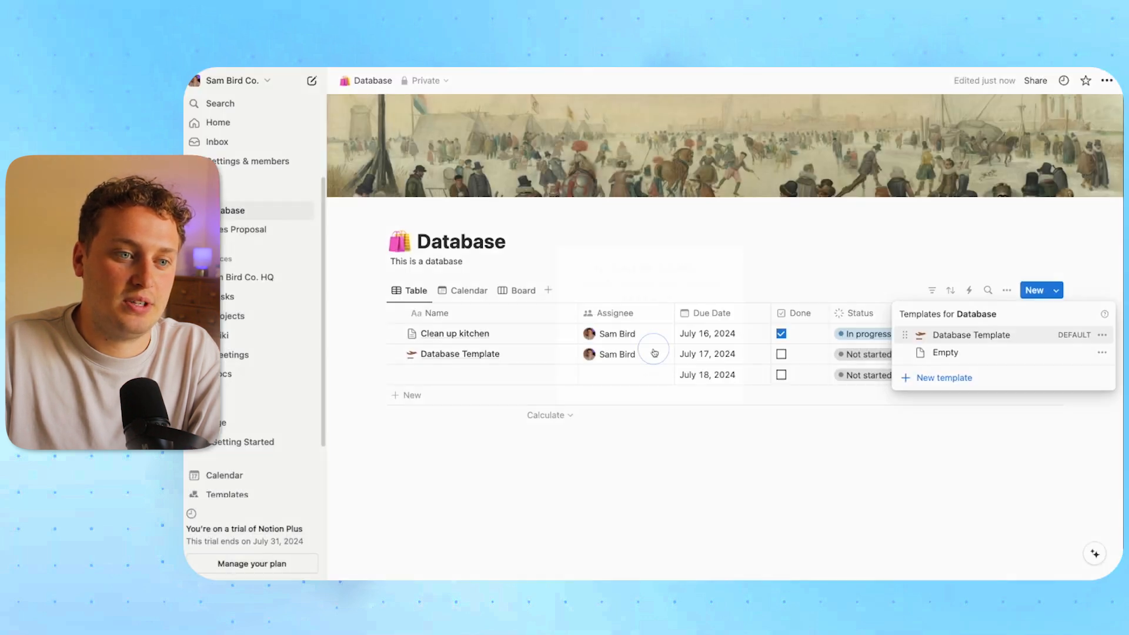
# Add a fourth row from the default Database Template, preview it, then close the side peek
pyautogui.click(993, 452)
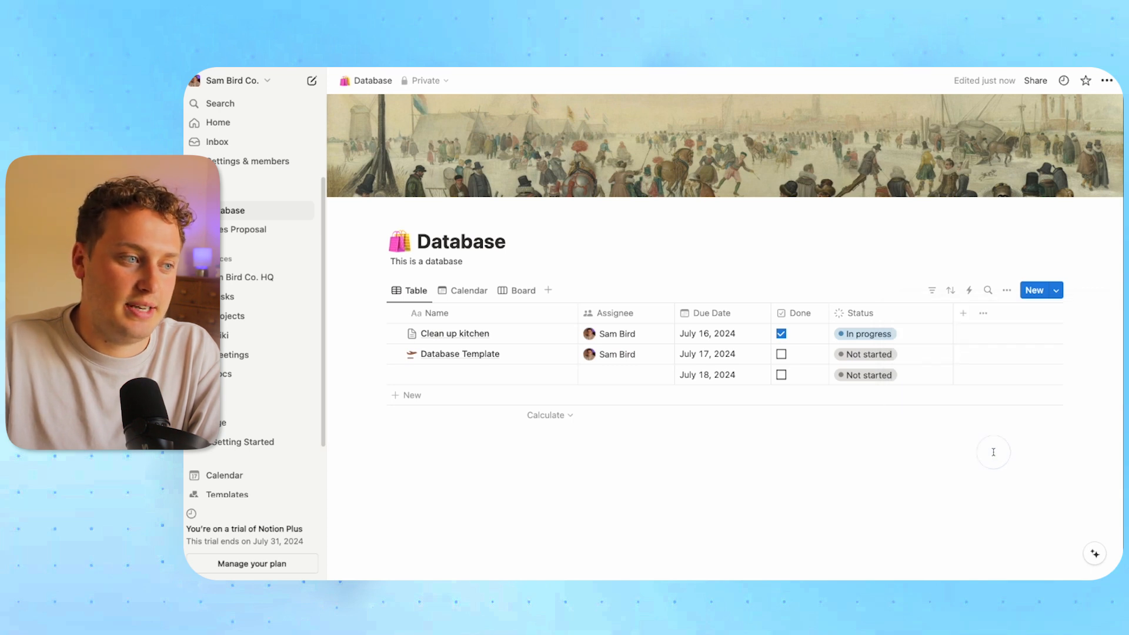
pyautogui.click(400, 399)
pyautogui.click(529, 486)
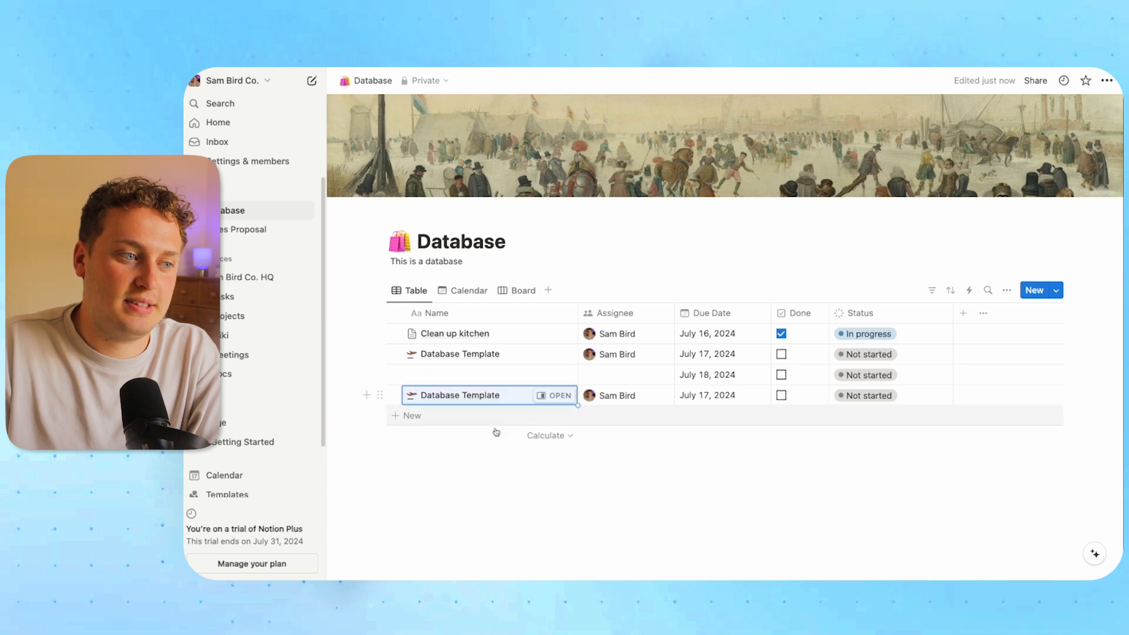
pyautogui.click(554, 396)
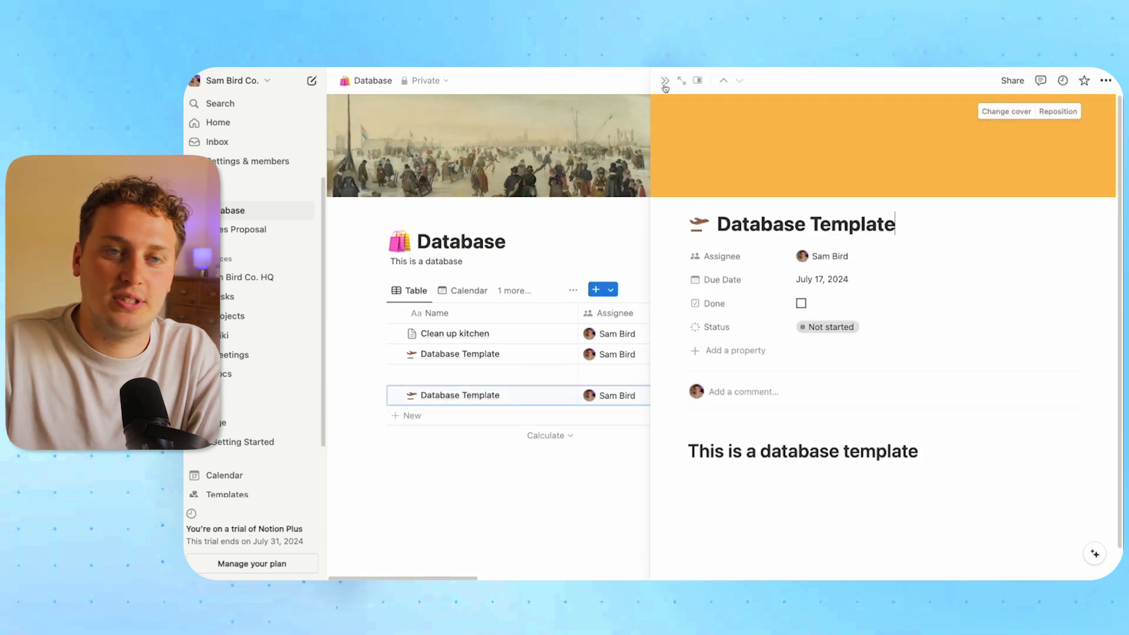
pyautogui.click(664, 81)
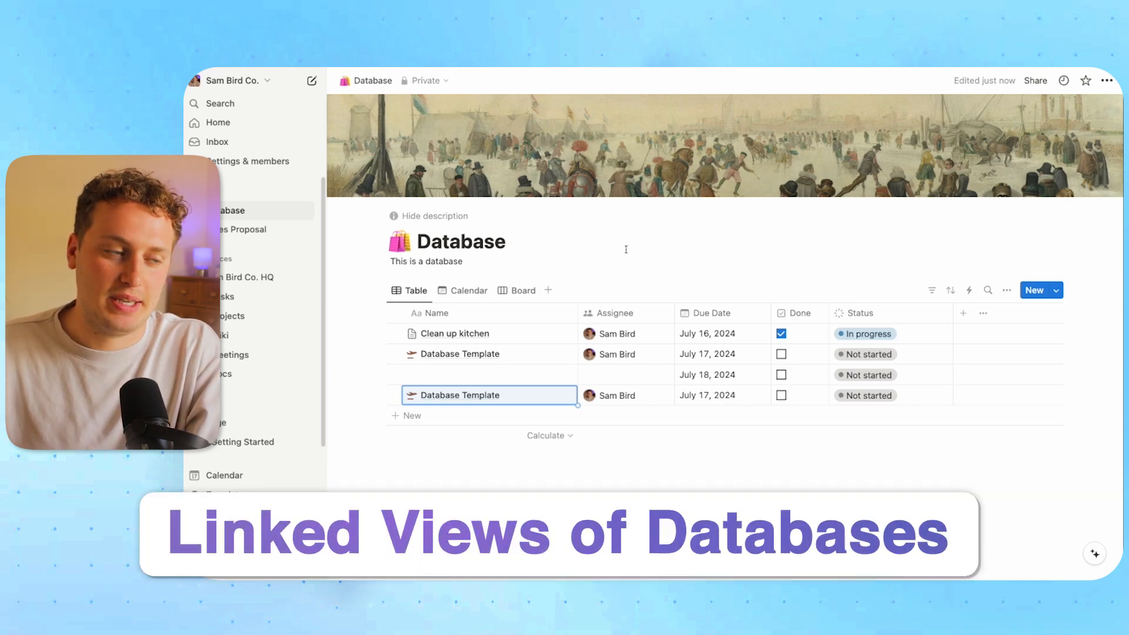
pyautogui.click(418, 241)
# Rename the database to 'Source Database' and create a new private page titled 'Dashboard'
pyautogui.write('Source')
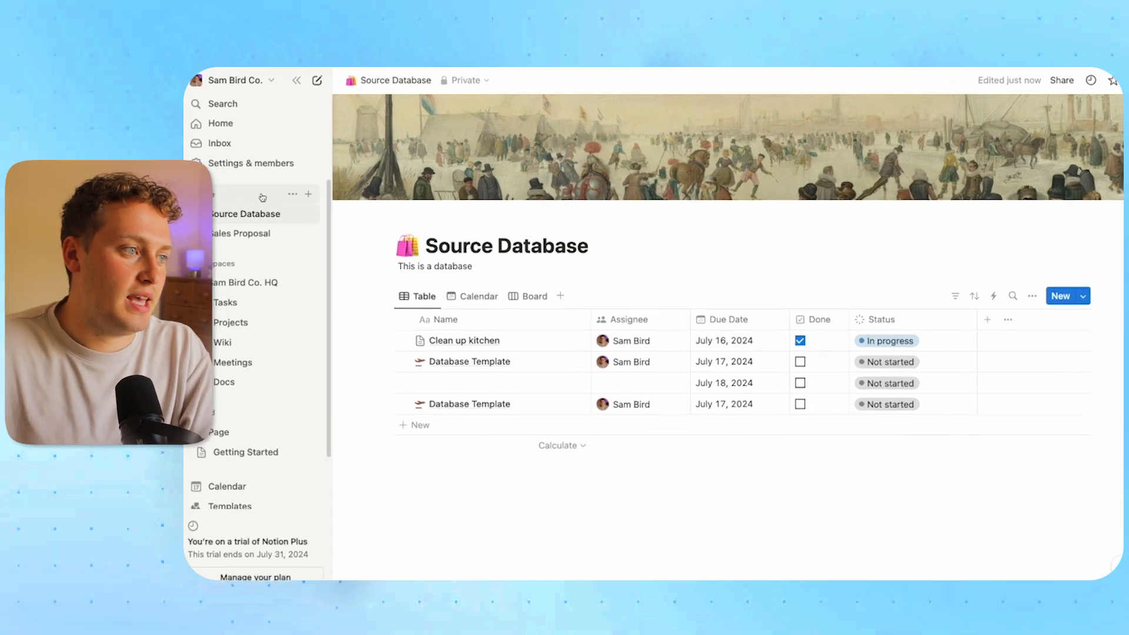
pyautogui.click(322, 202)
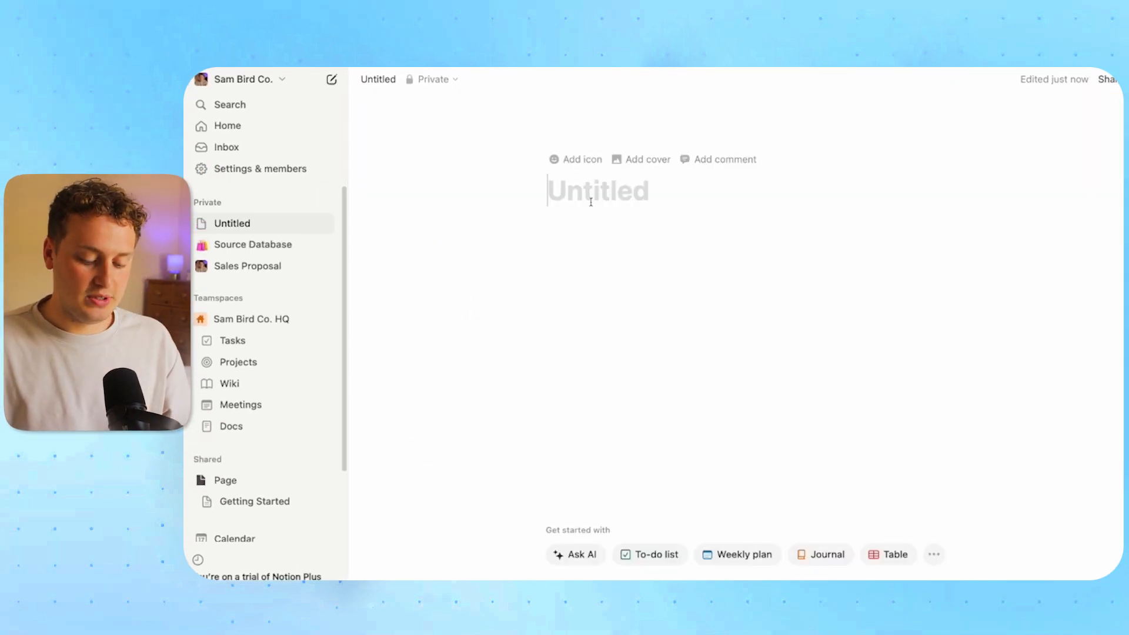
pyautogui.write('Dashboard')
pyautogui.press('BackSpace')
pyautogui.press('BackSpace')
pyautogui.press('BackSpace')
pyautogui.write('oard')
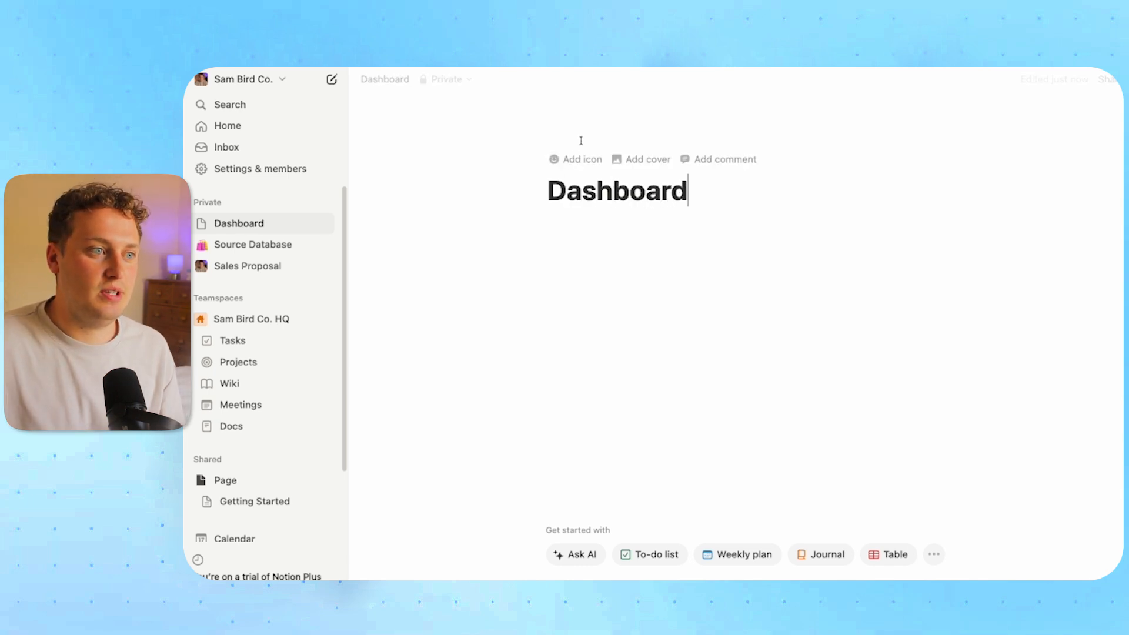
# Give the Dashboard page the dark 'dash' dashboard icon
pyautogui.click(573, 157)
pyautogui.click(491, 240)
pyautogui.click(522, 265)
pyautogui.write('dash')
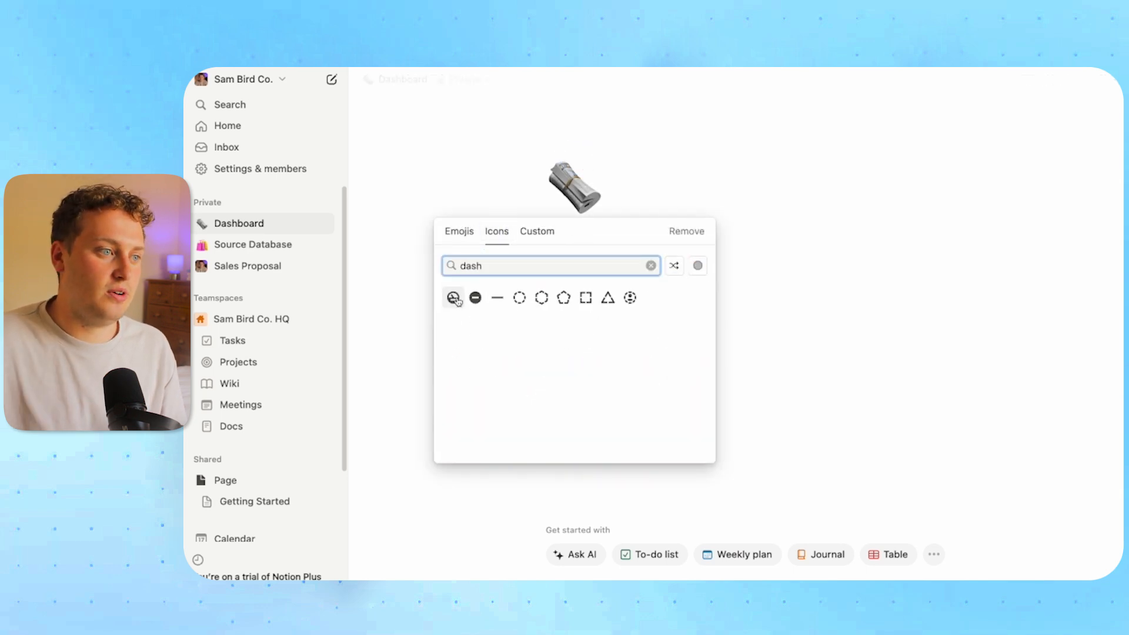
pyautogui.moveTo(456, 300)
pyautogui.click(408, 320)
# Add a Heading 3 'Most Important Tasks' followed by an empty to-do item
pyautogui.click(602, 300)
pyautogui.write('/t')
pyautogui.press('BackSpace')
pyautogui.write('h3')
pyautogui.press('Return')
pyautogui.write('To-')
pyautogui.press('BackSpace')
pyautogui.press('BackSpace')
pyautogui.press('BackSpace')
pyautogui.write('Mos')
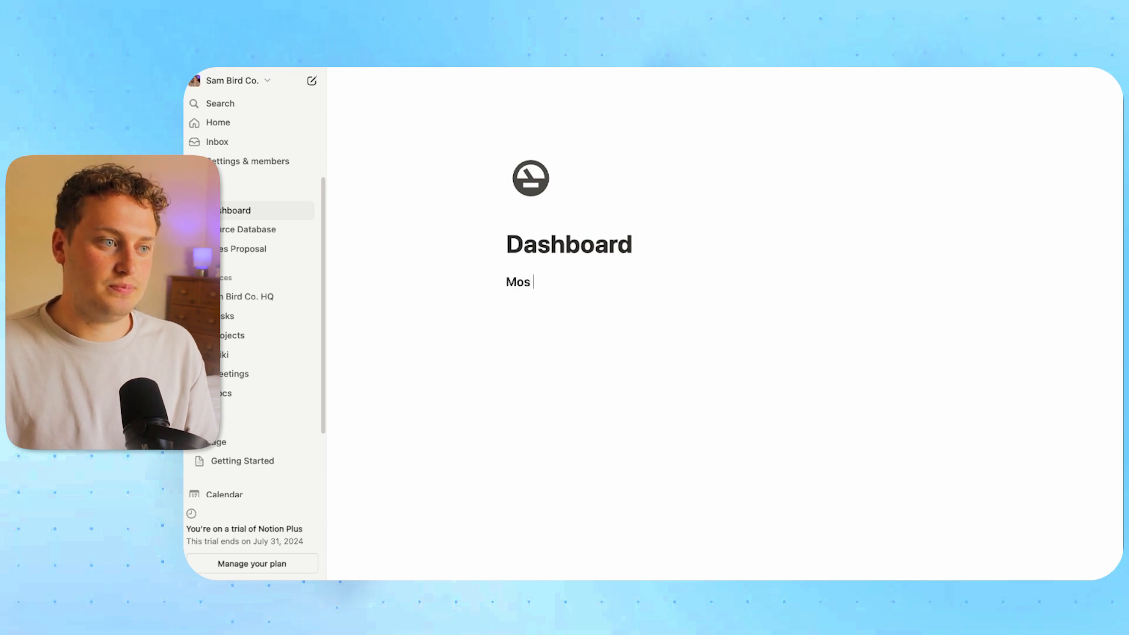
pyautogui.write('t Important Tasks')
pyautogui.press('Return')
pyautogui.write('/to')
pyautogui.press('Return')
# Add a Heading 3 'All Tasks' below the to-do
pyautogui.click(527, 326)
pyautogui.press('Return')
pyautogui.write('/')
pyautogui.press('BackSpace')
pyautogui.press('BackSpace')
pyautogui.write('/h3')
pyautogui.press('Return')
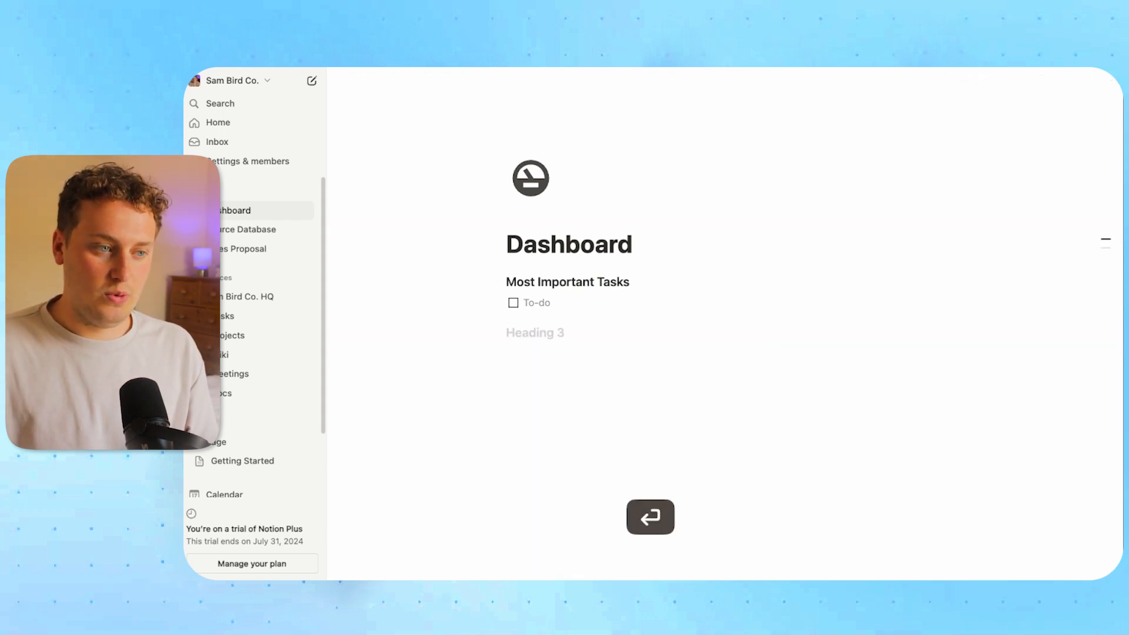
pyautogui.write('All Tasks')
pyautogui.press('Return')
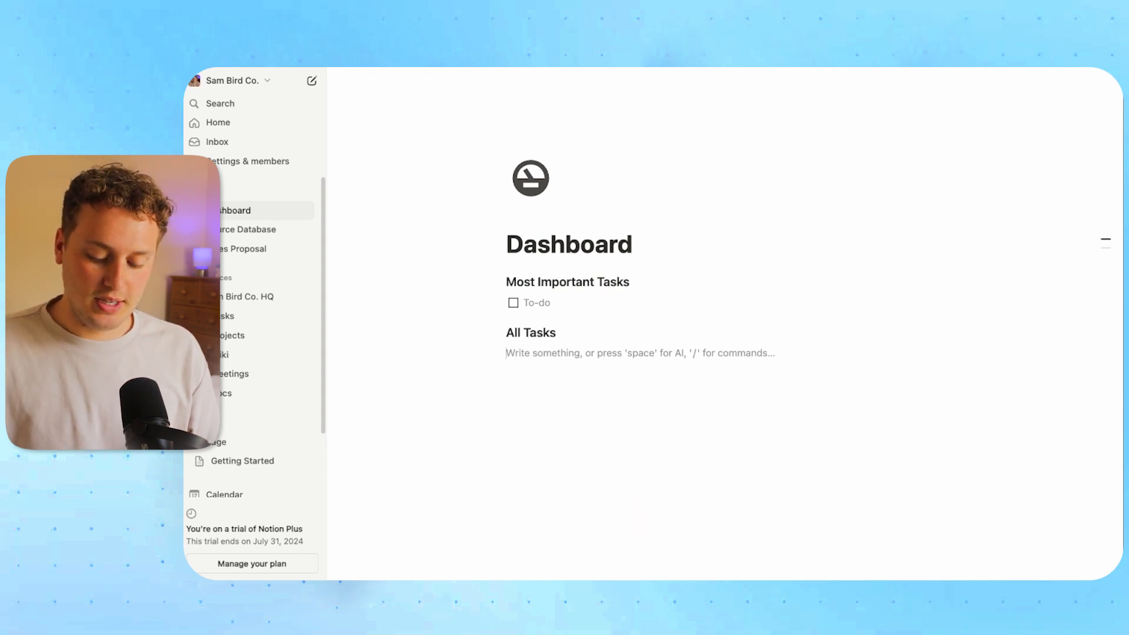
# Insert a /linked view of Source Database as a new table view under All Tasks
pyautogui.write('/')
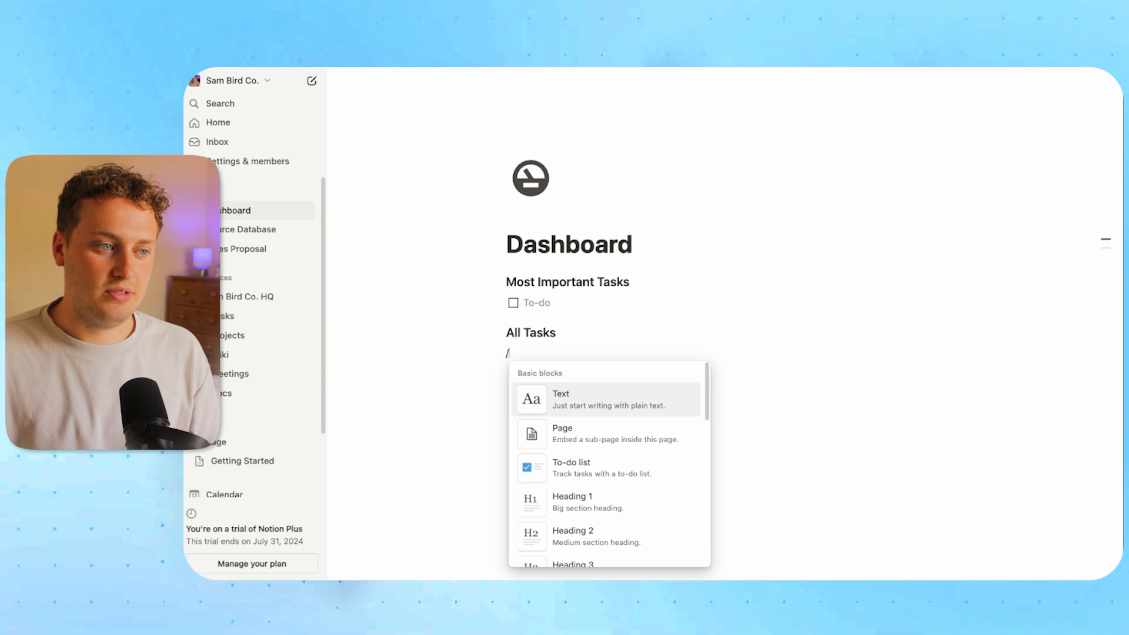
pyautogui.write('linked')
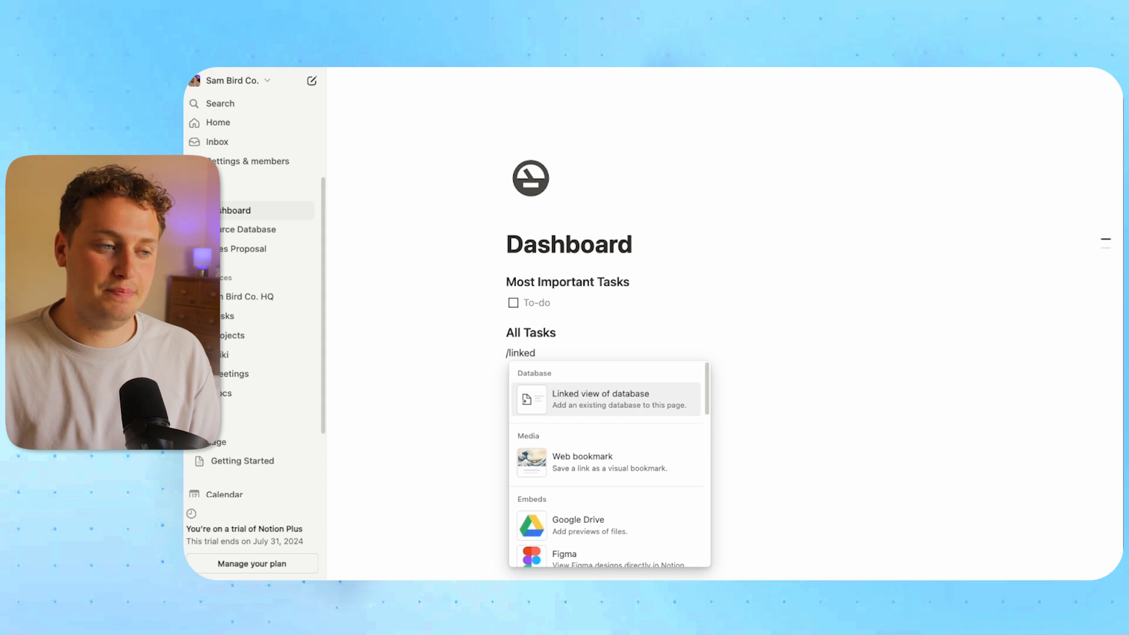
pyautogui.press('Return')
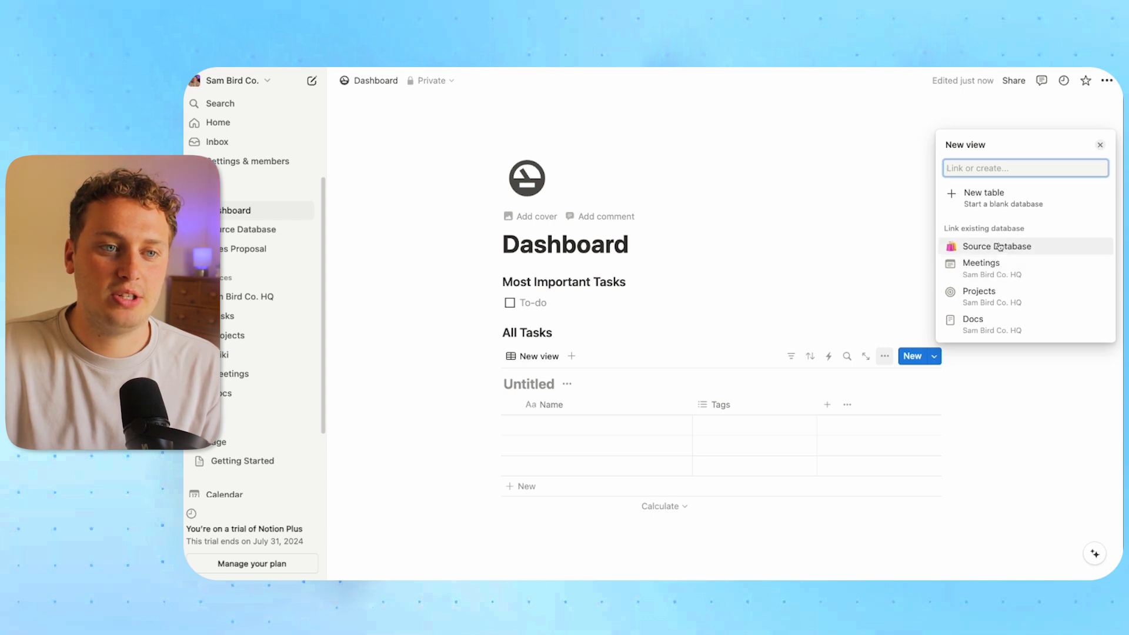
pyautogui.click(1017, 250)
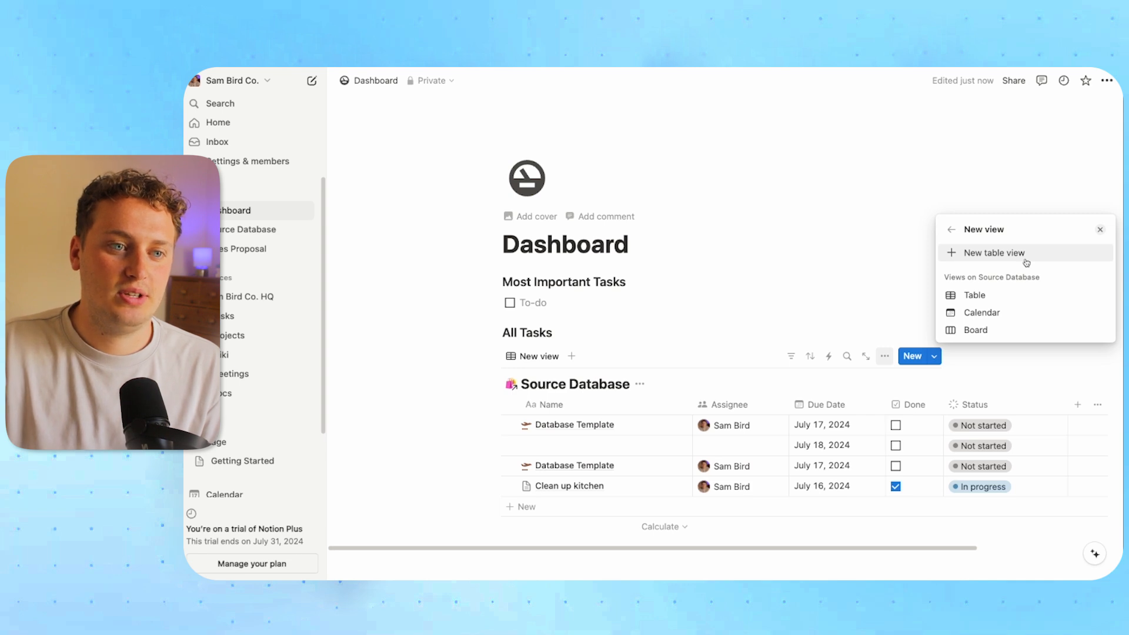
pyautogui.click(990, 319)
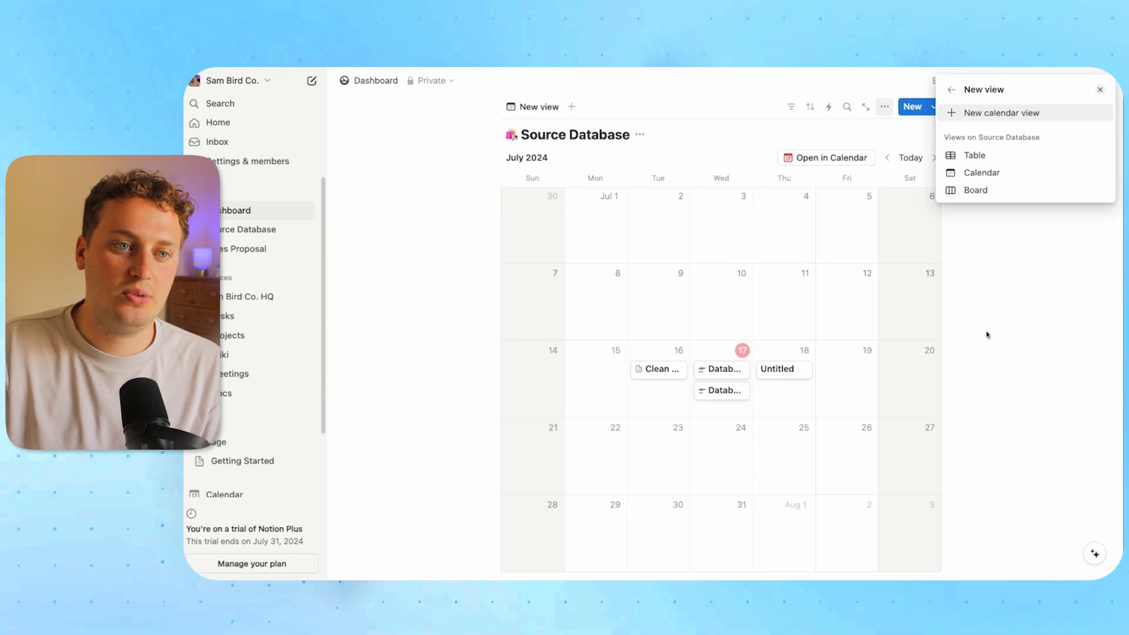
pyautogui.click(981, 154)
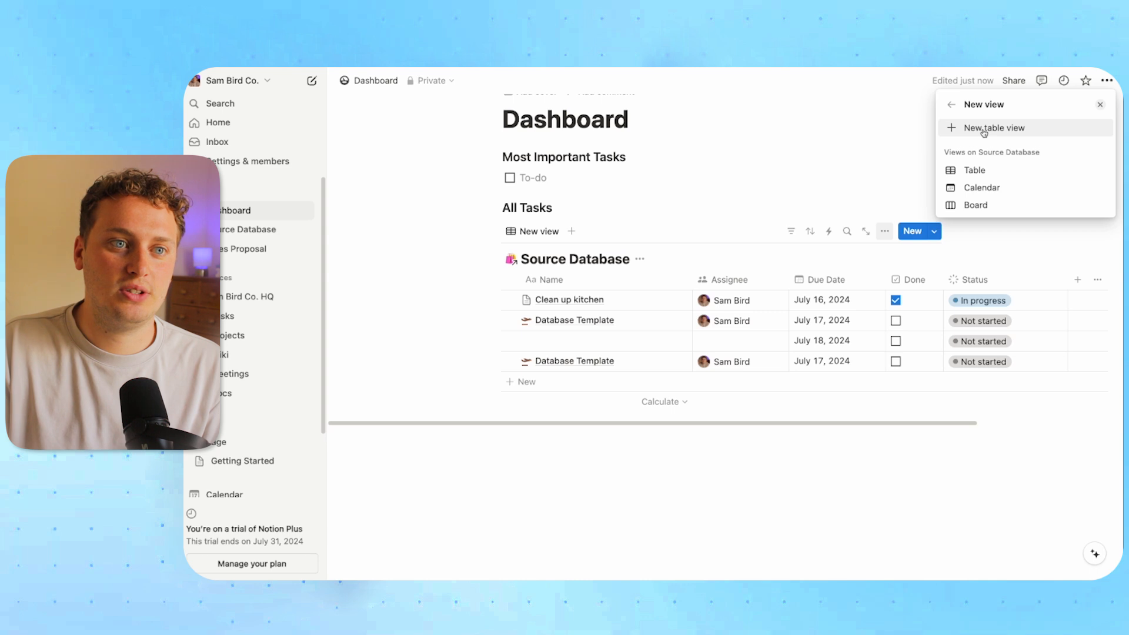
pyautogui.click(984, 129)
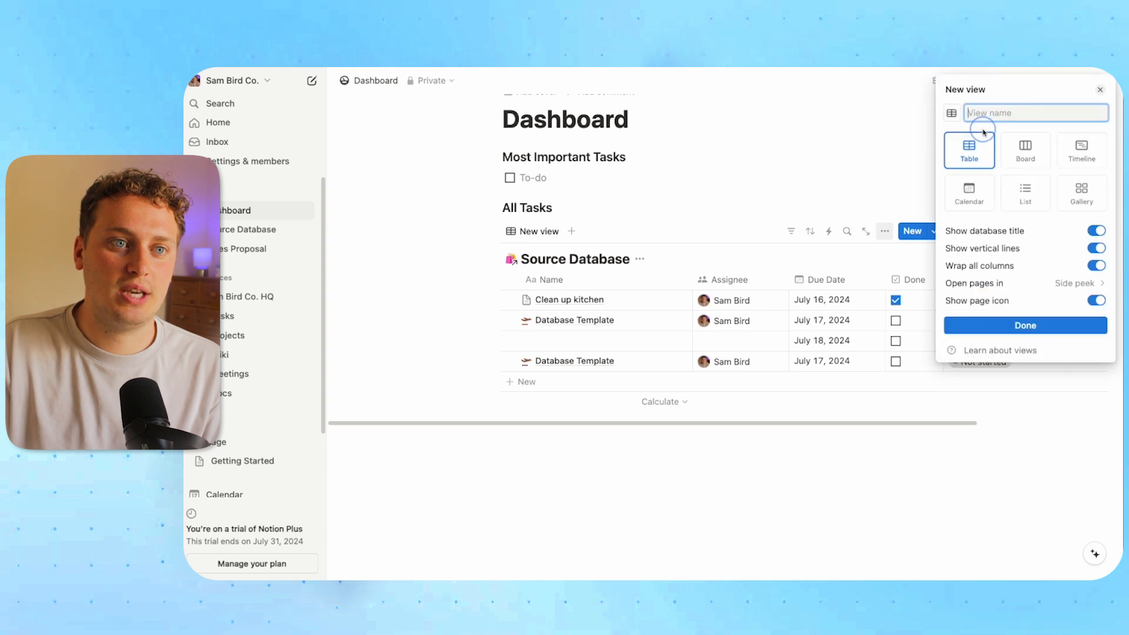
pyautogui.click(1025, 325)
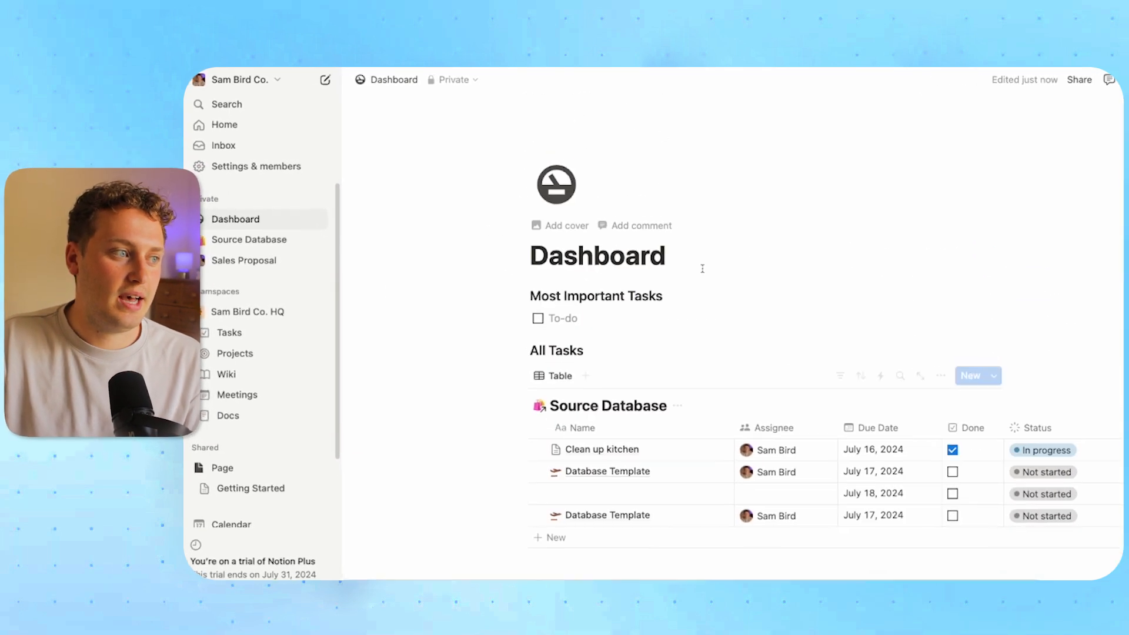
# Hide the linked table's database title and narrow its Name column
pyautogui.click(237, 235)
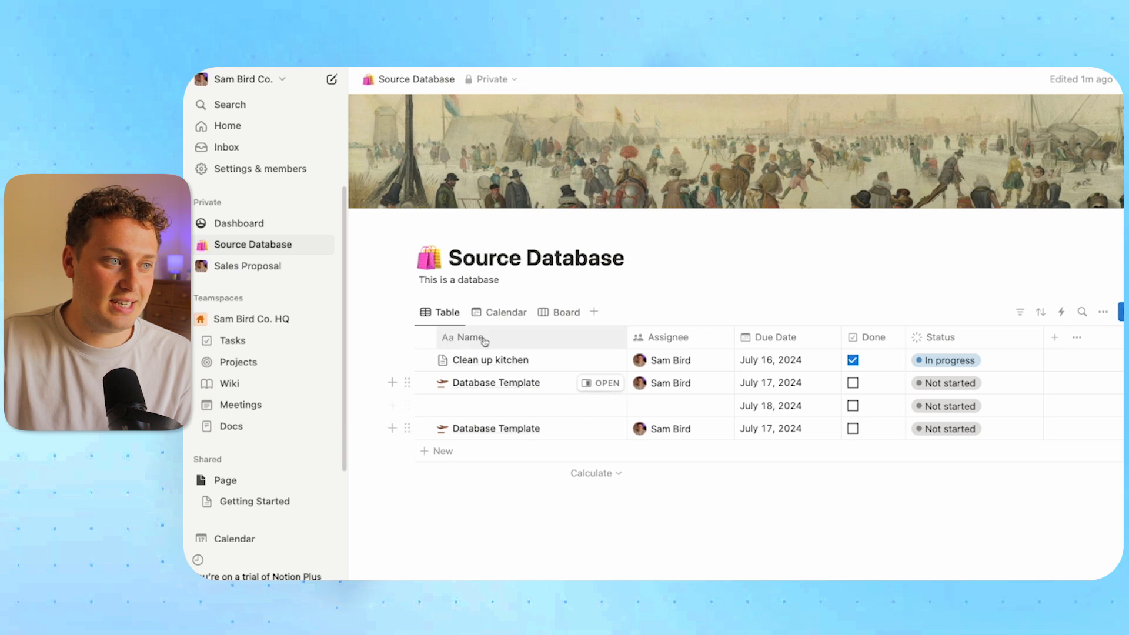
pyautogui.click(246, 226)
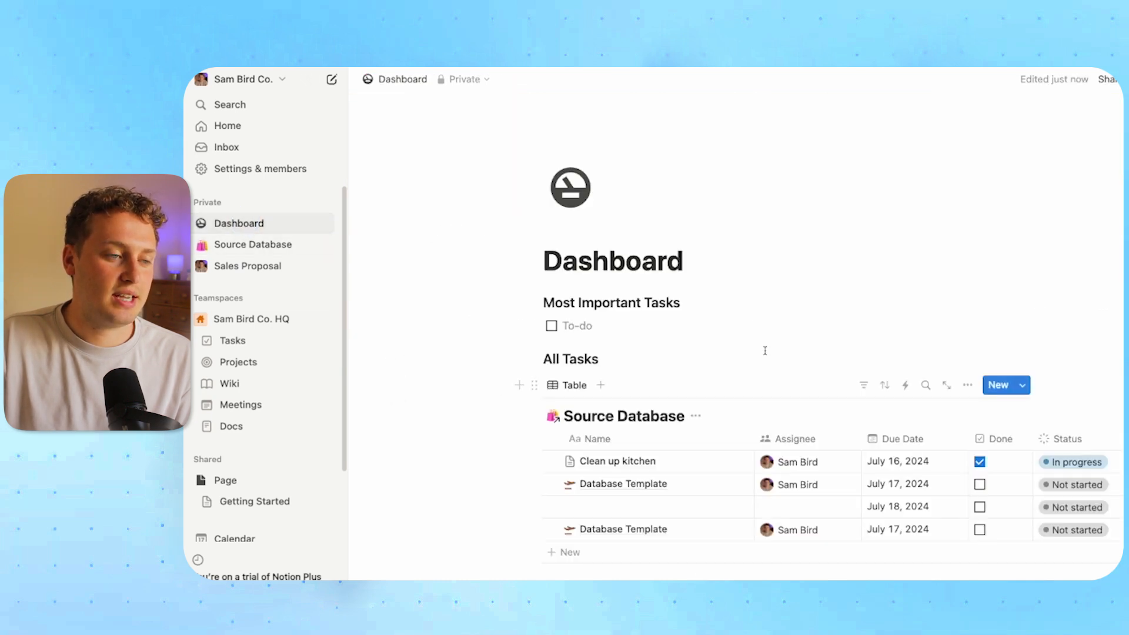
pyautogui.scroll(-2, 606, 262)
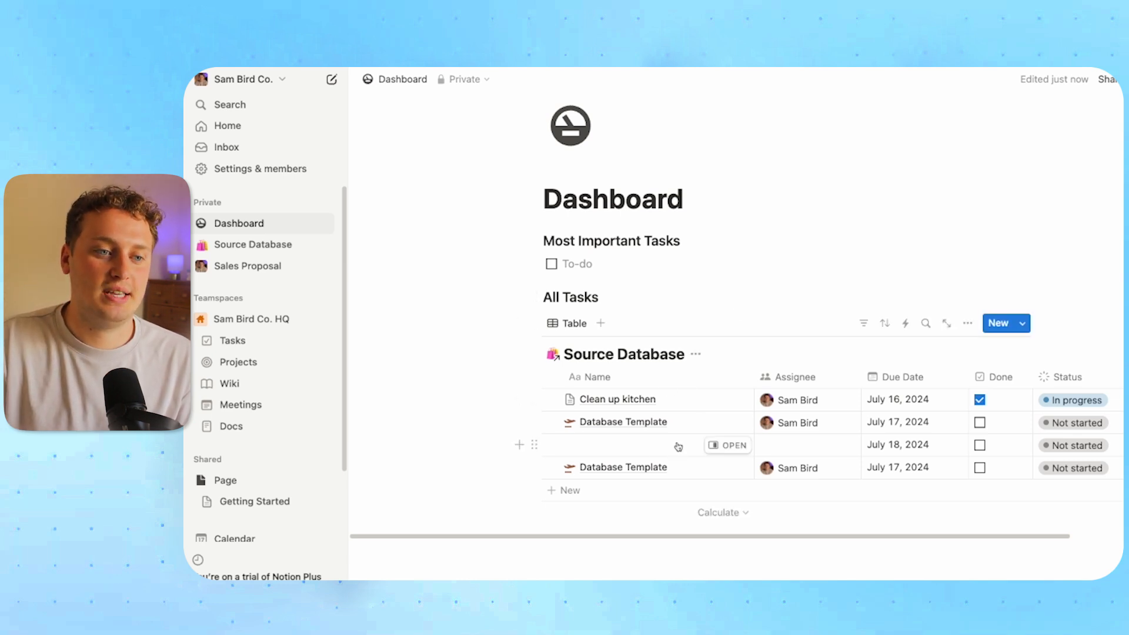
pyautogui.click(696, 354)
pyautogui.click(698, 432)
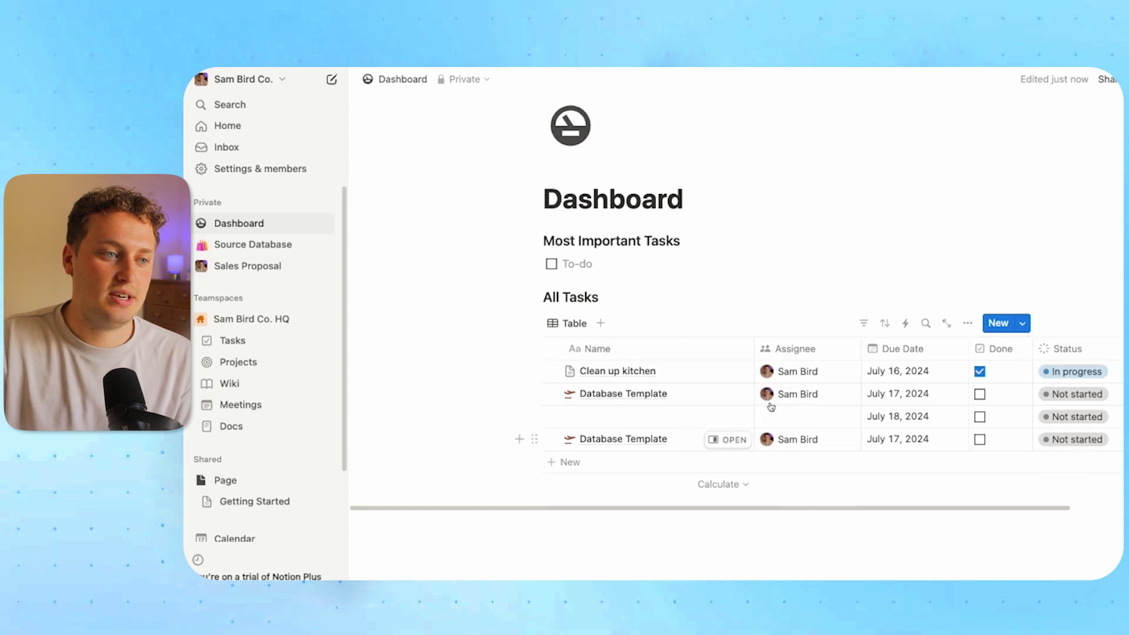
pyautogui.moveTo(754, 349); pyautogui.dragTo(682, 355)
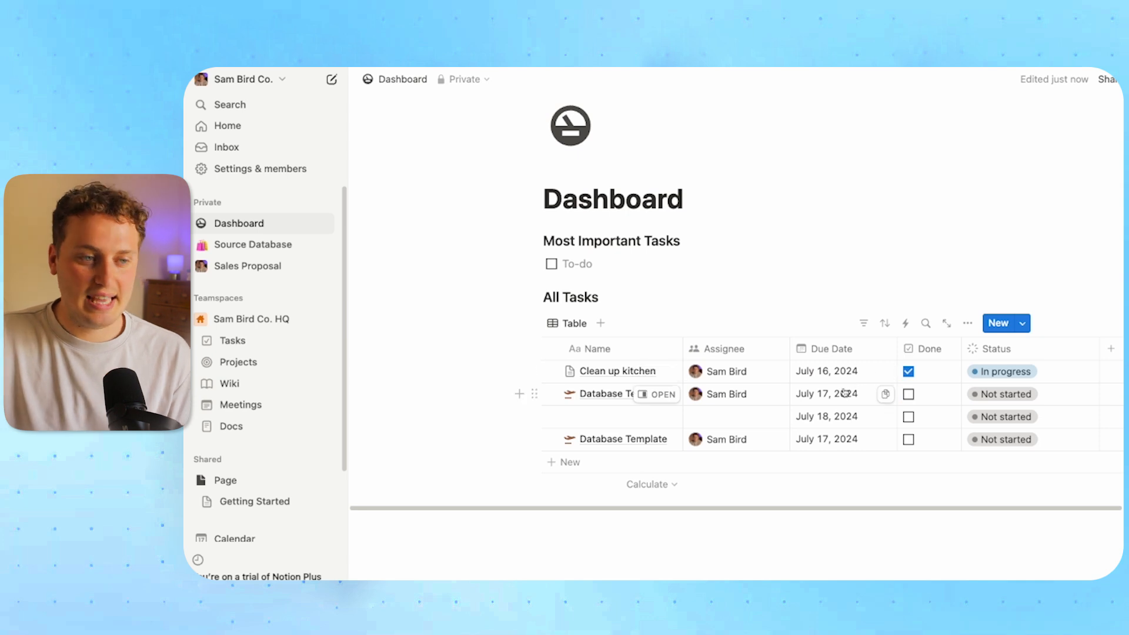
# Untick Done for Clean up kitchen, verify it in Source Database, then delete the linked table
pyautogui.click(908, 371)
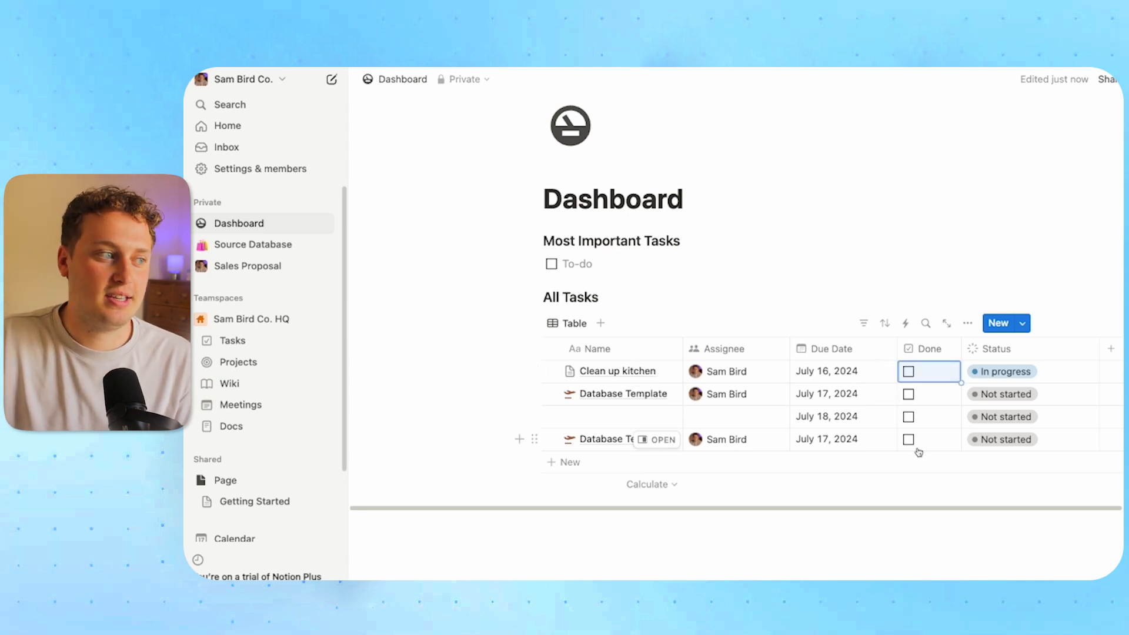
pyautogui.click(251, 246)
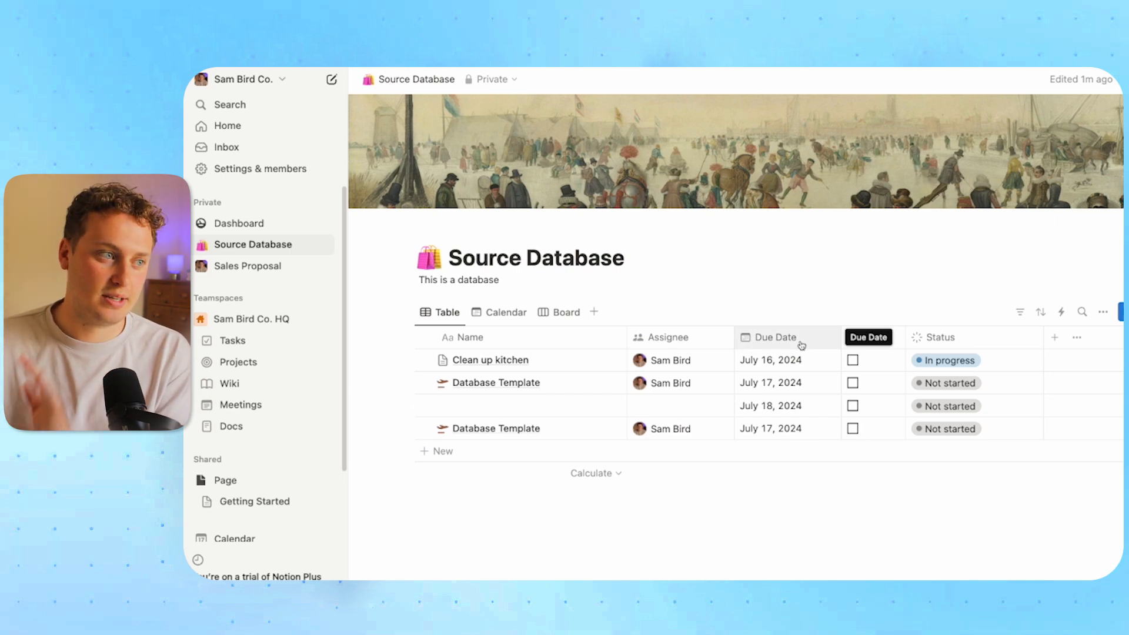
pyautogui.click(266, 225)
pyautogui.scroll(-2, 642, 415)
pyautogui.click(536, 298)
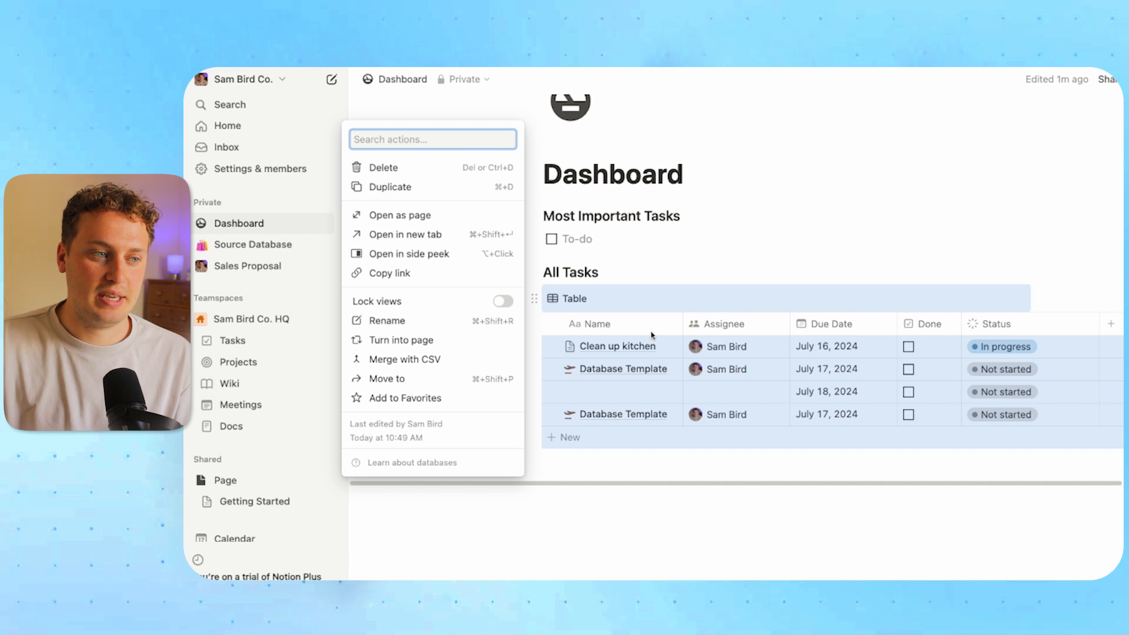
pyautogui.press('Delete')
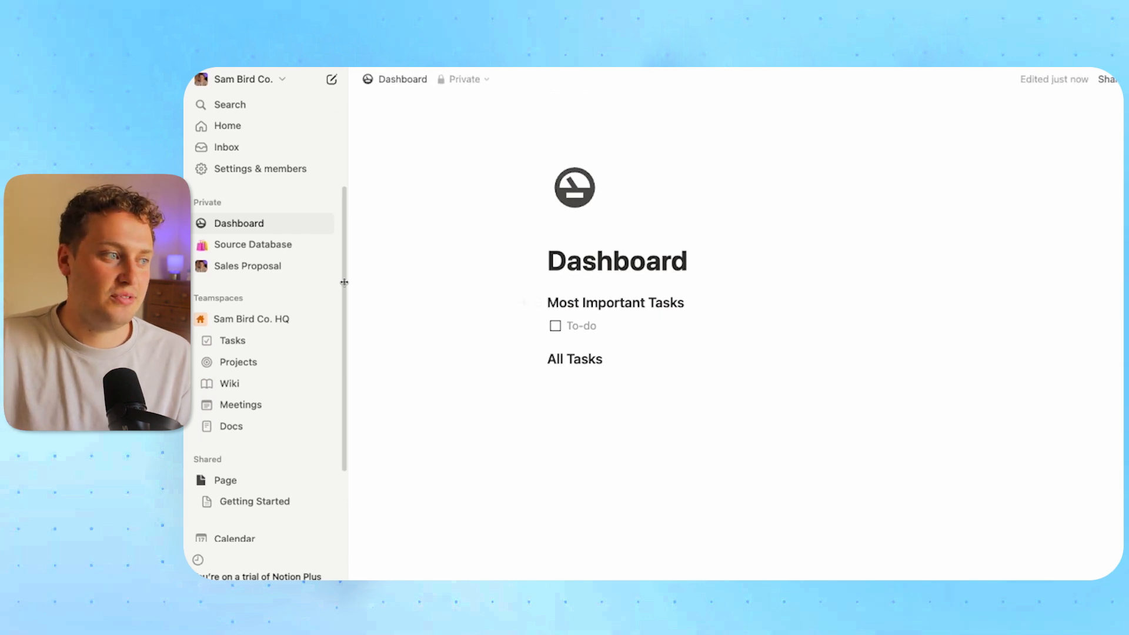
pyautogui.click(259, 244)
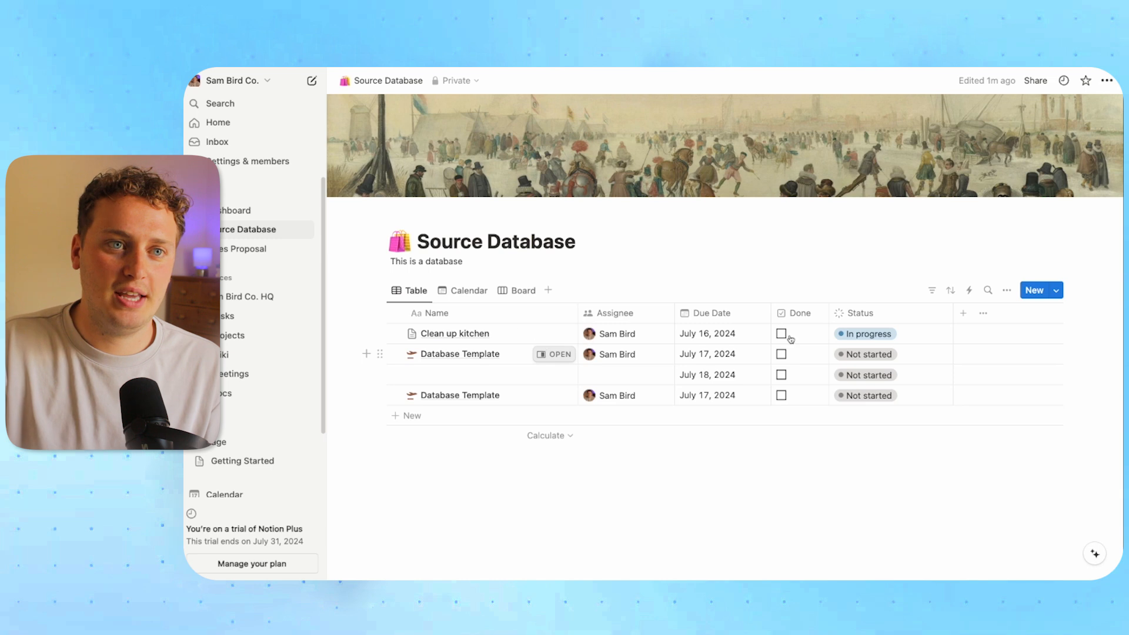
pyautogui.click(1106, 80)
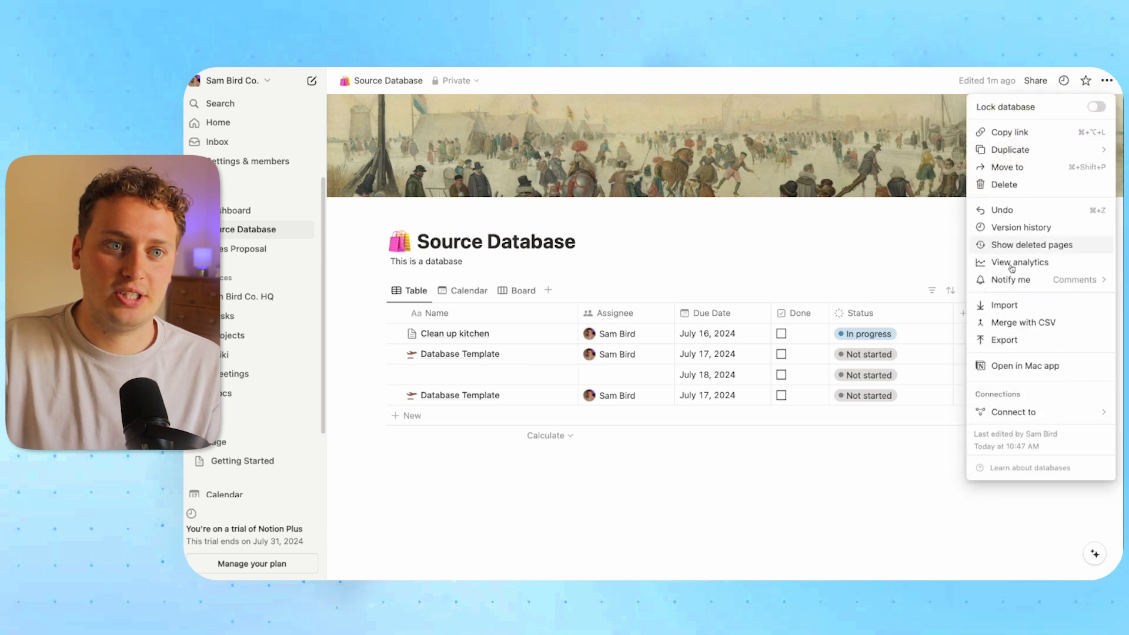
pyautogui.click(776, 244)
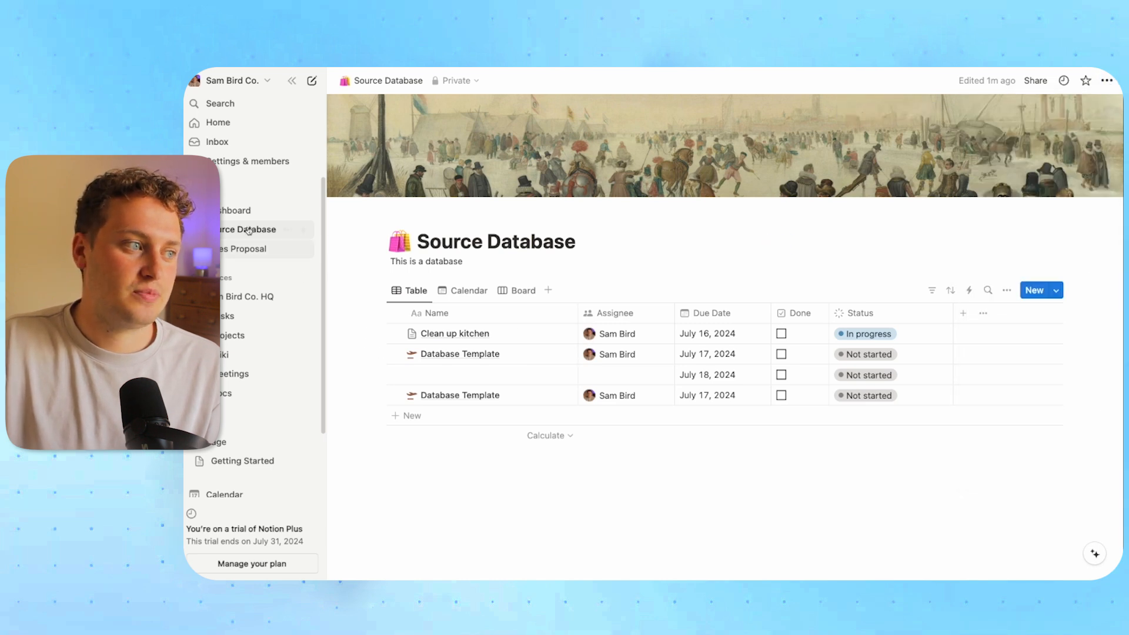
pyautogui.click(250, 209)
pyautogui.click(518, 357)
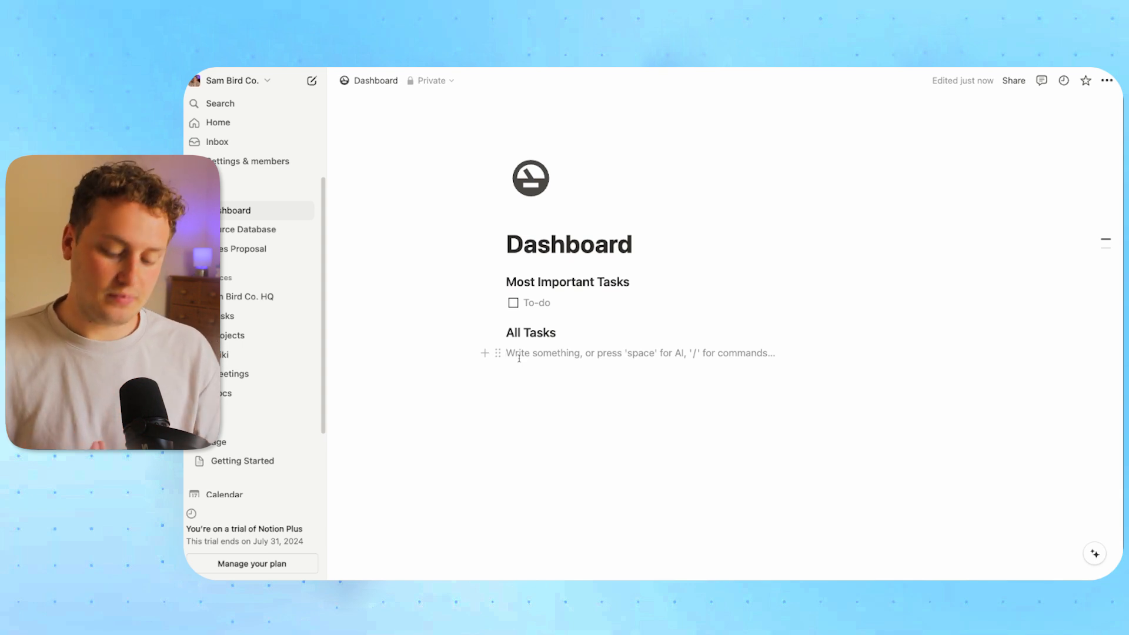
# Insert a /linked table view of Source Database under All Tasks
pyautogui.write('/line')
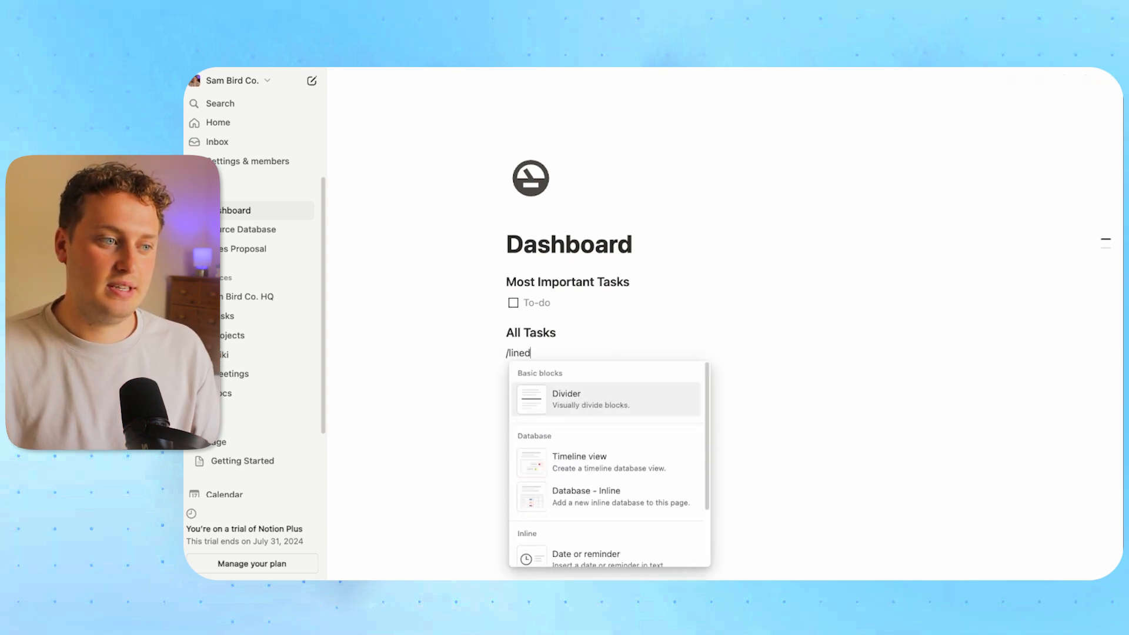
pyautogui.press('BackSpace')
pyautogui.write('k')
pyautogui.press('Return')
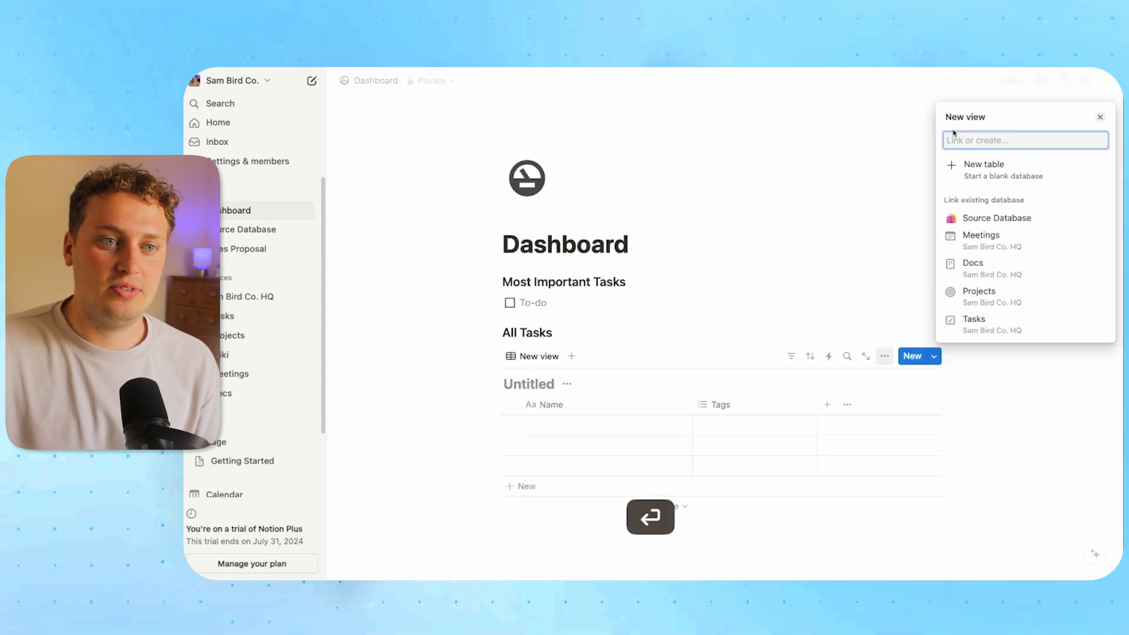
pyautogui.click(1025, 219)
pyautogui.click(779, 294)
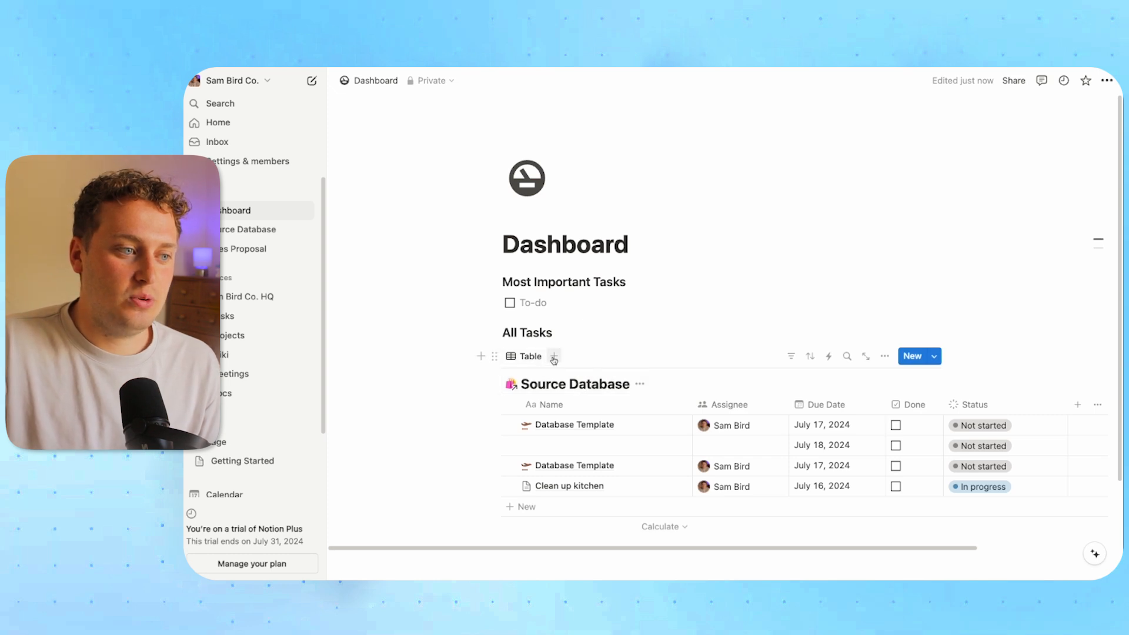
# Add a Meetings 'List by type' view with its database title shown, then open Source Database
pyautogui.click(553, 356)
pyautogui.click(512, 393)
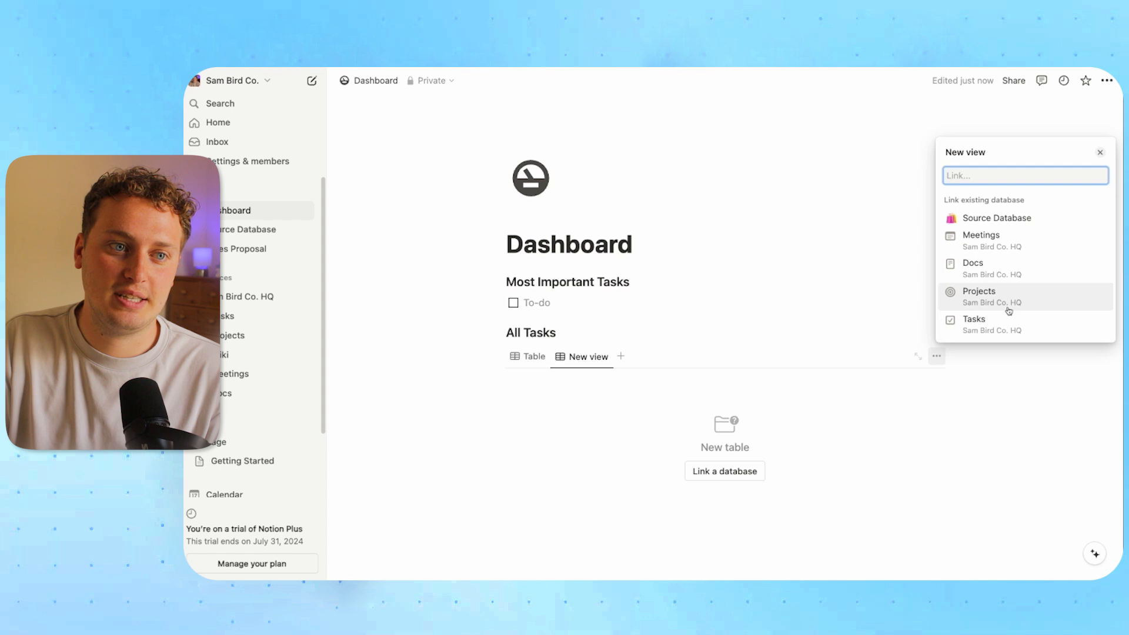
pyautogui.click(986, 239)
pyautogui.click(987, 292)
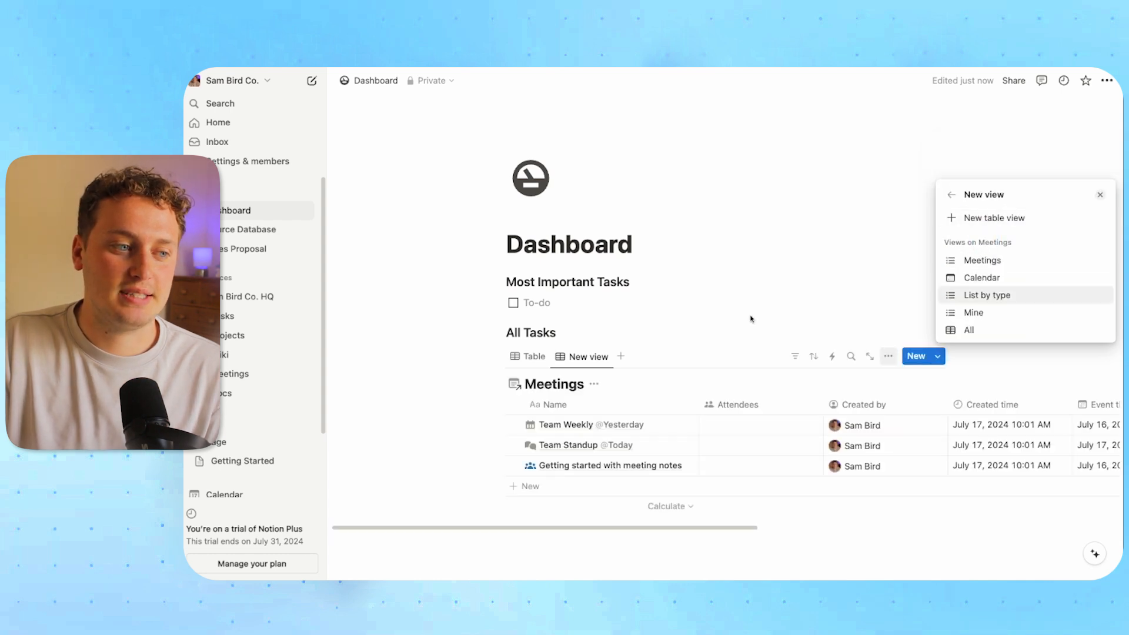
pyautogui.scroll(-2, 699, 312)
pyautogui.click(669, 206)
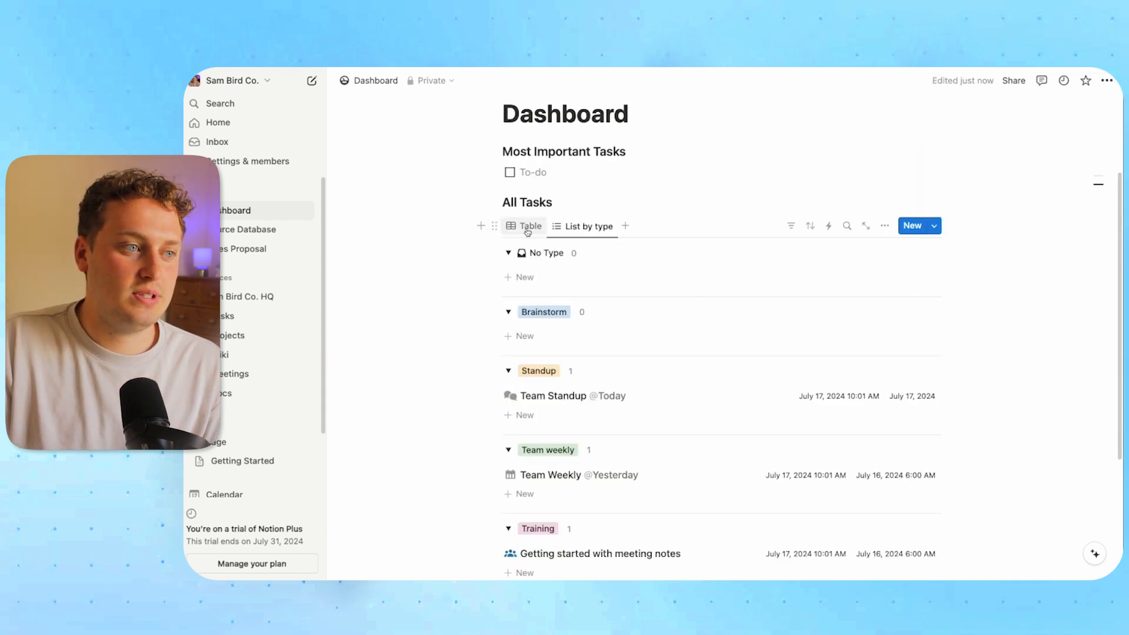
pyautogui.click(527, 226)
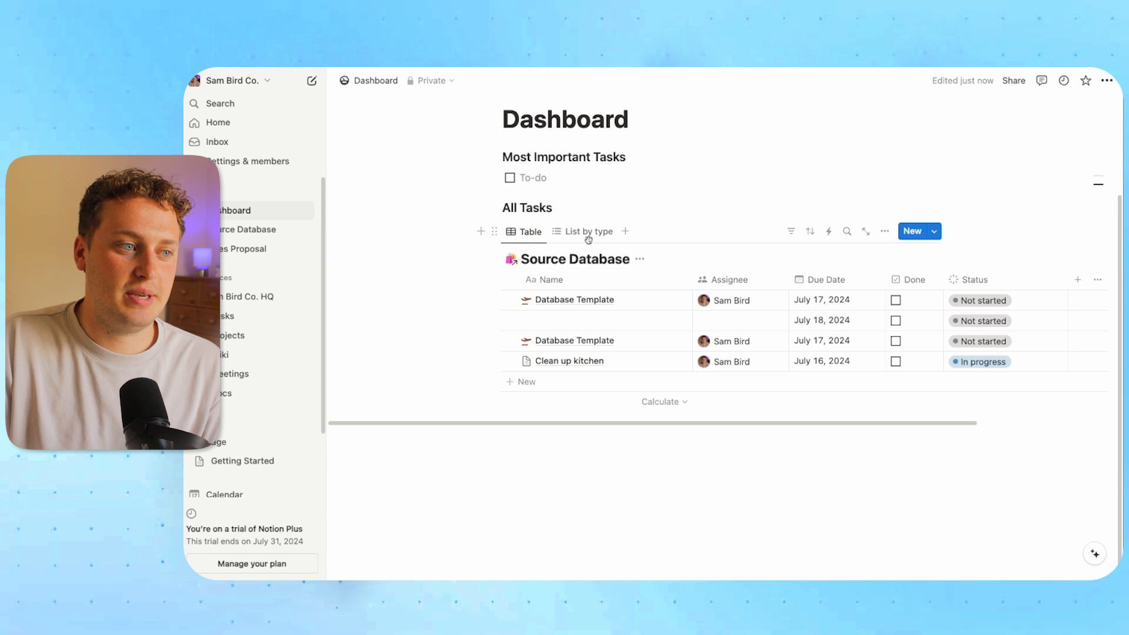
pyautogui.click(590, 231)
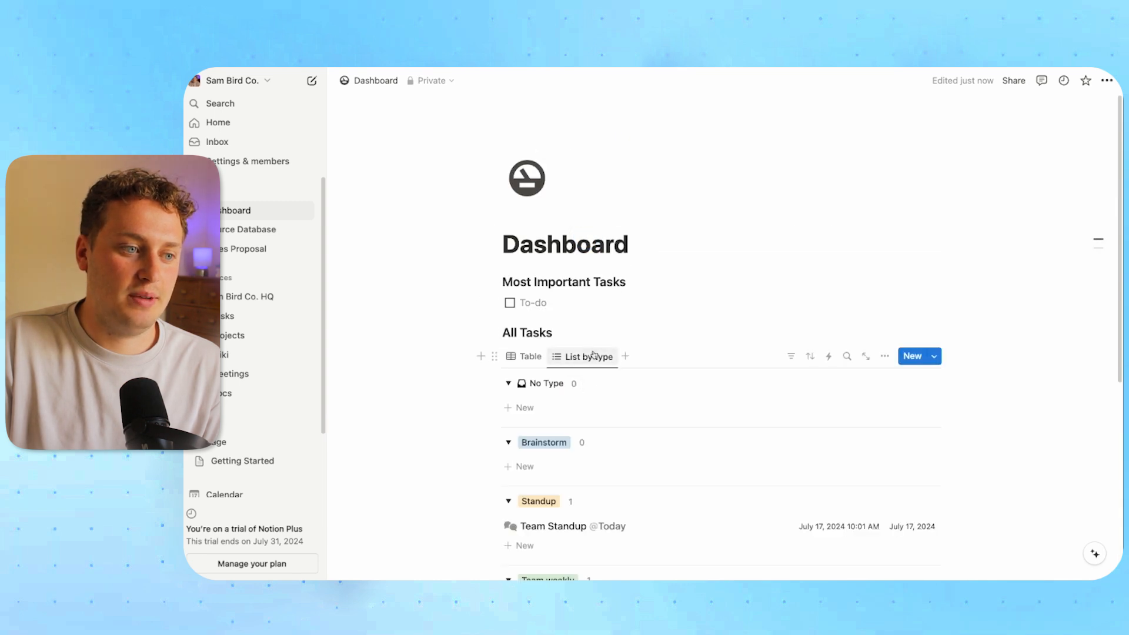
pyautogui.click(587, 356)
pyautogui.click(609, 459)
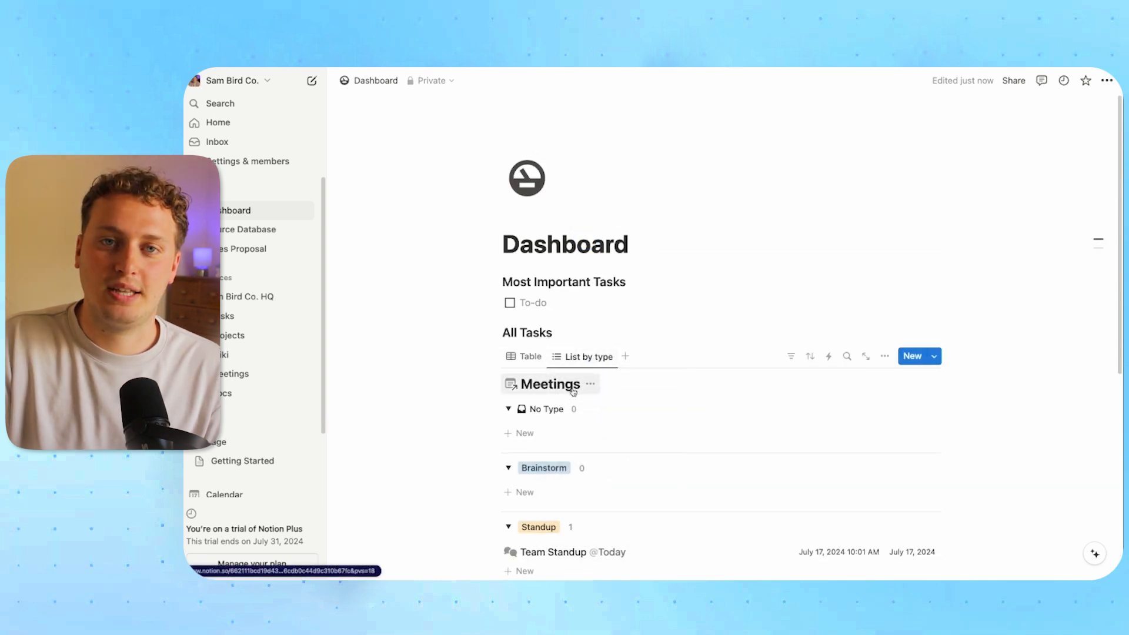
pyautogui.click(574, 393)
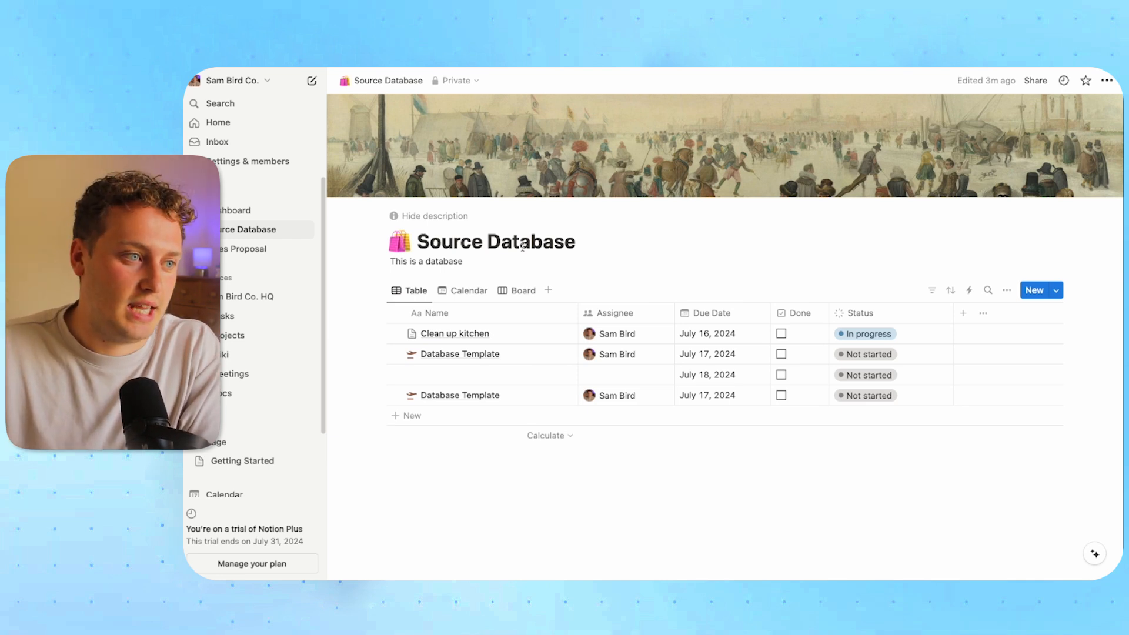
# Rename Source Database to 'Database A'
pyautogui.moveTo(494, 242); pyautogui.dragTo(412, 240)
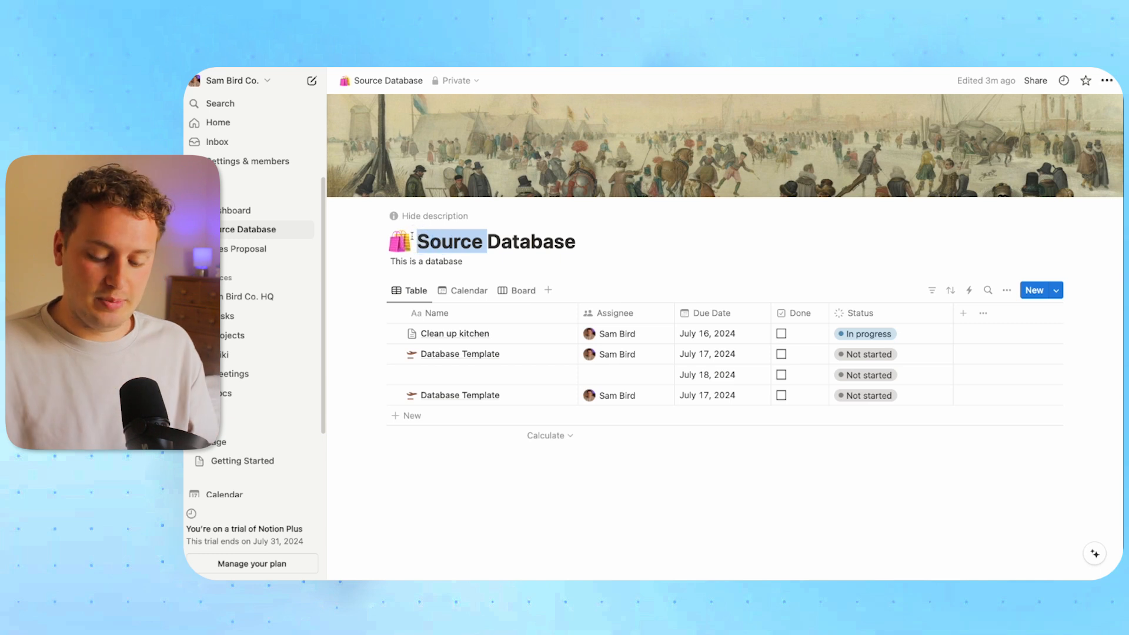
pyautogui.press('BackSpace')
pyautogui.click(563, 244)
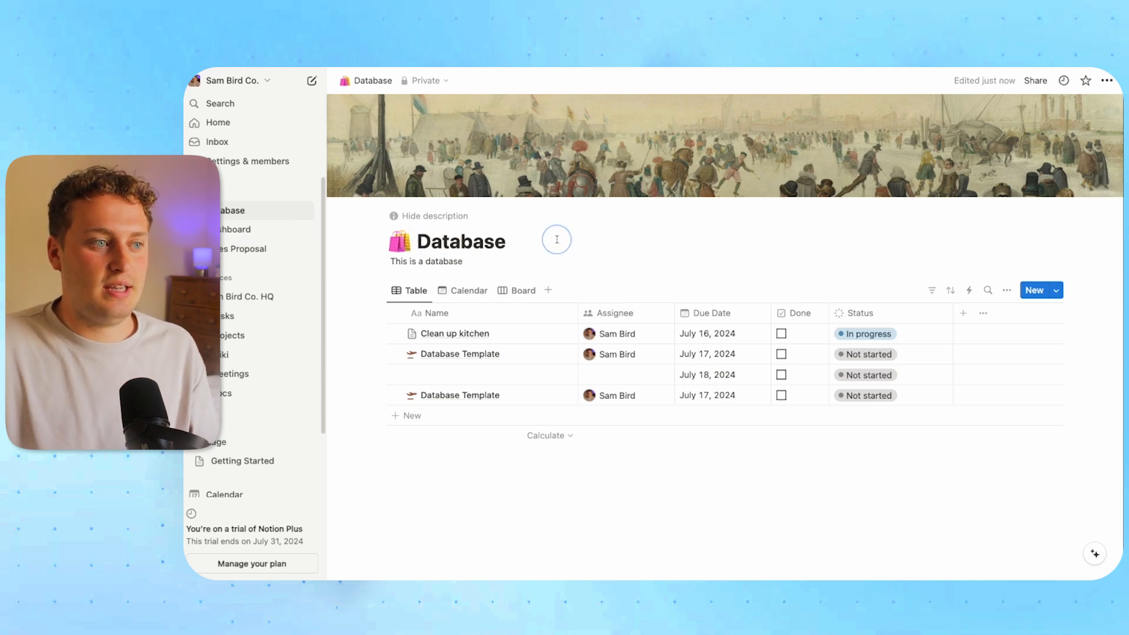
pyautogui.write('A')
# Create a private page 'Database B' with a new blank table, then return to Database A
pyautogui.click(300, 192)
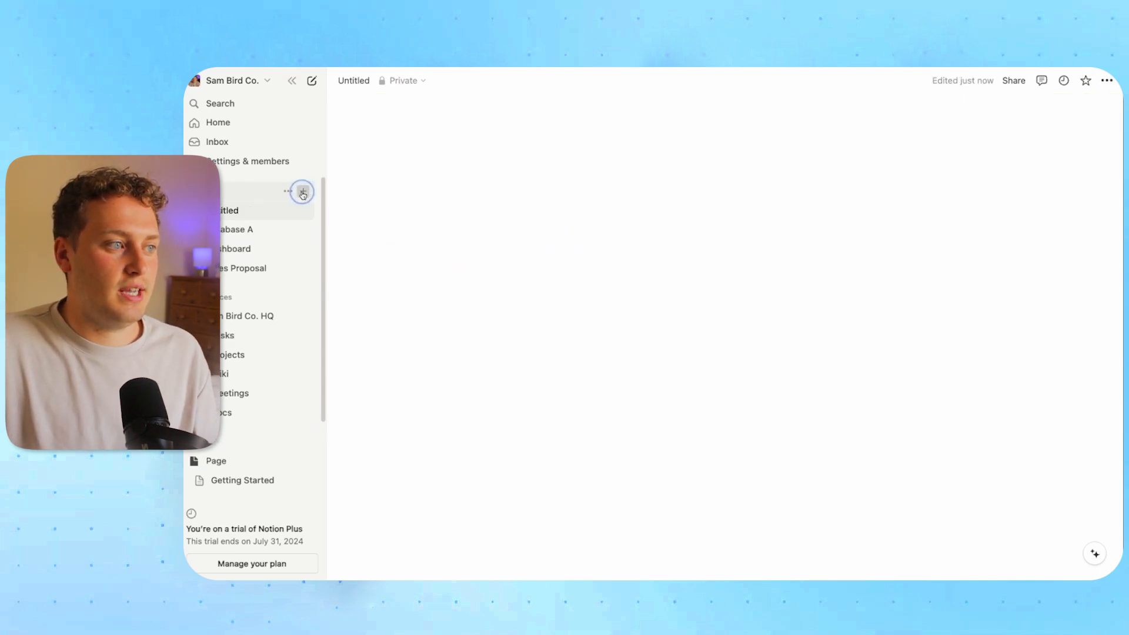
pyautogui.click(816, 508)
pyautogui.click(968, 237)
pyautogui.click(424, 131)
pyautogui.write('D')
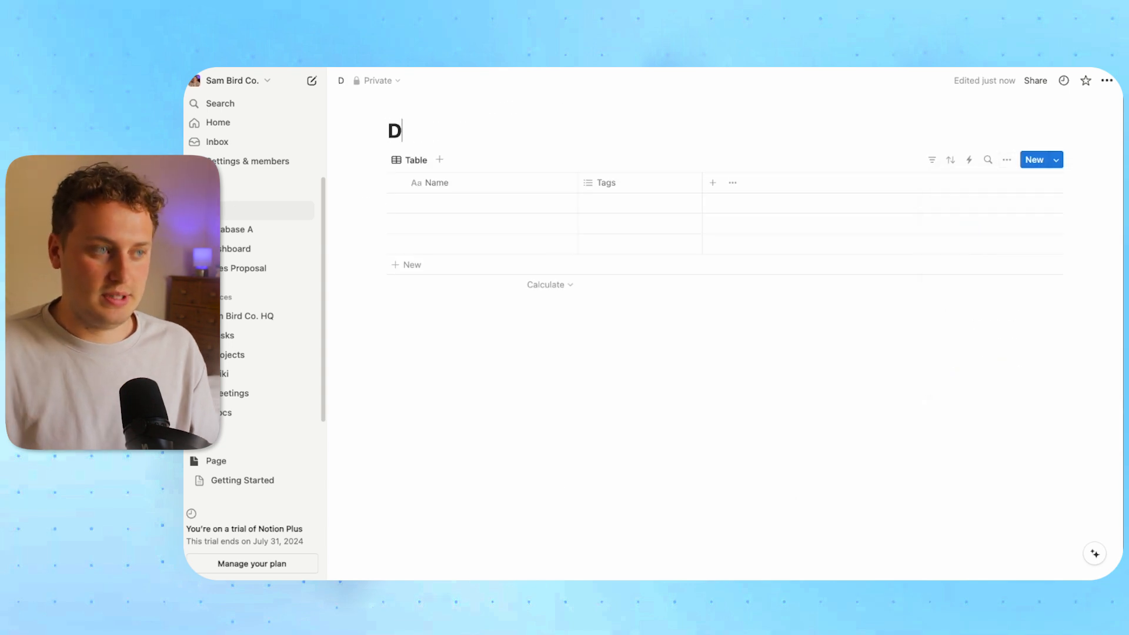
pyautogui.write('atabase B')
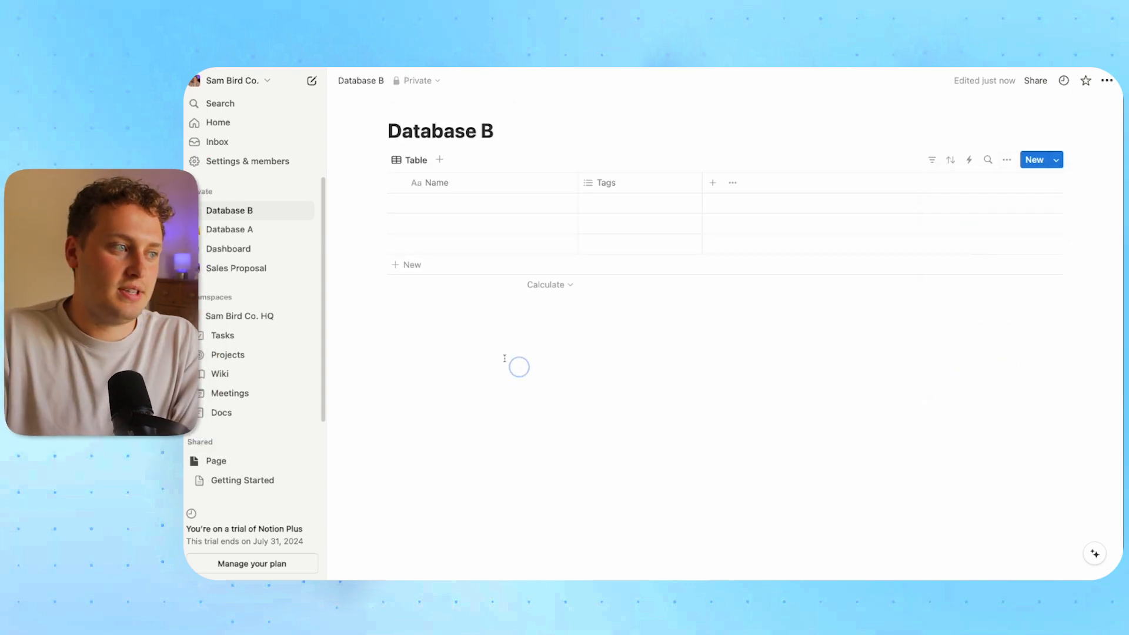
pyautogui.click(226, 229)
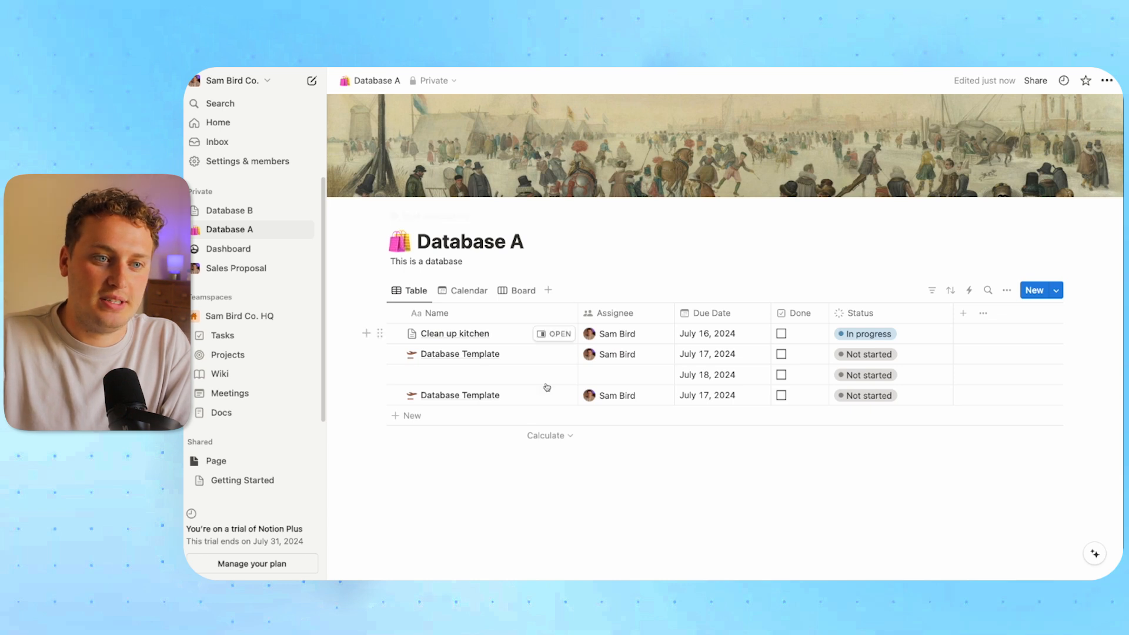
# Add a Relation property to Database A's table that links to Database B
pyautogui.click(964, 313)
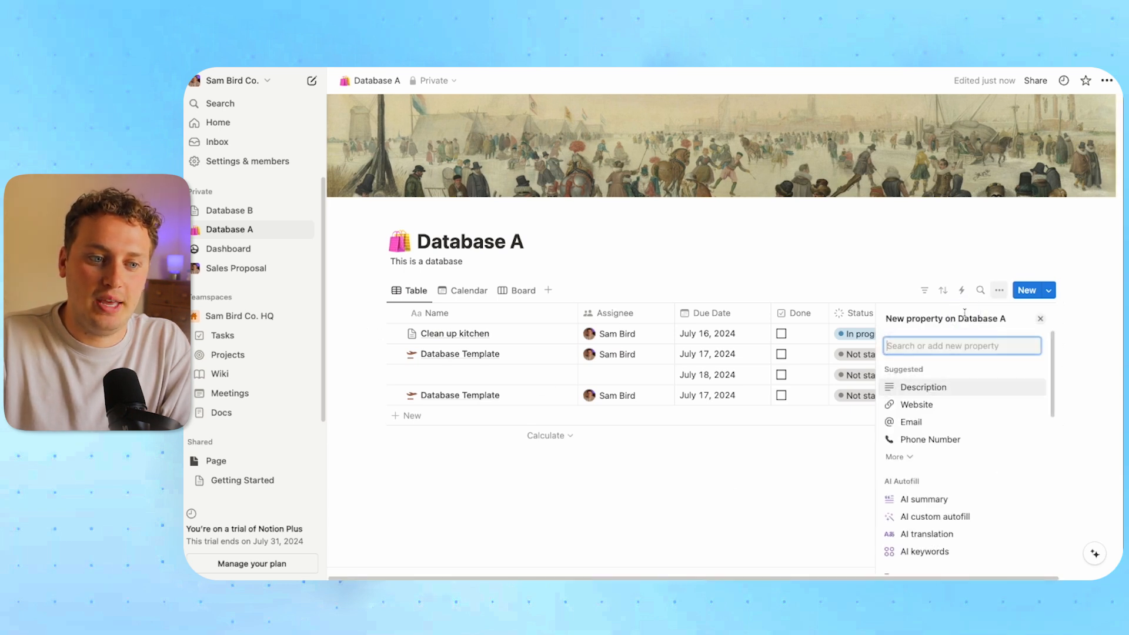
pyautogui.scroll(-5, 952, 423)
pyautogui.click(781, 277)
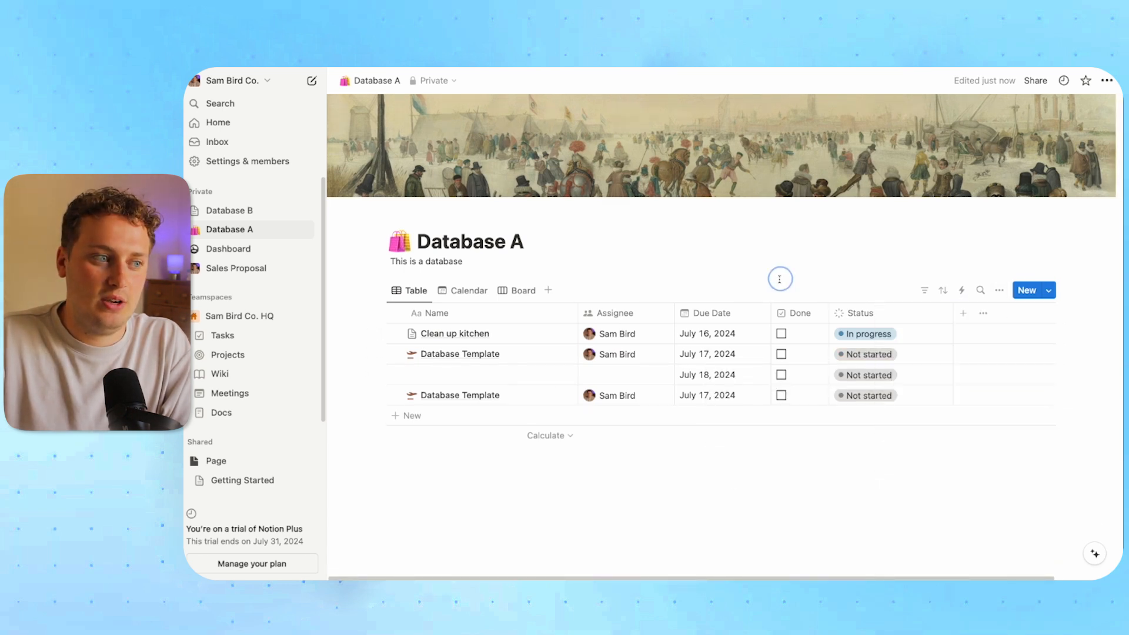
pyautogui.click(1002, 291)
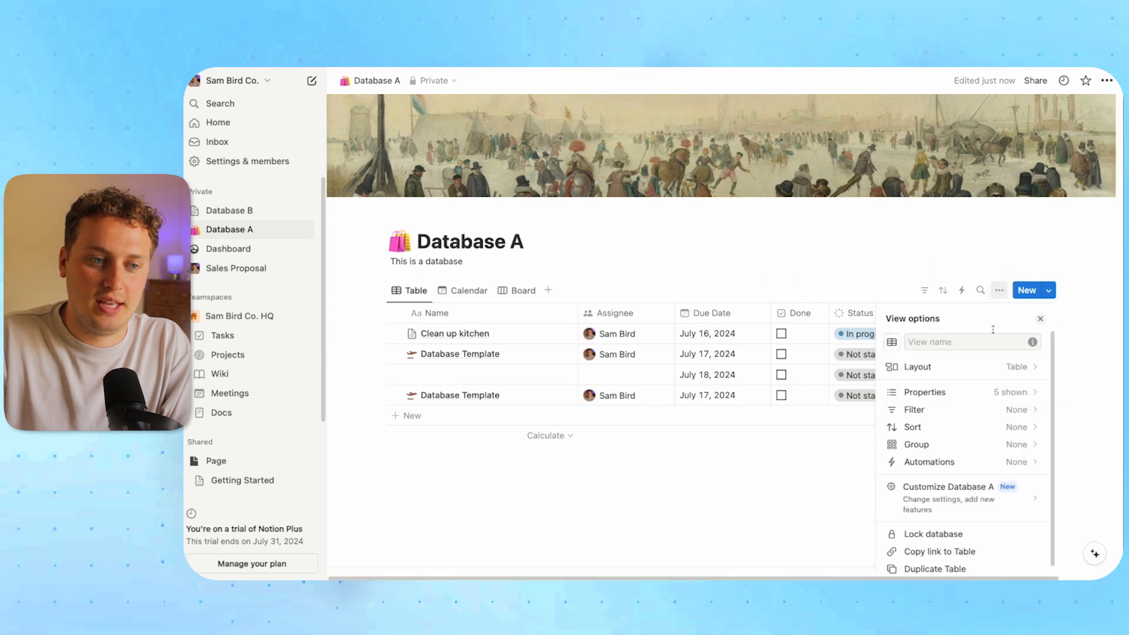
pyautogui.click(959, 391)
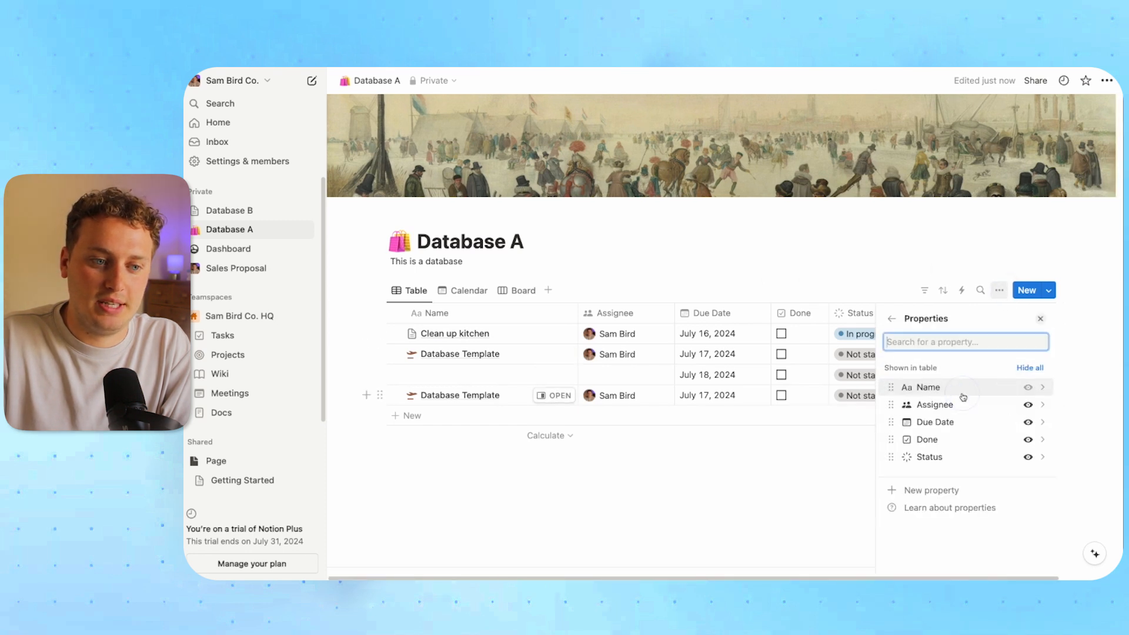
pyautogui.click(926, 491)
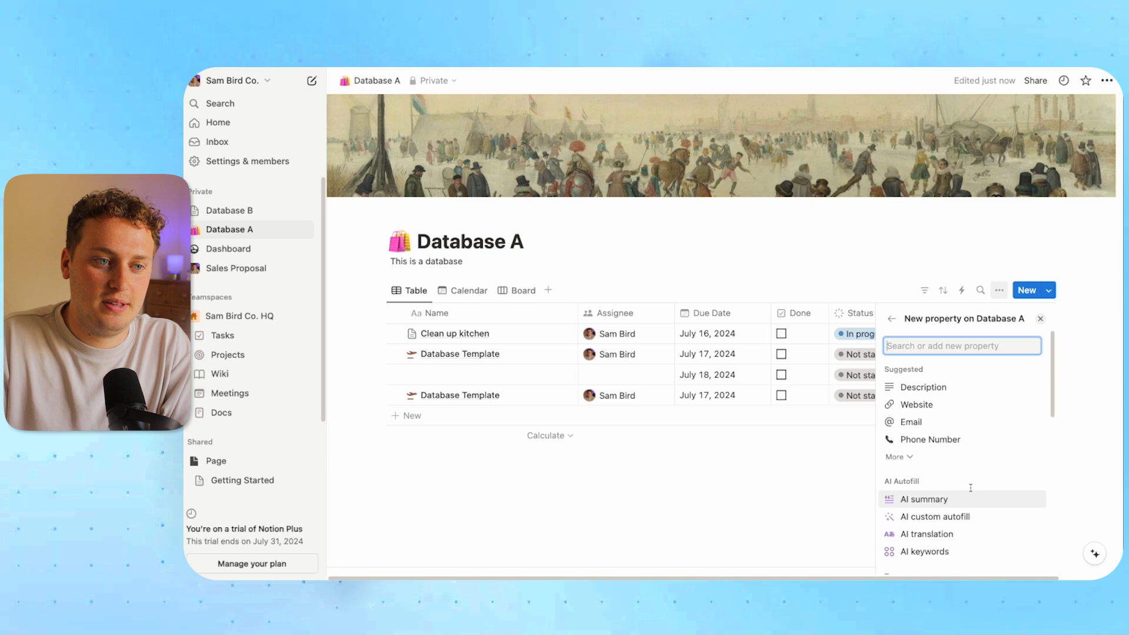
pyautogui.write('rel')
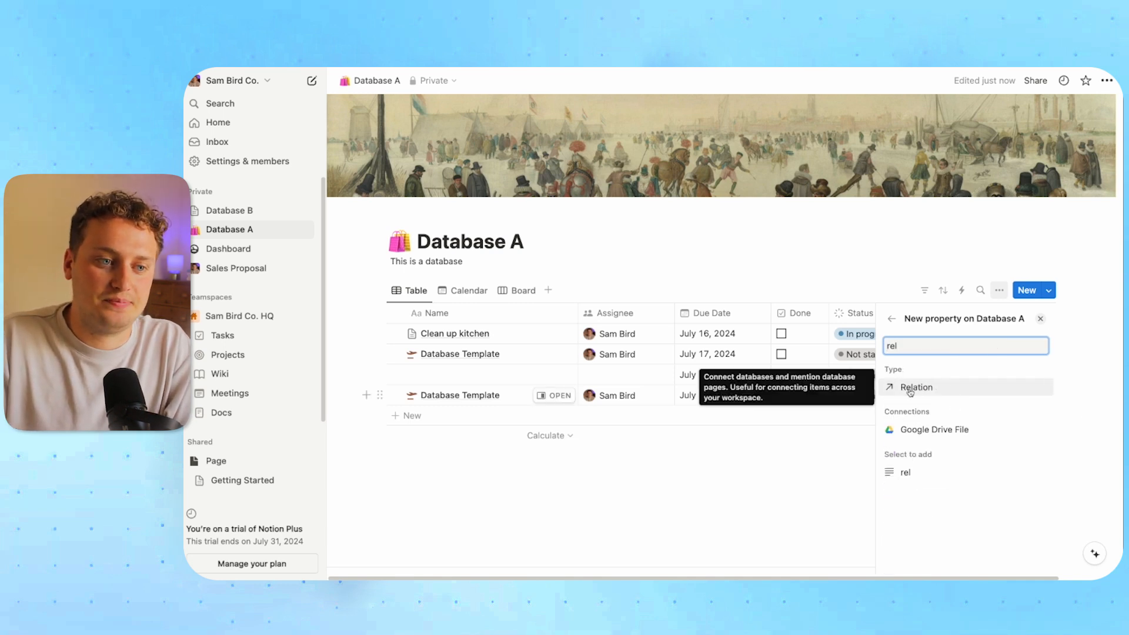
pyautogui.click(910, 388)
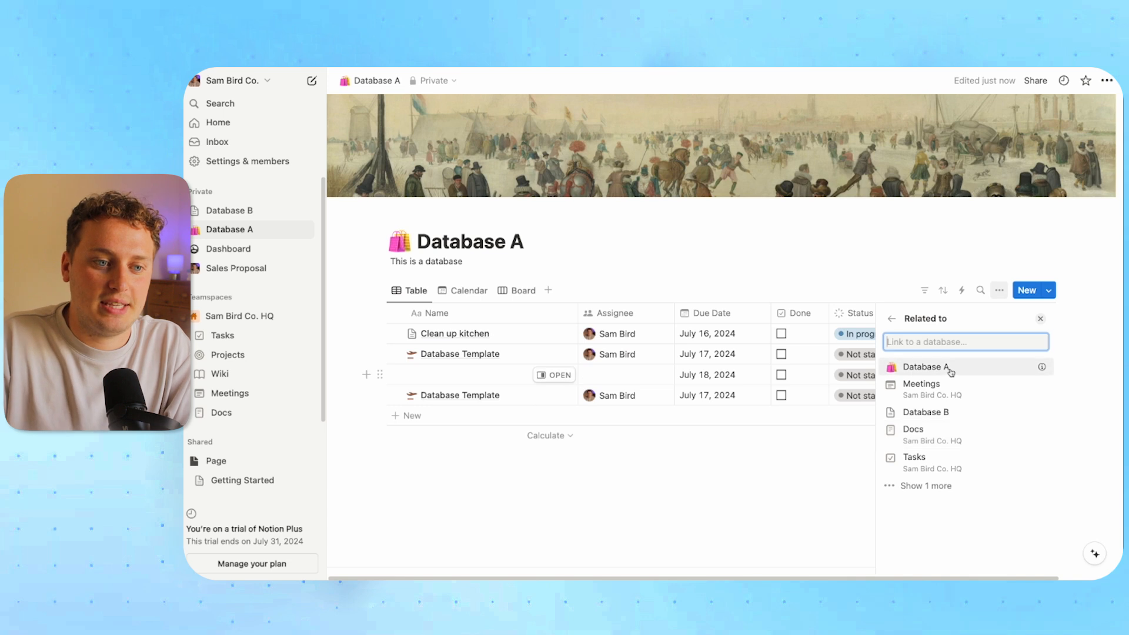
pyautogui.click(935, 417)
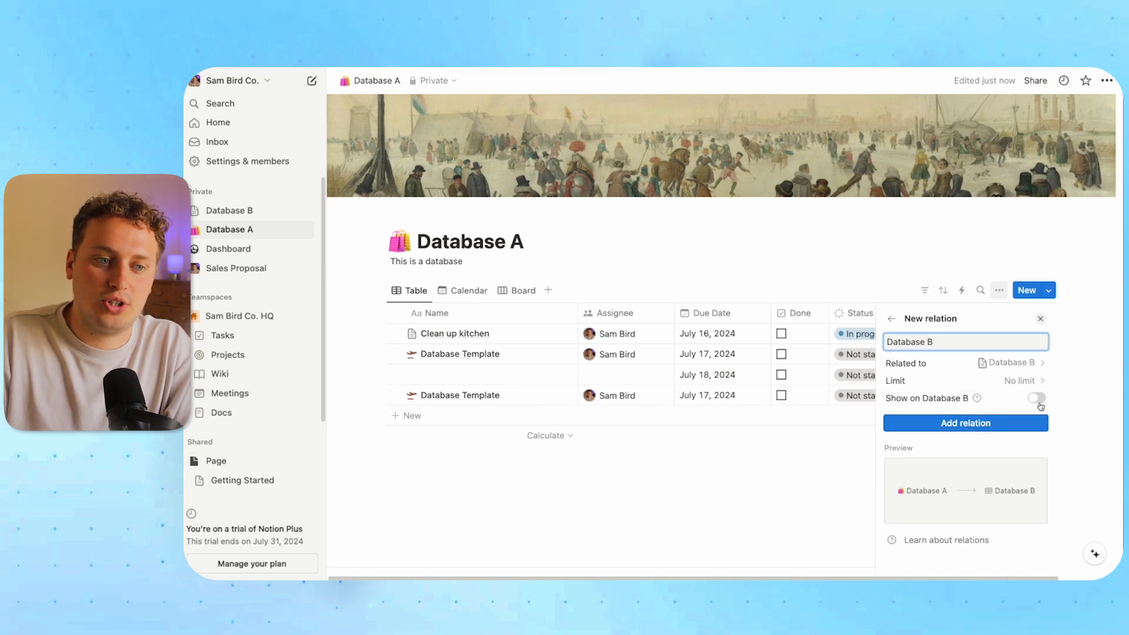
pyautogui.click(961, 424)
pyautogui.click(808, 257)
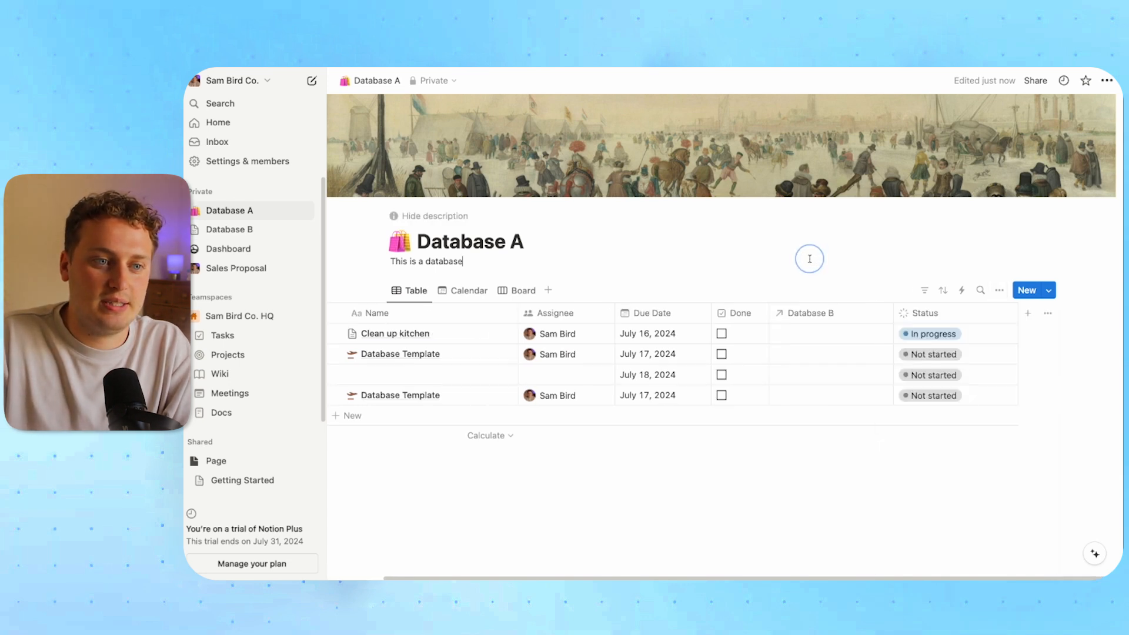
pyautogui.moveTo(865, 313); pyautogui.dragTo(485, 315)
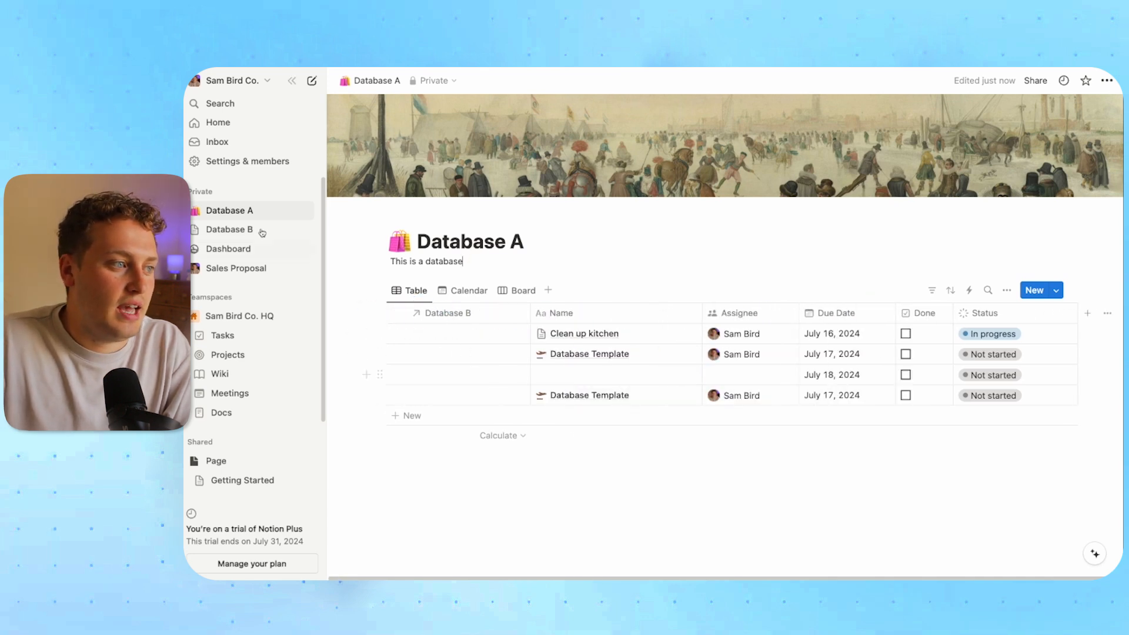
pyautogui.click(249, 227)
pyautogui.click(429, 200)
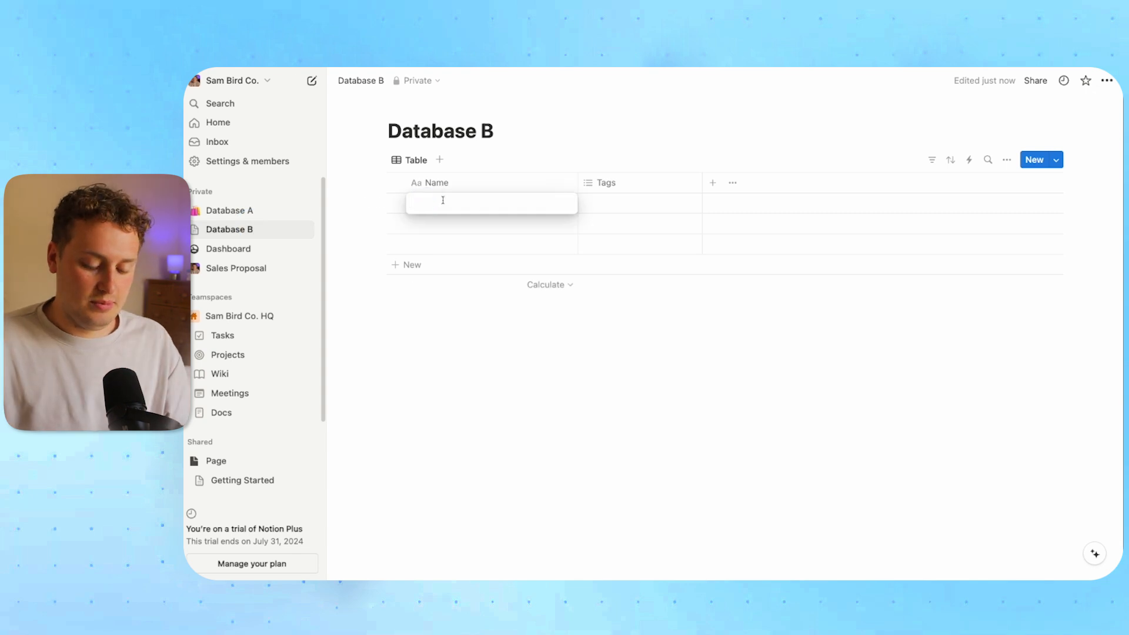
pyautogui.write('Some content here')
pyautogui.press('Escape')
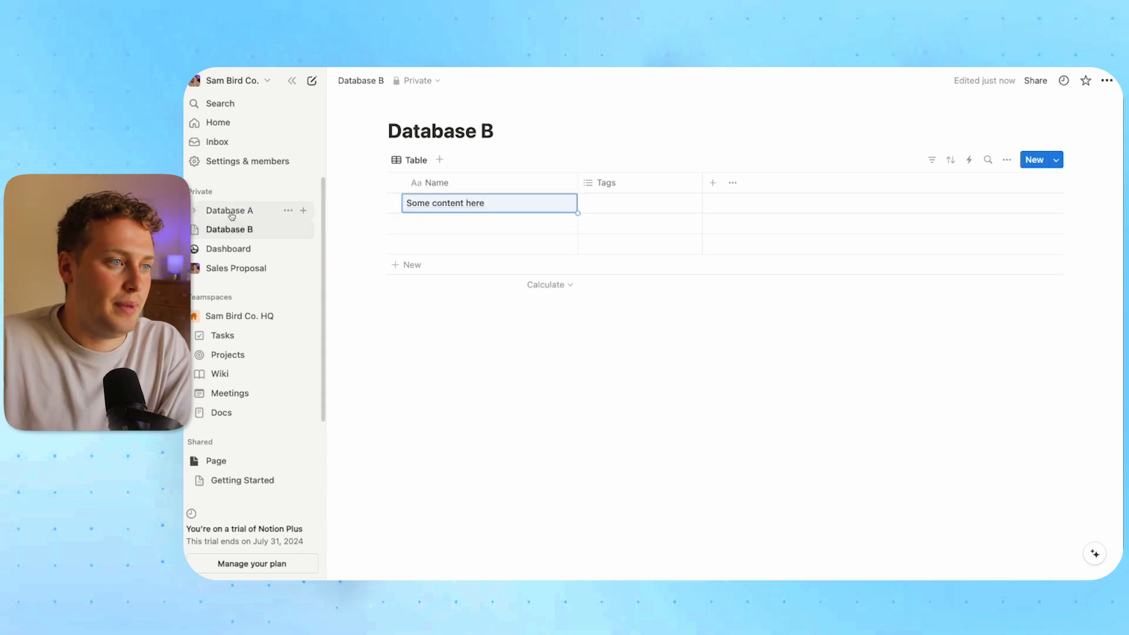
pyautogui.click(235, 211)
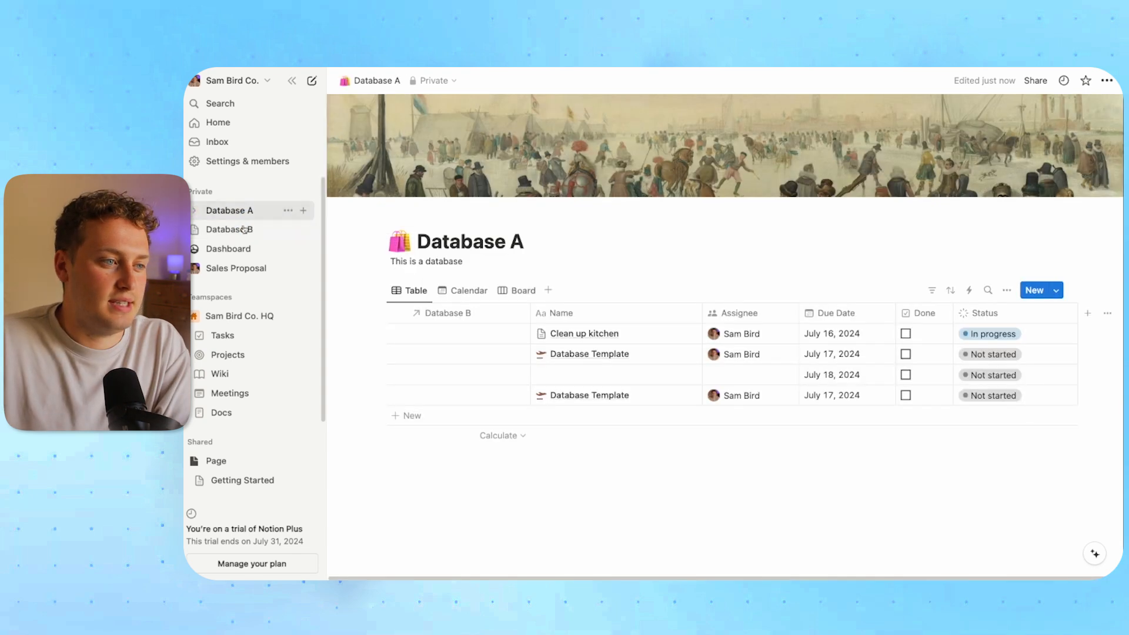
pyautogui.click(442, 334)
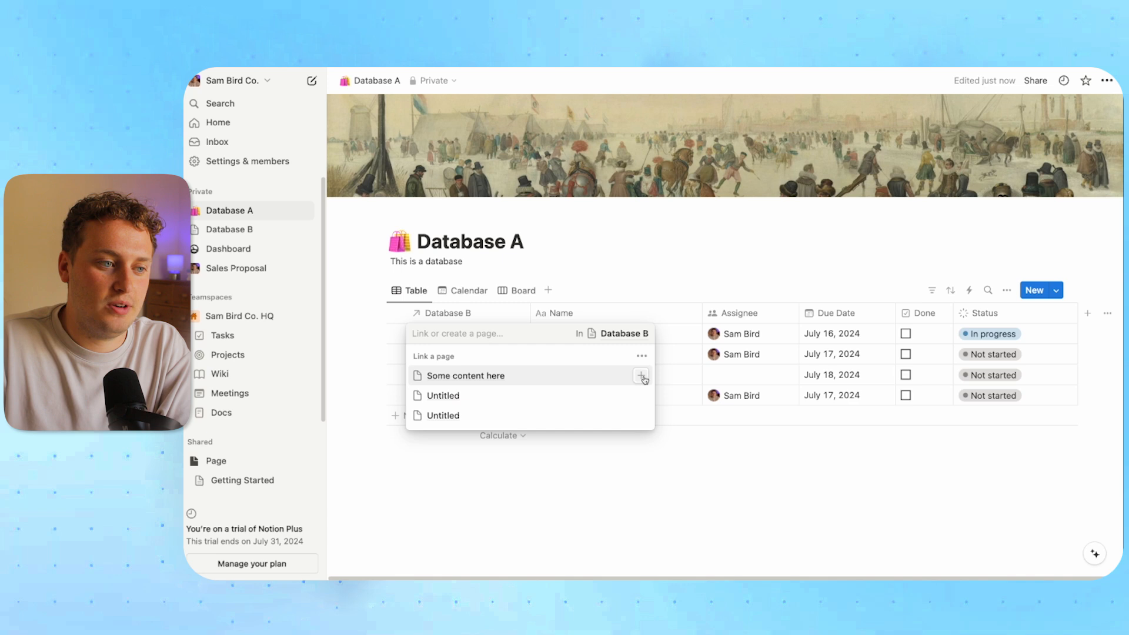
pyautogui.click(641, 375)
pyautogui.click(672, 281)
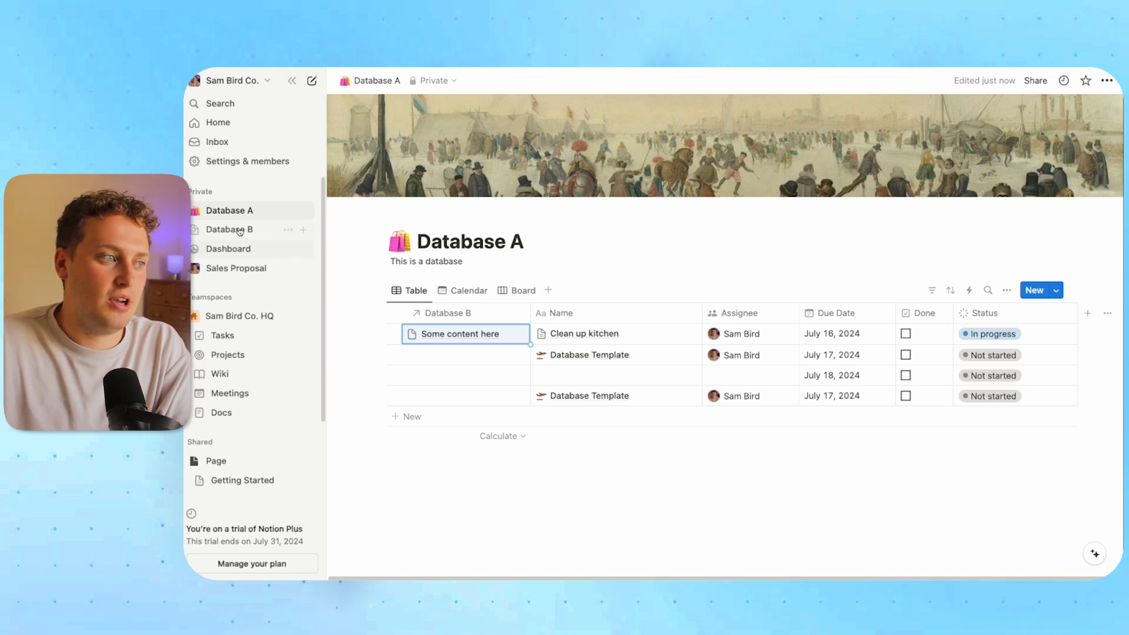
pyautogui.click(238, 230)
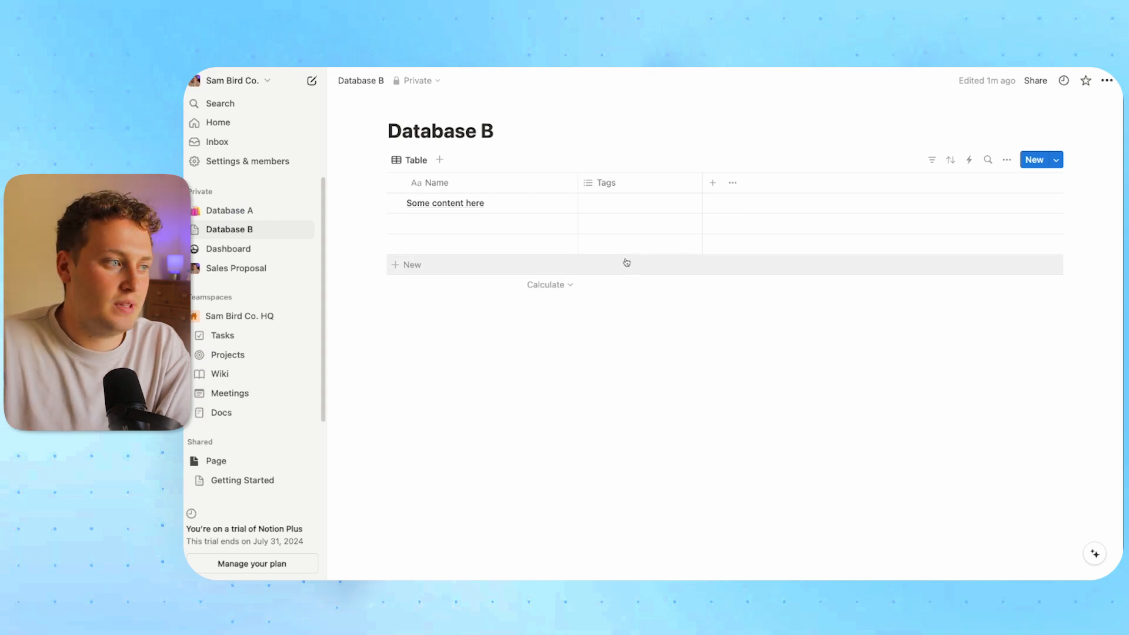
pyautogui.click(247, 210)
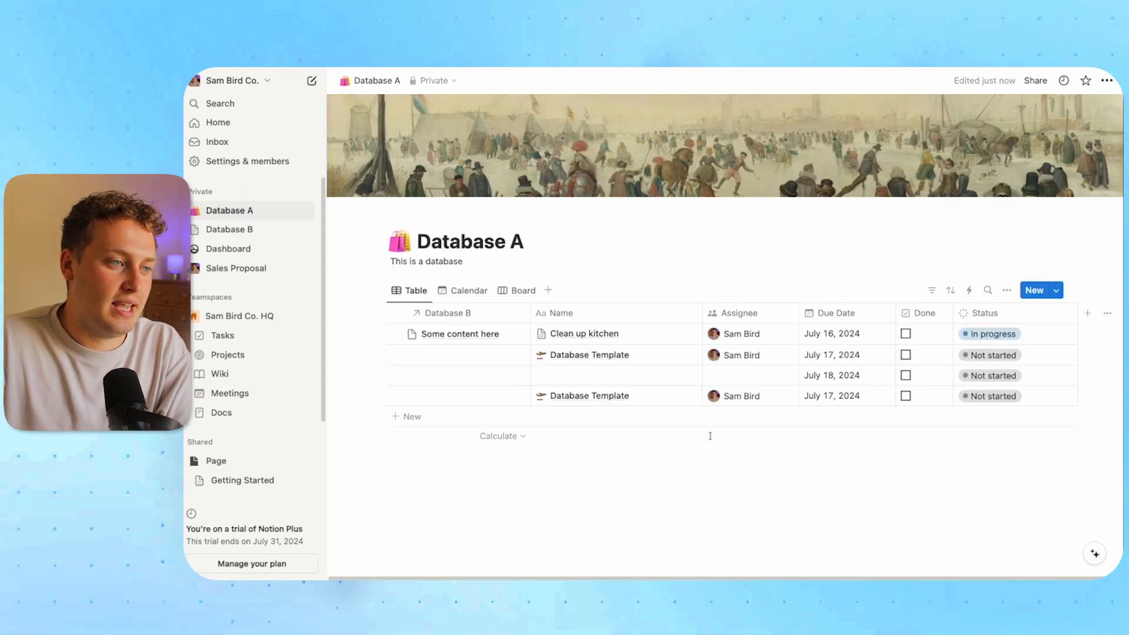
# Turn on 'Show on Database B' for the relation, update it, and check Database B's back-link
pyautogui.click(453, 319)
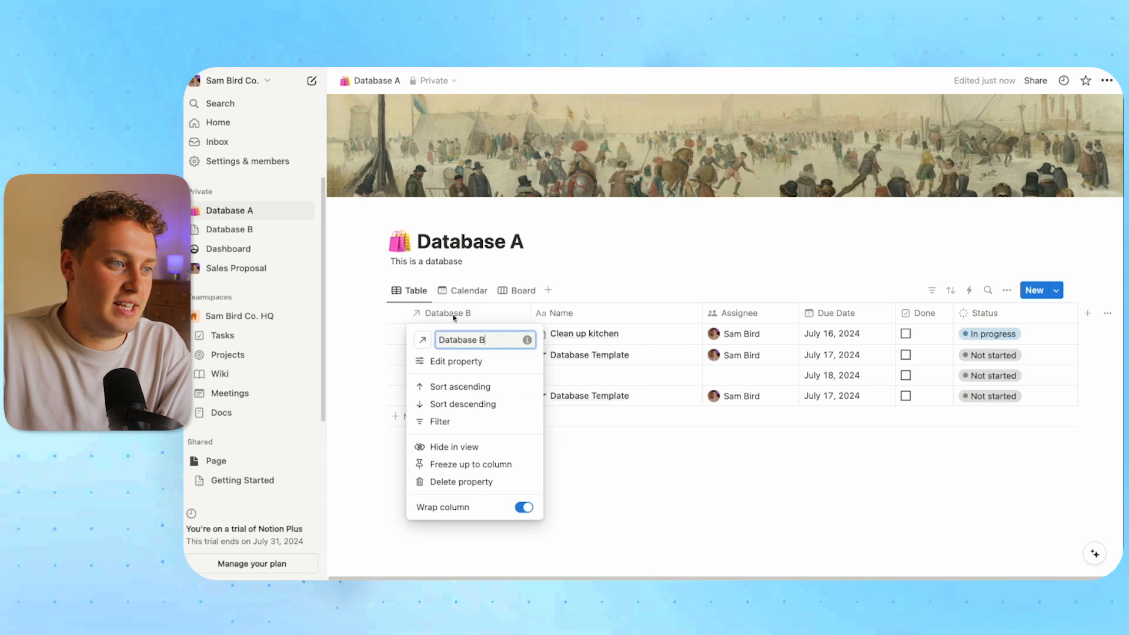
pyautogui.click(465, 365)
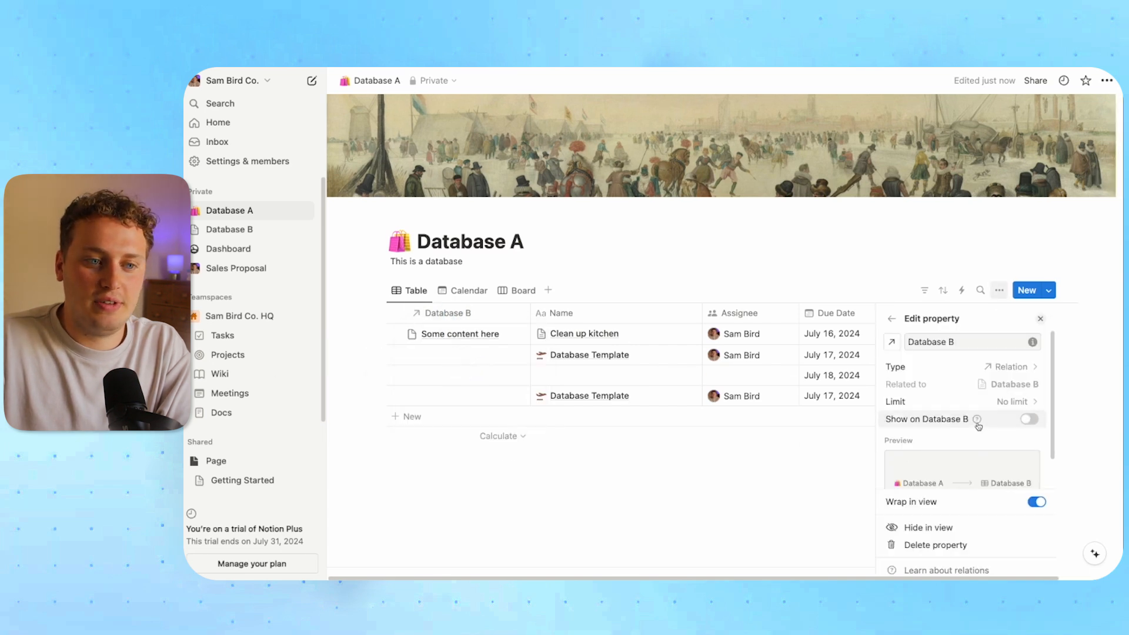
pyautogui.click(1029, 421)
pyautogui.scroll(-3, 987, 406)
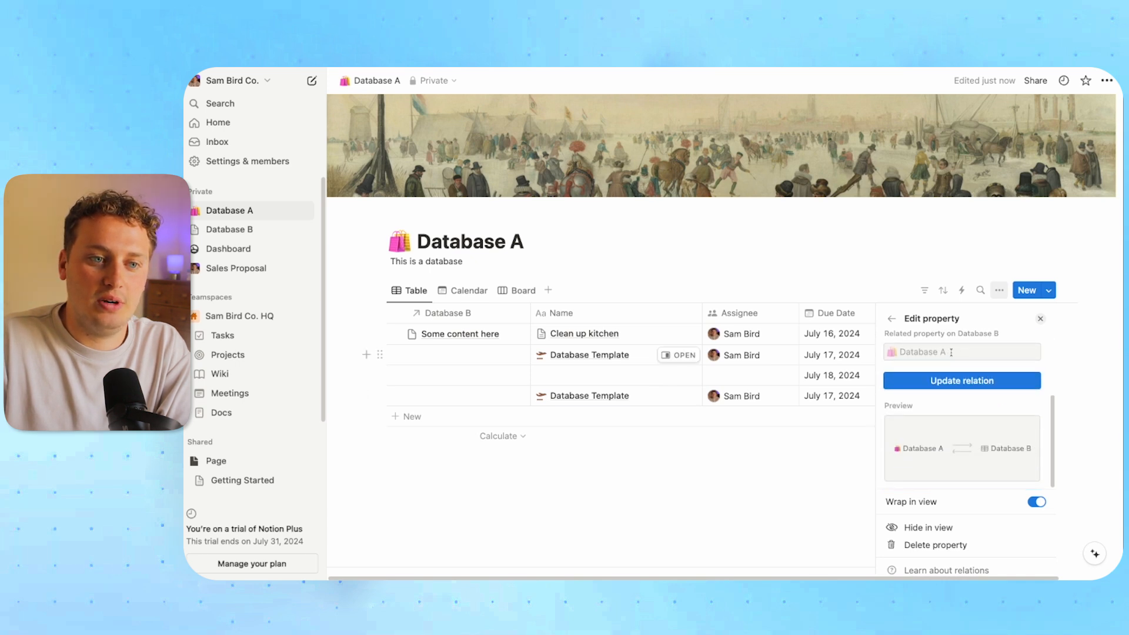
pyautogui.scroll(2, 950, 351)
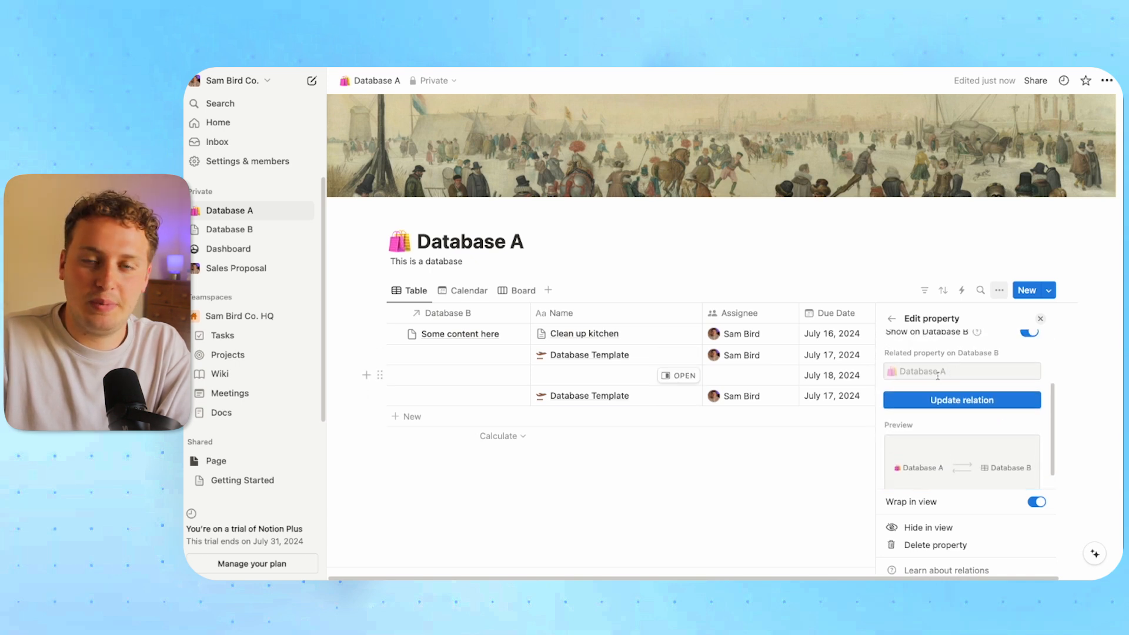
pyautogui.scroll(-2, 940, 376)
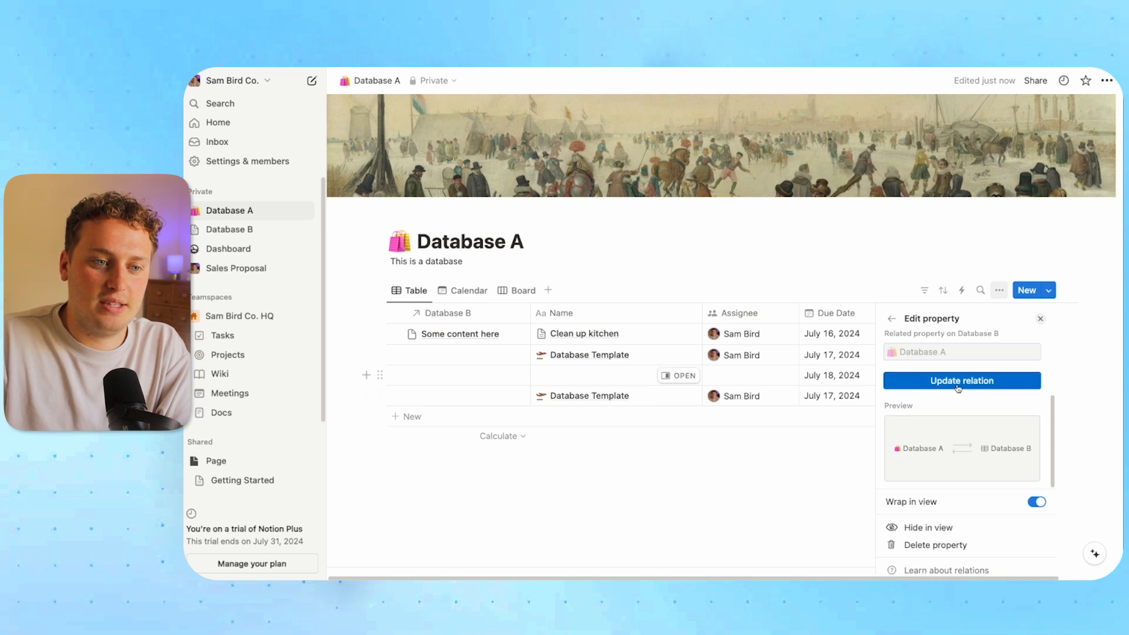
pyautogui.click(959, 382)
pyautogui.click(662, 509)
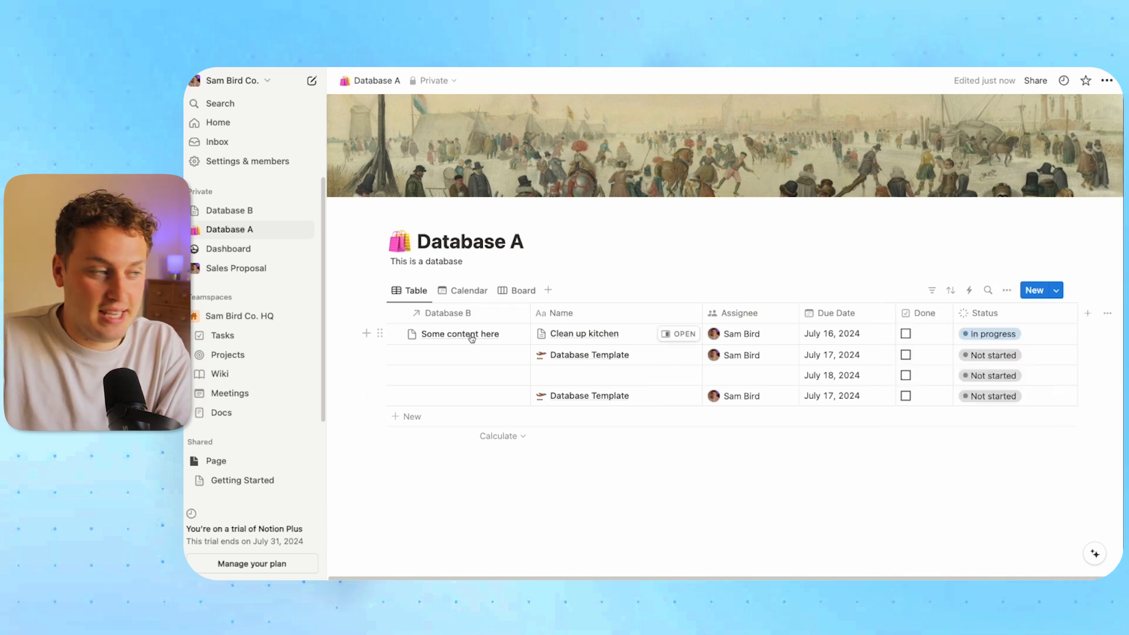
pyautogui.click(229, 211)
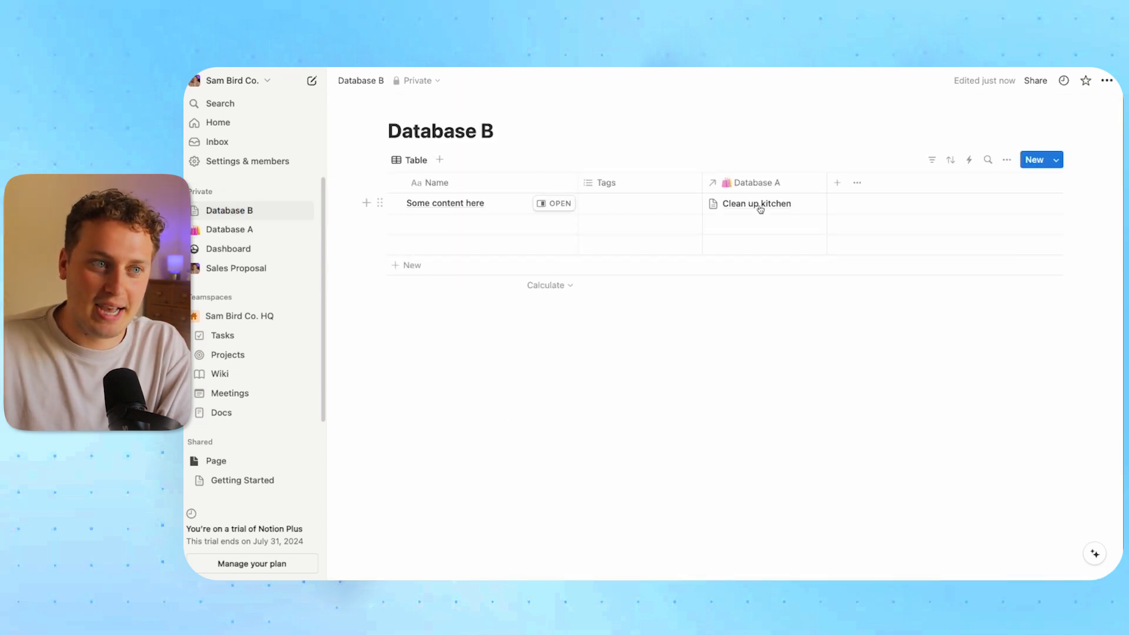
pyautogui.click(233, 228)
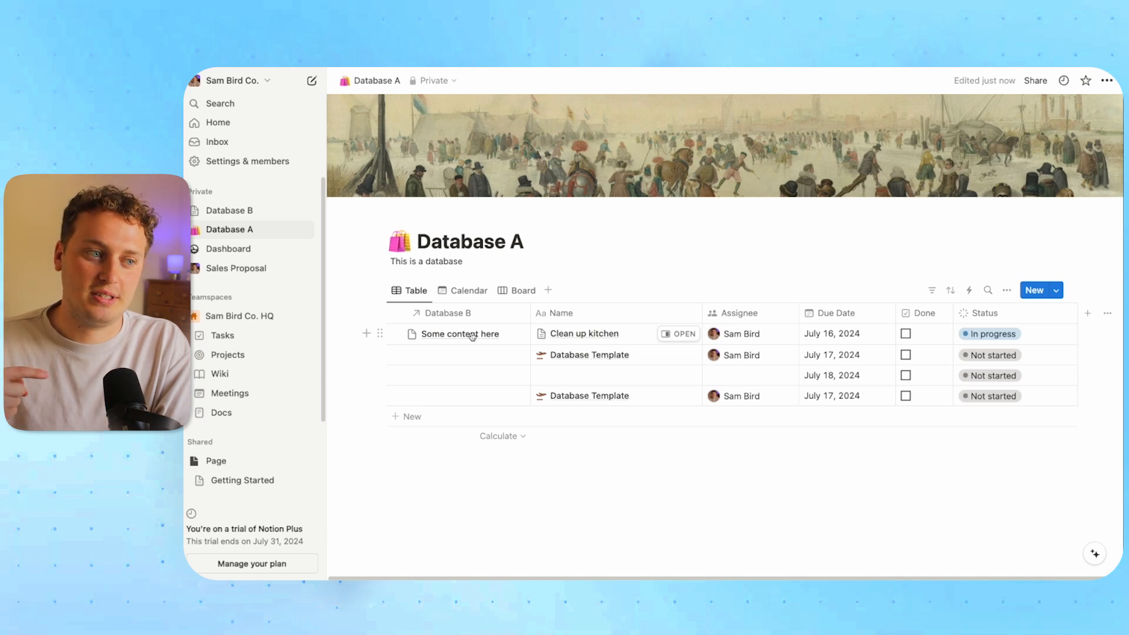
# Link Database B's 'Some content here' entry to the Database Template page in Database A
pyautogui.click(237, 214)
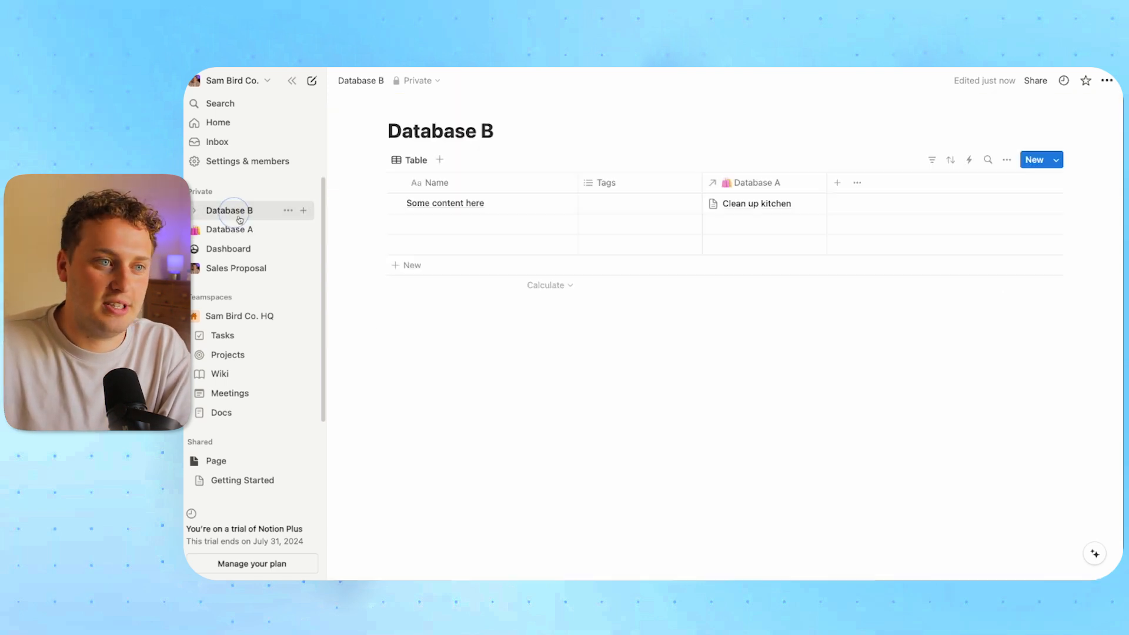
pyautogui.click(807, 206)
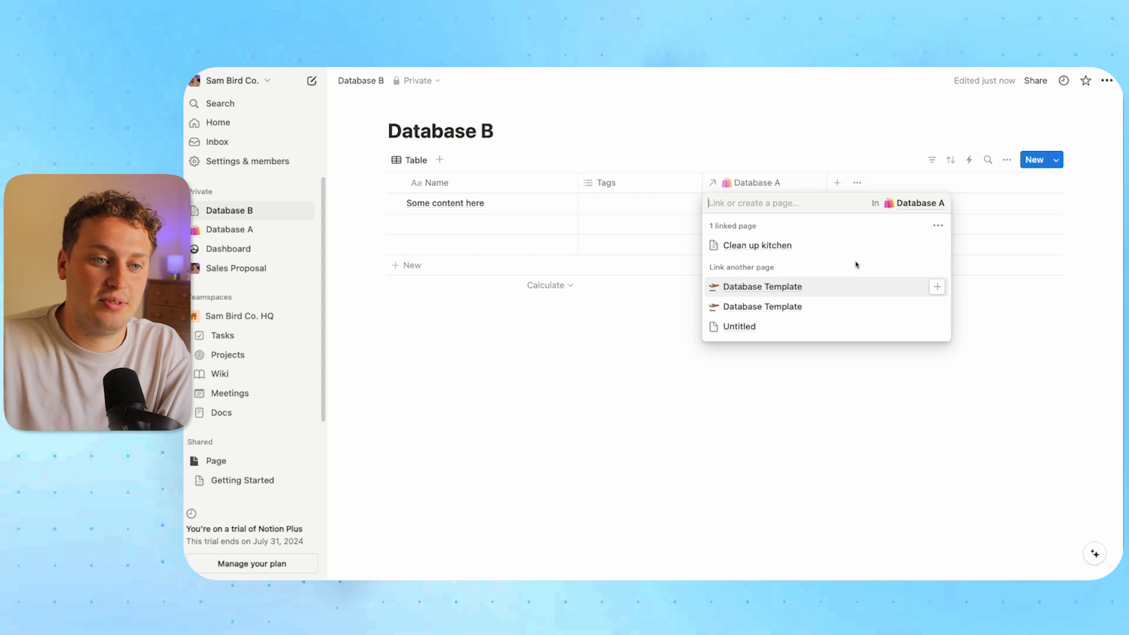
pyautogui.click(936, 287)
pyautogui.click(996, 327)
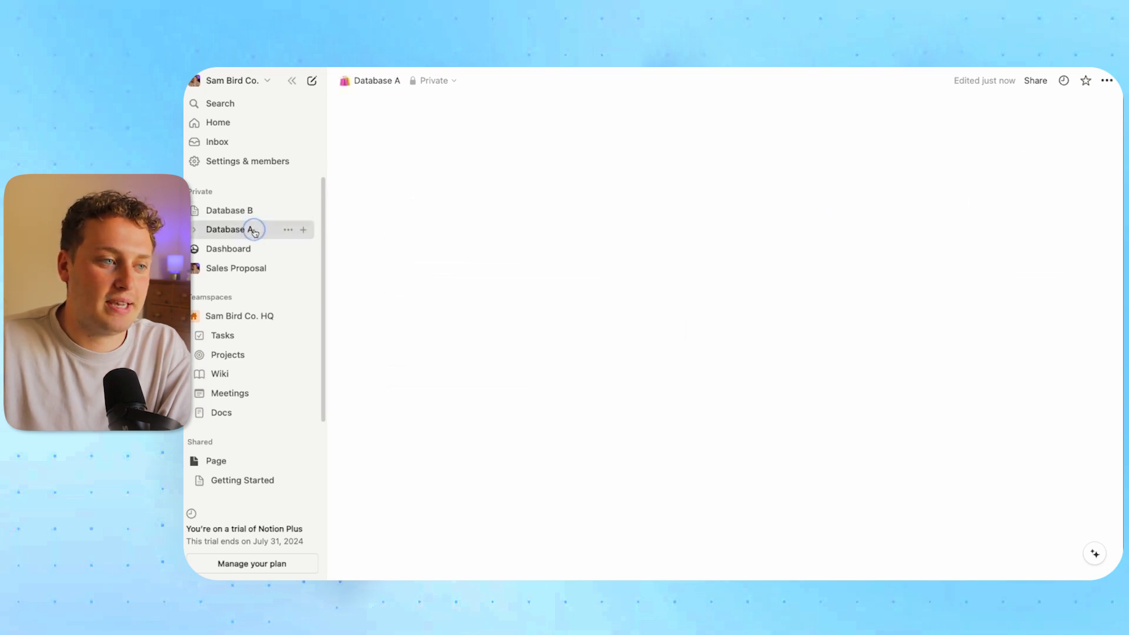
pyautogui.click(277, 229)
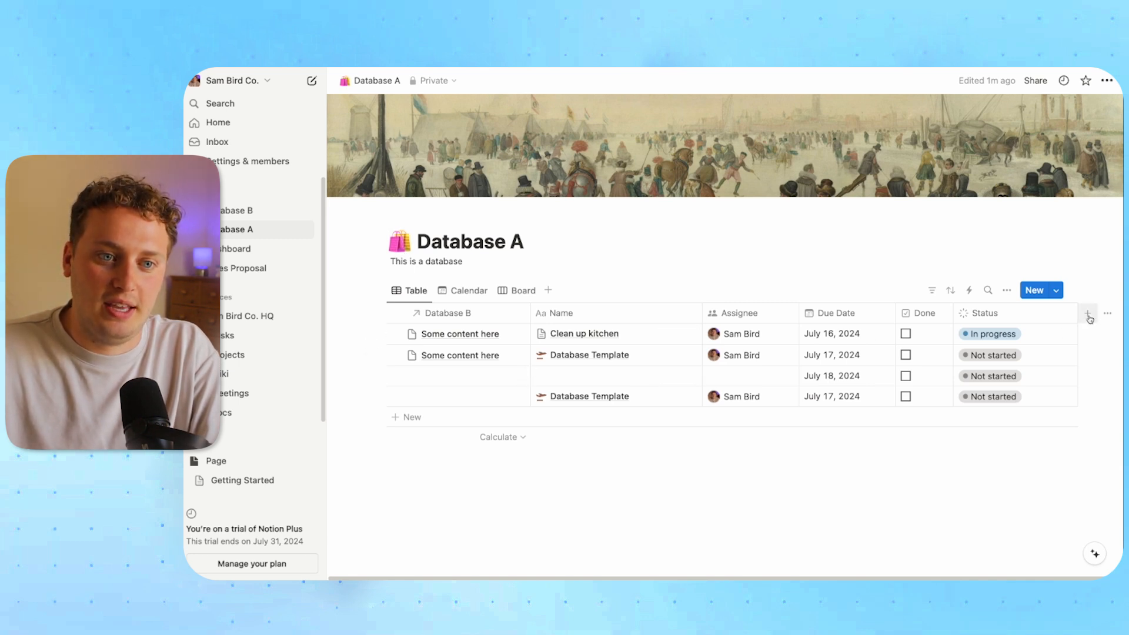
# Check Database A's property visibility under View options, then open Clean up kitchen in side peek
pyautogui.click(1006, 290)
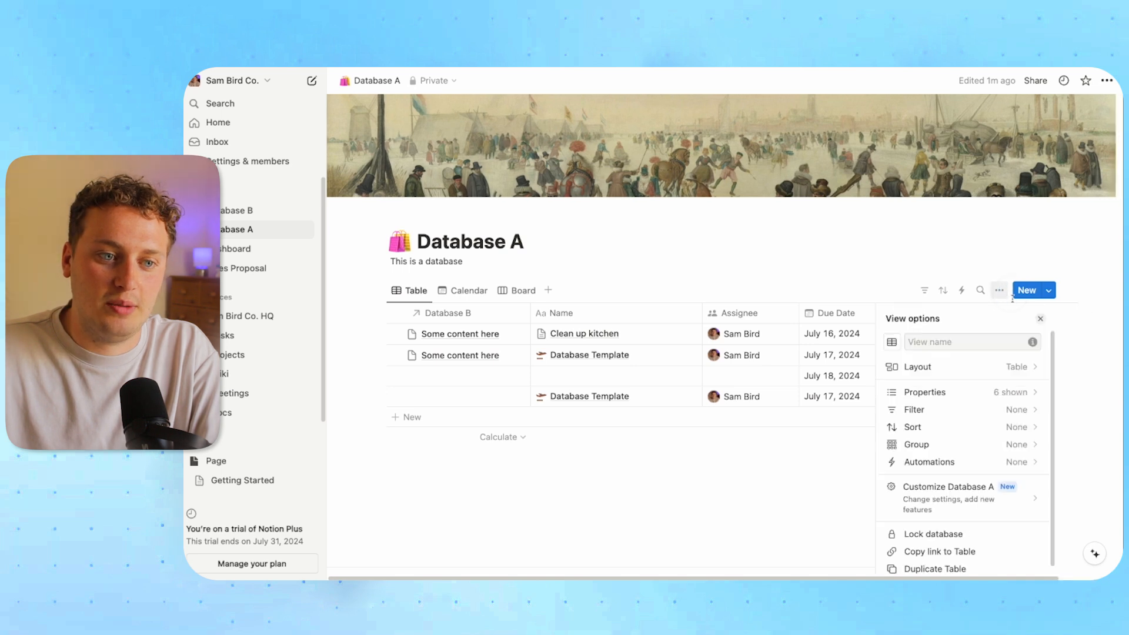
pyautogui.click(967, 393)
pyautogui.click(698, 235)
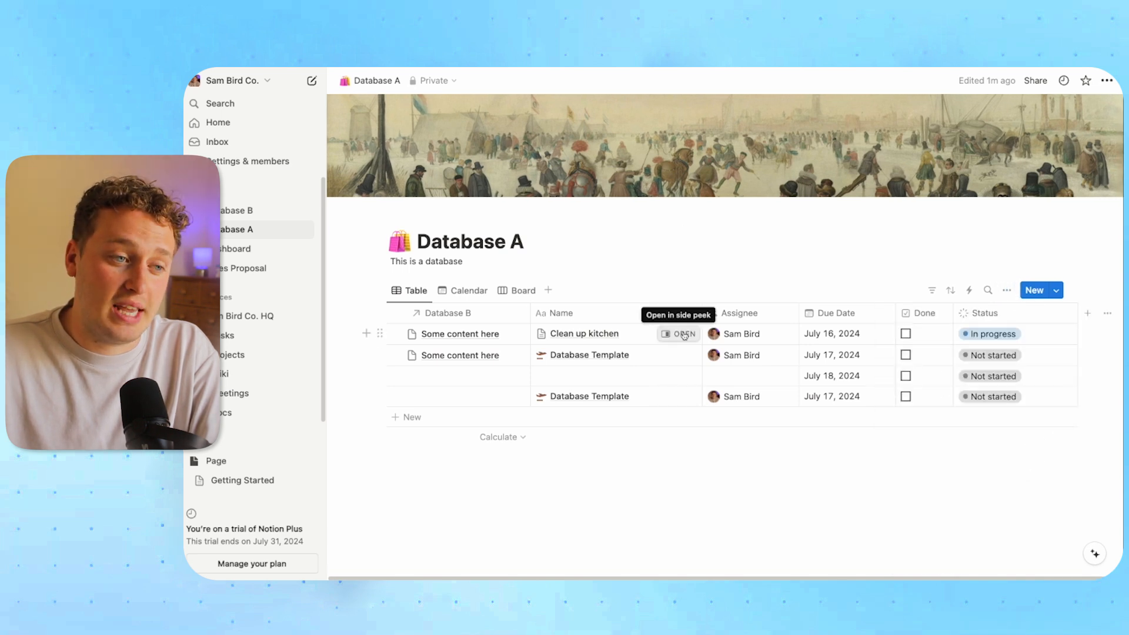
pyautogui.click(680, 333)
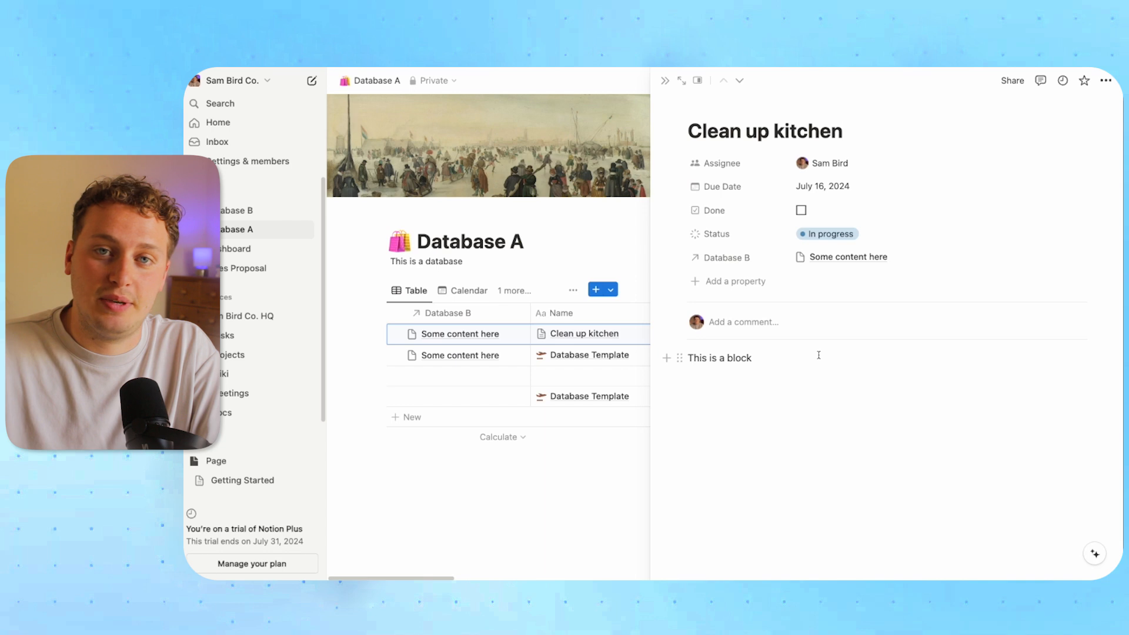
# Add a Rollup property to Clean up kitchen using the Database B relation and its Tags property
pyautogui.click(739, 287)
pyautogui.scroll(-5, 753, 371)
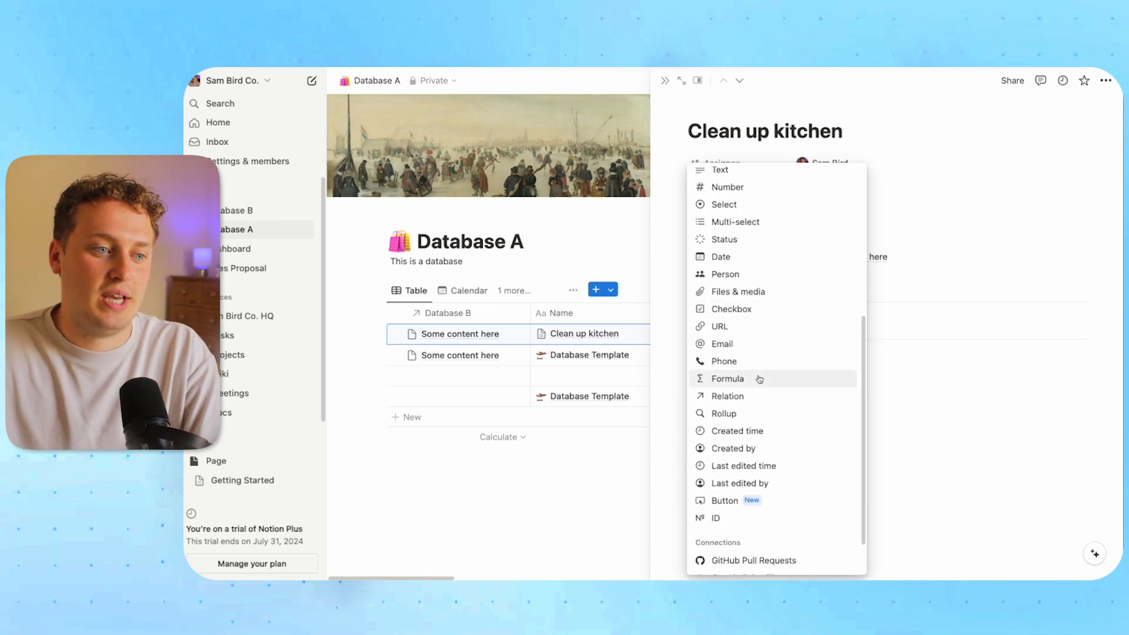
pyautogui.click(737, 414)
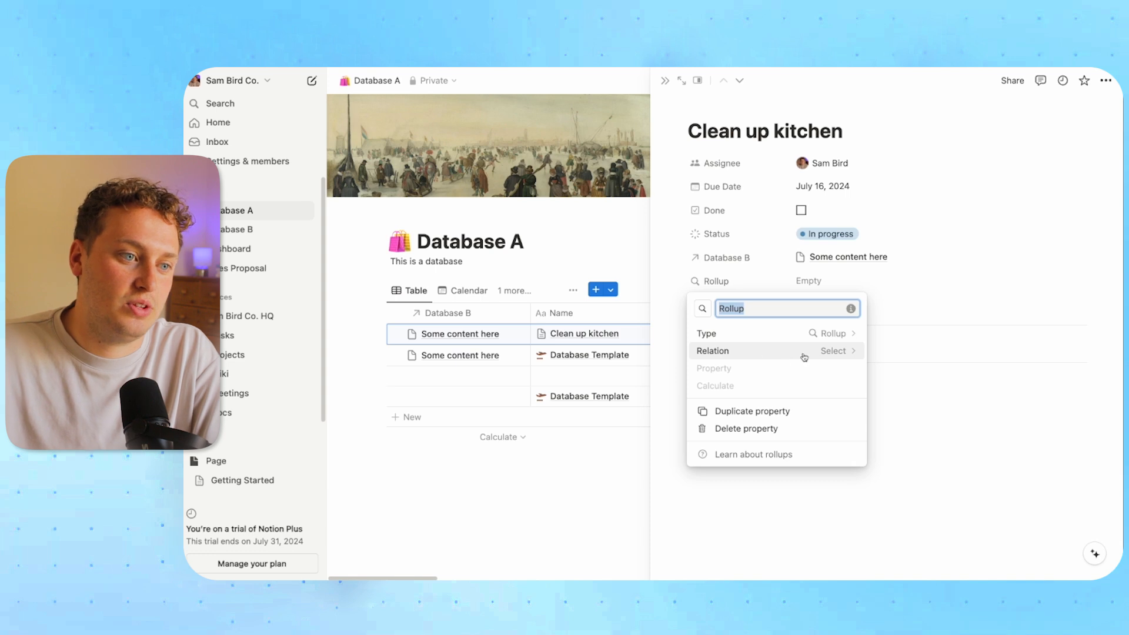
pyautogui.click(839, 352)
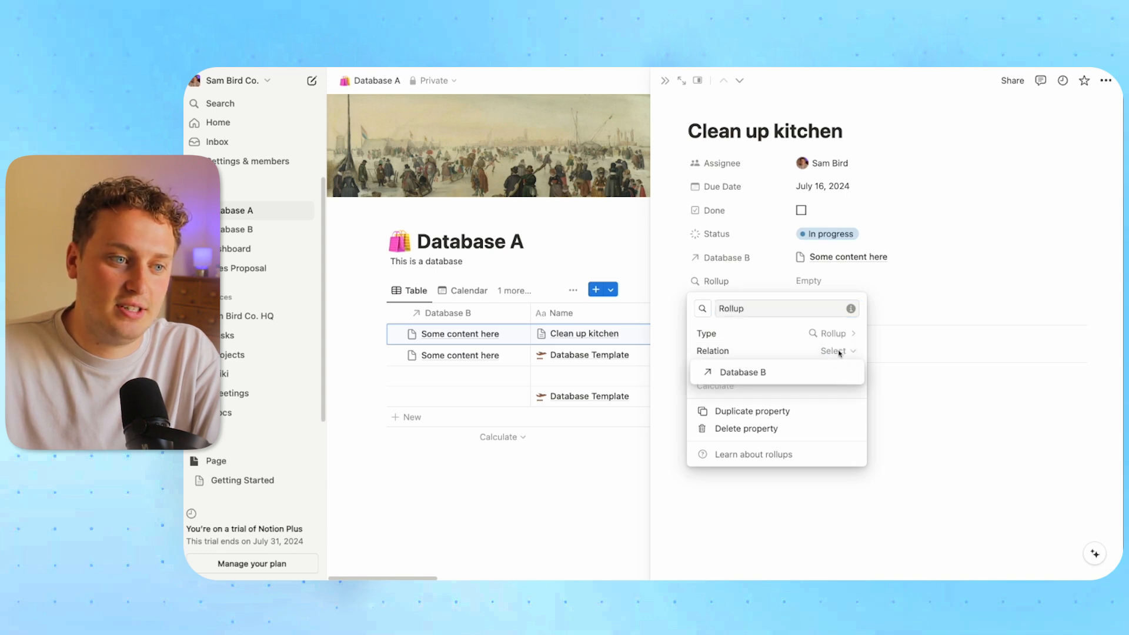
pyautogui.click(775, 374)
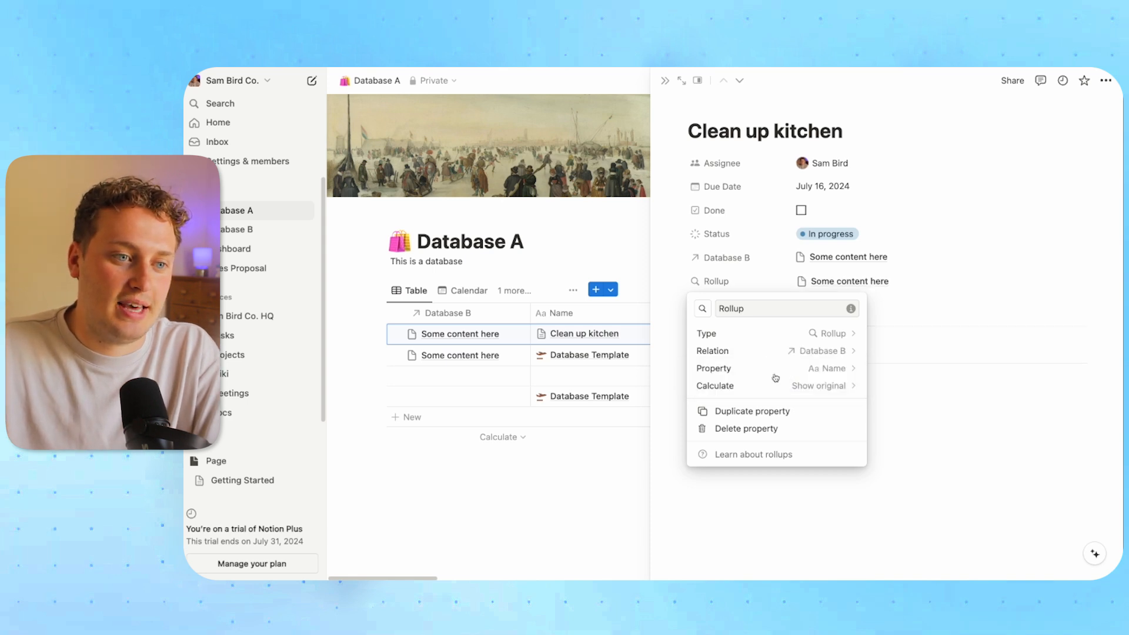
pyautogui.click(804, 370)
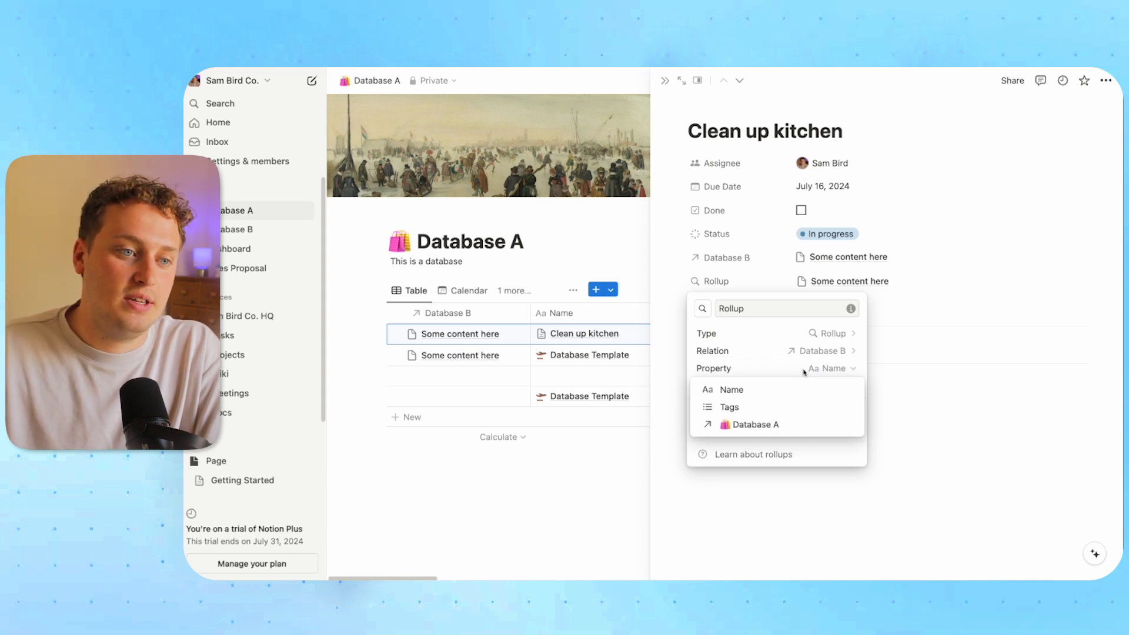
pyautogui.click(796, 369)
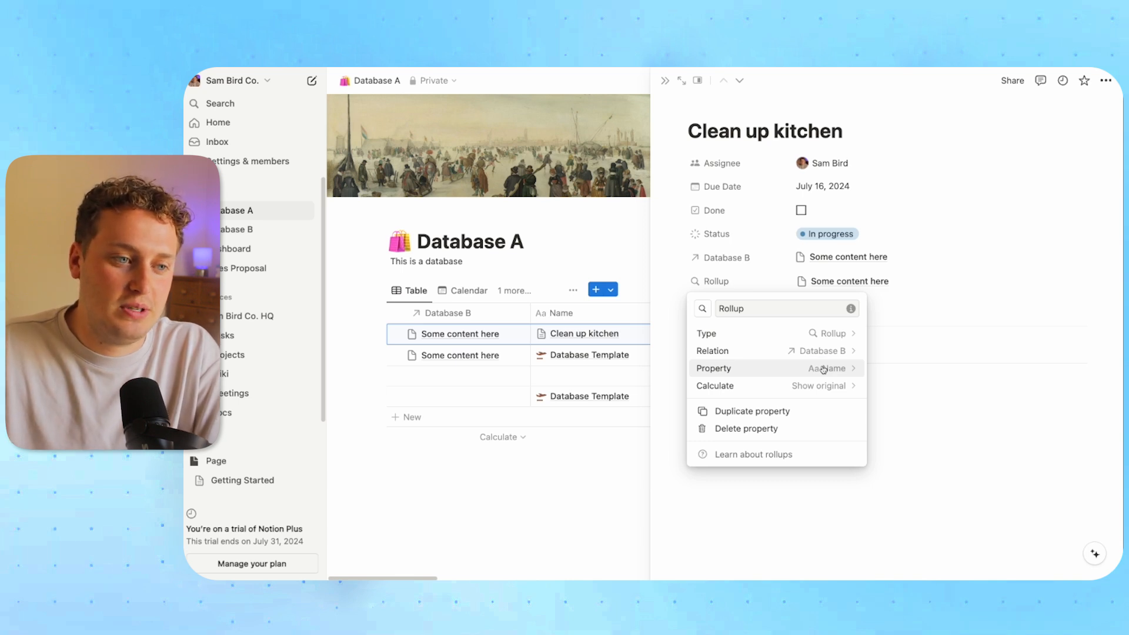
pyautogui.click(823, 369)
pyautogui.click(763, 408)
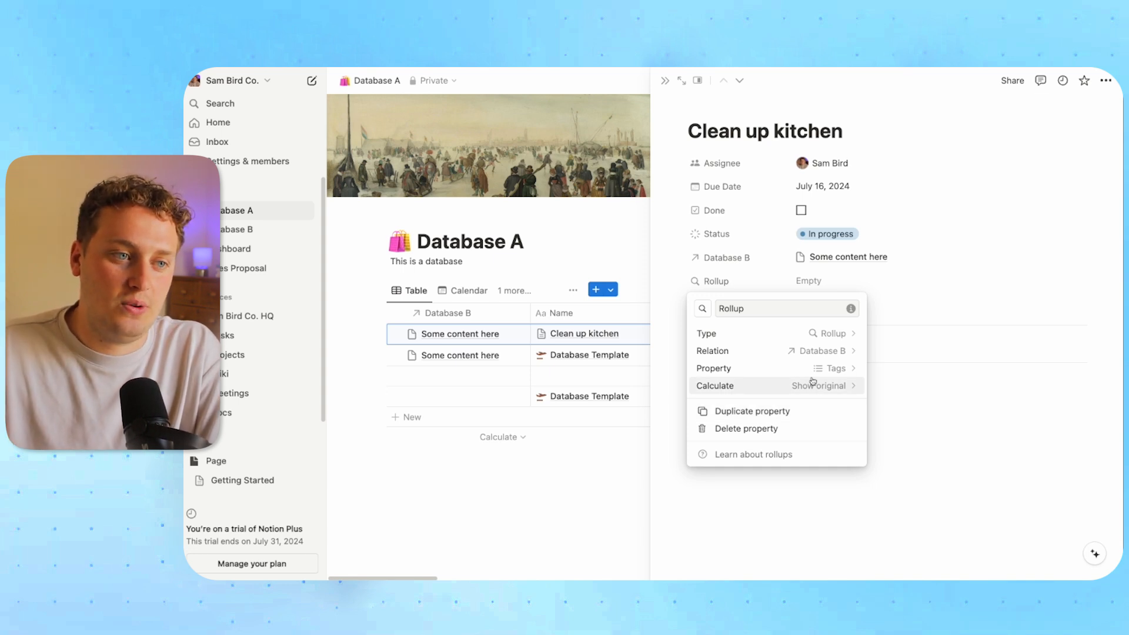
pyautogui.click(938, 367)
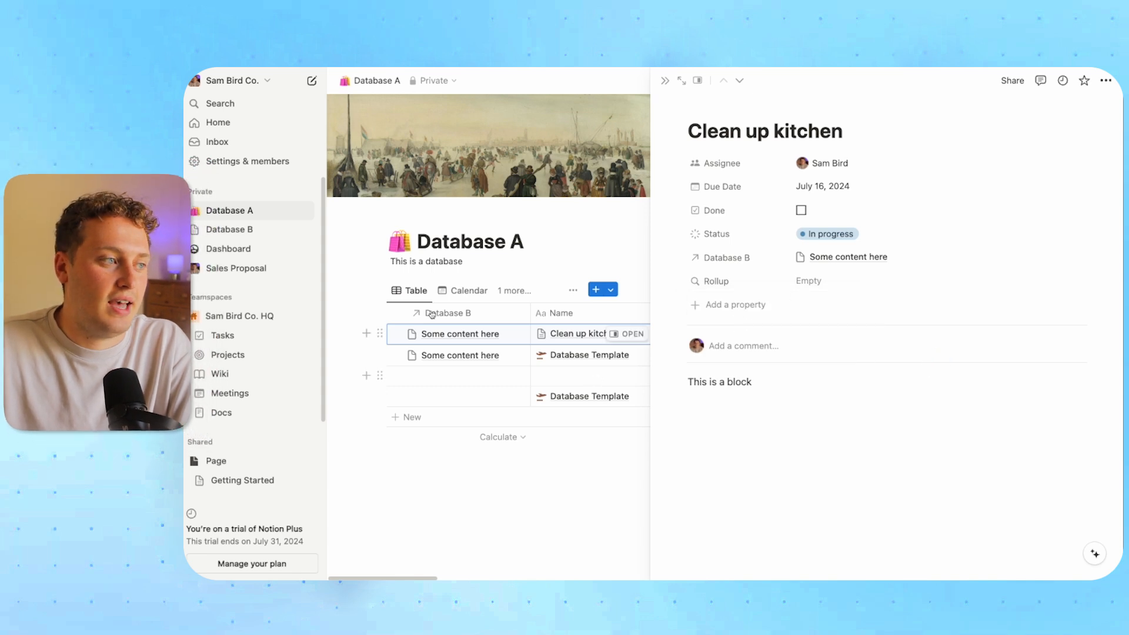
# Tag Database B's 'Some content here' entry with a new 'New Tag' option
pyautogui.click(252, 230)
pyautogui.click(635, 209)
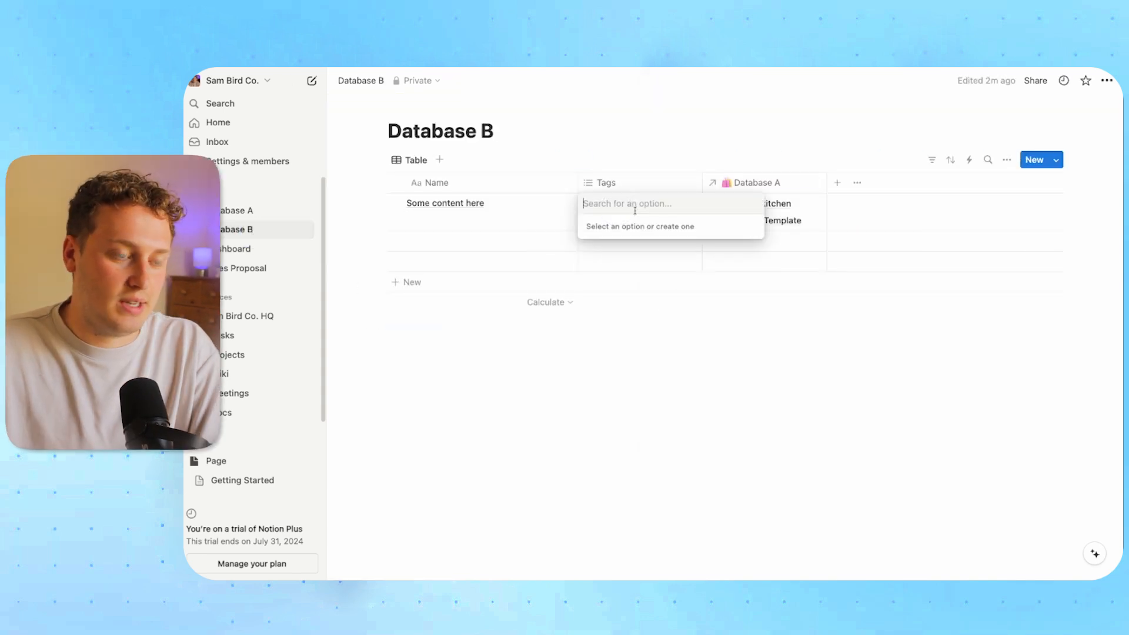
pyautogui.write('New Tag')
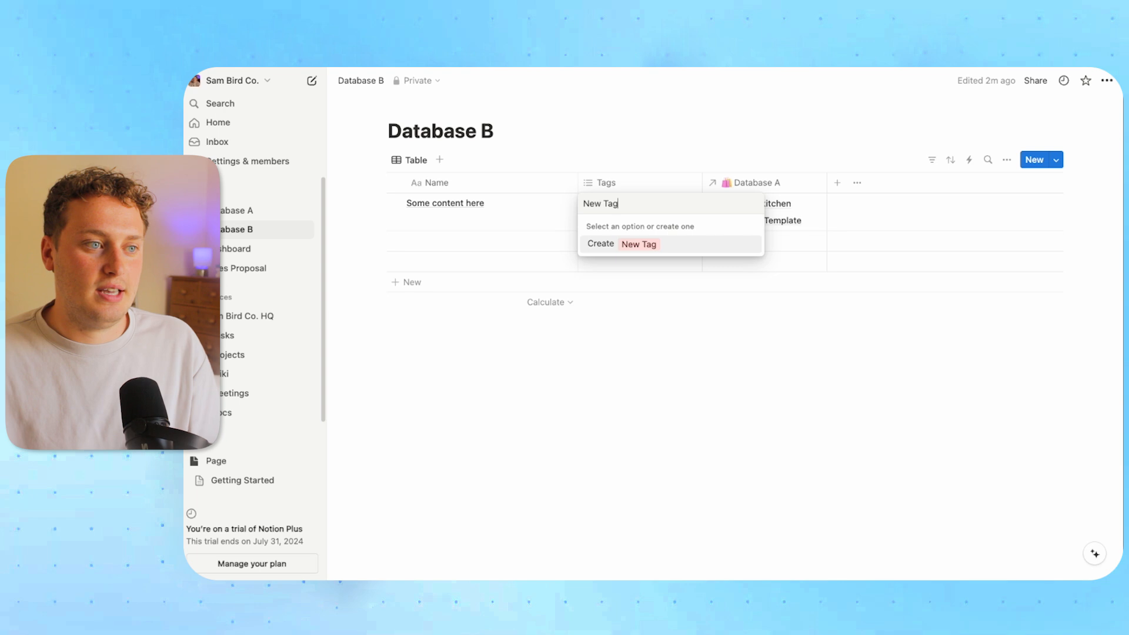
pyautogui.click(659, 248)
pyautogui.press('Escape')
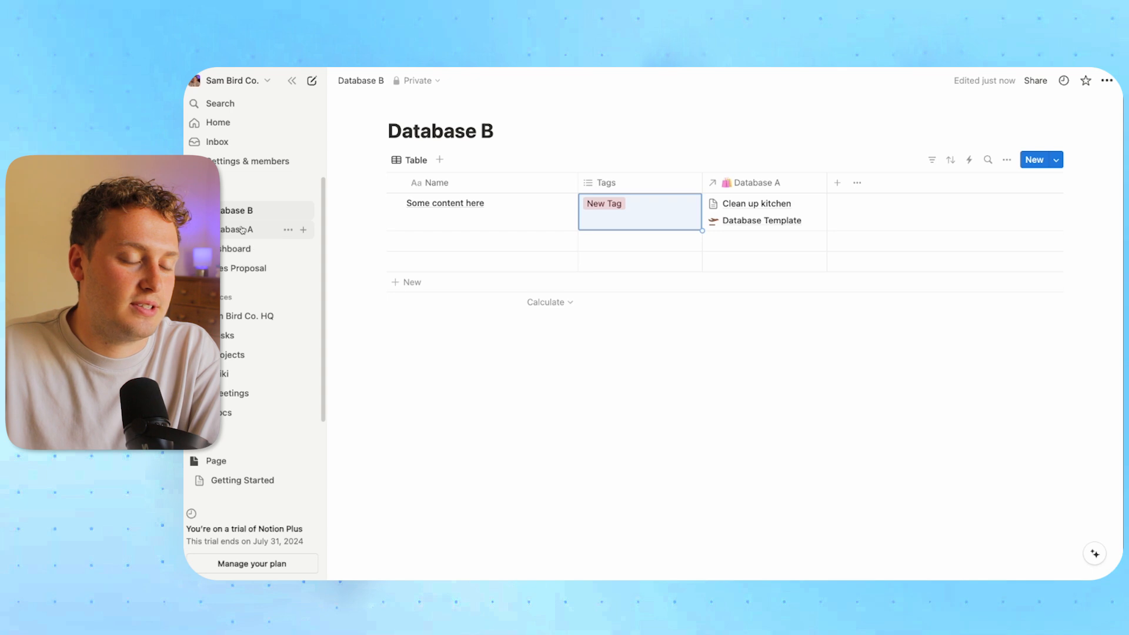
# Inspect the Rollup property settings on Database A's Clean up kitchen task
pyautogui.click(306, 235)
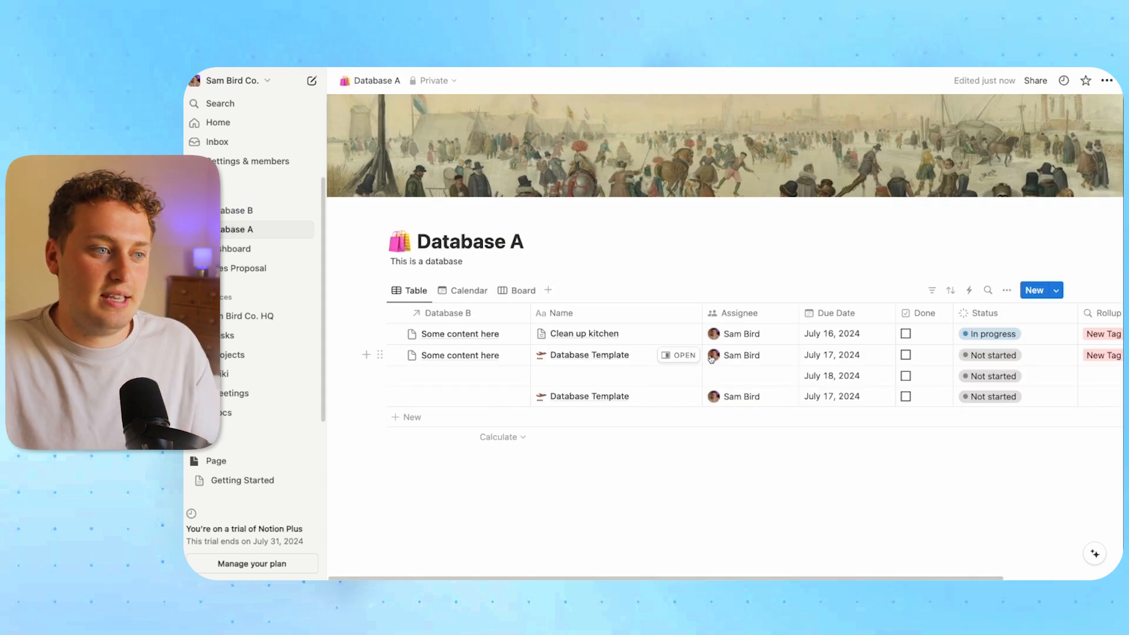
pyautogui.click(679, 334)
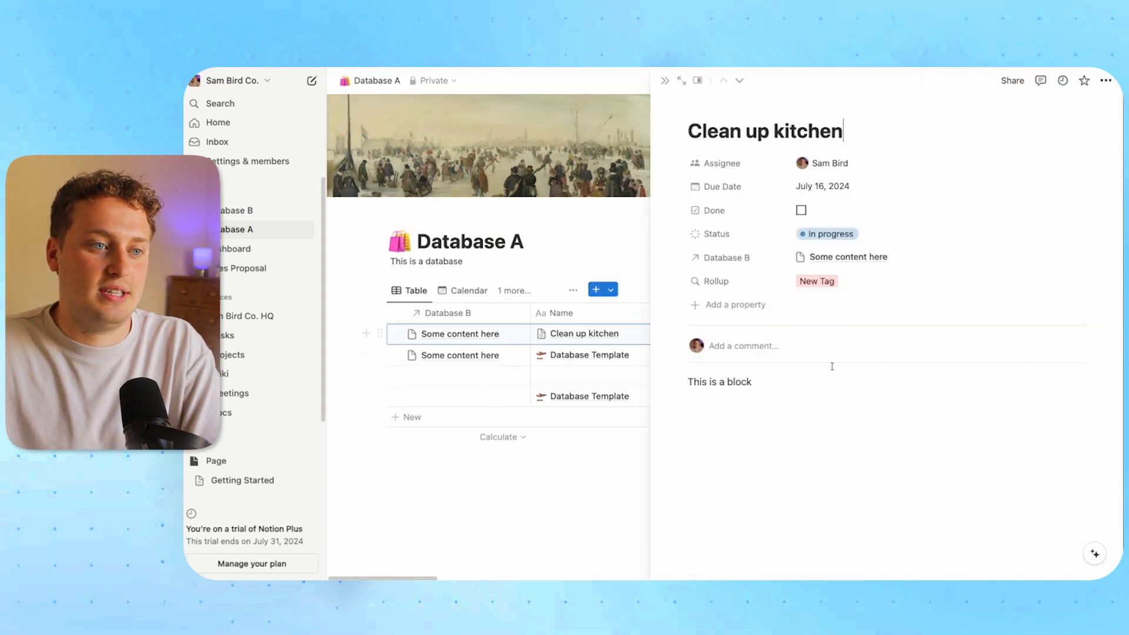
pyautogui.click(885, 289)
pyautogui.click(718, 281)
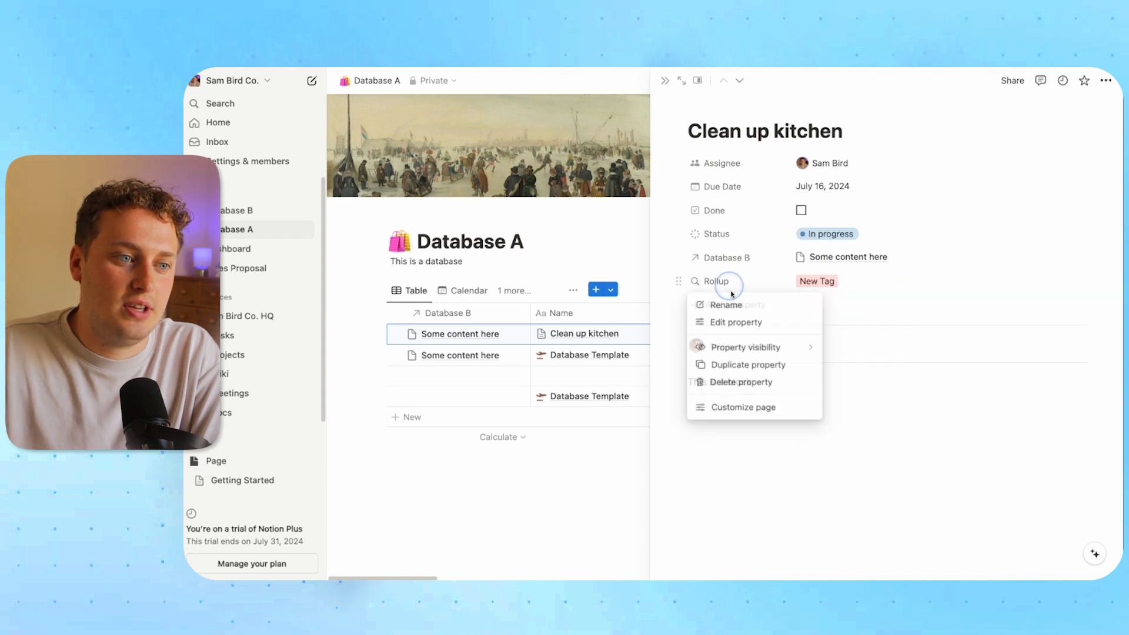
pyautogui.click(732, 322)
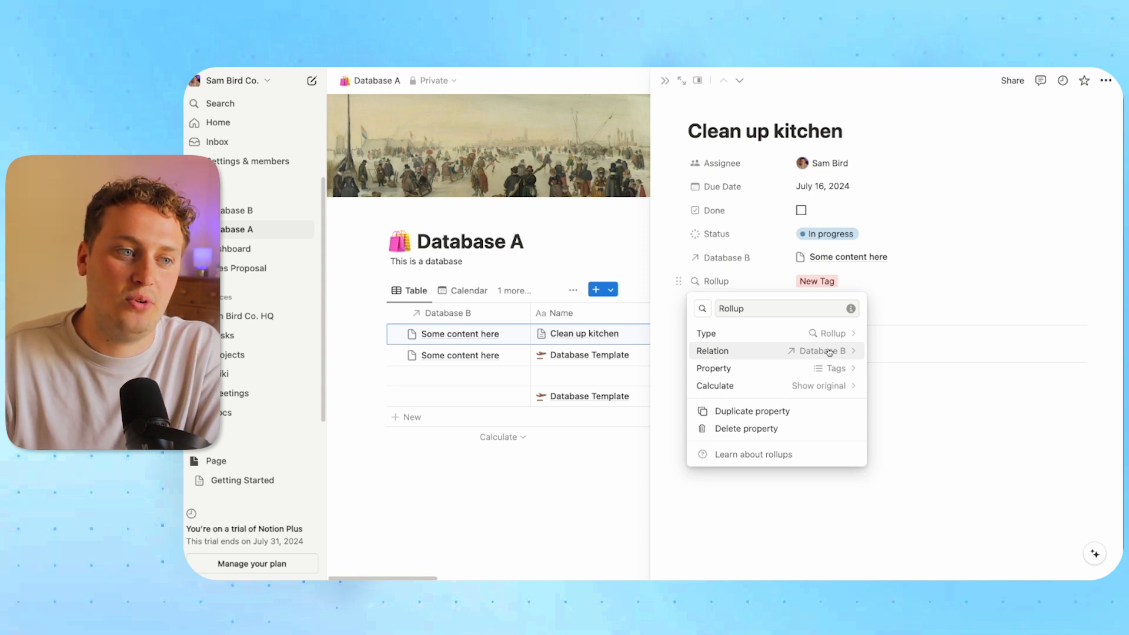
pyautogui.click(845, 259)
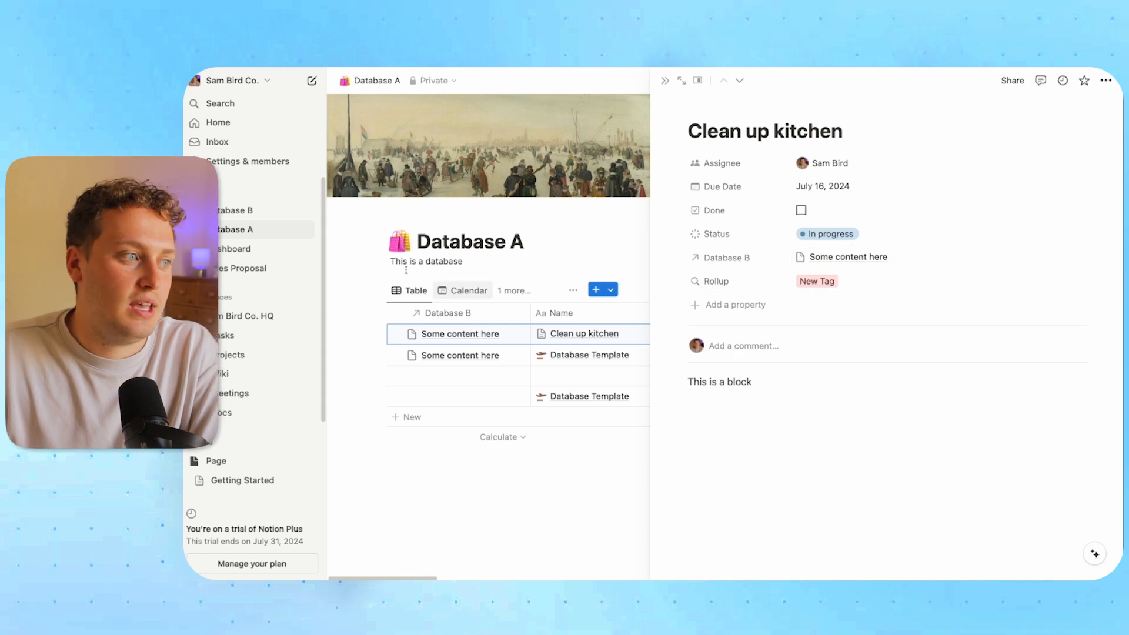
# Add an 'Another page' entry to Database B tagged with a new 'Tag 2' option
pyautogui.click(245, 210)
pyautogui.click(428, 239)
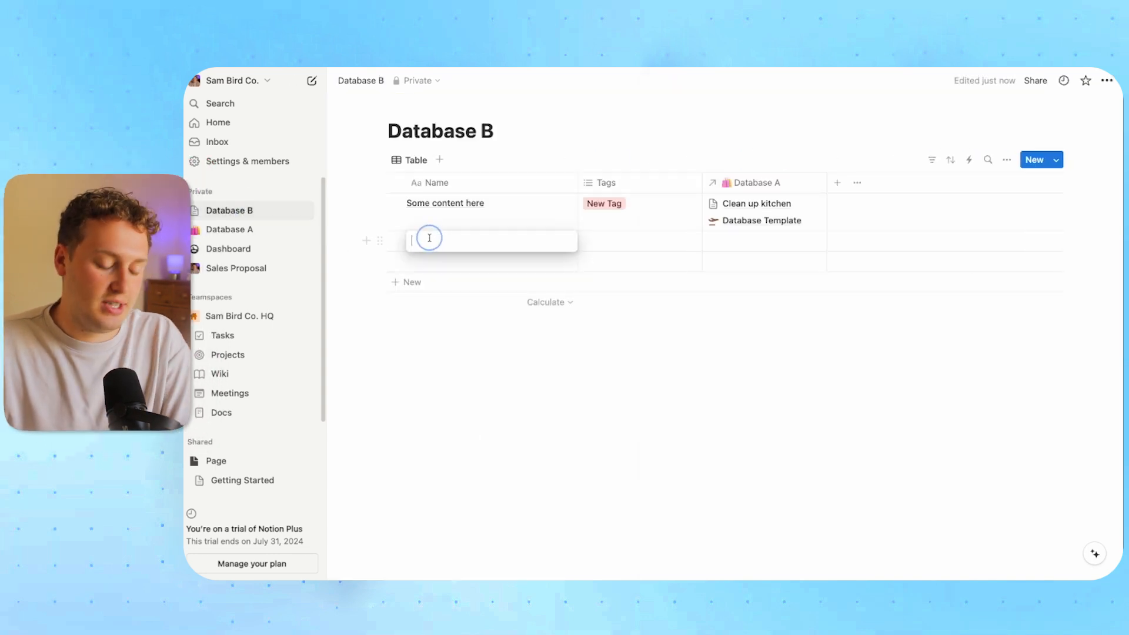
pyautogui.write('Another page')
pyautogui.click(615, 240)
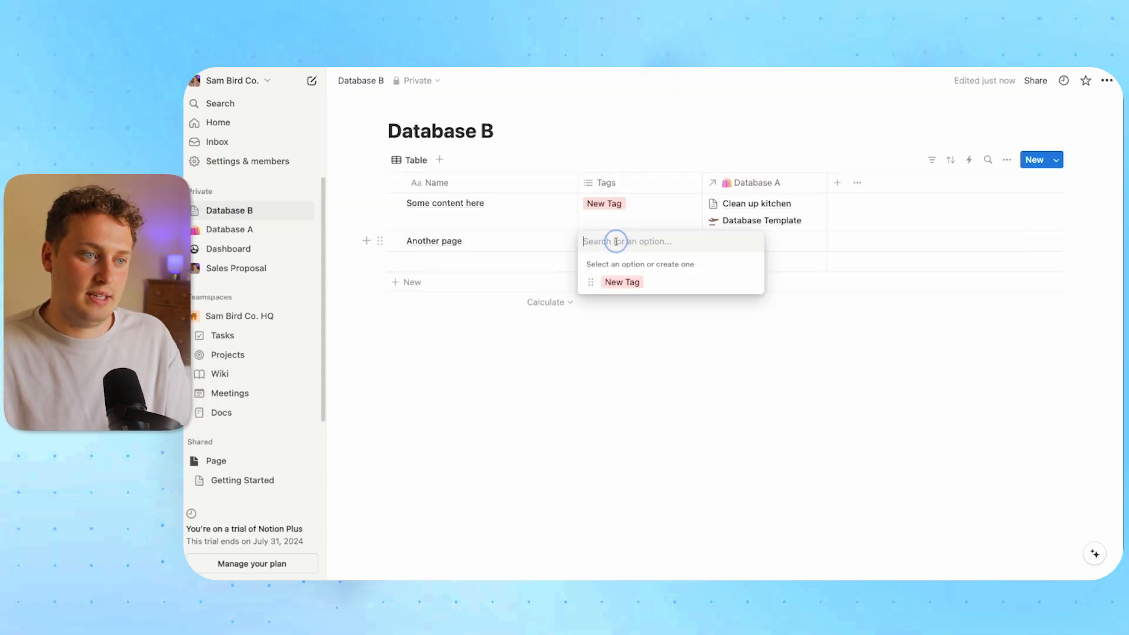
pyautogui.write('Tag 2')
pyautogui.press('Return')
pyautogui.press('Escape')
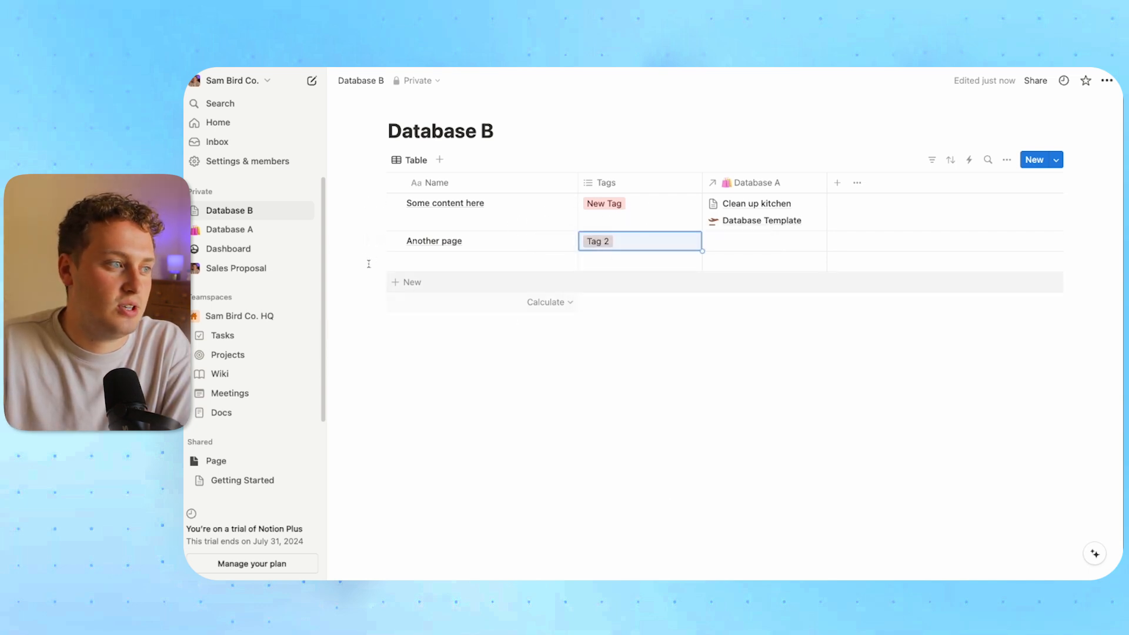
# Link Another page to Clean up kitchen through the Database B relation
pyautogui.click(235, 229)
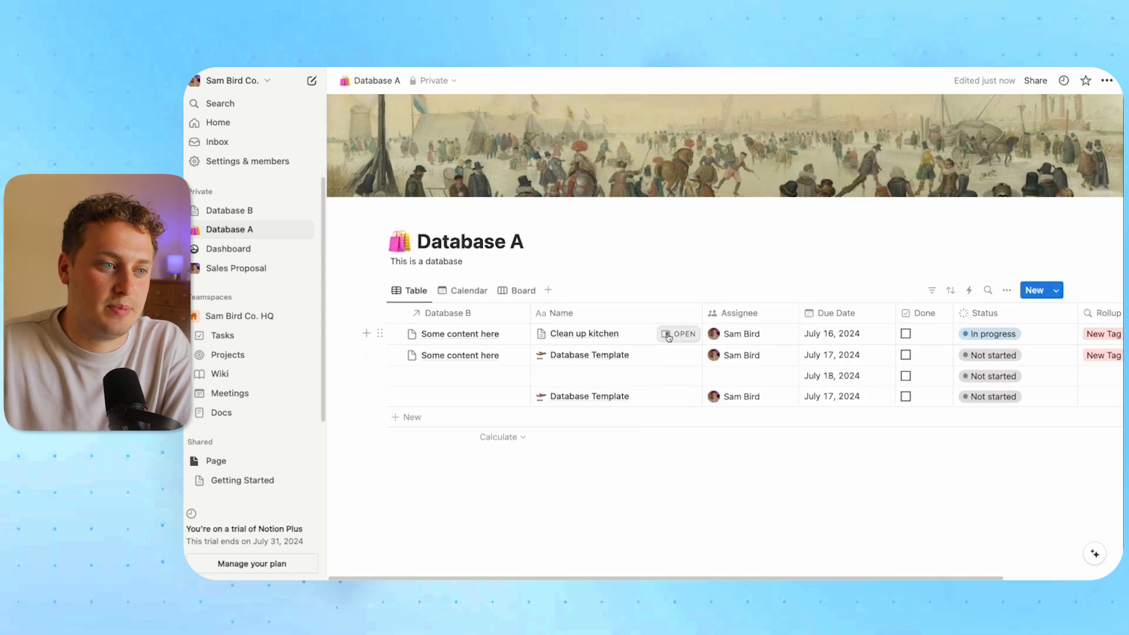
pyautogui.click(674, 333)
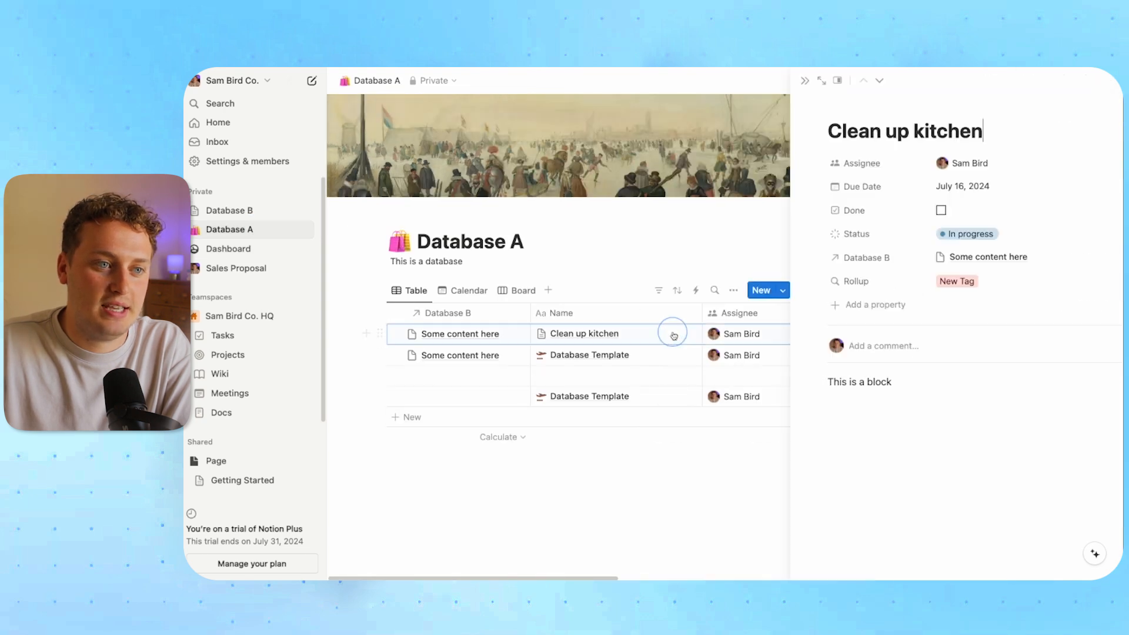
pyautogui.click(1075, 257)
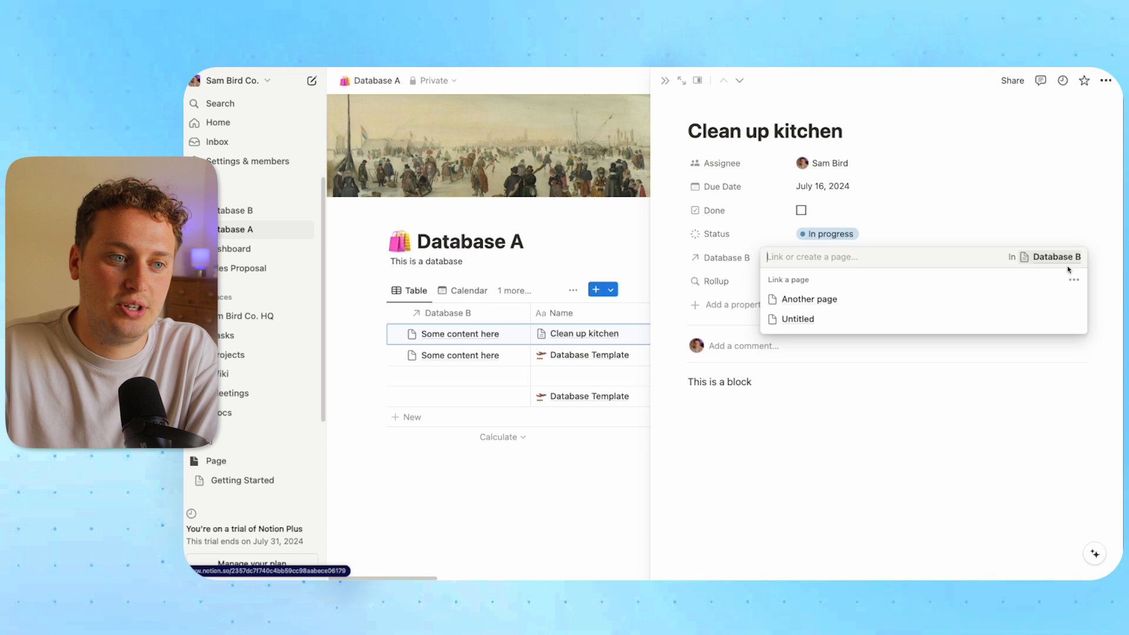
pyautogui.click(1074, 300)
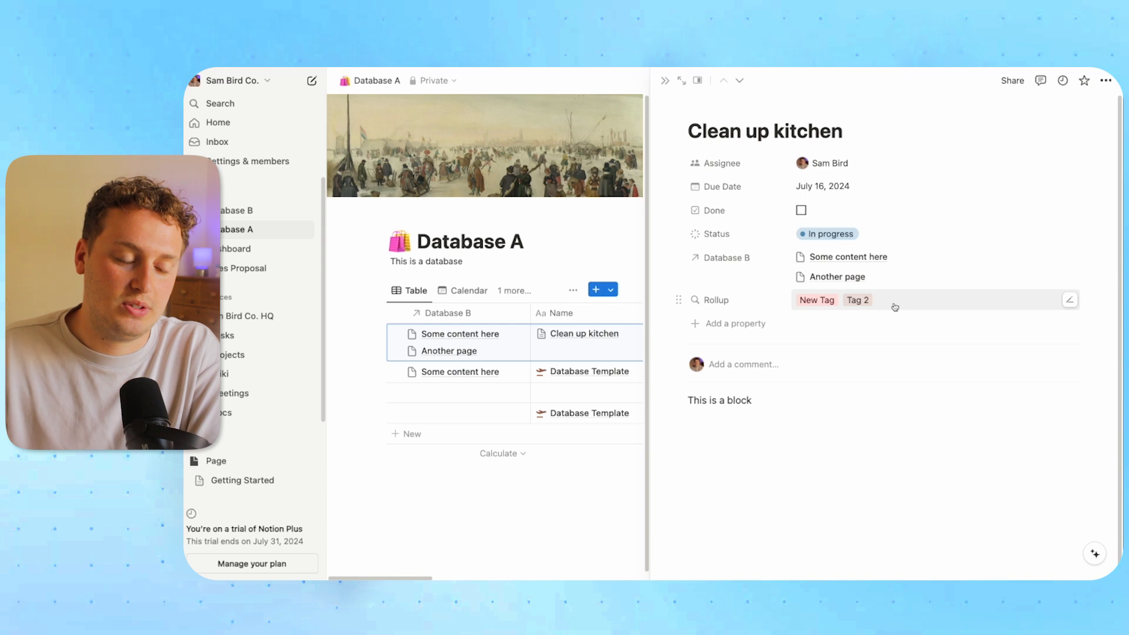
pyautogui.click(732, 301)
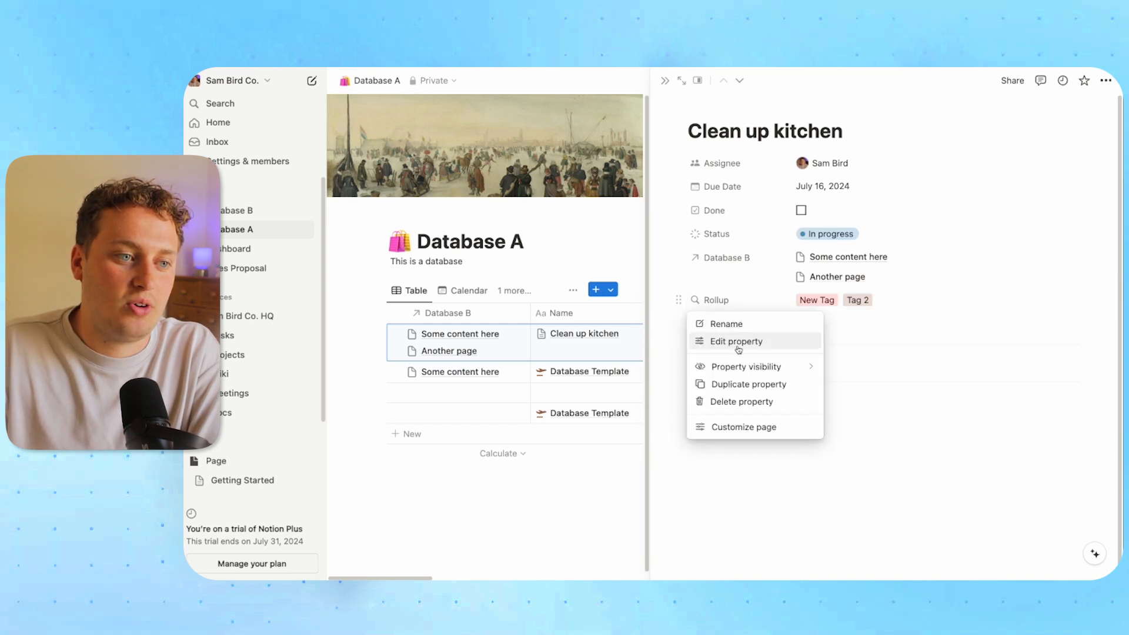
# Change the Rollup calculation to Count unique values of the related tags
pyautogui.click(737, 341)
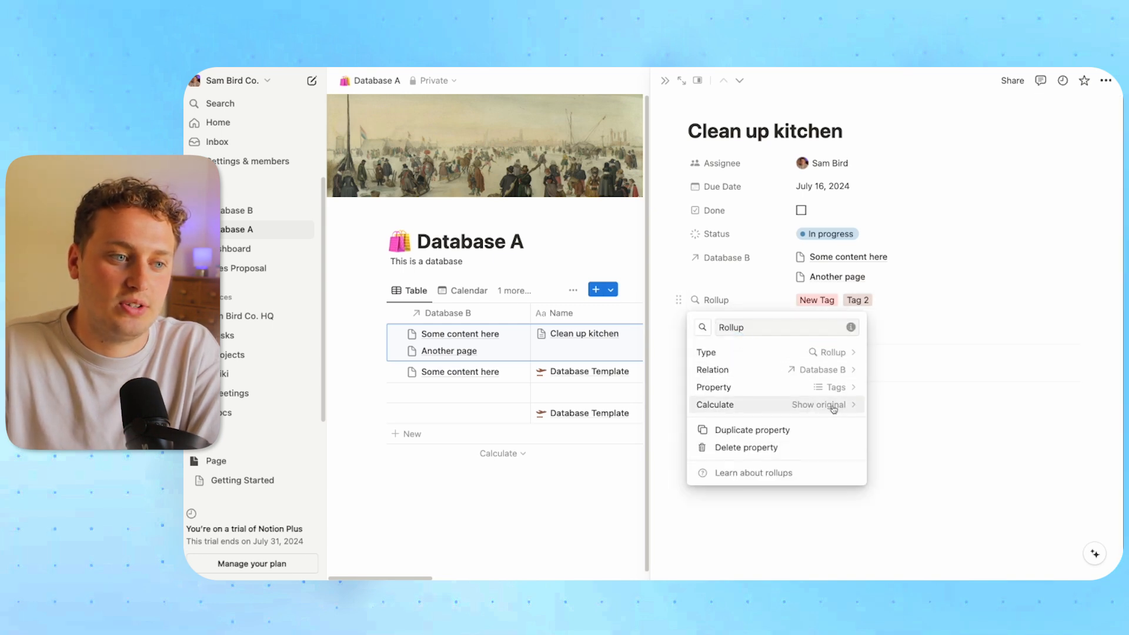
pyautogui.click(810, 406)
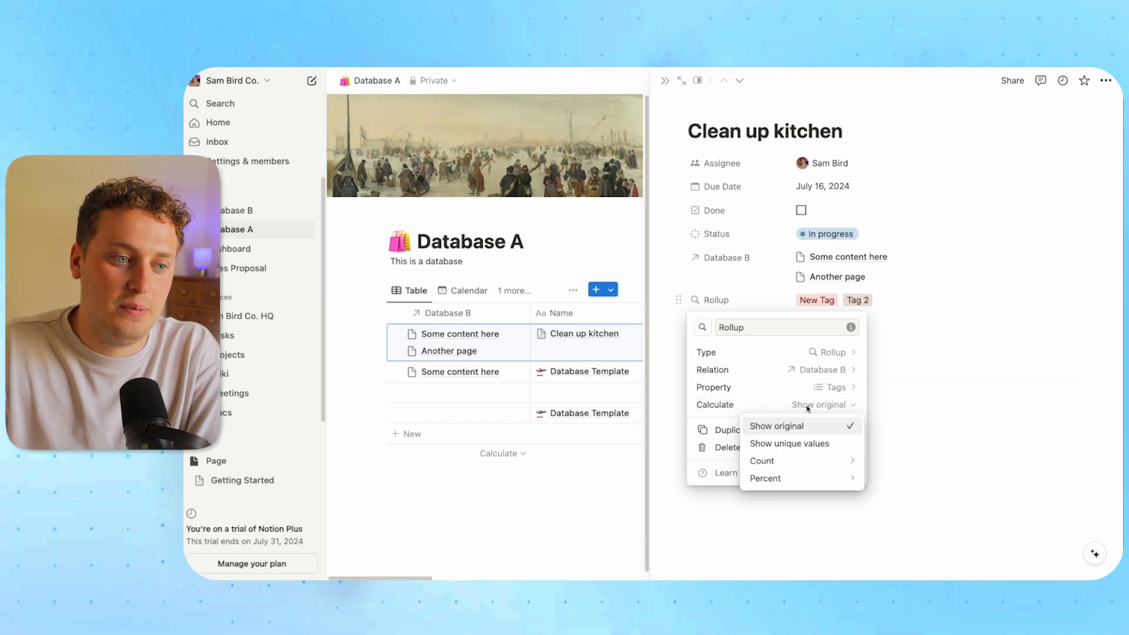
pyautogui.moveTo(803, 459)
pyautogui.click(889, 425)
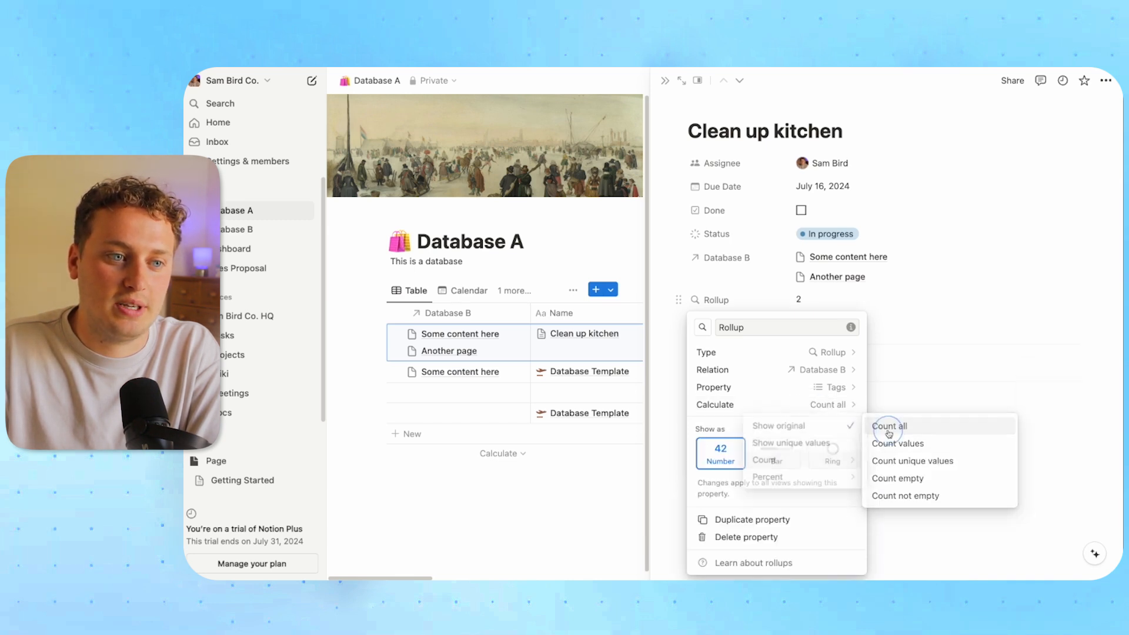
pyautogui.click(824, 405)
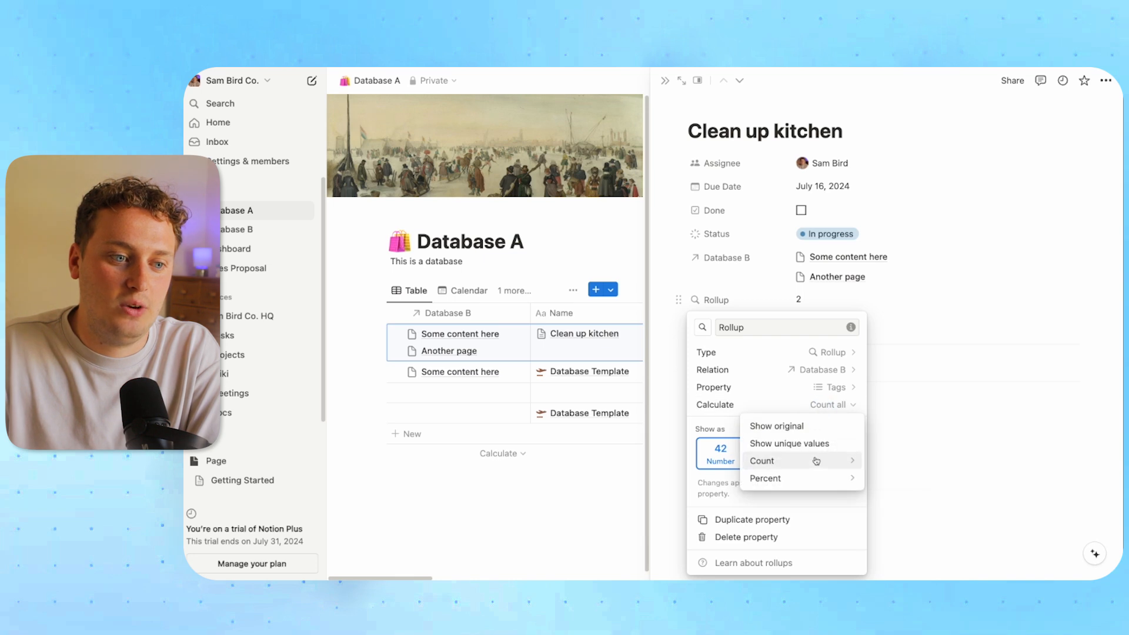
pyautogui.moveTo(819, 461)
pyautogui.click(891, 461)
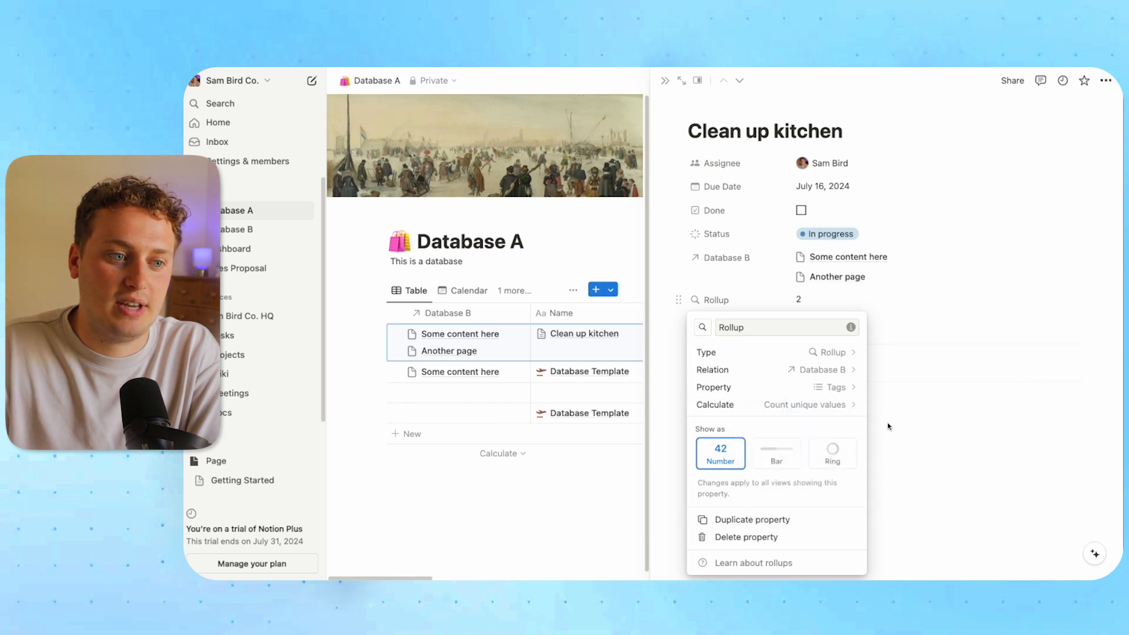
# Keep Tags as the rolled-up property, close the peek and go to the Projects page
pyautogui.click(821, 388)
pyautogui.click(822, 388)
pyautogui.click(812, 404)
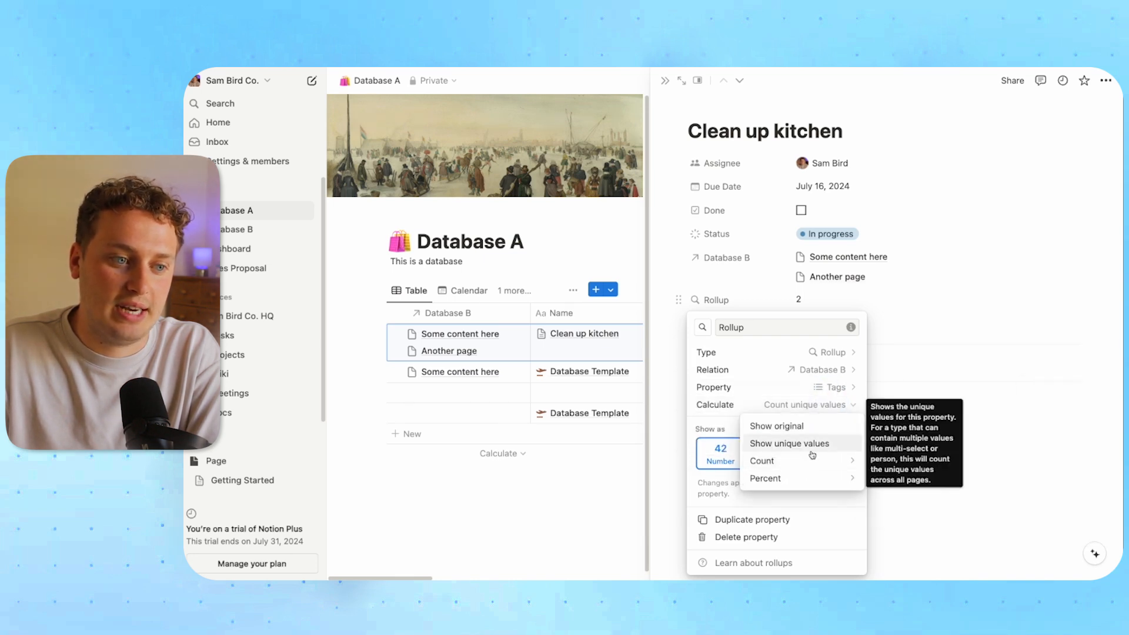
pyautogui.moveTo(815, 478)
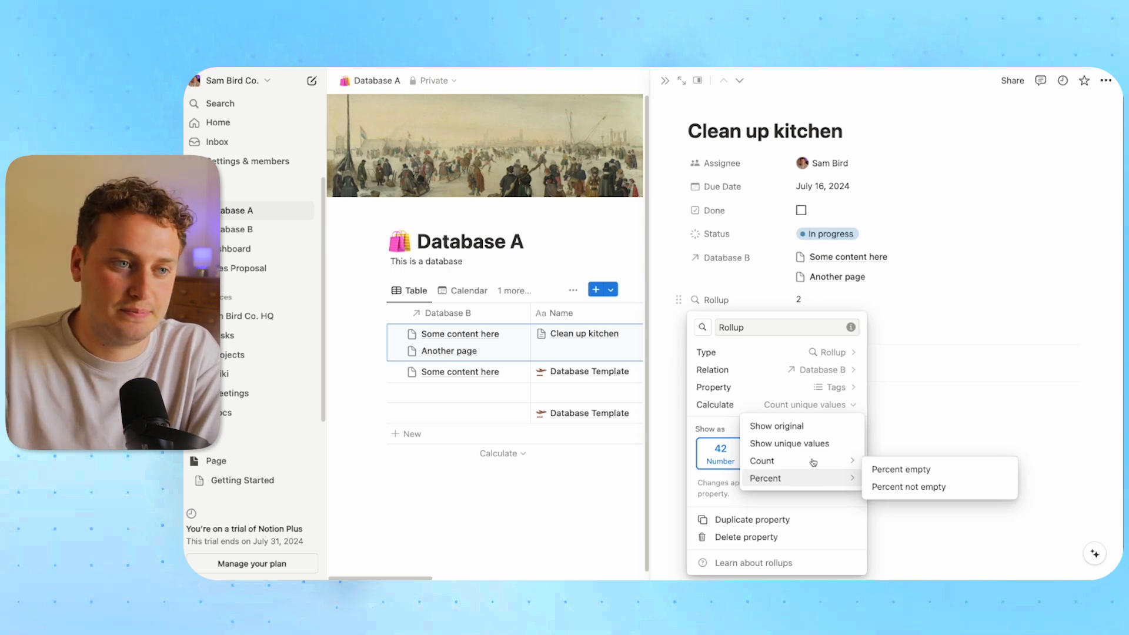
pyautogui.click(265, 210)
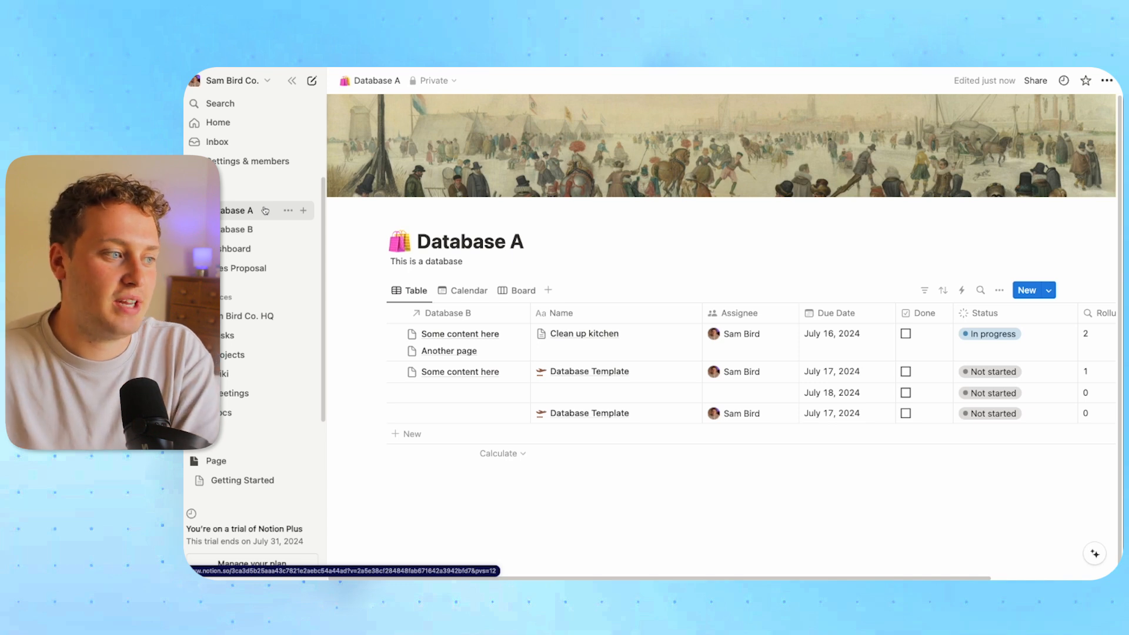
pyautogui.click(235, 354)
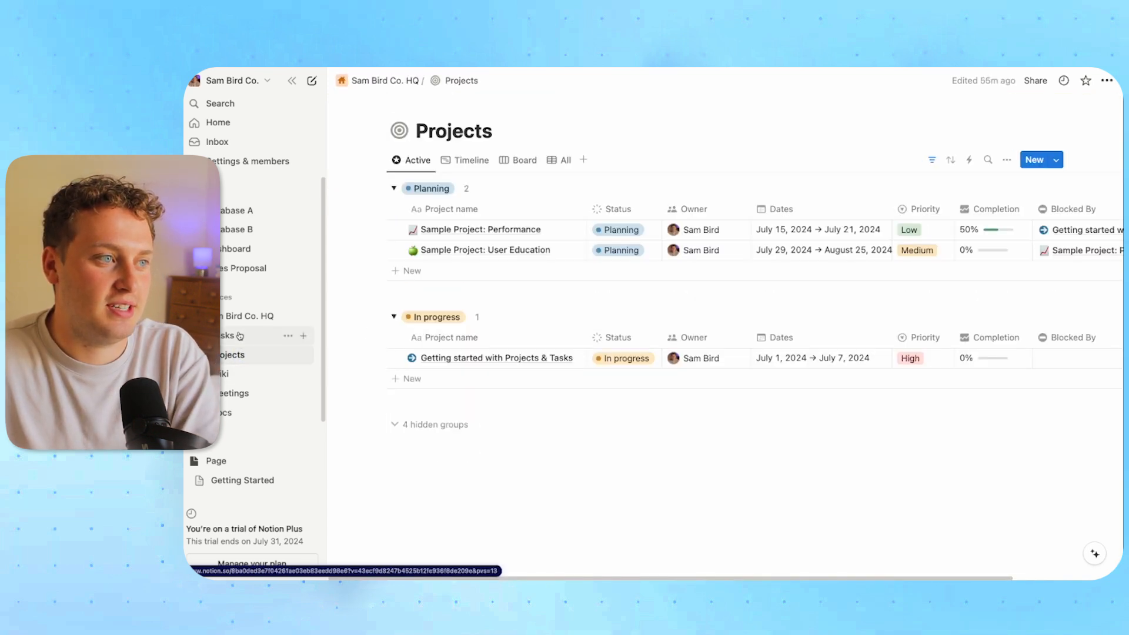
# Create a private page titled 'Projects' containing a new table
pyautogui.click(239, 336)
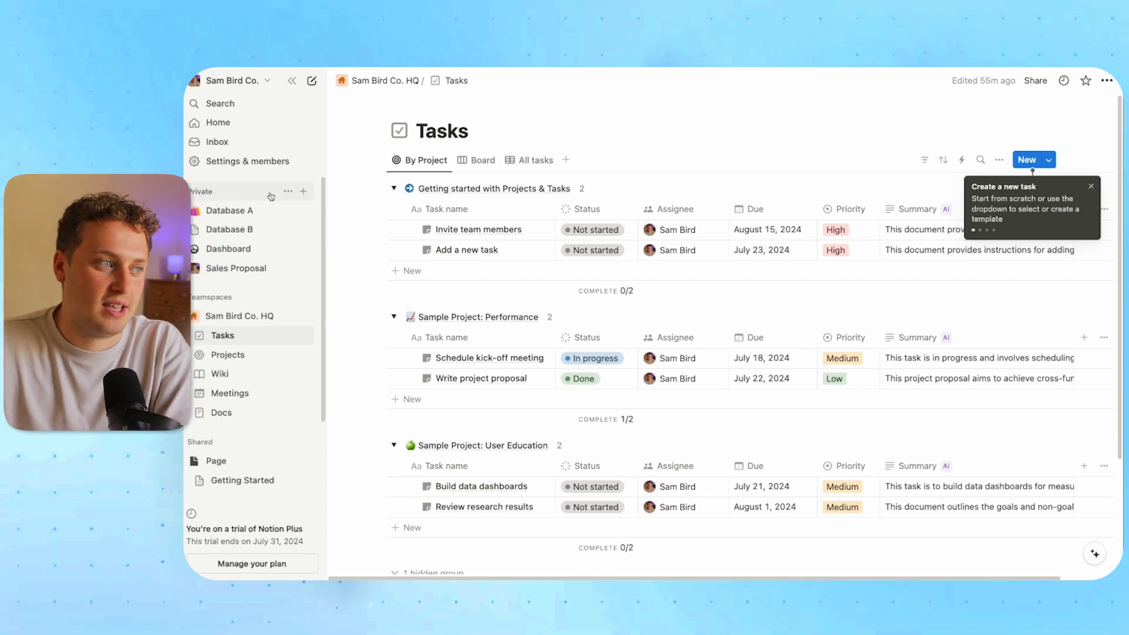
pyautogui.click(303, 191)
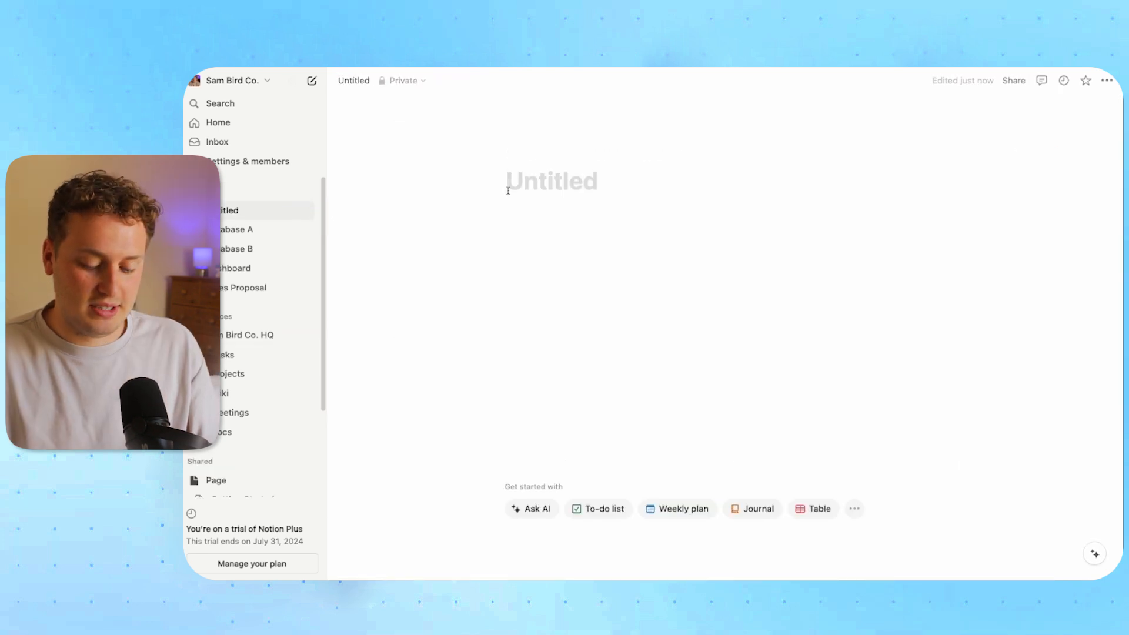
pyautogui.write('Projects')
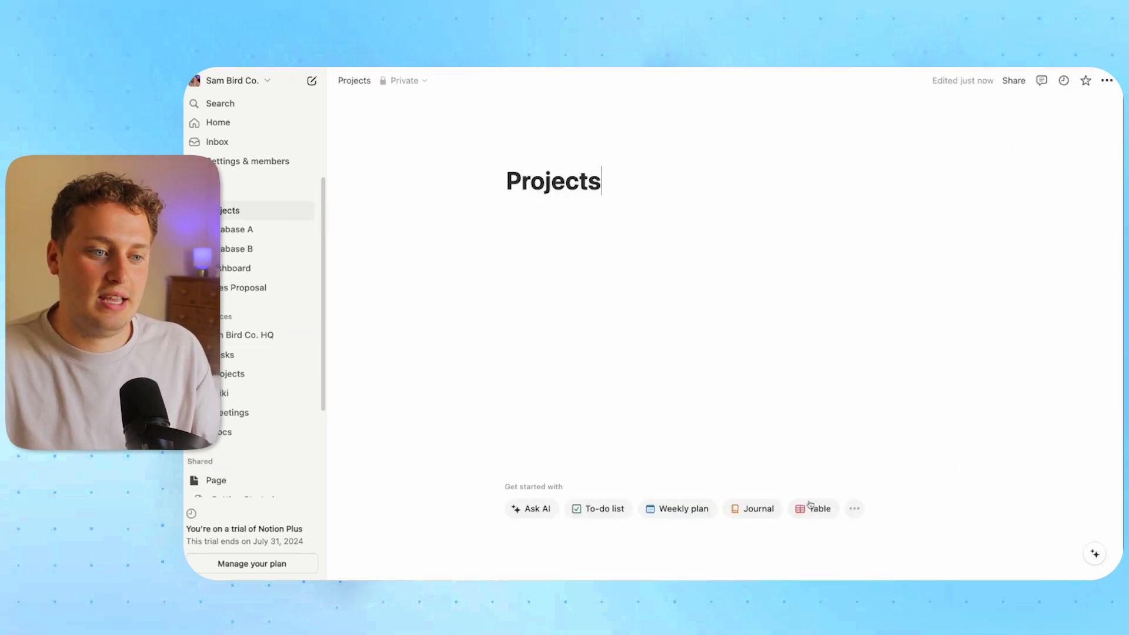
pyautogui.click(806, 509)
pyautogui.click(959, 242)
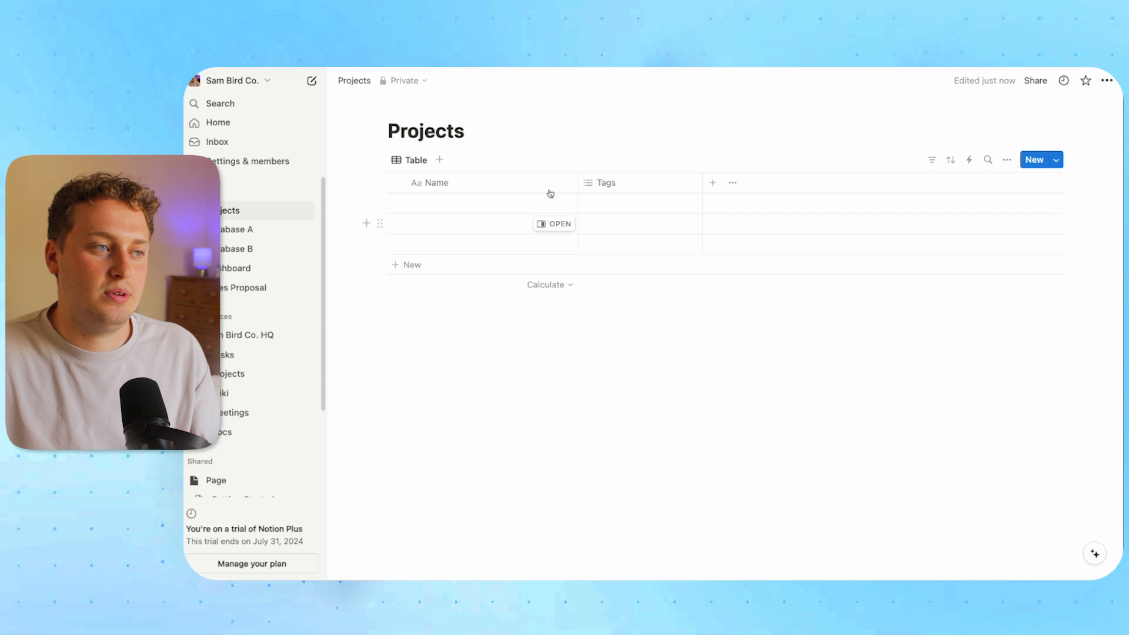
# Set a dark folder icon as the Projects page icon
pyautogui.click(414, 105)
pyautogui.click(399, 130)
pyautogui.click(329, 158)
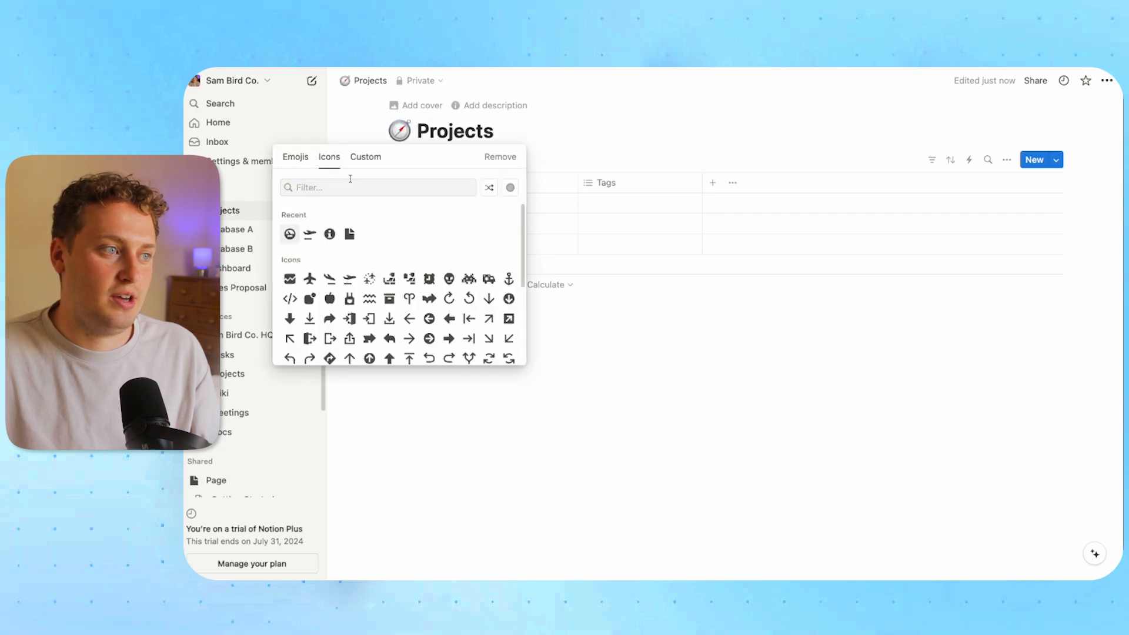
pyautogui.write('folder')
pyautogui.click(289, 218)
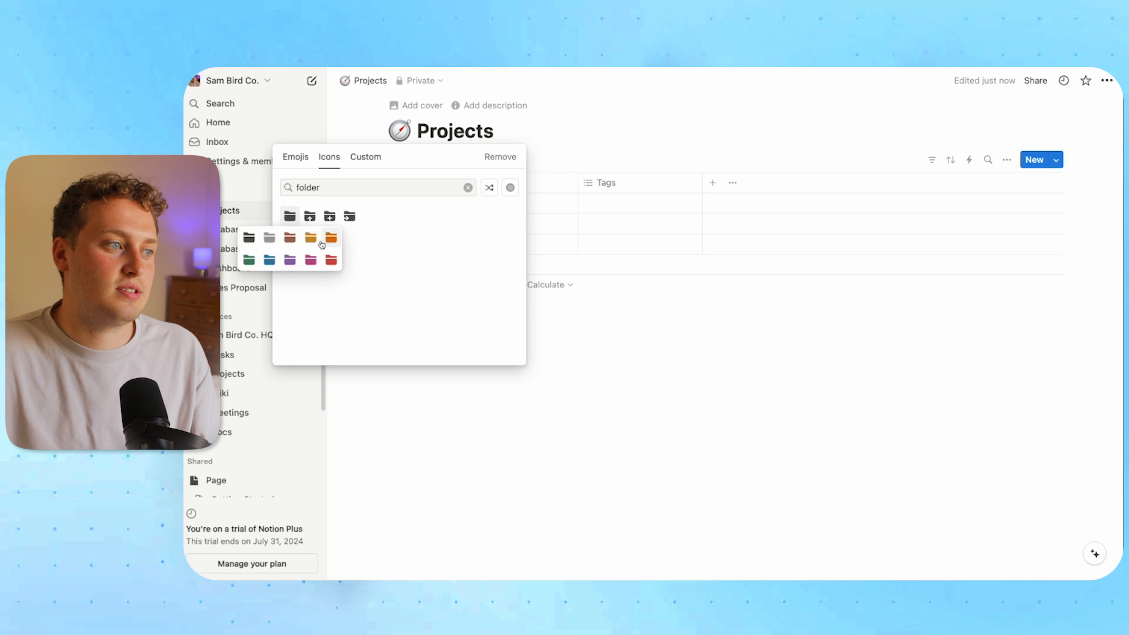
pyautogui.click(252, 240)
# Delete the Tags property from the Projects table
pyautogui.click(606, 185)
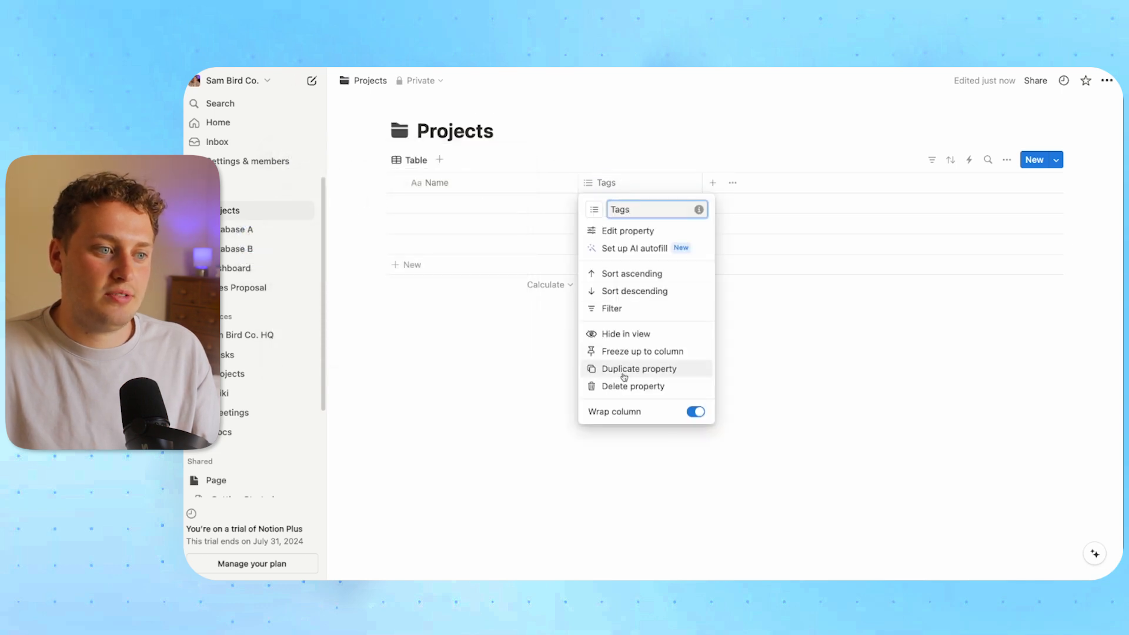
pyautogui.click(623, 388)
pyautogui.click(619, 341)
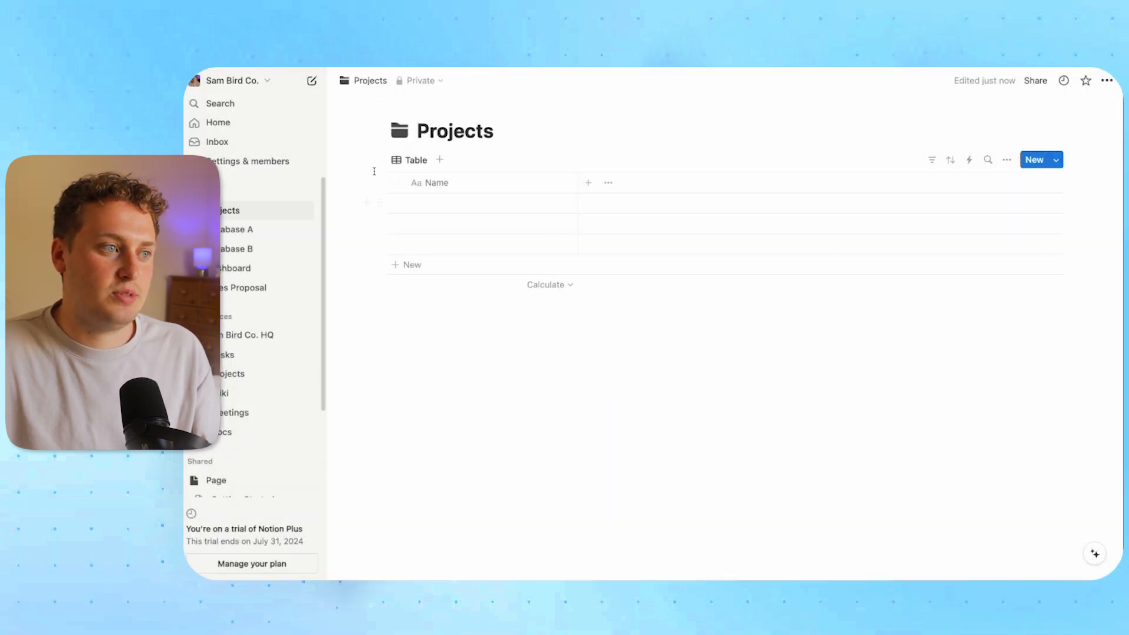
# Delete the three empty rows and add a 'Target Deadline' date column
pyautogui.click(395, 183)
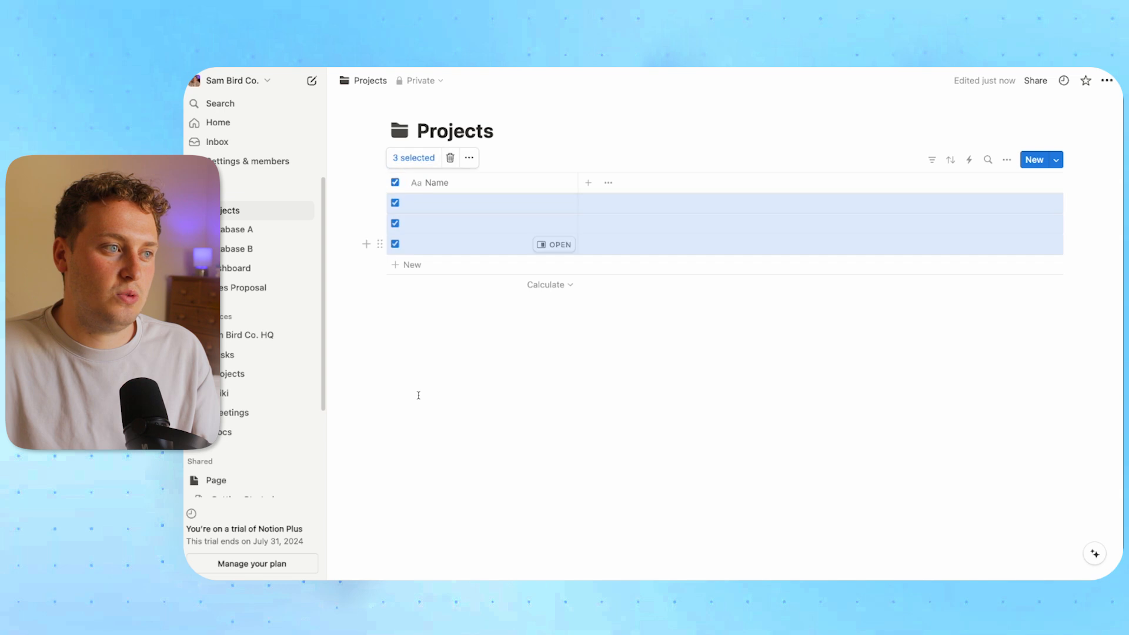
pyautogui.click(449, 156)
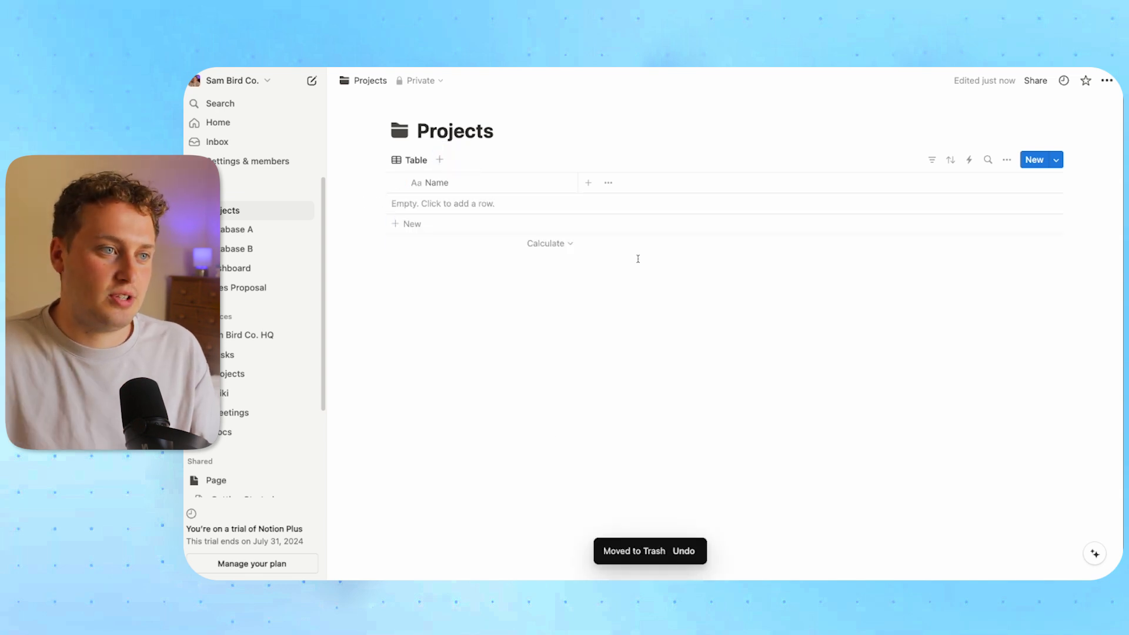
pyautogui.click(590, 186)
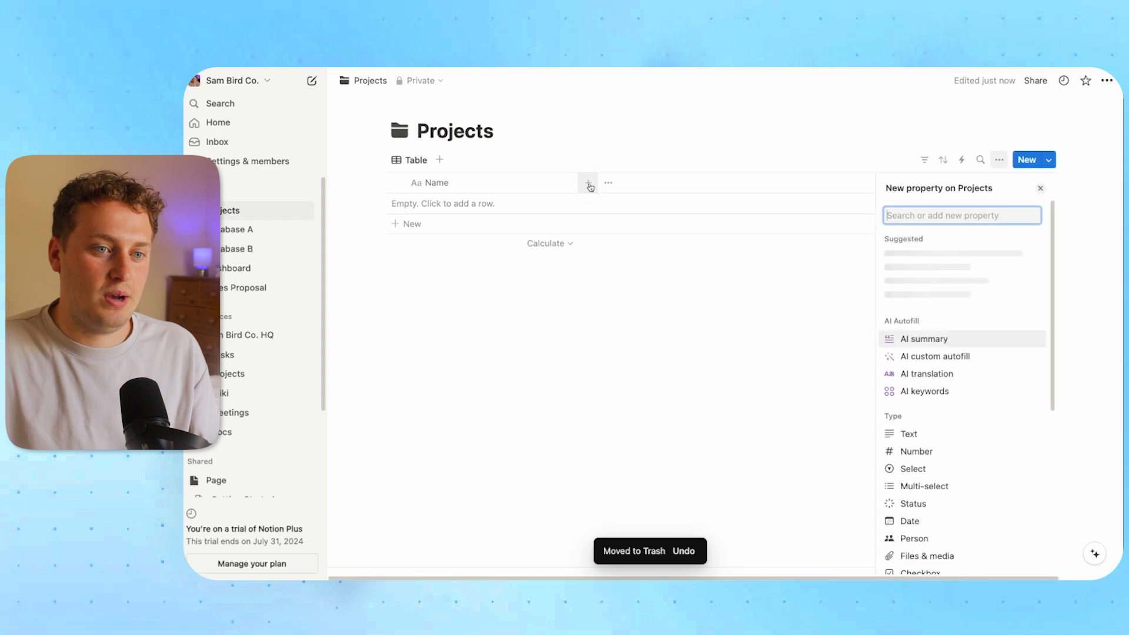
pyautogui.click(933, 520)
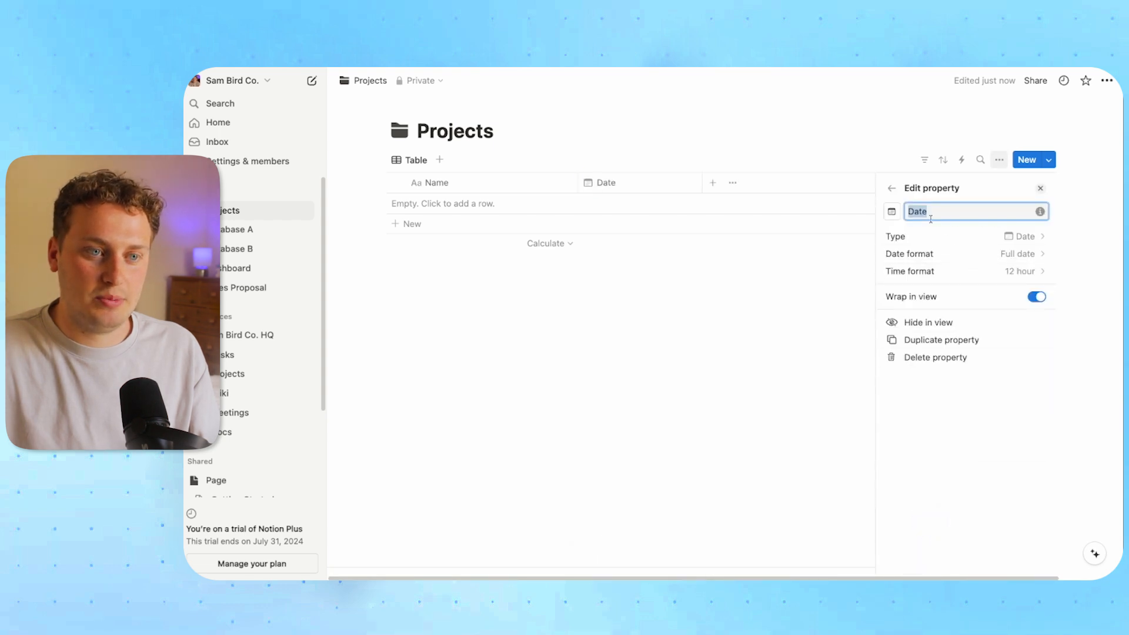
pyautogui.write('Target Deadlin')
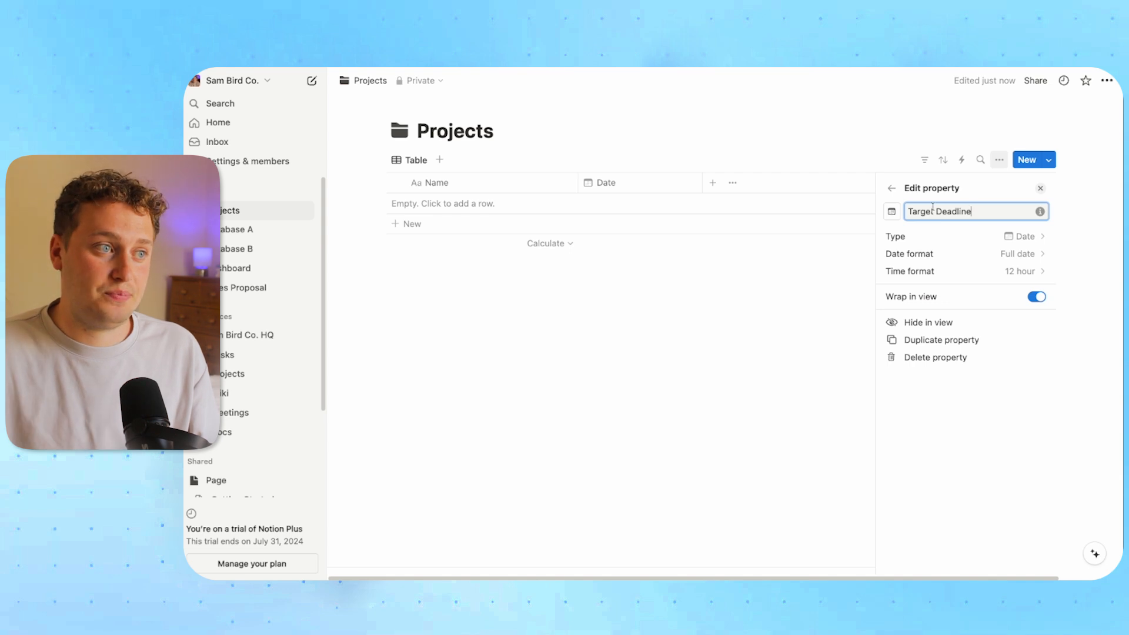
pyautogui.click(641, 280)
# Add a 'Project Owner' person column to the Projects table
pyautogui.click(700, 183)
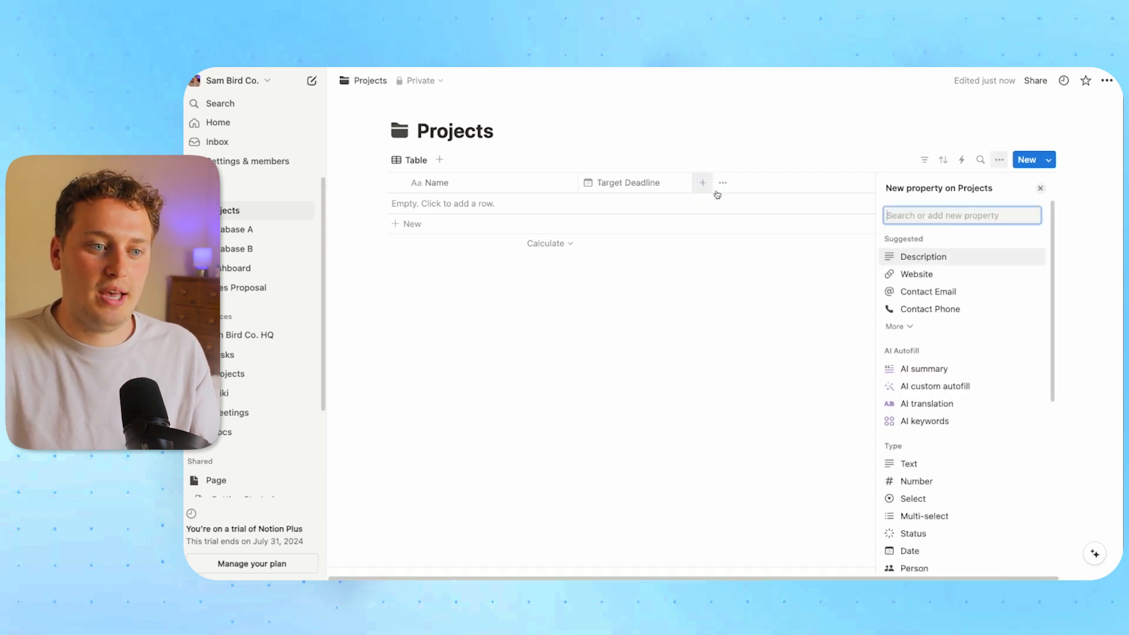
pyautogui.click(927, 567)
pyautogui.write('Project Owne')
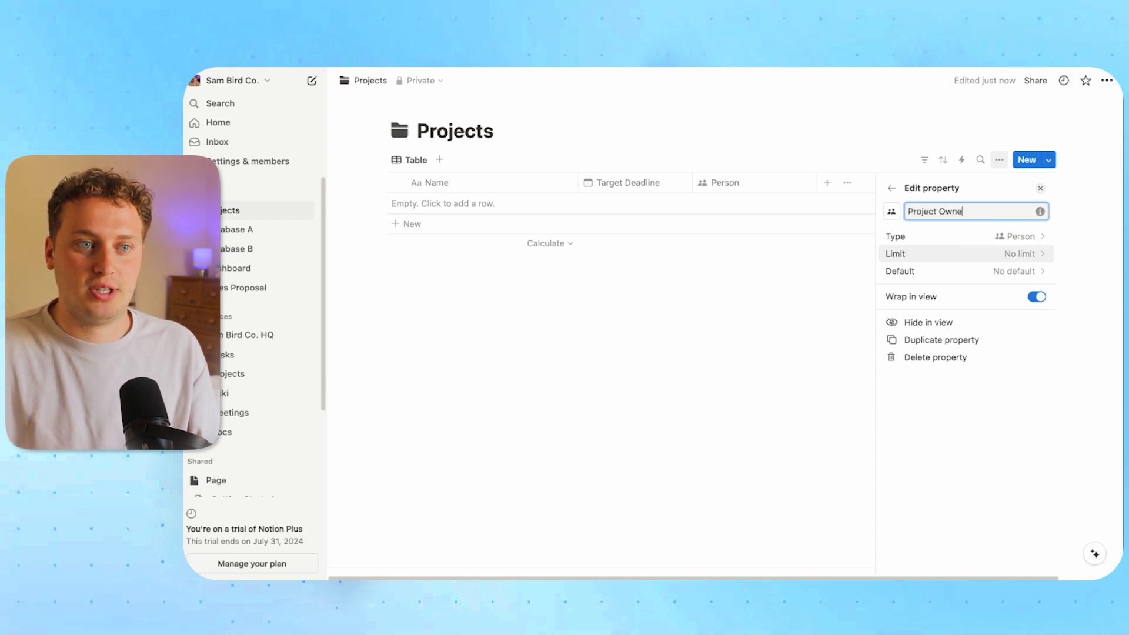
pyautogui.write('rs')
pyautogui.press('BackSpace')
pyautogui.click(751, 365)
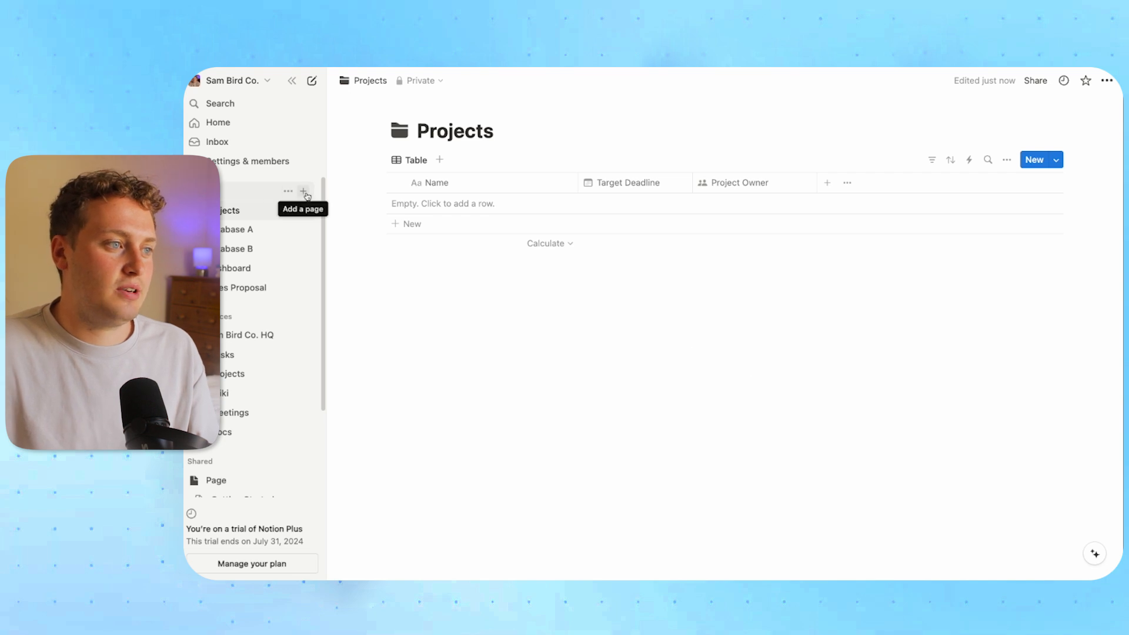
pyautogui.click(303, 191)
# Insert an empty table, deleting its Tags property and three blank rows
pyautogui.click(814, 509)
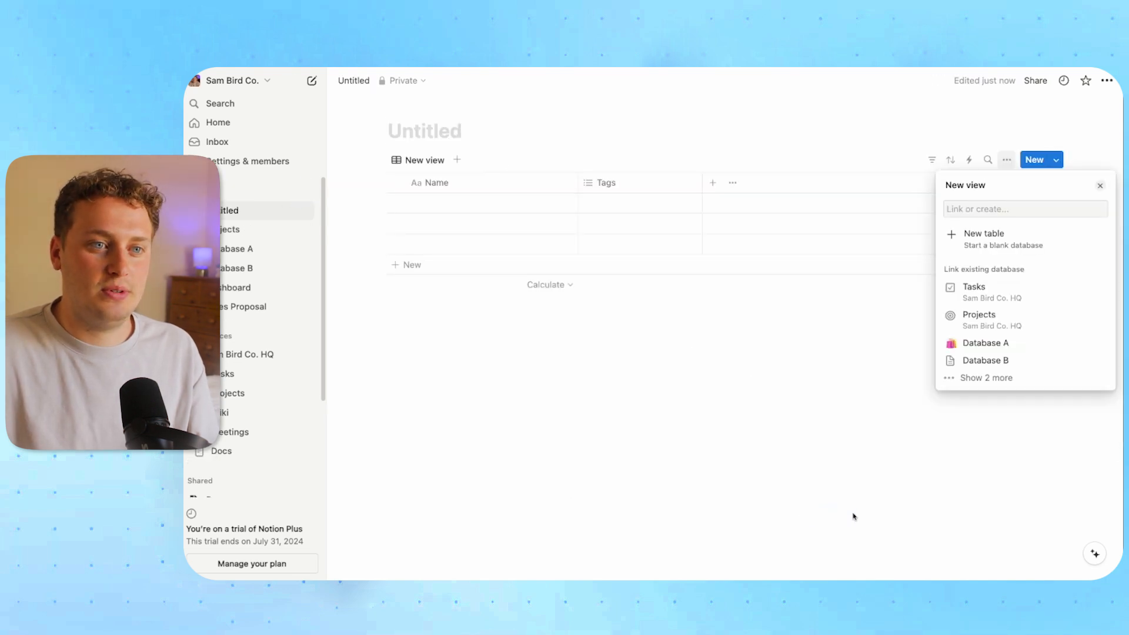
pyautogui.press('Escape')
pyautogui.click(595, 183)
pyautogui.click(612, 385)
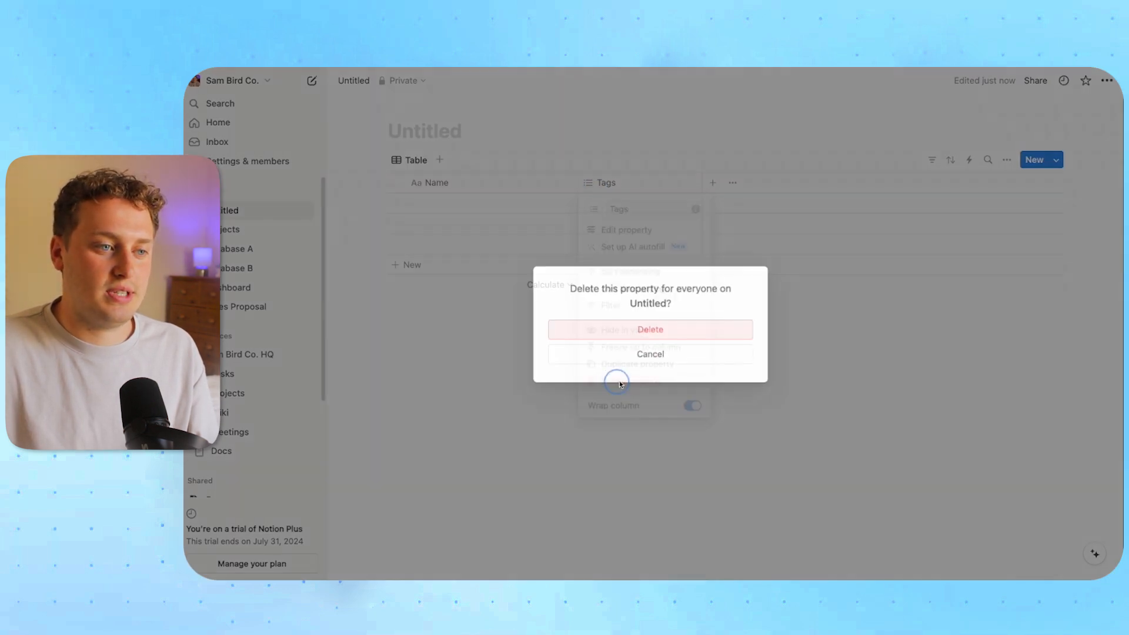
pyautogui.click(624, 330)
pyautogui.click(395, 183)
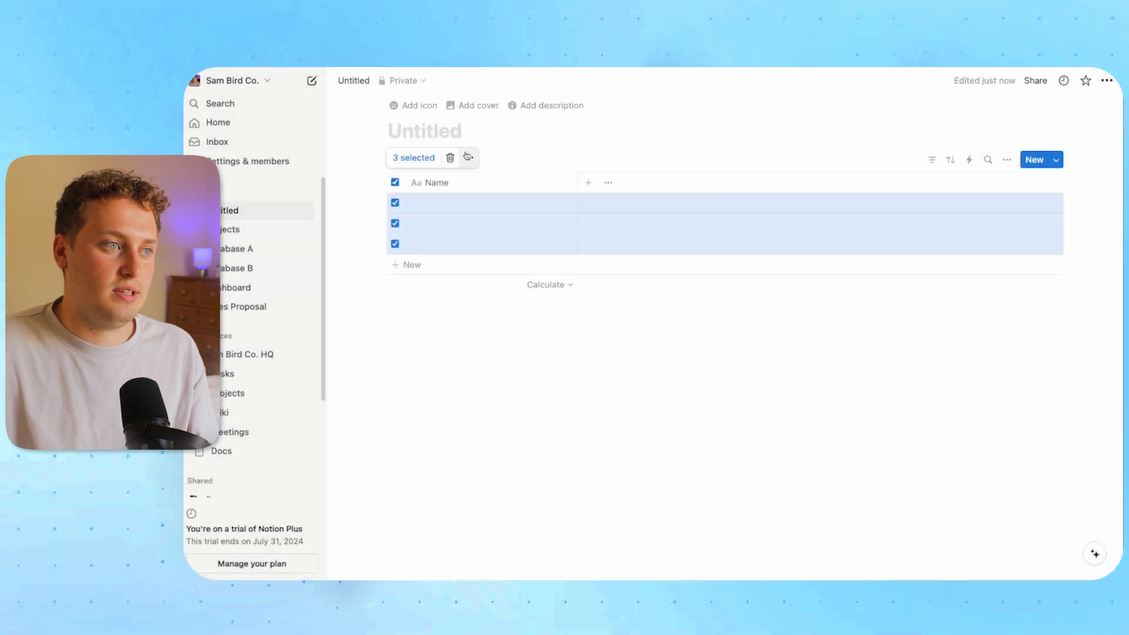
pyautogui.click(451, 158)
# Title the page 'Tasks', give it a dark checkmark icon, and add a date column
pyautogui.click(424, 131)
pyautogui.write('Tasks')
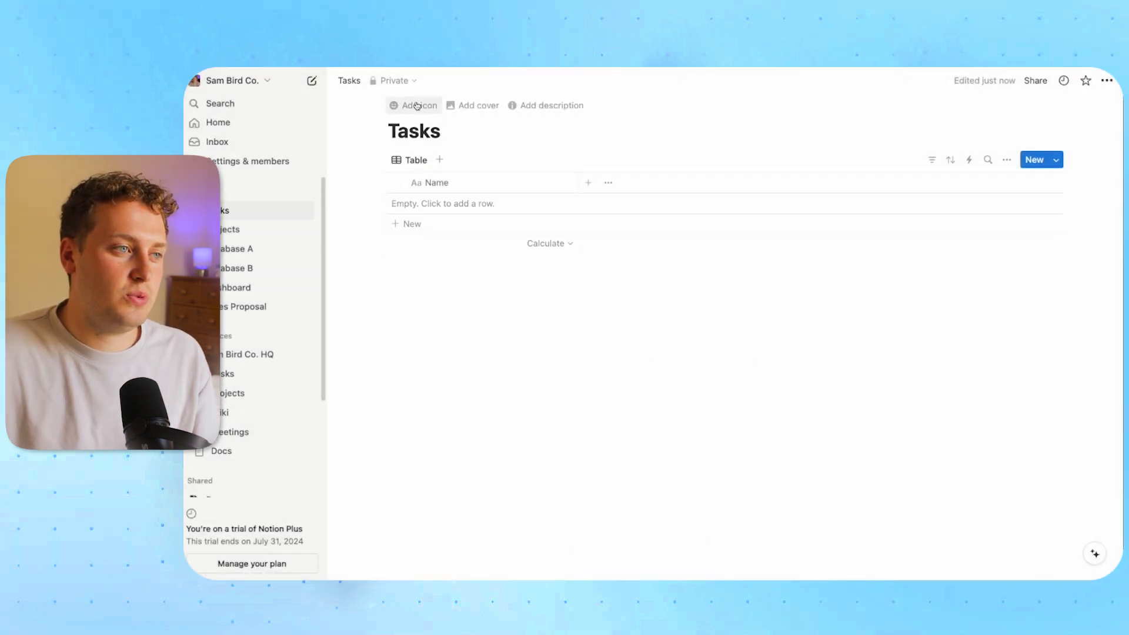
pyautogui.click(415, 105)
pyautogui.click(328, 156)
pyautogui.write('check')
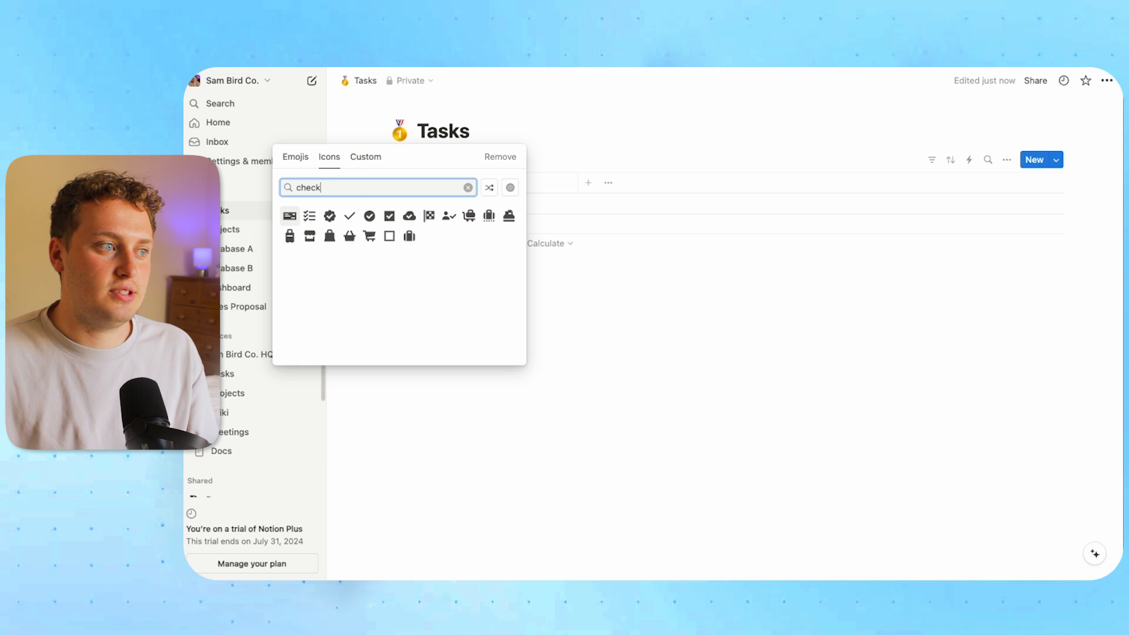
pyautogui.moveTo(370, 215)
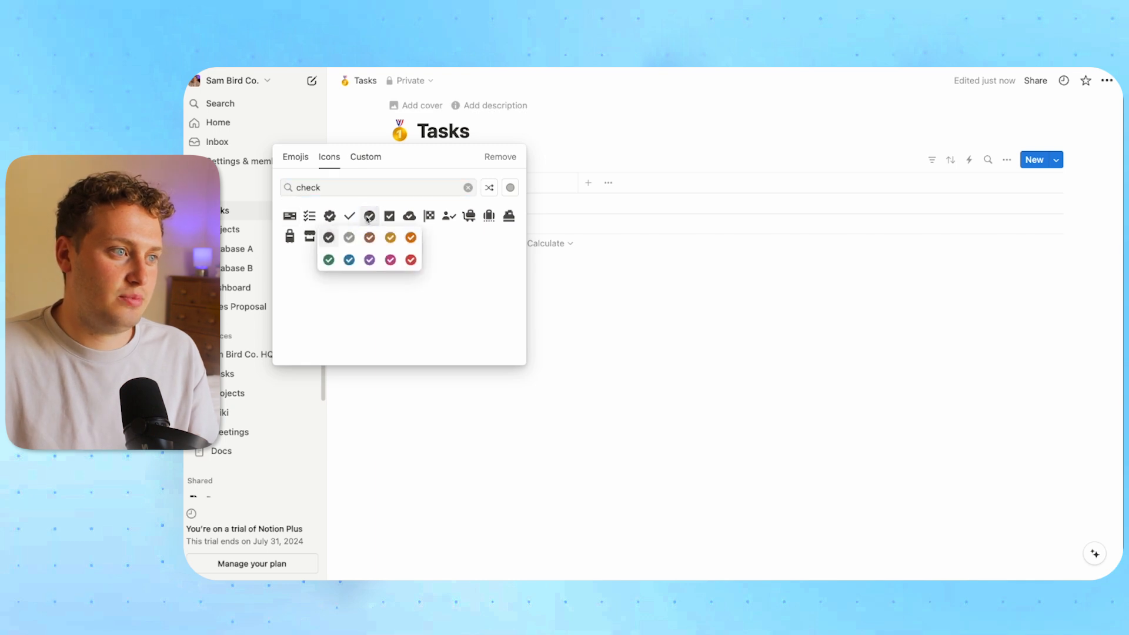
pyautogui.click(325, 235)
pyautogui.click(588, 182)
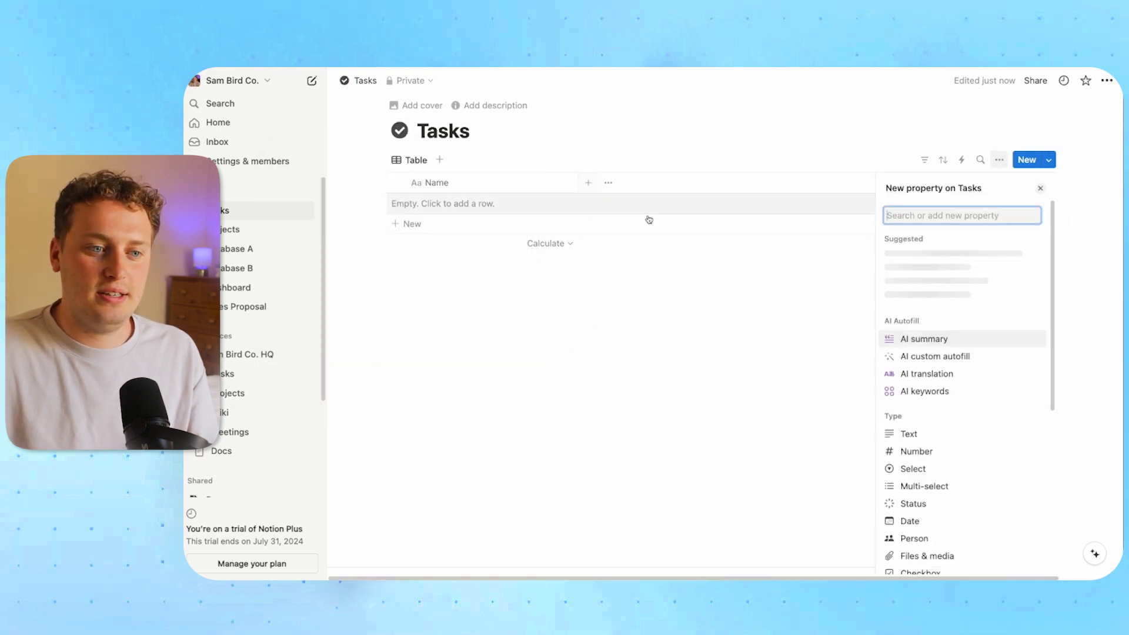
pyautogui.click(940, 518)
# Name the date column 'Due Date', then add an 'Assignees' person column and a Status column
pyautogui.click(911, 212)
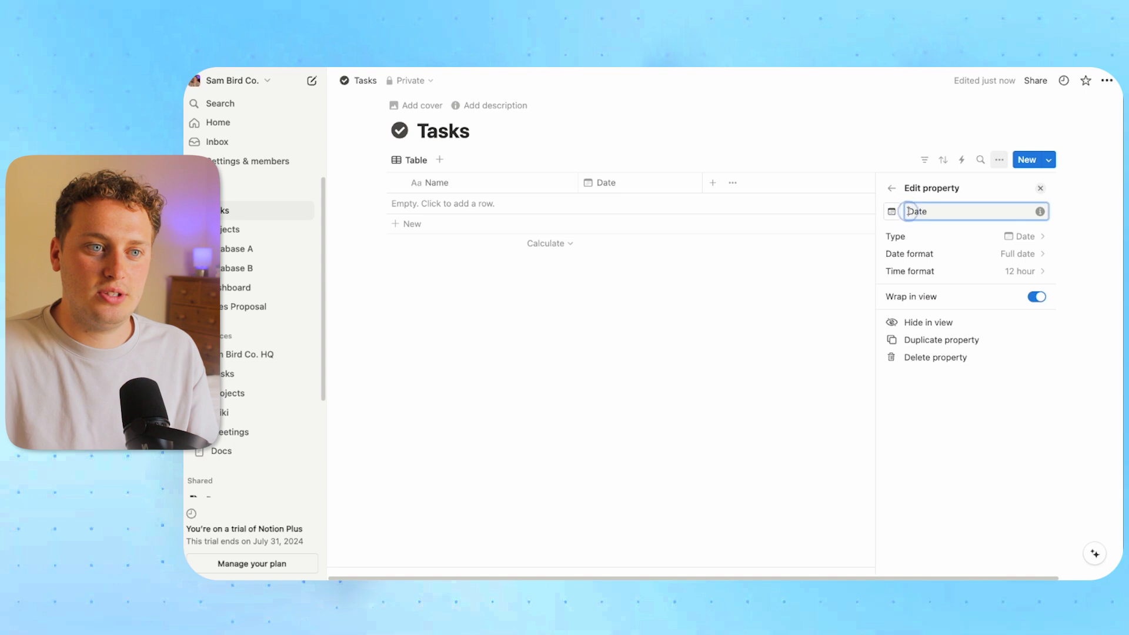
pyautogui.write('Due')
pyautogui.press('Return')
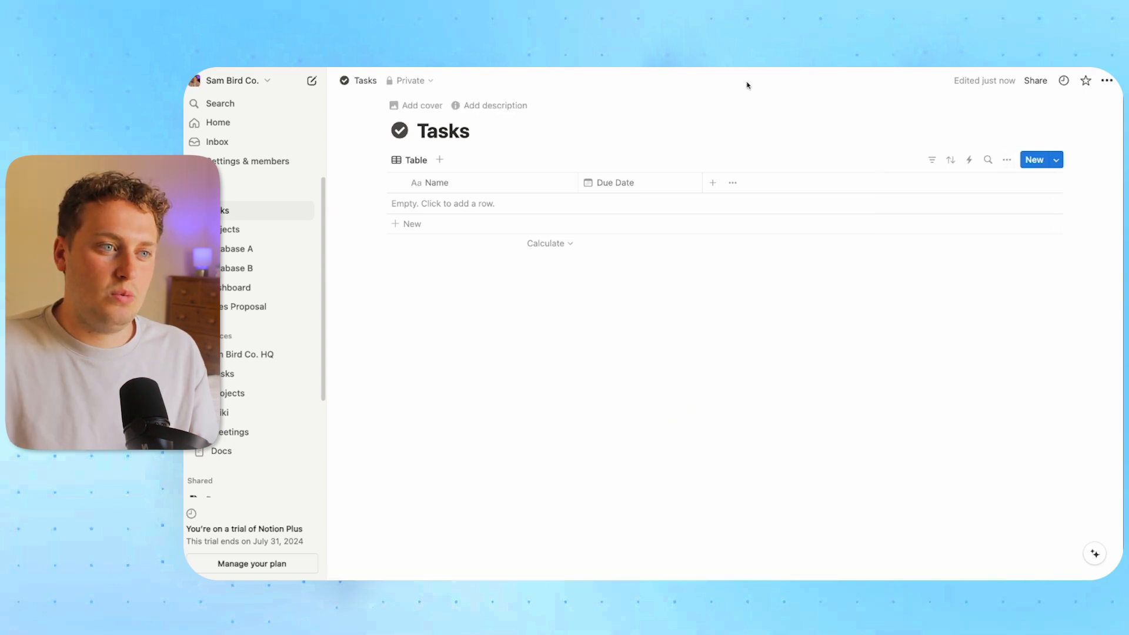
pyautogui.click(712, 182)
pyautogui.scroll(-1, 970, 465)
pyautogui.click(914, 550)
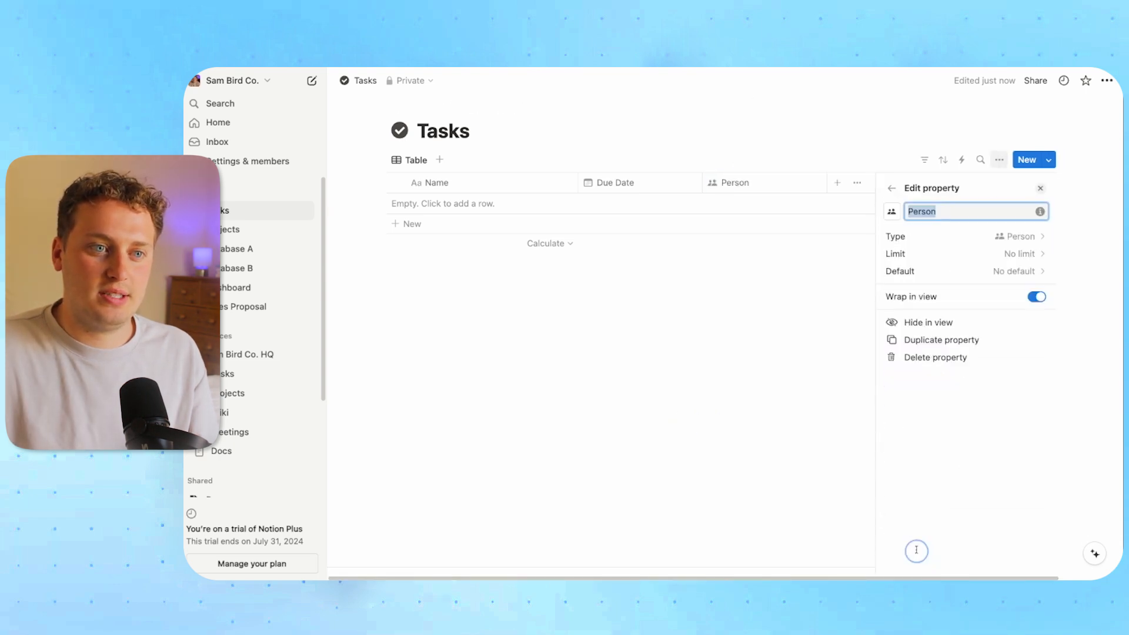
pyautogui.write('Assignees')
pyautogui.press('Return')
pyautogui.click(837, 182)
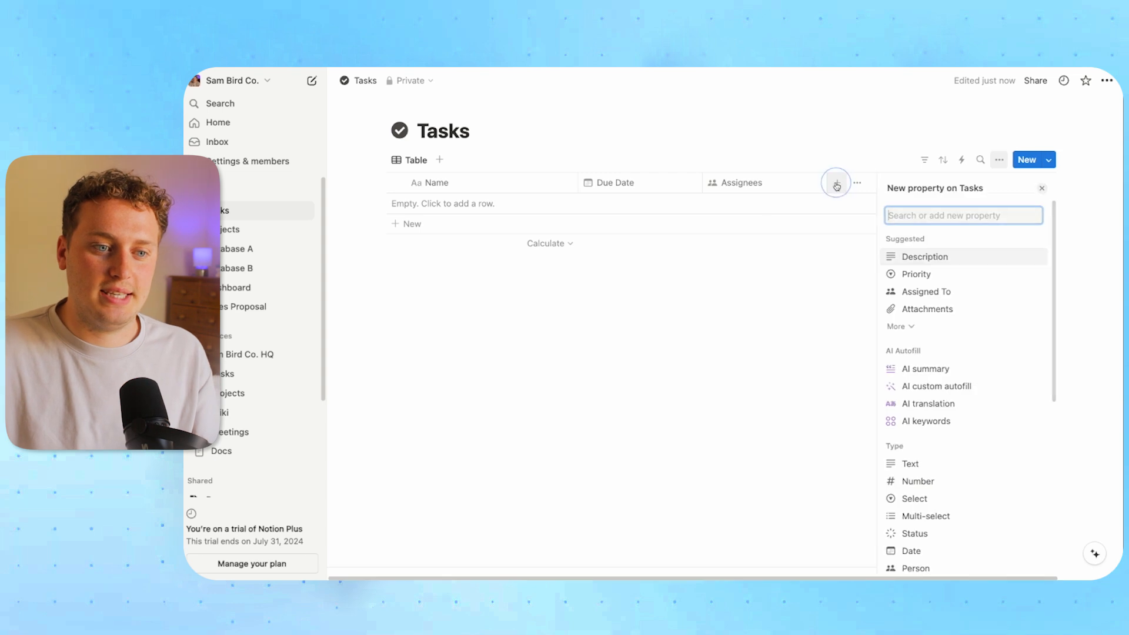
pyautogui.scroll(-3, 920, 444)
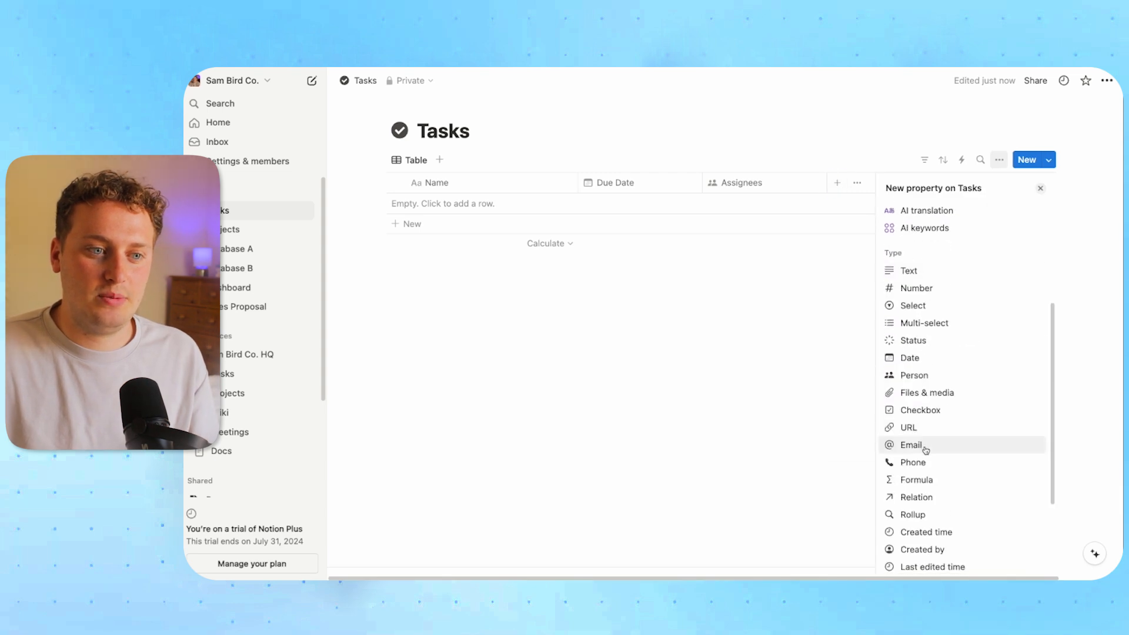
pyautogui.click(914, 341)
pyautogui.click(795, 124)
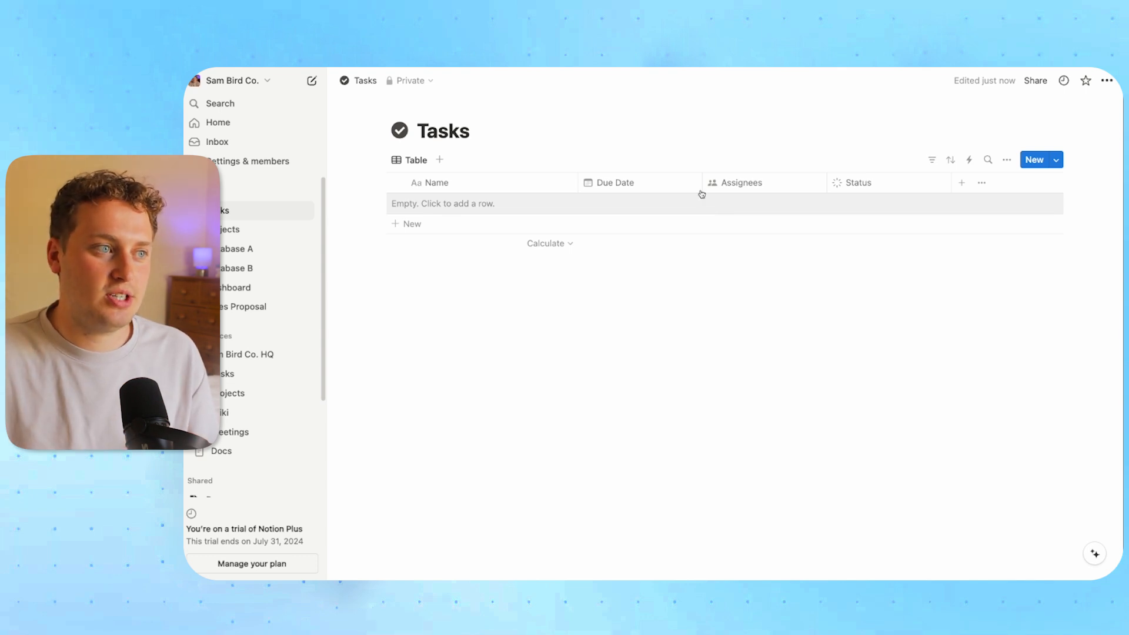
# Add a Relation property linking Tasks to the Projects database
pyautogui.click(962, 186)
pyautogui.scroll(-5, 936, 441)
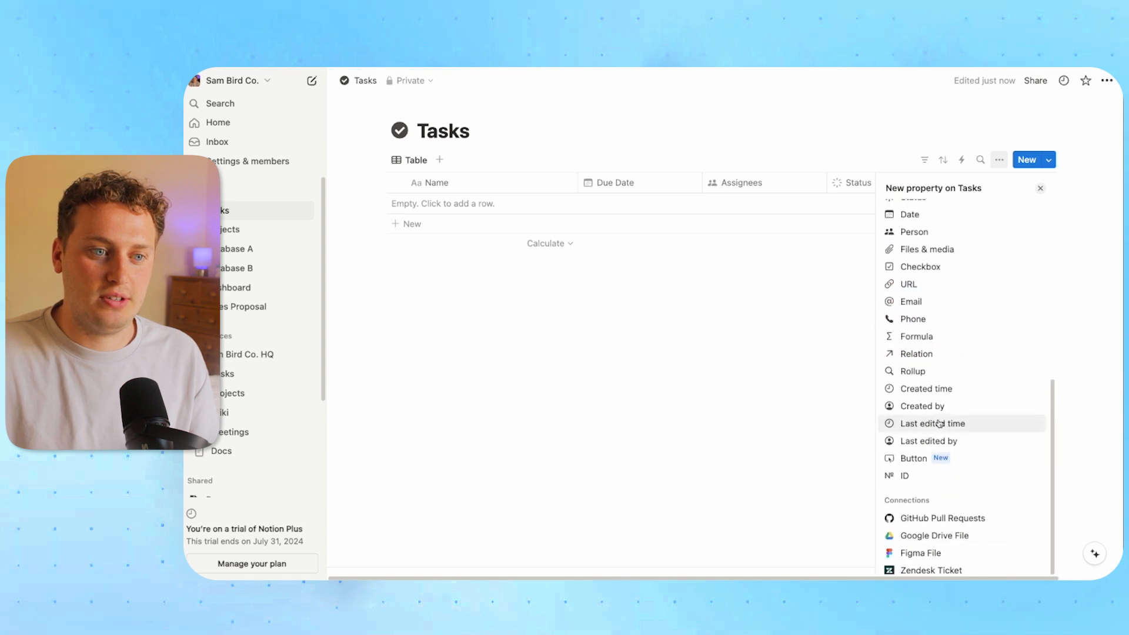
pyautogui.click(923, 354)
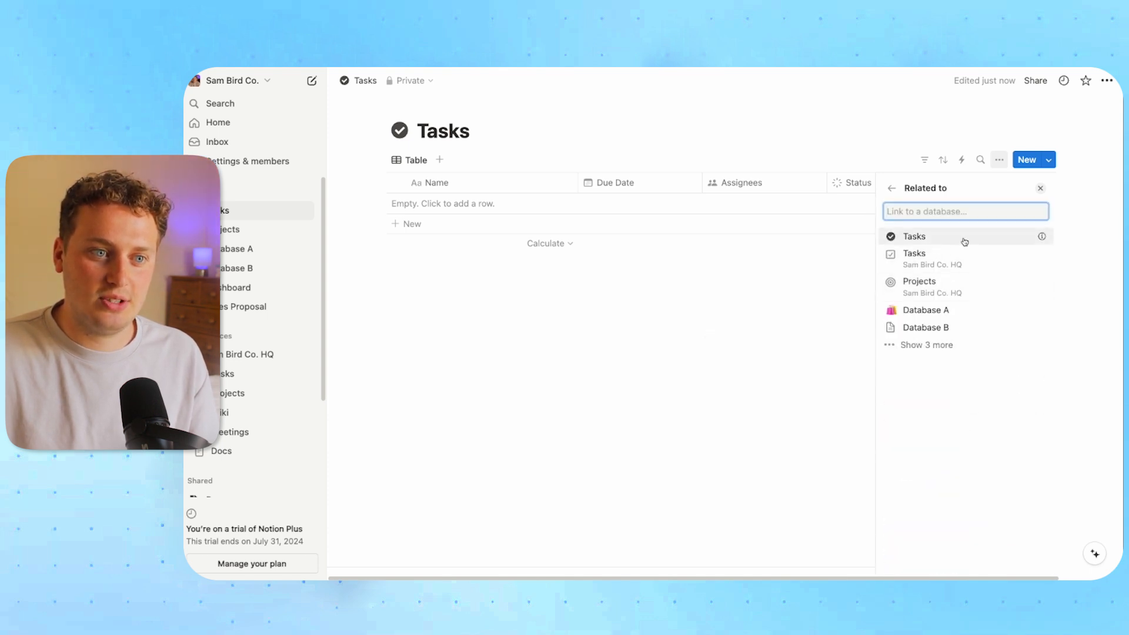
pyautogui.click(923, 345)
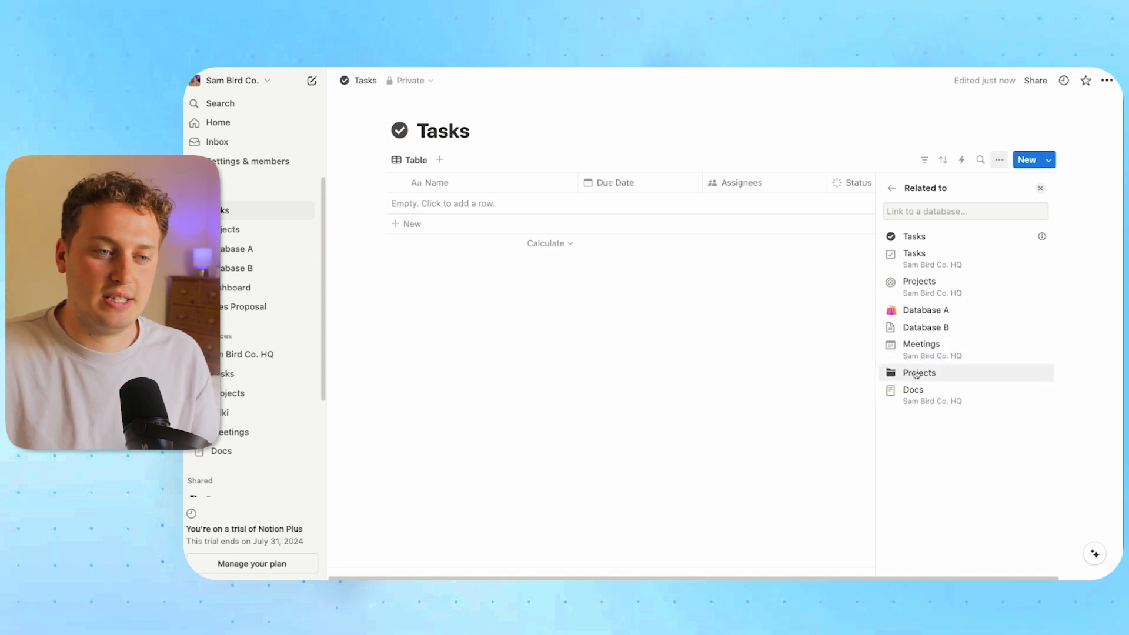
pyautogui.click(919, 374)
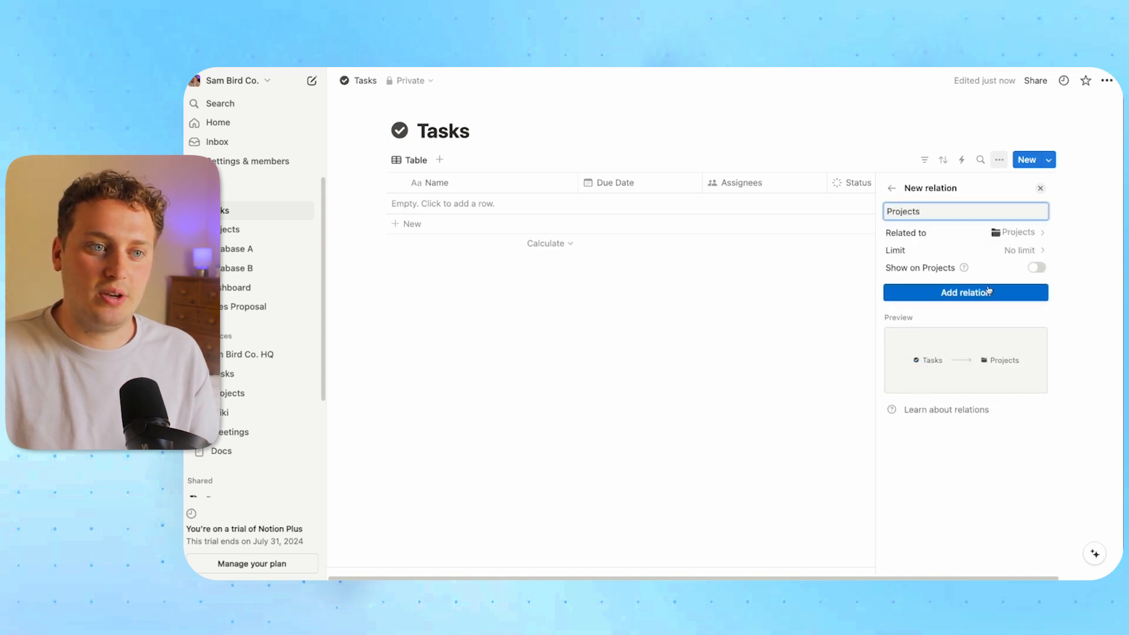
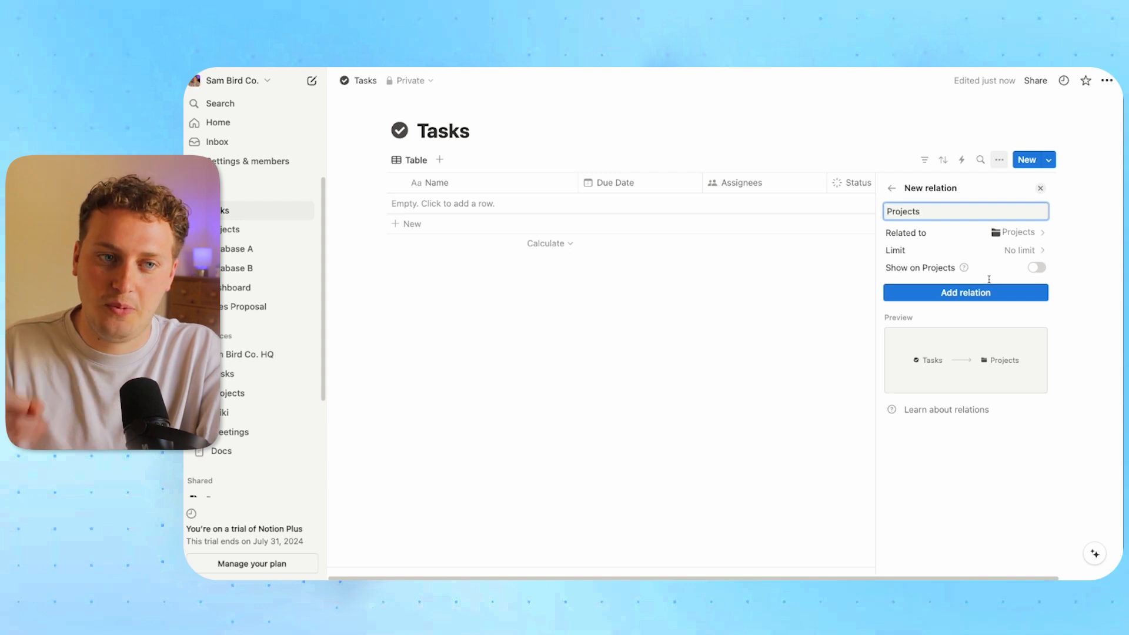
# Make the Tasks-to-Projects relation two-way and give it a folder icon
pyautogui.click(1035, 268)
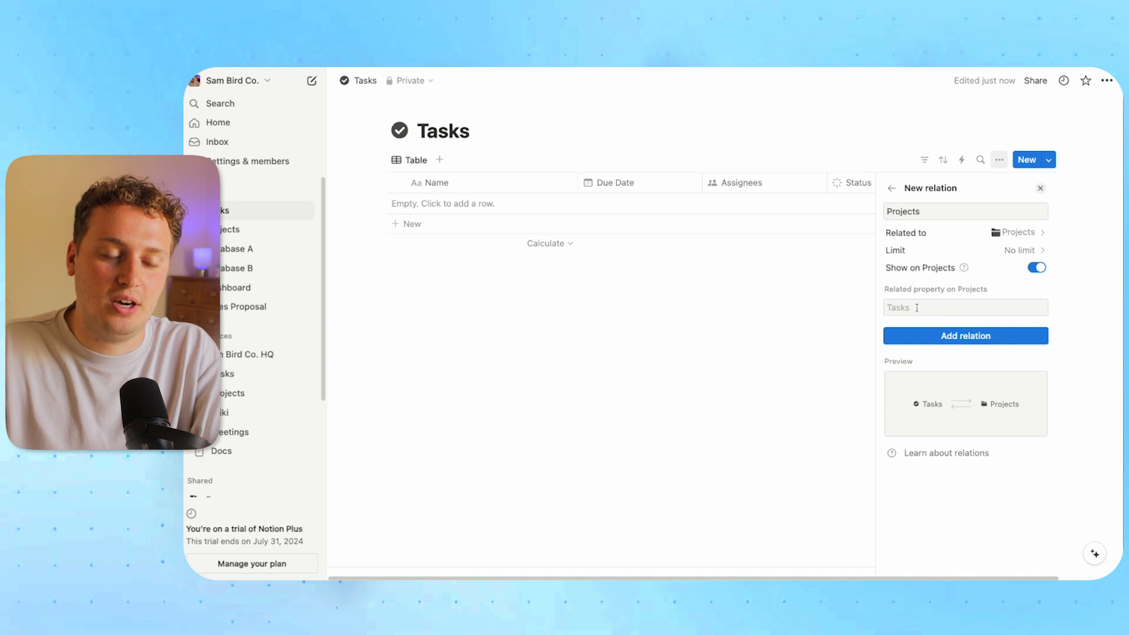
pyautogui.click(950, 338)
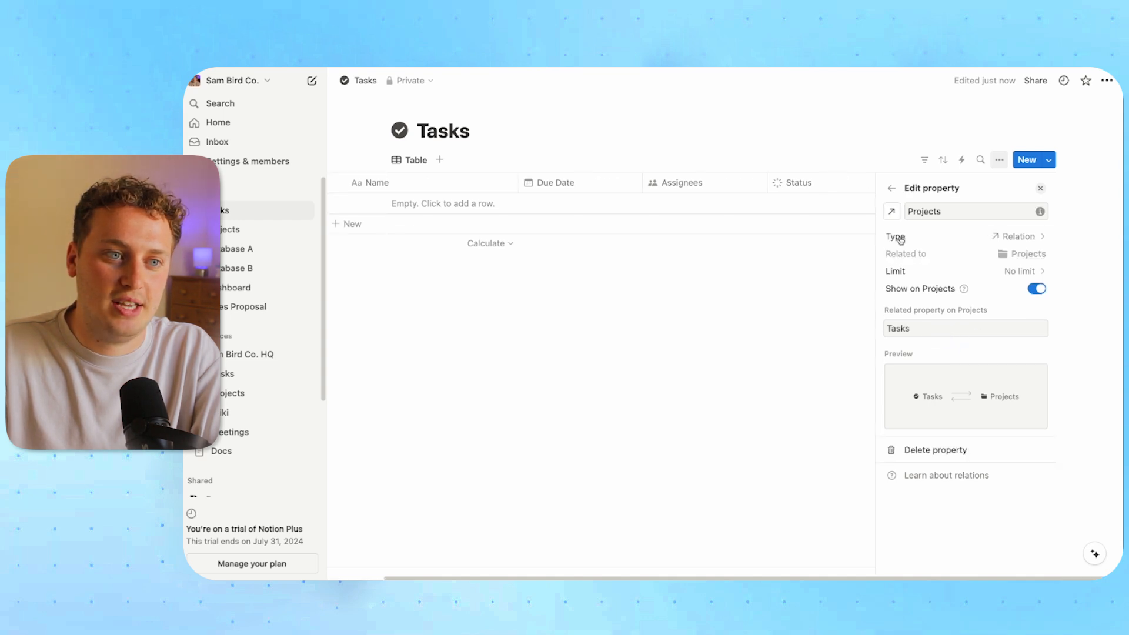
pyautogui.click(893, 215)
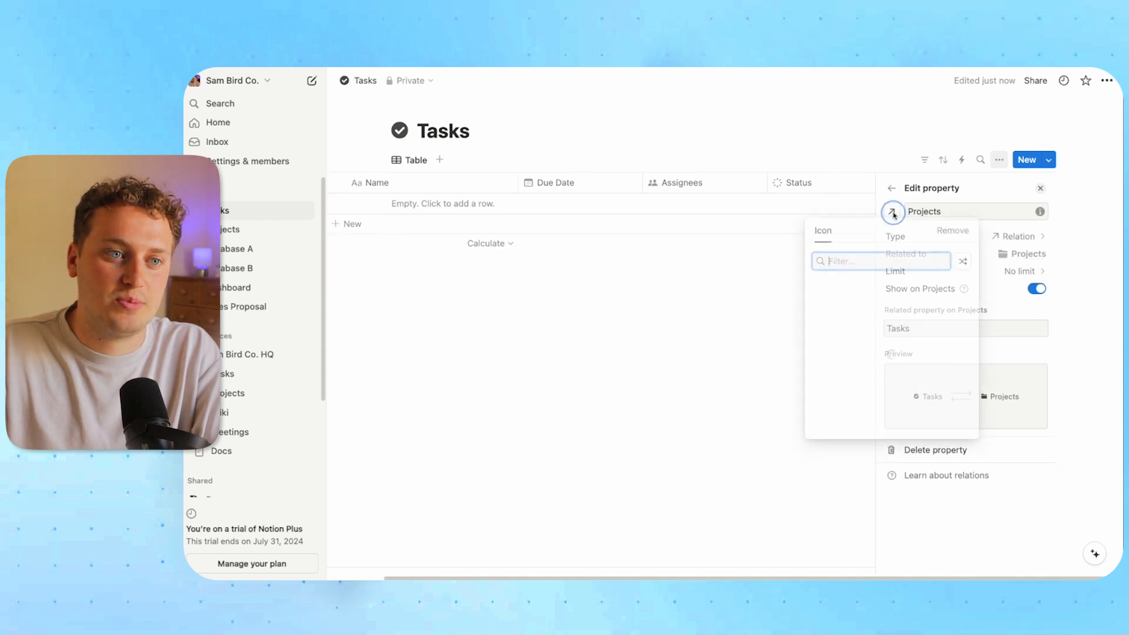
pyautogui.click(842, 307)
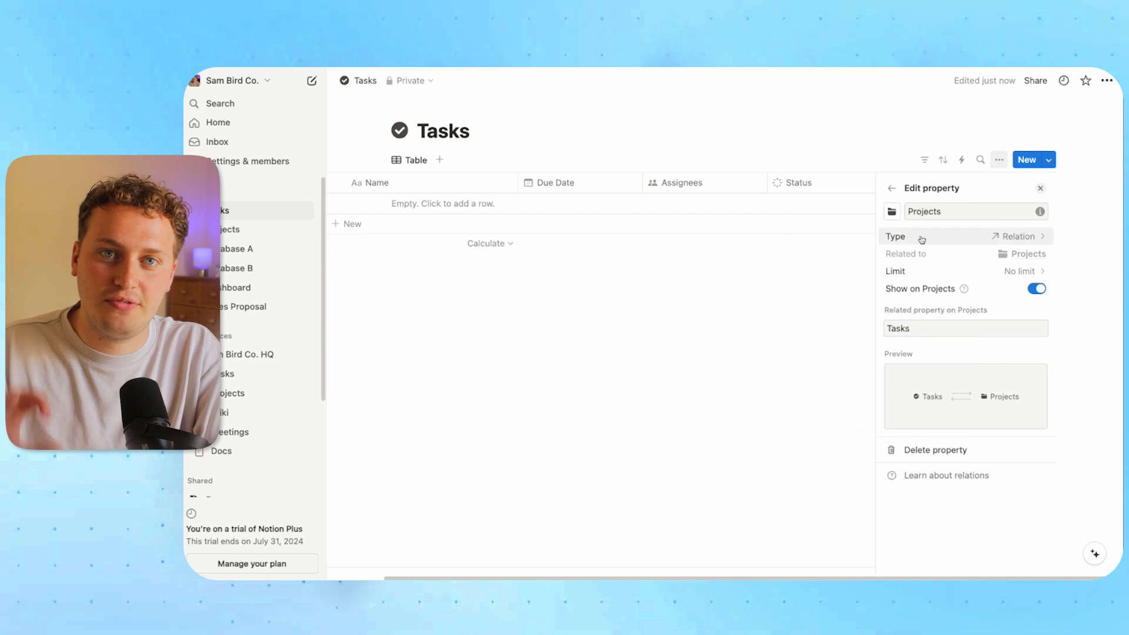
pyautogui.click(714, 299)
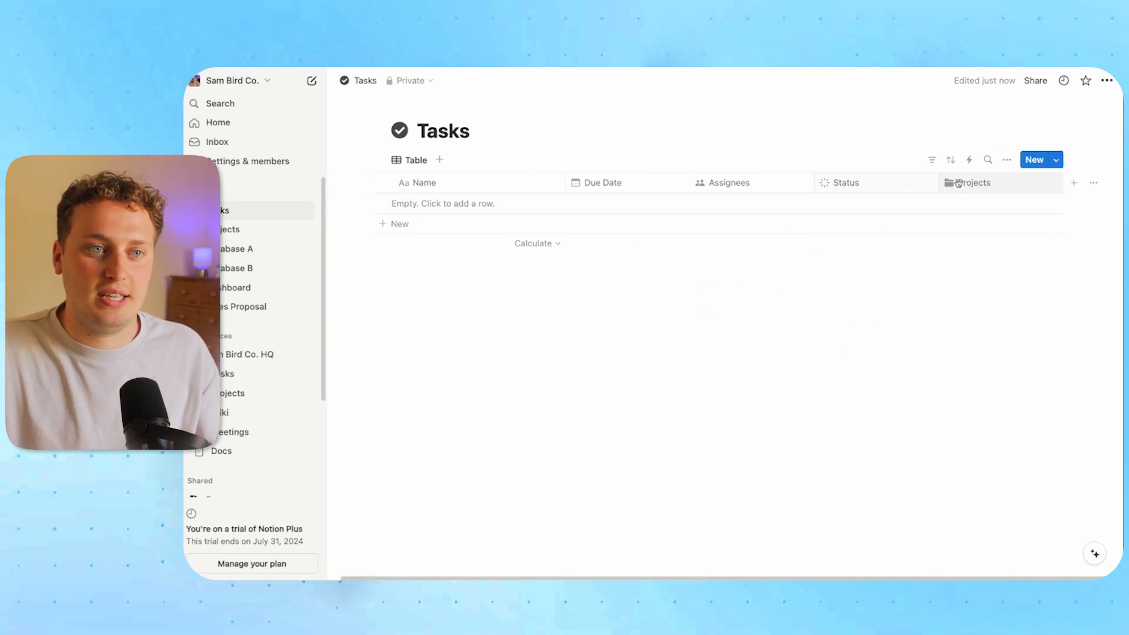
# Hide the Projects column from the Tasks table view, then go to the Projects database
pyautogui.click(971, 183)
pyautogui.click(991, 316)
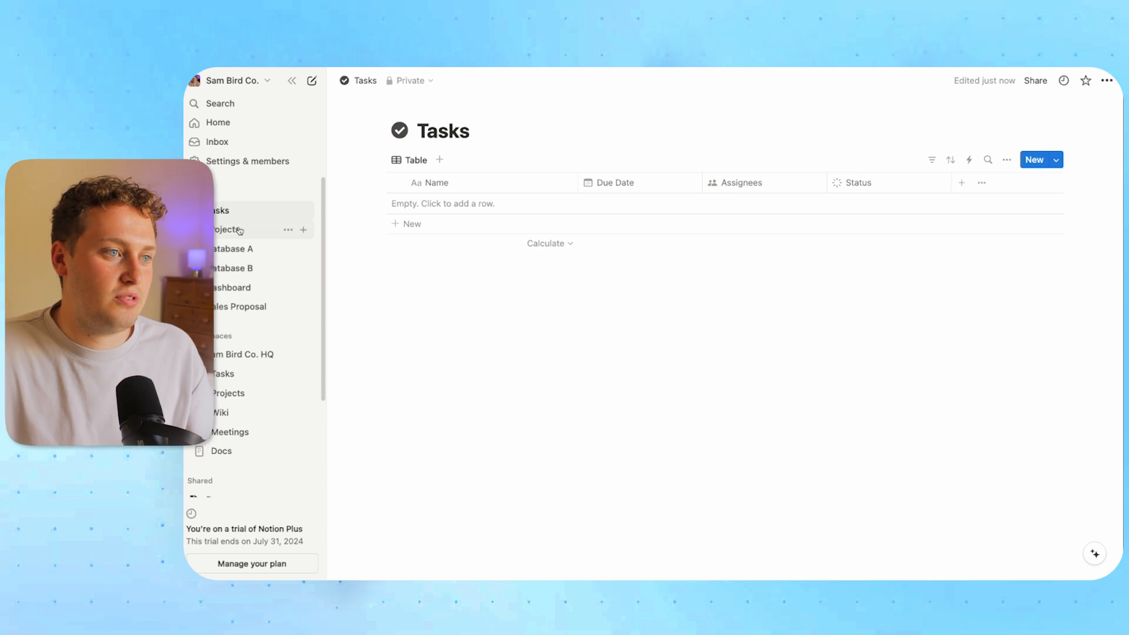
pyautogui.click(235, 229)
# Give the Projects table's Tasks property a checkmark-circle icon
pyautogui.click(831, 189)
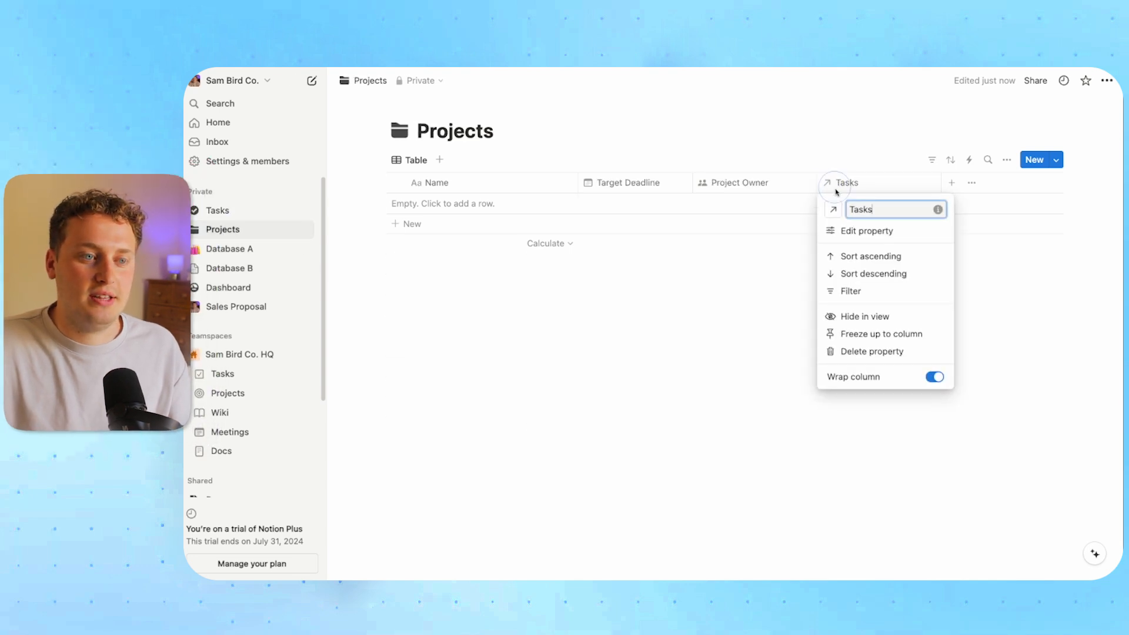
pyautogui.click(833, 210)
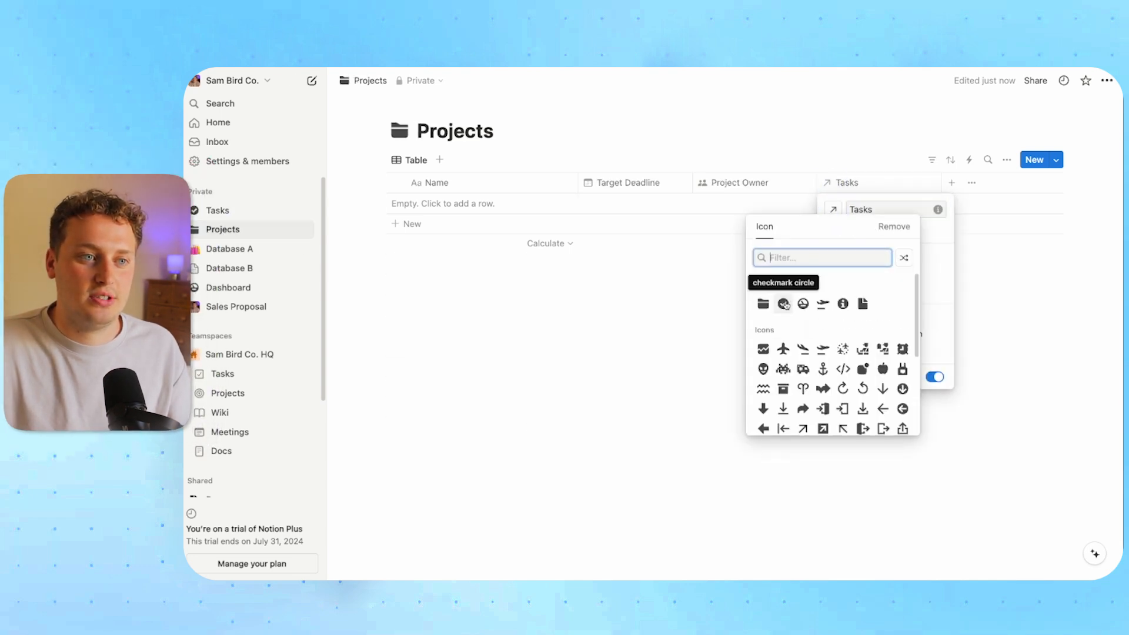
pyautogui.click(785, 304)
pyautogui.click(648, 335)
# Hide the Tasks column from the Projects view and start a new property
pyautogui.click(867, 189)
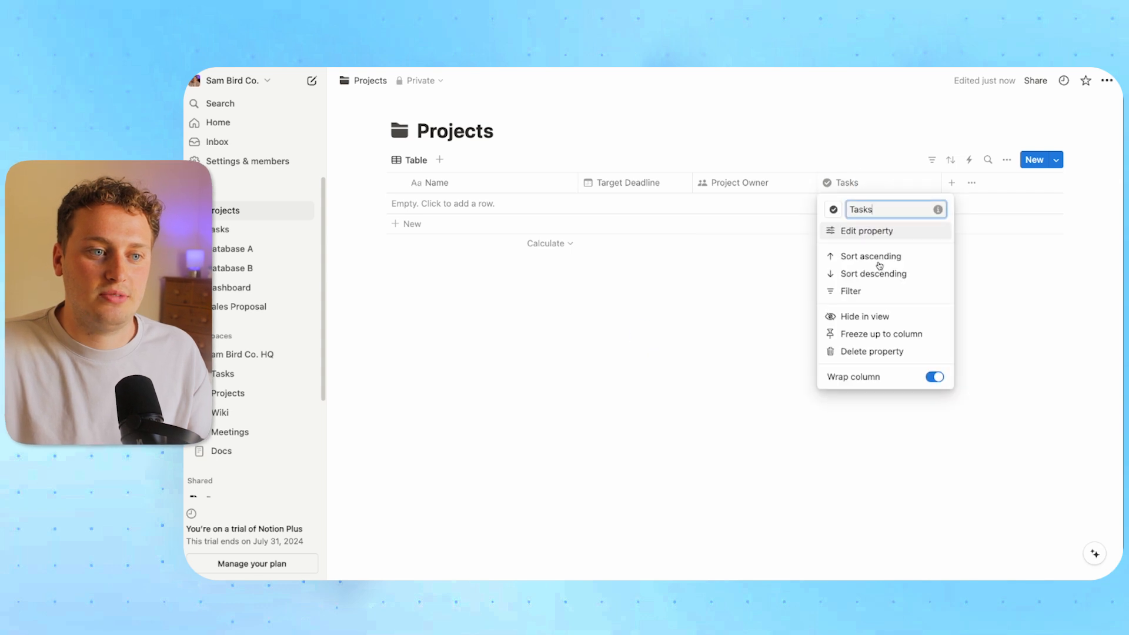
pyautogui.click(870, 315)
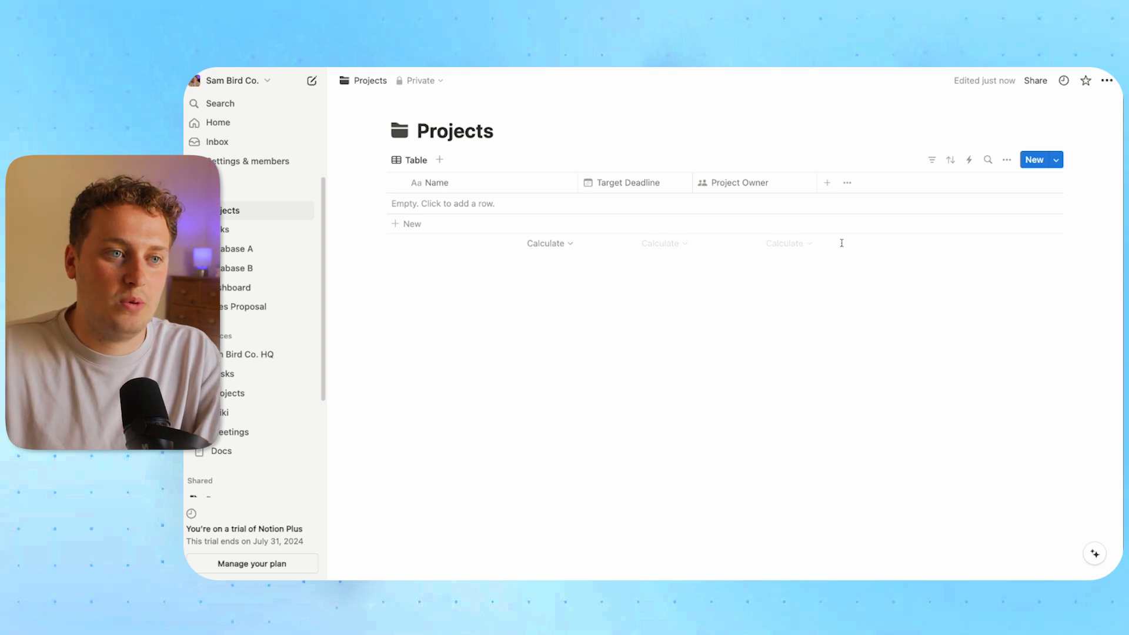
pyautogui.click(828, 184)
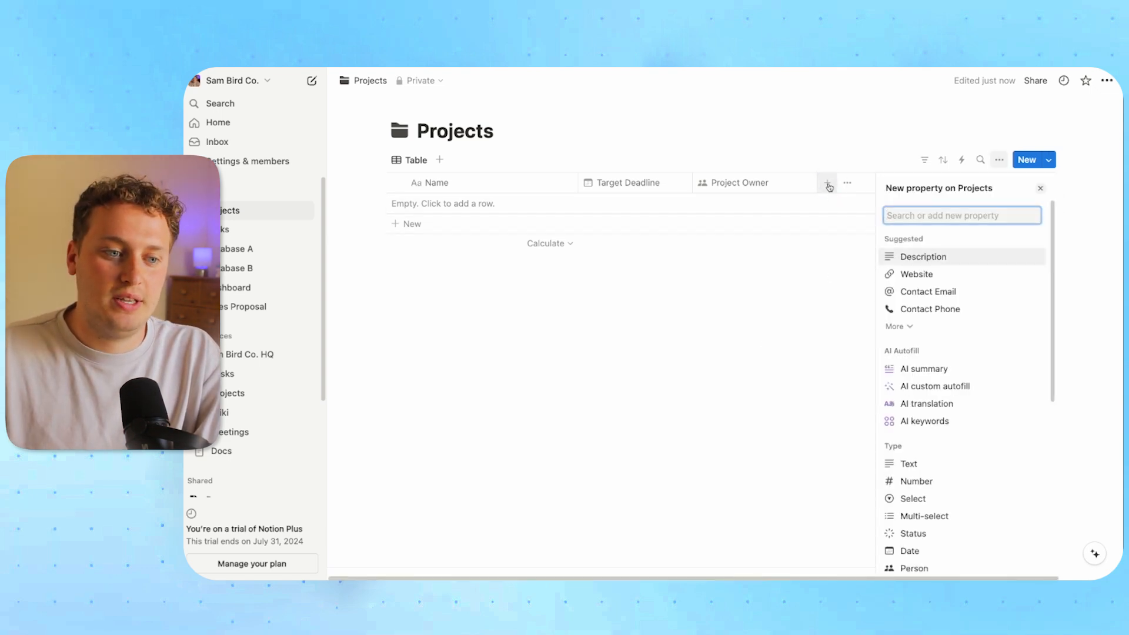
# Make the new property a rollup named 'Progress' drawing on the Tasks relation's Status
pyautogui.scroll(-4, 965, 406)
pyautogui.click(932, 498)
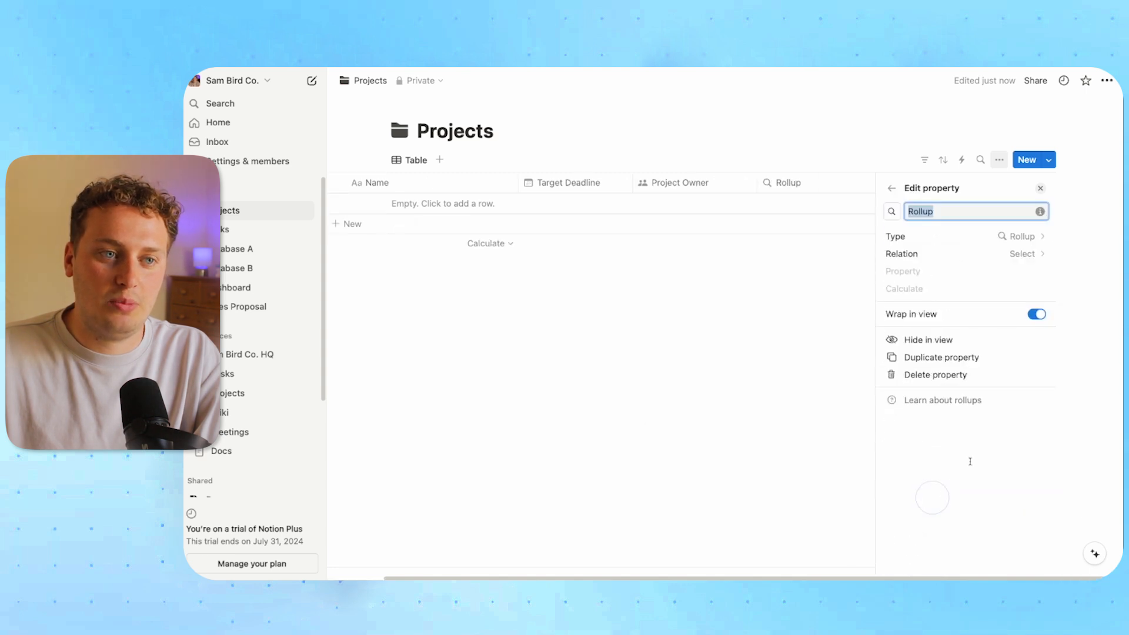
pyautogui.write('Progress')
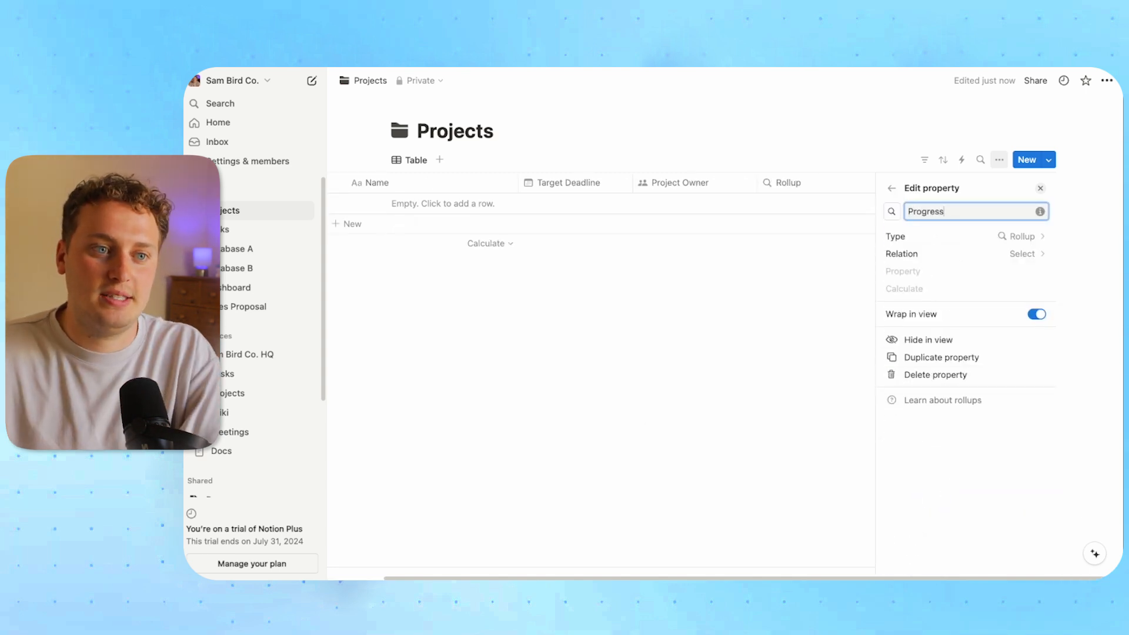
pyautogui.click(996, 260)
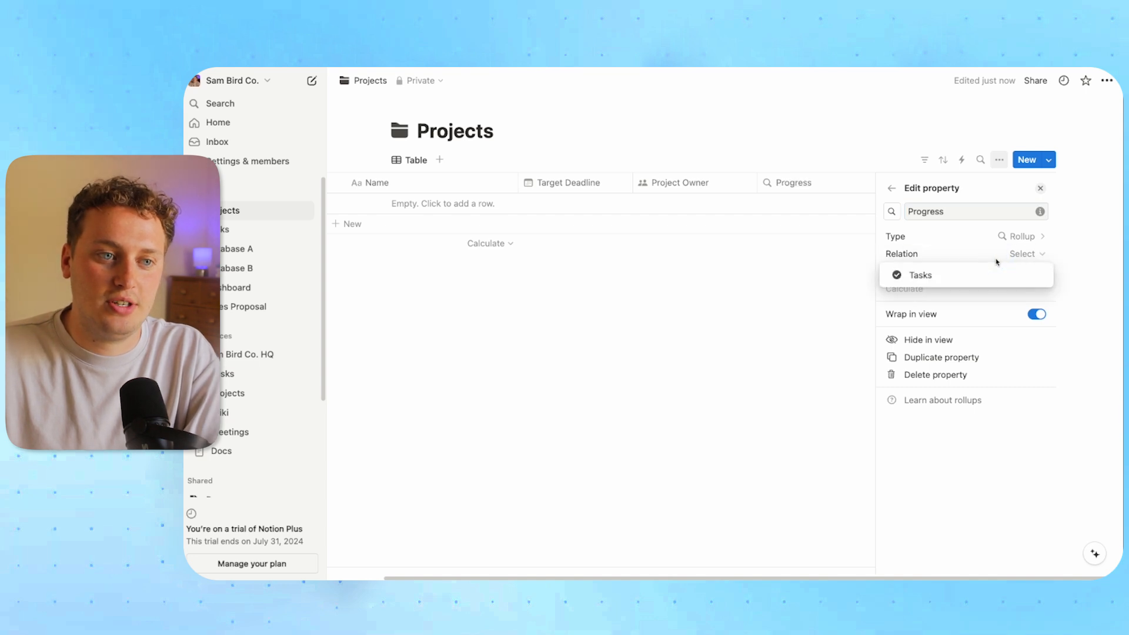
pyautogui.click(931, 276)
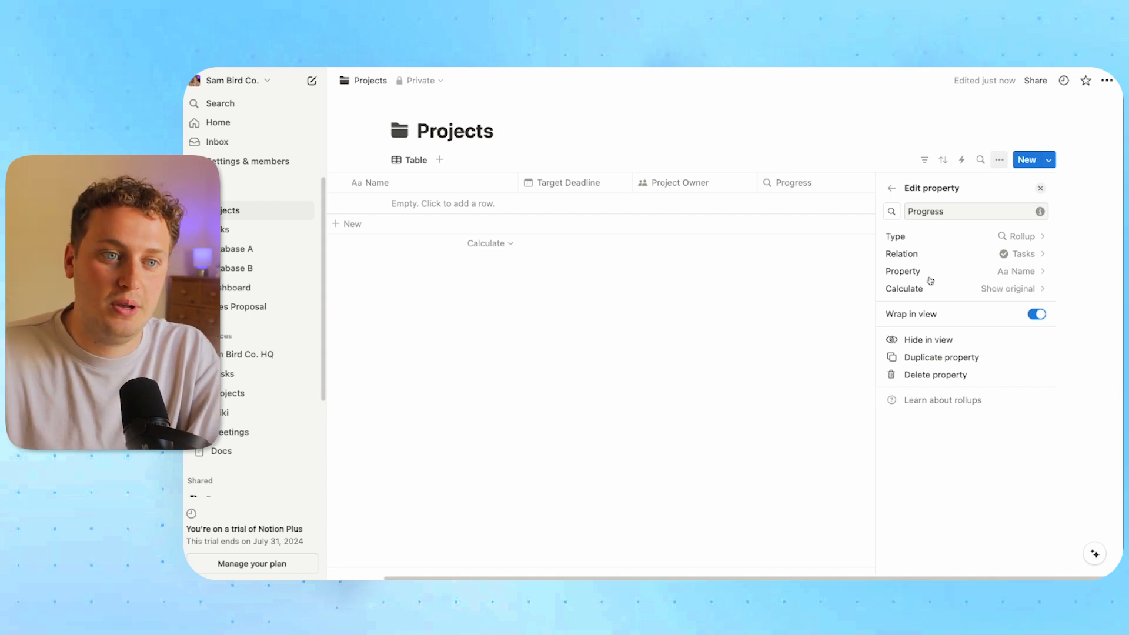
pyautogui.click(982, 274)
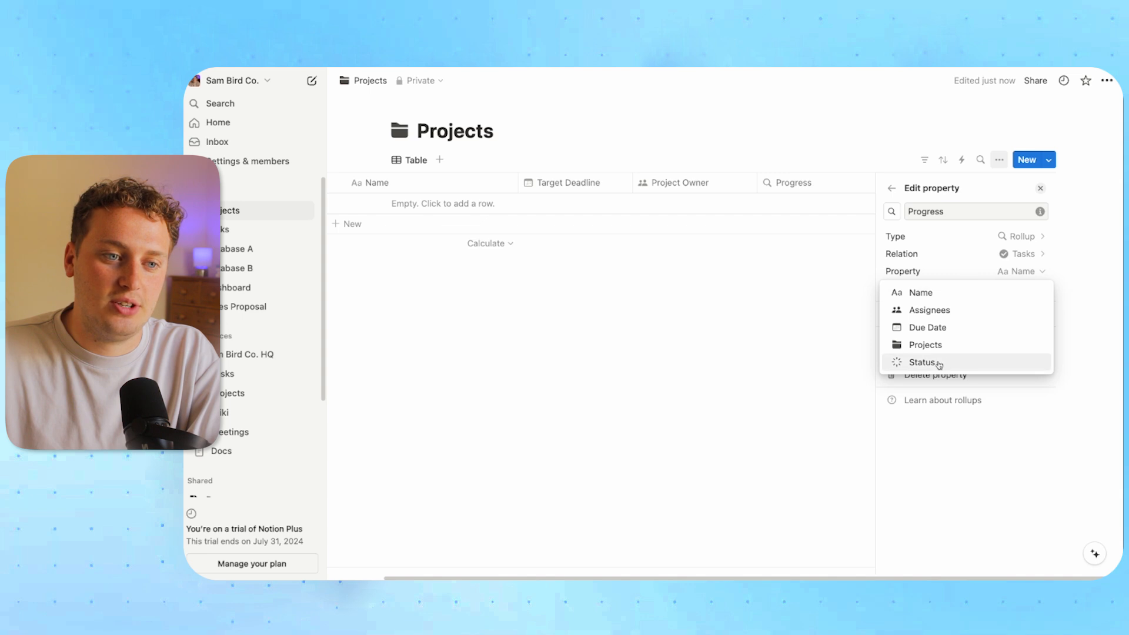
pyautogui.click(939, 364)
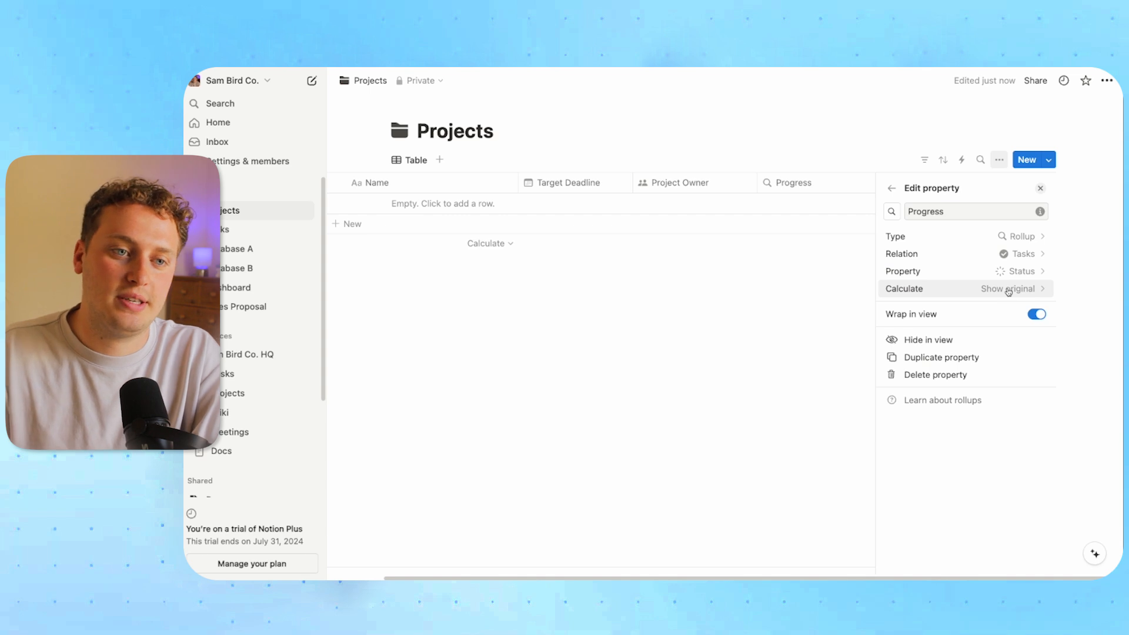
# Calculate Progress as percent Complete, show it as a bar, and give it a chart icon
pyautogui.click(1008, 290)
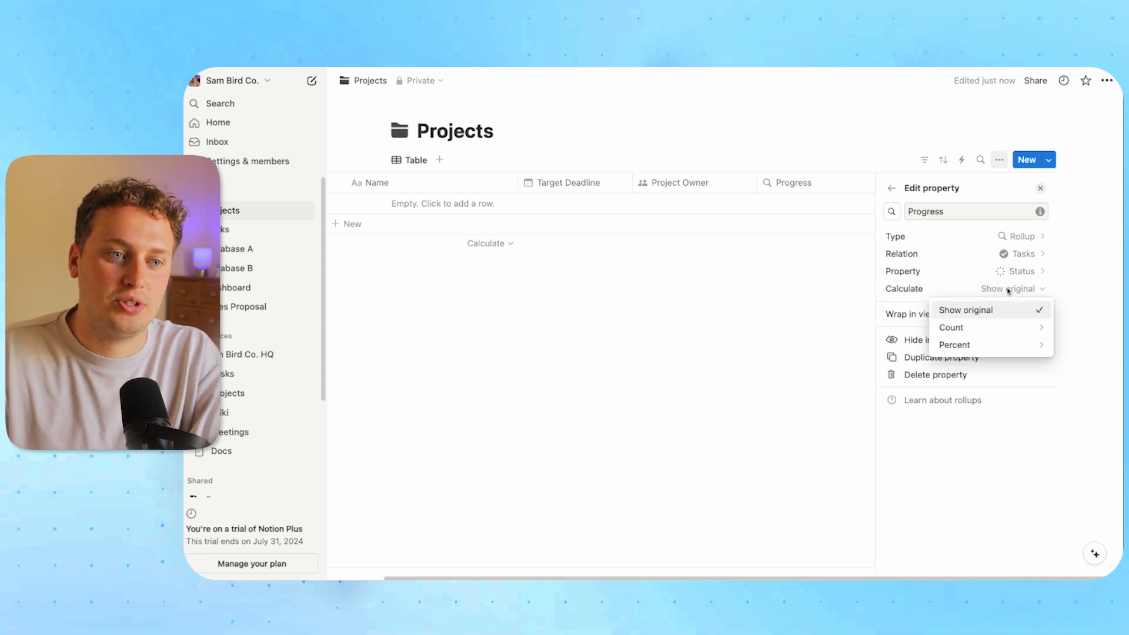
pyautogui.moveTo(1015, 345)
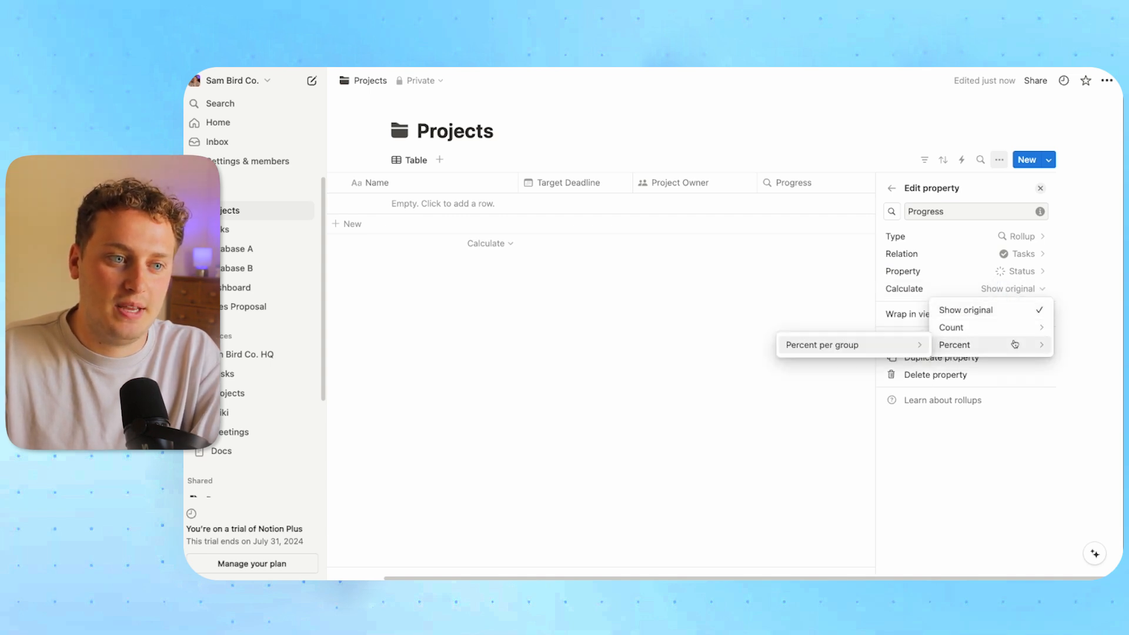
pyautogui.moveTo(915, 350)
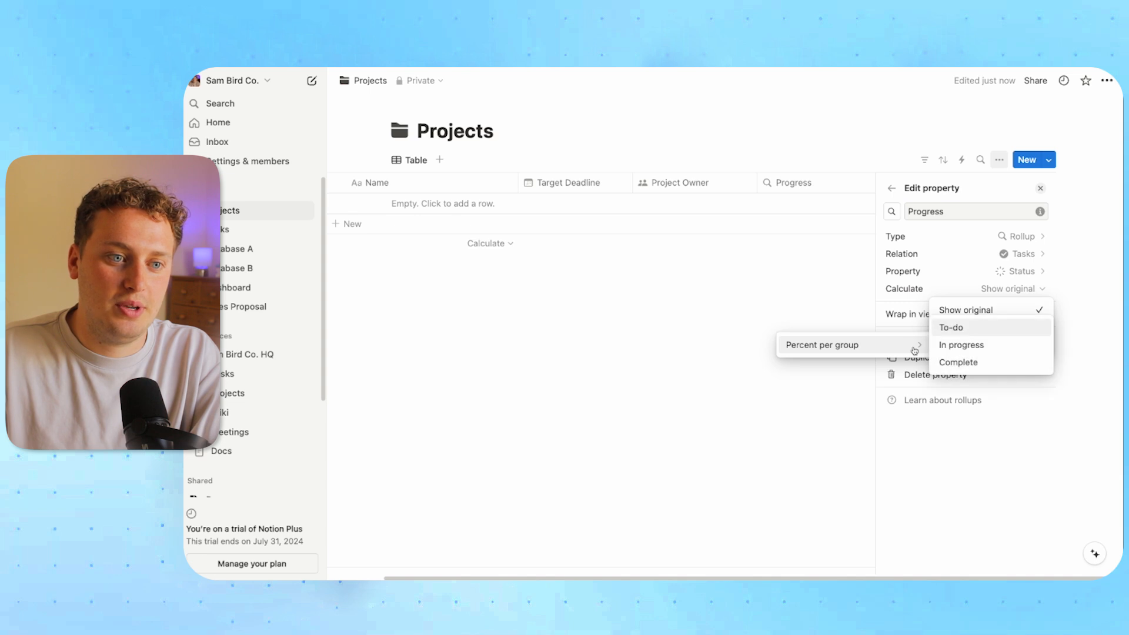
pyautogui.click(958, 362)
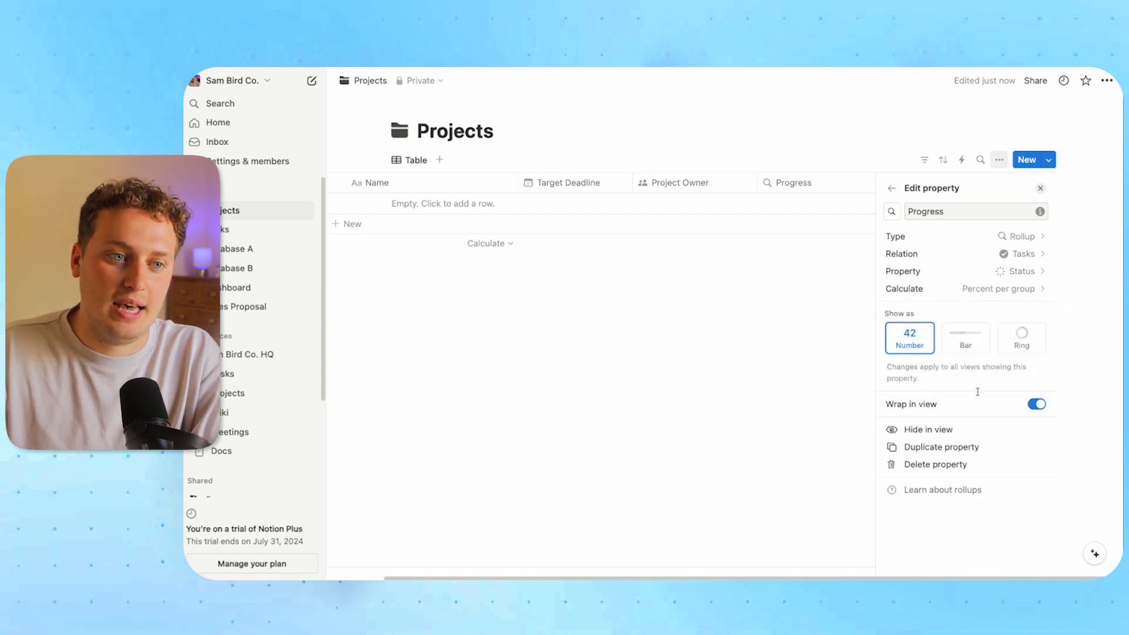
pyautogui.click(971, 342)
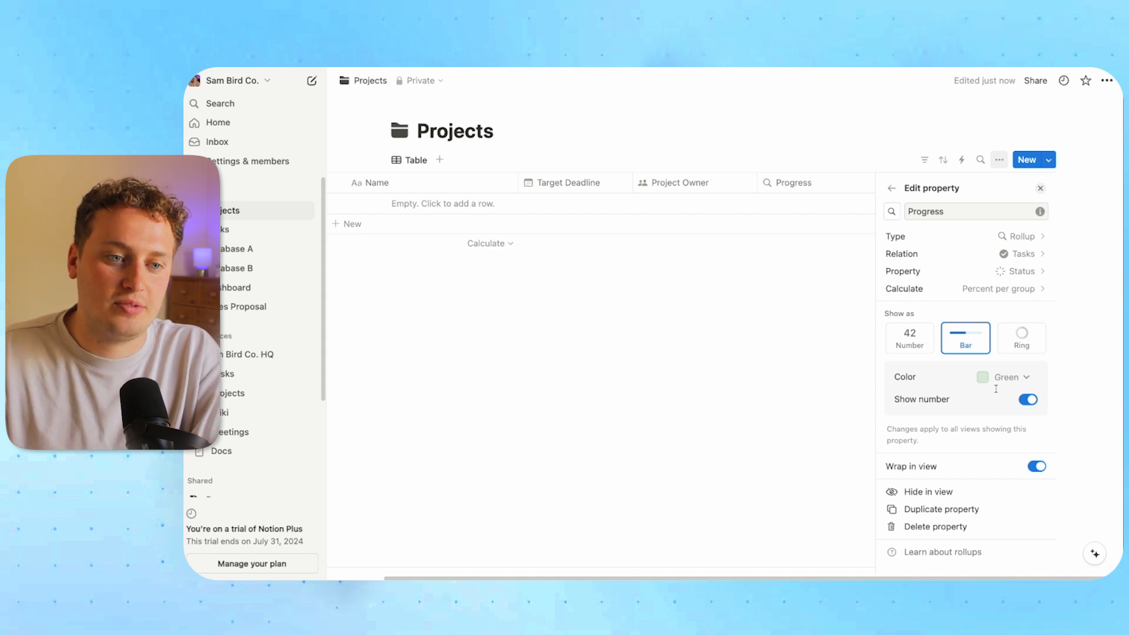
pyautogui.click(890, 213)
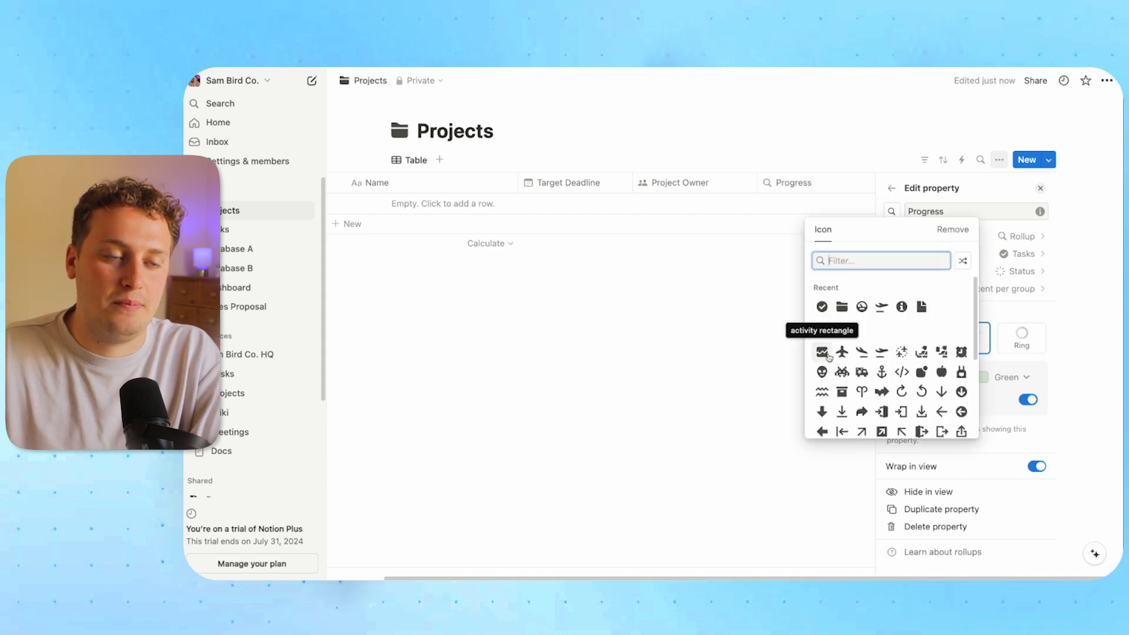
pyautogui.click(823, 352)
pyautogui.click(729, 312)
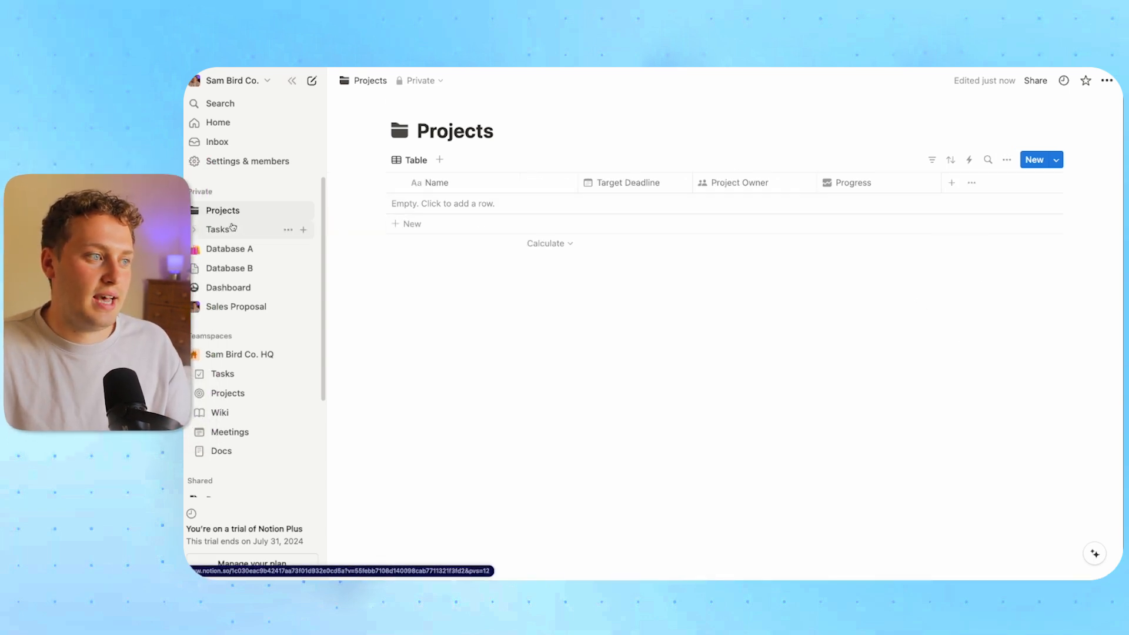
# Add a 'Project A' row and link a newly created 'Task 1' to it
pyautogui.click(409, 224)
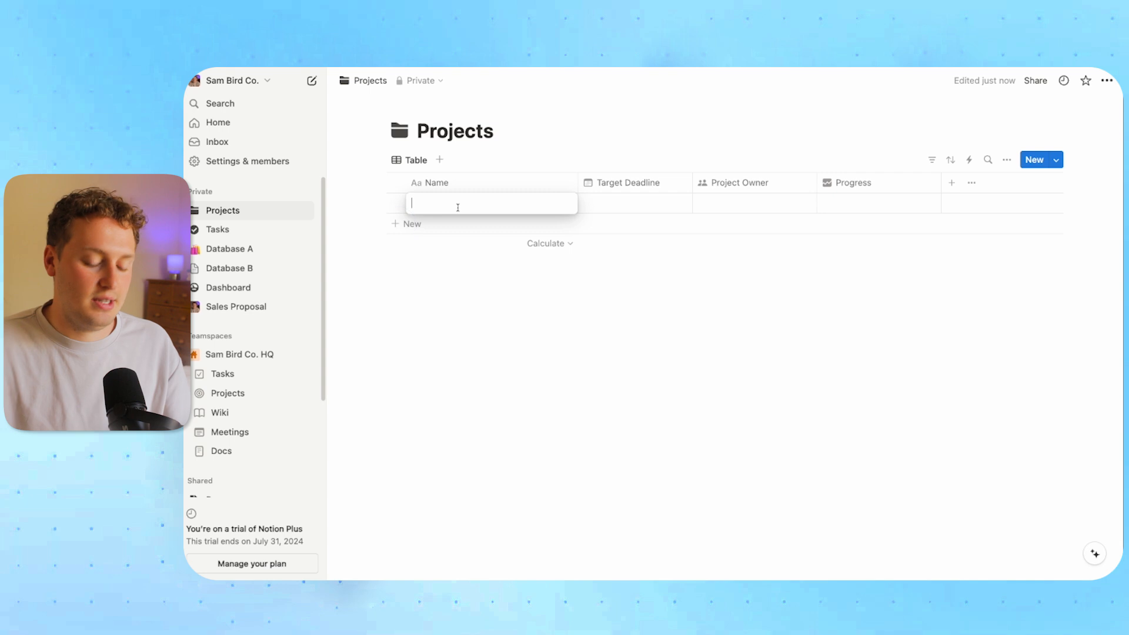
pyautogui.write('Project A')
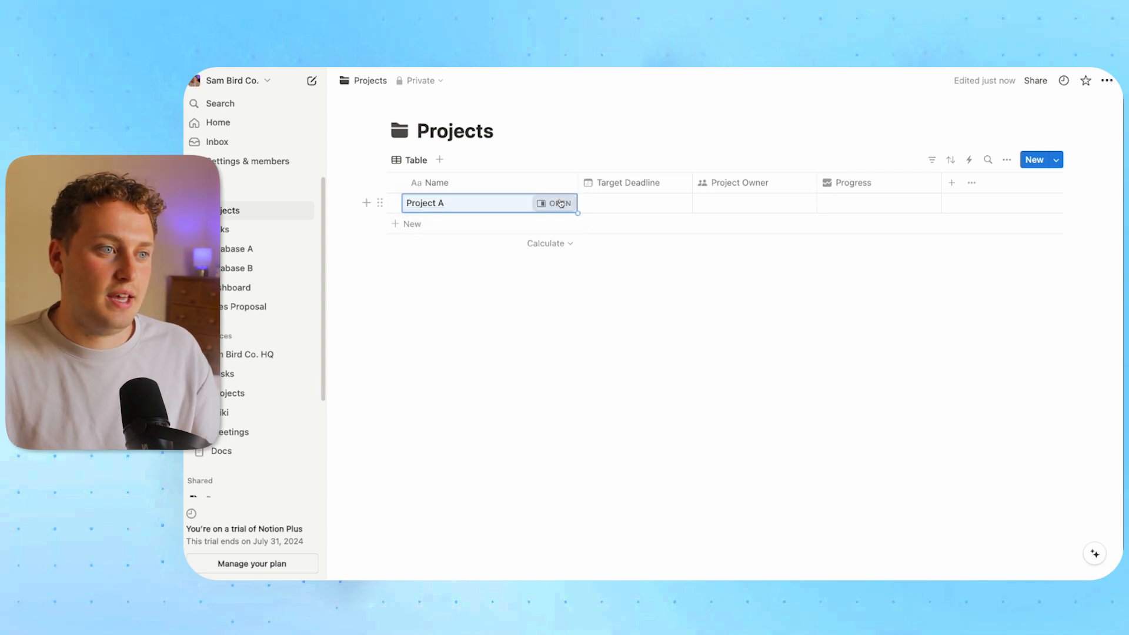
pyautogui.click(554, 203)
pyautogui.click(862, 233)
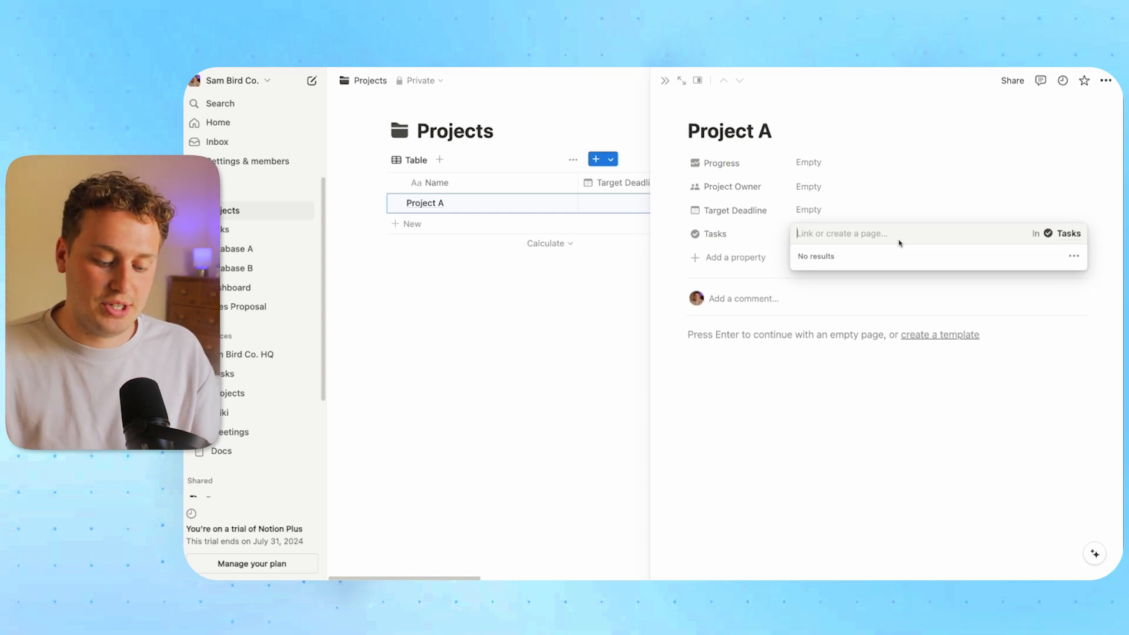
pyautogui.write('Tas')
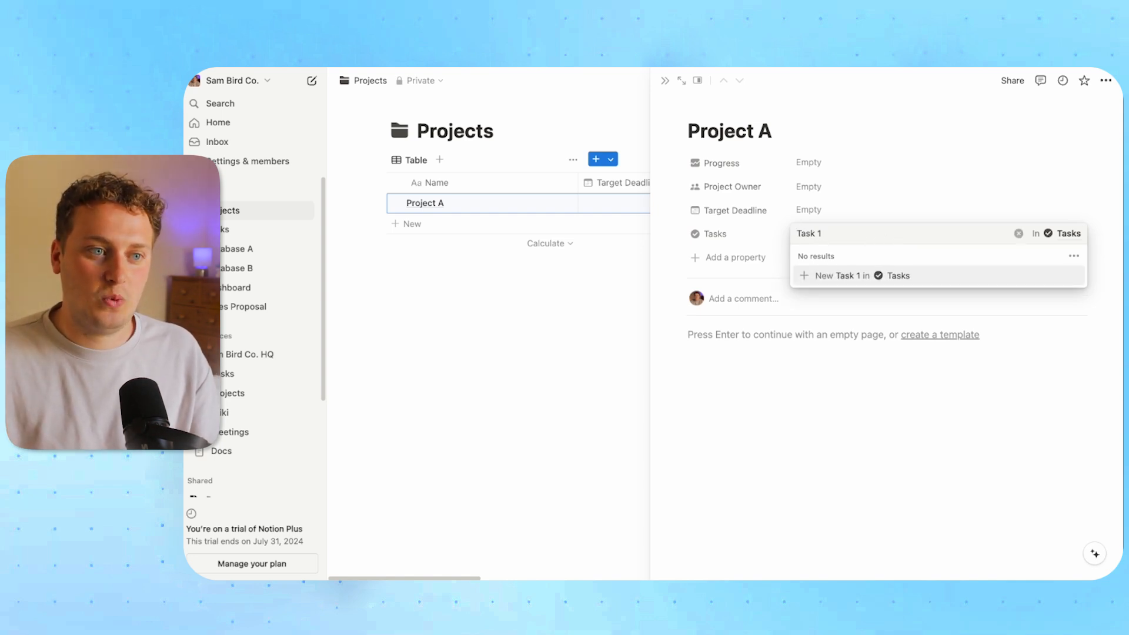
pyautogui.write('k 1')
pyautogui.press('Return')
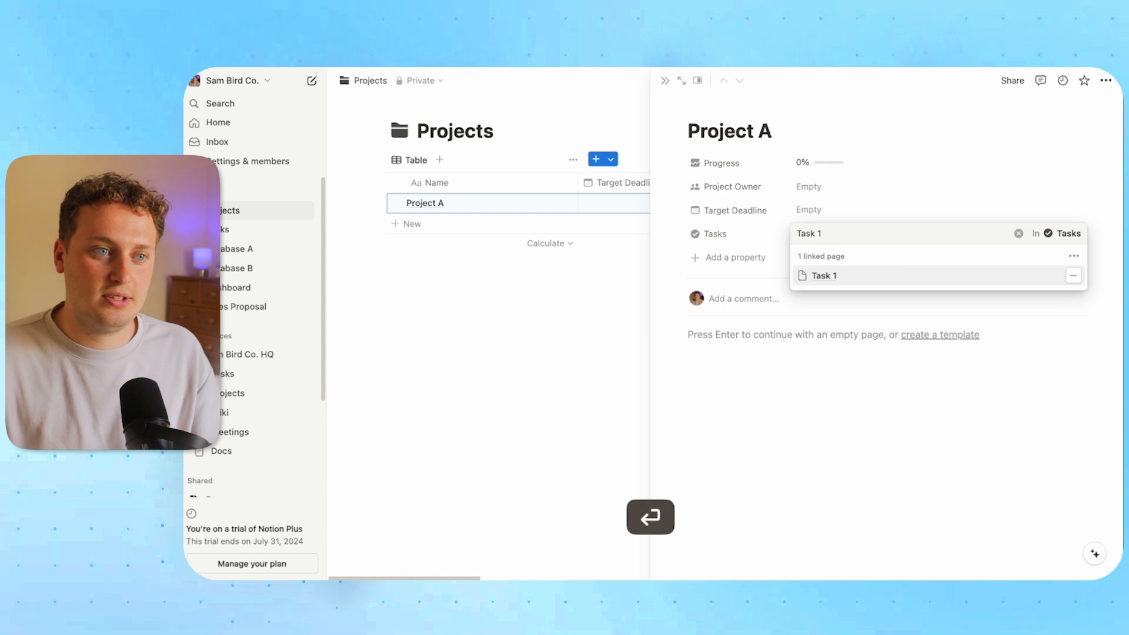
pyautogui.write('Task')
pyautogui.press('BackSpace')
pyautogui.press('BackSpace')
pyautogui.press('BackSpace')
pyautogui.press('BackSpace')
pyautogui.press('BackSpace')
pyautogui.press('Return')
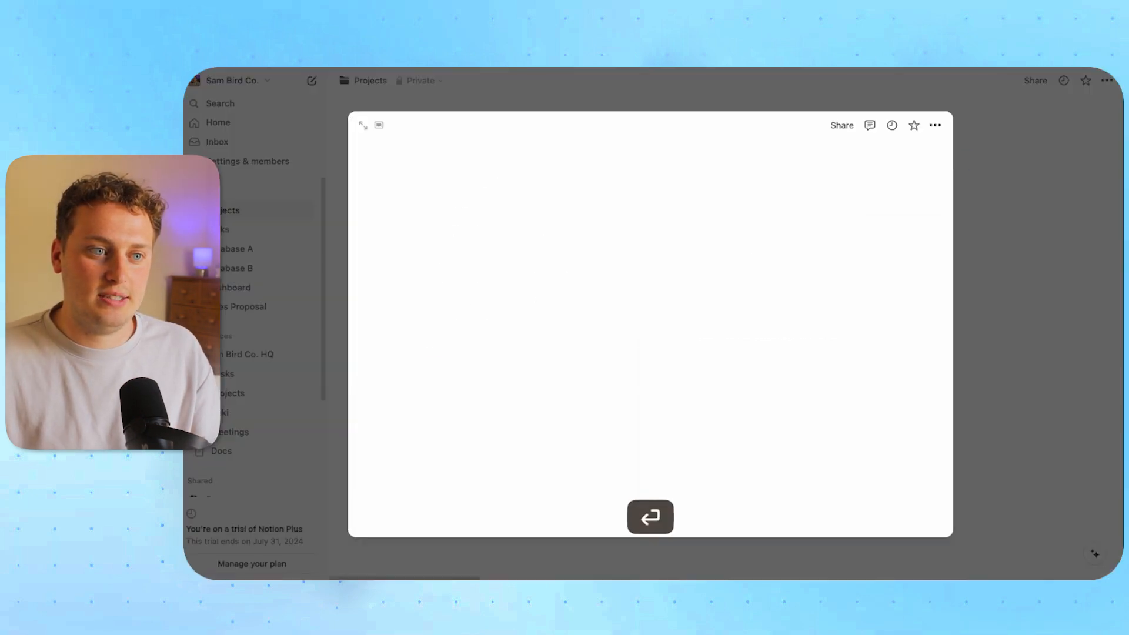
pyautogui.click(1089, 285)
pyautogui.click(956, 311)
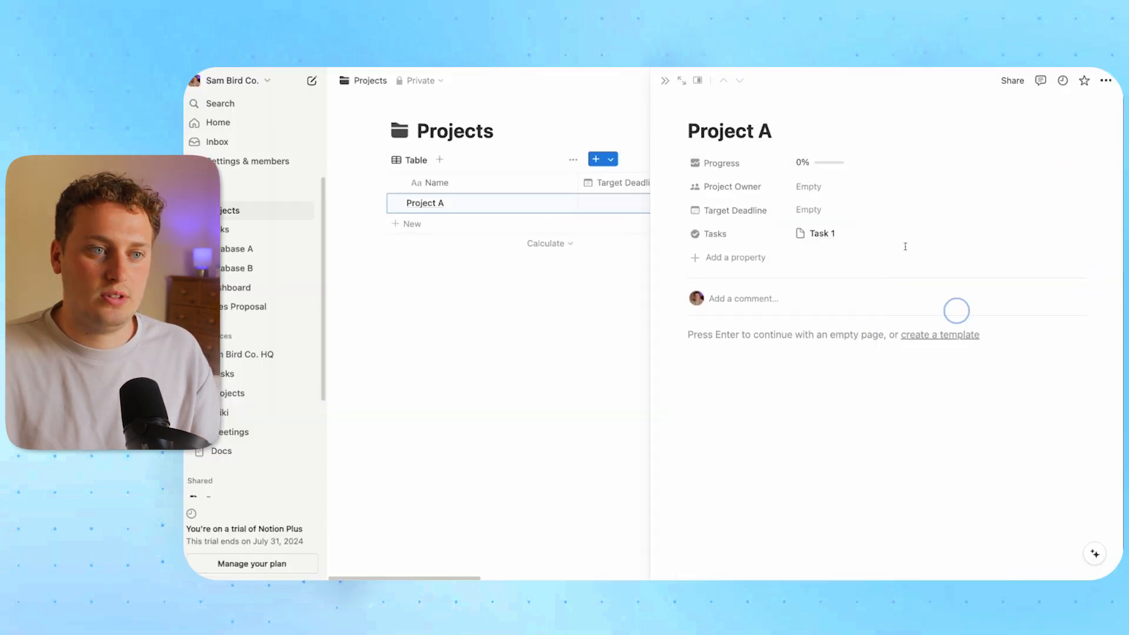
# Create 'Task 3' and 'Task 2' in Tasks and link both to Project A
pyautogui.click(1077, 234)
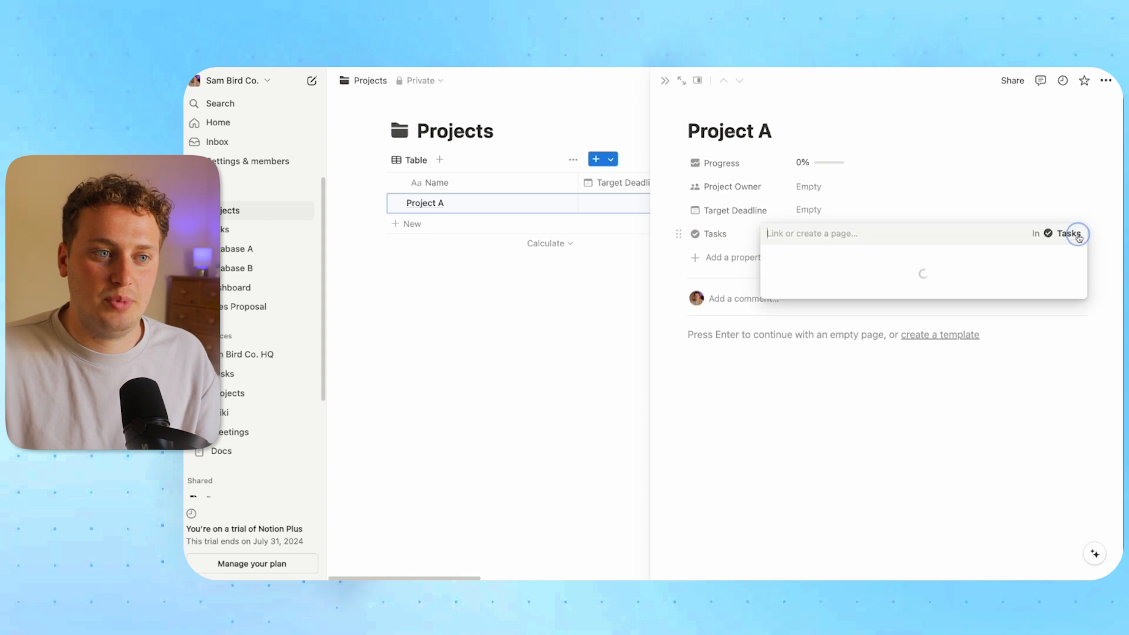
pyautogui.write('Task')
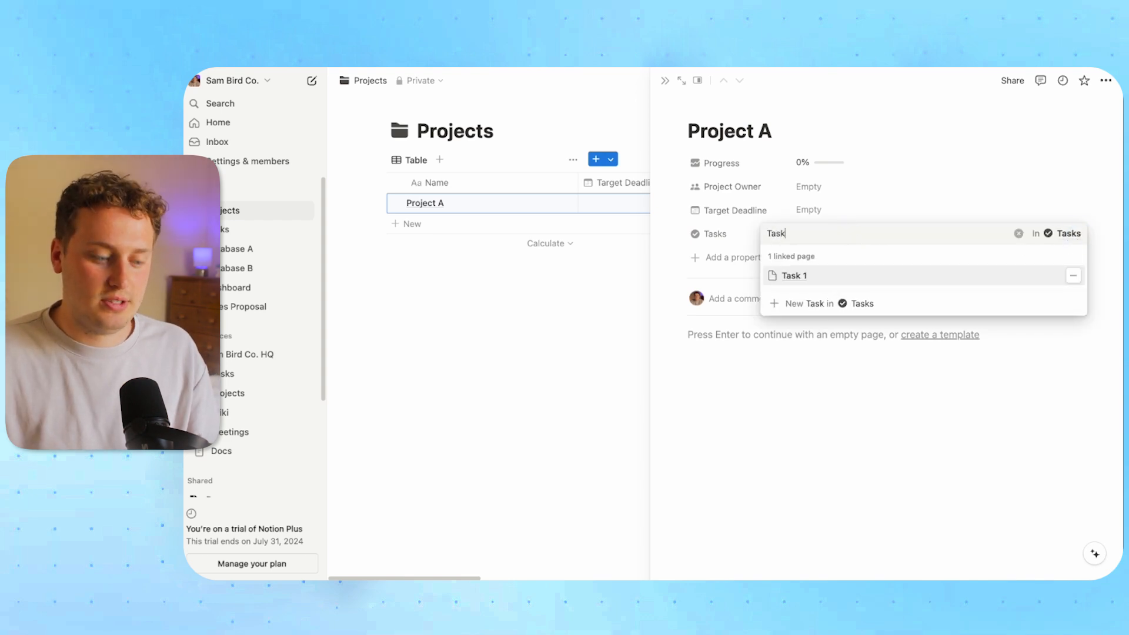
pyautogui.write(' 3')
pyautogui.click(794, 305)
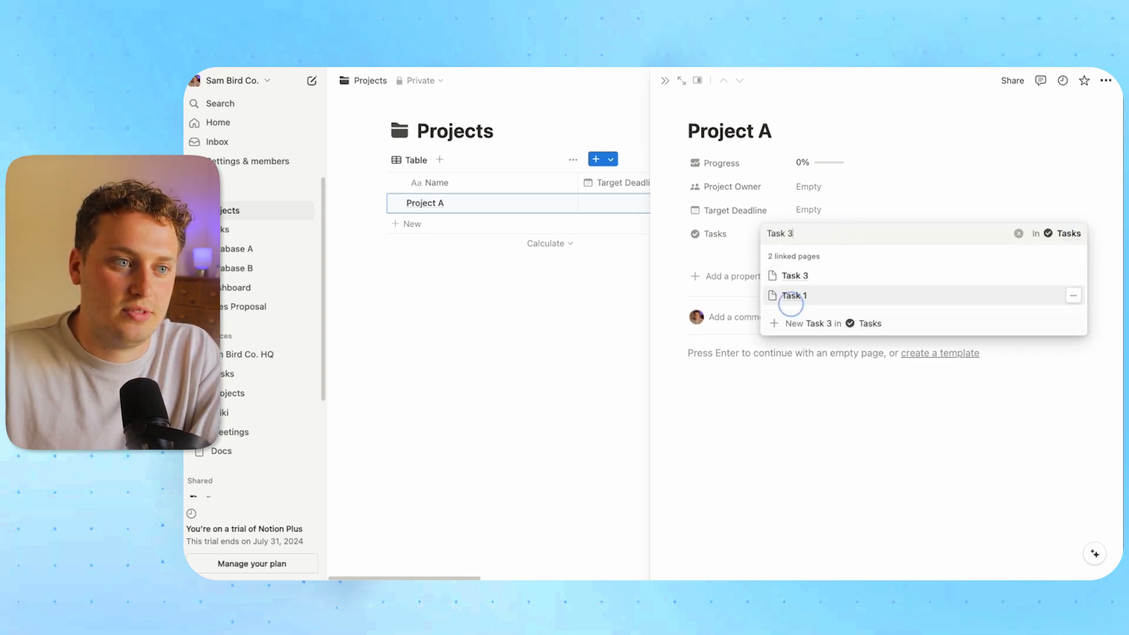
pyautogui.click(807, 230)
pyautogui.press('BackSpace')
pyautogui.write('2')
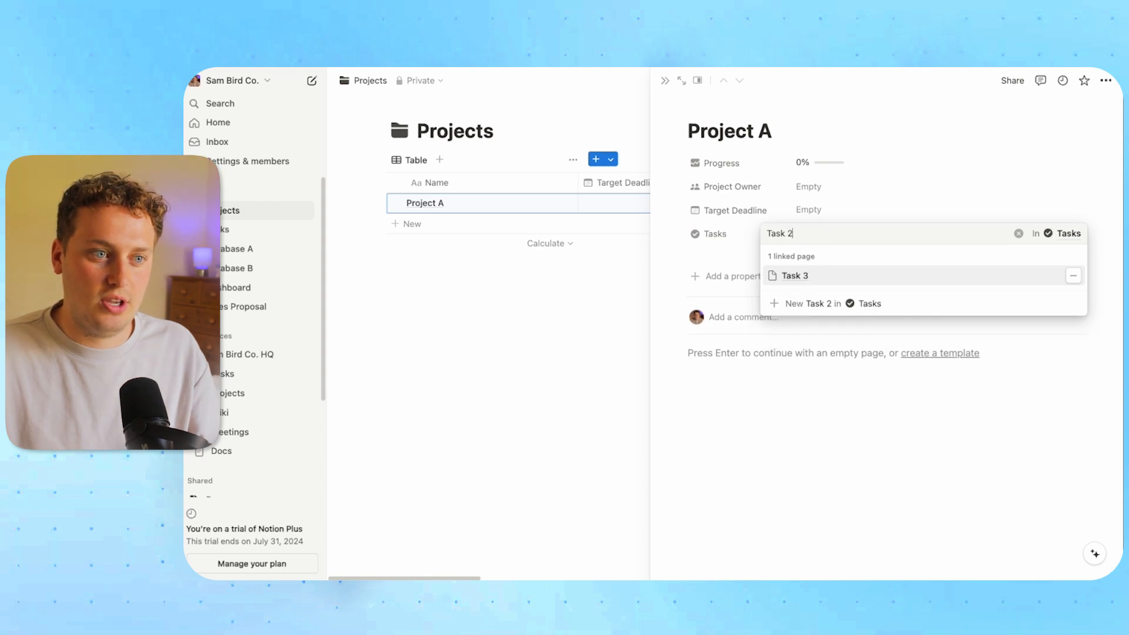
pyautogui.click(789, 323)
pyautogui.press('Escape')
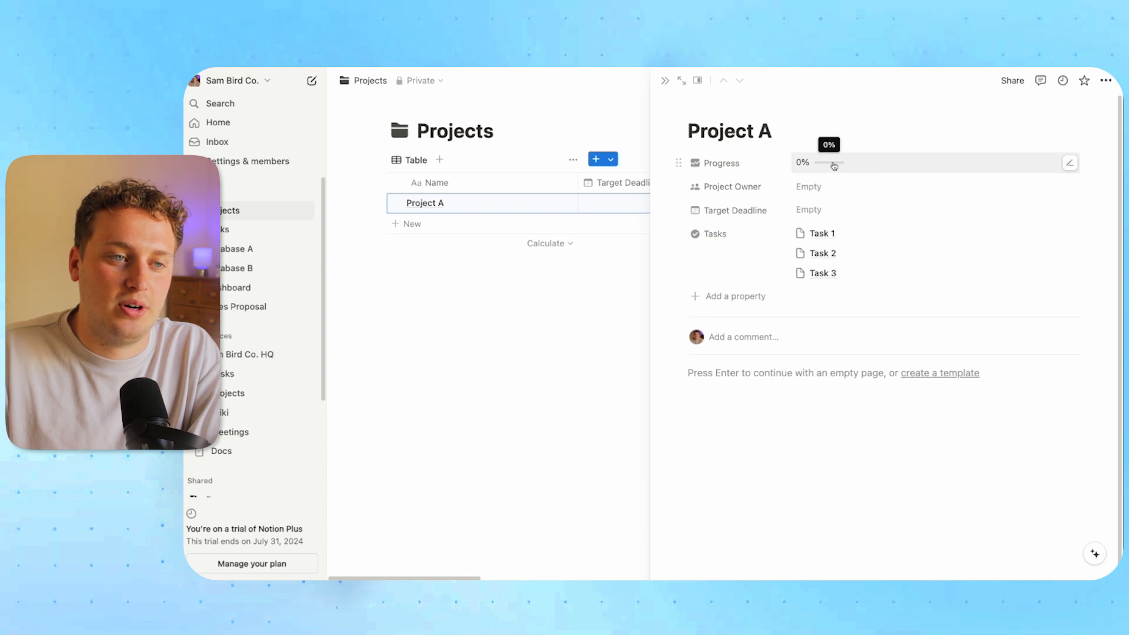
pyautogui.click(241, 229)
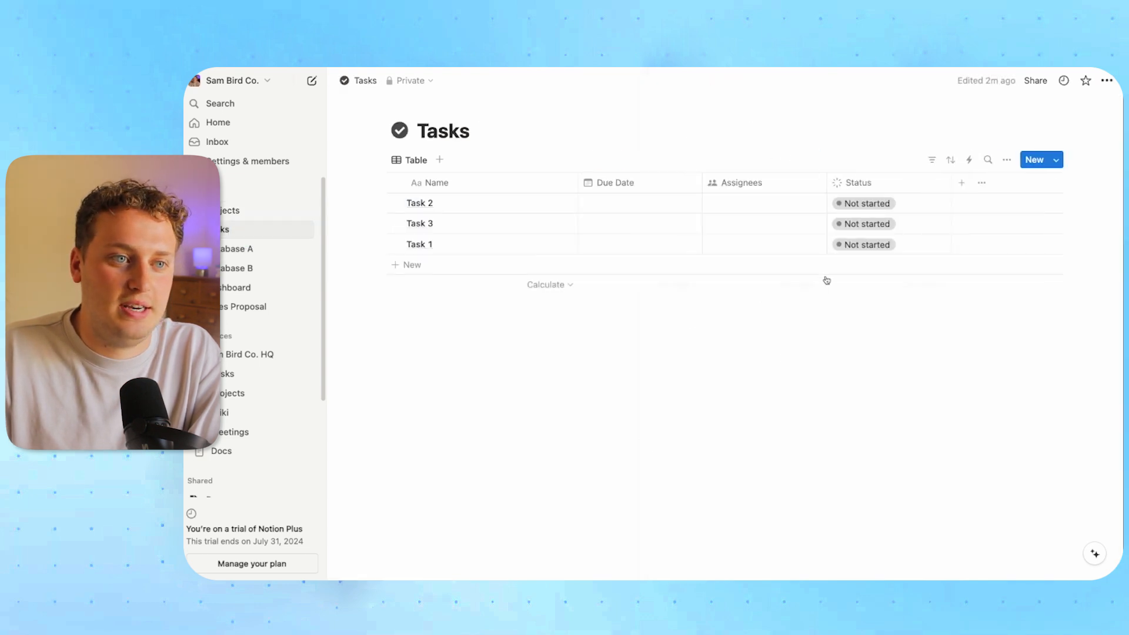
# Set Task 2 and Task 3 to Done, then open Project A showing 66.7% progress
pyautogui.click(864, 203)
pyautogui.click(855, 336)
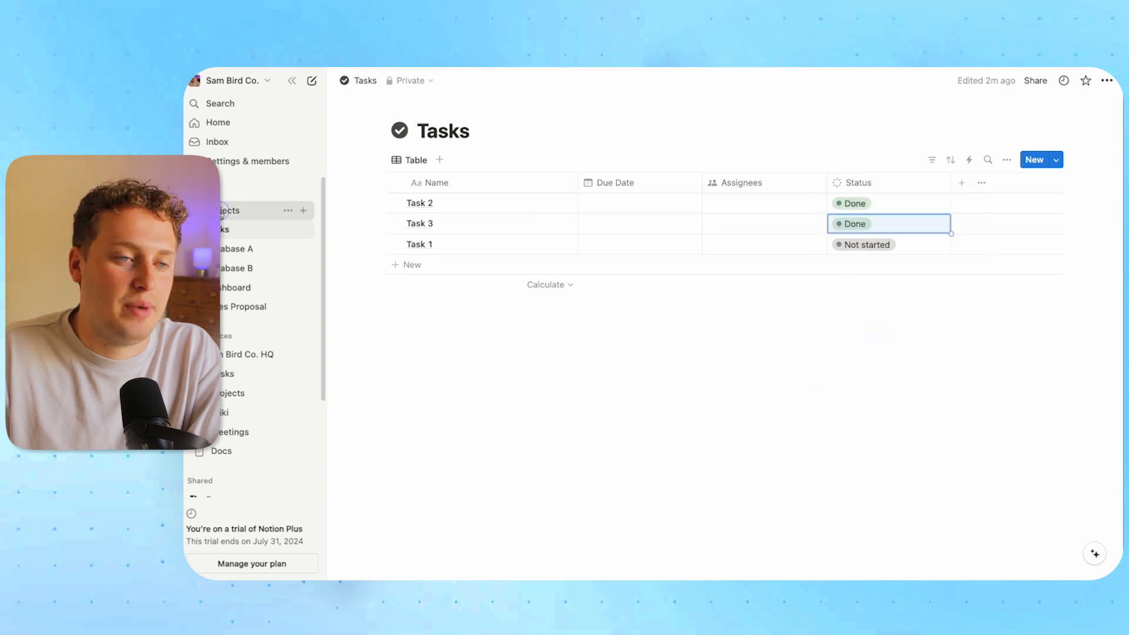
pyautogui.click(242, 211)
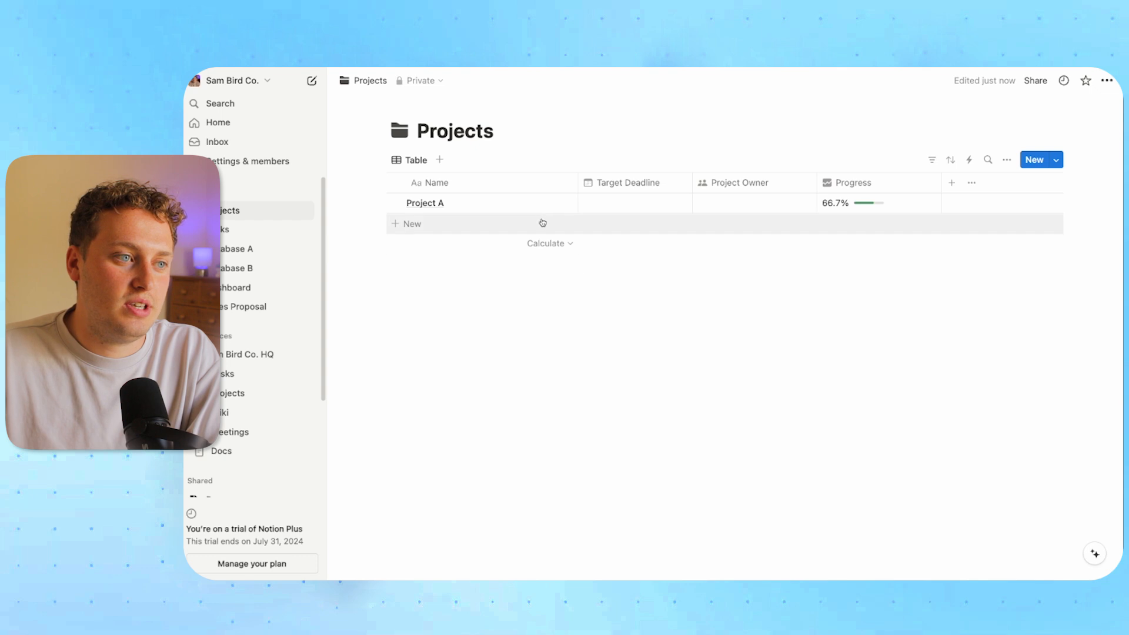
pyautogui.click(550, 203)
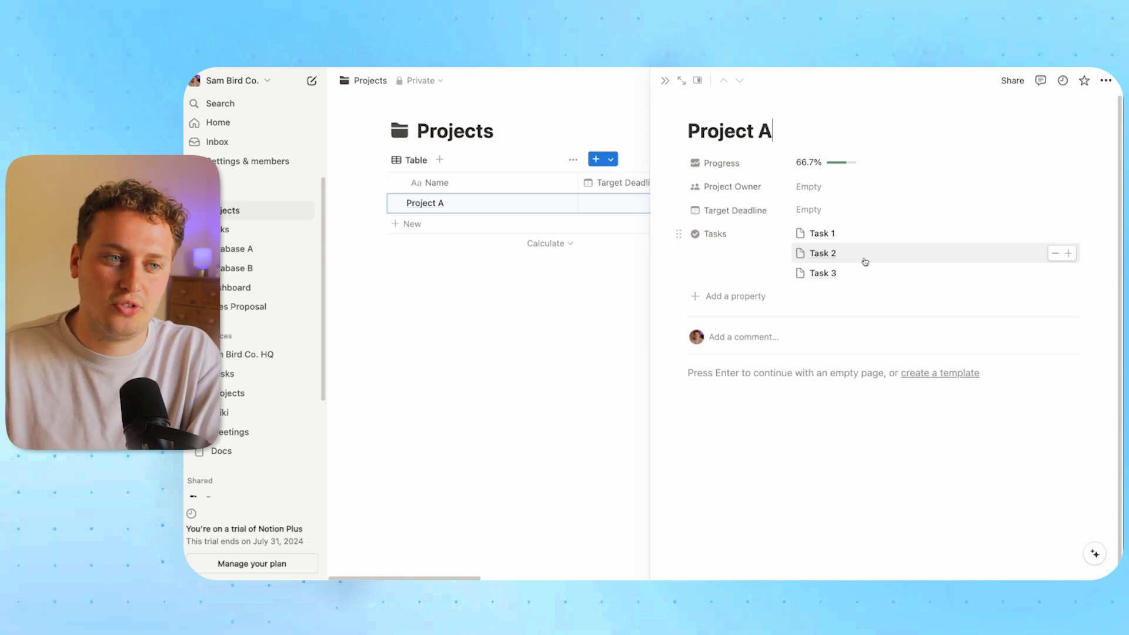
# Keep Project A's Tasks relation as a property but set its visibility to Always hide
pyautogui.click(725, 237)
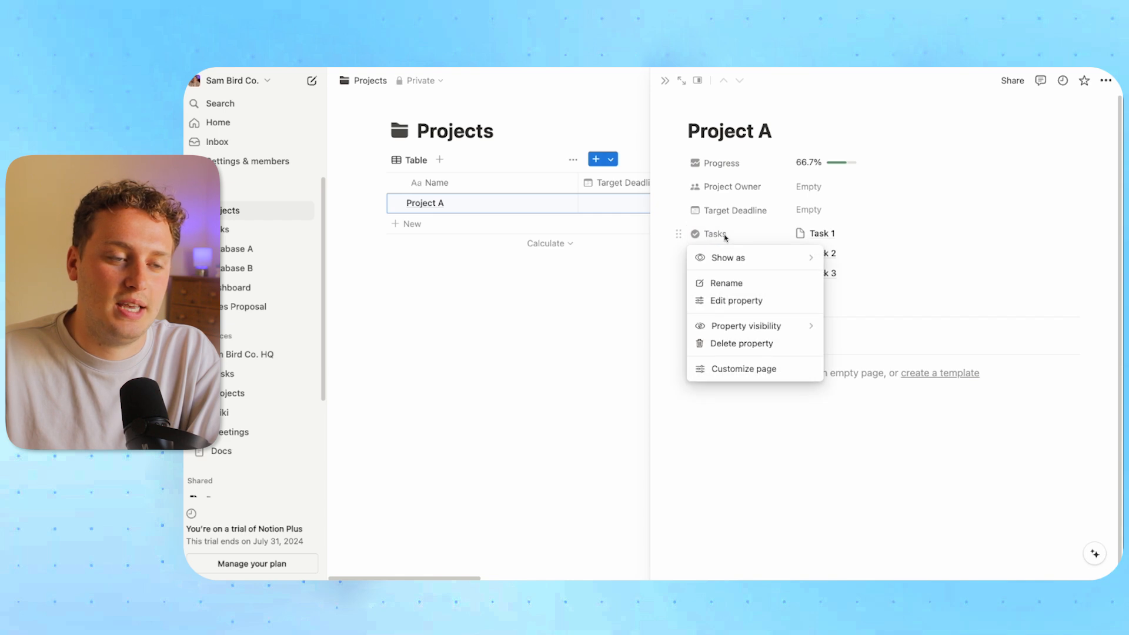
pyautogui.moveTo(747, 257)
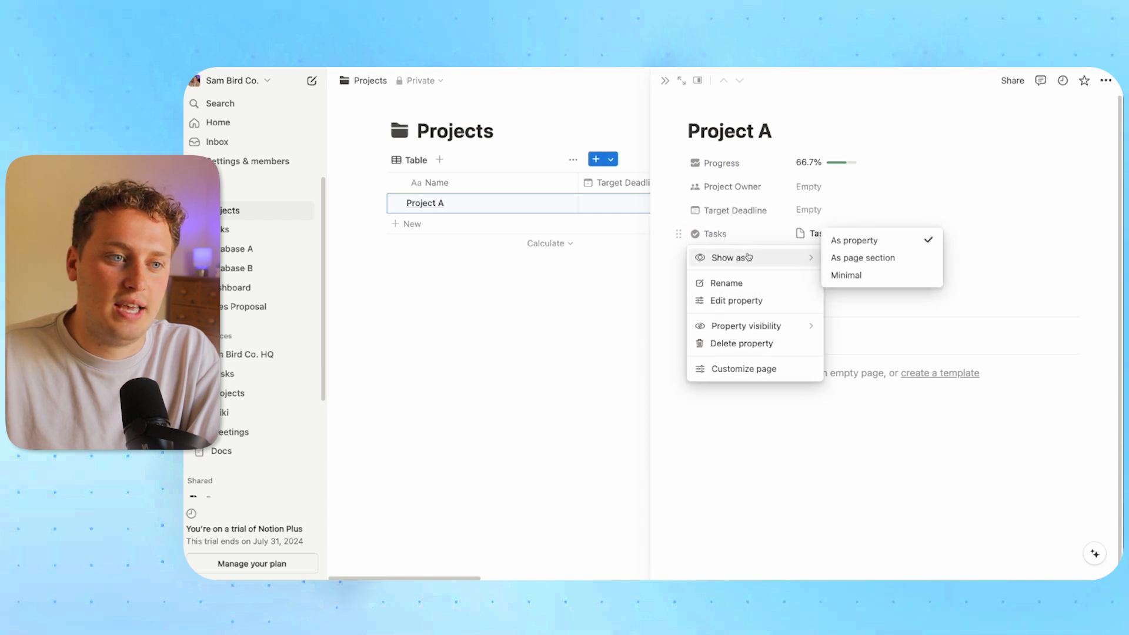
pyautogui.click(853, 260)
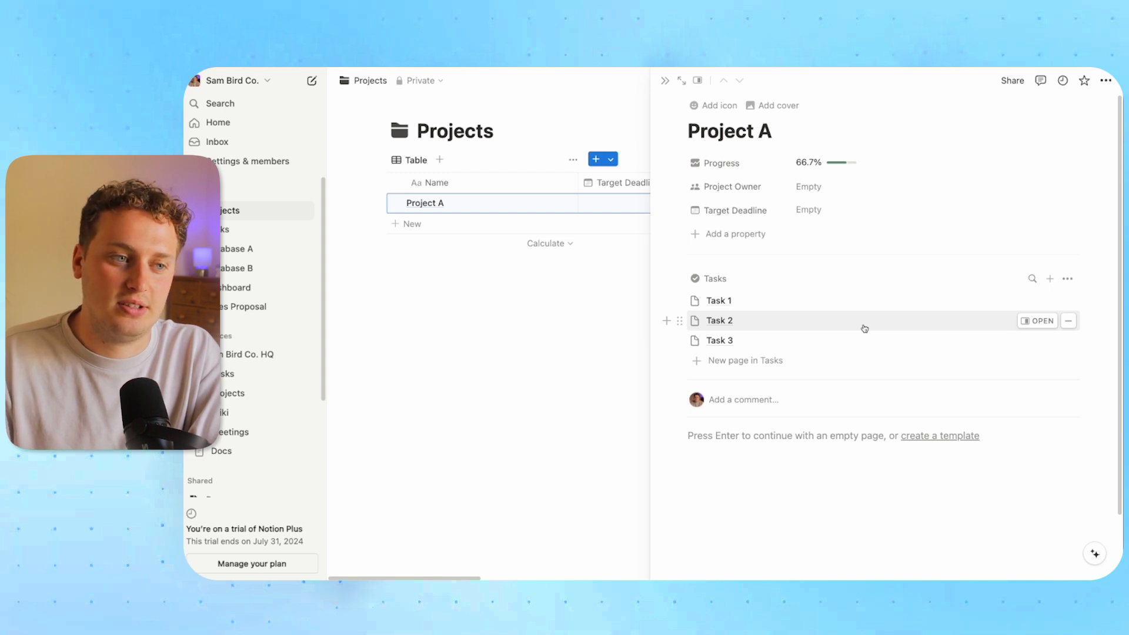
pyautogui.click(711, 281)
pyautogui.moveTo(757, 302)
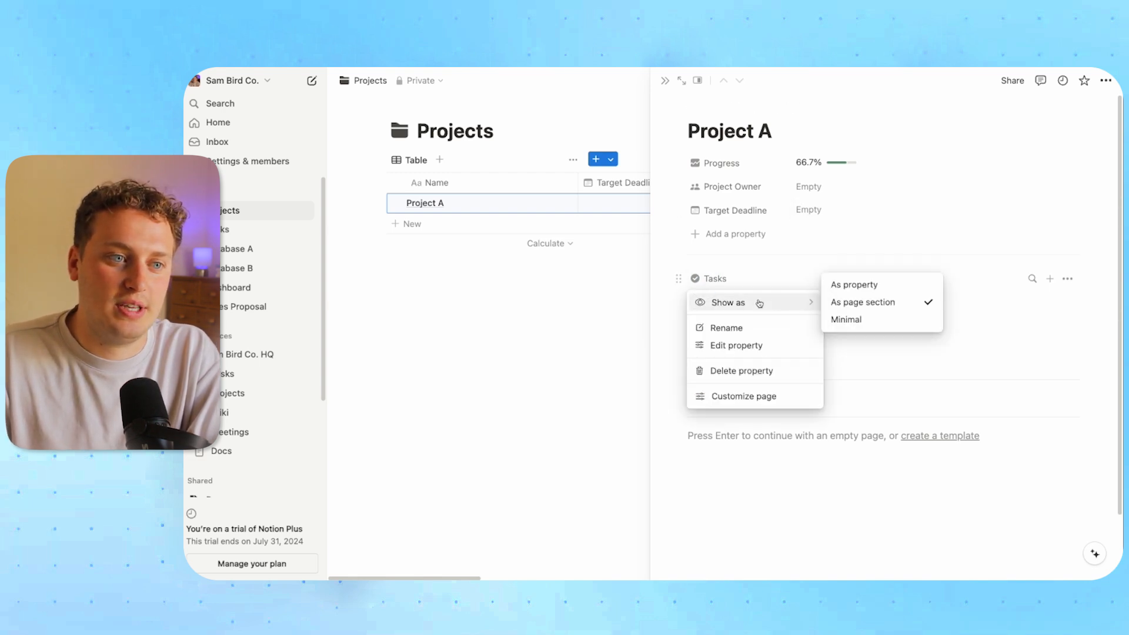
pyautogui.click(852, 286)
pyautogui.click(715, 234)
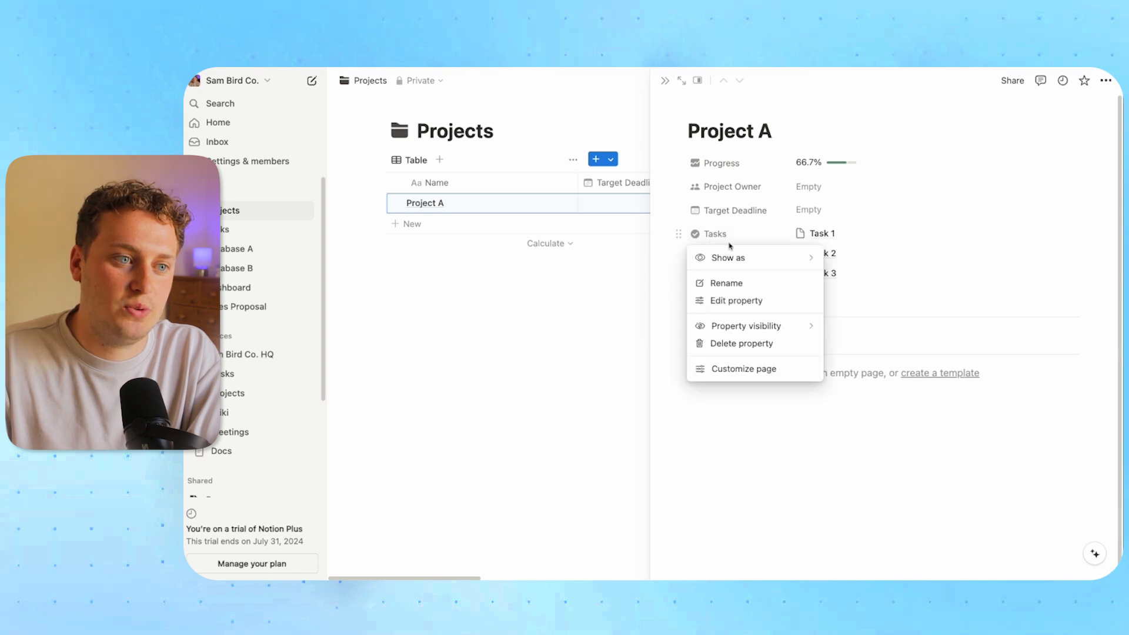
pyautogui.moveTo(760, 325)
pyautogui.click(853, 344)
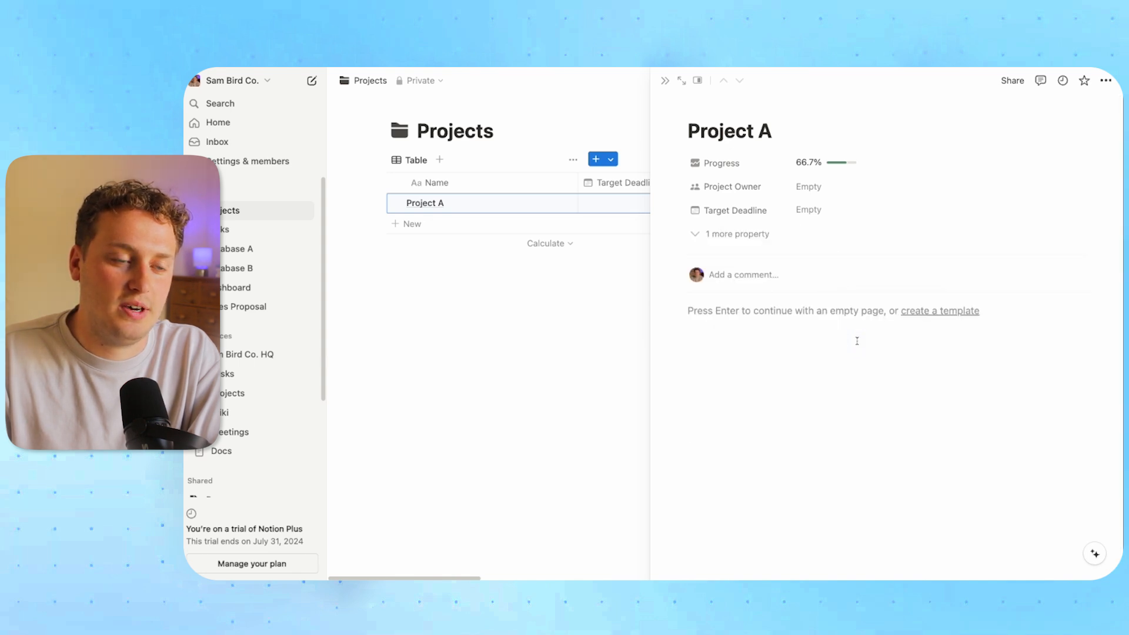
pyautogui.click(665, 81)
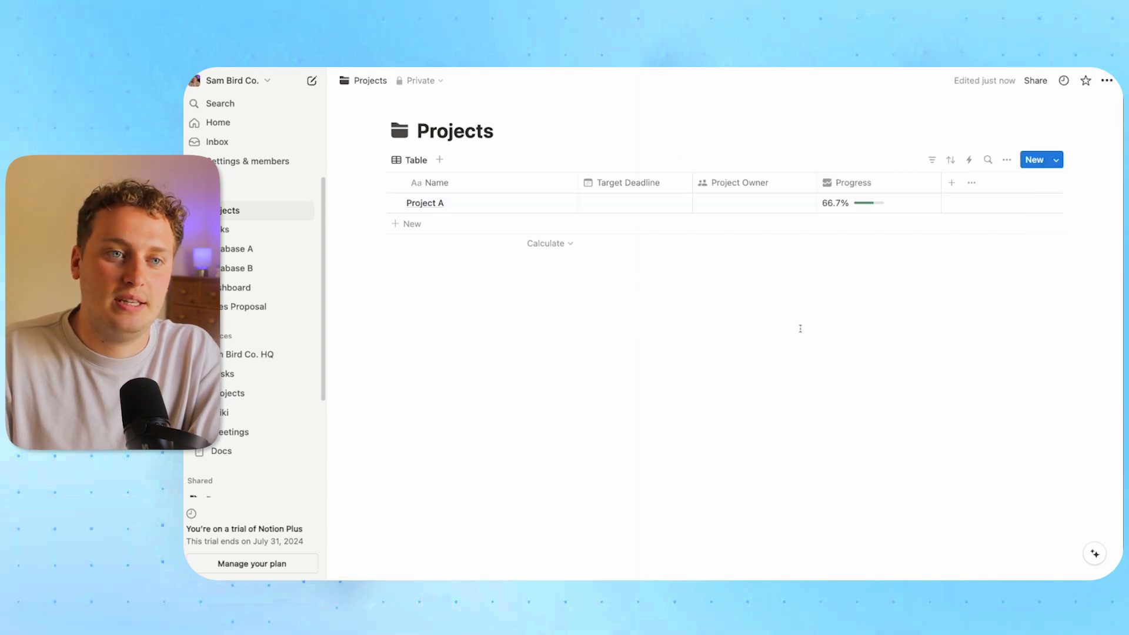
# Create a new Projects template named 'Project Template' with a folder icon
pyautogui.click(1057, 162)
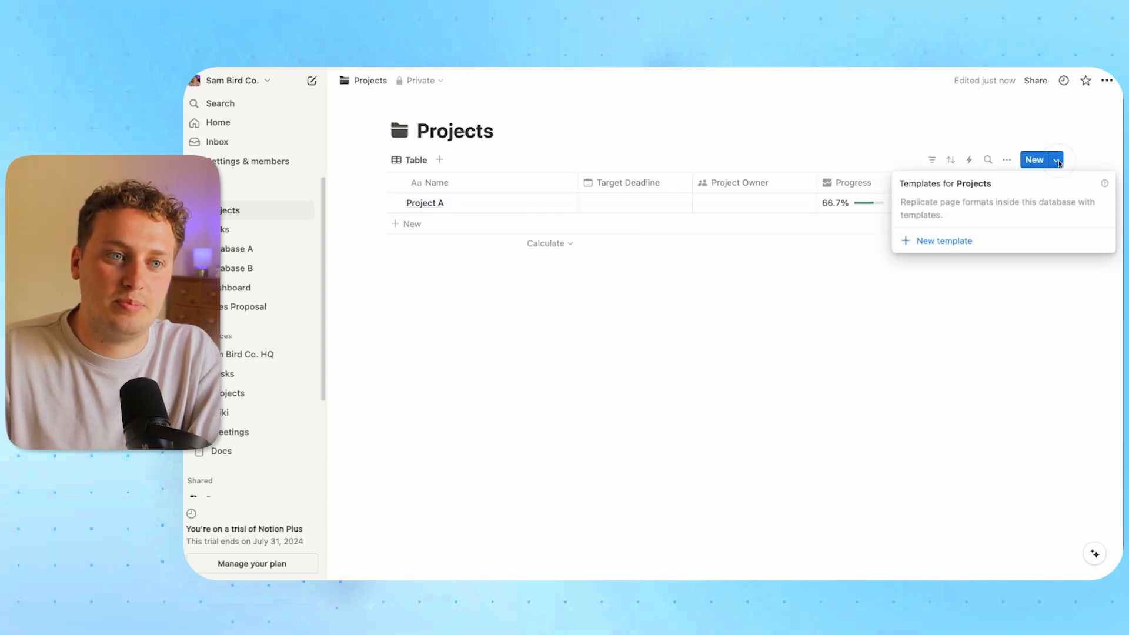
pyautogui.click(997, 238)
pyautogui.write('Pr')
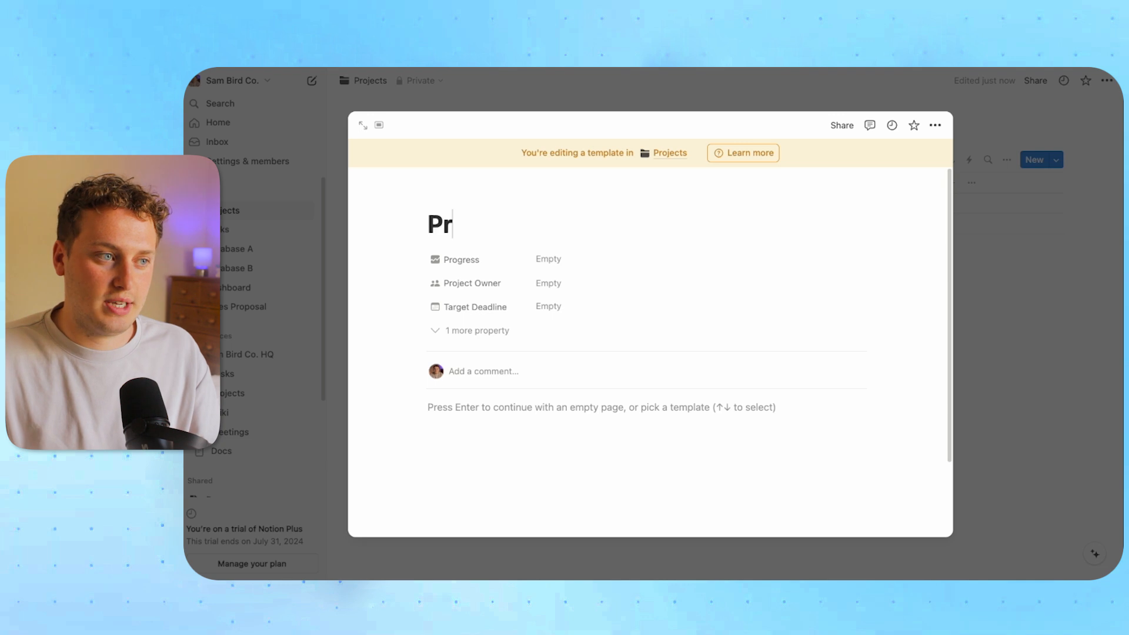
pyautogui.write('oject Template')
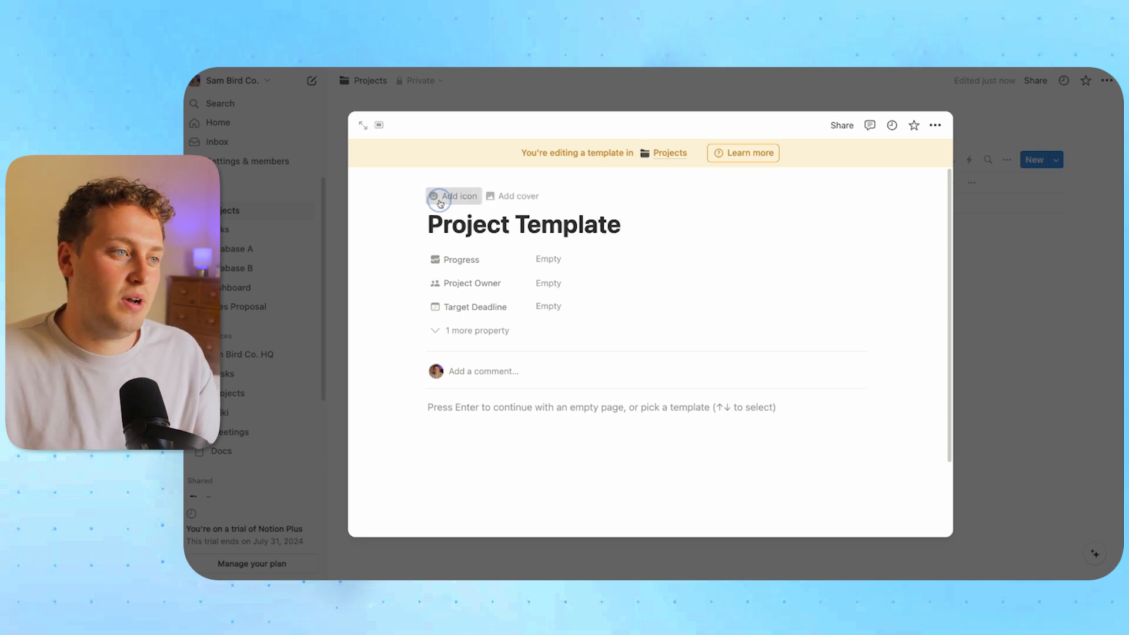
pyautogui.click(447, 194)
pyautogui.click(376, 293)
pyautogui.click(384, 369)
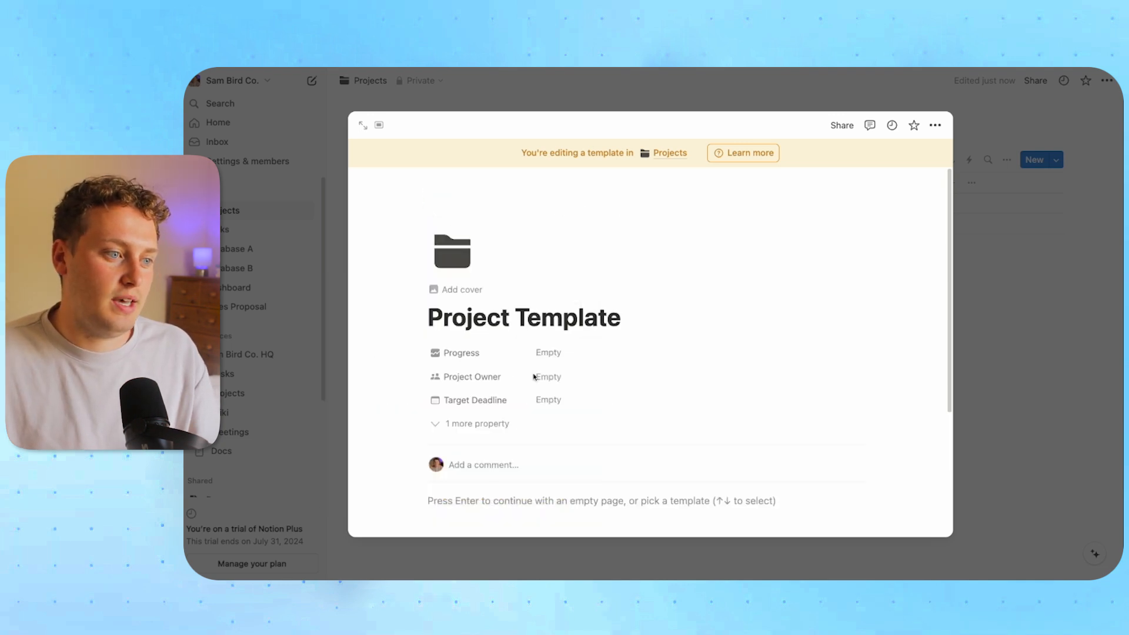
# Add a 'Tasks' Heading 3 followed by a linked table view of the Tasks database
pyautogui.click(474, 500)
pyautogui.scroll(-3, 614, 353)
pyautogui.write('/h3')
pyautogui.press('Return')
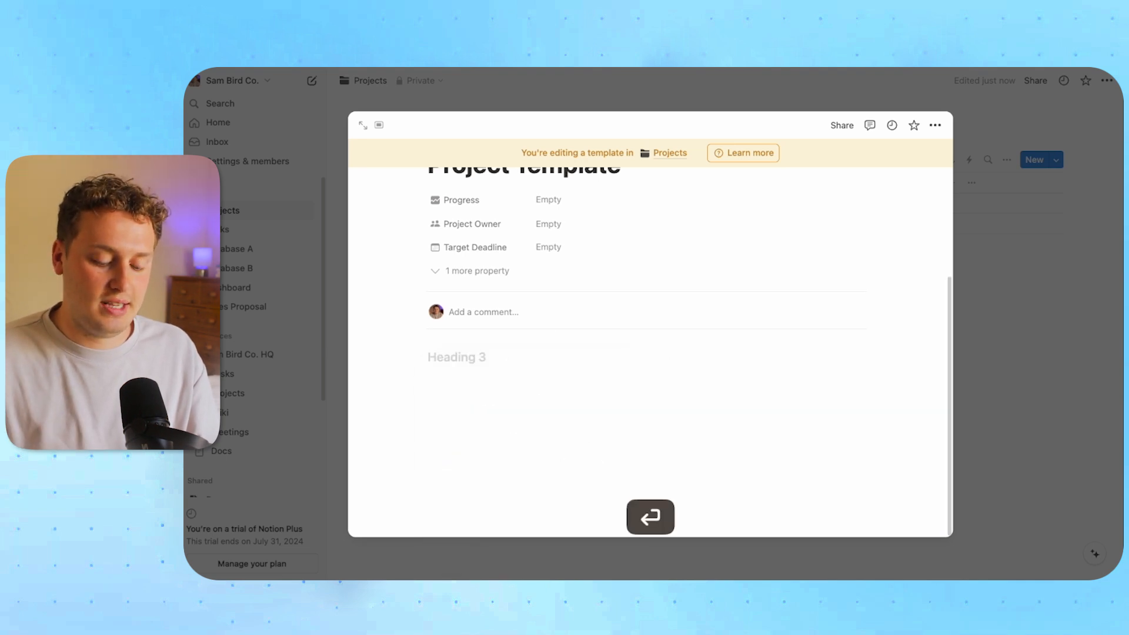
pyautogui.write('Tasks')
pyautogui.press('Return')
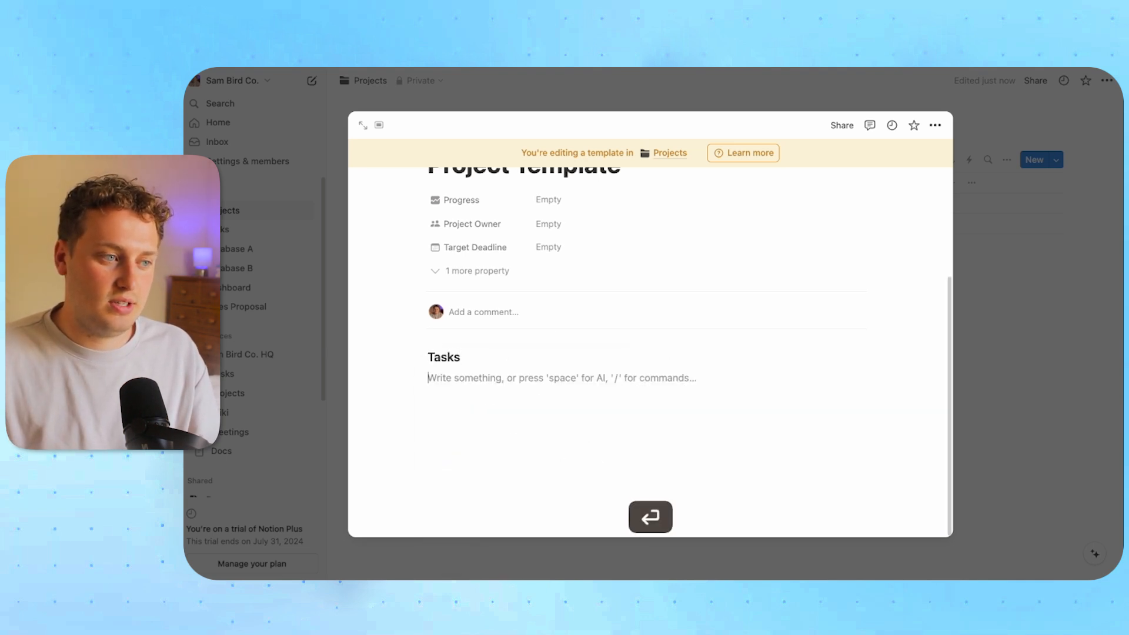
pyautogui.write('/linked')
pyautogui.press('Return')
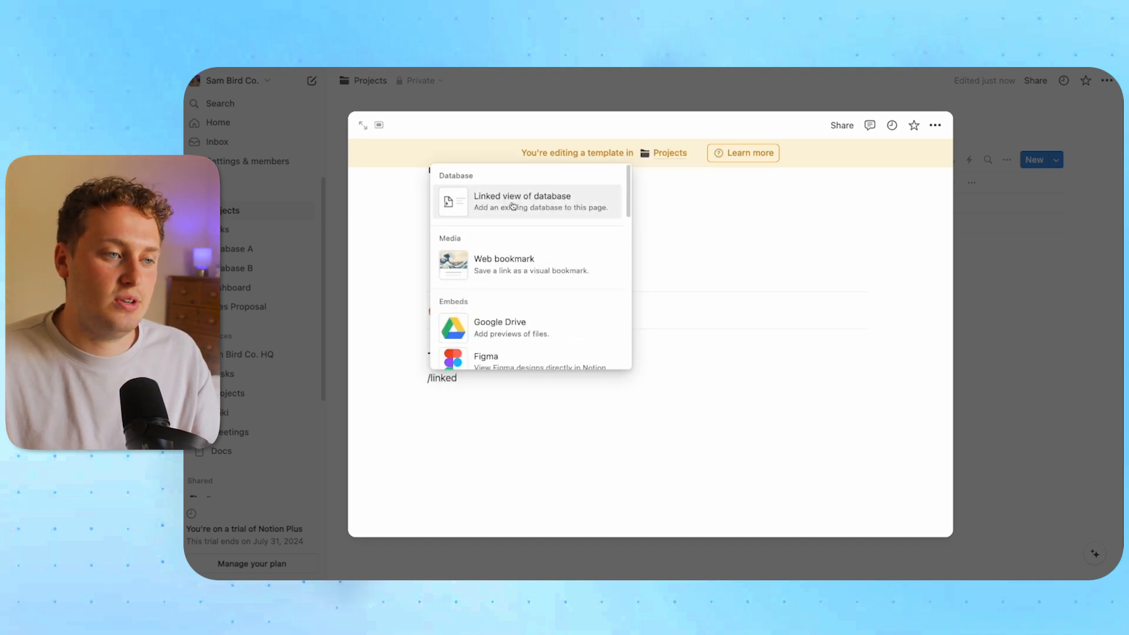
pyautogui.click(924, 270)
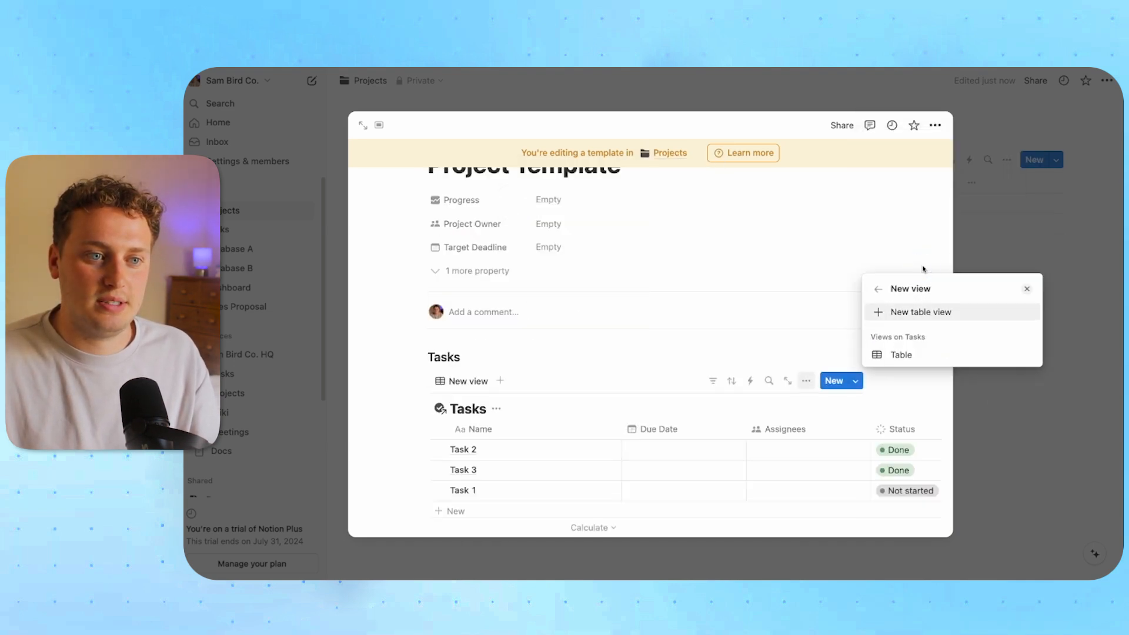
pyautogui.click(923, 310)
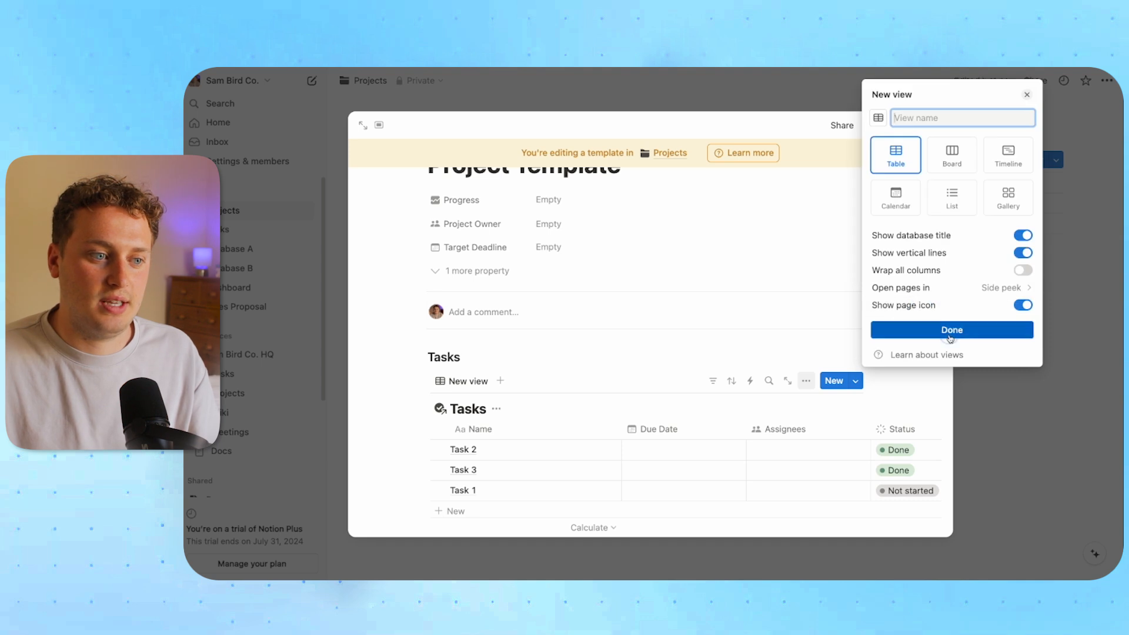
pyautogui.click(624, 360)
pyautogui.scroll(-2, 624, 361)
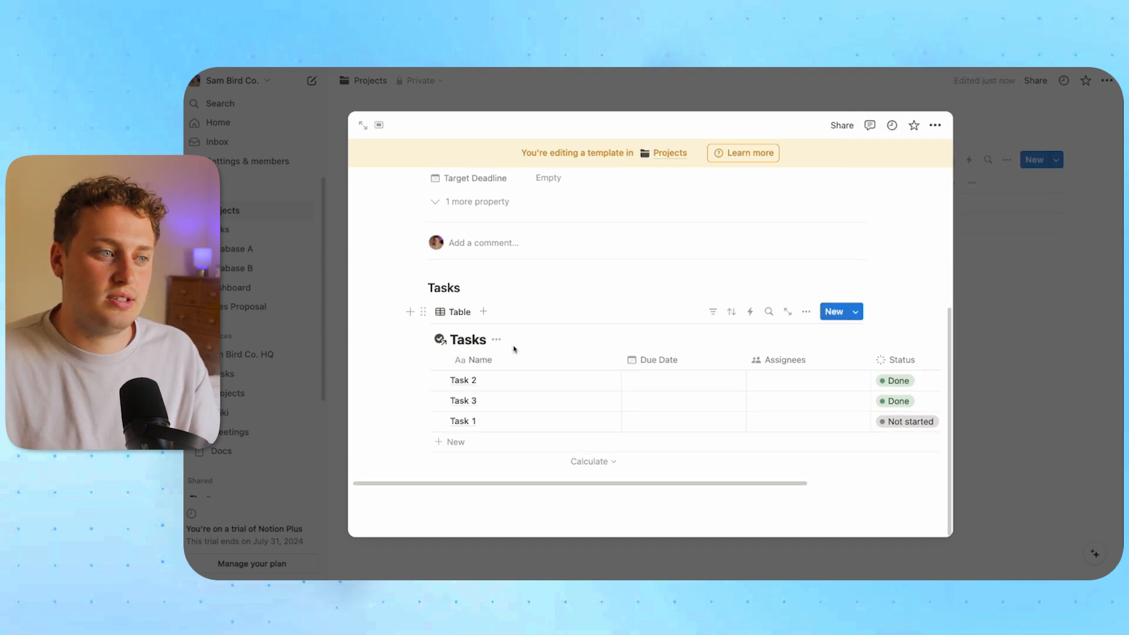
# Hide the view title, filter tasks to Projects containing Project Template, and narrow the Assignees and Status columns
pyautogui.click(497, 340)
pyautogui.click(499, 403)
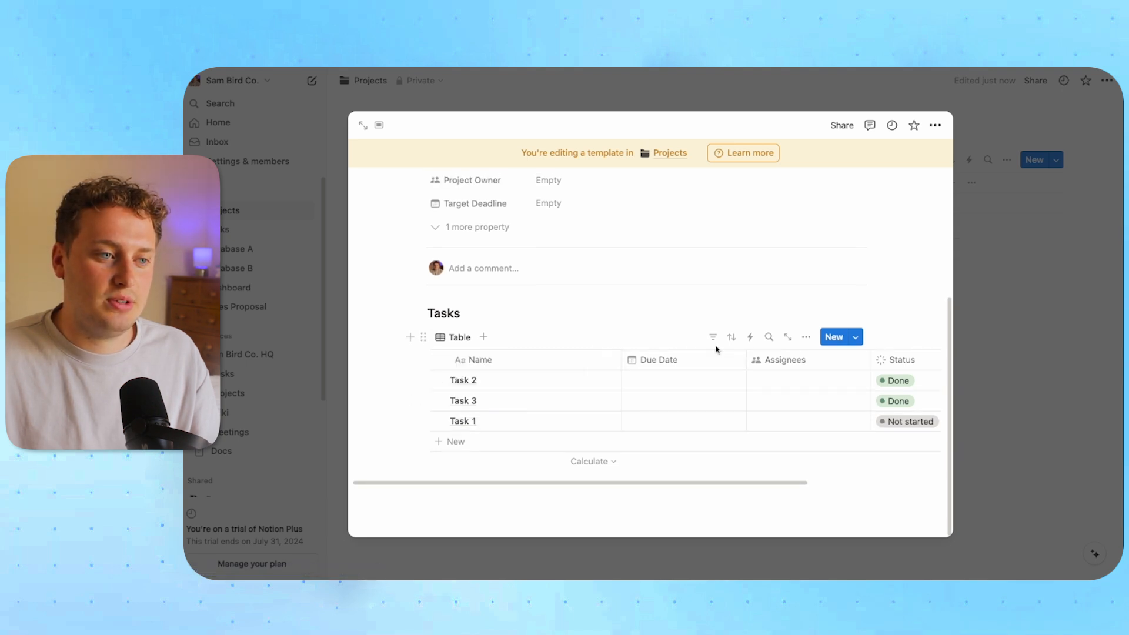
pyautogui.click(633, 363)
pyautogui.click(566, 338)
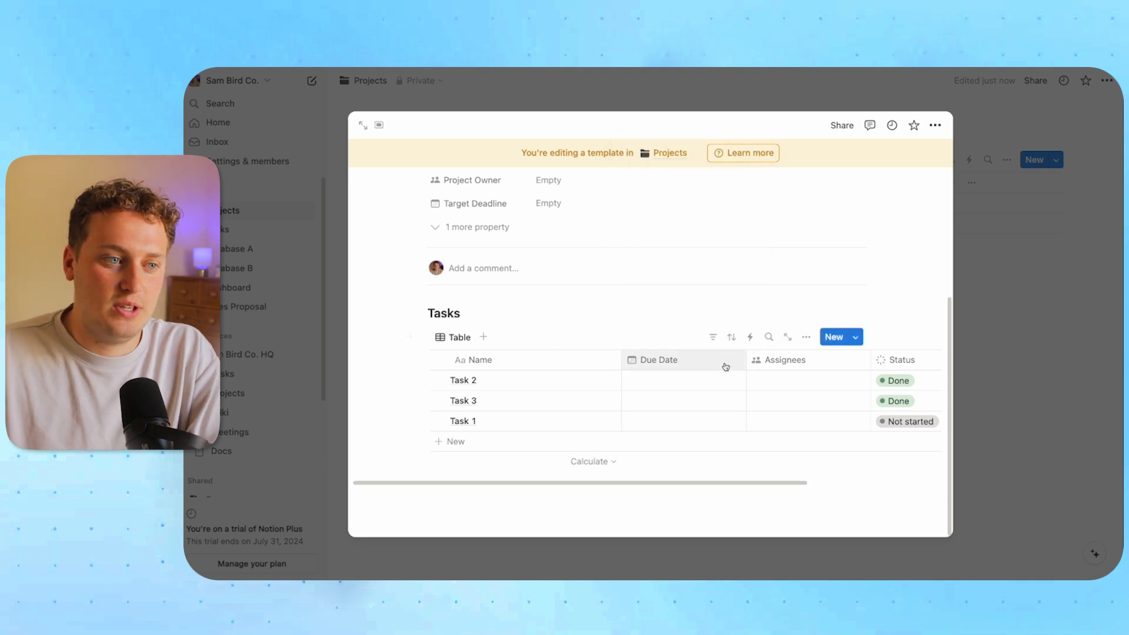
pyautogui.click(712, 339)
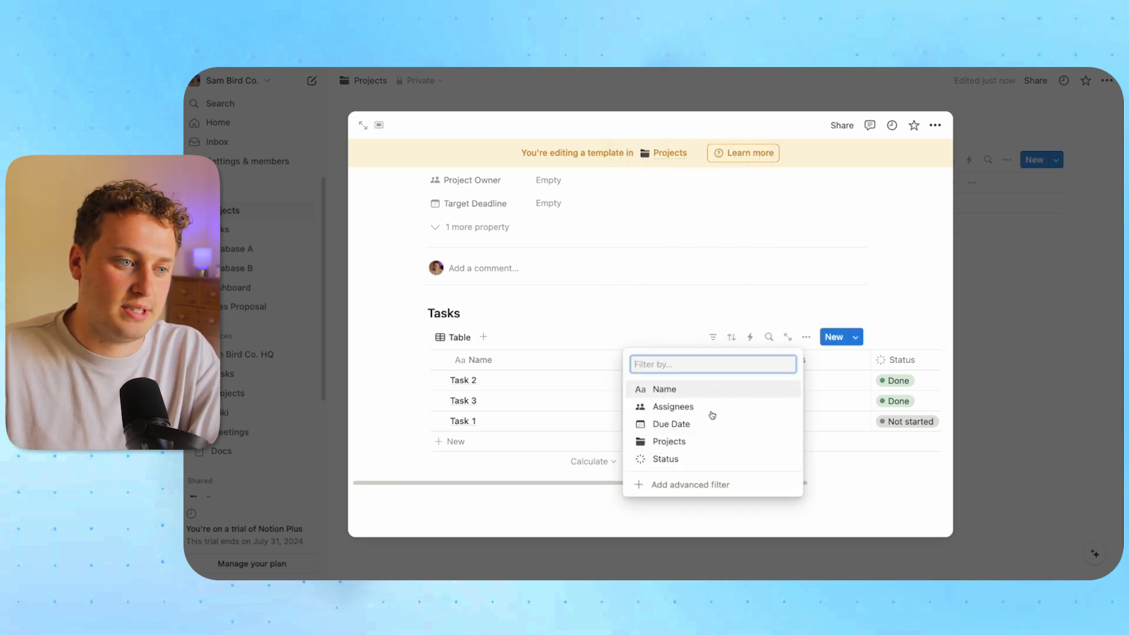
pyautogui.click(677, 448)
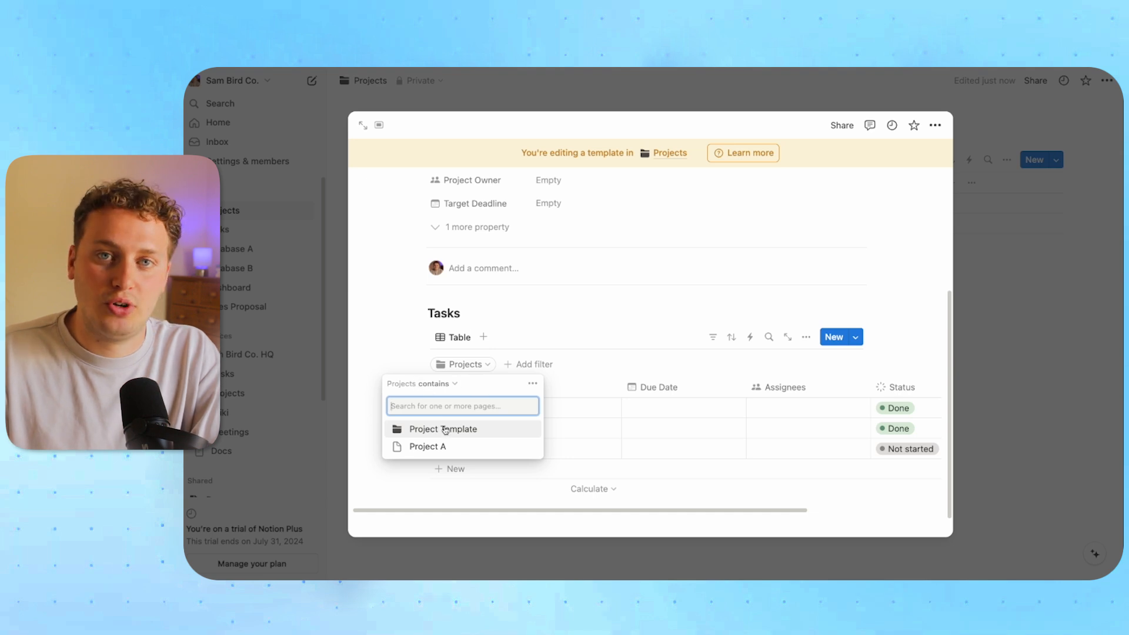
pyautogui.click(443, 431)
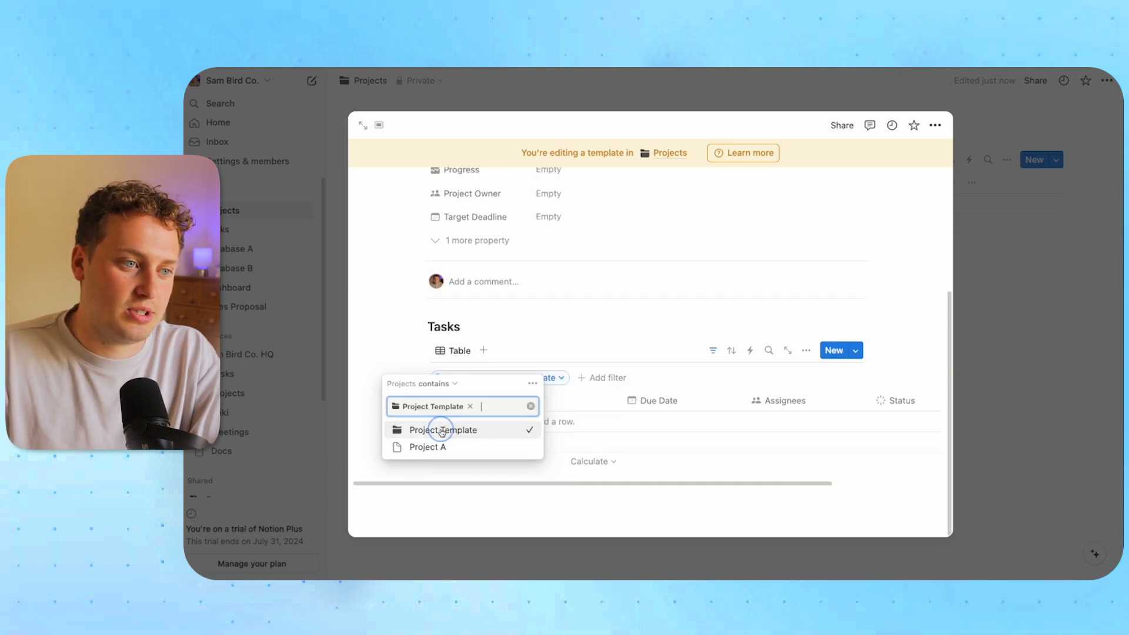
pyautogui.click(655, 346)
pyautogui.click(713, 351)
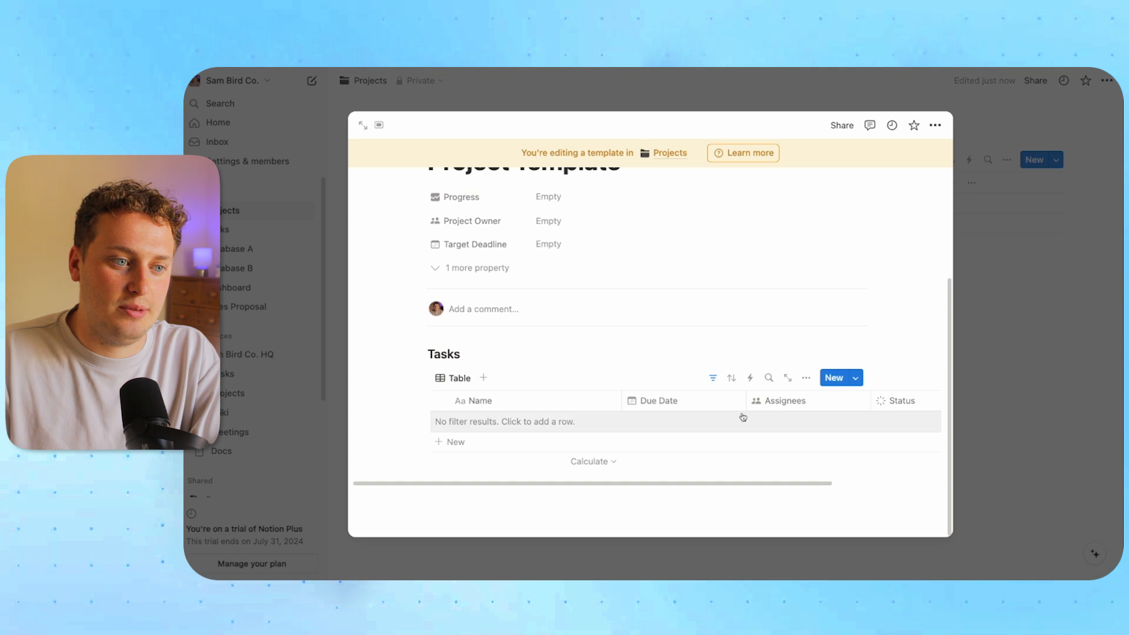
pyautogui.moveTo(836, 400); pyautogui.dragTo(810, 400)
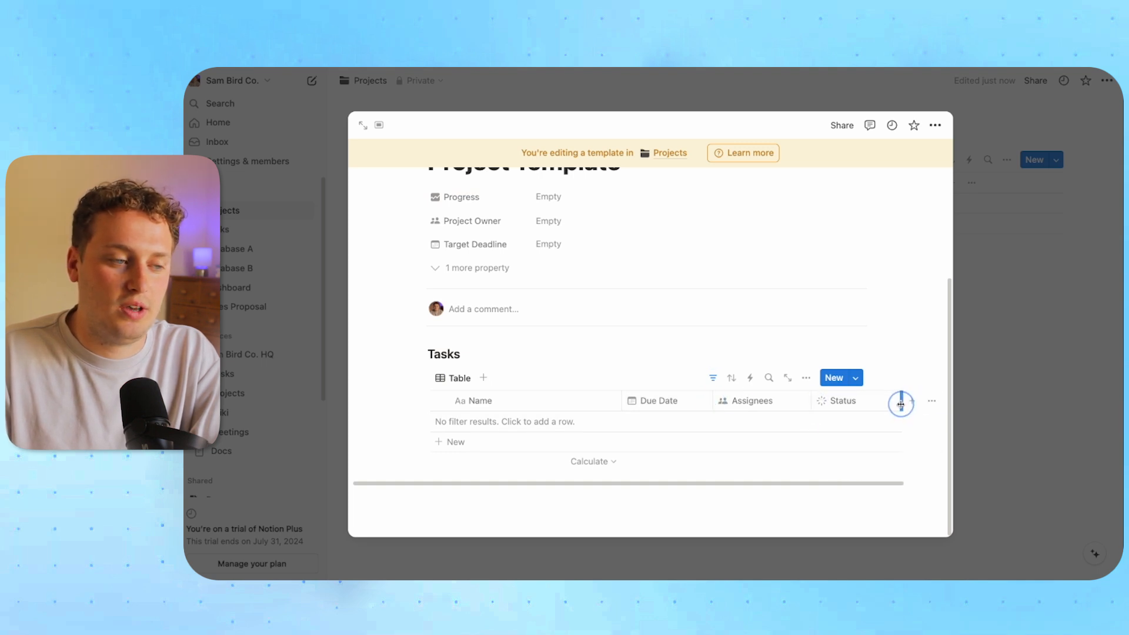
pyautogui.moveTo(902, 404); pyautogui.dragTo(897, 404)
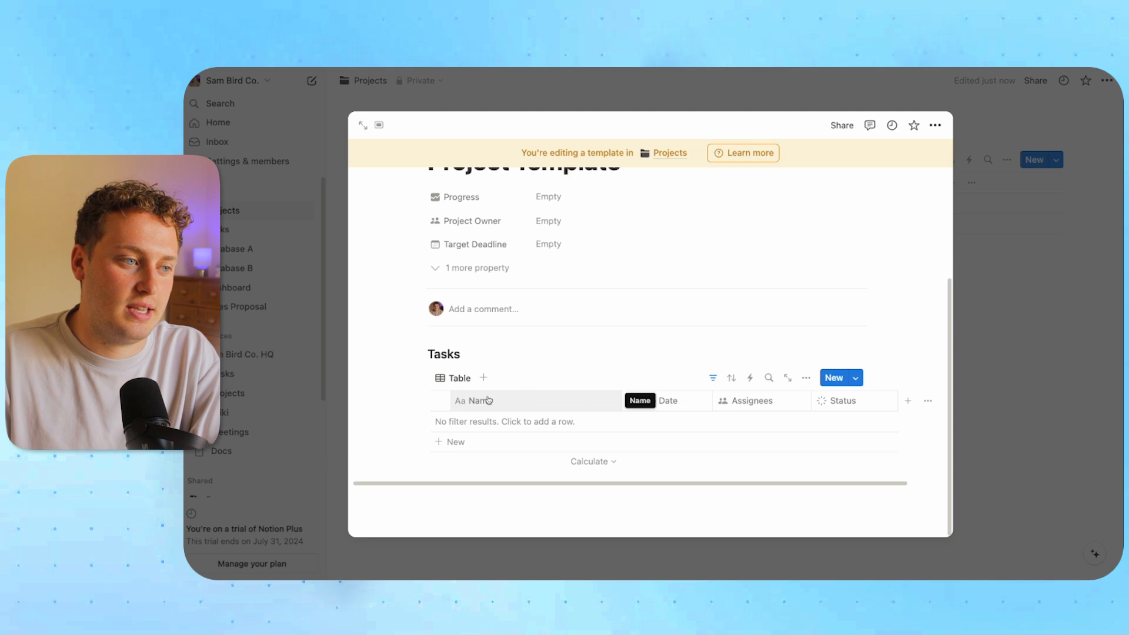
# Turn the filter into an advanced filter with a second rule Status is not Done
pyautogui.click(712, 378)
pyautogui.click(563, 379)
pyautogui.click(571, 399)
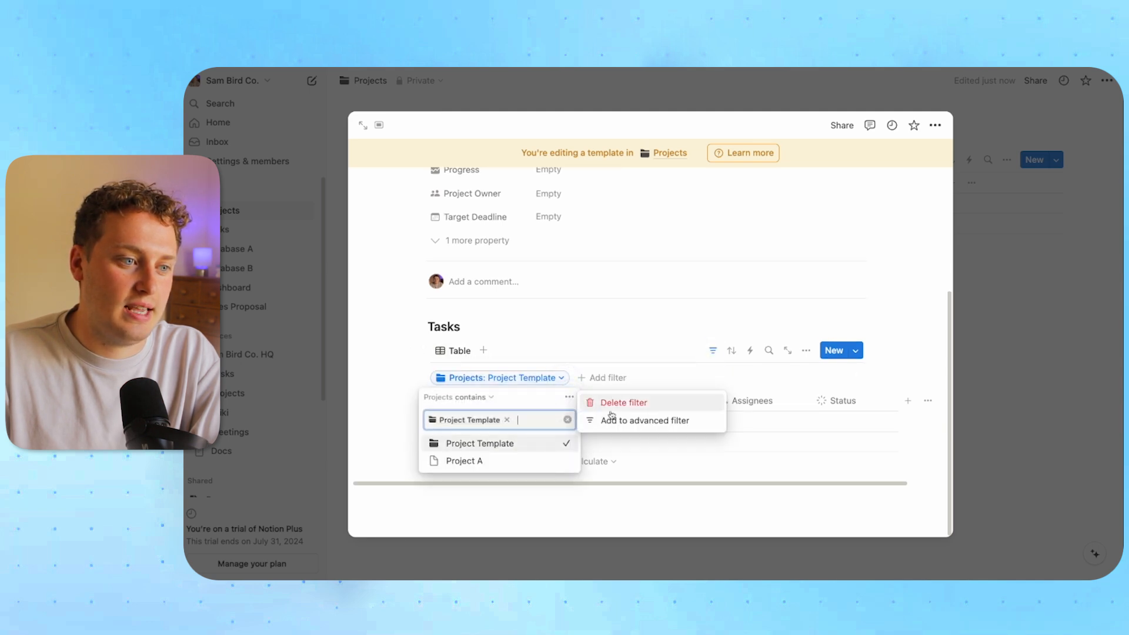
pyautogui.click(605, 420)
pyautogui.click(392, 439)
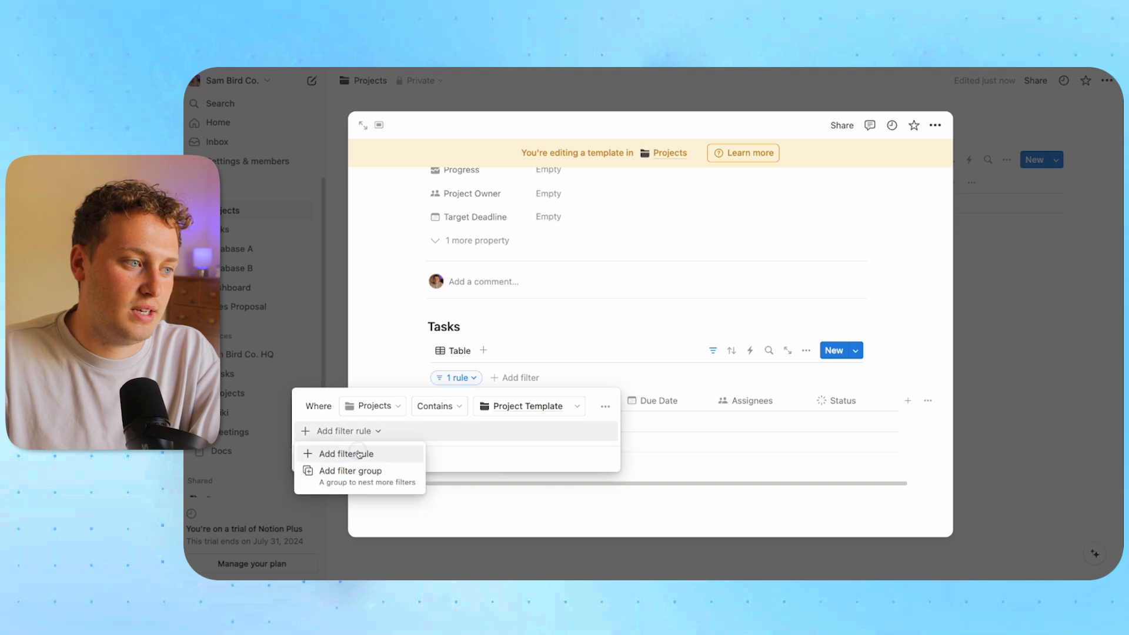
pyautogui.click(332, 454)
pyautogui.click(374, 431)
pyautogui.click(352, 523)
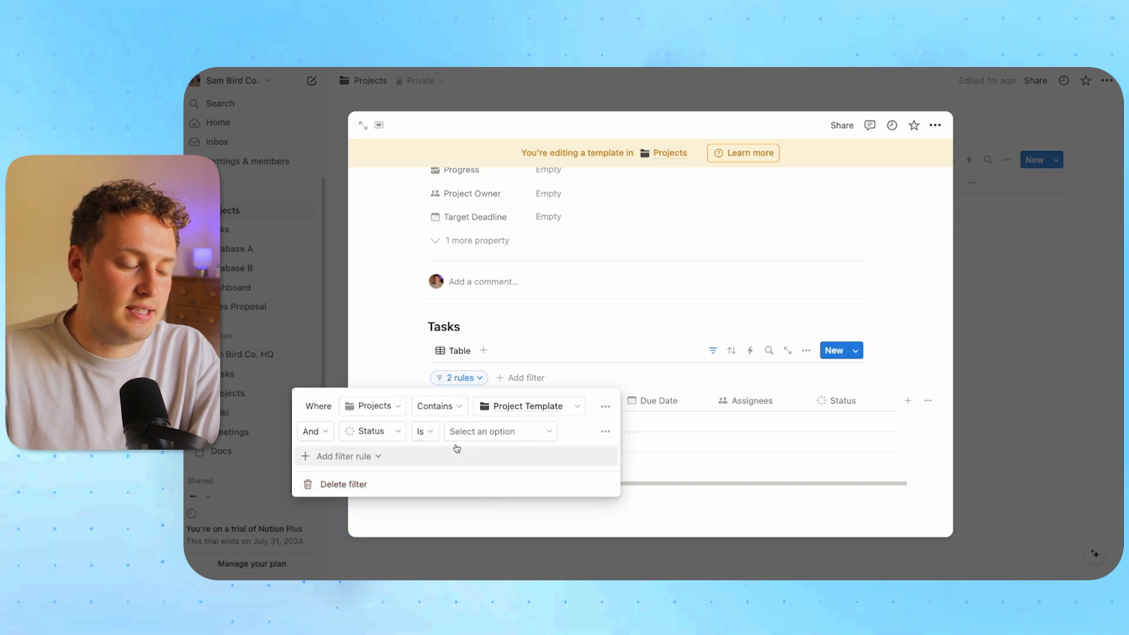
pyautogui.click(426, 431)
pyautogui.click(412, 473)
pyautogui.click(494, 440)
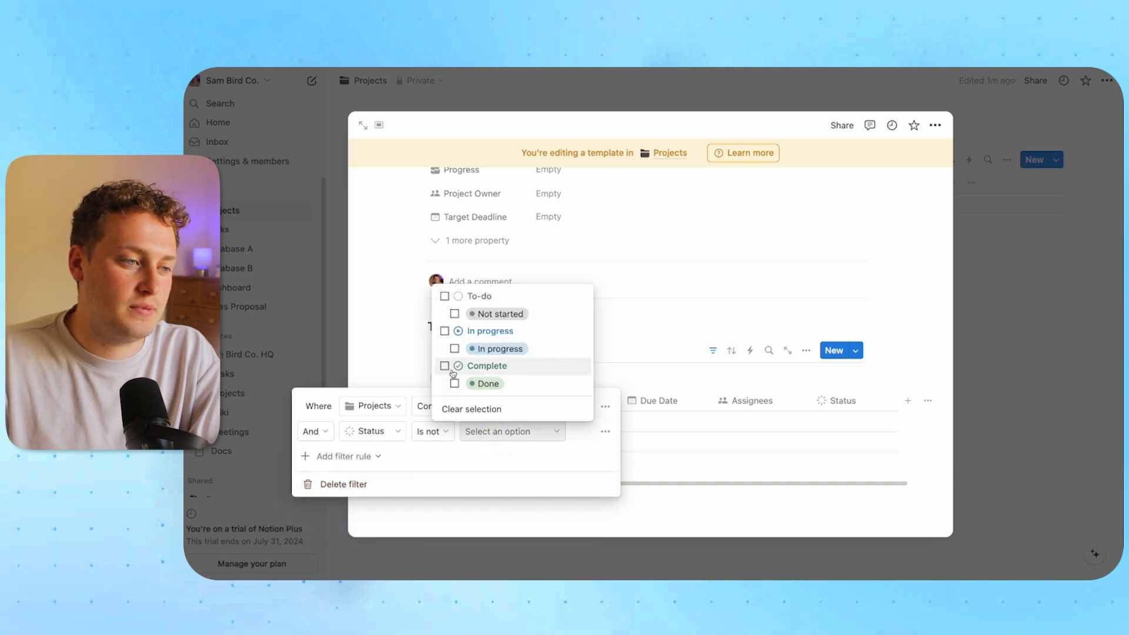
pyautogui.click(446, 367)
pyautogui.click(710, 350)
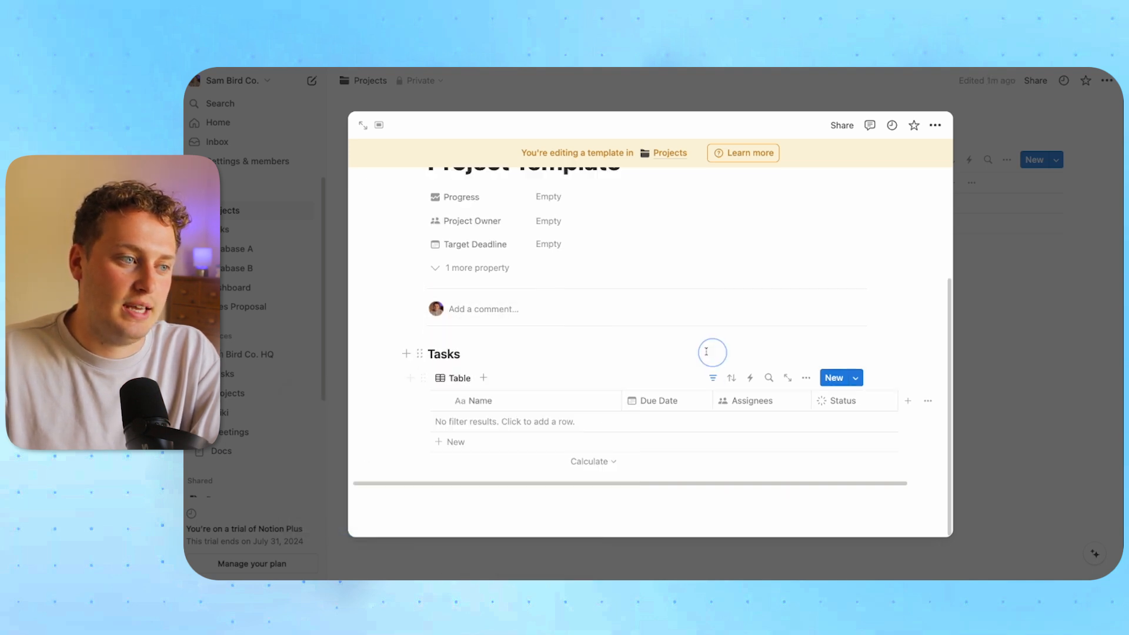
pyautogui.click(1018, 323)
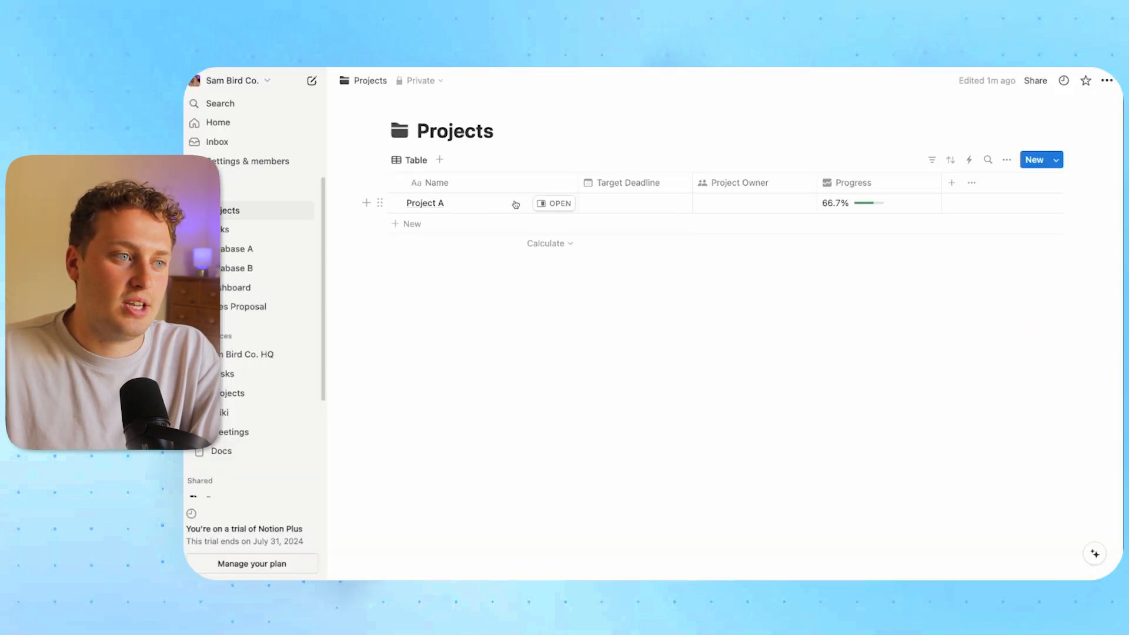
# Apply Project Template to Project A, open it full page, and view its two filter rules
pyautogui.click(549, 204)
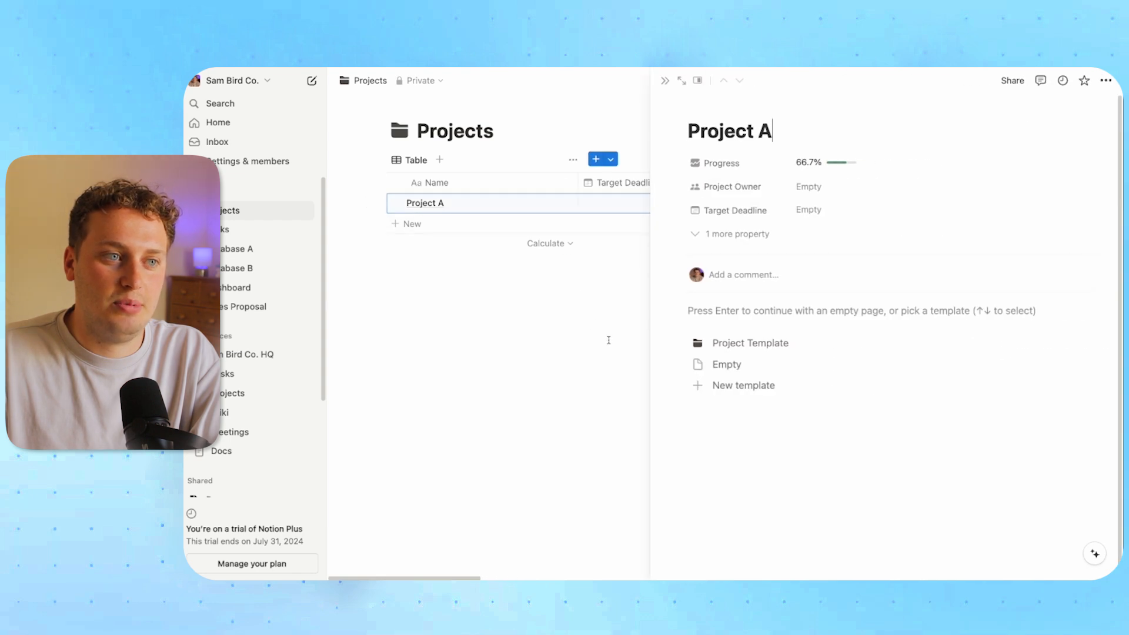
pyautogui.click(757, 349)
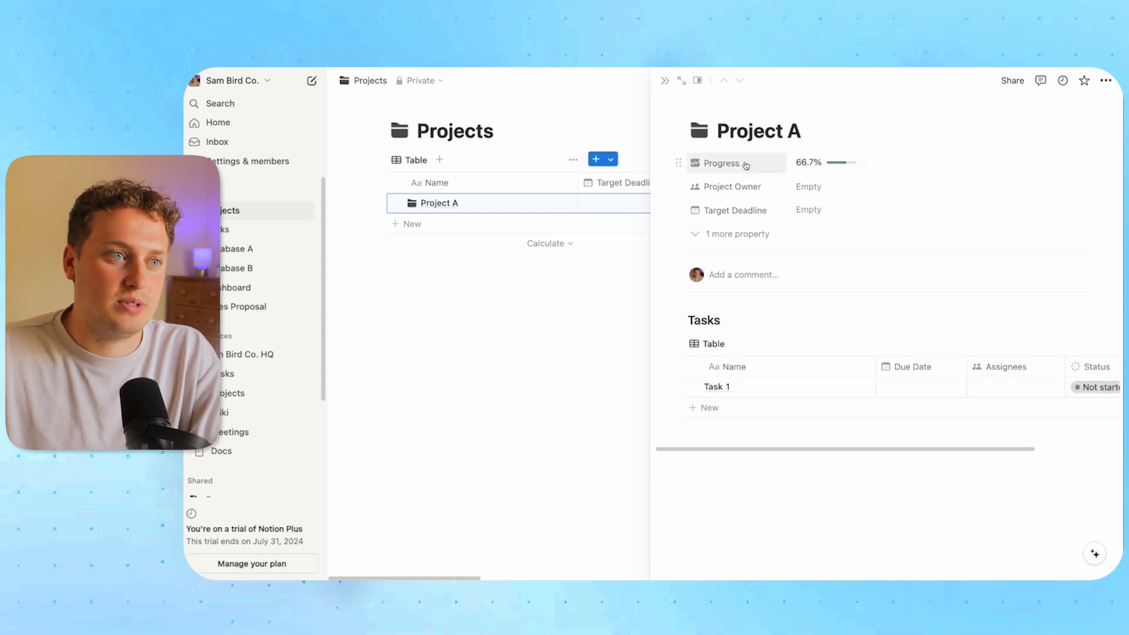
pyautogui.click(682, 80)
pyautogui.scroll(-3, 554, 302)
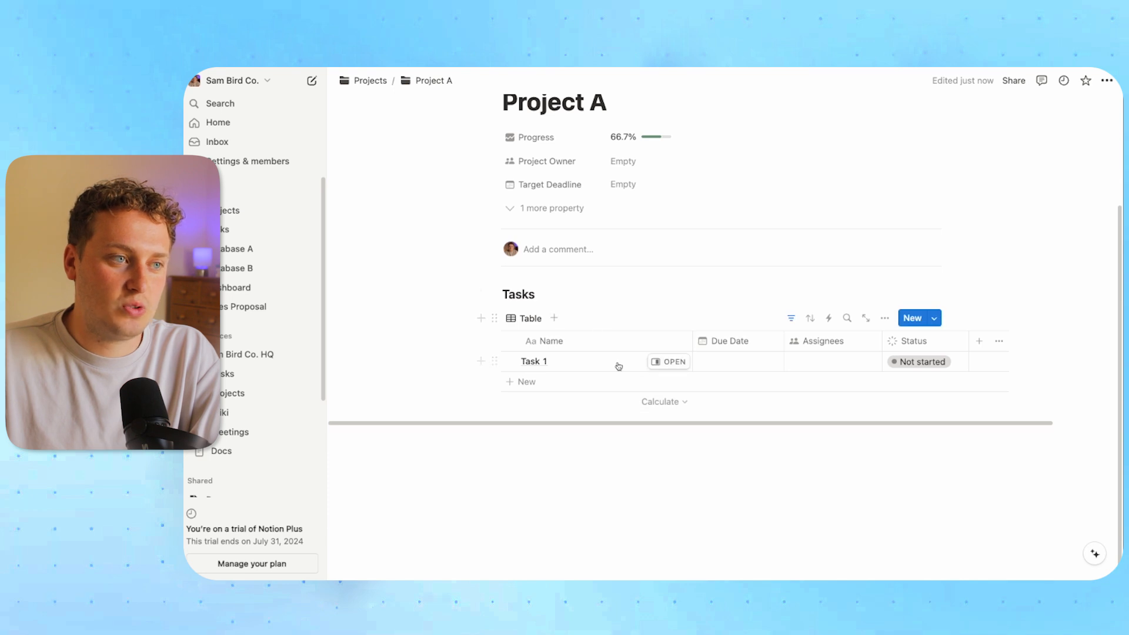
pyautogui.click(568, 208)
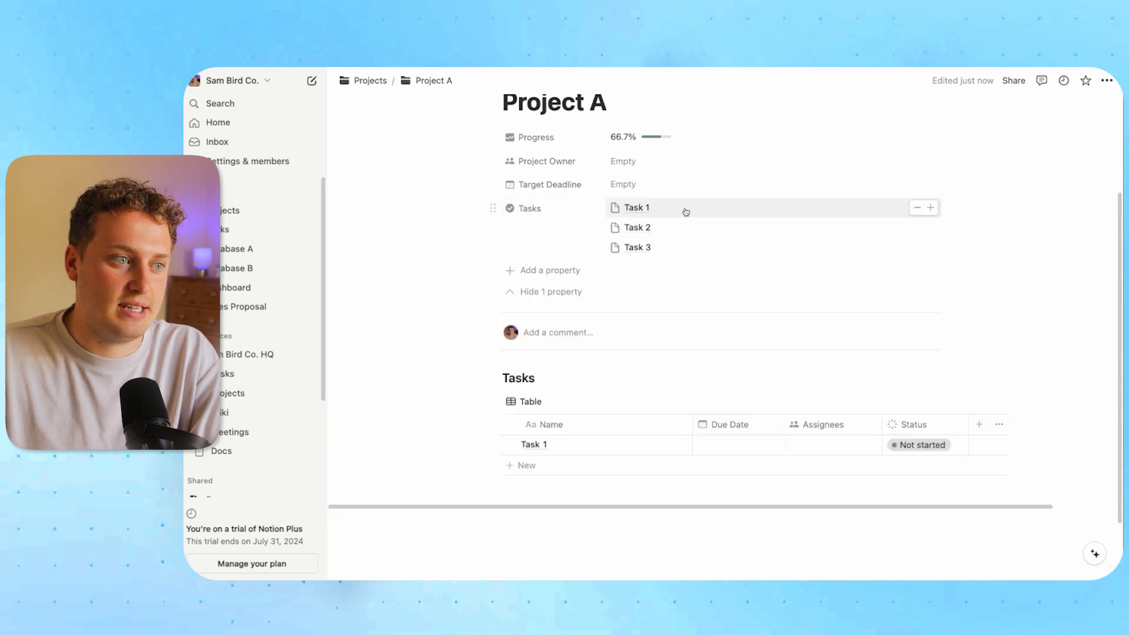
pyautogui.click(551, 291)
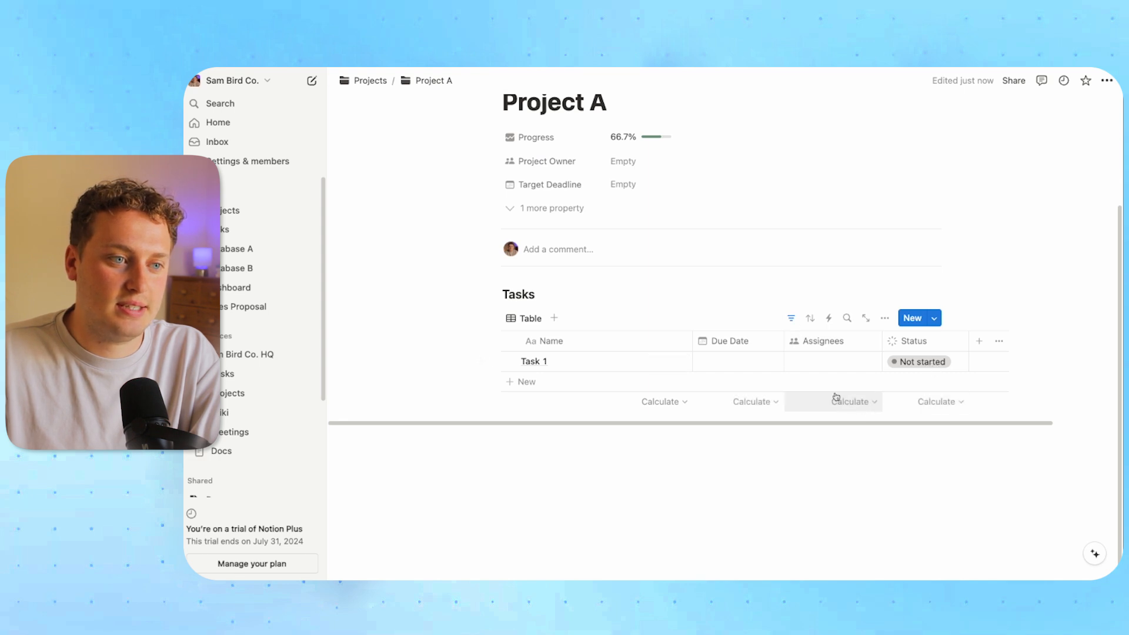
pyautogui.click(791, 318)
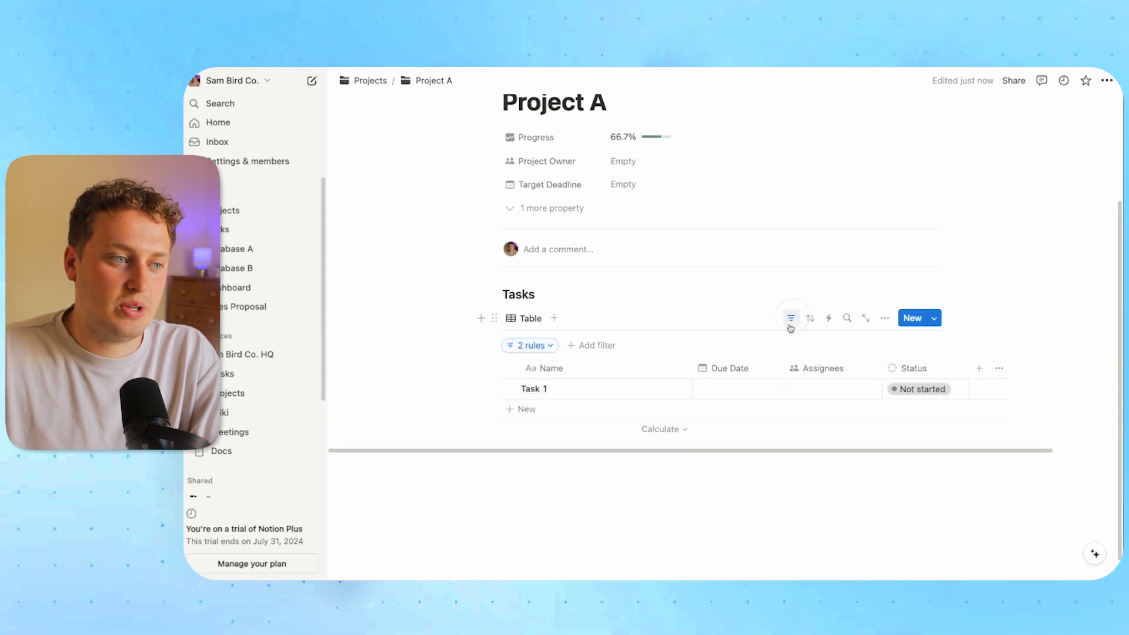
pyautogui.click(552, 347)
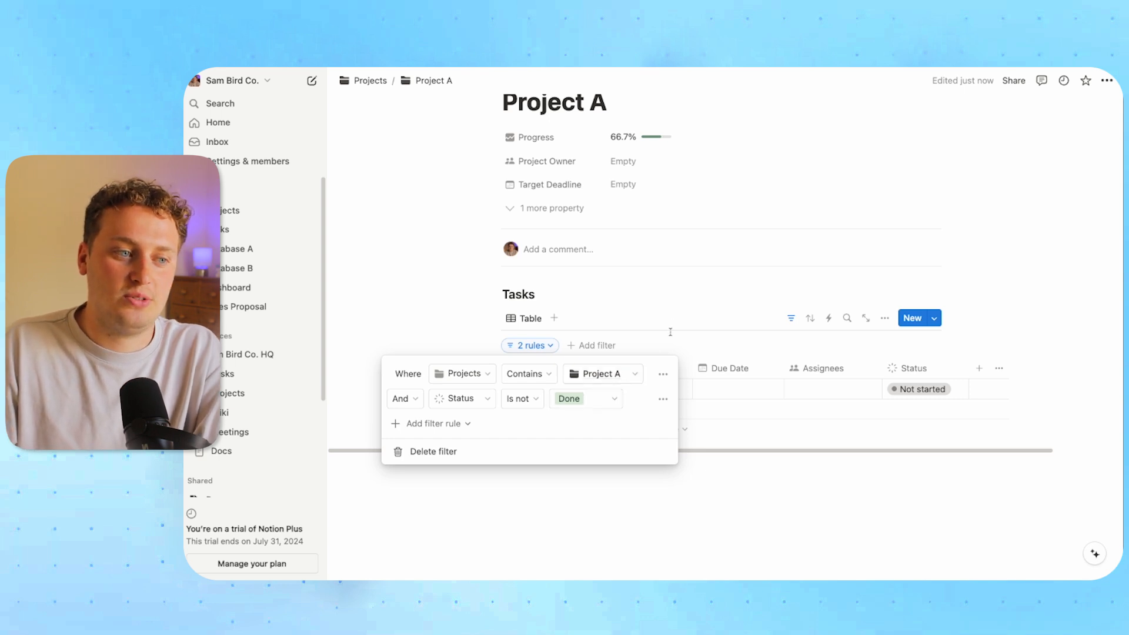
# Check in Task 1's preview that it links to Project A, then return to Projects
pyautogui.click(676, 312)
pyautogui.click(791, 318)
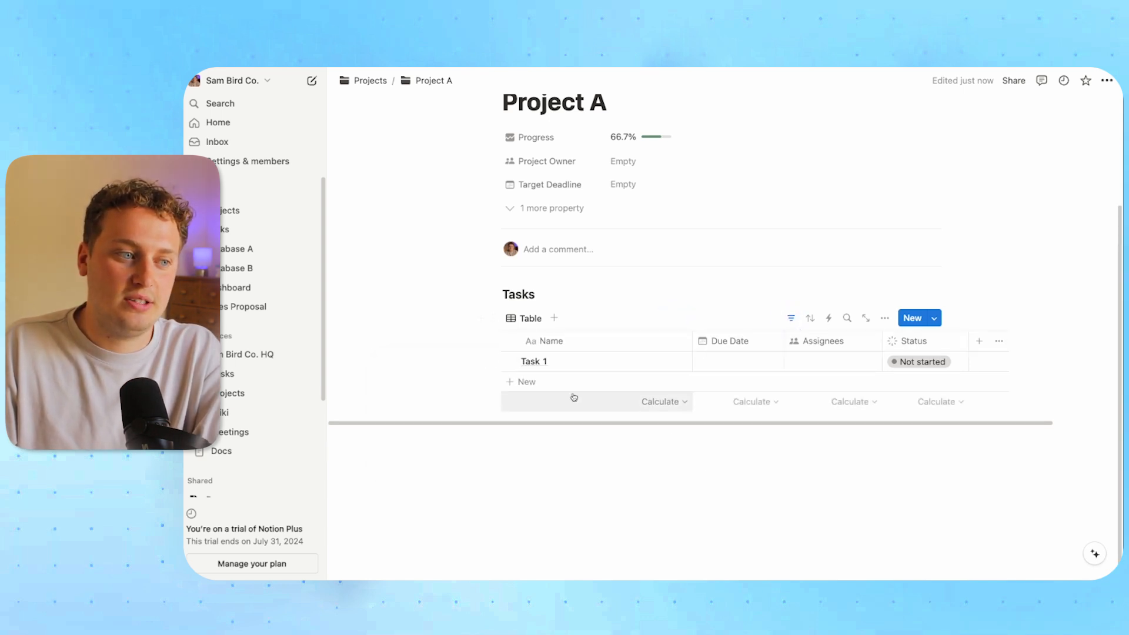
pyautogui.click(668, 361)
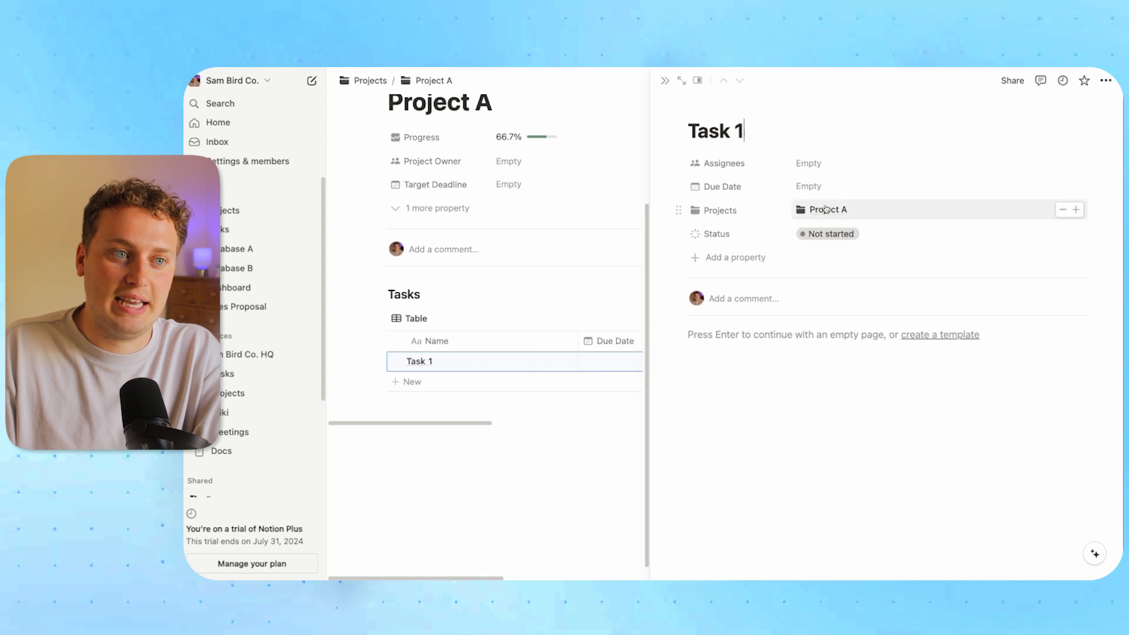
pyautogui.click(664, 81)
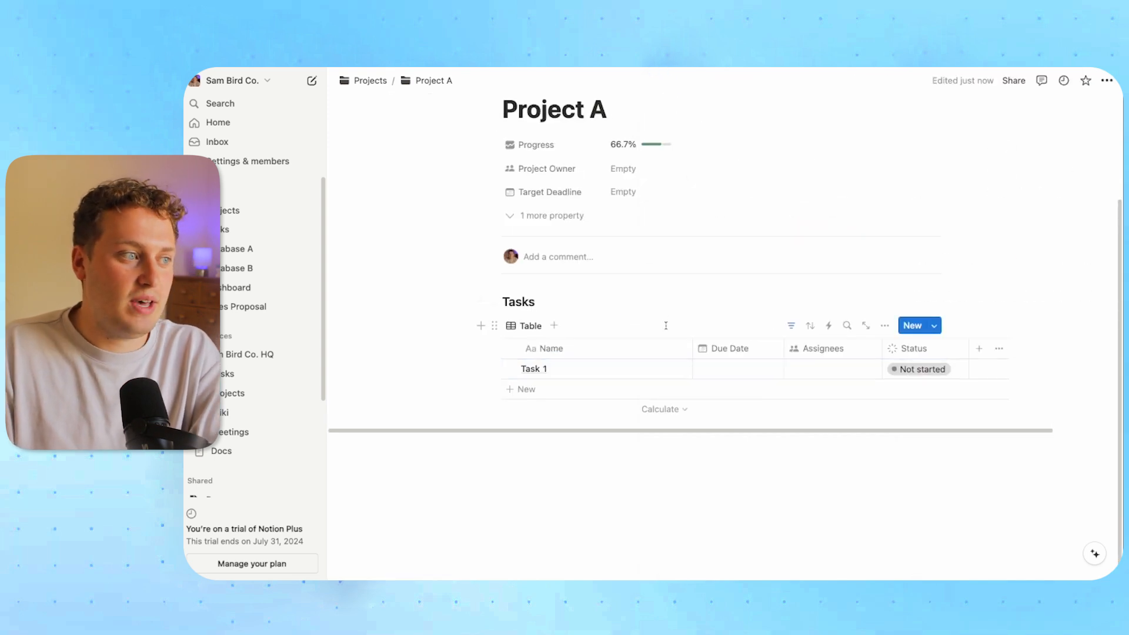
pyautogui.click(231, 211)
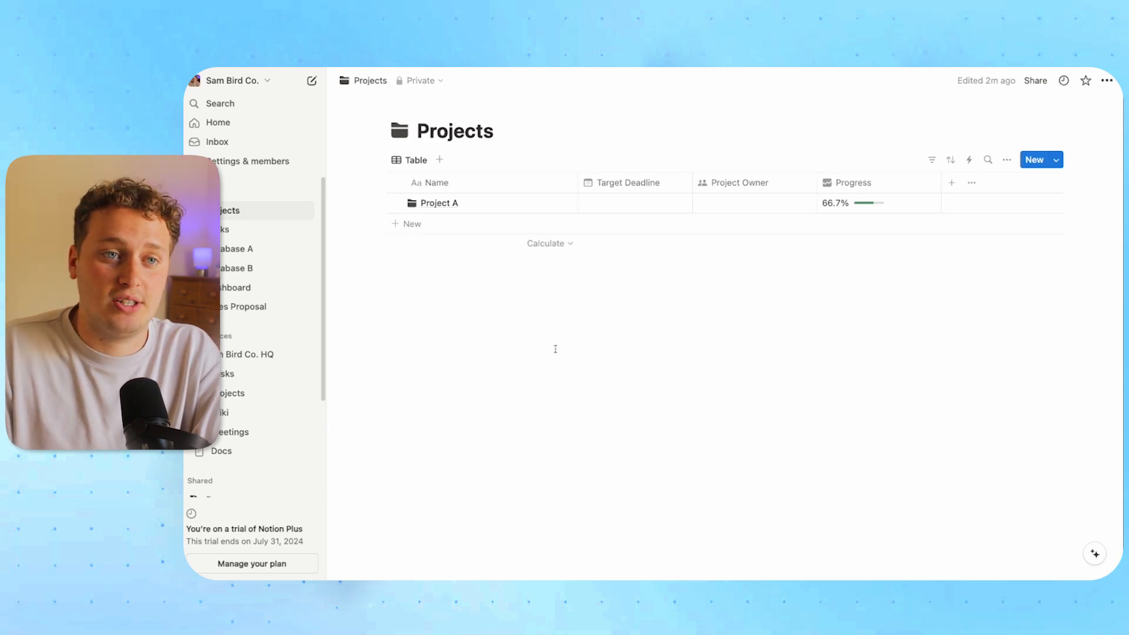
# Make Project Template the default template for new pages in the Projects database
pyautogui.click(1056, 159)
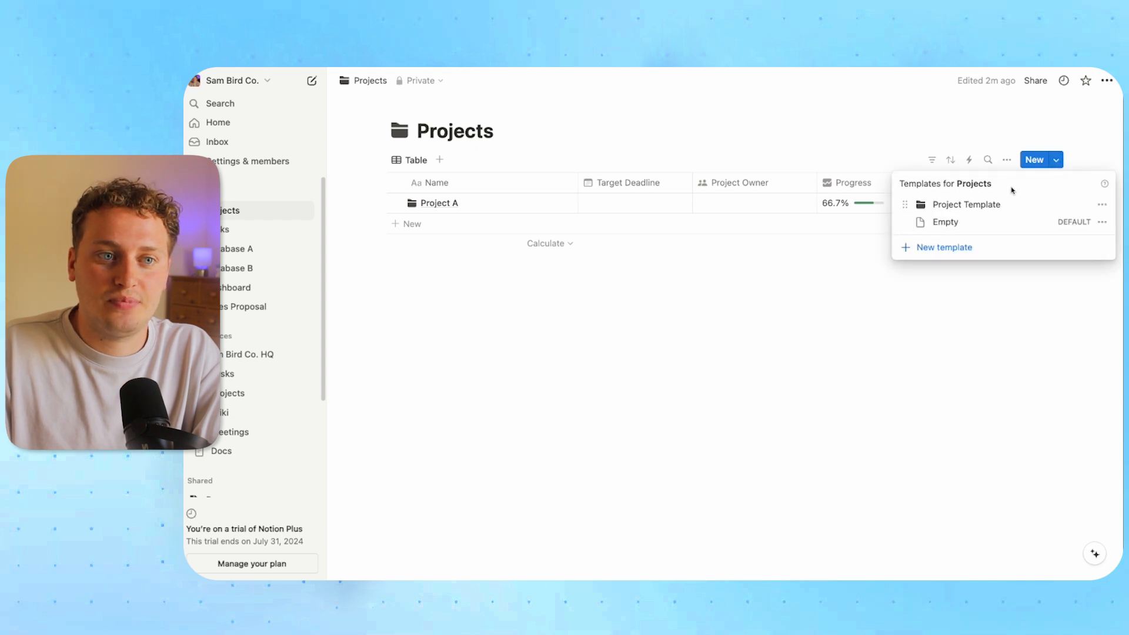
pyautogui.click(1099, 204)
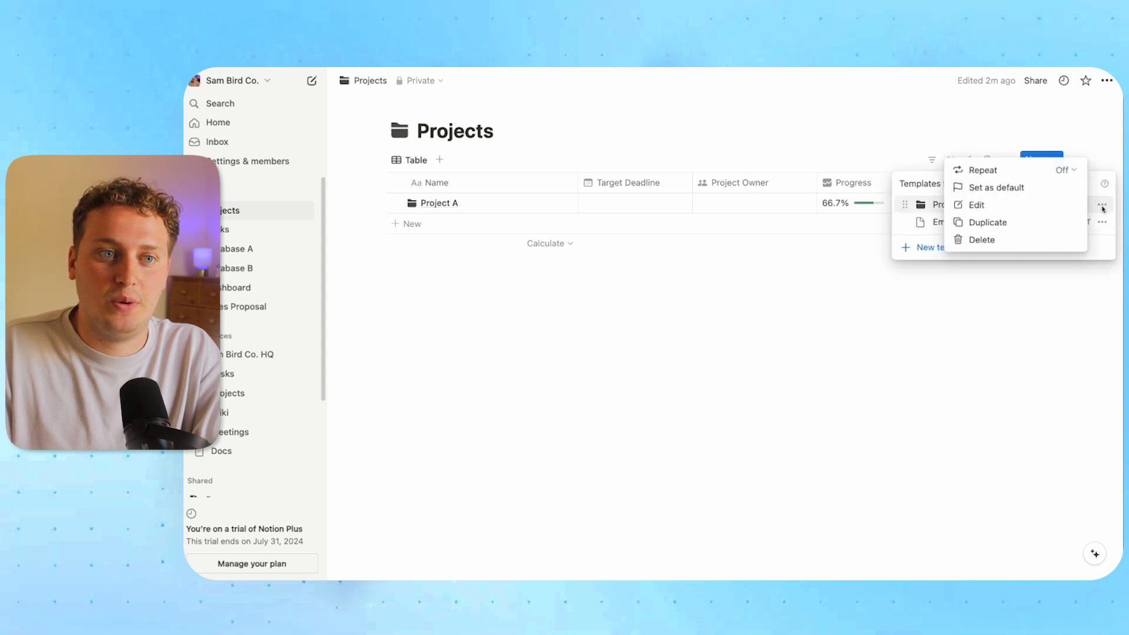
pyautogui.click(991, 192)
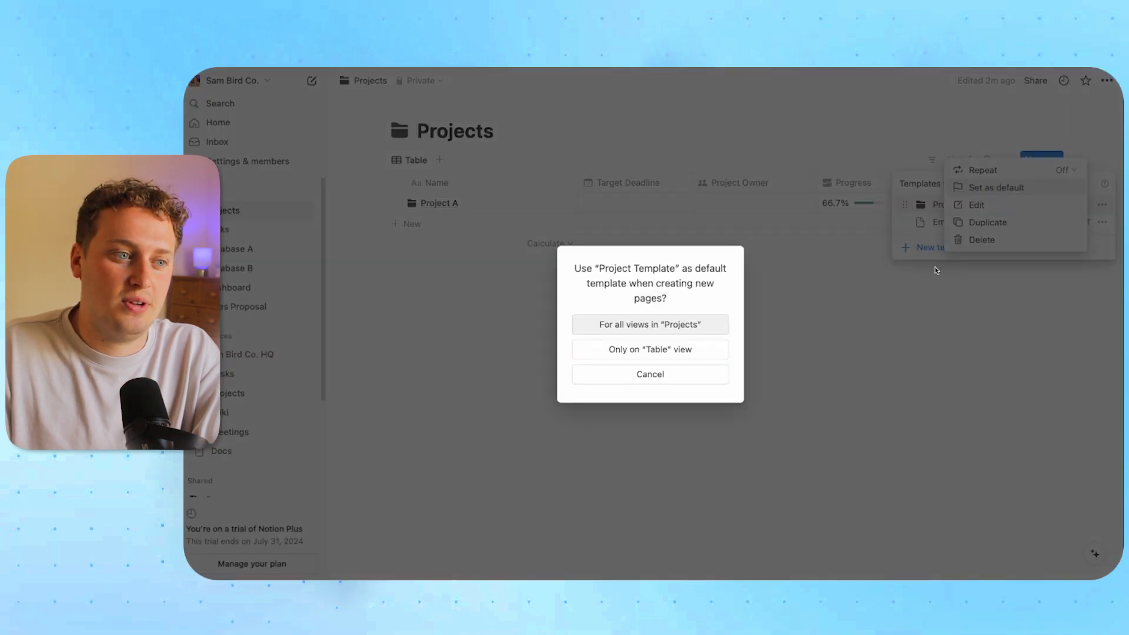
pyautogui.click(640, 330)
pyautogui.click(810, 323)
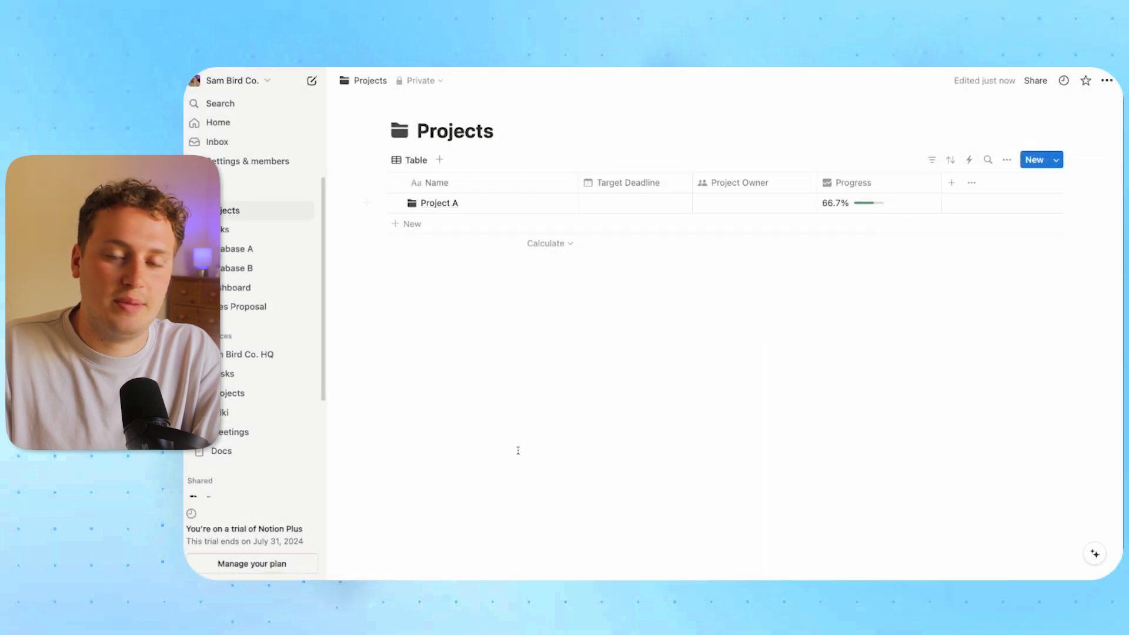
# Add a new project from the default template and name it Project B
pyautogui.click(415, 224)
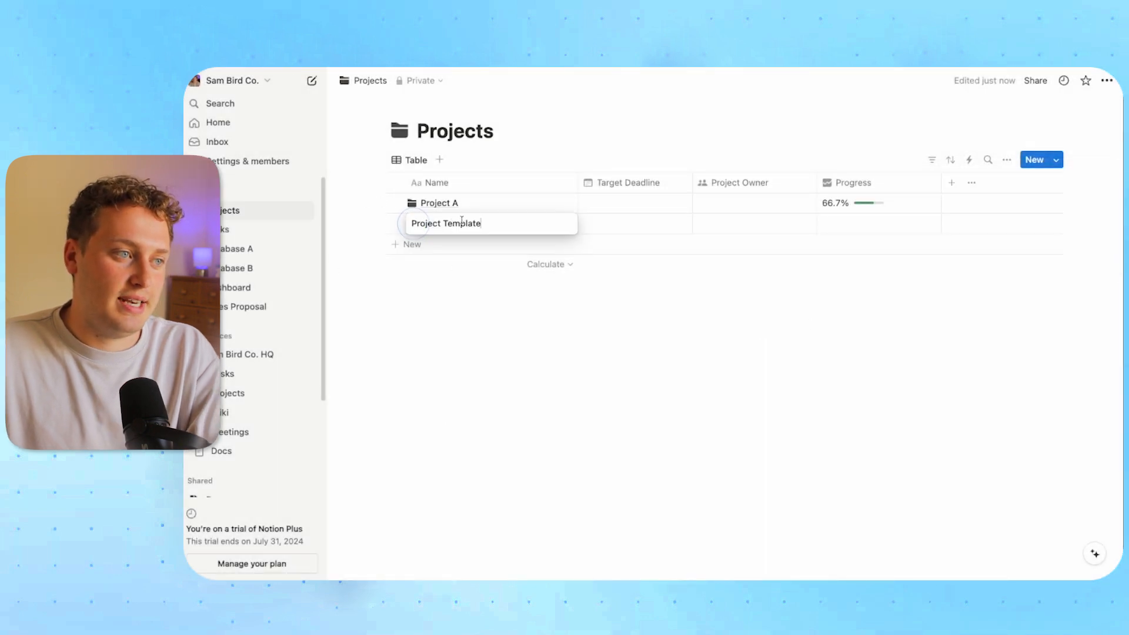
pyautogui.click(464, 222)
pyautogui.tripleClick(464, 221)
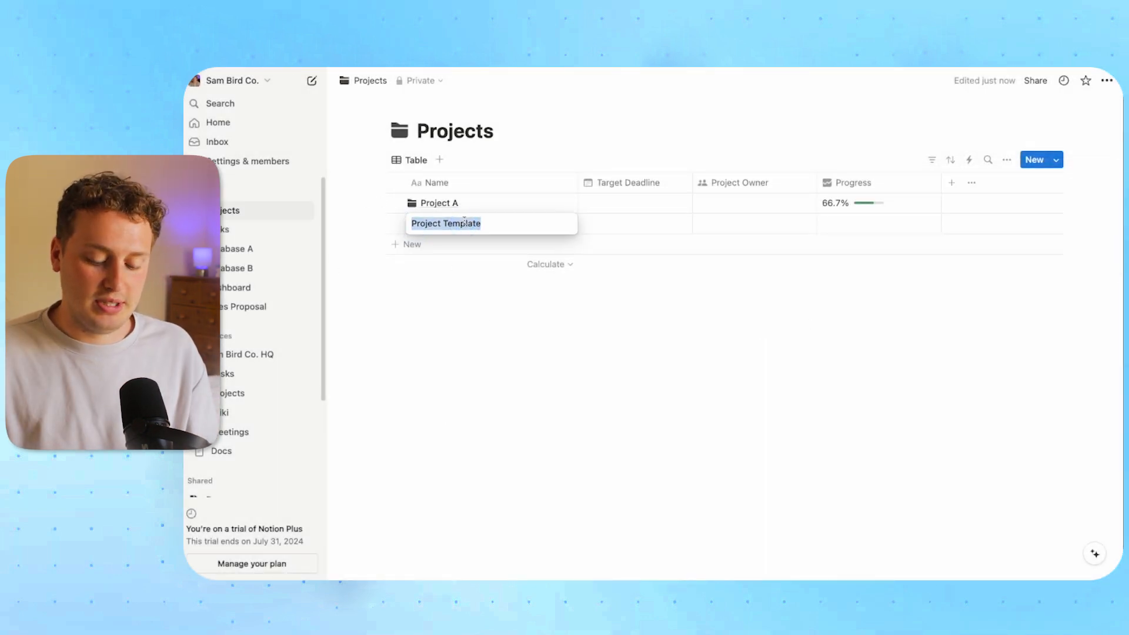
pyautogui.write('Project B')
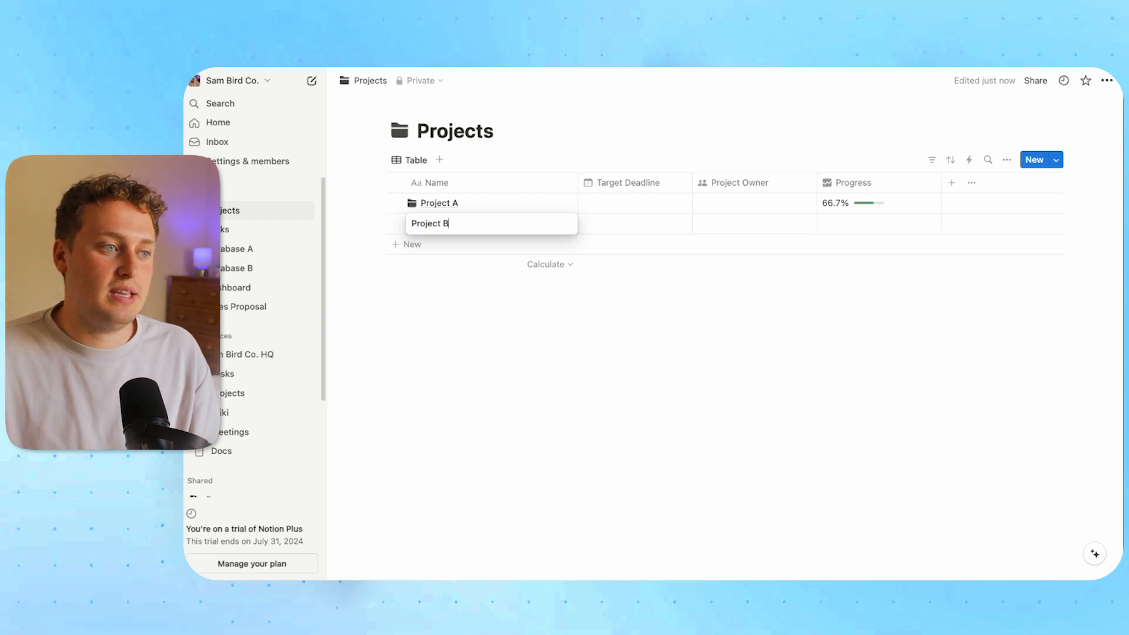
pyautogui.click(501, 316)
# On Project B's full page, add tasks Take out bins, Book appointment and Go Shopping, then view Tasks
pyautogui.click(552, 224)
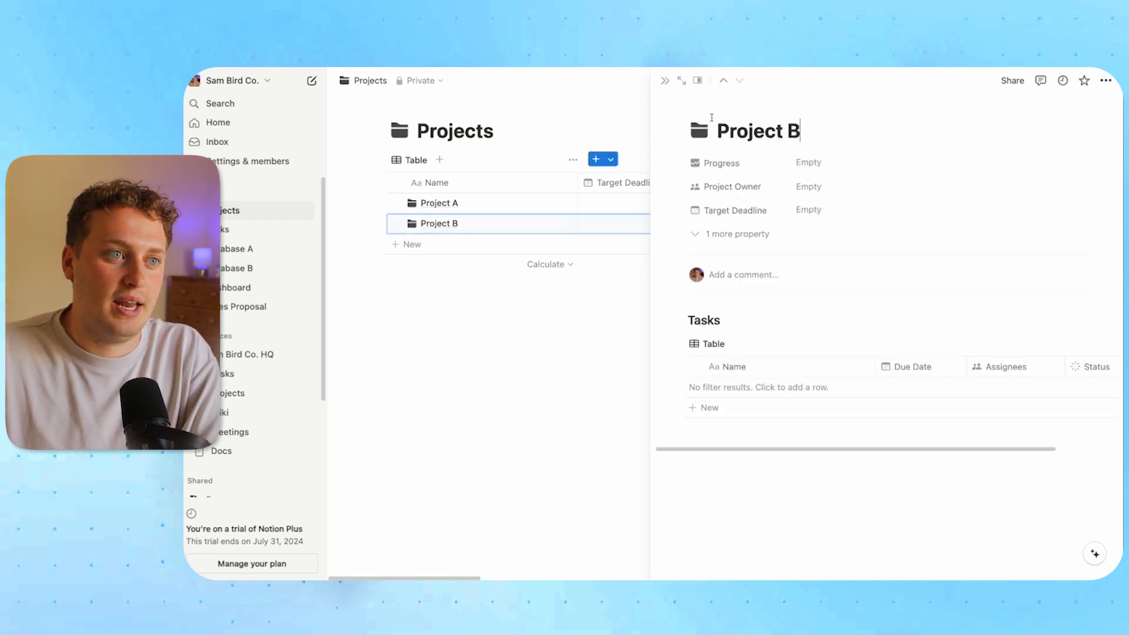
pyautogui.click(680, 81)
pyautogui.scroll(-3, 459, 353)
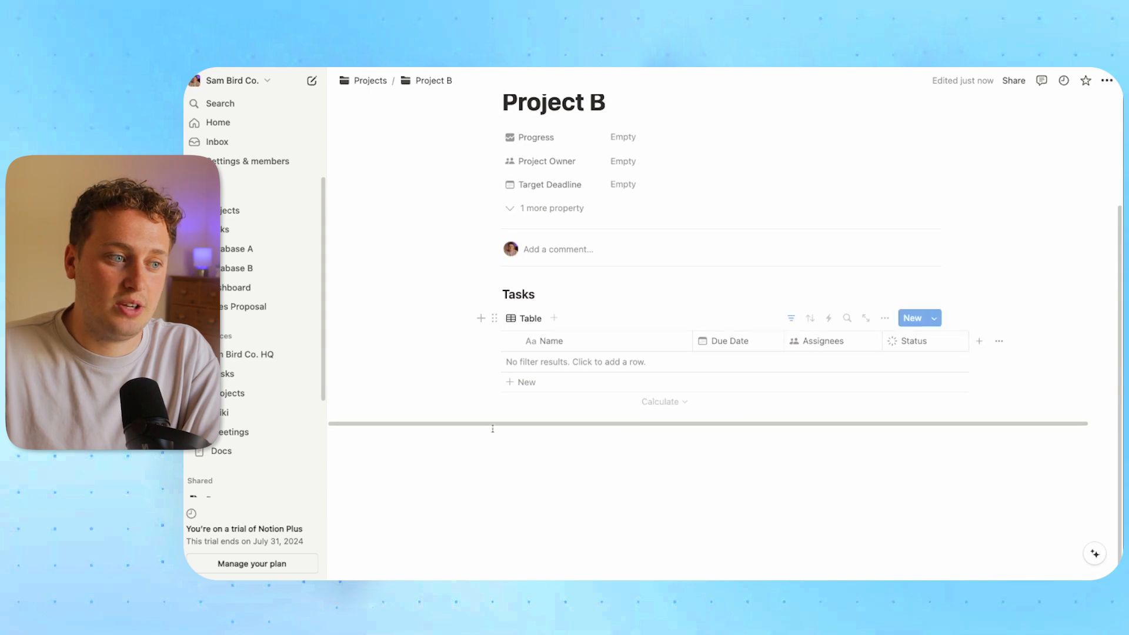
pyautogui.click(529, 386)
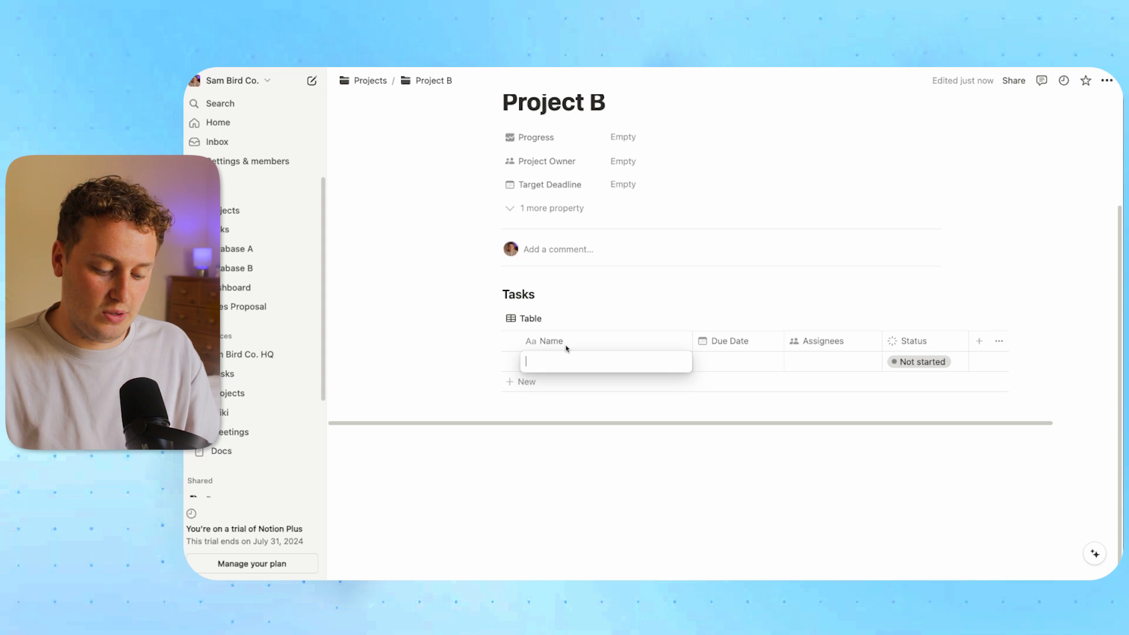
pyautogui.write('Take out bins')
pyautogui.hotkey('shift', 'Return')
pyautogui.write('B')
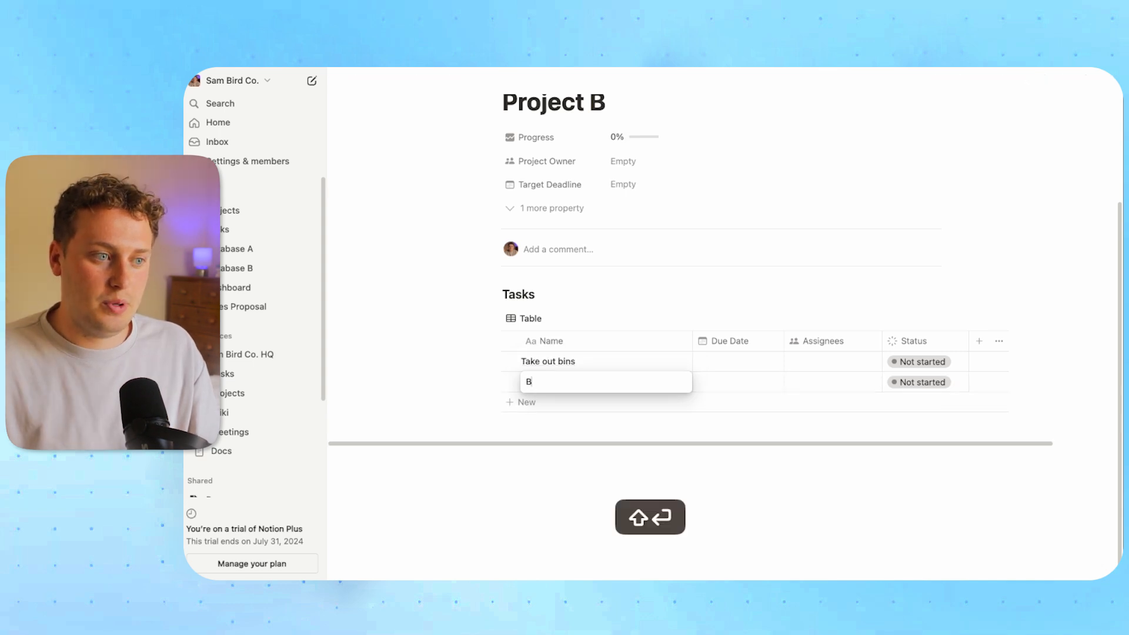
pyautogui.write('ook appointment')
pyautogui.hotkey('shift', 'Return')
pyautogui.write('Go Shopping')
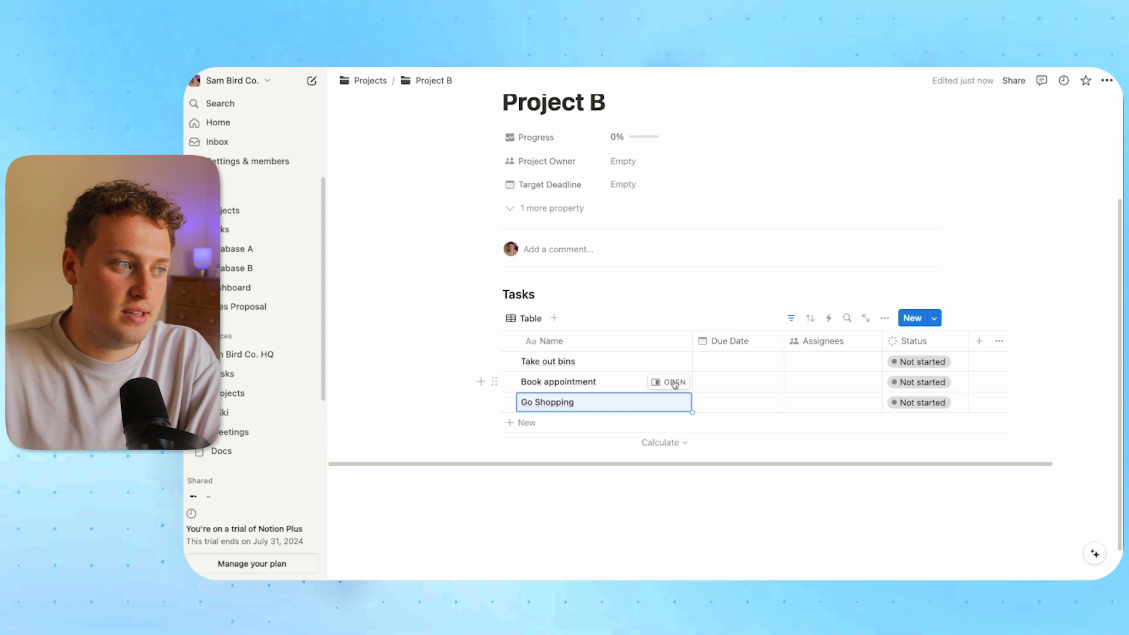
pyautogui.click(247, 234)
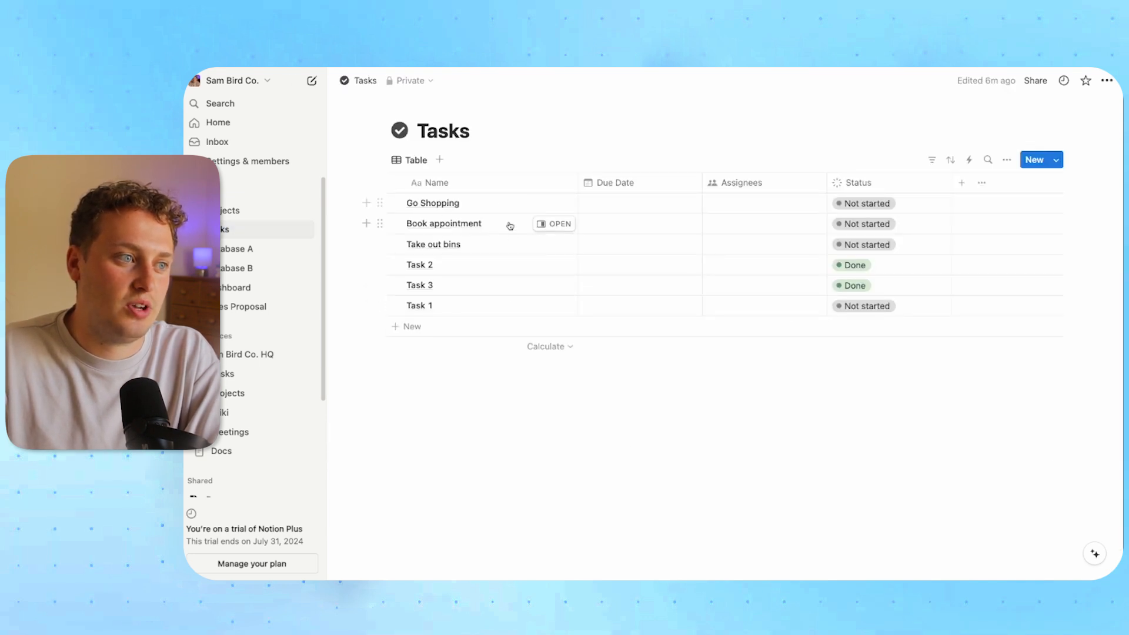
# Show the hidden Projects property in the Tasks table, then create a new private page
pyautogui.click(981, 182)
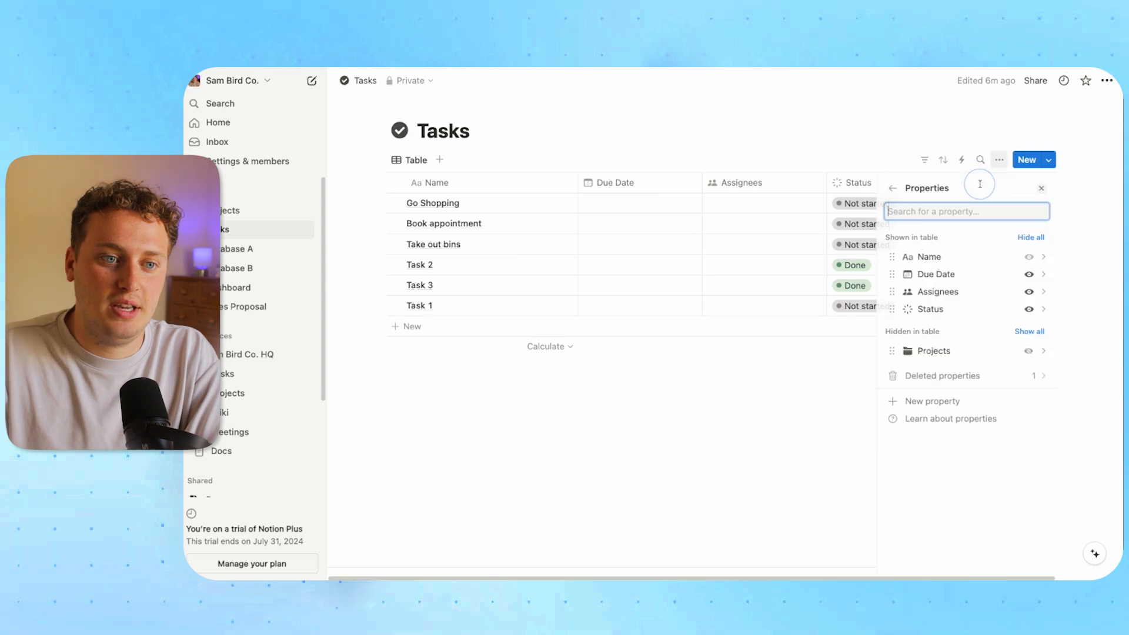
pyautogui.click(1027, 351)
pyautogui.click(814, 131)
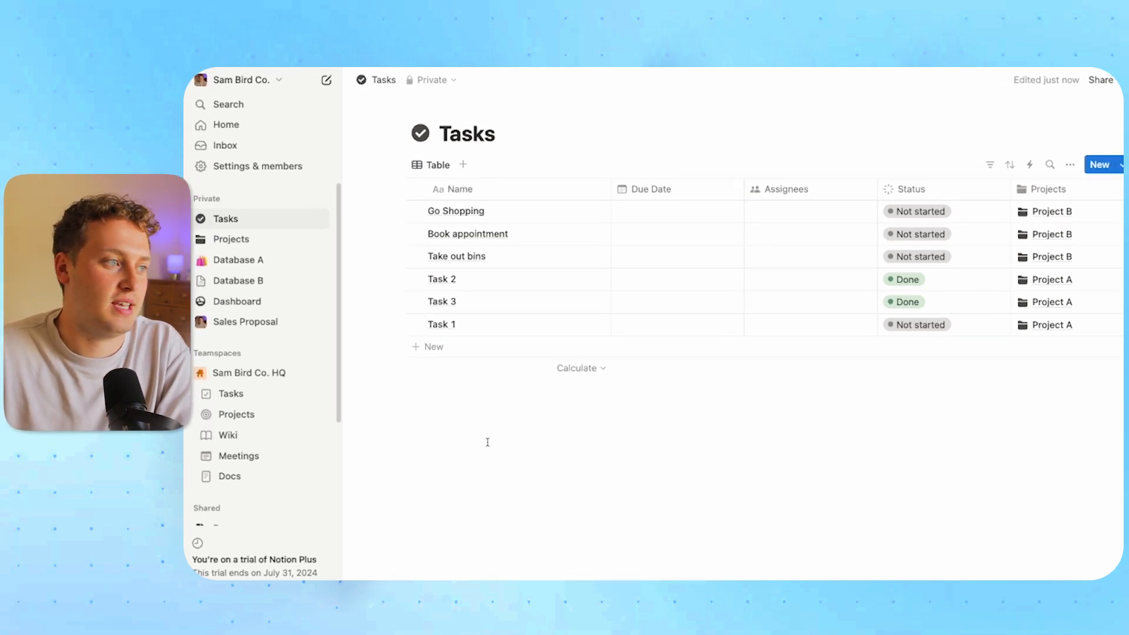
pyautogui.click(318, 198)
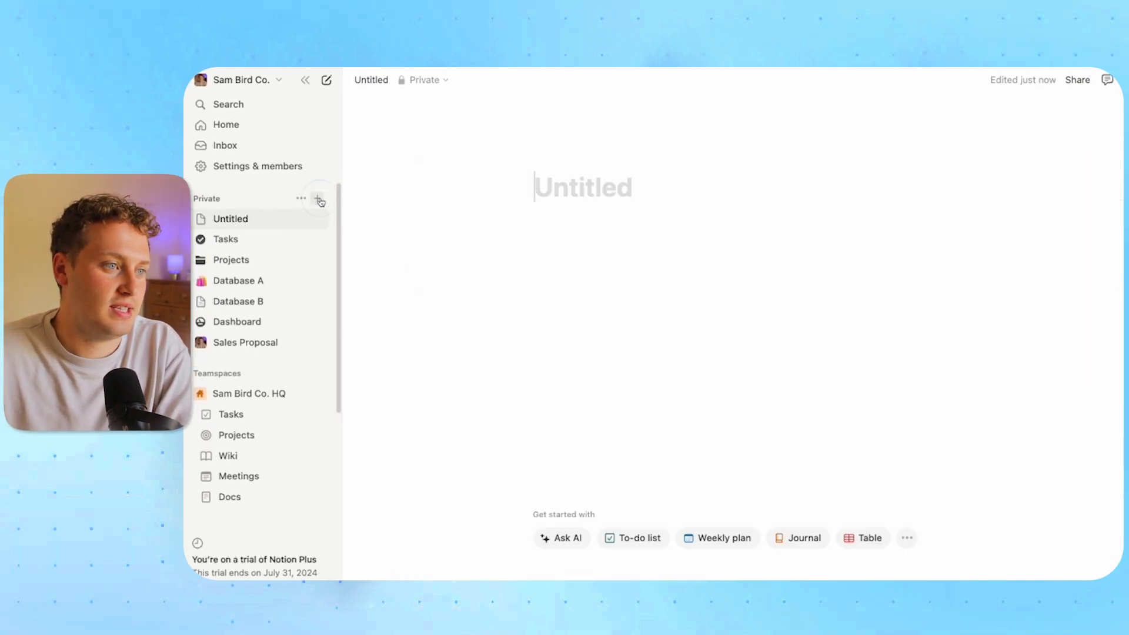
# Turn the new page into a blank table database titled Key Results
pyautogui.click(864, 538)
pyautogui.click(1074, 242)
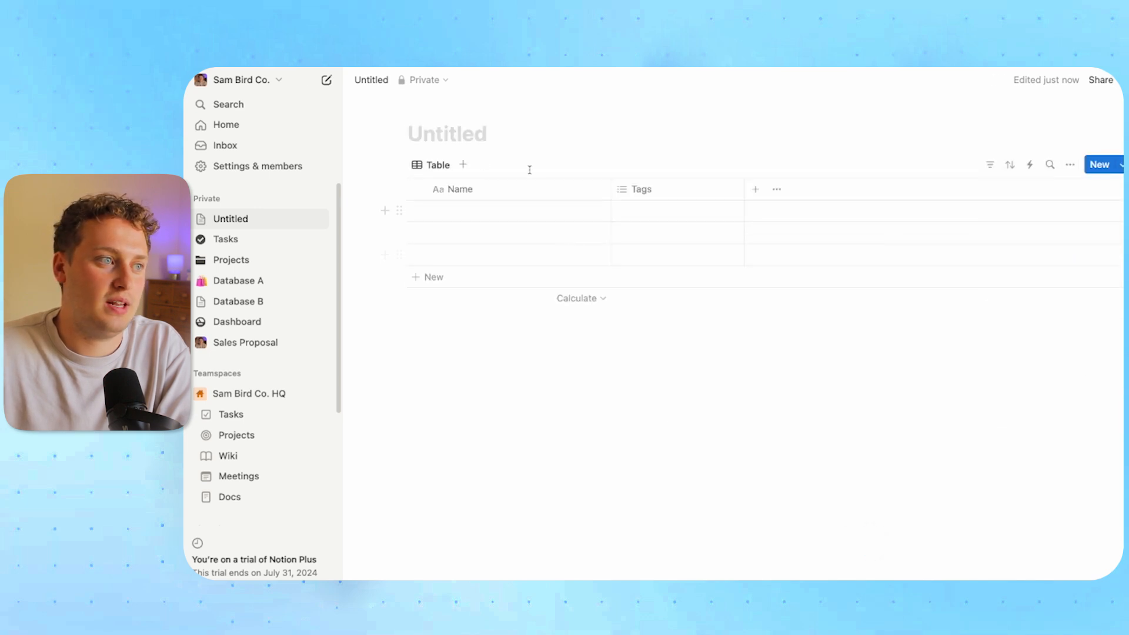
pyautogui.click(470, 136)
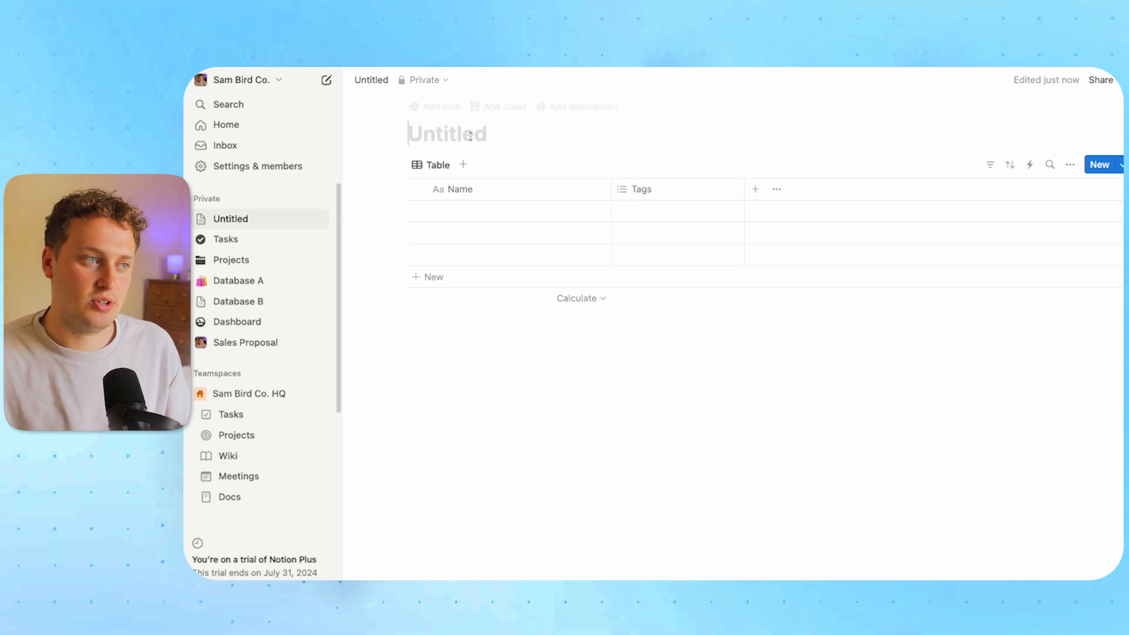
pyautogui.write('Key ')
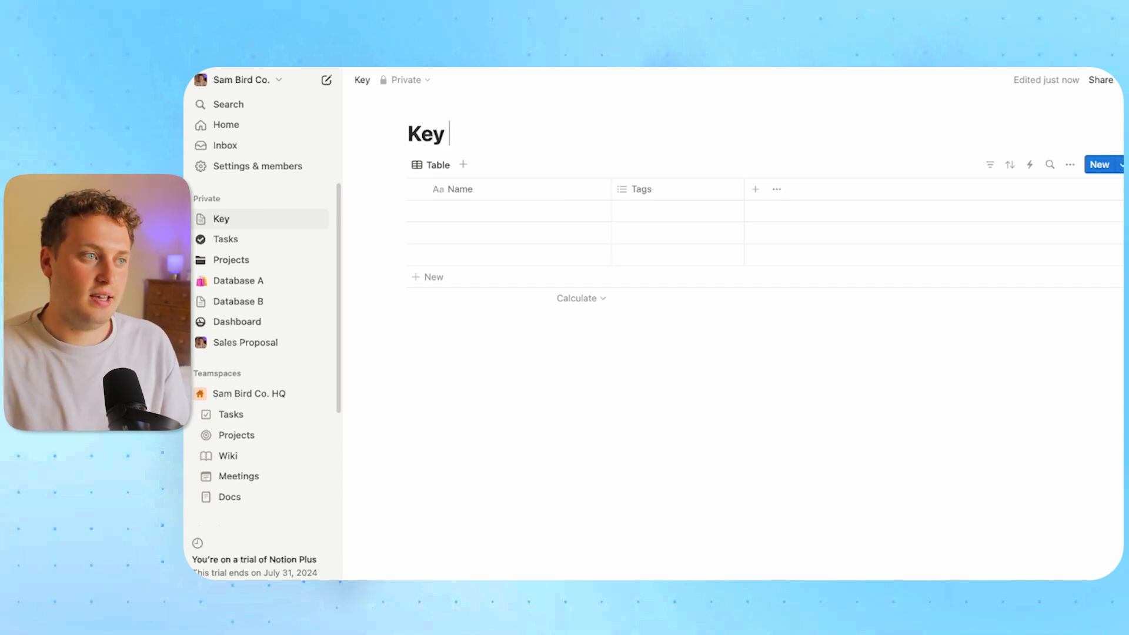
pyautogui.write('Results')
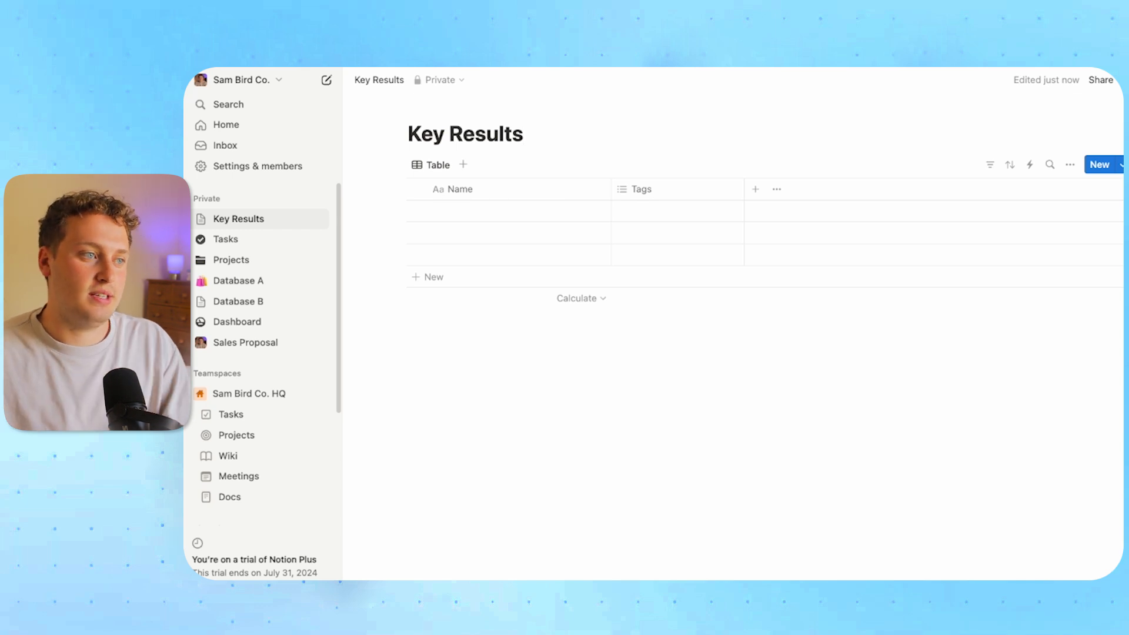
pyautogui.click(663, 192)
# Delete the Tags column and add a Number column named Target
pyautogui.click(668, 407)
pyautogui.click(689, 351)
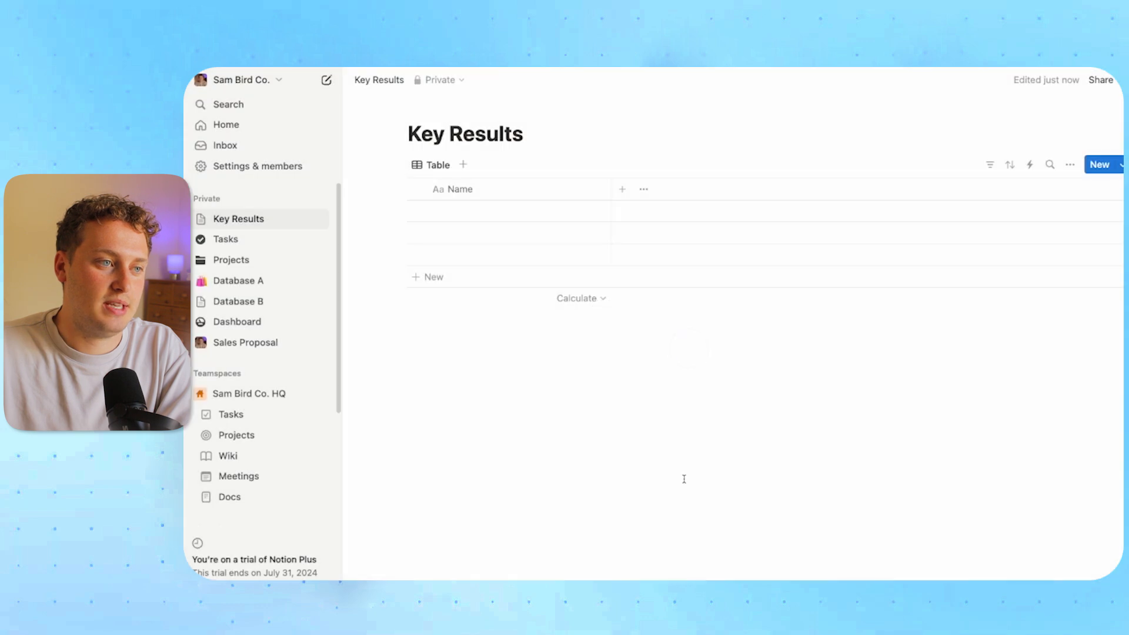
pyautogui.click(622, 189)
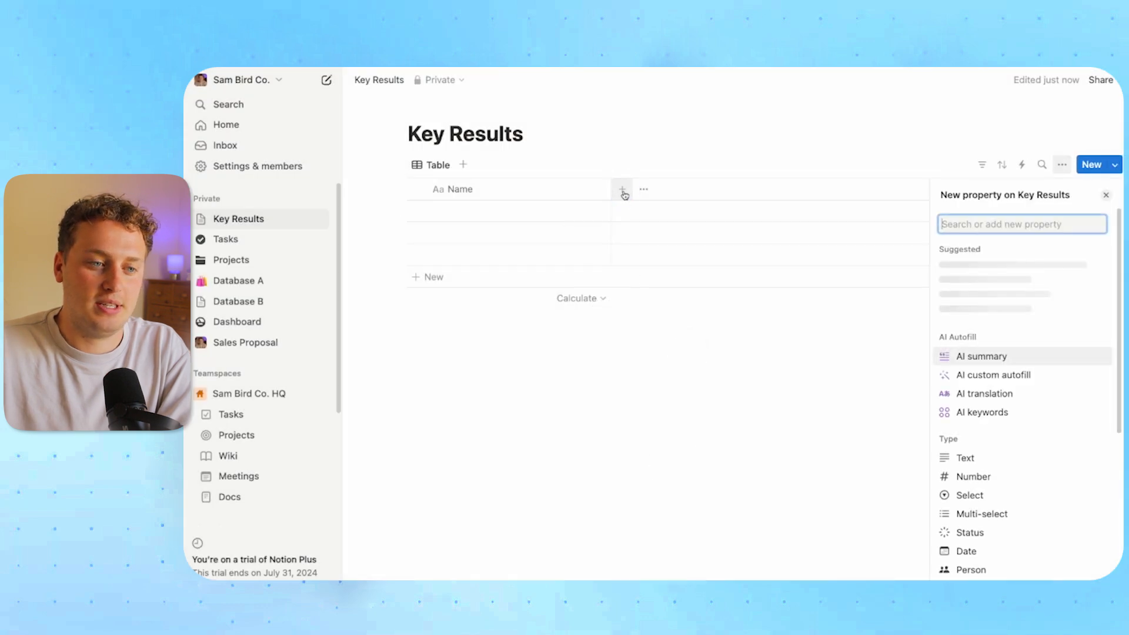
pyautogui.click(973, 475)
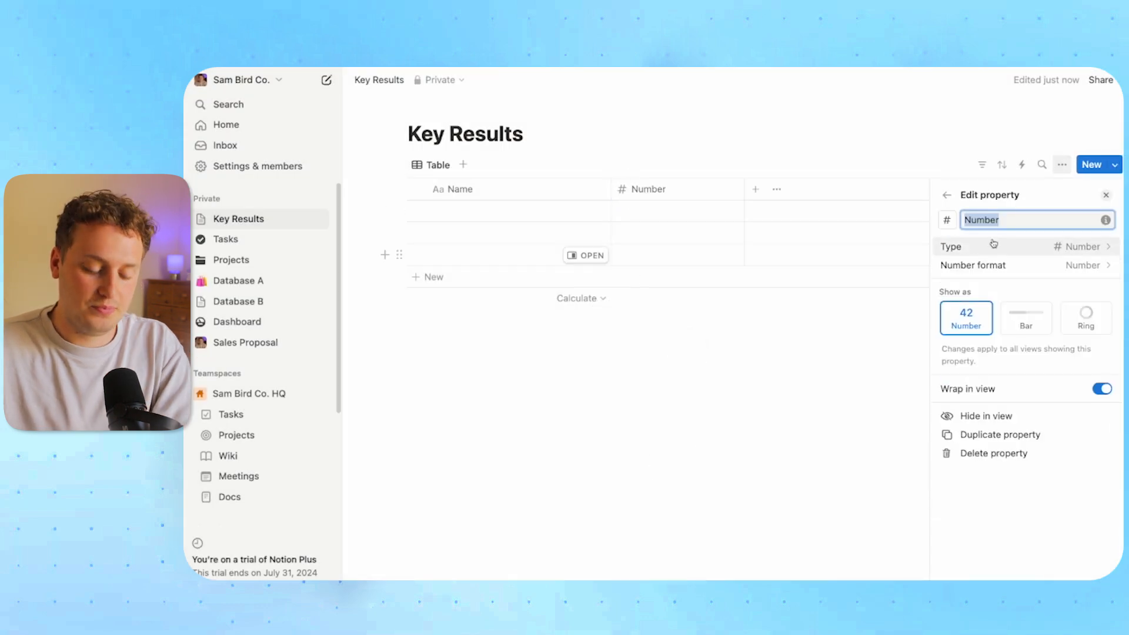
pyautogui.write('Target')
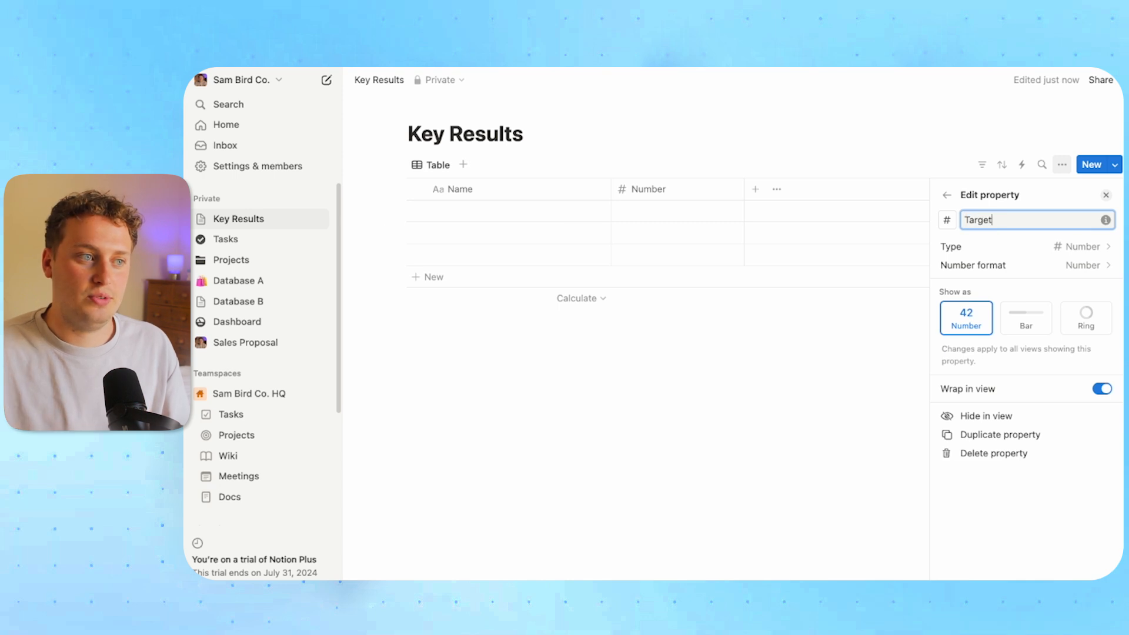
pyautogui.click(706, 388)
# Add a second Number column named Current
pyautogui.click(755, 189)
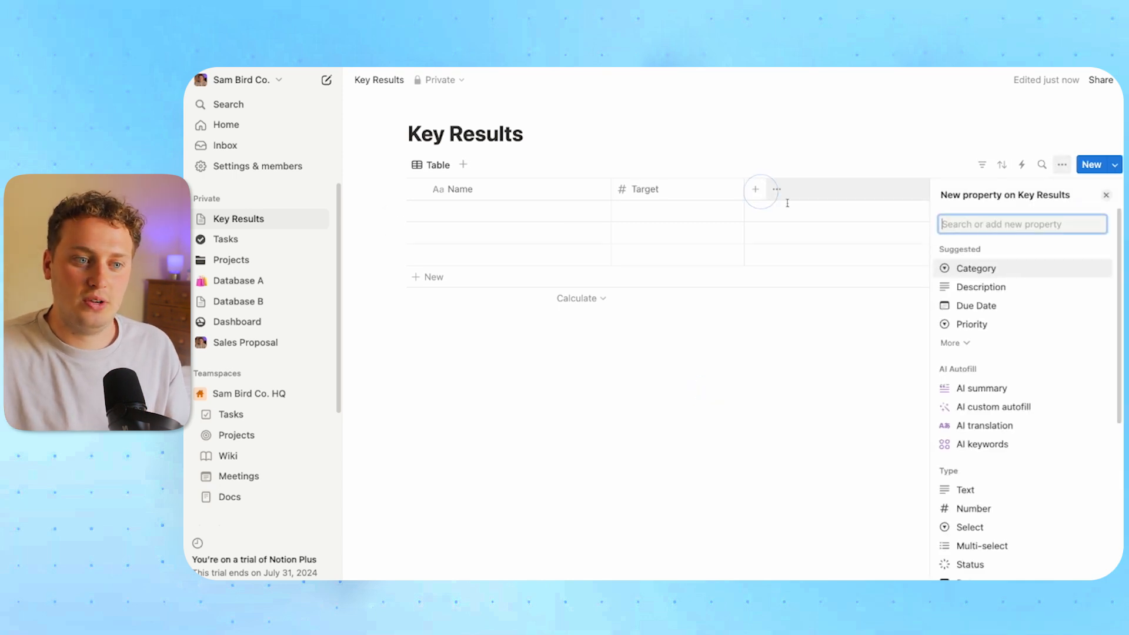
pyautogui.click(973, 508)
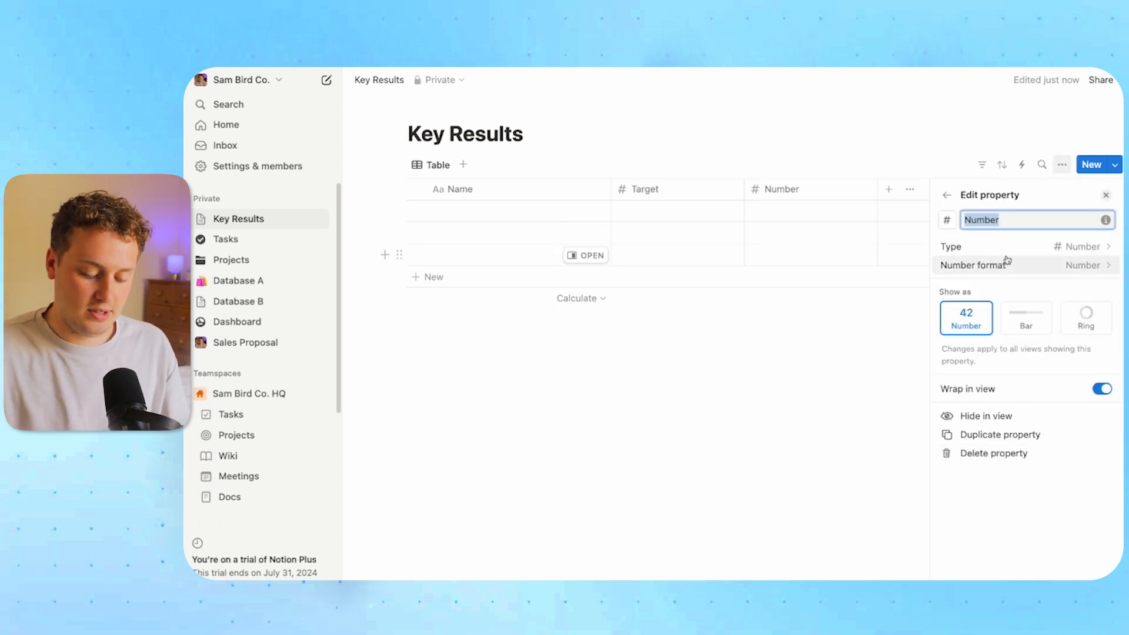
pyautogui.write('Current')
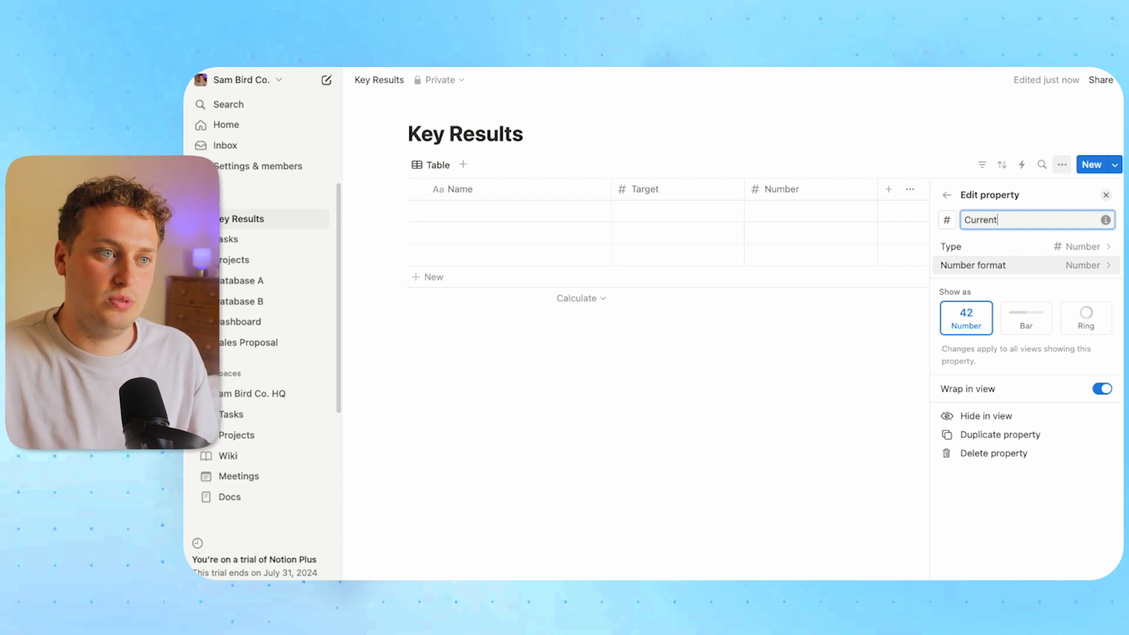
pyautogui.click(825, 386)
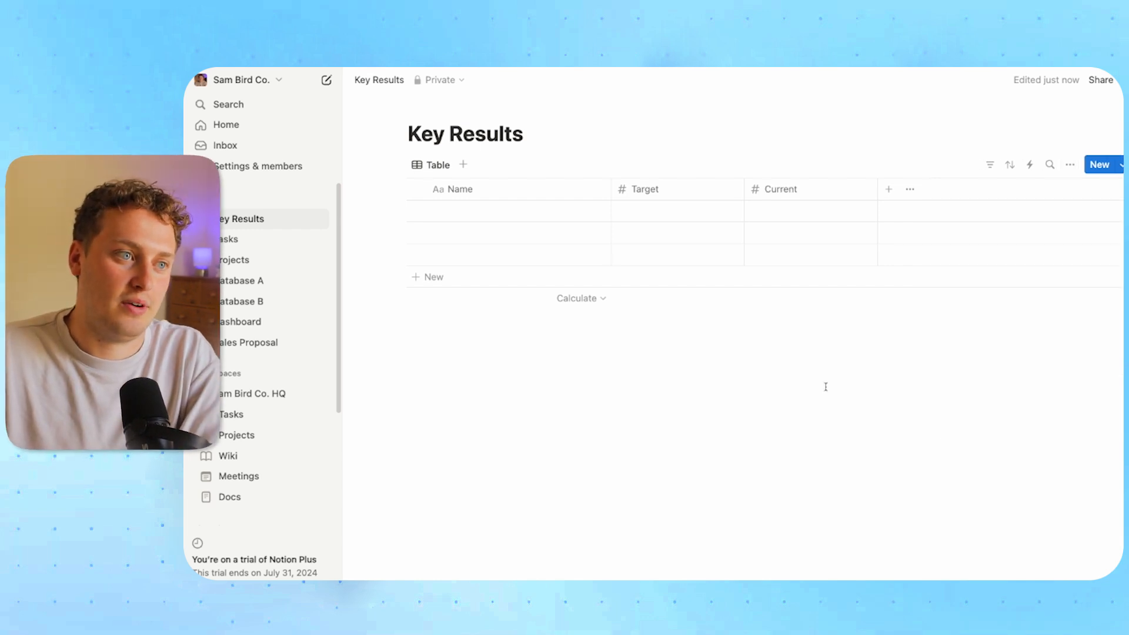
# Add the key result 'Close 10 Client this Month' with Target 10 and Current 6
pyautogui.click(480, 214)
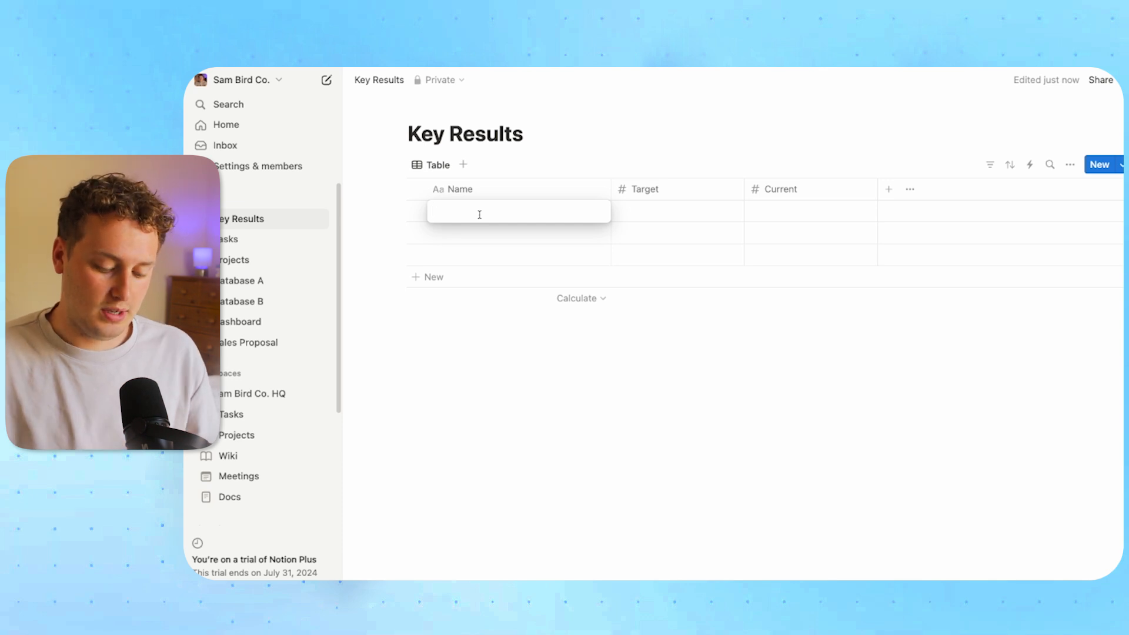
pyautogui.write('Close 10 Client this Mo')
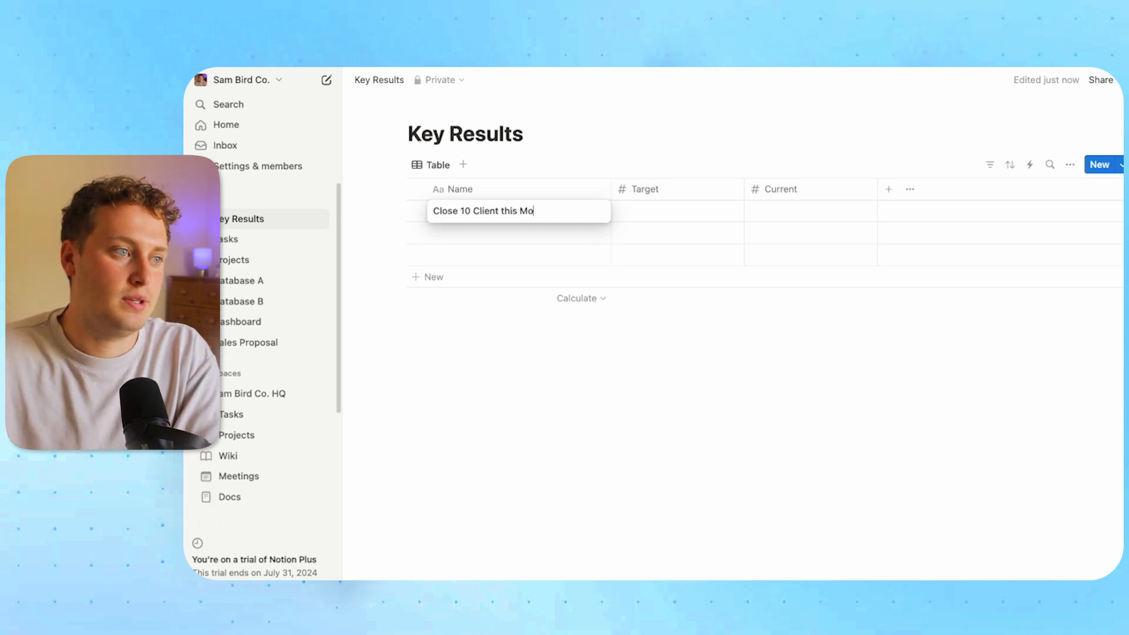
pyautogui.write('nth')
pyautogui.press('Return')
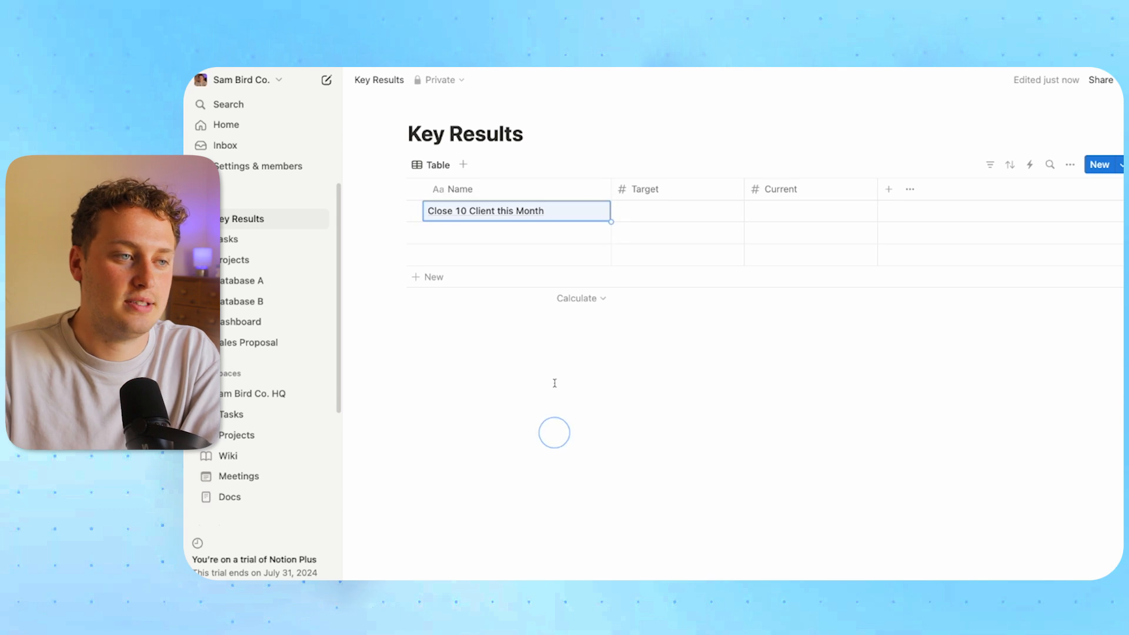
pyautogui.click(647, 214)
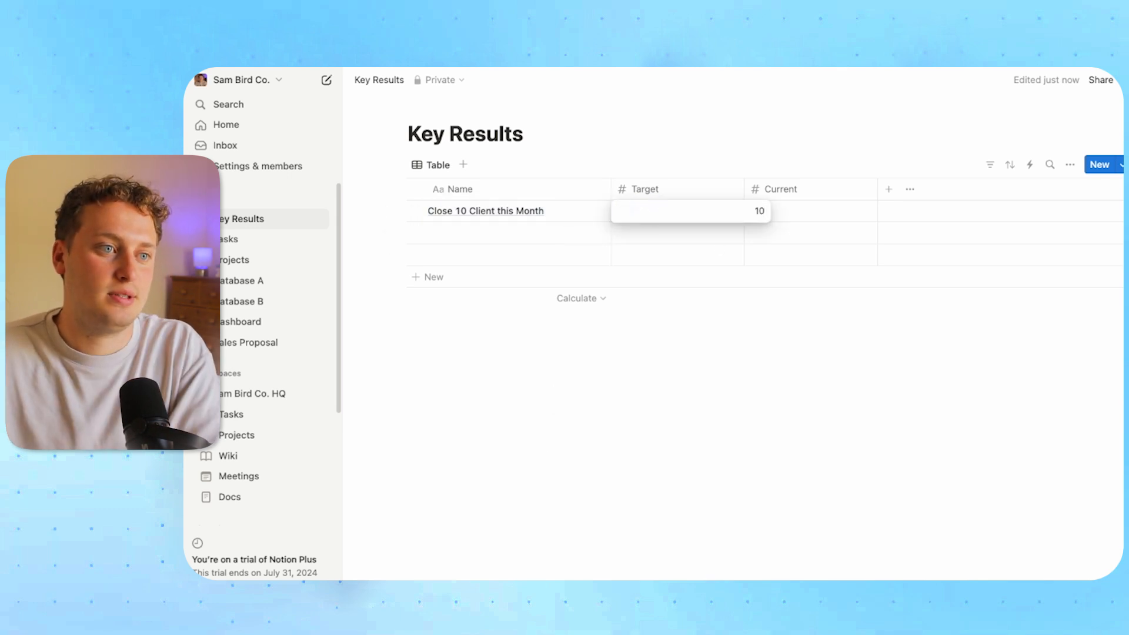
pyautogui.press('Return')
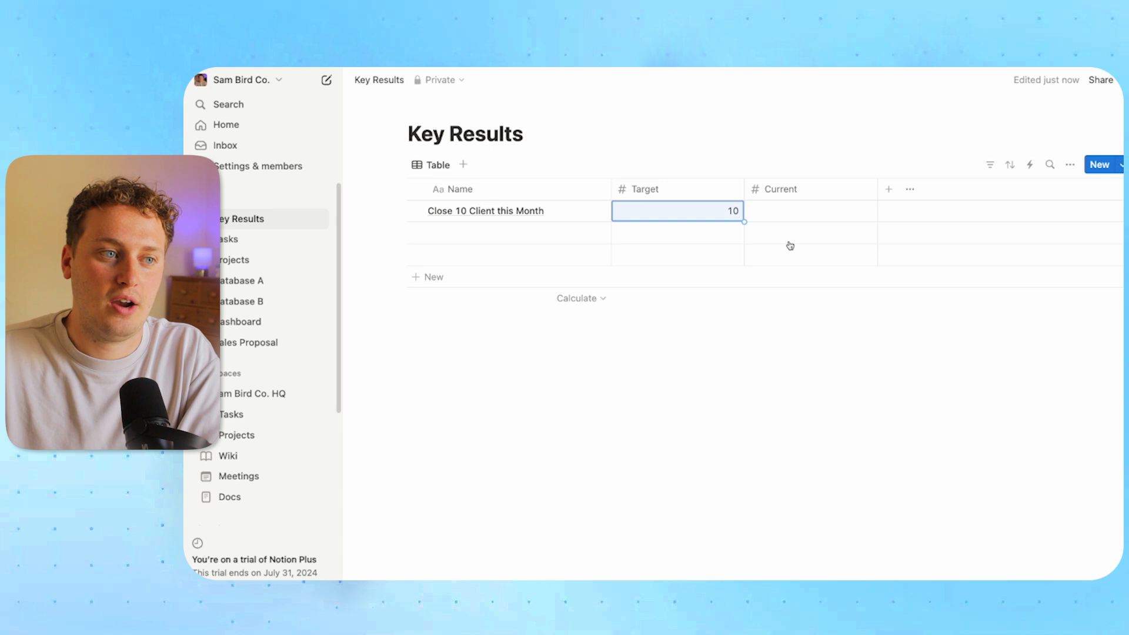
pyautogui.click(785, 212)
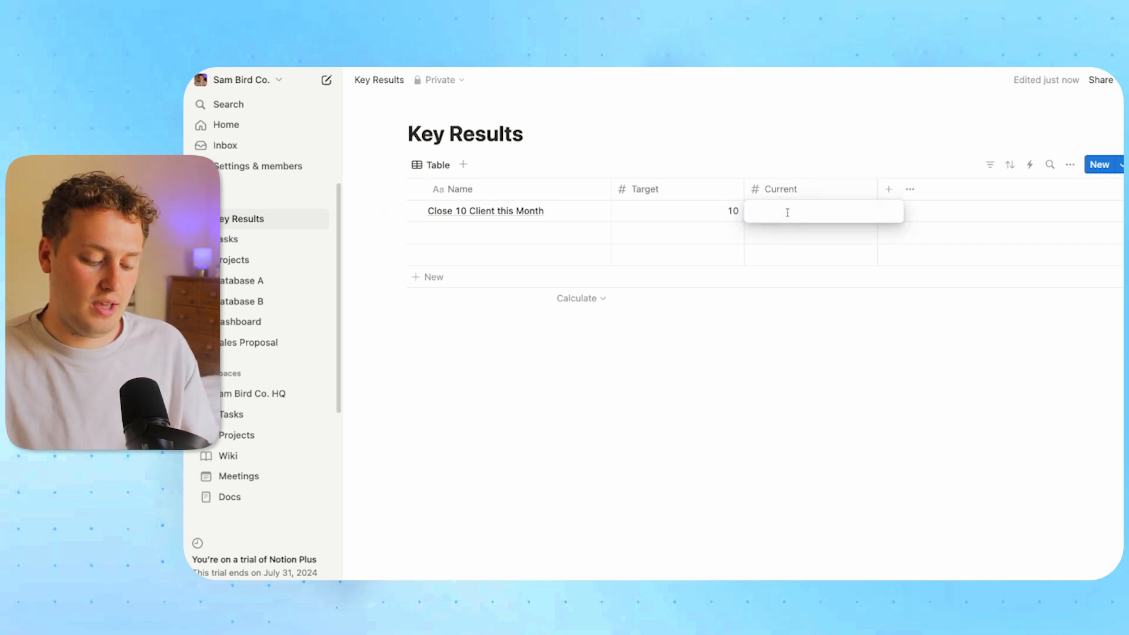
pyautogui.press('Return')
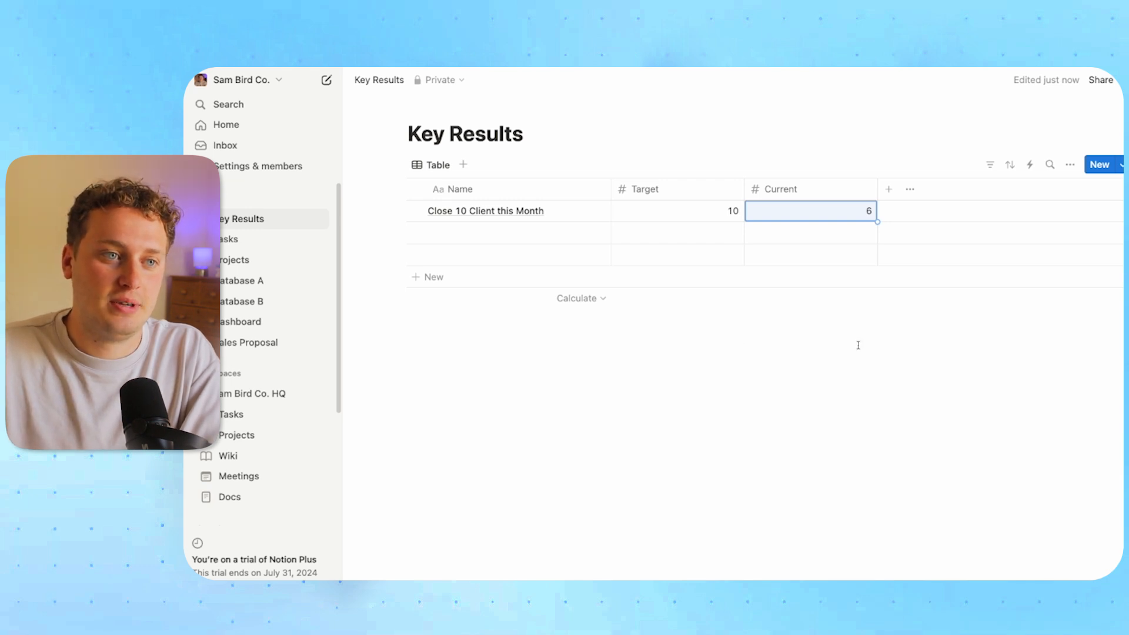
pyautogui.click(888, 188)
pyautogui.scroll(-5, 990, 461)
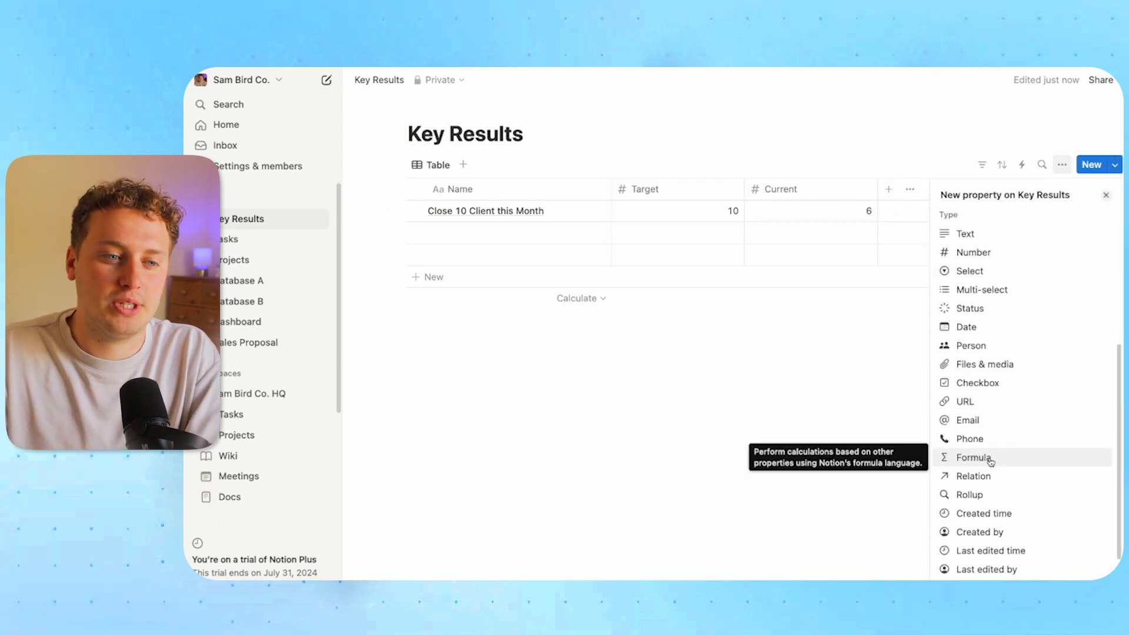
# Add a formula column named Progress calculating Target / Current
pyautogui.click(990, 459)
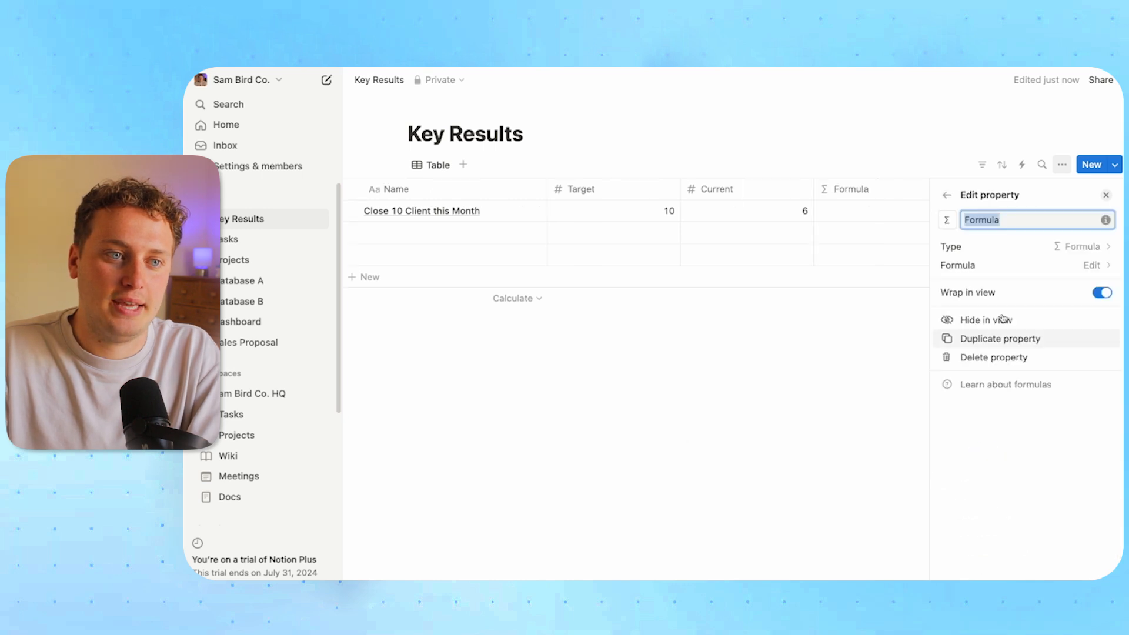
pyautogui.write('Progress')
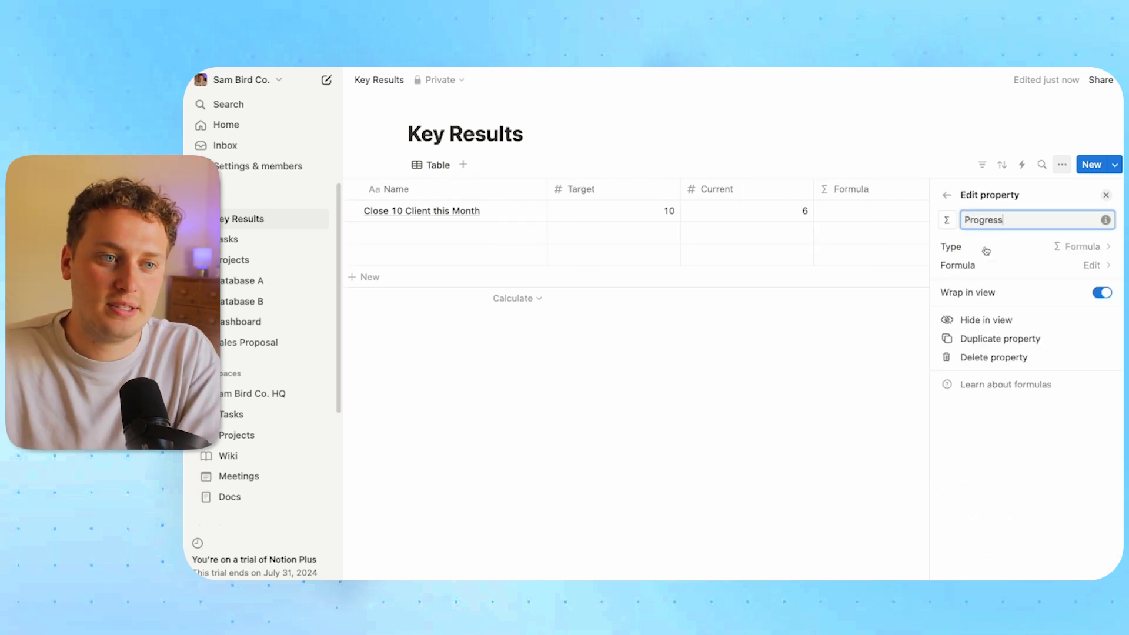
pyautogui.click(1000, 265)
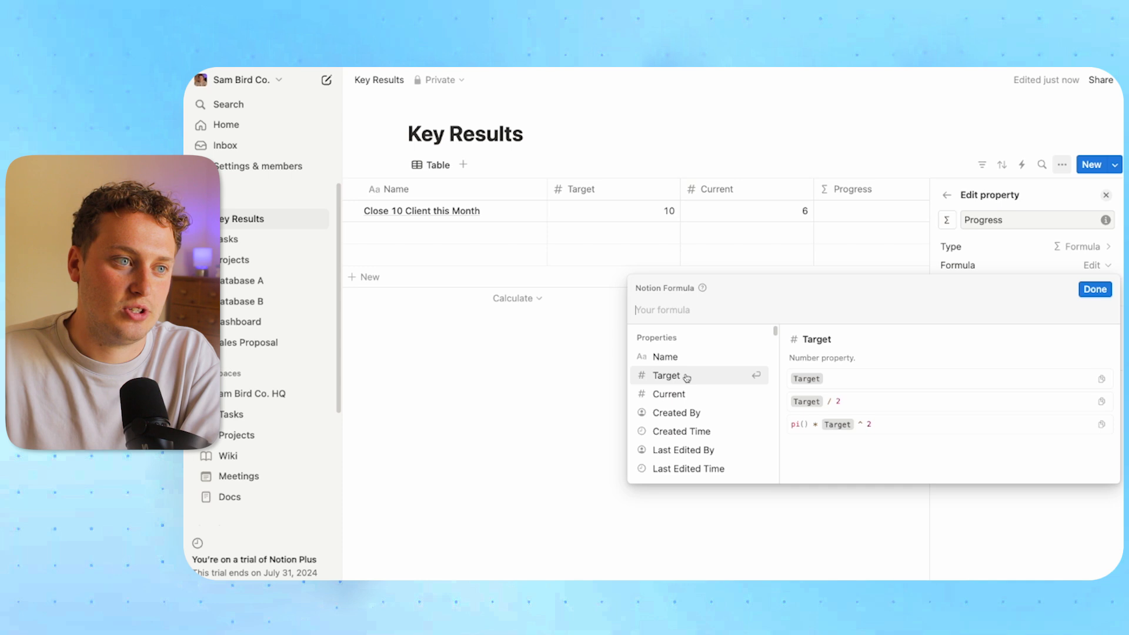
pyautogui.click(666, 376)
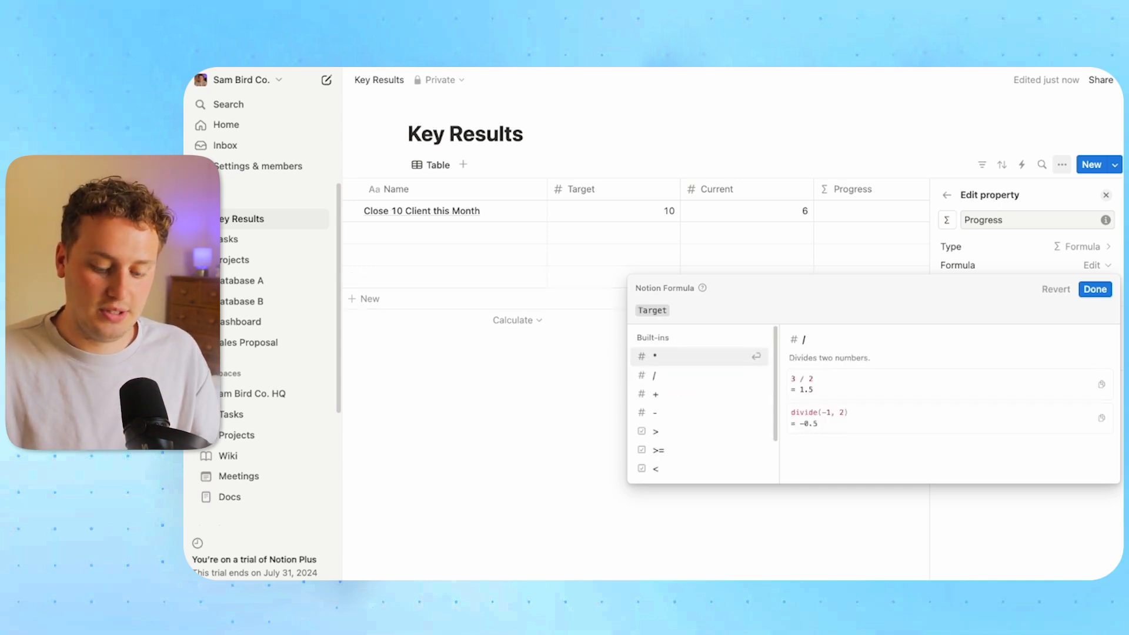
pyautogui.write('/')
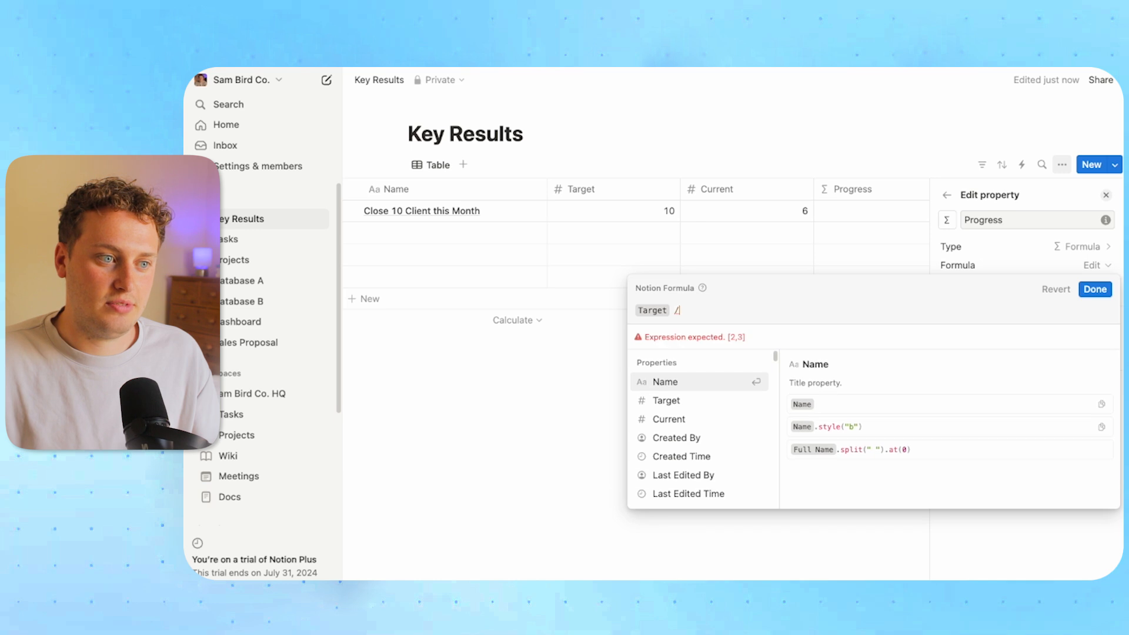
pyautogui.click(669, 418)
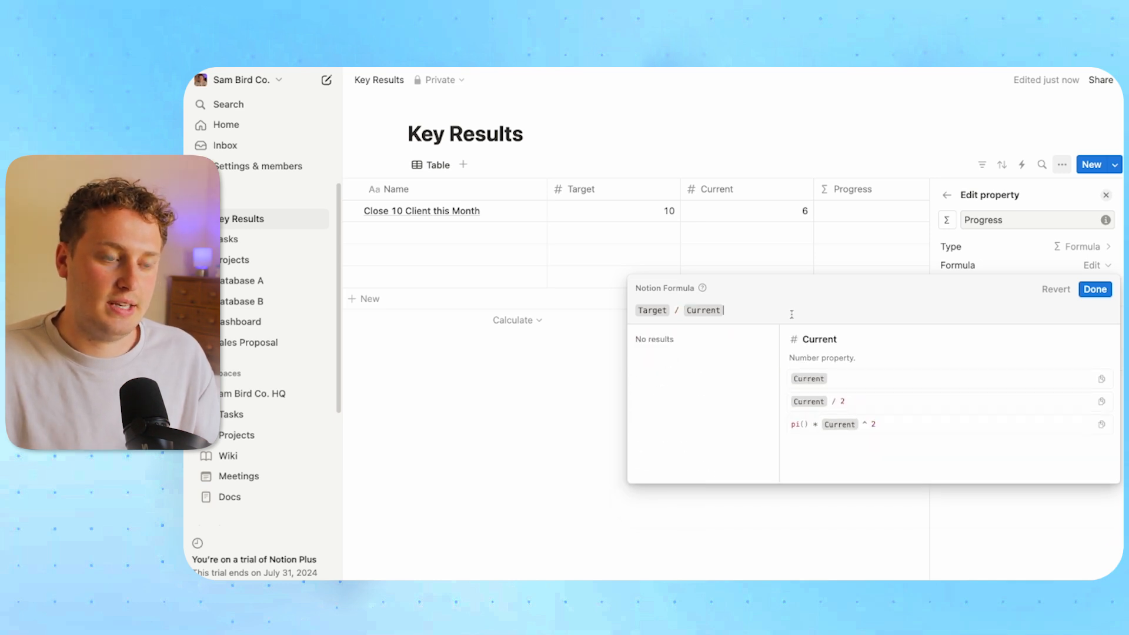
pyautogui.click(1095, 289)
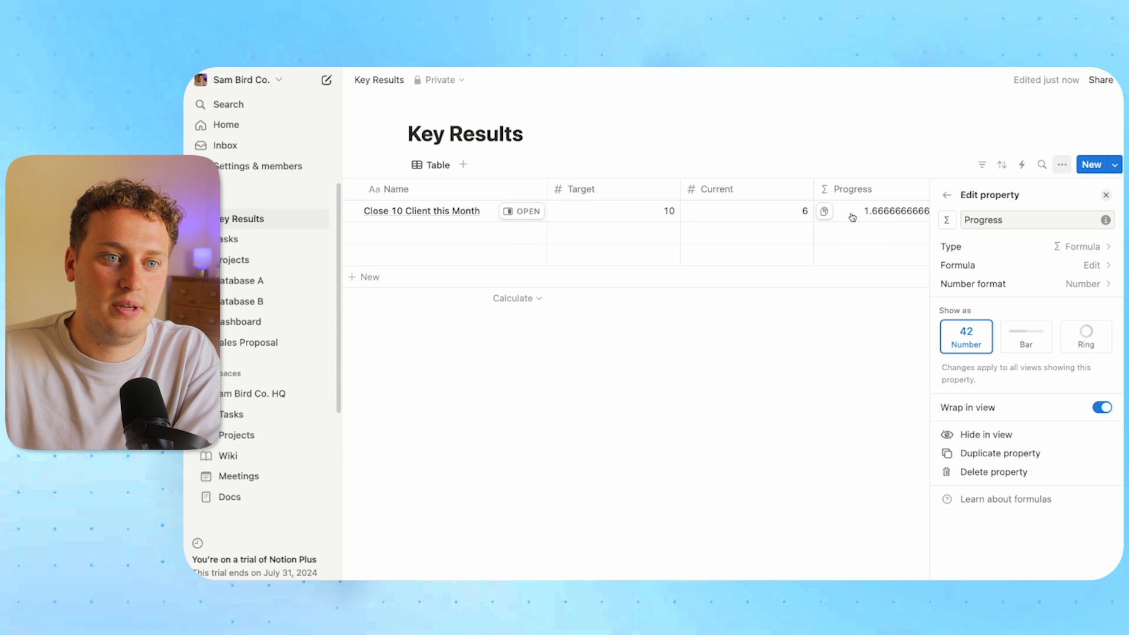
# Format the Progress column as a percentage
pyautogui.click(1033, 285)
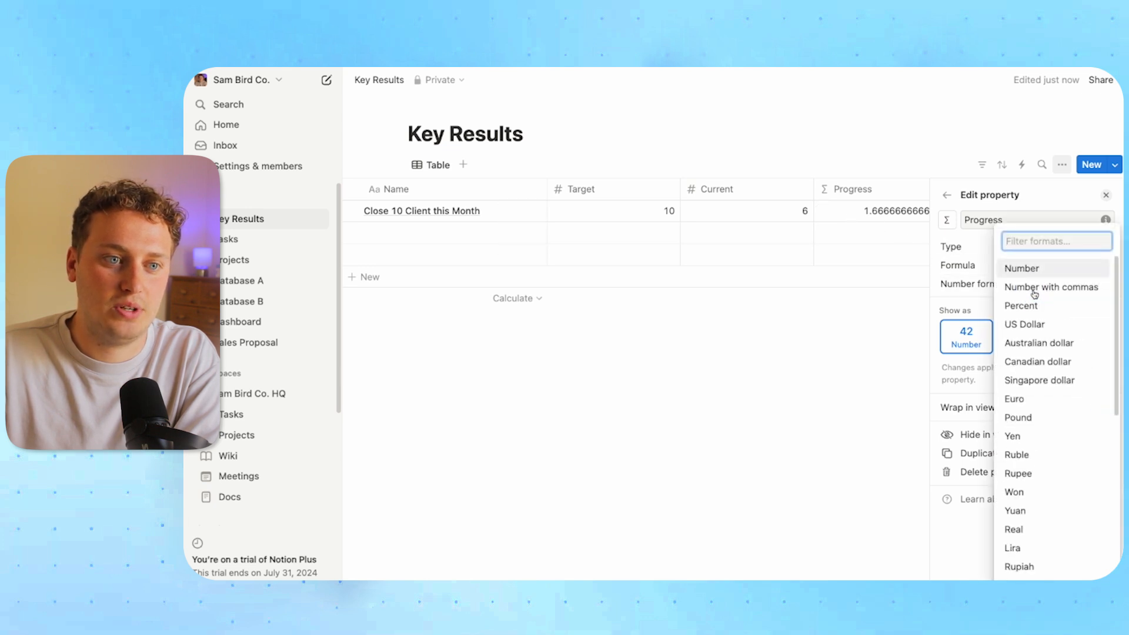
pyautogui.click(1032, 305)
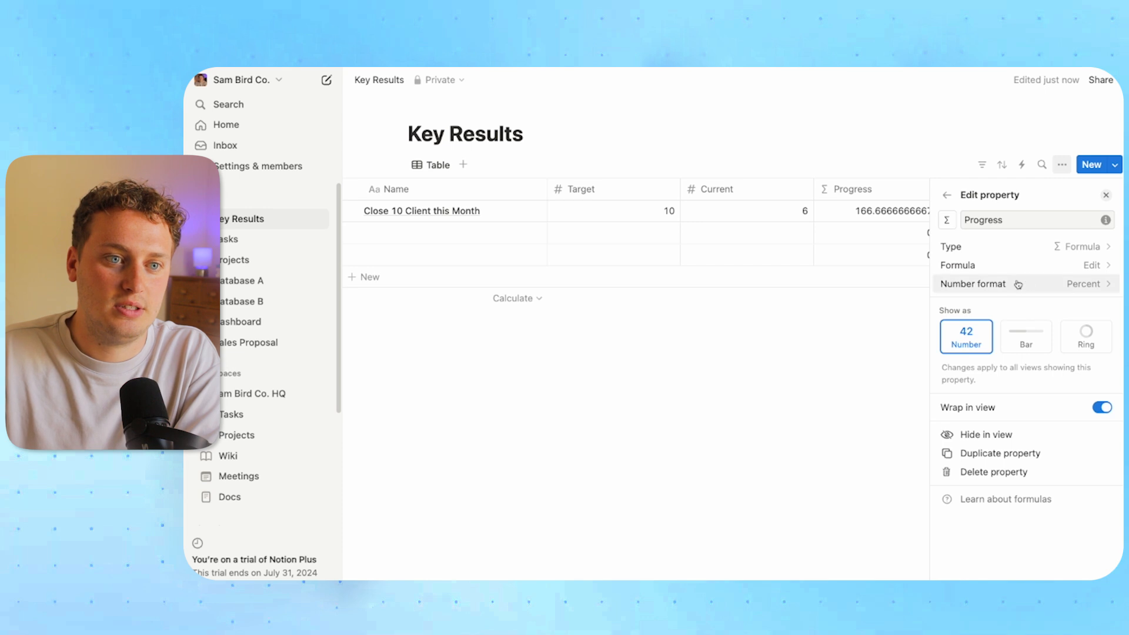
pyautogui.click(864, 323)
# Reopen the Progress formula and delete its leading Target term
pyautogui.click(936, 215)
pyautogui.click(721, 263)
pyautogui.click(707, 260)
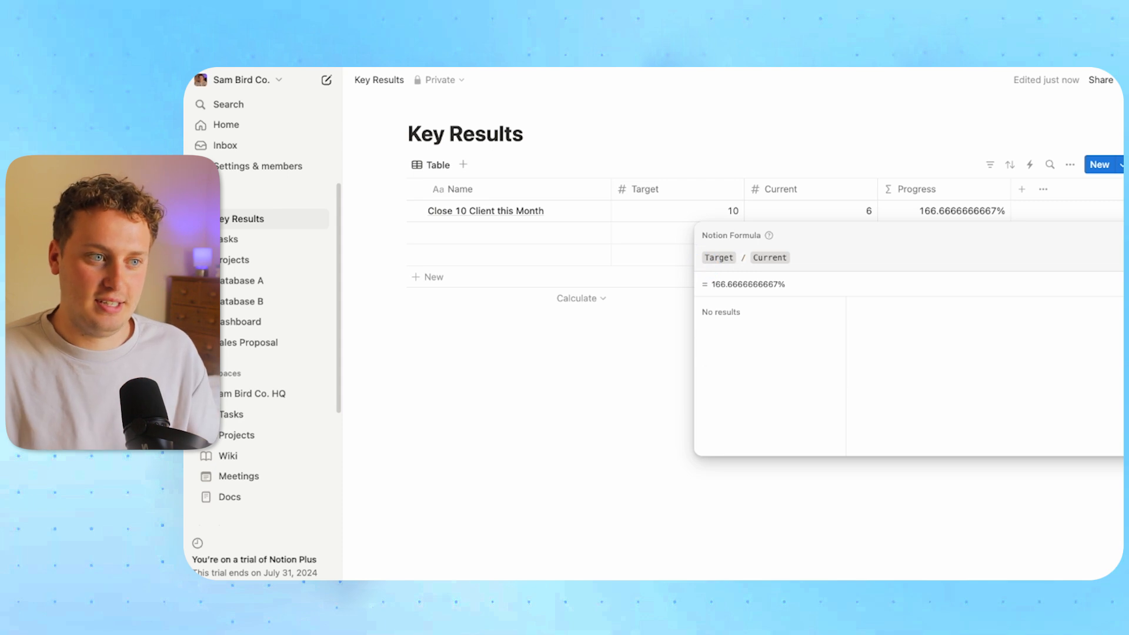
pyautogui.press('Delete')
# Rewrite the Progress formula as Current / Target
pyautogui.write('curr')
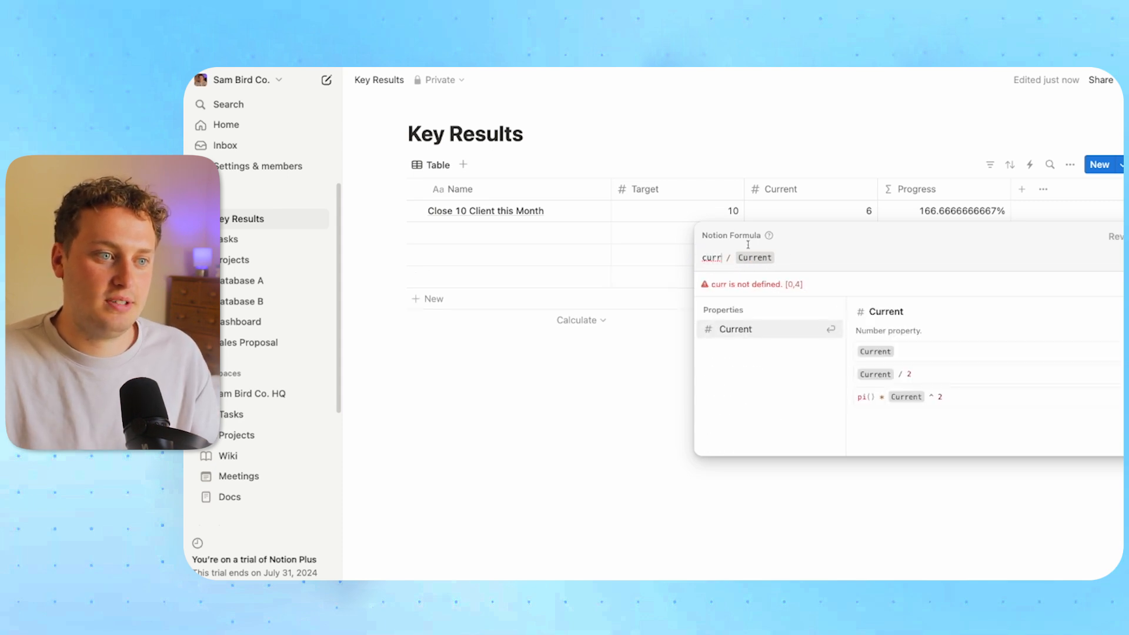
pyautogui.click(751, 327)
pyautogui.click(798, 257)
pyautogui.press('BackSpace')
pyautogui.write('targ')
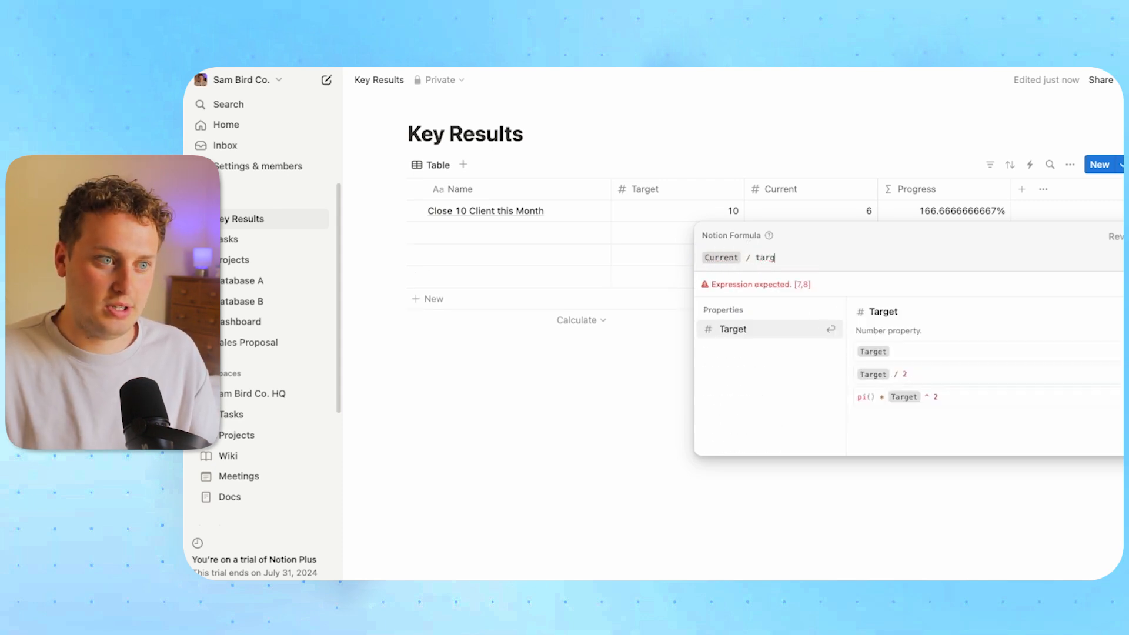
pyautogui.click(767, 330)
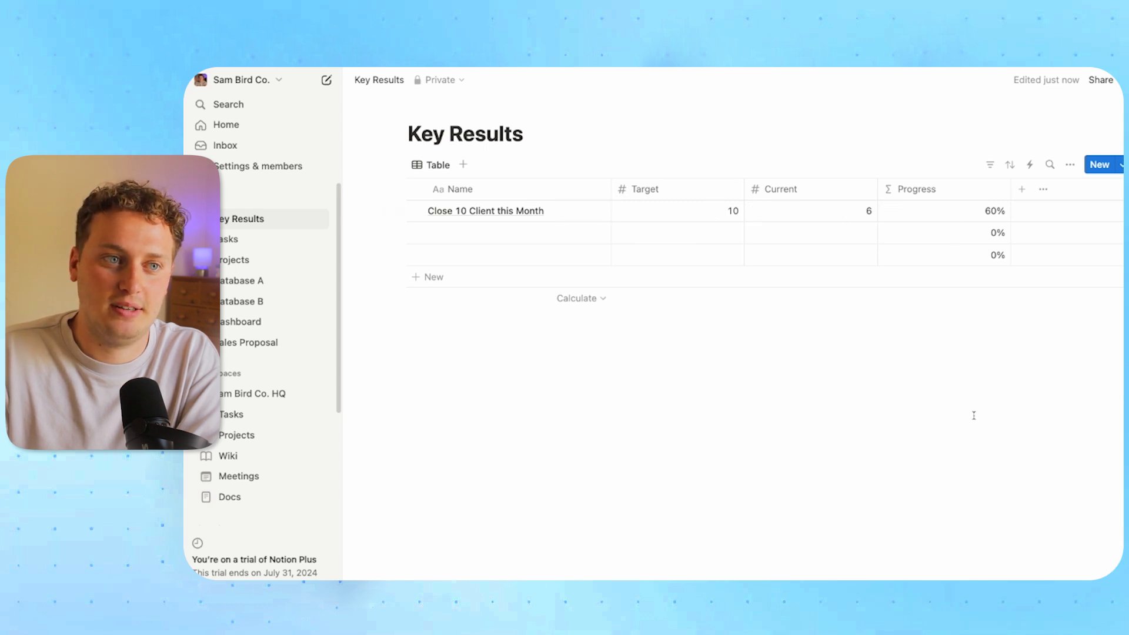
# Check the 60% result and open the Progress property settings
pyautogui.click(960, 215)
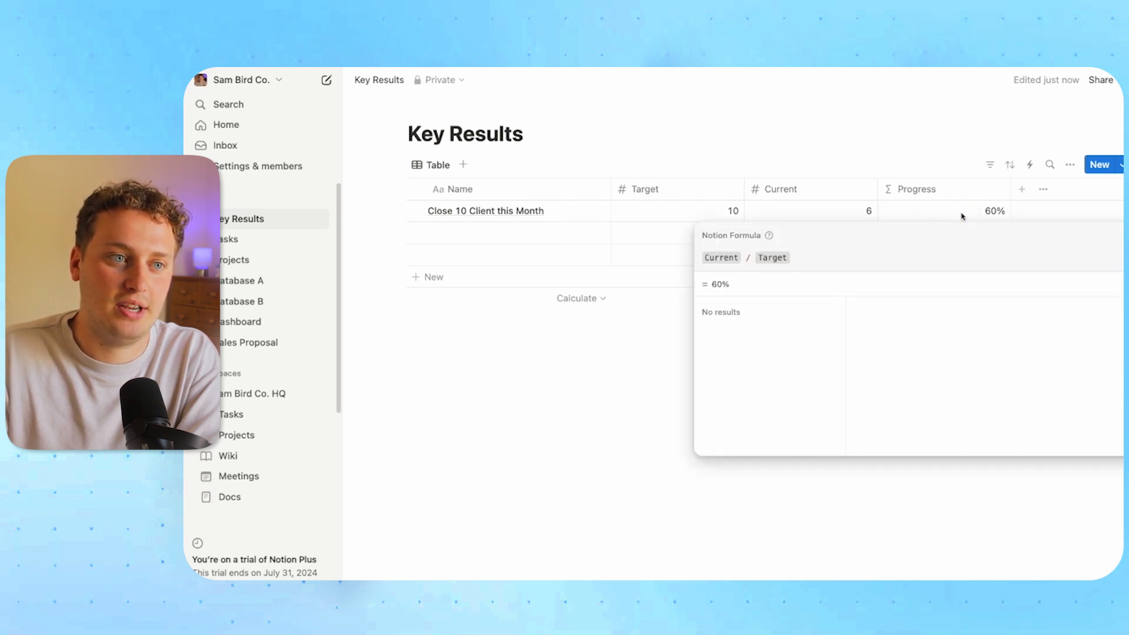
pyautogui.press('Escape')
pyautogui.click(937, 189)
pyautogui.click(938, 240)
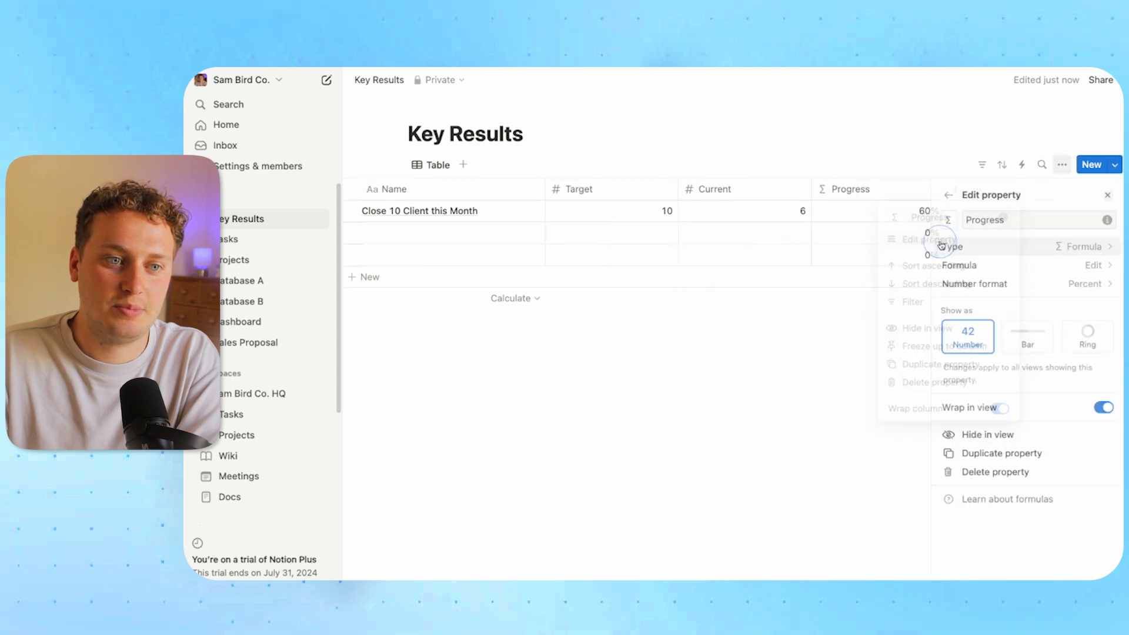
# Show Progress as a bar and close the property panel
pyautogui.click(1036, 339)
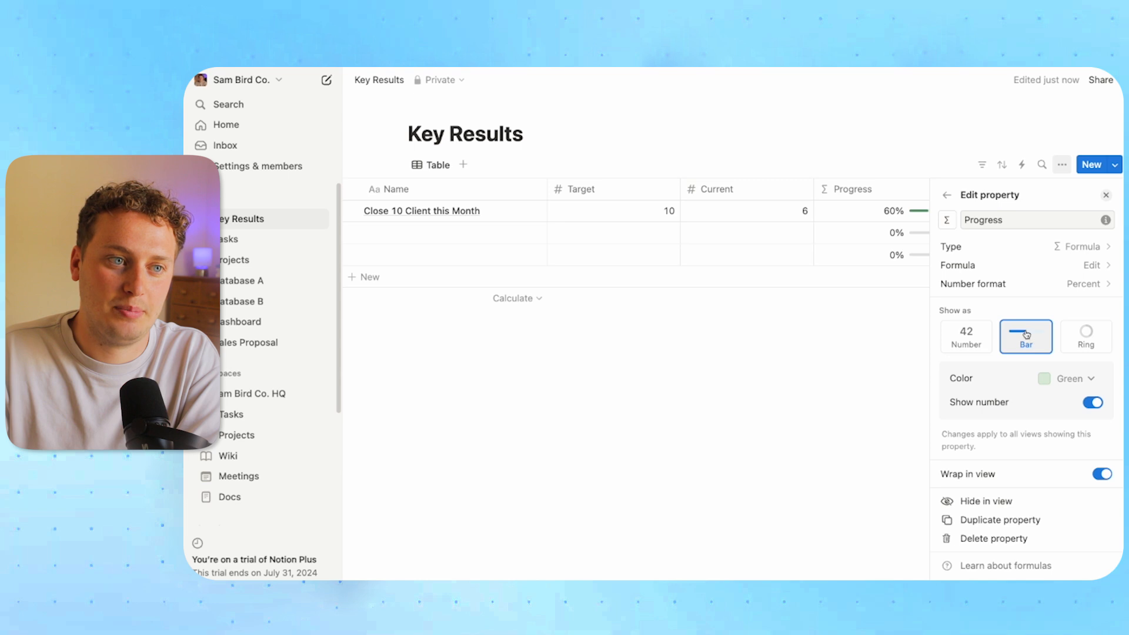
pyautogui.click(803, 356)
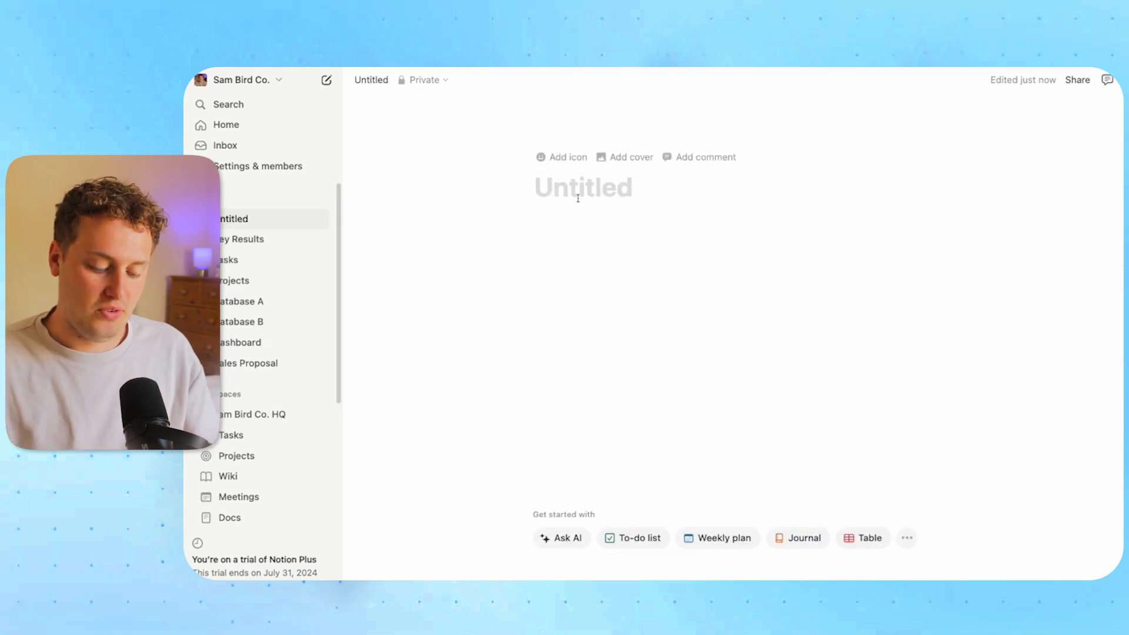
# Title the page Automations with a numbered list: Buttons, Database Automations, Database Buttons Automations
pyautogui.write('Automations')
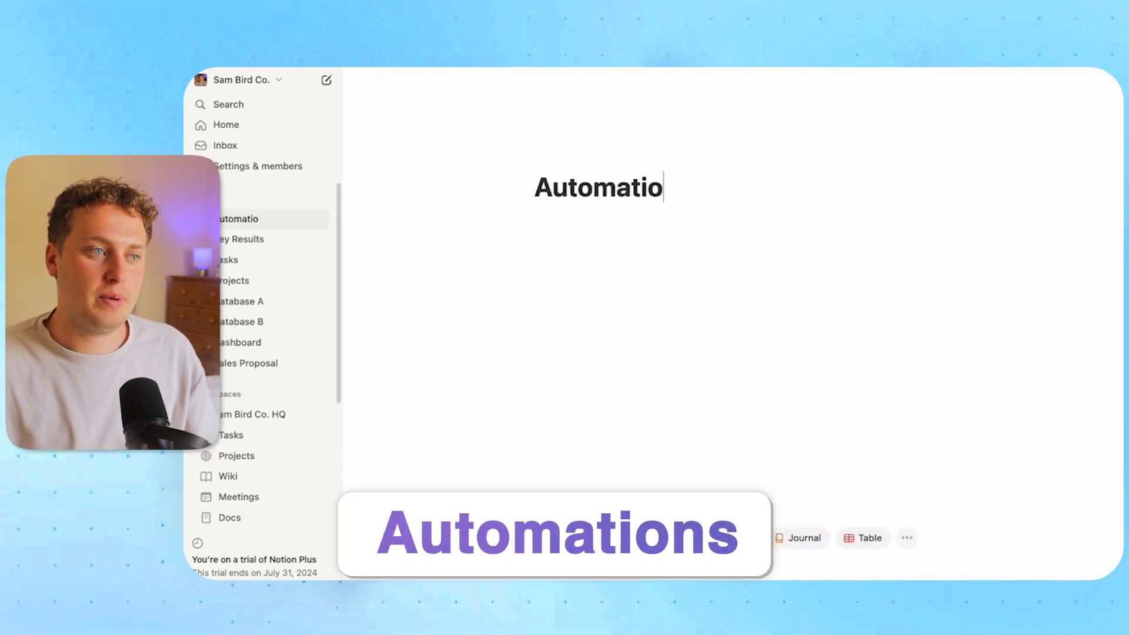
pyautogui.press('Return')
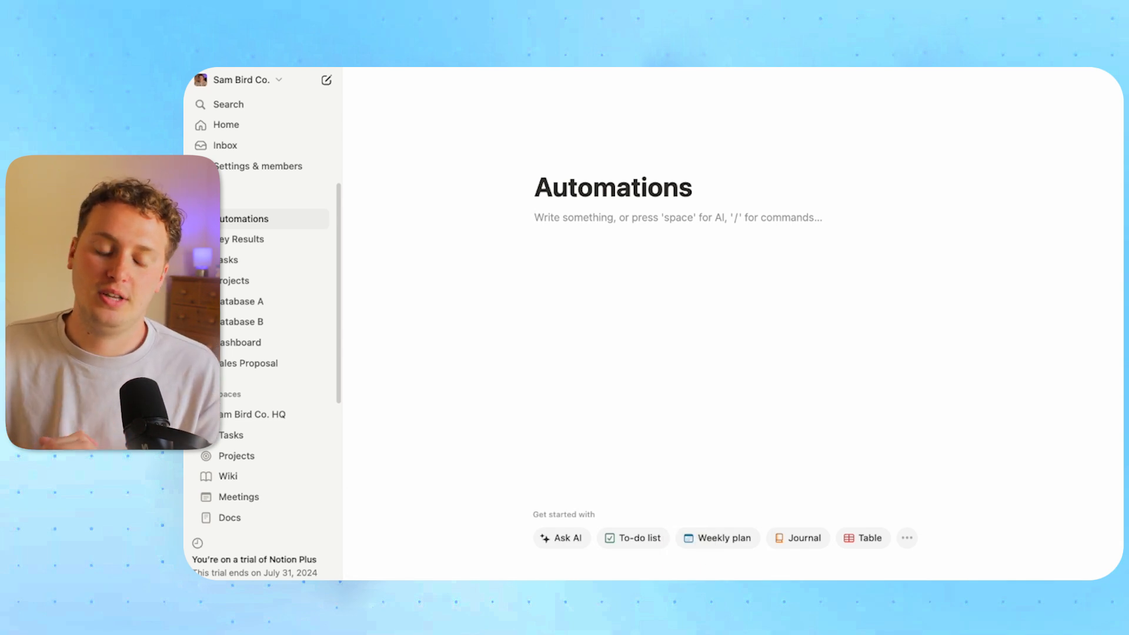
pyautogui.write('1. ')
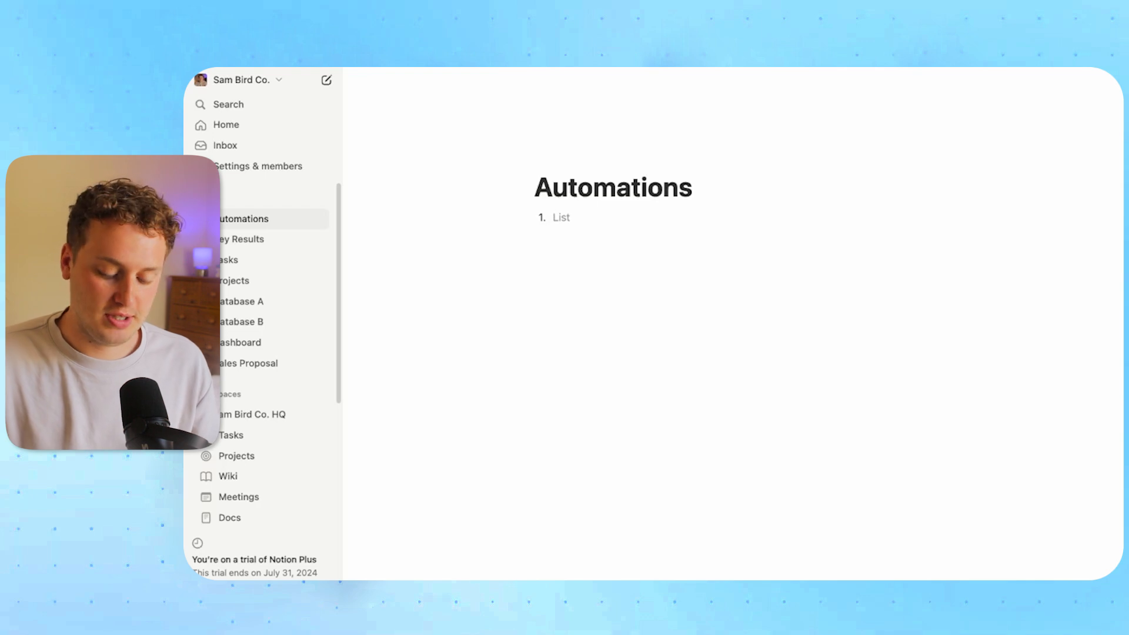
pyautogui.write('Buttons')
pyautogui.press('Return')
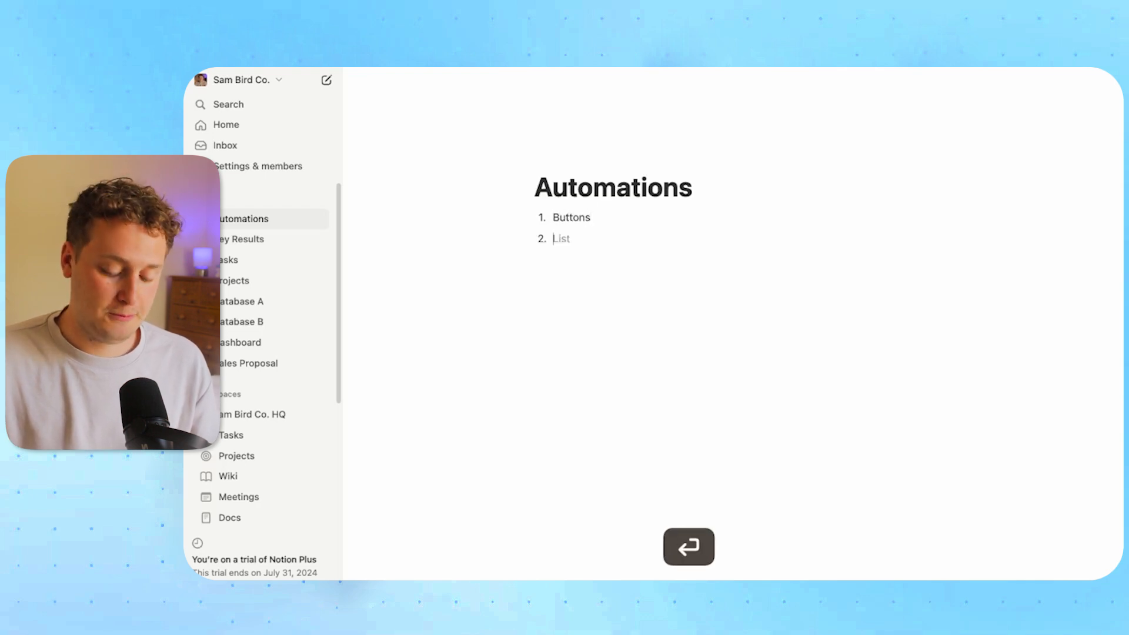
pyautogui.write('Database Automations')
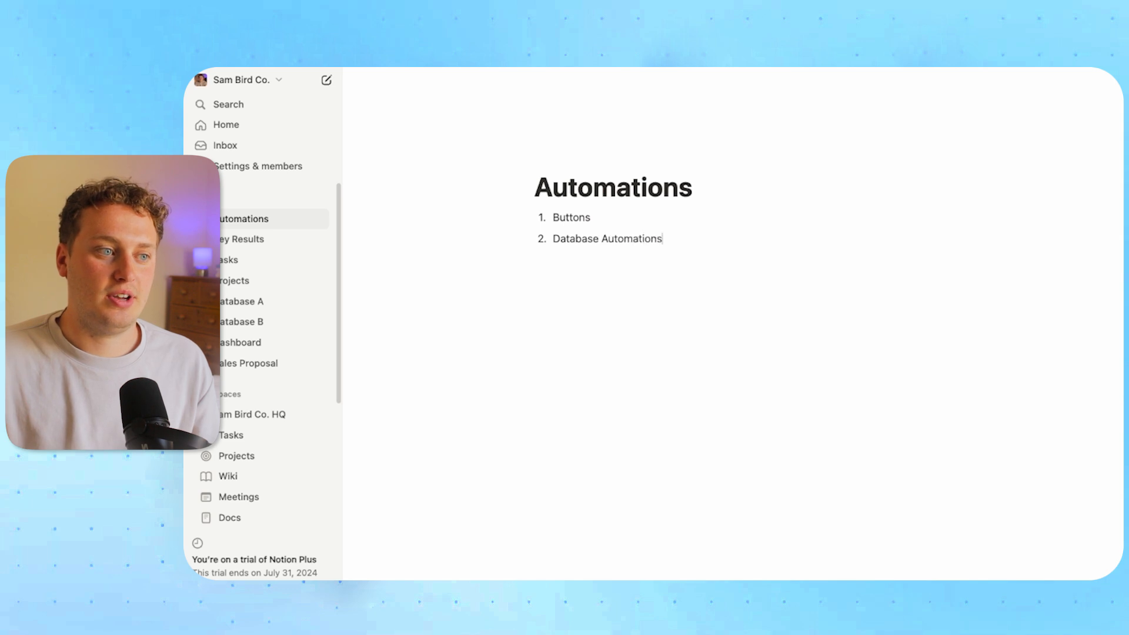
pyautogui.press('Return')
pyautogui.write('Database BUttons Automations')
pyautogui.press('Return')
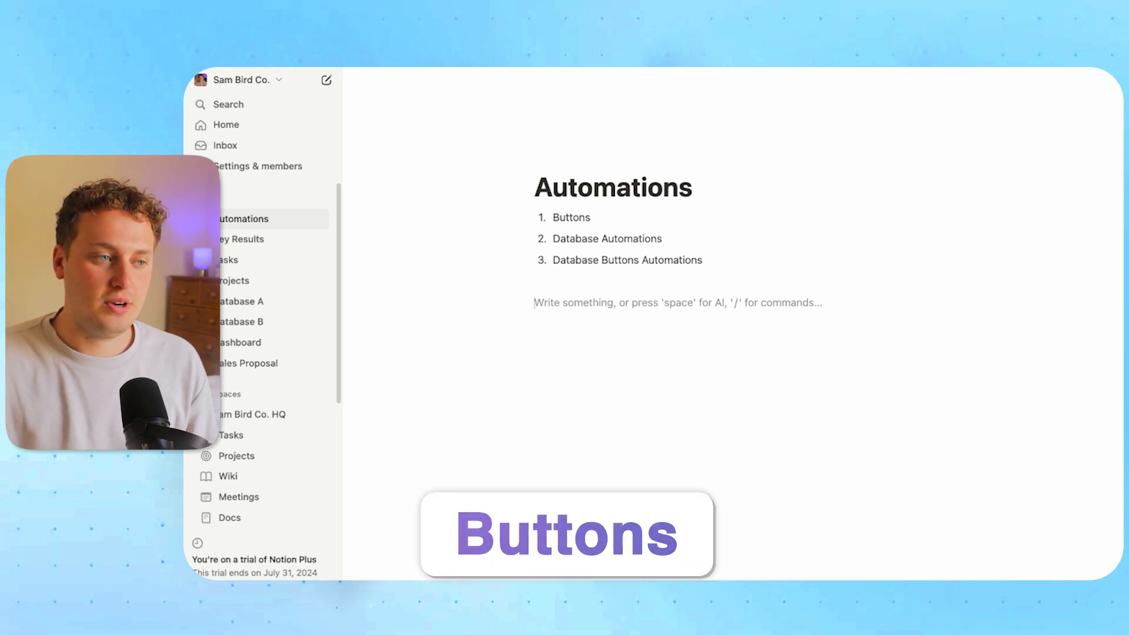
pyautogui.write('/button')
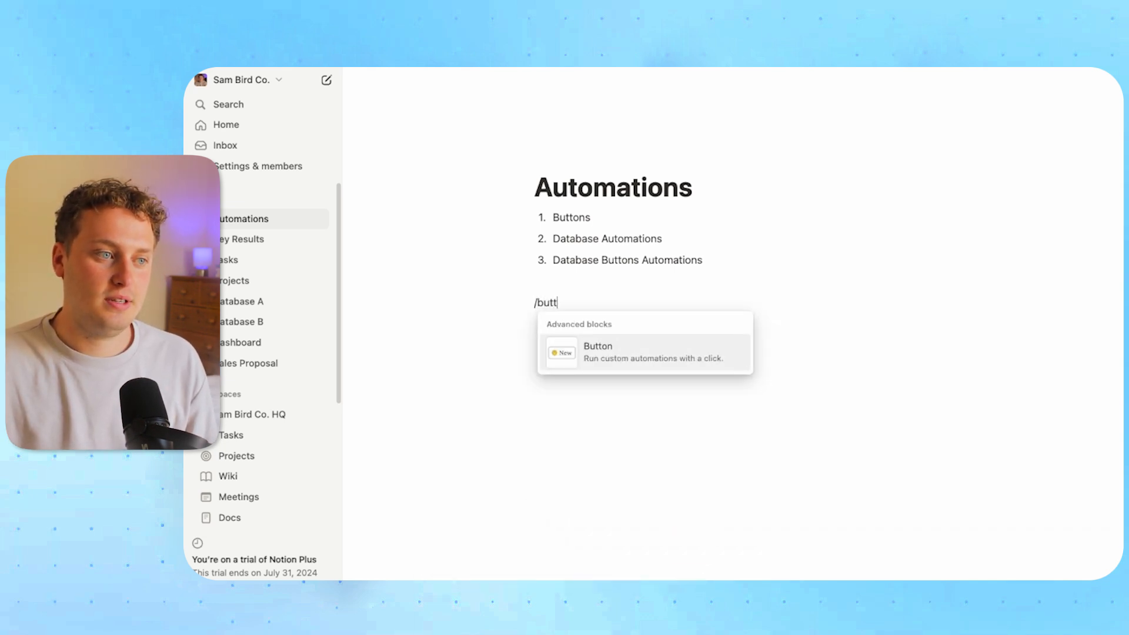
# Insert a button block named 'New Button' below the numbered list and bring up its action choices
pyautogui.press('Return')
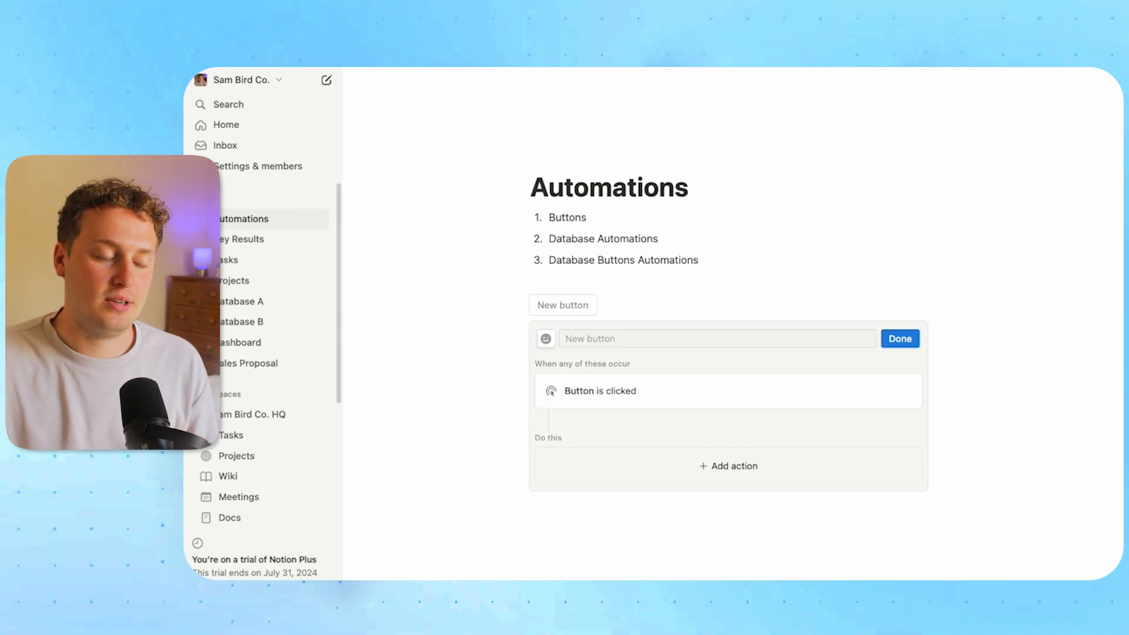
pyautogui.click(597, 335)
pyautogui.write('N')
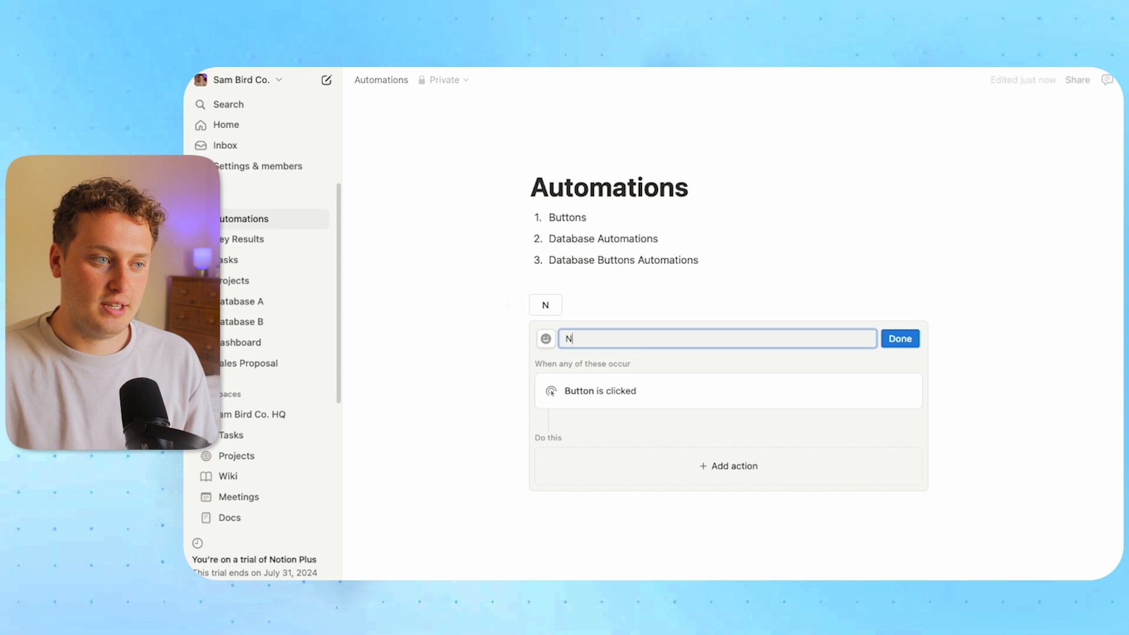
pyautogui.write('ew Button')
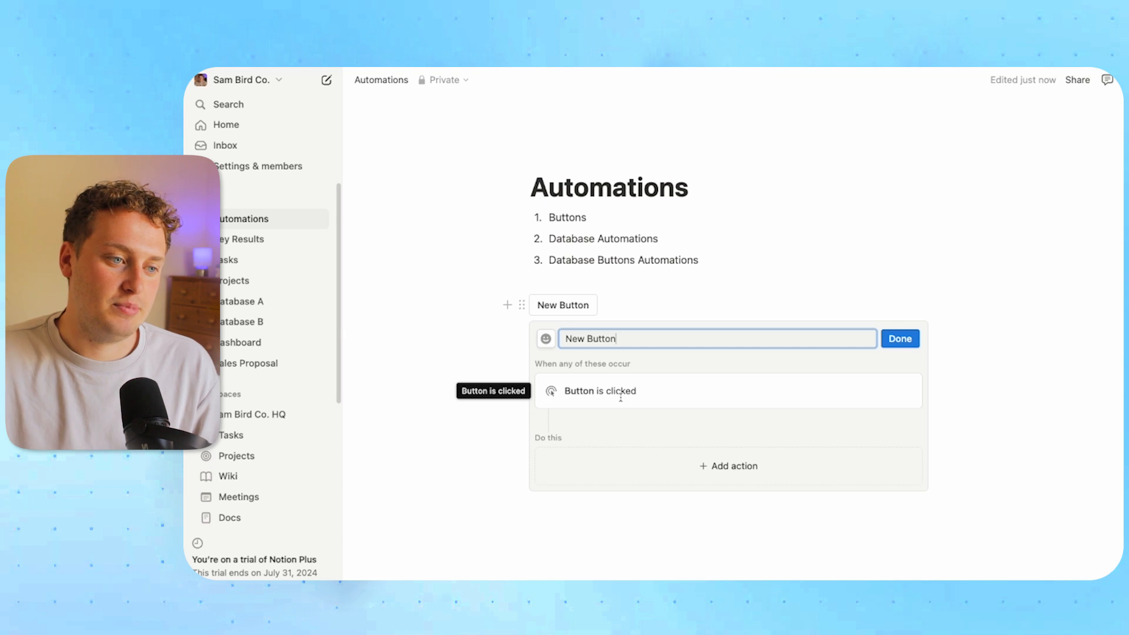
pyautogui.click(704, 470)
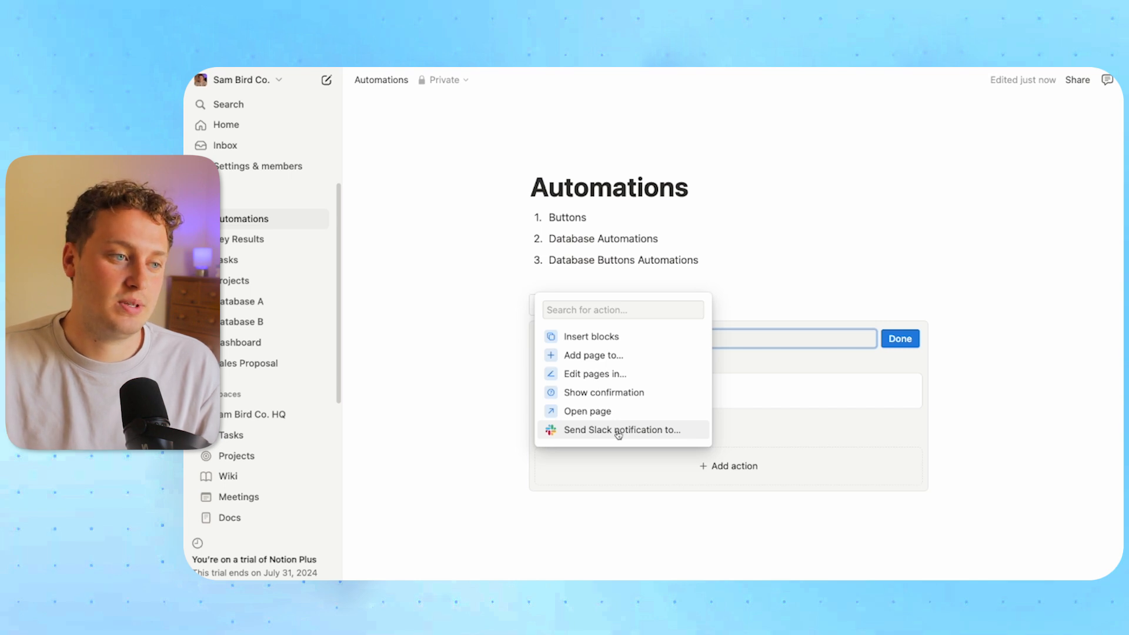
# Make the button insert blocks: a callout reading 'Yay! You hit the button!'
pyautogui.click(595, 341)
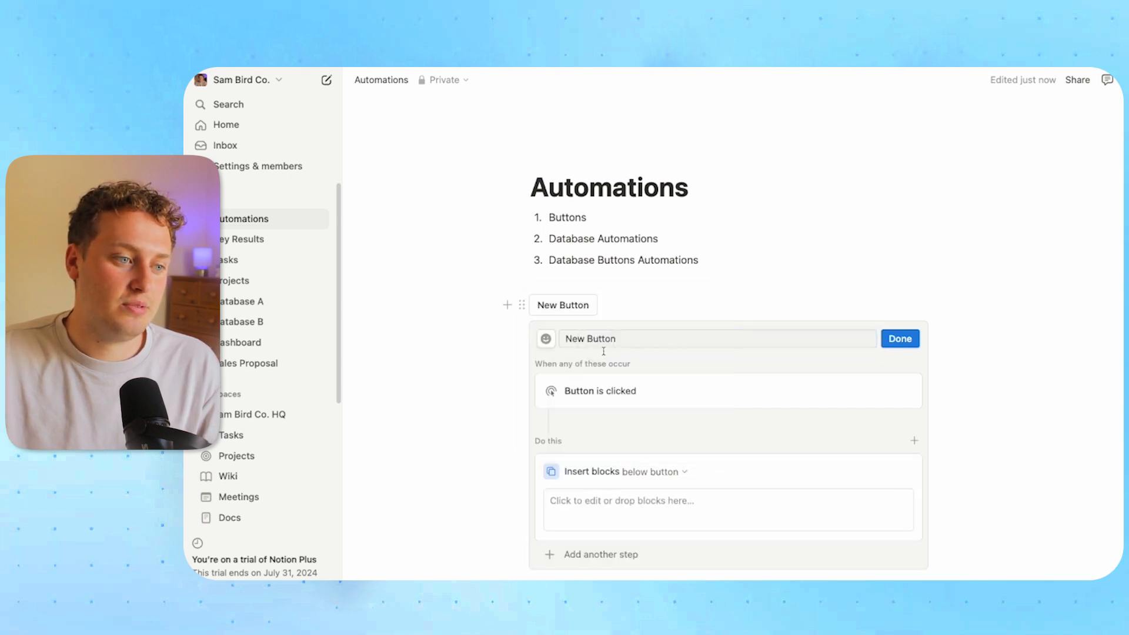
pyautogui.click(596, 503)
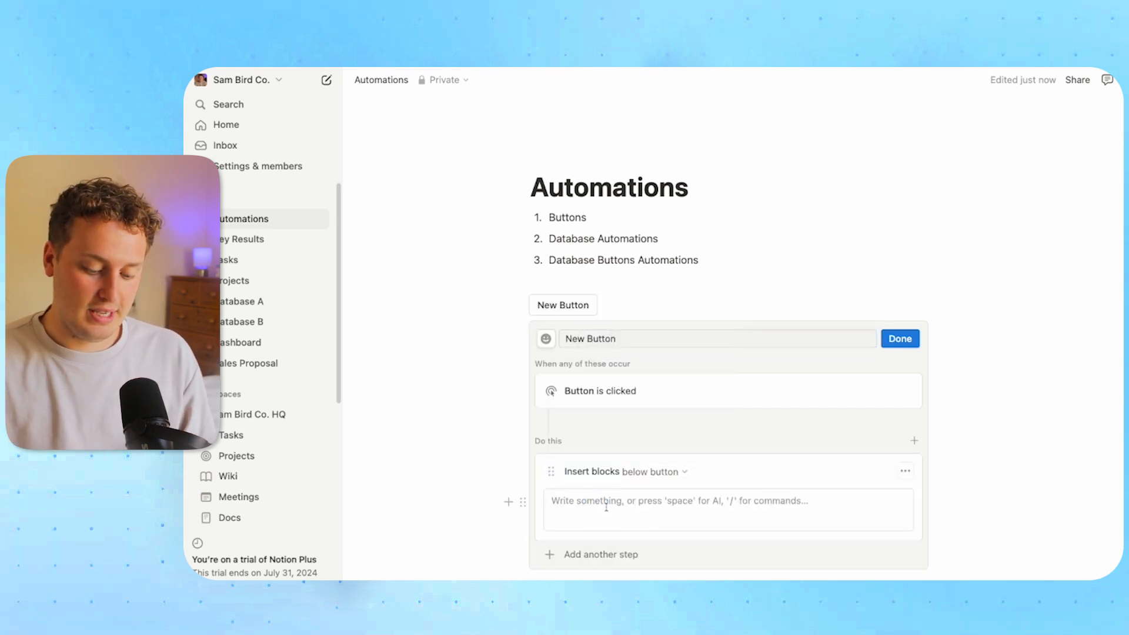
pyautogui.write('/call')
pyautogui.press('Return')
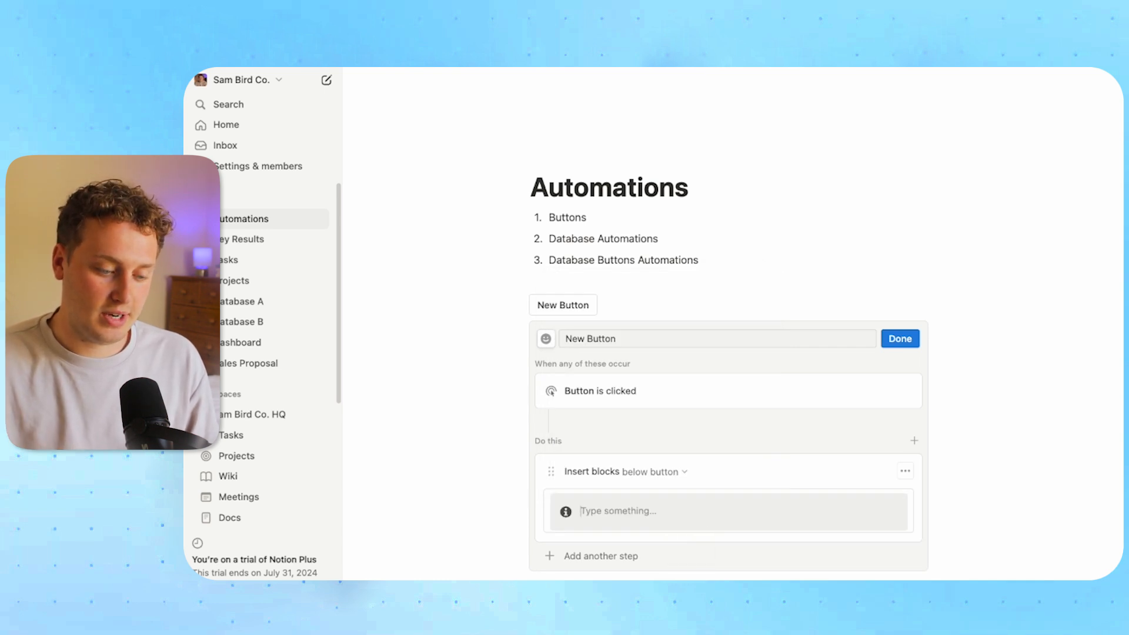
pyautogui.write('Yay')
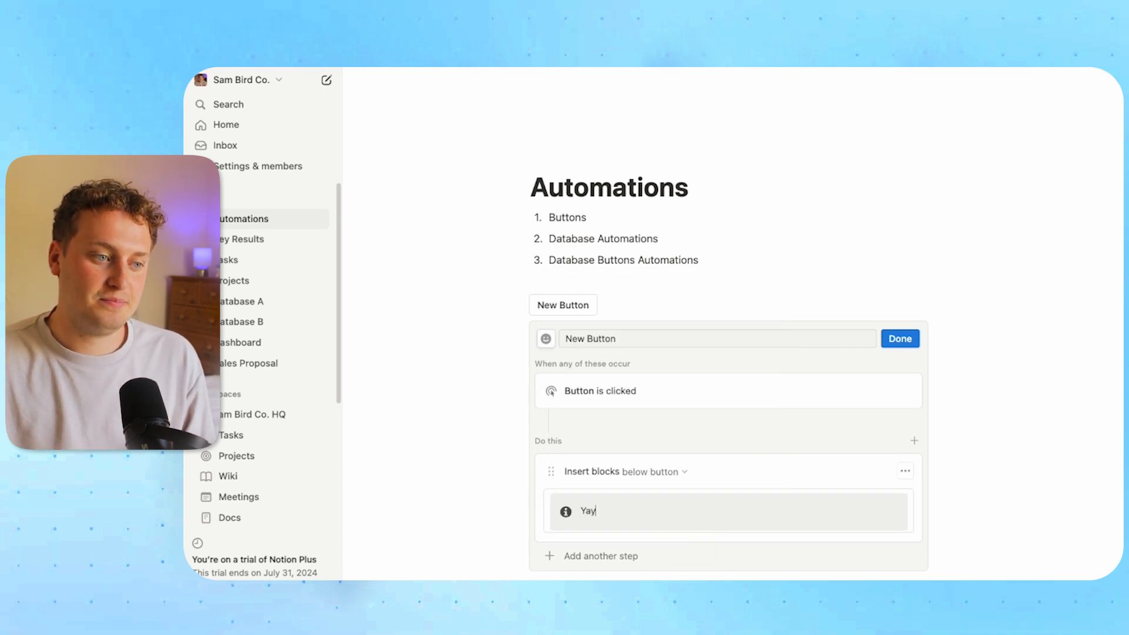
pyautogui.write('! You hit thi button!')
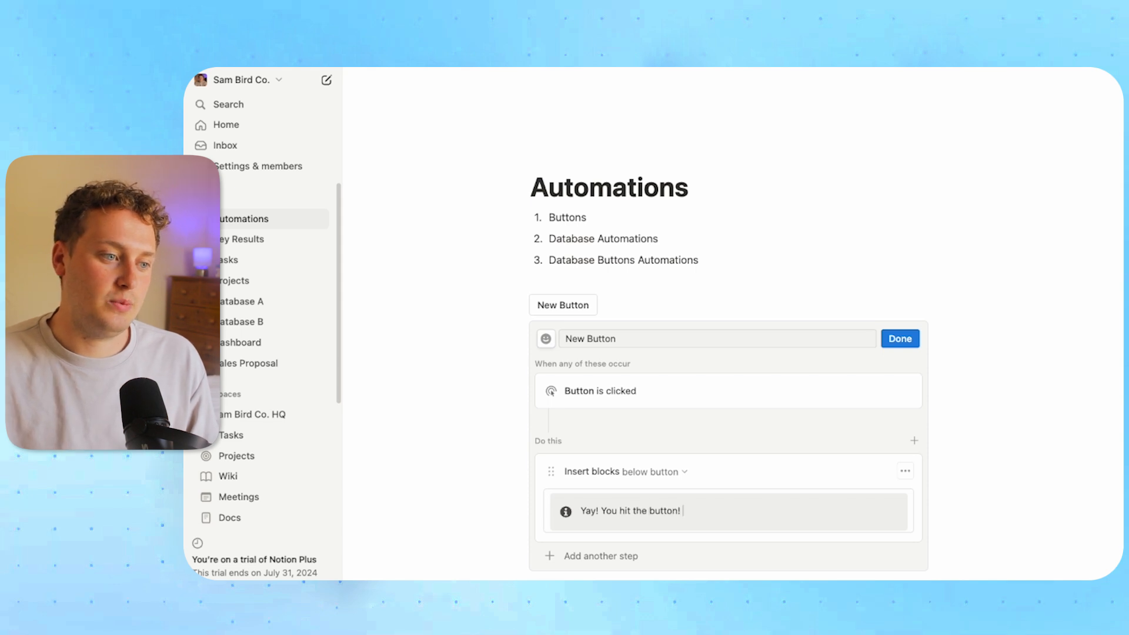
# Give the callout a click icon and finish the button setup
pyautogui.click(565, 510)
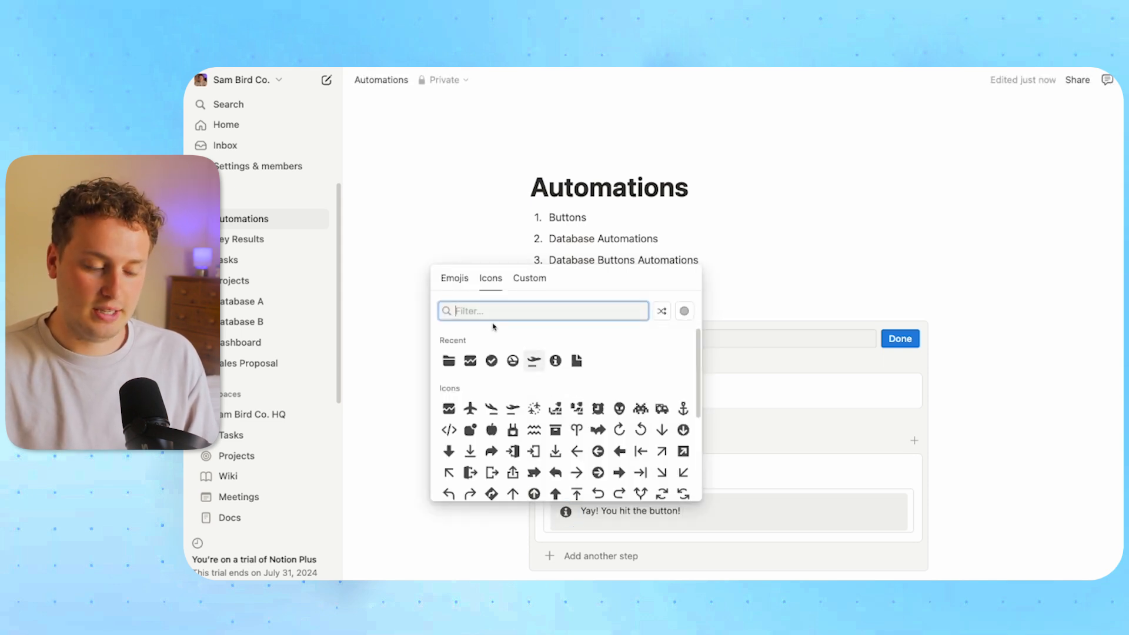
pyautogui.write('click')
pyautogui.click(431, 365)
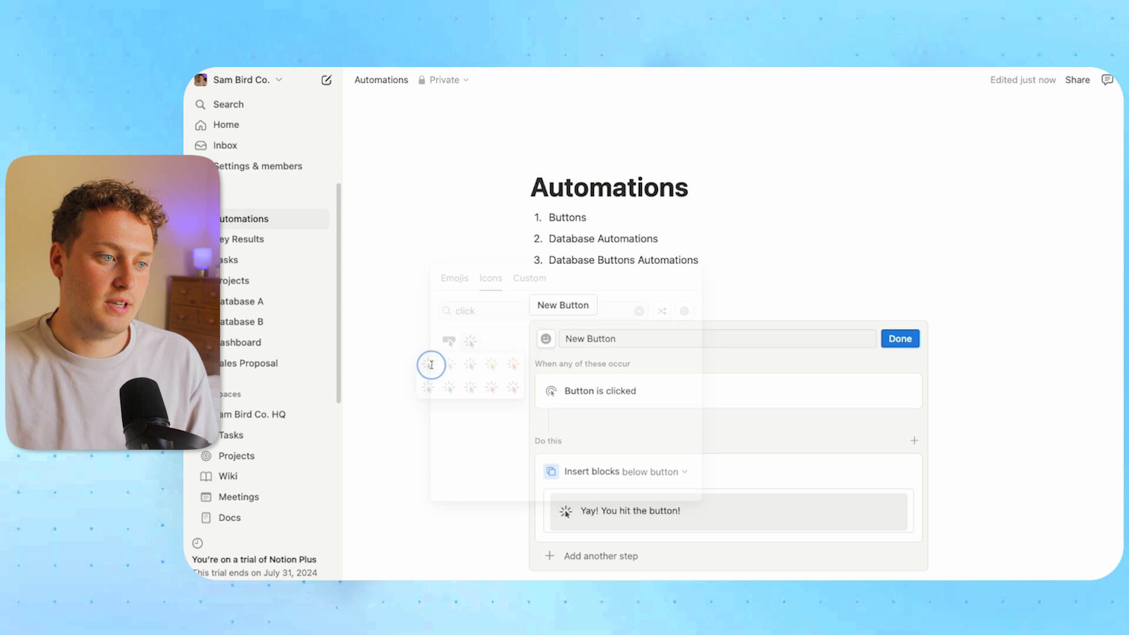
pyautogui.click(899, 339)
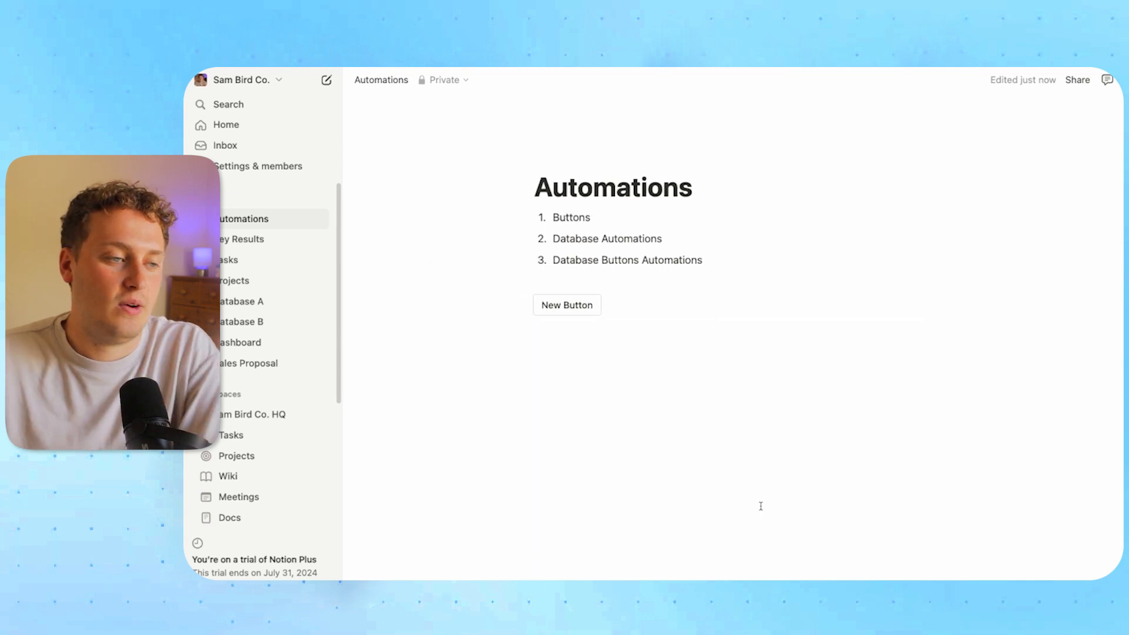
# Trigger New Button twice to insert two callouts, add an empty line, then go to Database A
pyautogui.click(576, 307)
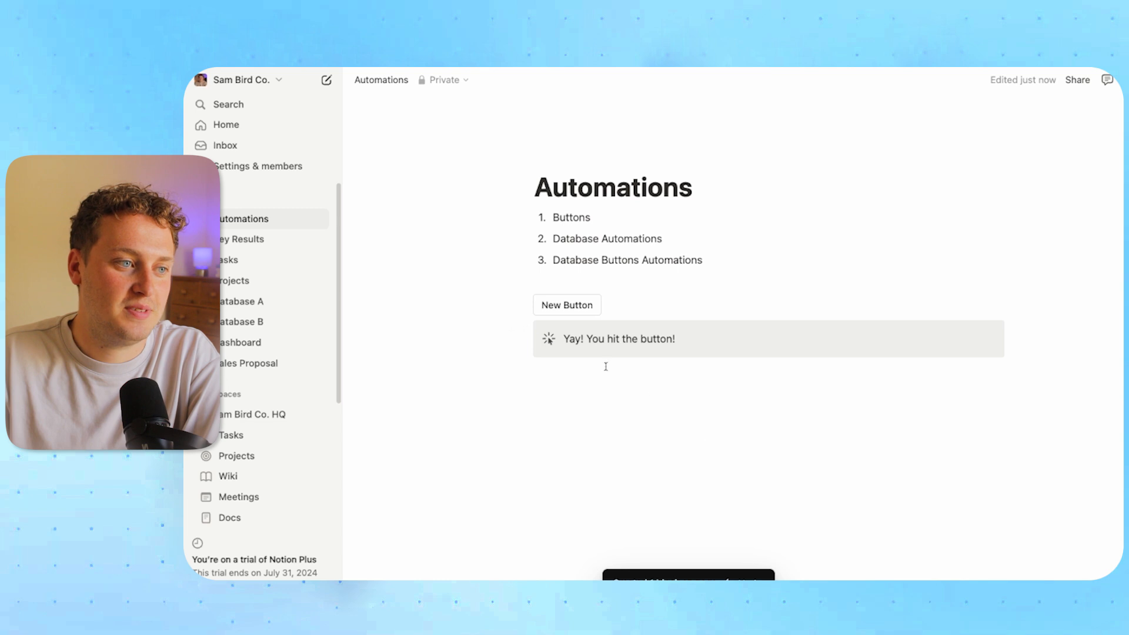
pyautogui.click(567, 305)
pyautogui.click(595, 419)
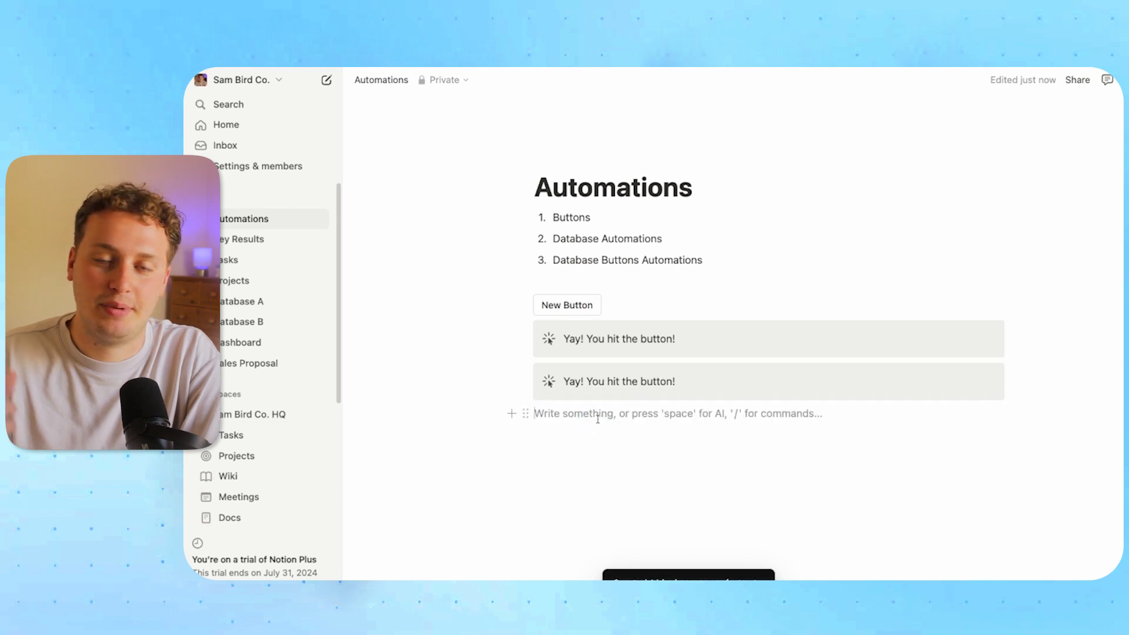
pyautogui.press('Return')
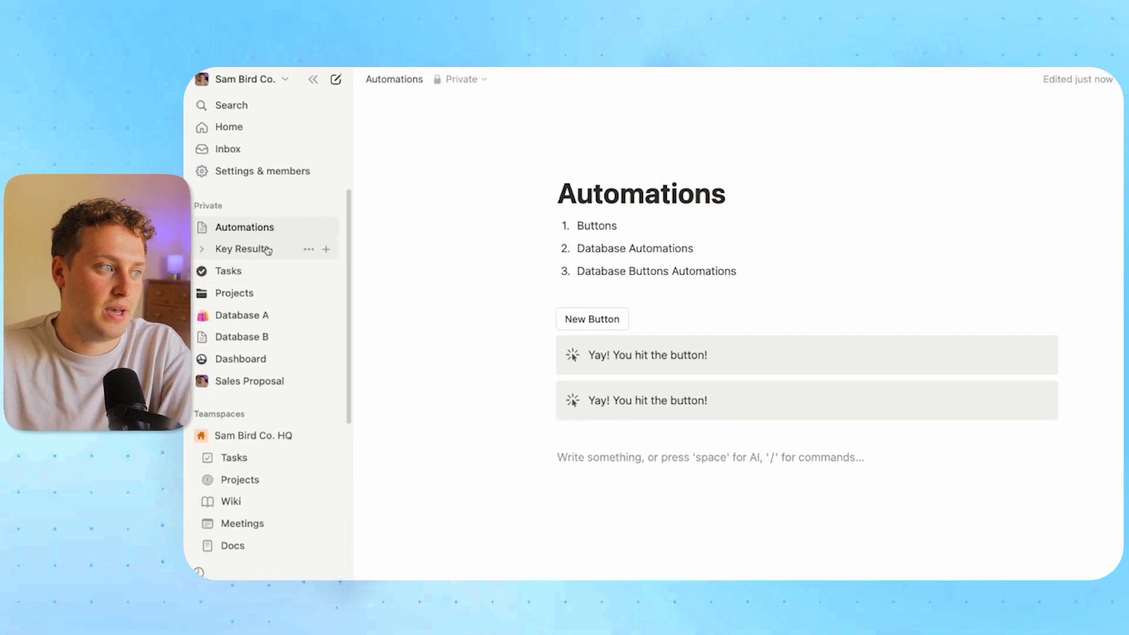
pyautogui.click(264, 321)
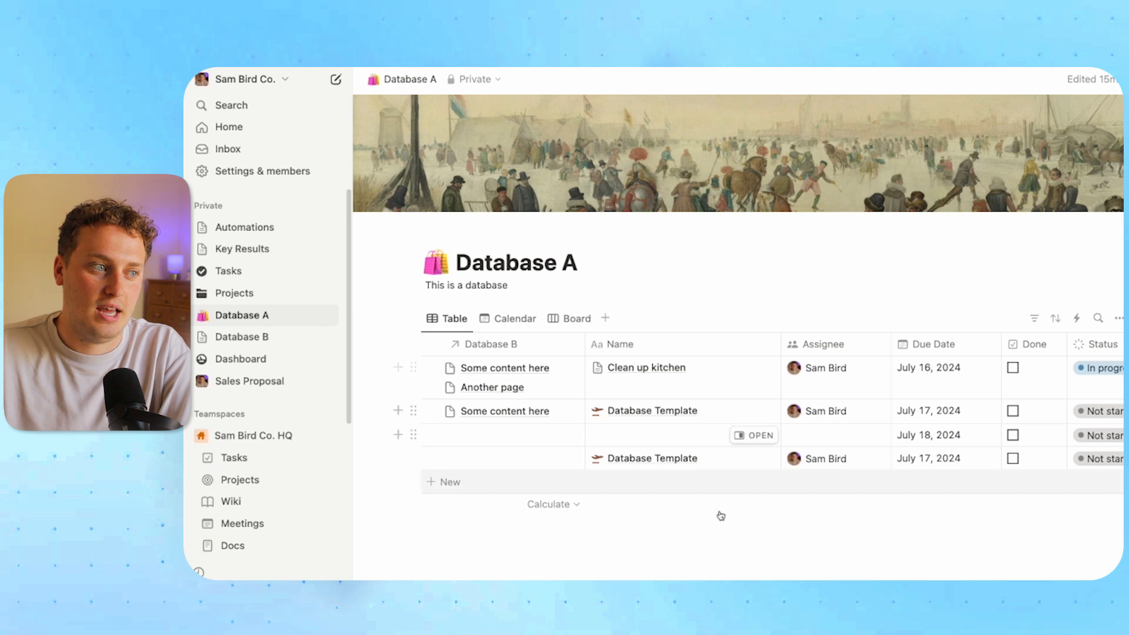
# Create a new automation named 'Database Automation' applying to all of Database A
pyautogui.click(1118, 320)
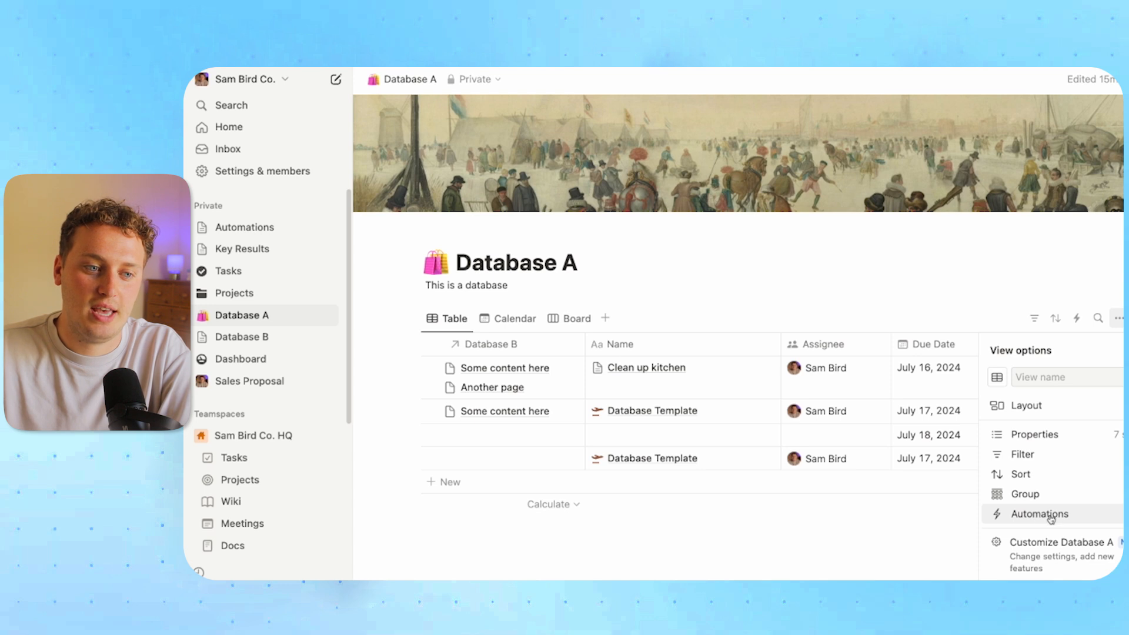
pyautogui.click(1041, 514)
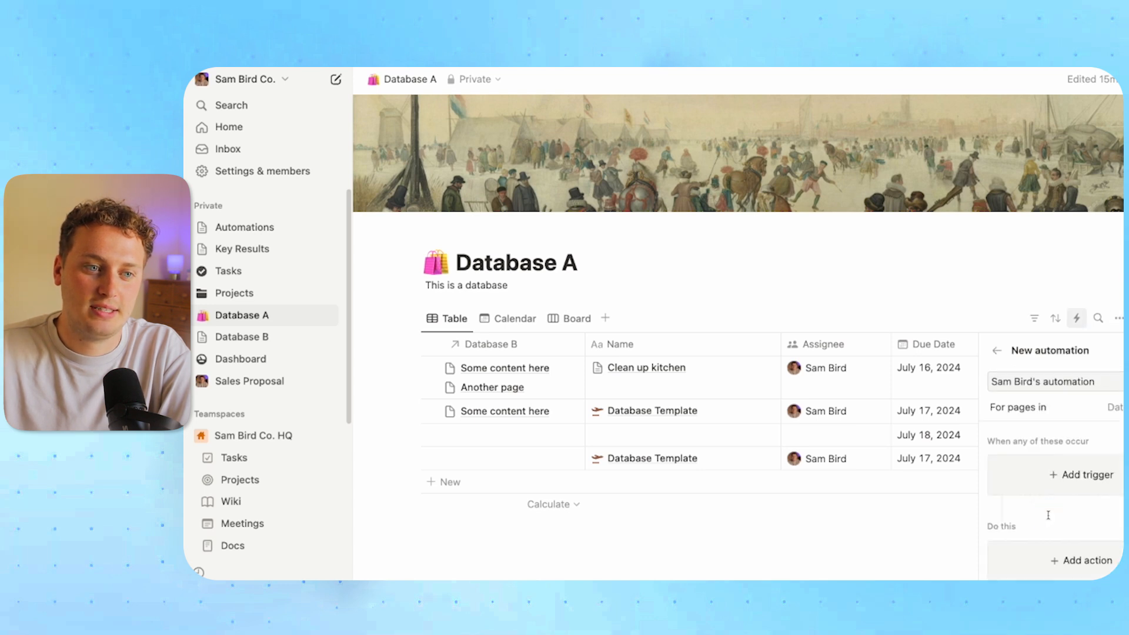
pyautogui.tripleClick(1055, 380)
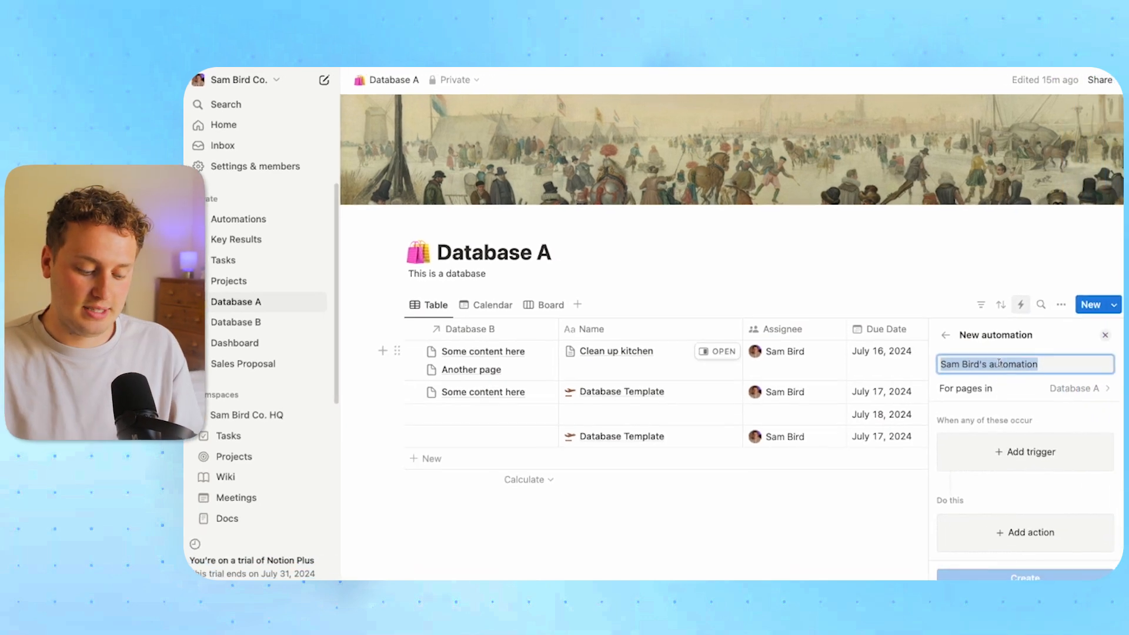
pyautogui.write('Database Automation')
pyautogui.click(934, 370)
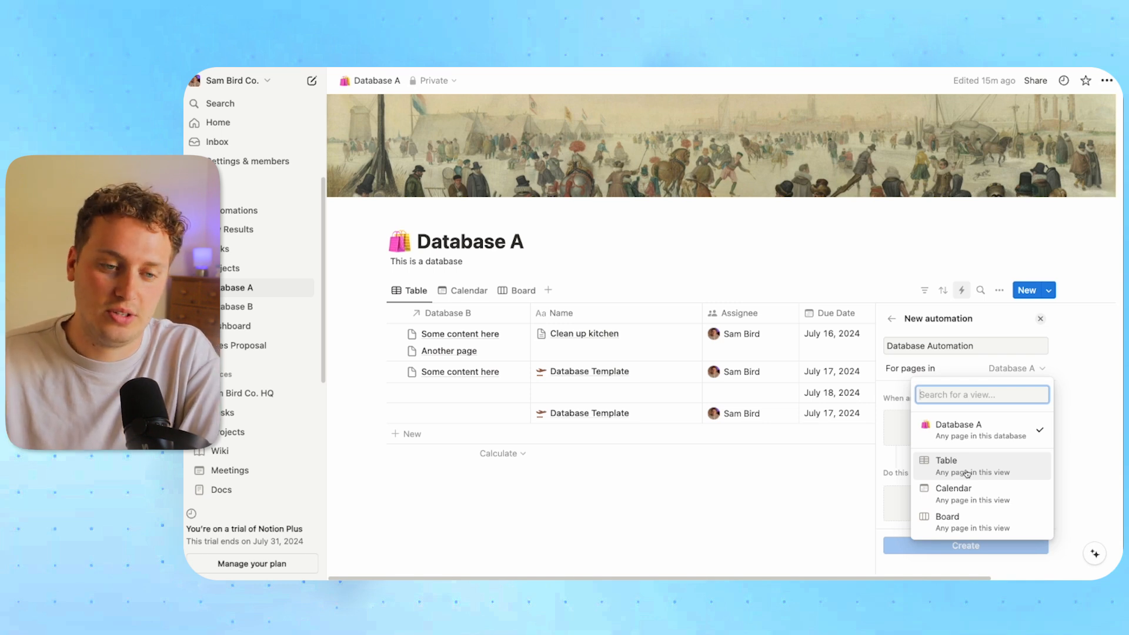
pyautogui.click(952, 368)
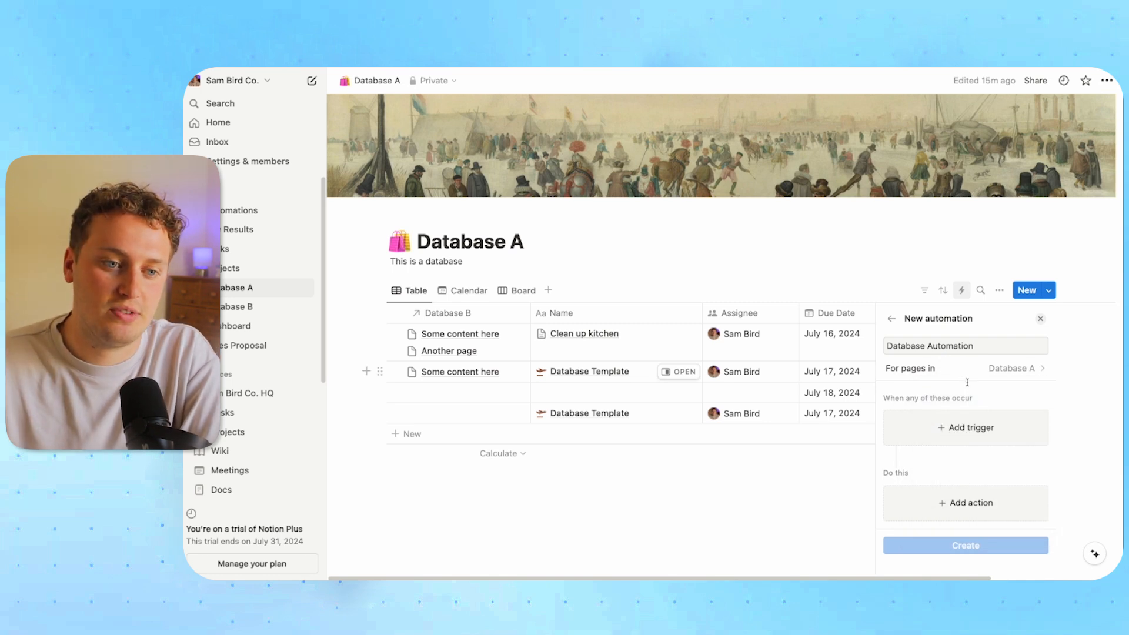
# Set the trigger to the Done property being set to checked
pyautogui.click(942, 428)
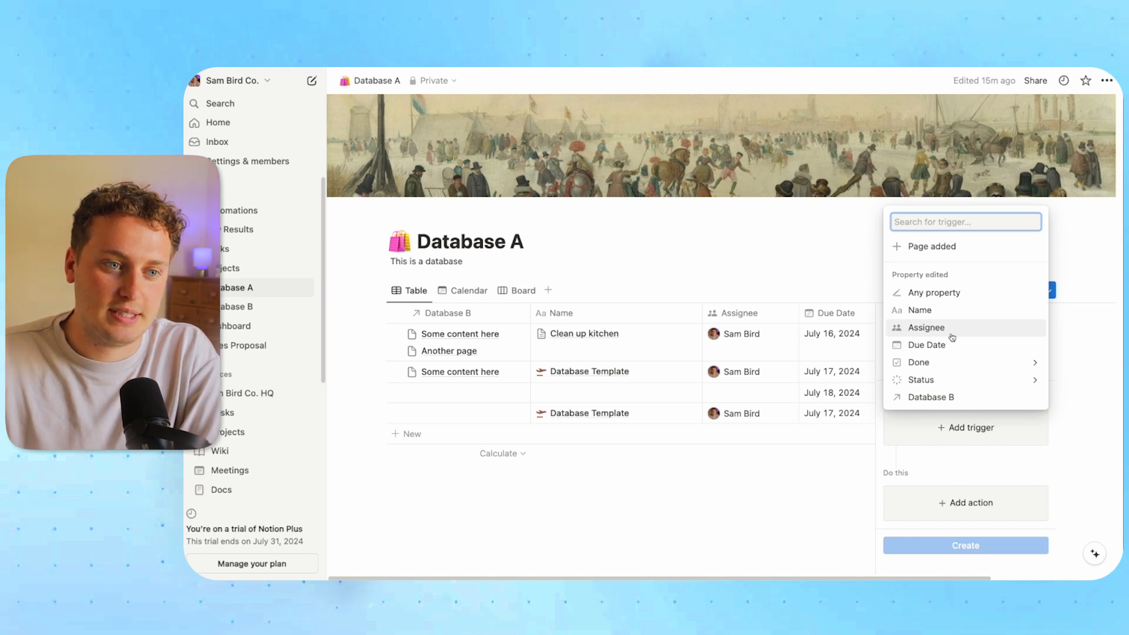
pyautogui.click(955, 362)
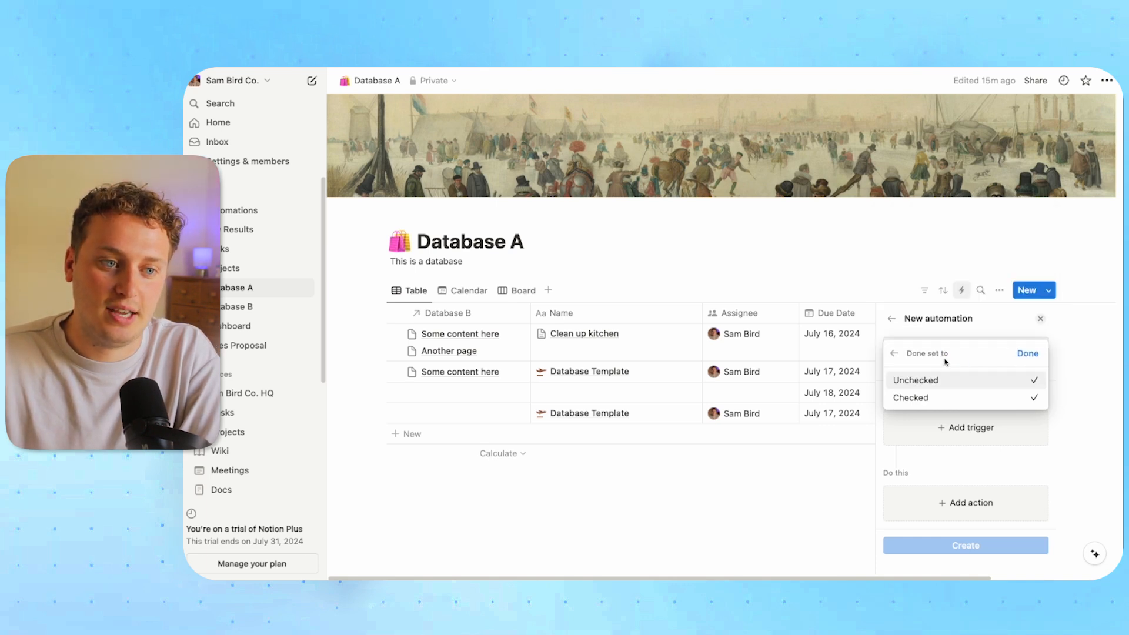
pyautogui.click(952, 383)
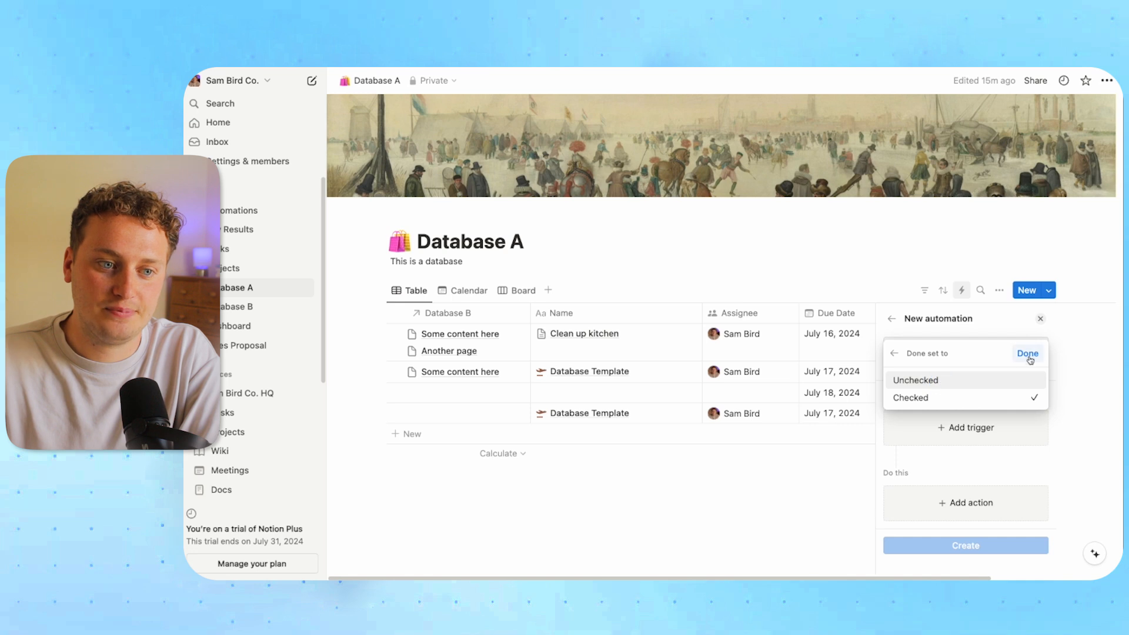
pyautogui.click(1027, 353)
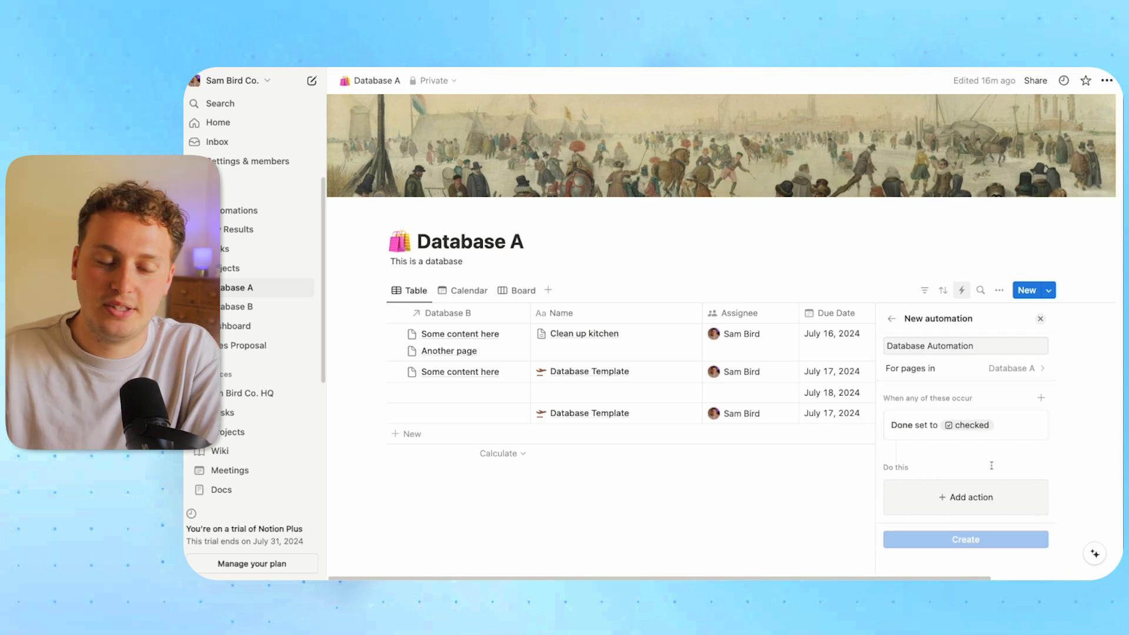
# Add a Send notification action to the Assignee property with message 'The task is done', and create it
pyautogui.click(973, 498)
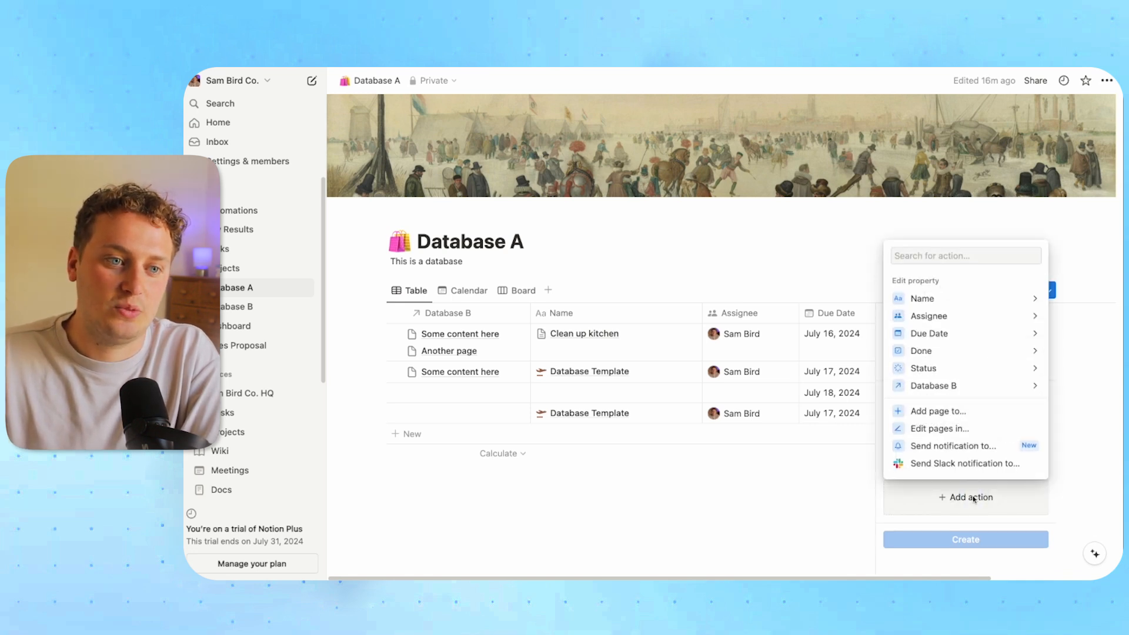
pyautogui.click(956, 450)
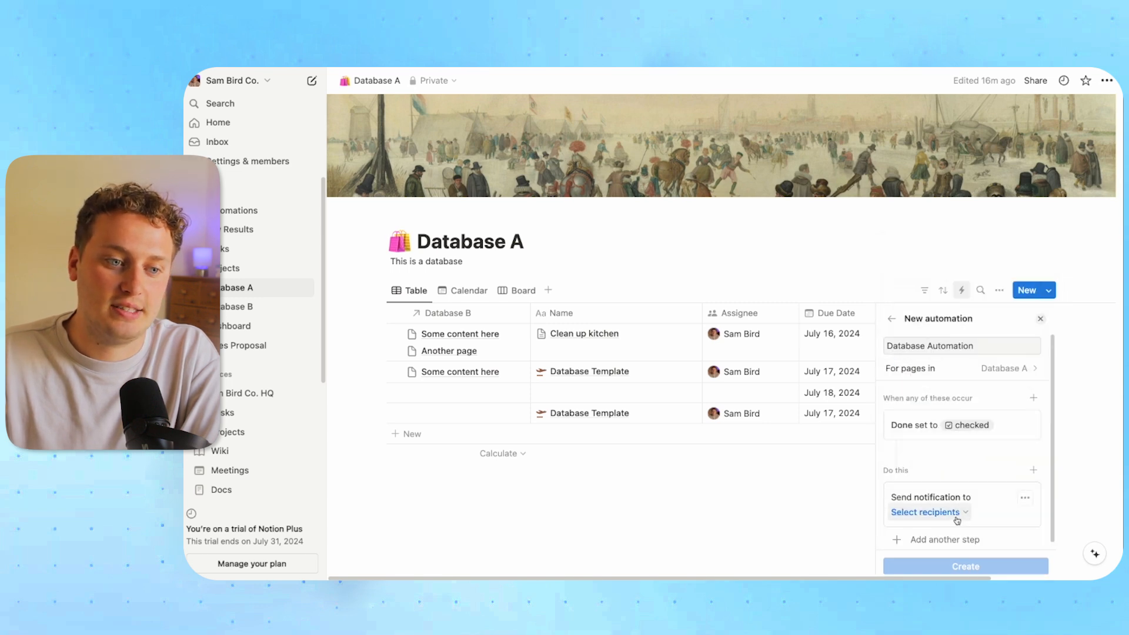
pyautogui.click(954, 513)
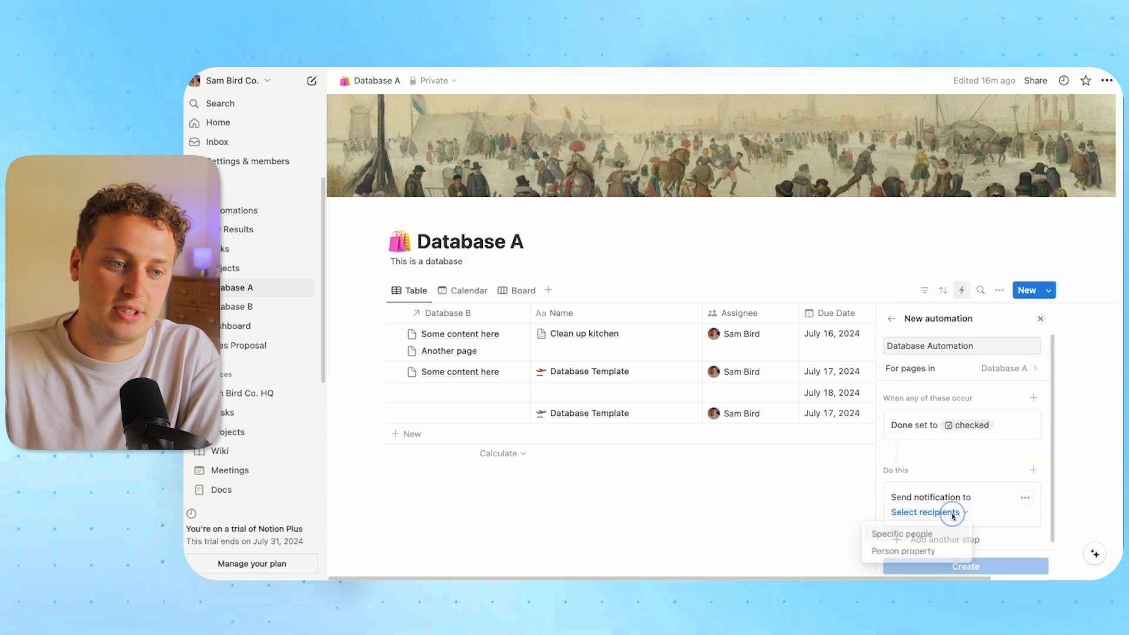
pyautogui.click(929, 534)
pyautogui.click(950, 431)
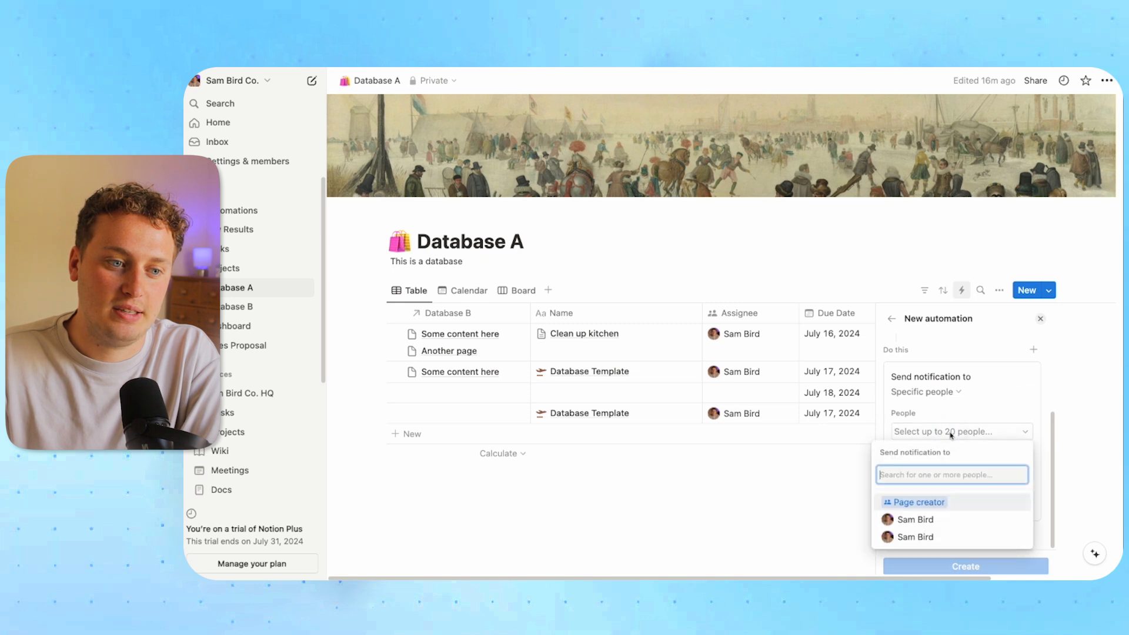
pyautogui.click(956, 391)
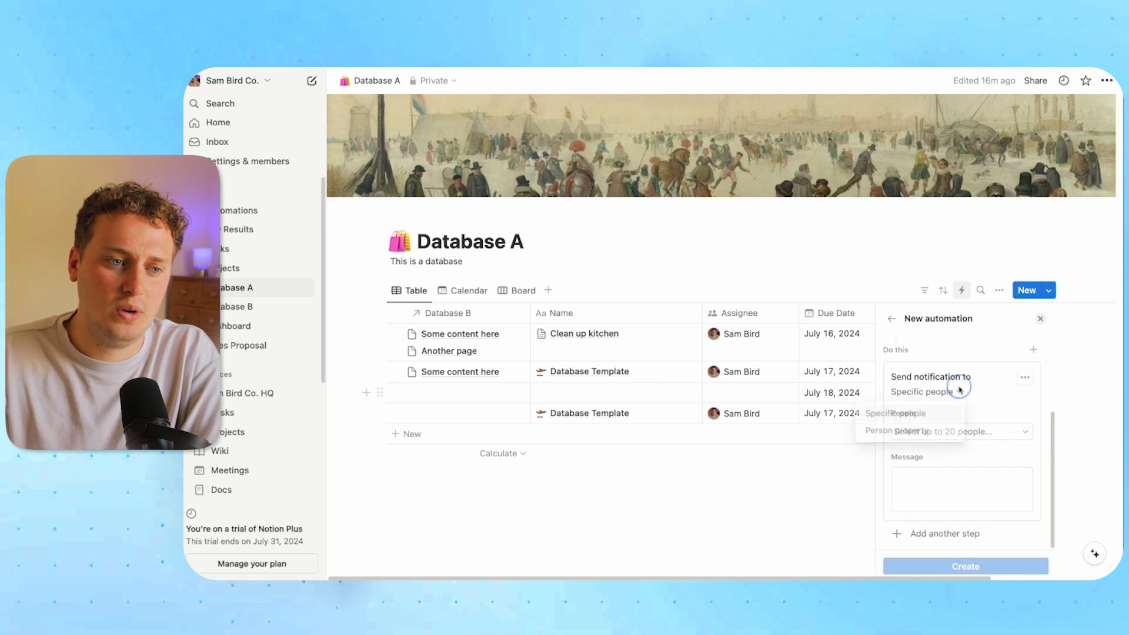
pyautogui.click(921, 433)
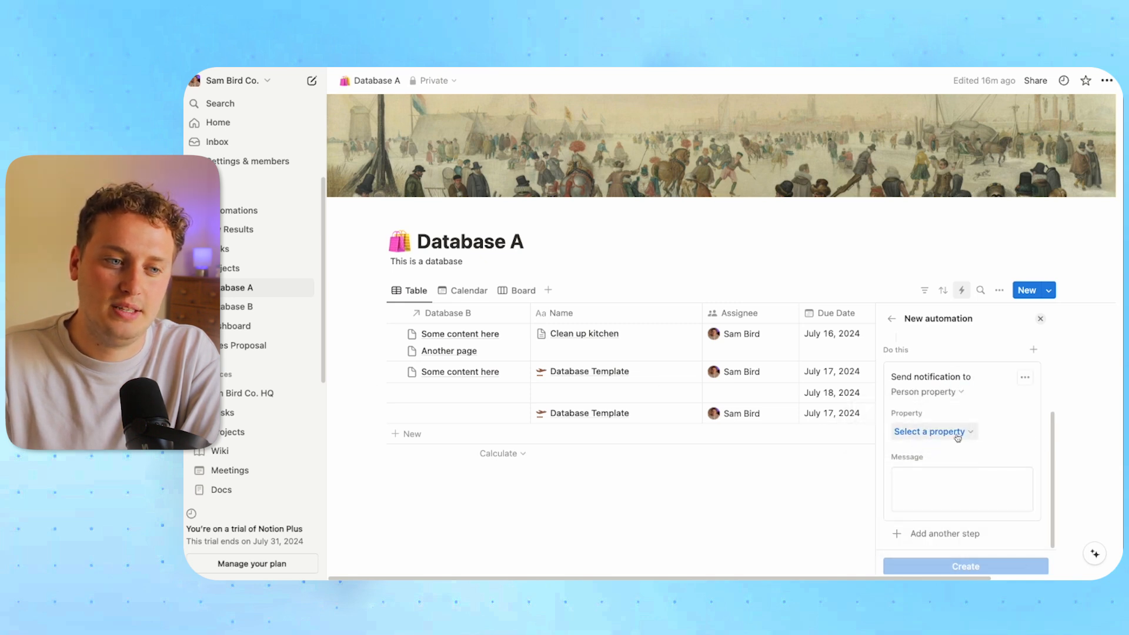
pyautogui.click(956, 436)
pyautogui.click(883, 484)
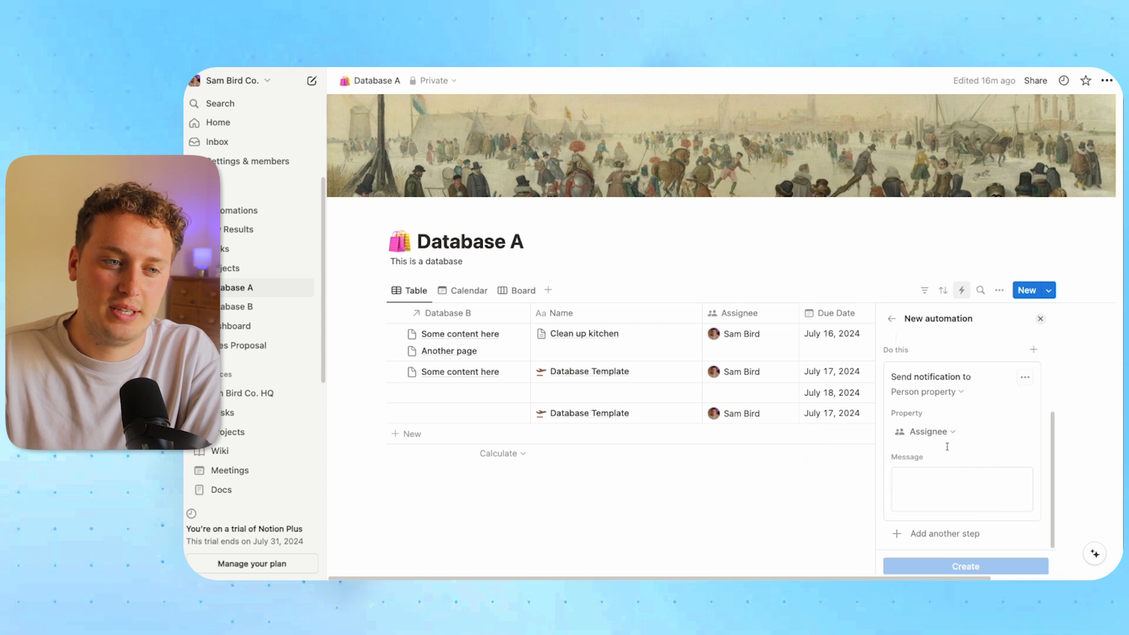
pyautogui.click(926, 478)
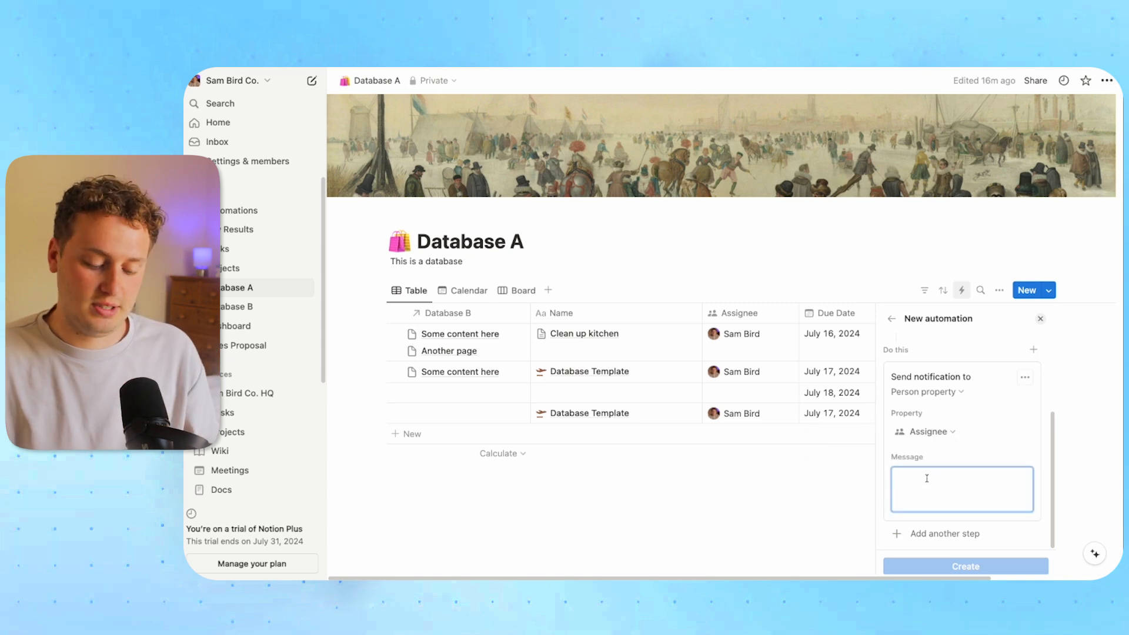
pyautogui.write('The task is done')
pyautogui.click(966, 566)
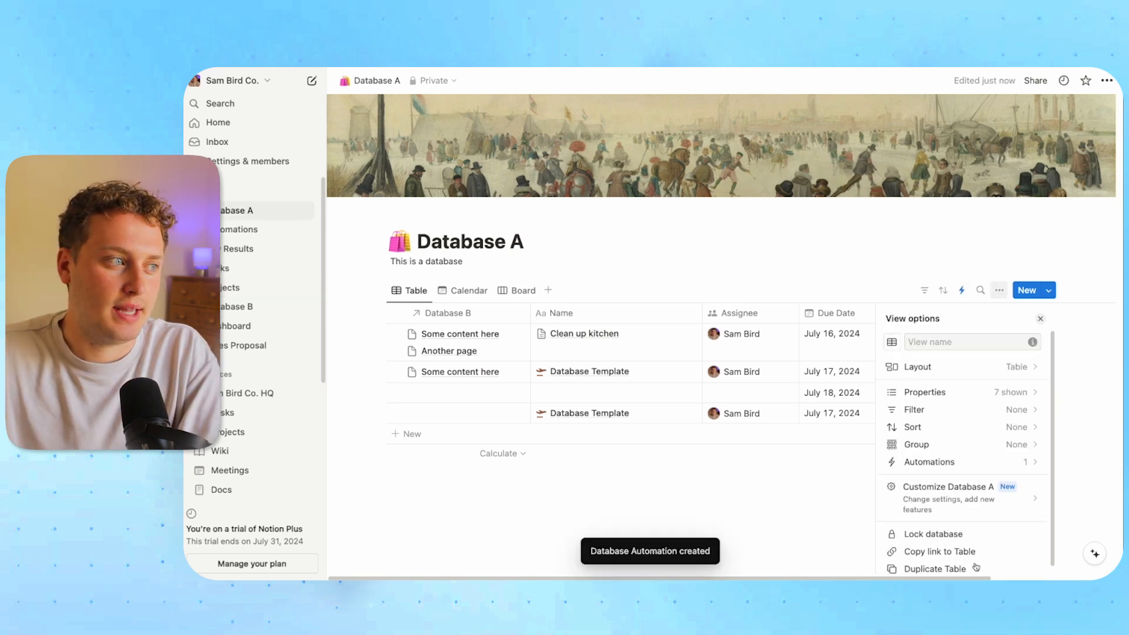
# Check Done on the Database Template row and verify the 'The task is done' notification in Inbox
pyautogui.click(682, 491)
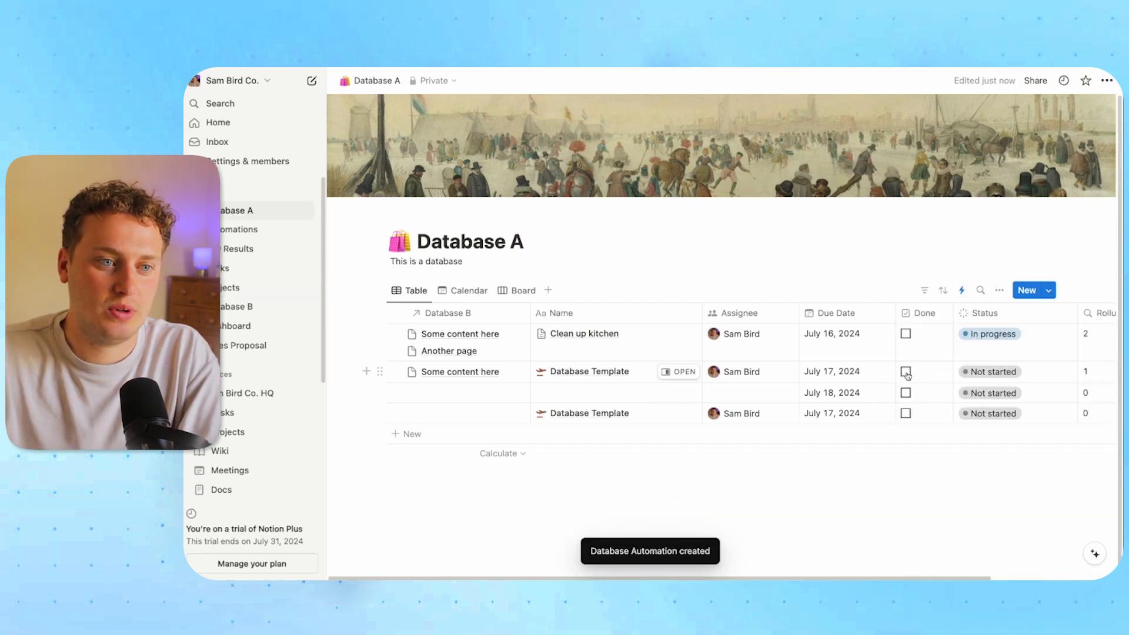
pyautogui.click(906, 372)
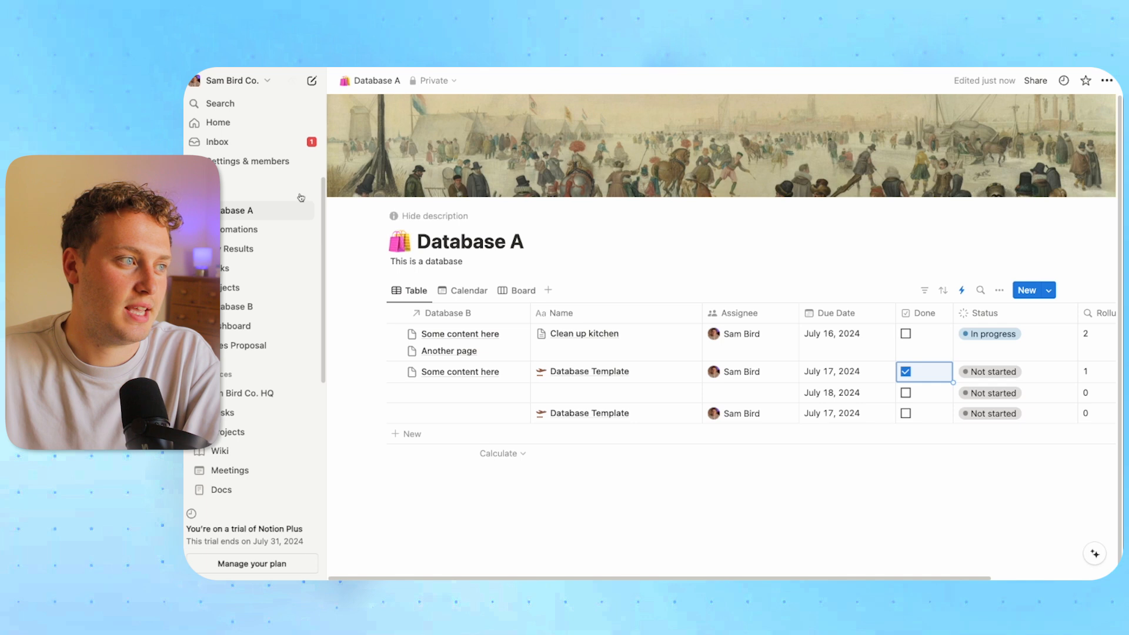
pyautogui.click(257, 145)
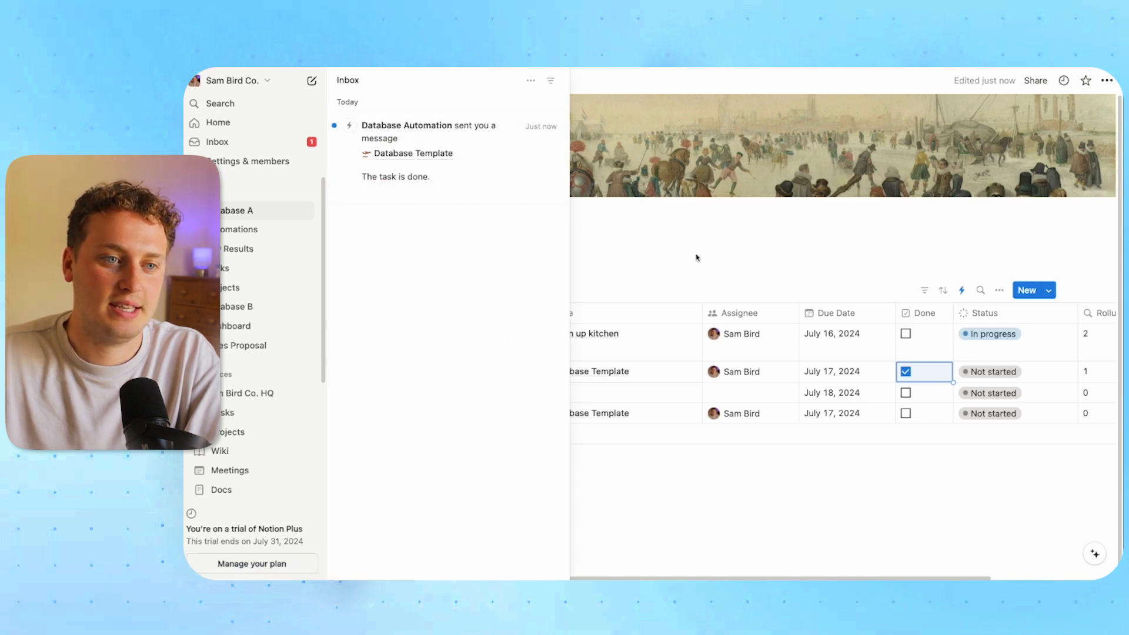
pyautogui.click(702, 245)
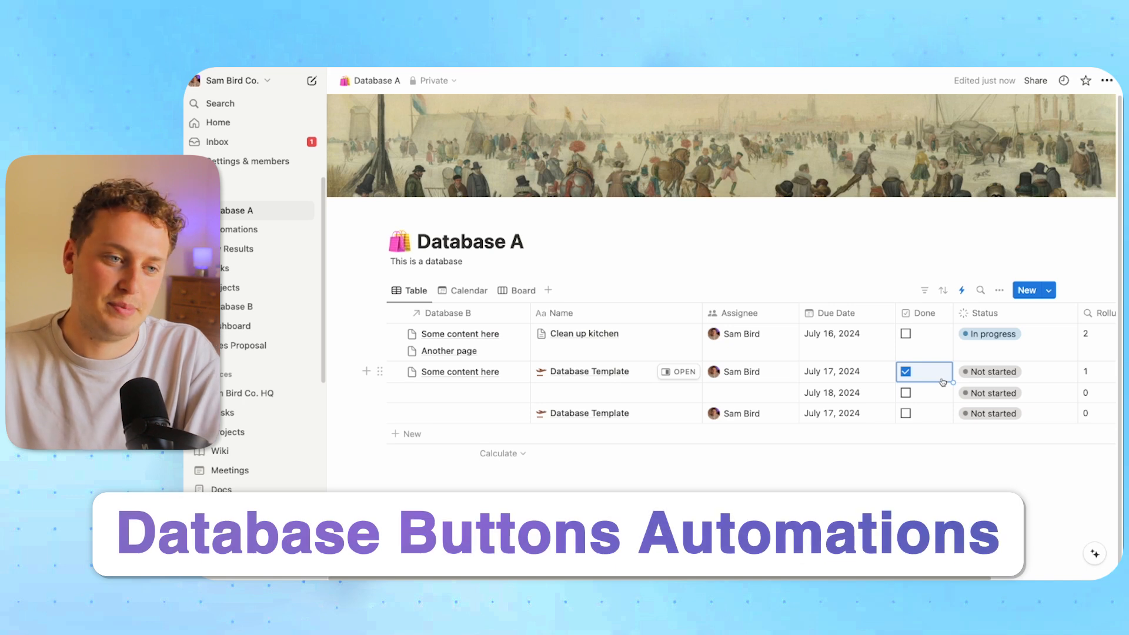
pyautogui.hscroll(5, 870, 388)
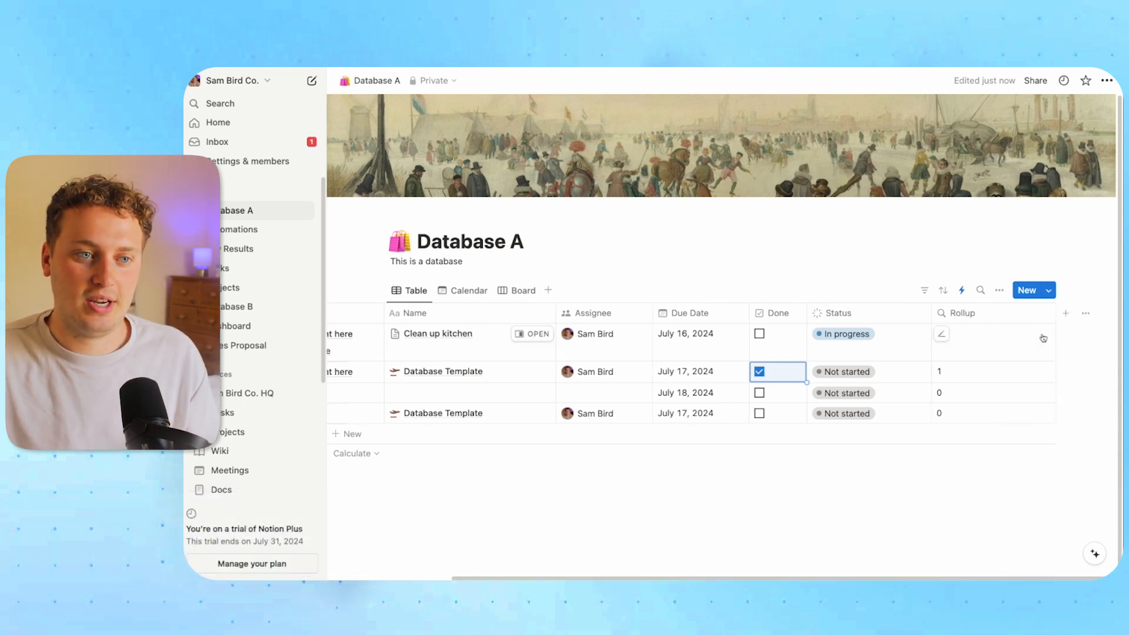
# Add a button property column named 'Database Button' to the table
pyautogui.click(1066, 313)
pyautogui.scroll(-5, 978, 440)
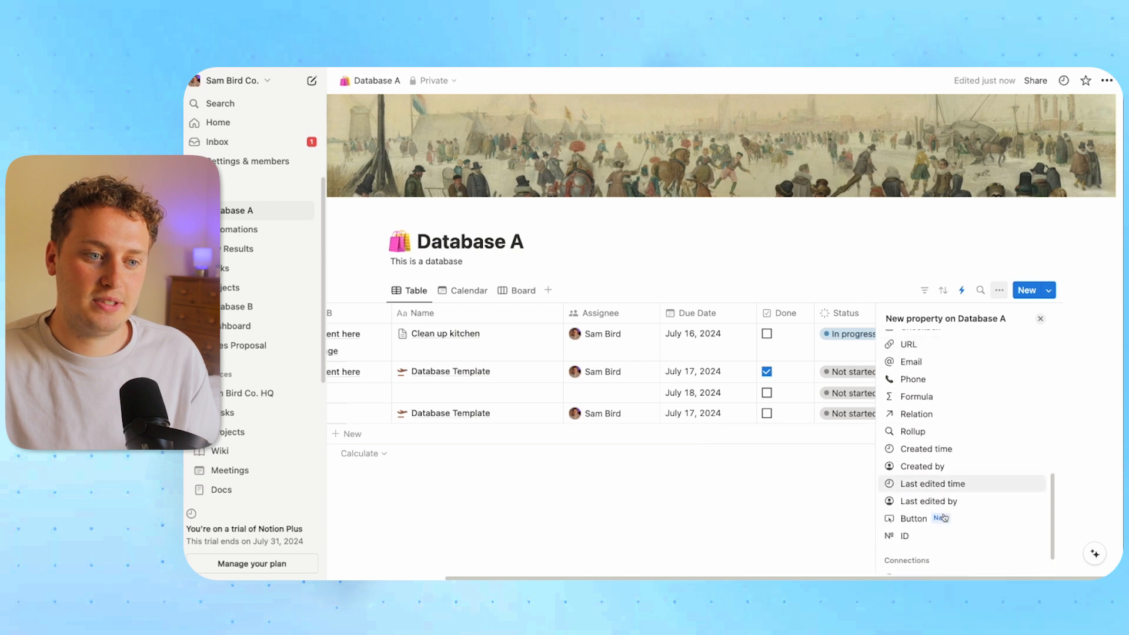
pyautogui.click(906, 519)
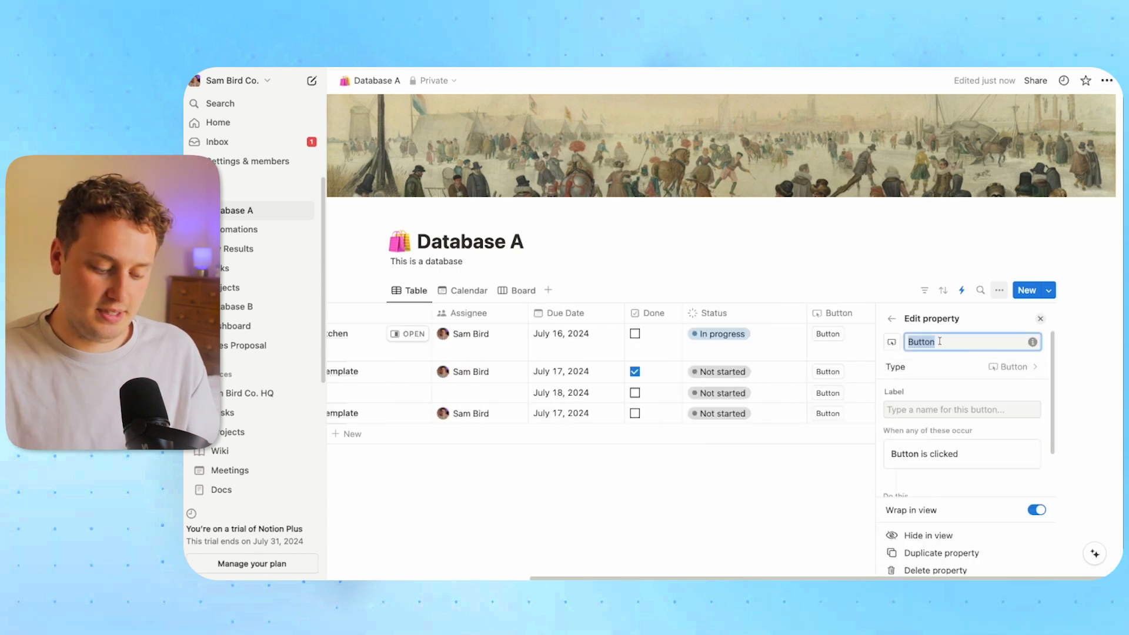
pyautogui.write('Database Button')
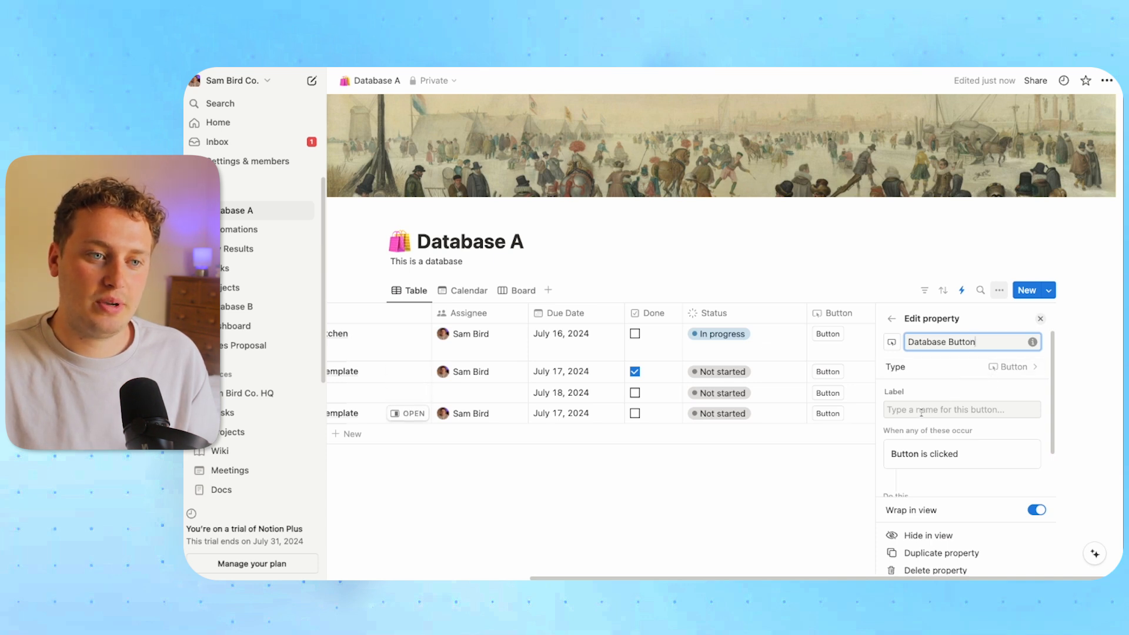
pyautogui.press('Escape')
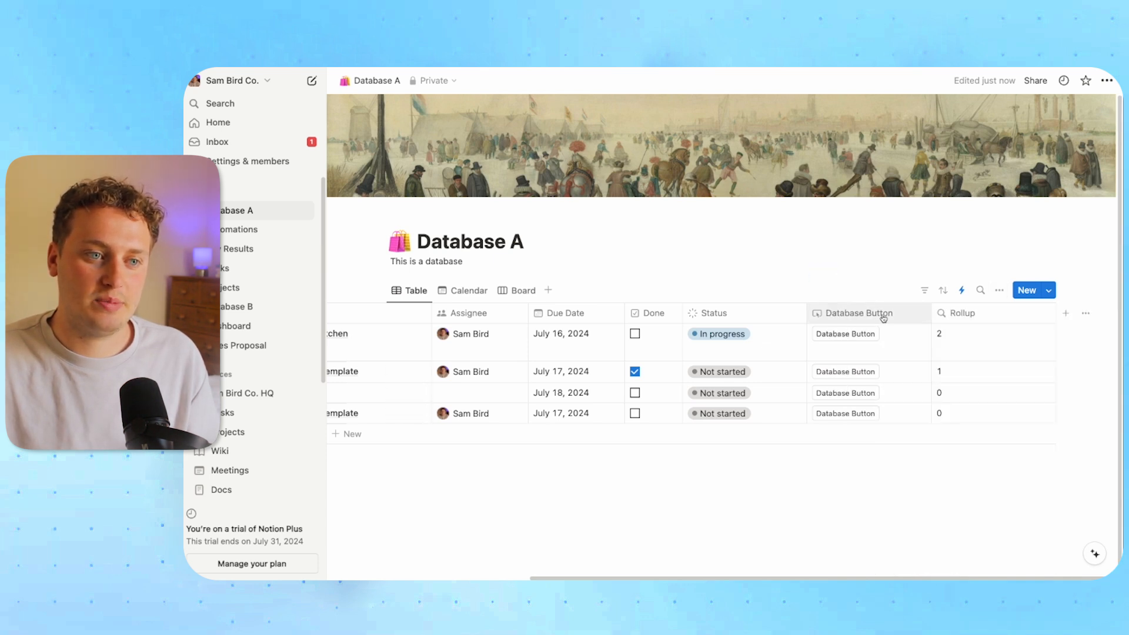
# Set the Database Button label to 'Click Me' and begin adding an action for it
pyautogui.click(898, 340)
pyautogui.click(873, 322)
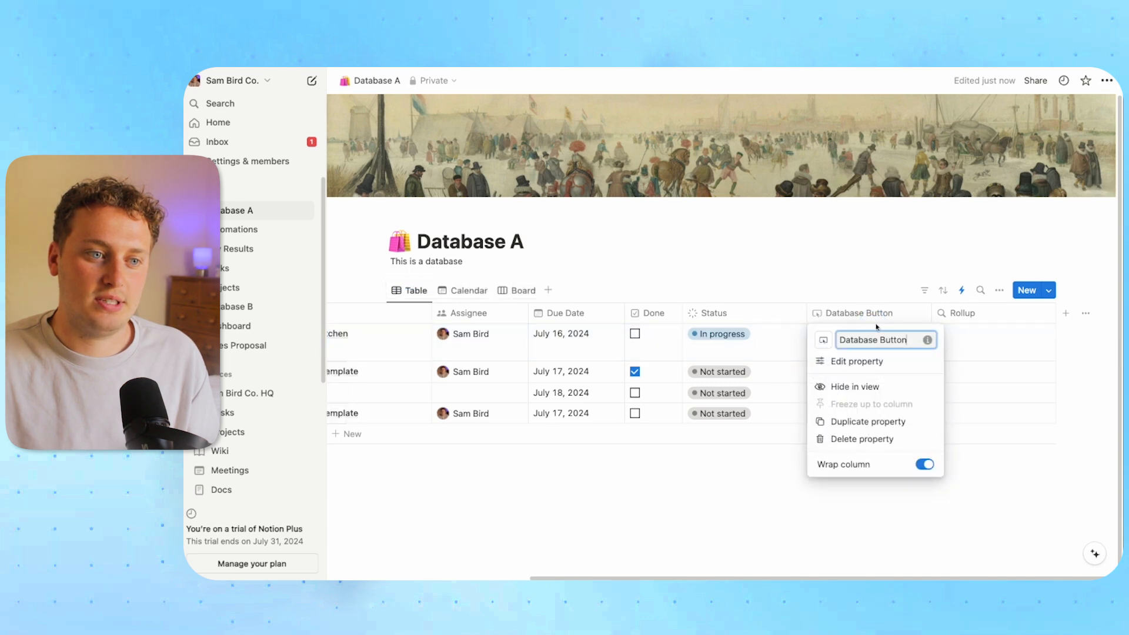
pyautogui.click(865, 361)
pyautogui.click(913, 410)
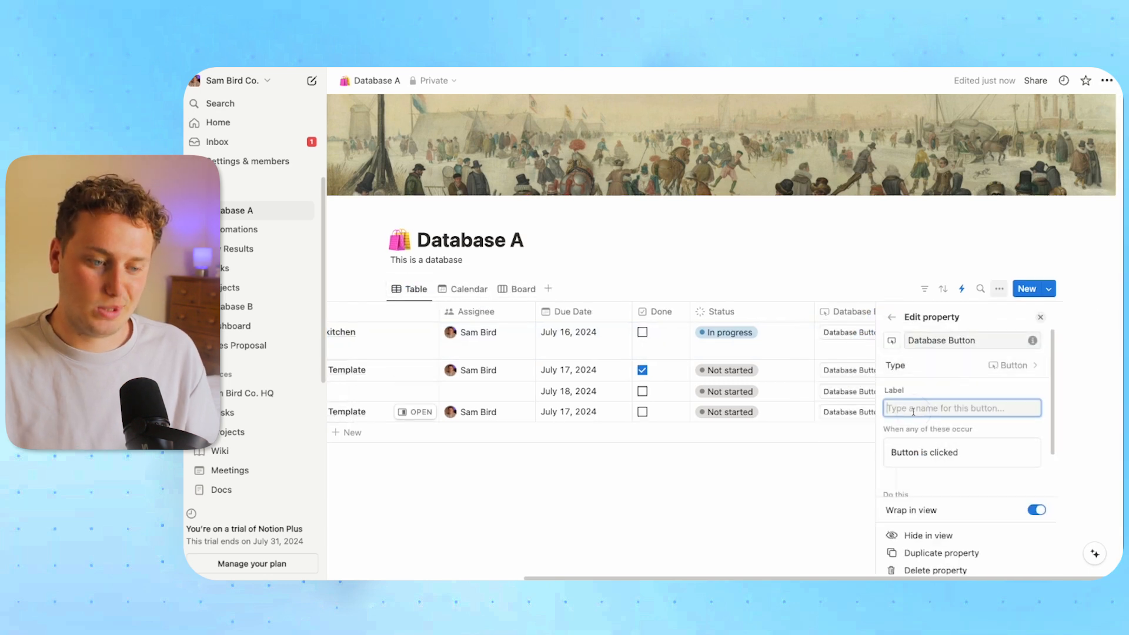
pyautogui.write('Click Me')
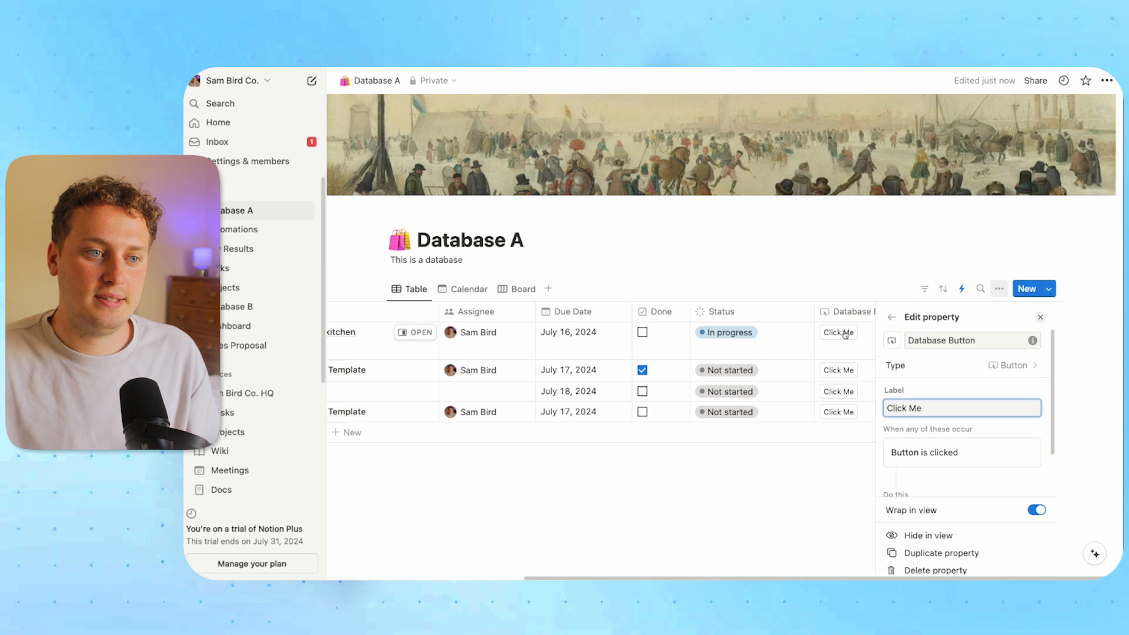
pyautogui.click(854, 349)
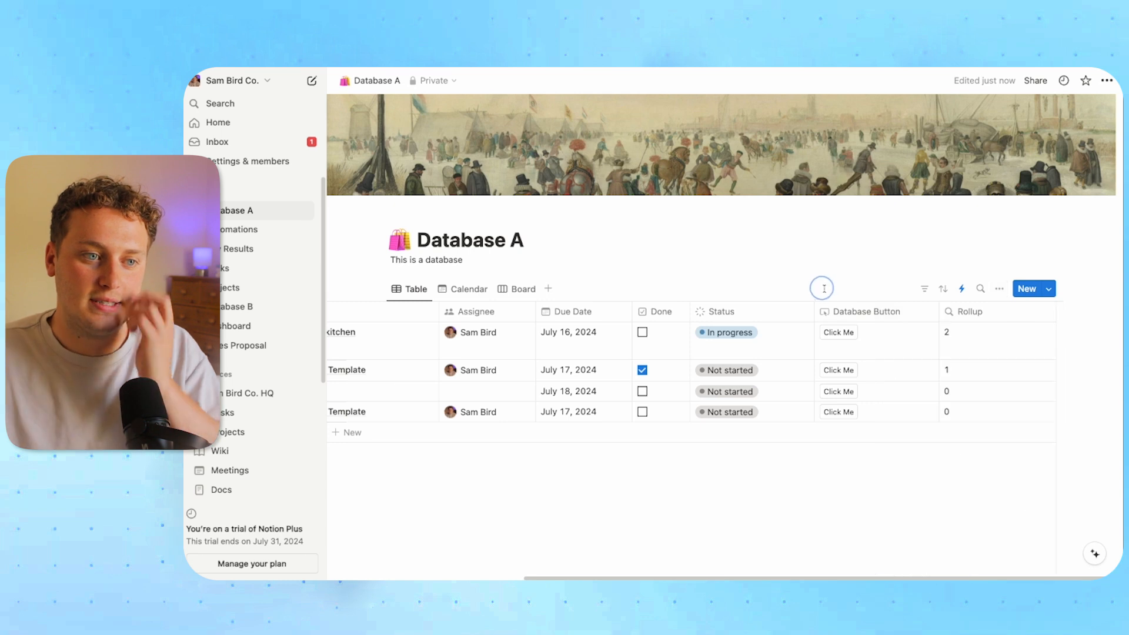
pyautogui.click(861, 318)
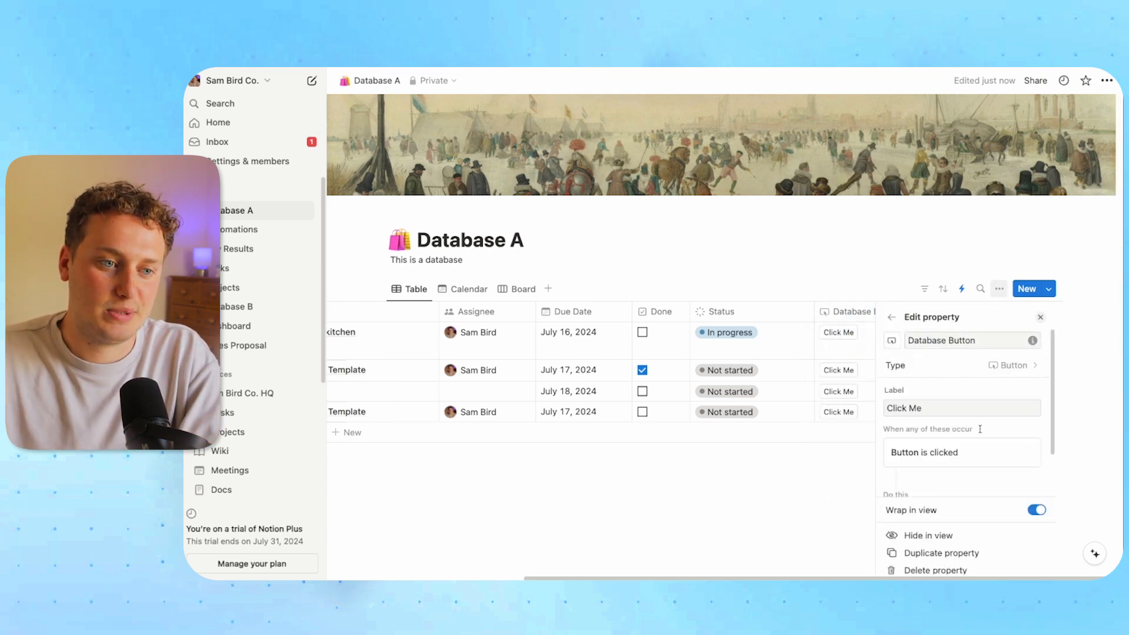
pyautogui.scroll(-2, 980, 428)
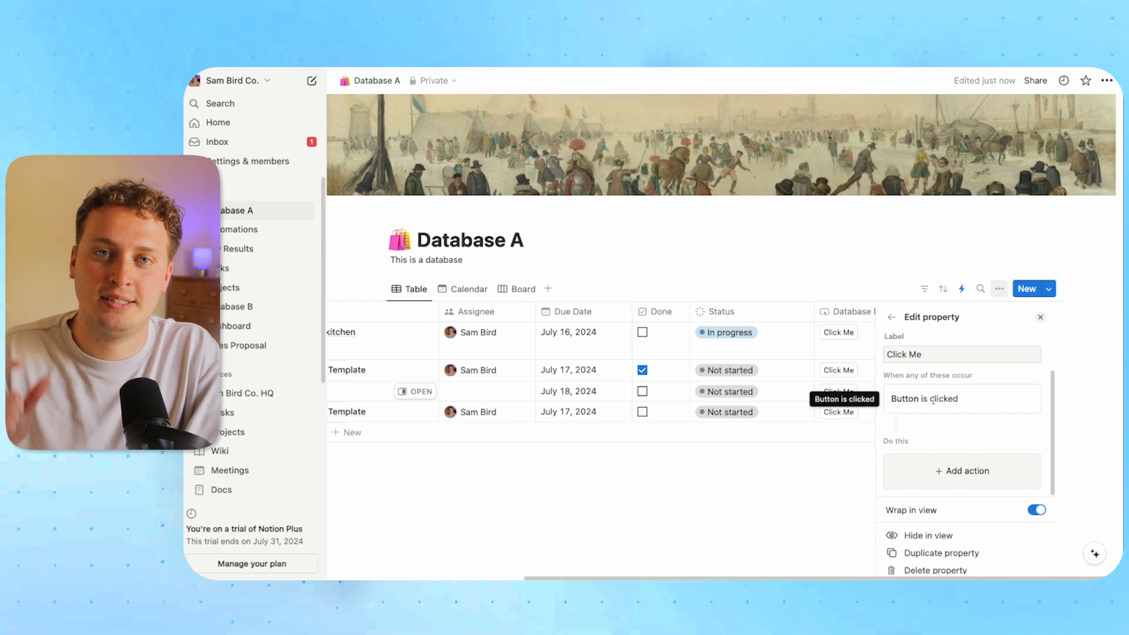
pyautogui.click(958, 470)
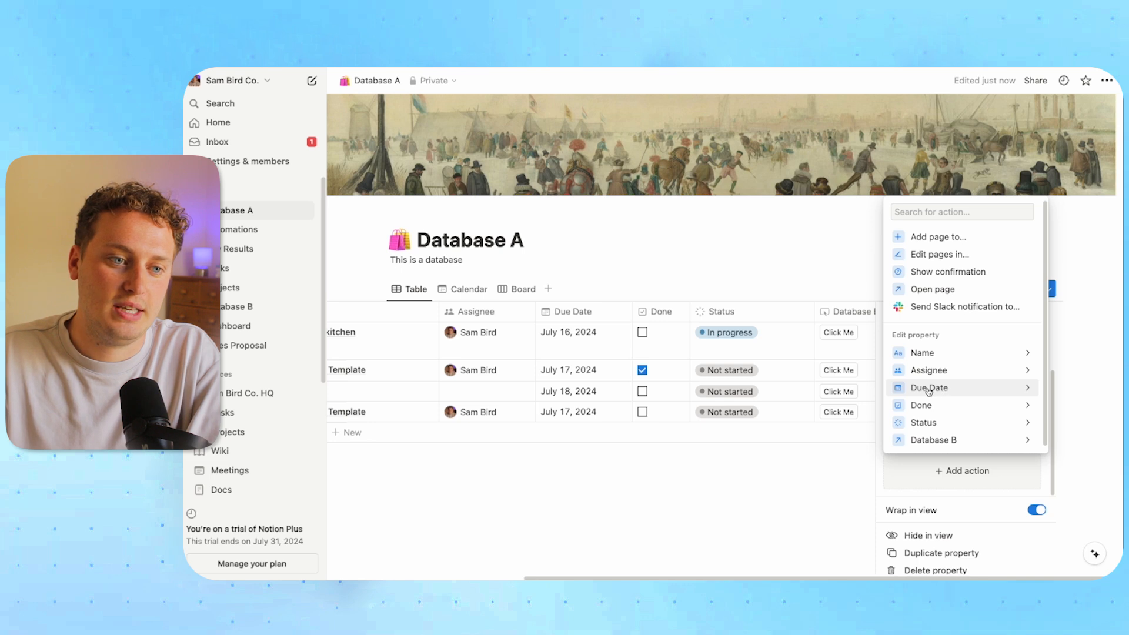
# Make the button set Due Date to today and set Done to checked
pyautogui.click(927, 389)
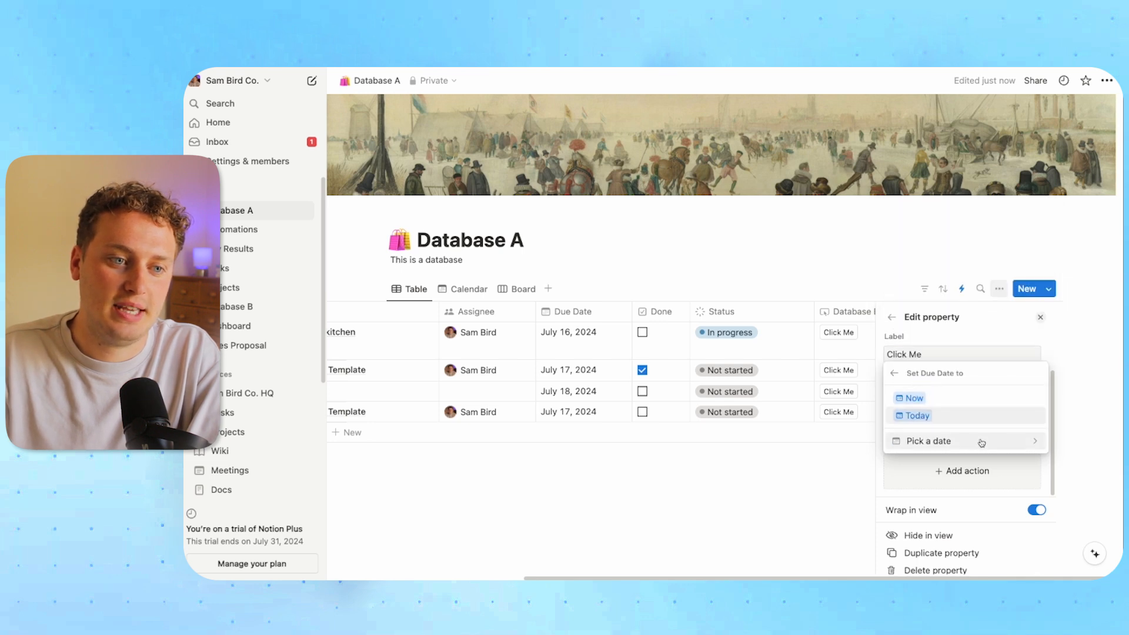
pyautogui.click(925, 418)
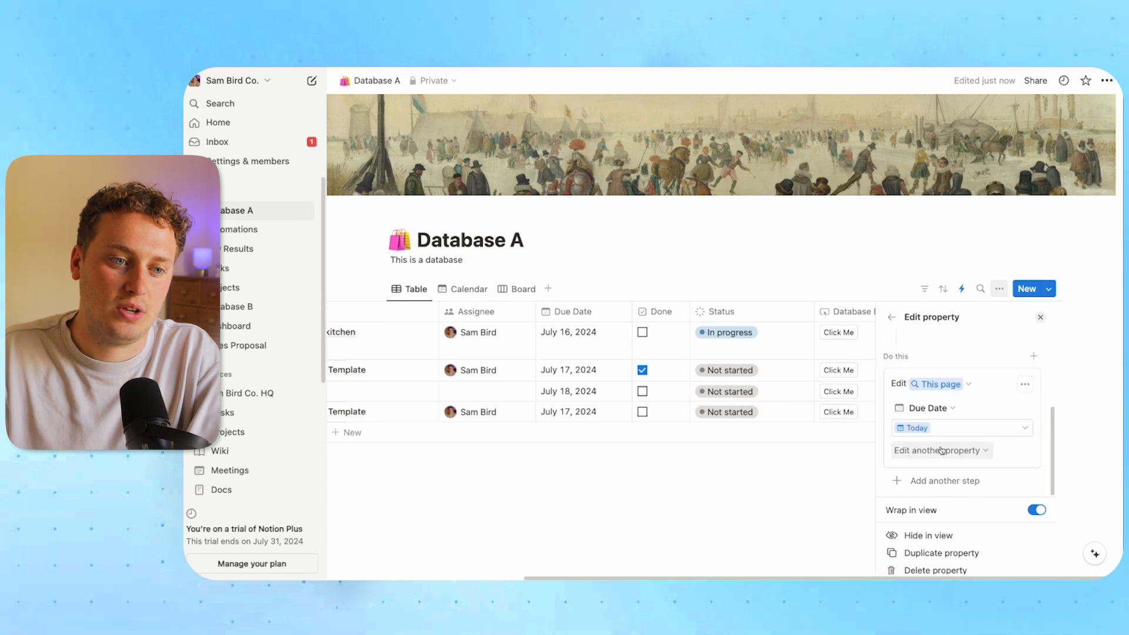
pyautogui.click(941, 450)
pyautogui.click(861, 394)
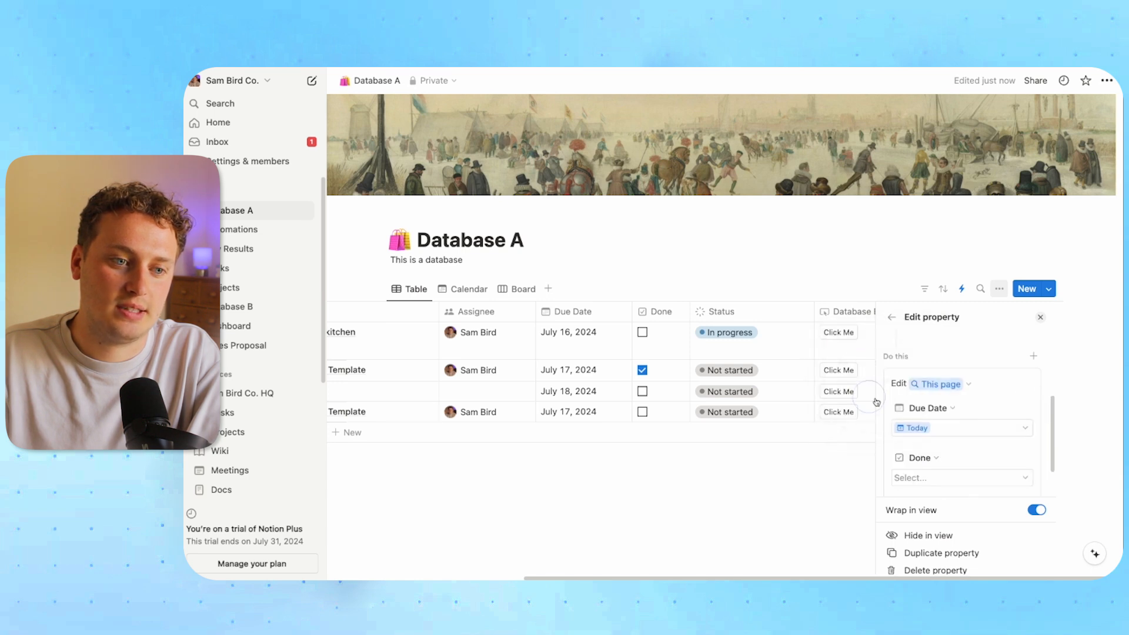
pyautogui.click(938, 431)
pyautogui.click(913, 489)
# Relabel the button 'Complete' and drag its column beside the task names
pyautogui.scroll(5, 970, 423)
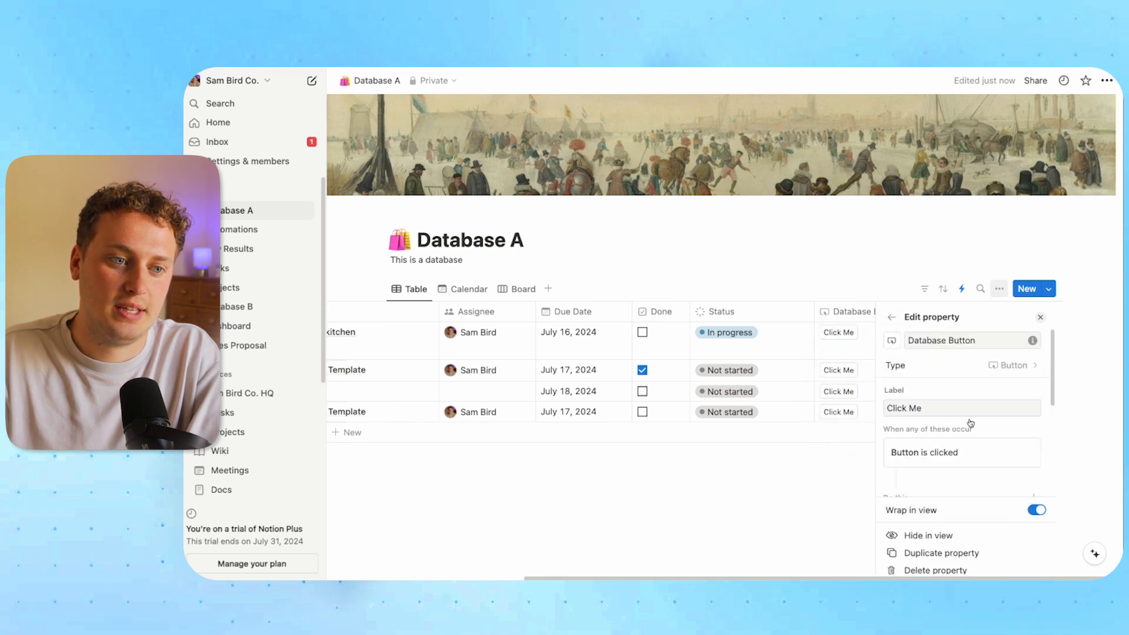
pyautogui.tripleClick(933, 408)
pyautogui.write('Com')
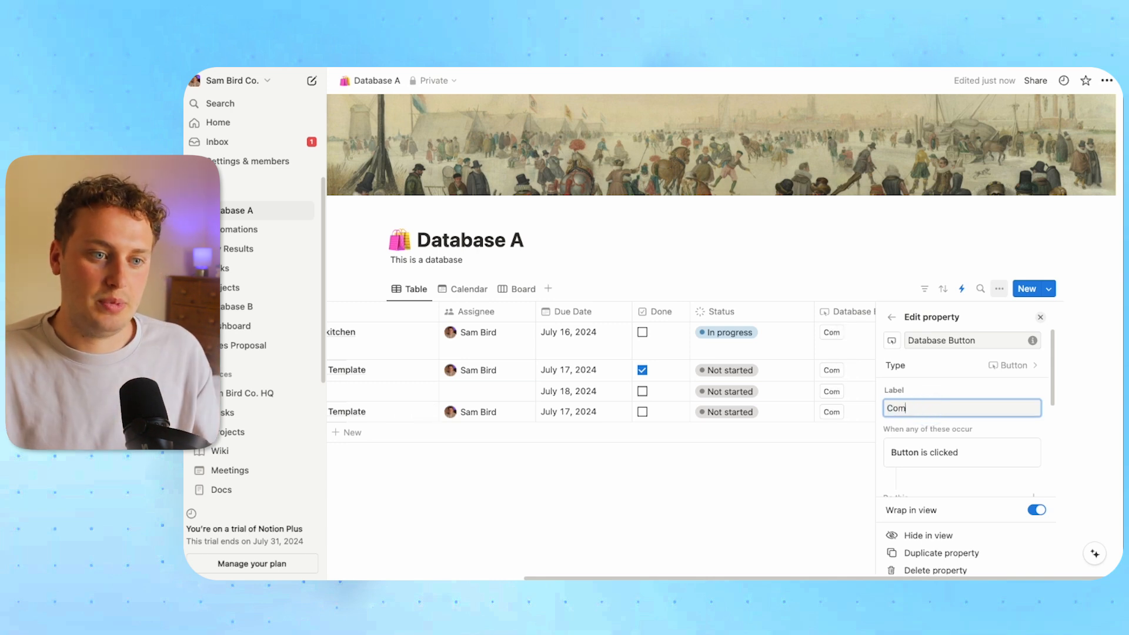
pyautogui.write('plete')
pyautogui.scroll(-1, 967, 383)
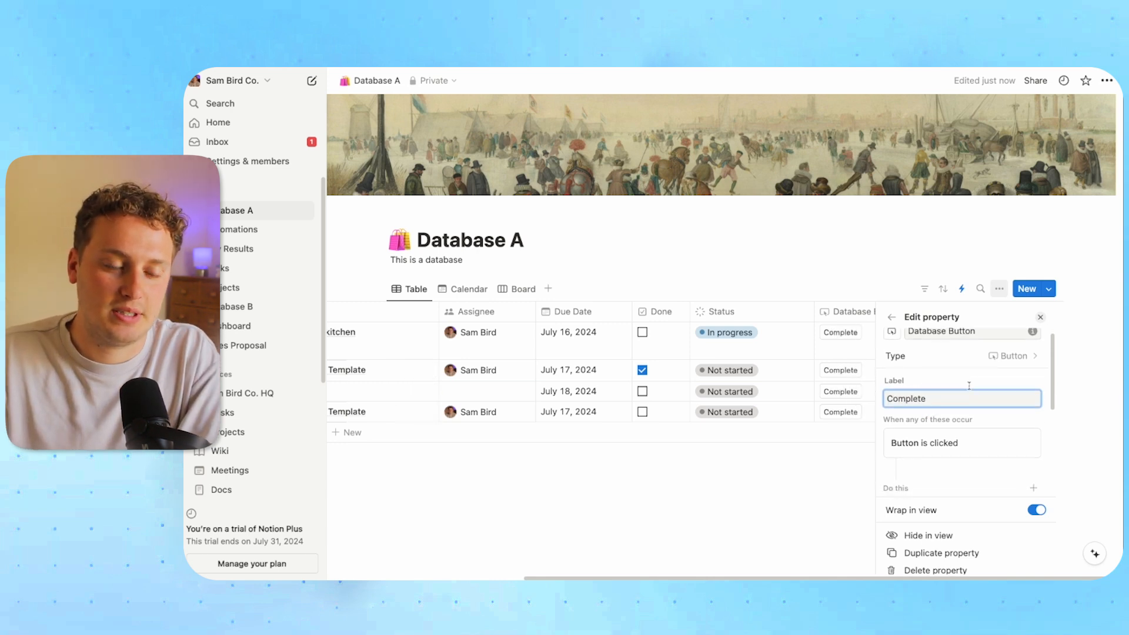
pyautogui.scroll(-5, 967, 384)
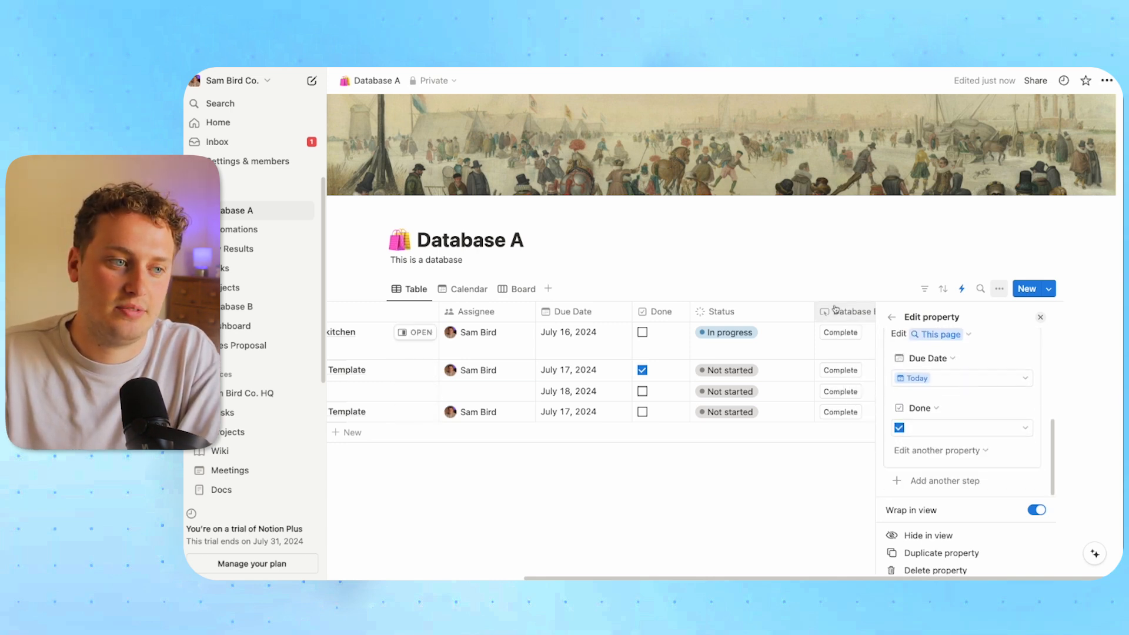
pyautogui.click(779, 272)
pyautogui.moveTo(869, 312); pyautogui.dragTo(524, 314)
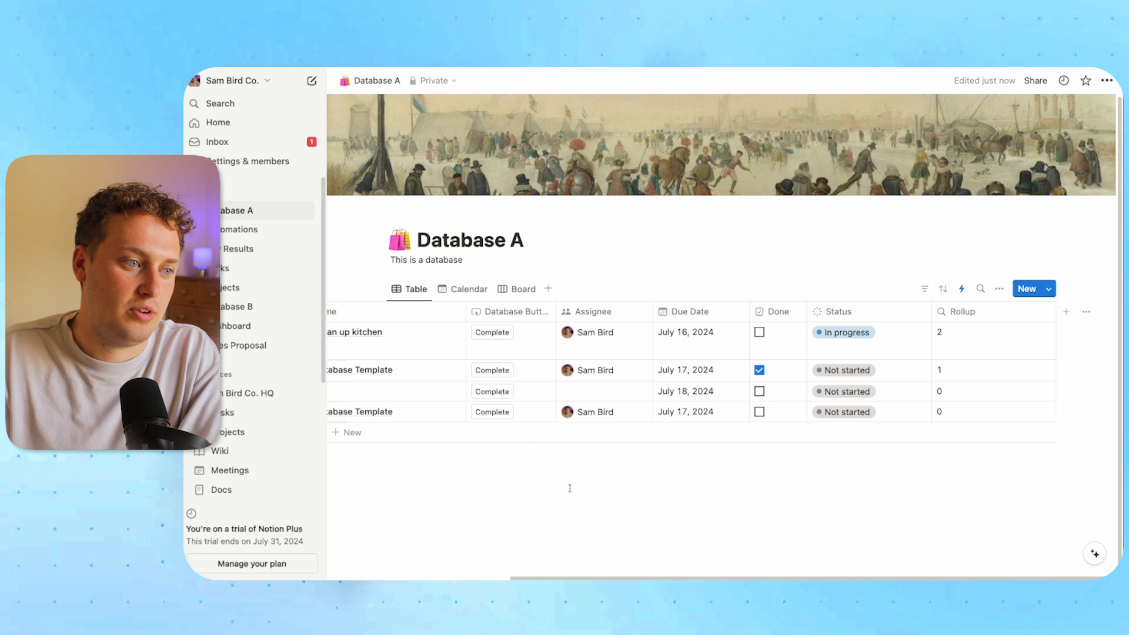
# Complete the third task with its button, then create a private 'Services' page holding a table
pyautogui.click(494, 391)
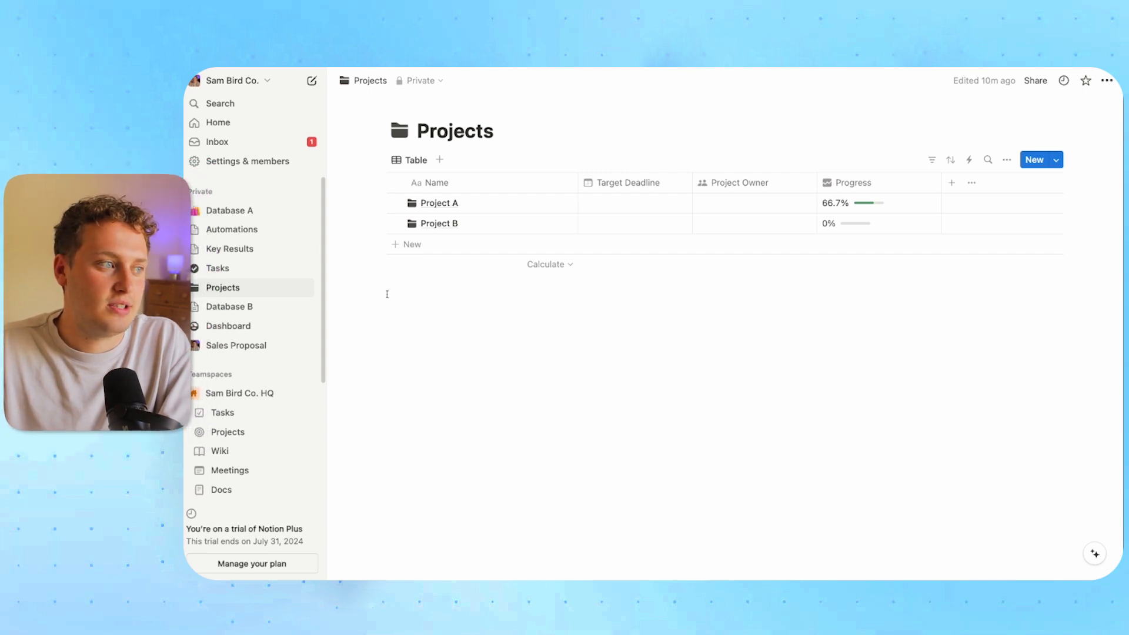
pyautogui.click(305, 191)
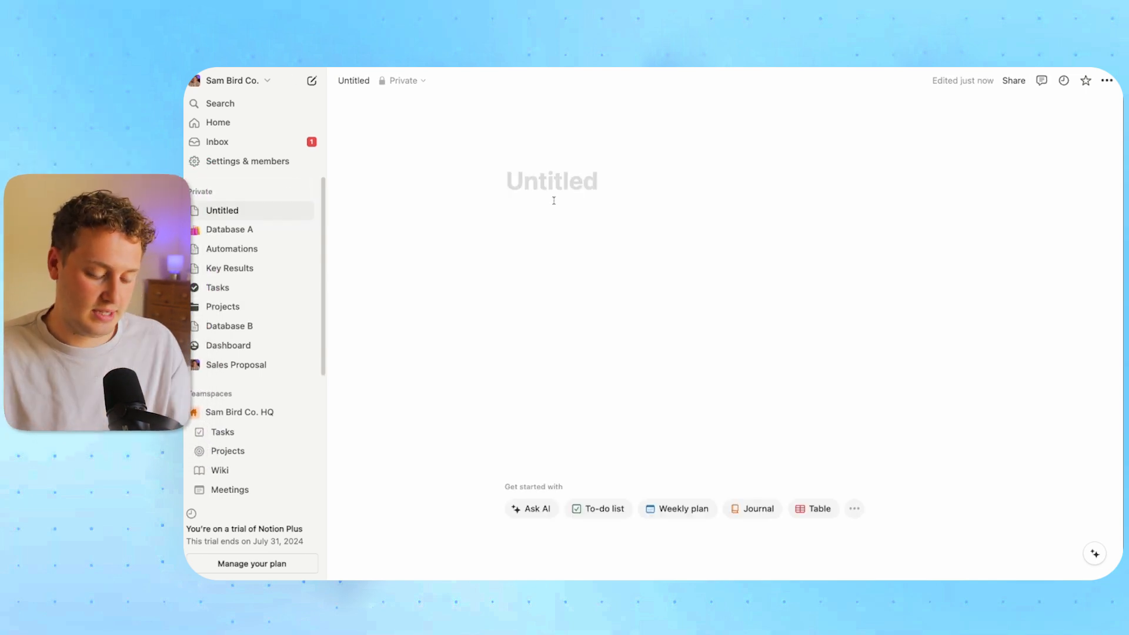
pyautogui.write('Sr')
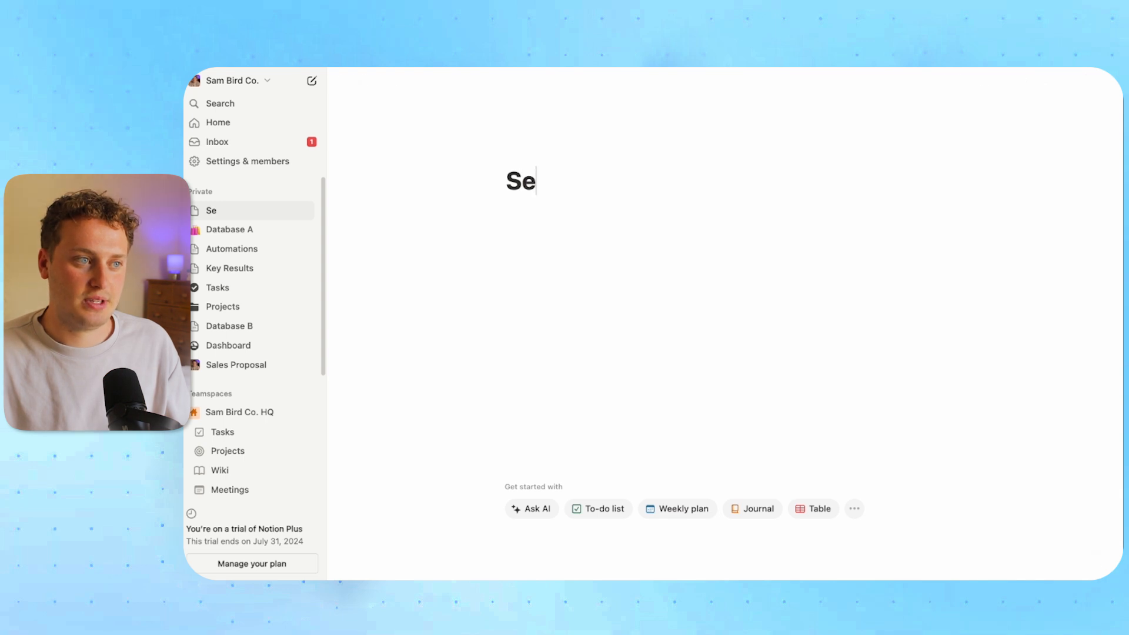
pyautogui.write('vioce')
pyautogui.write('es')
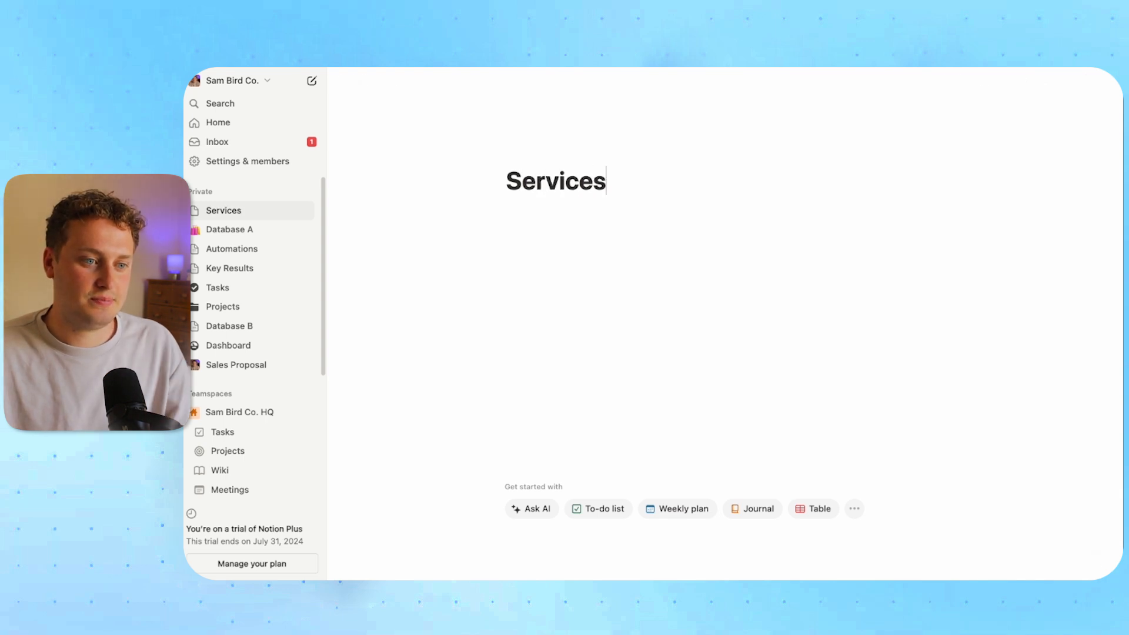
pyautogui.click(809, 512)
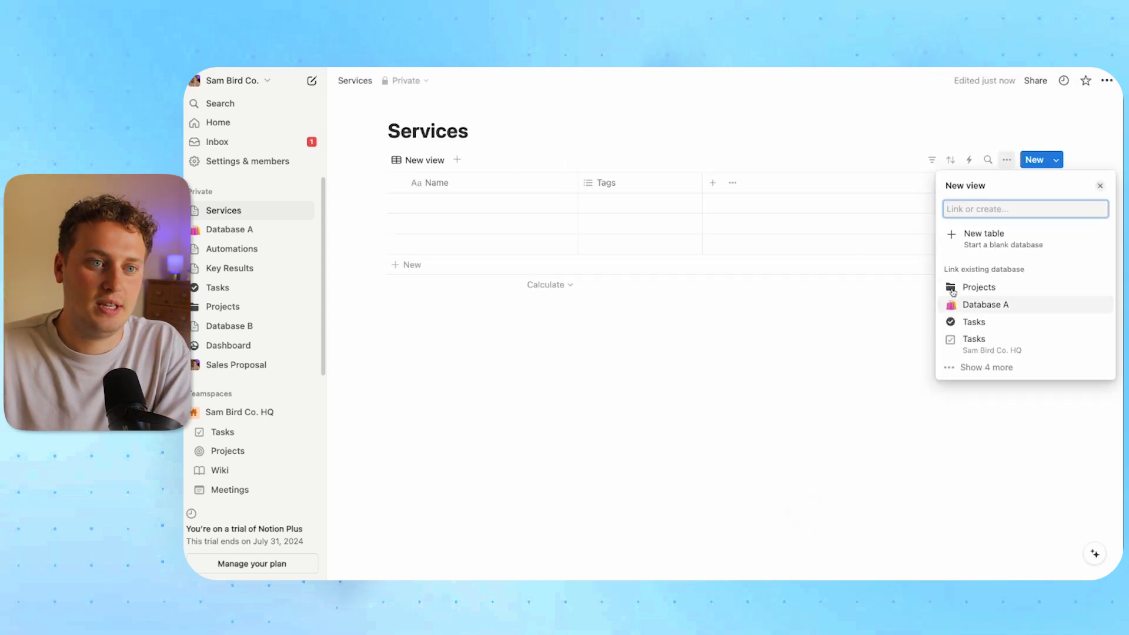
# Start a new blank table, deleting the Tags column and the empty rows
pyautogui.click(983, 238)
pyautogui.click(611, 184)
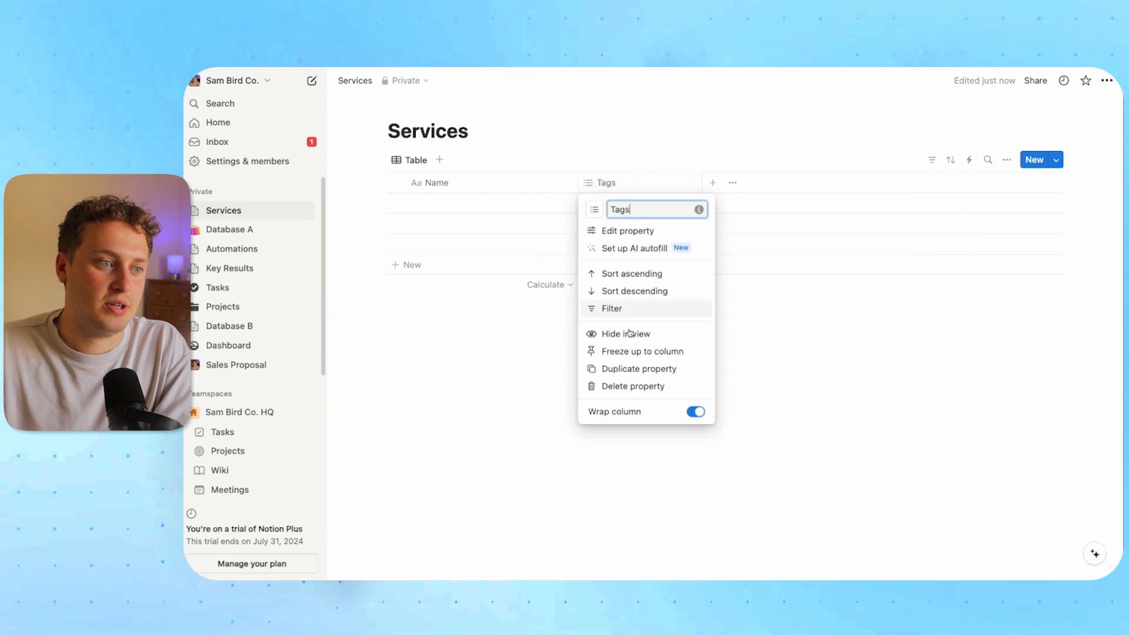
pyautogui.click(616, 386)
pyautogui.click(618, 336)
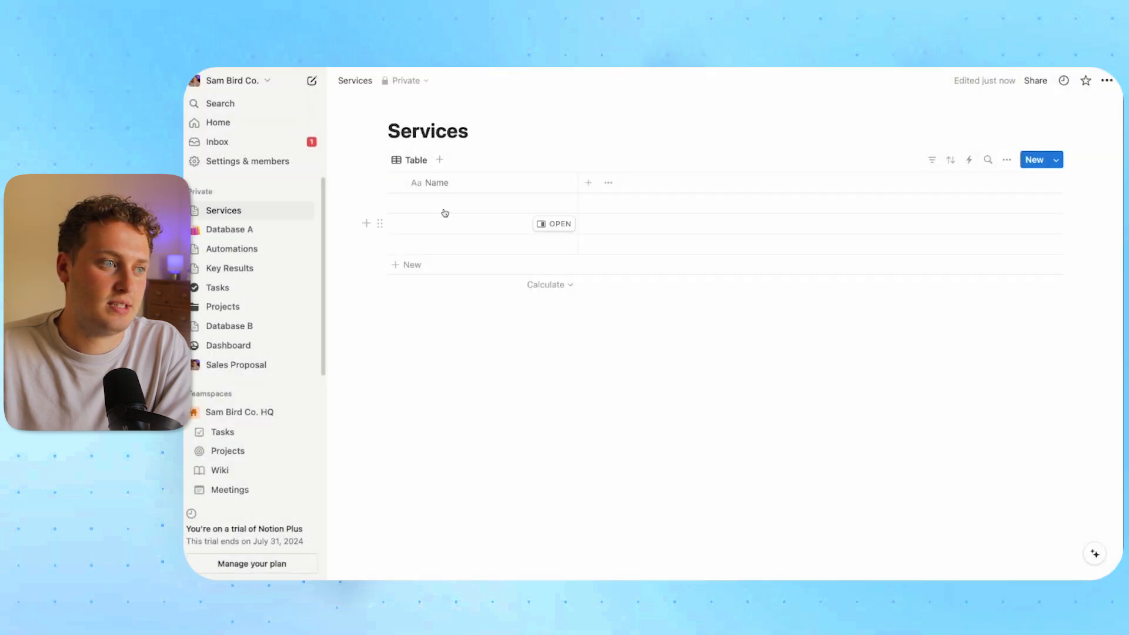
pyautogui.click(395, 182)
pyautogui.click(450, 158)
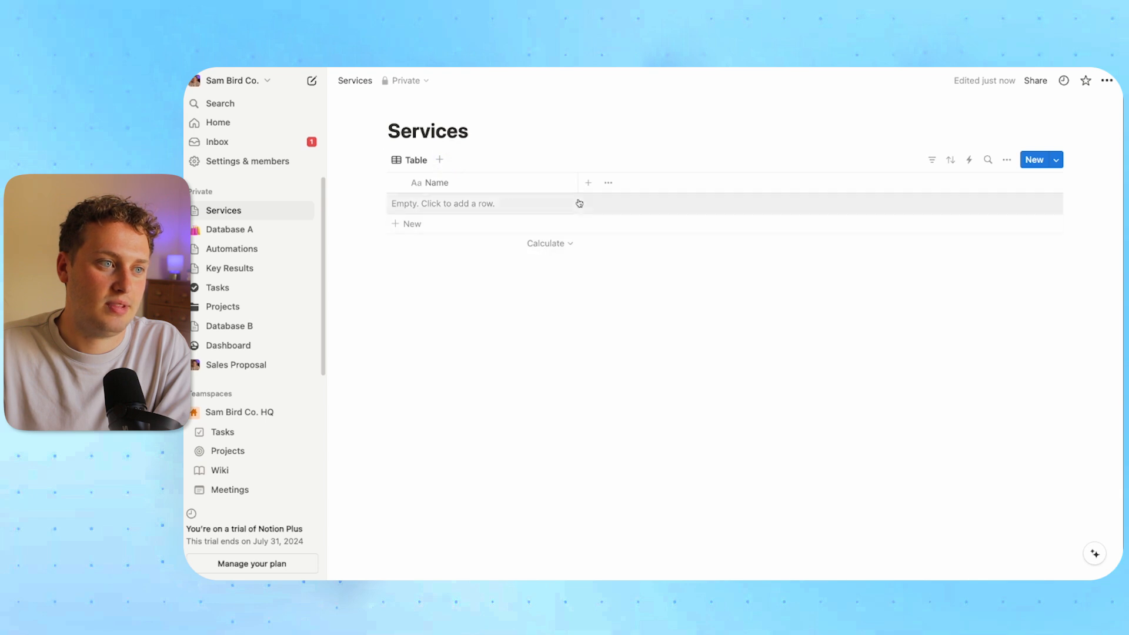
# Add a Number column 'Price' and a 'Website Dev' row priced 3000
pyautogui.click(588, 182)
pyautogui.click(932, 451)
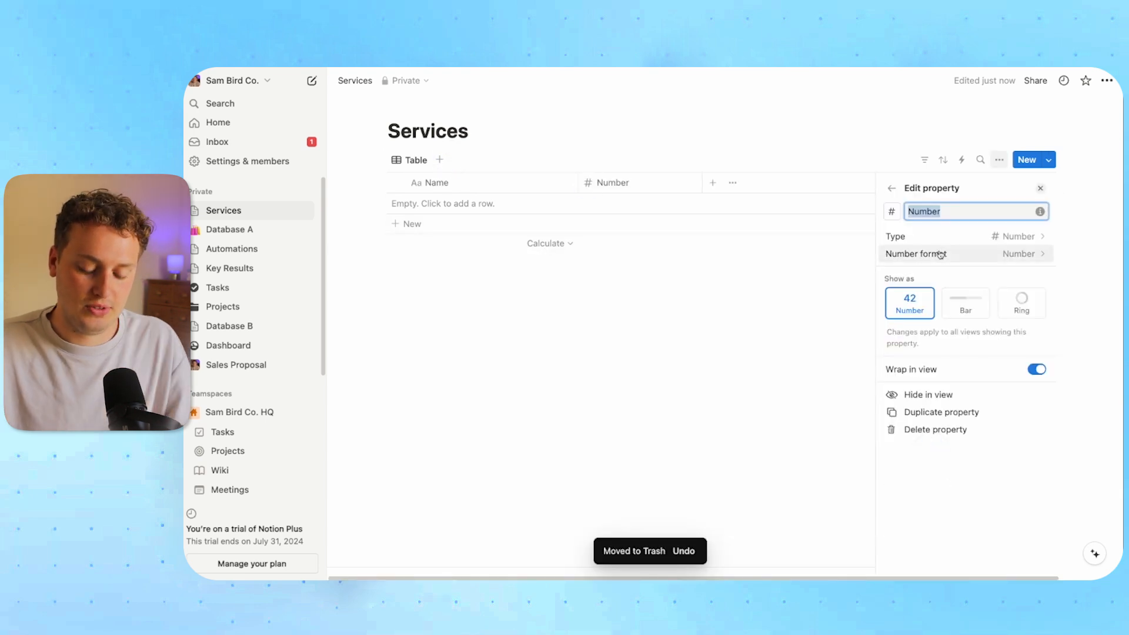
pyautogui.write('Price')
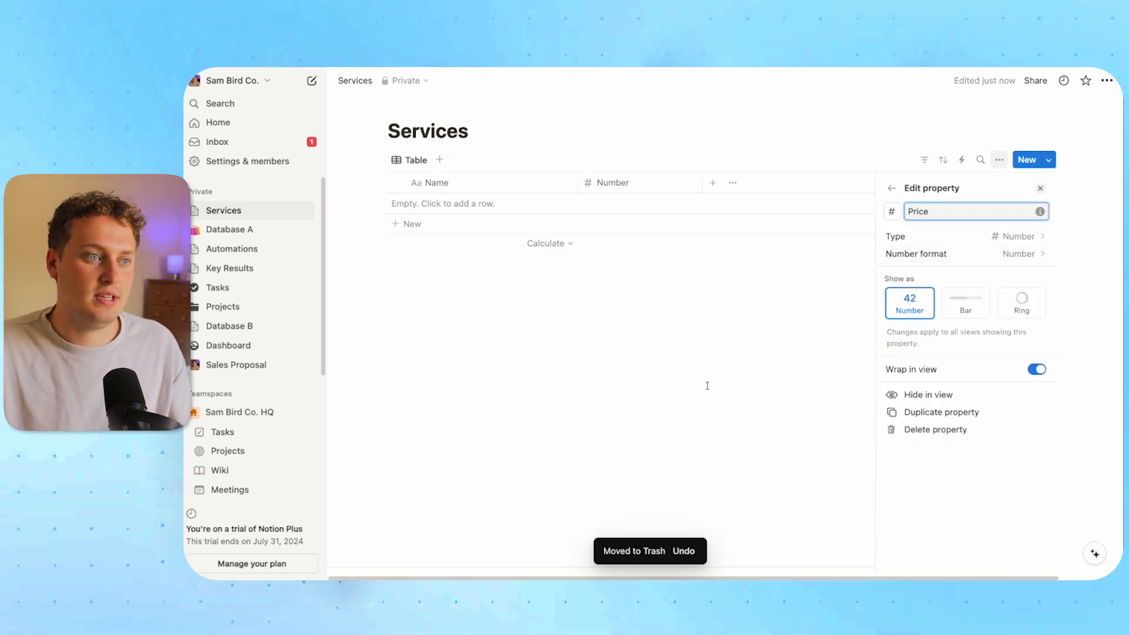
pyautogui.click(705, 382)
pyautogui.click(423, 227)
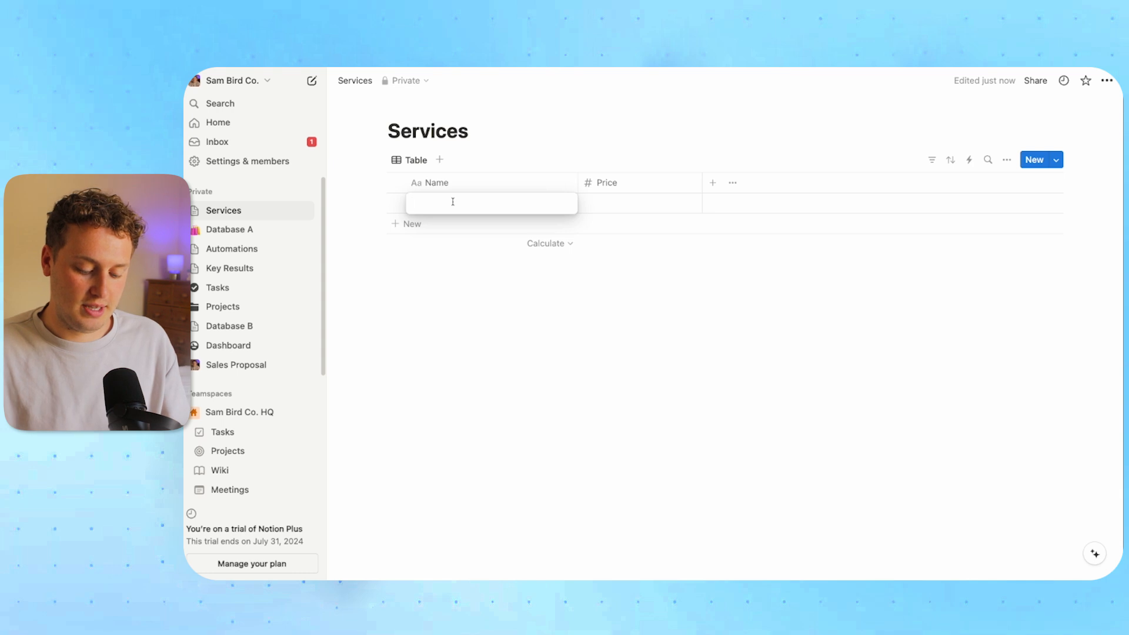
pyautogui.write('Website Dev')
pyautogui.click(627, 205)
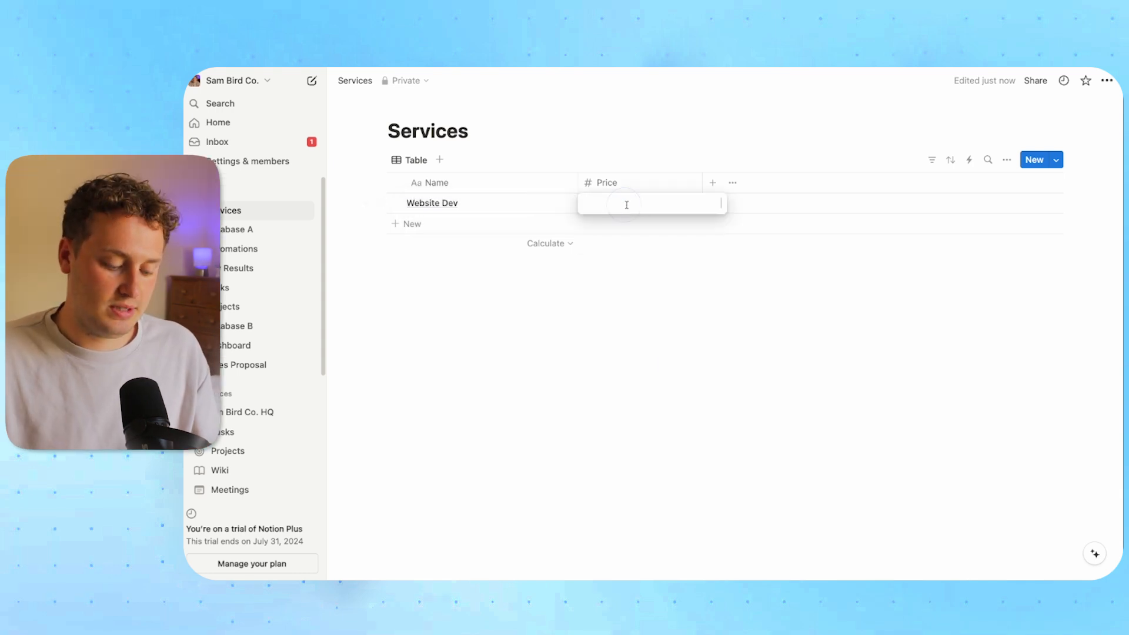
pyautogui.write('3000')
pyautogui.press('Return')
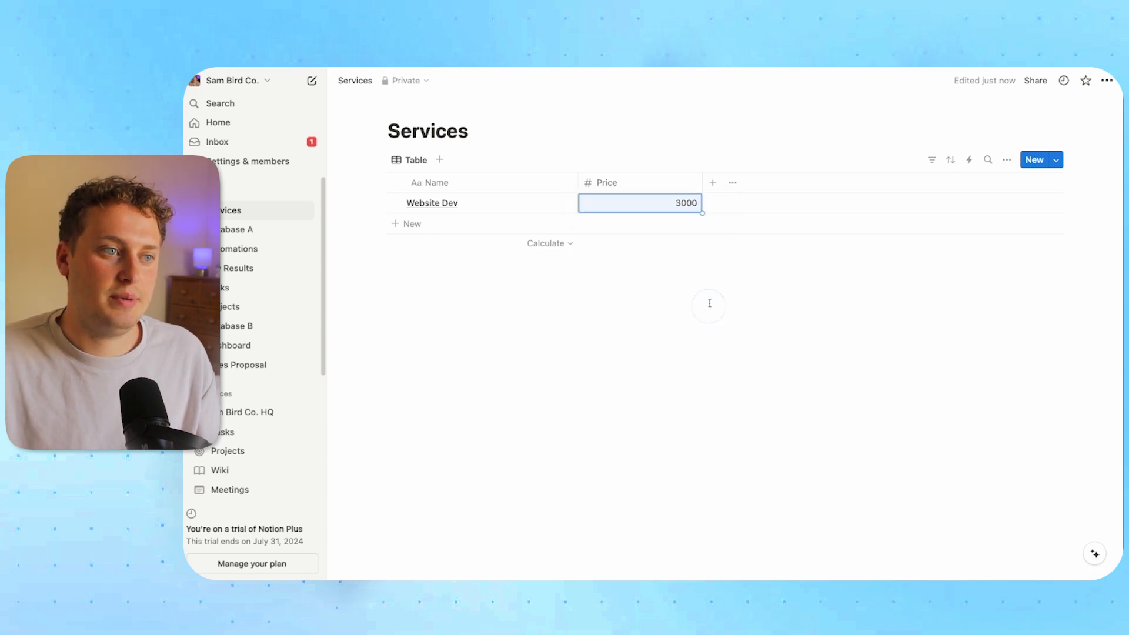
# Format the Price column as US Dollar, then go to the Projects page
pyautogui.click(650, 182)
pyautogui.click(647, 230)
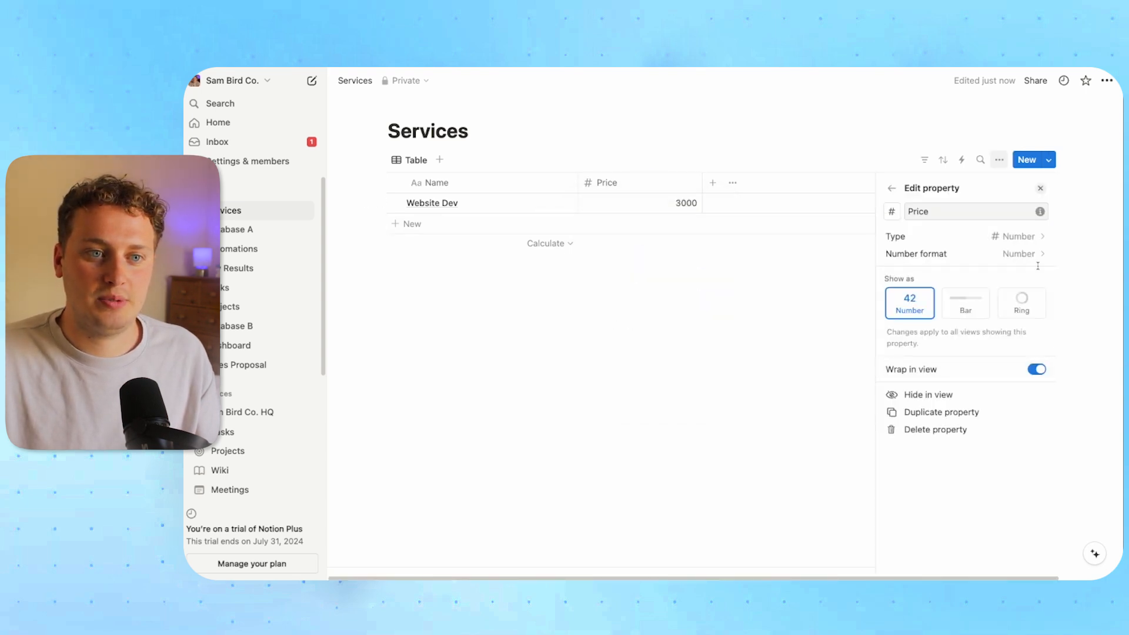
pyautogui.click(1011, 254)
pyautogui.click(982, 307)
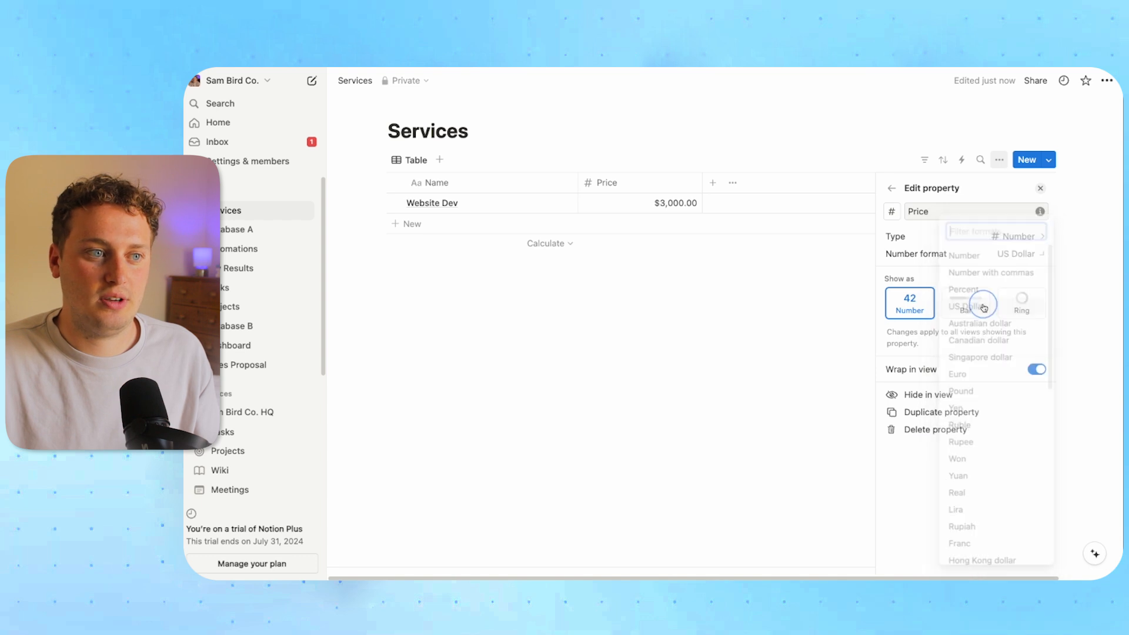
pyautogui.press('Escape')
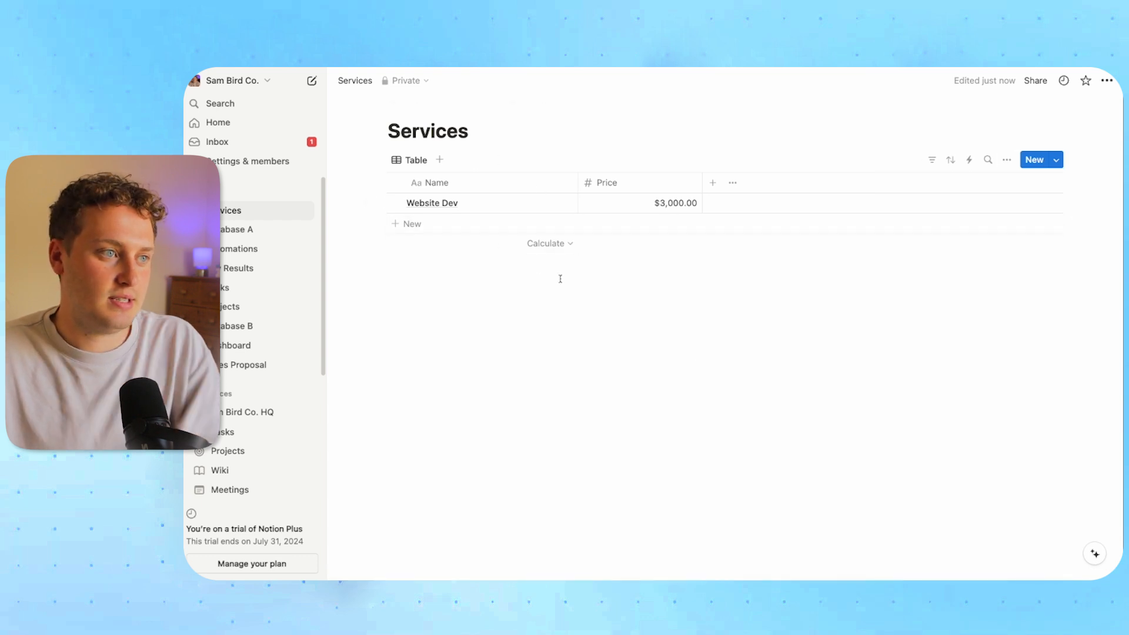
pyautogui.click(246, 310)
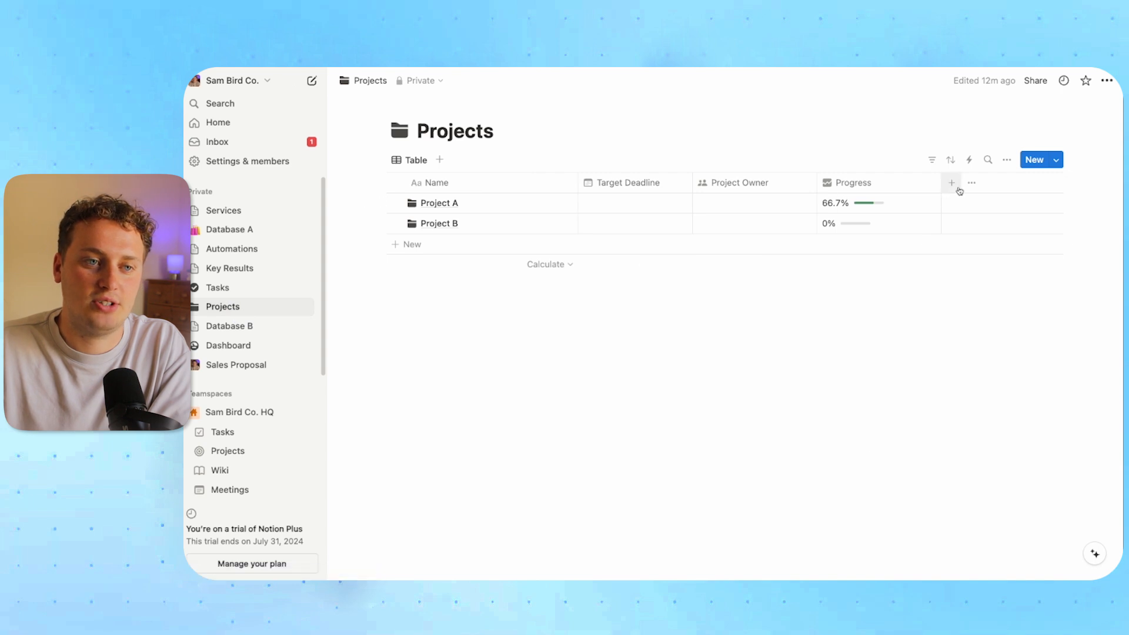
# Add a Relation property to the Services database on Projects, with a cart icon
pyautogui.click(955, 187)
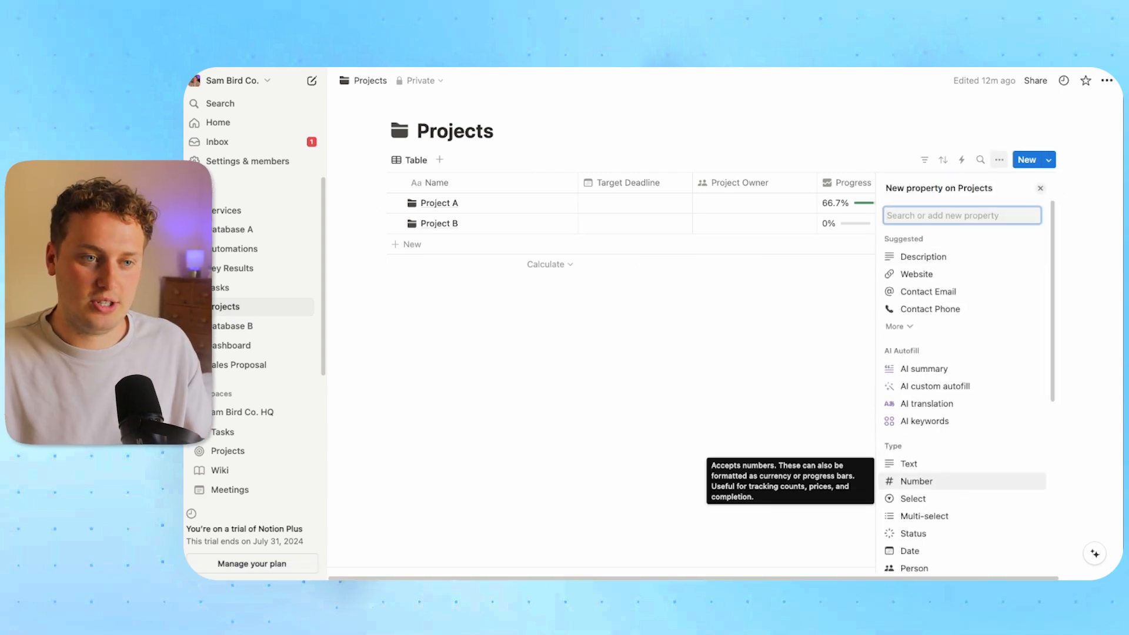
pyautogui.write('rel')
pyautogui.press('Return')
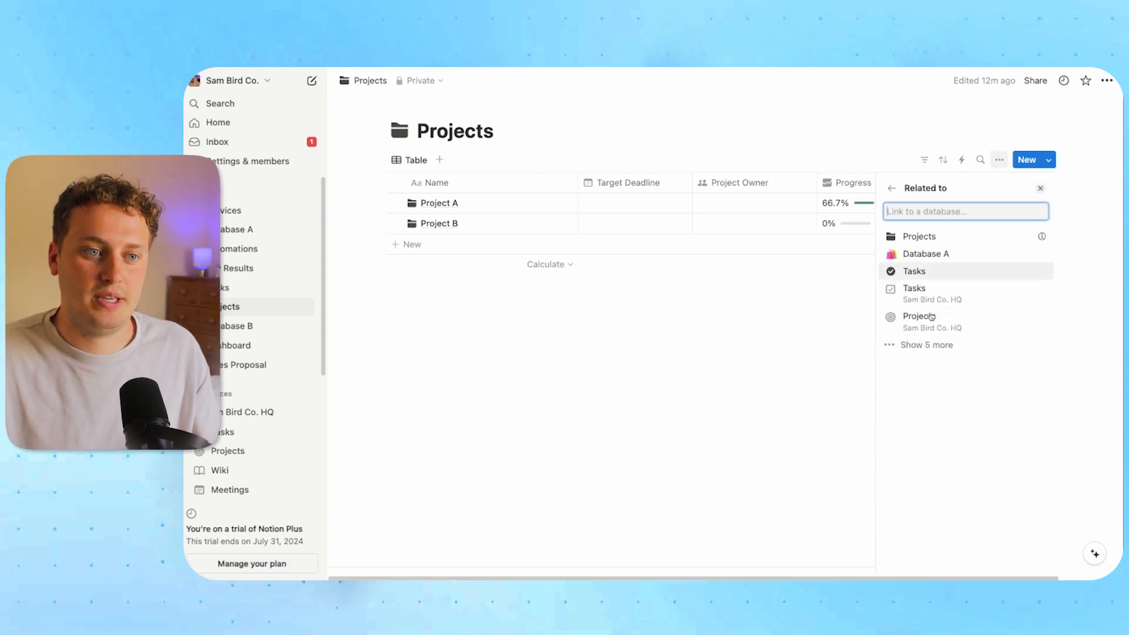
pyautogui.click(931, 352)
pyautogui.click(932, 391)
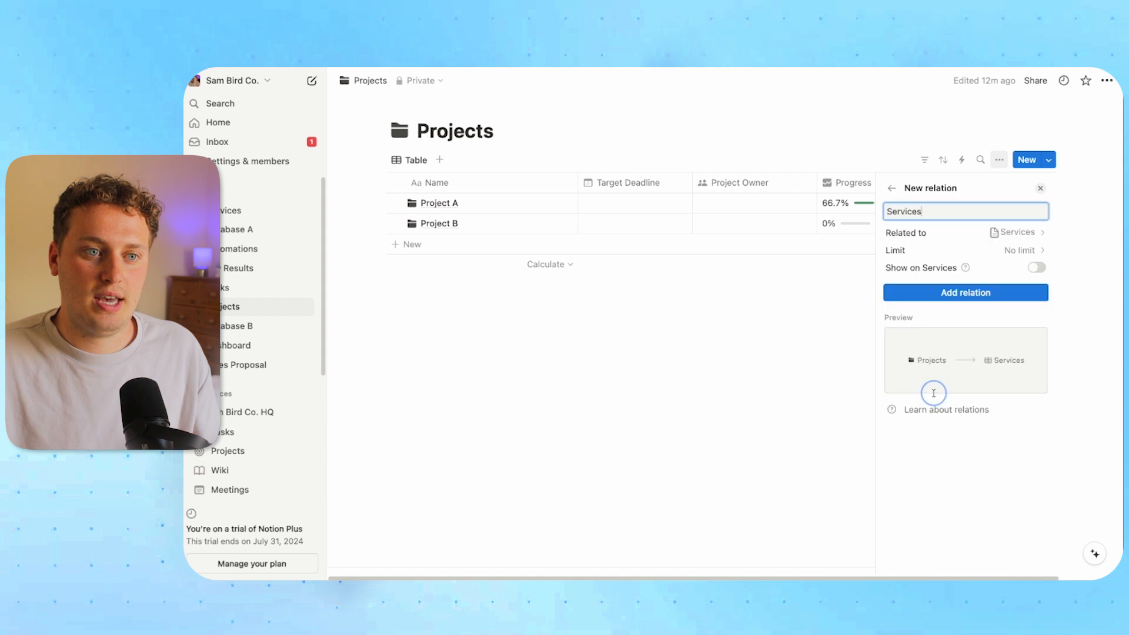
pyautogui.click(975, 300)
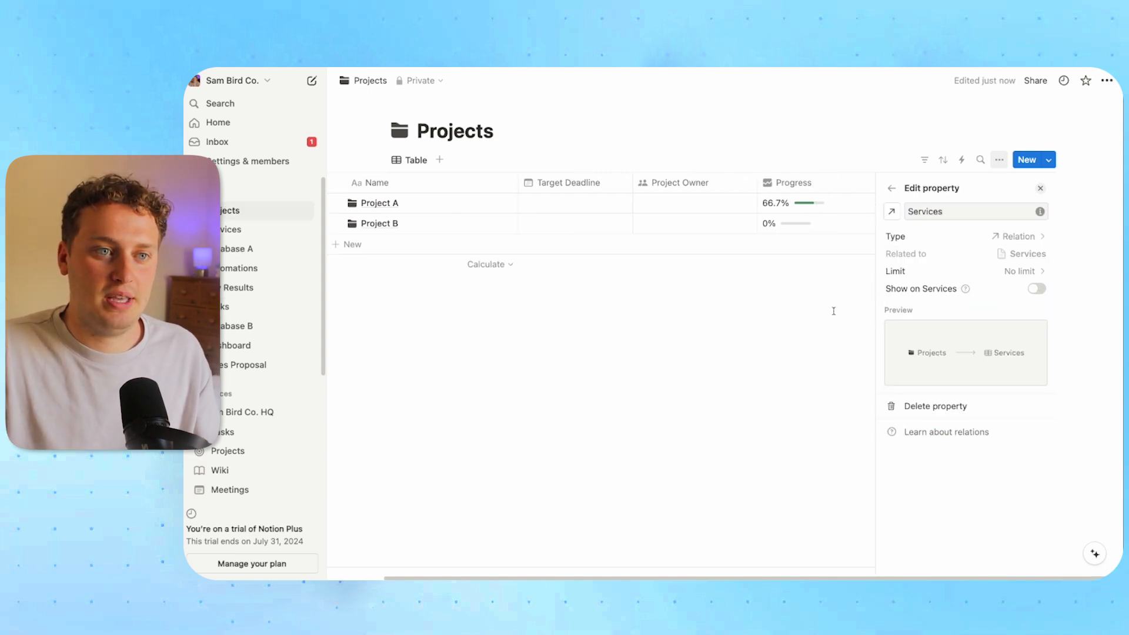
pyautogui.click(891, 211)
pyautogui.write('cart')
pyautogui.click(882, 292)
pyautogui.click(785, 256)
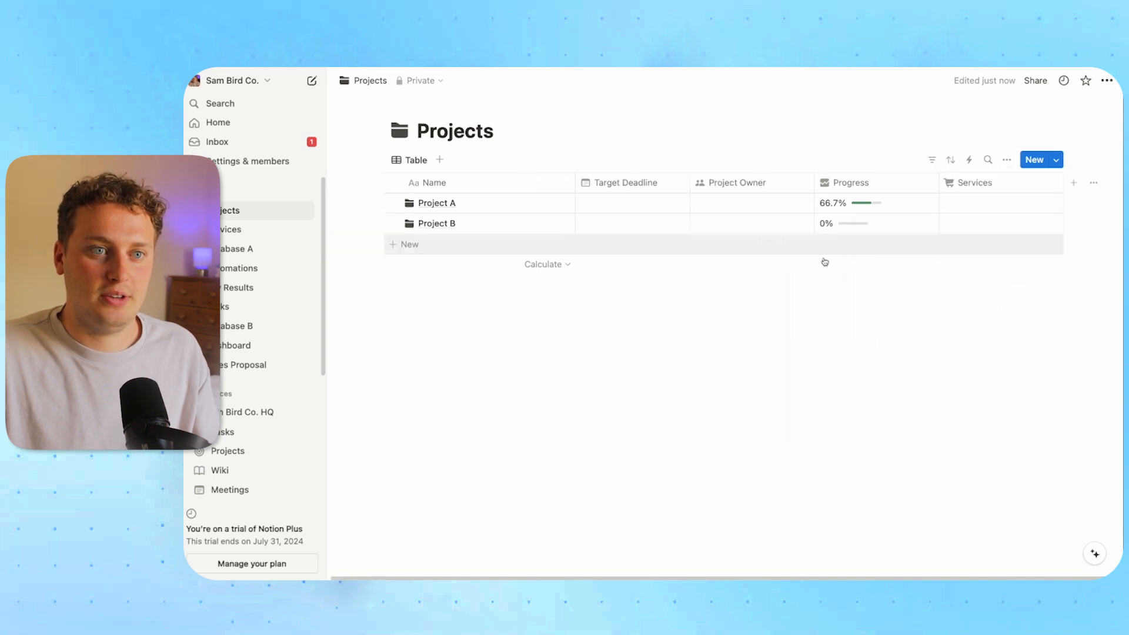
# Narrow the Name, Project Owner and Progress columns, then link Website Dev to Project A
pyautogui.moveTo(575, 183); pyautogui.dragTo(531, 184)
pyautogui.moveTo(770, 183); pyautogui.dragTo(754, 183)
pyautogui.moveTo(877, 182); pyautogui.dragTo(856, 187)
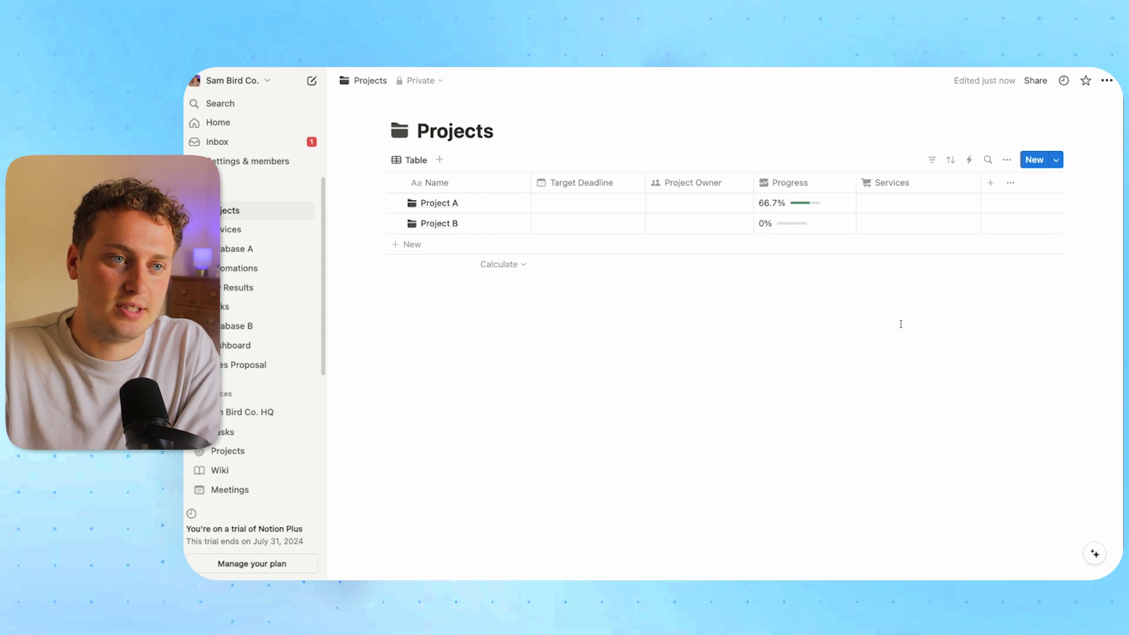
pyautogui.click(895, 200)
pyautogui.click(1088, 245)
pyautogui.click(947, 332)
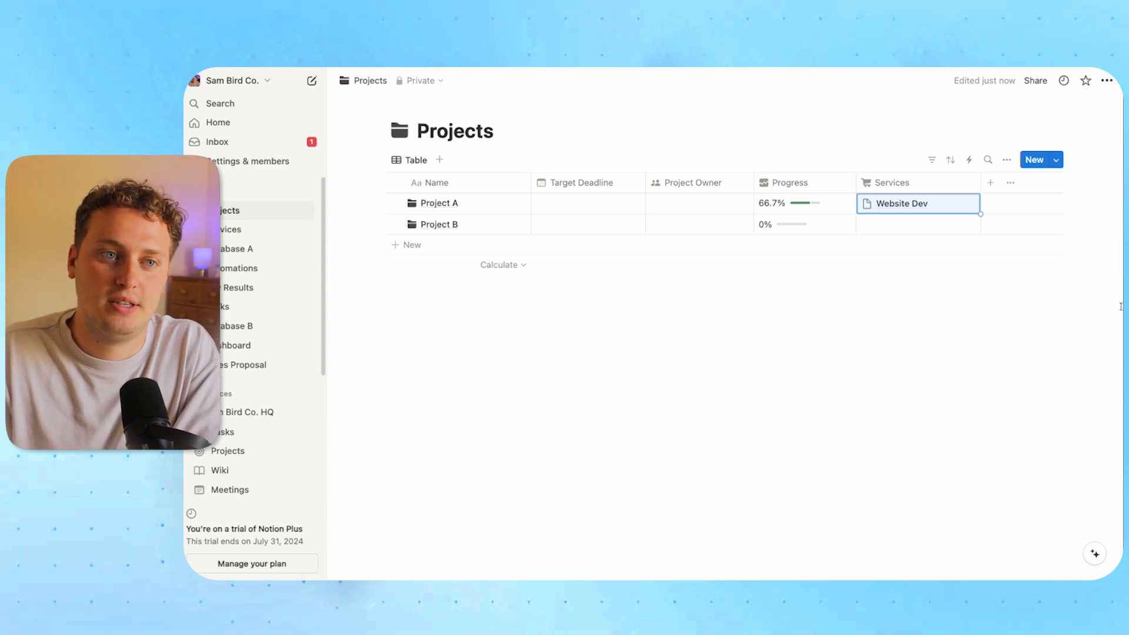
# Add a Formula property named Current Value to the Projects database
pyautogui.click(991, 185)
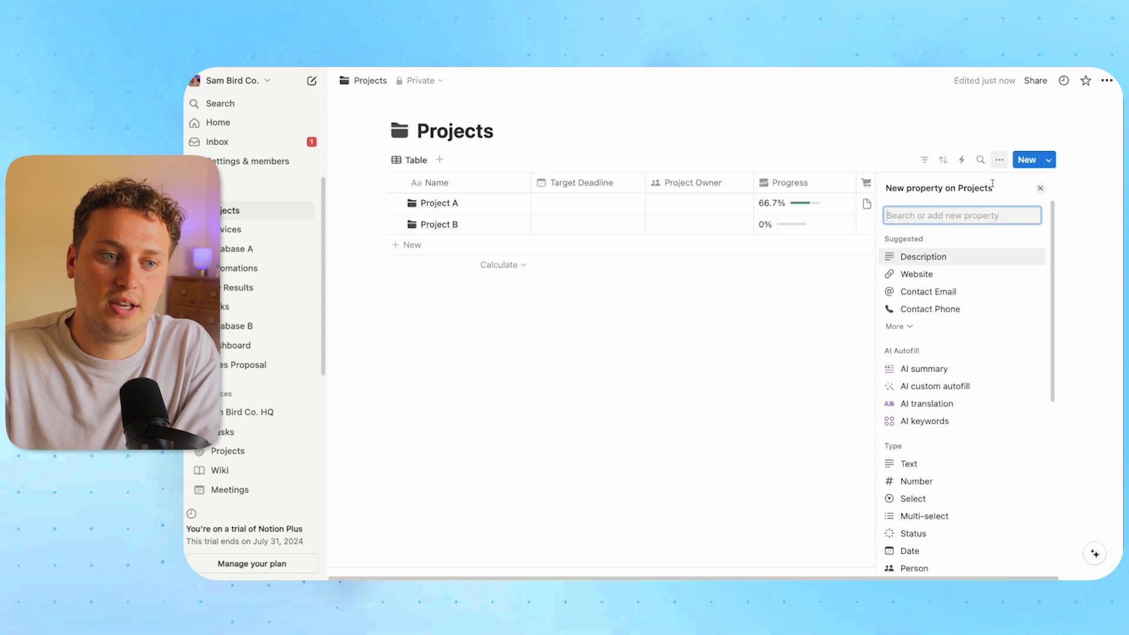
pyautogui.write('form')
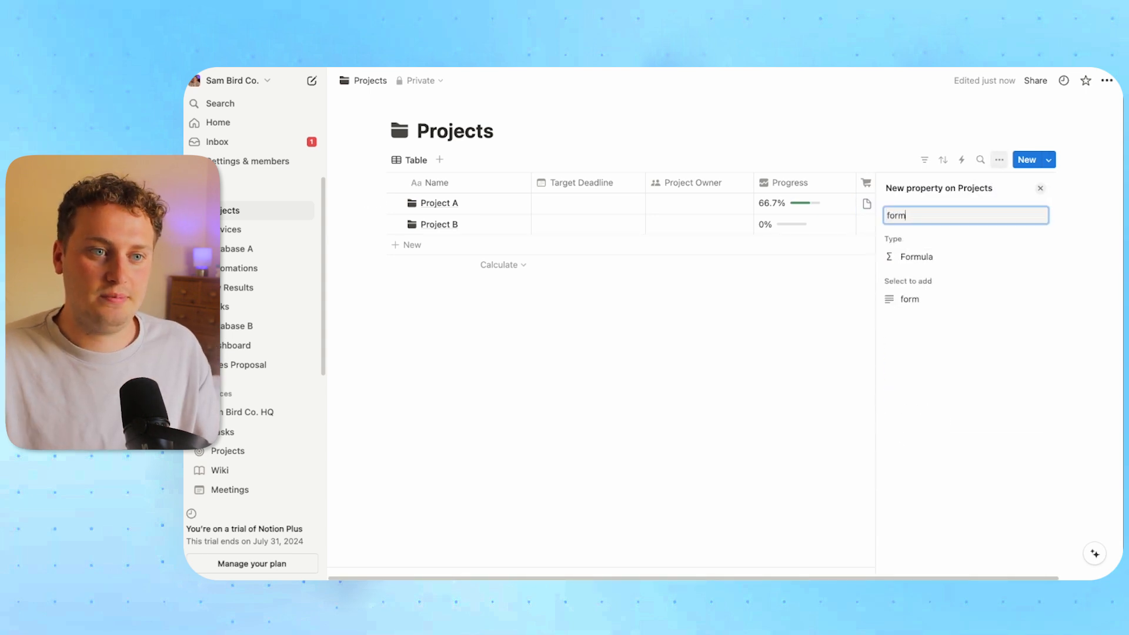
pyautogui.press('Return')
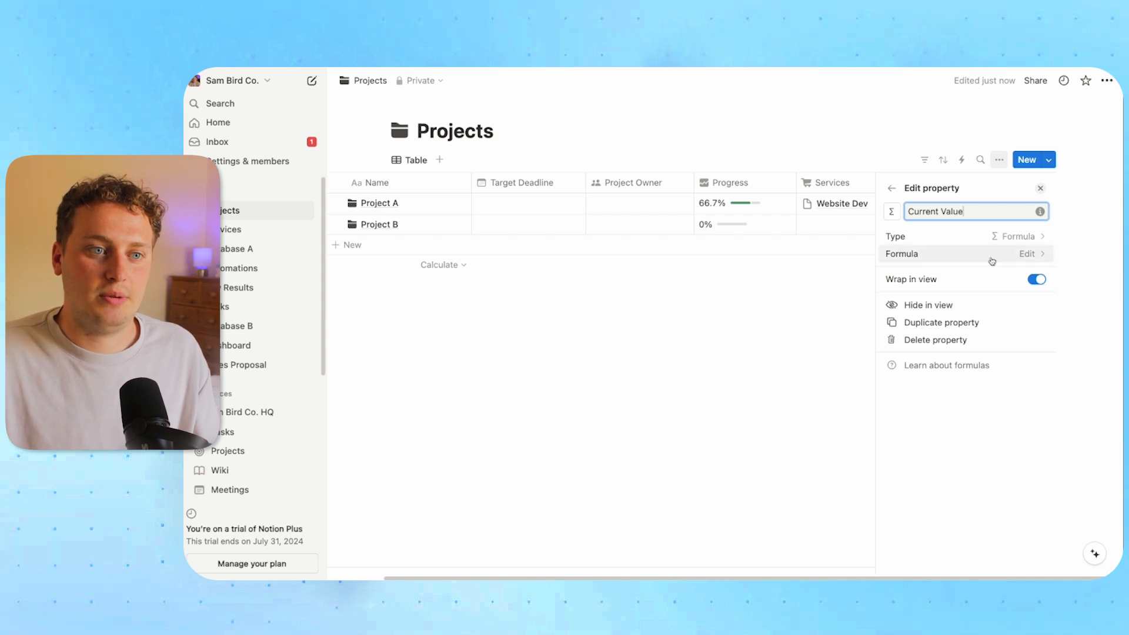
pyautogui.click(990, 255)
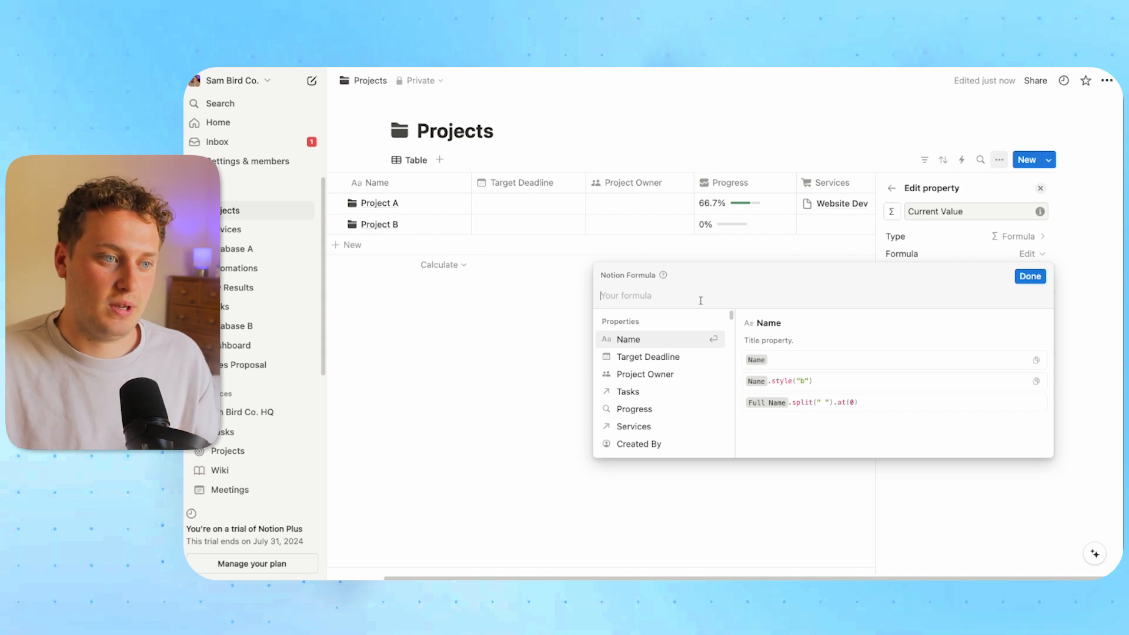
# Enter the Current Value formula map(Services, current.Price).sum() and save it
pyautogui.write('map(')
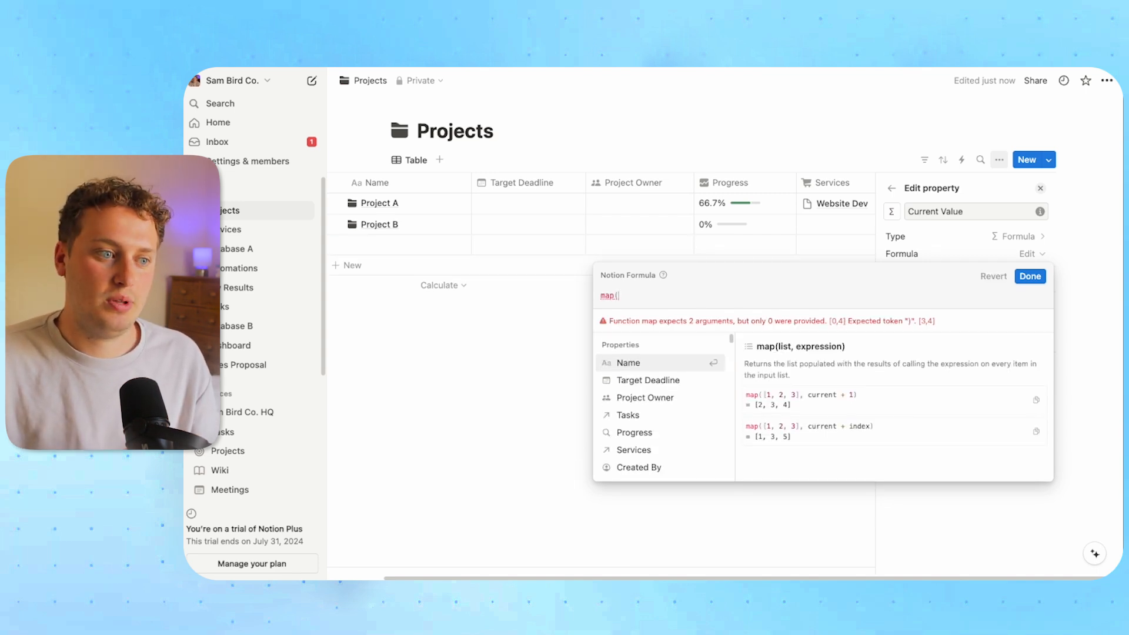
pyautogui.click(632, 416)
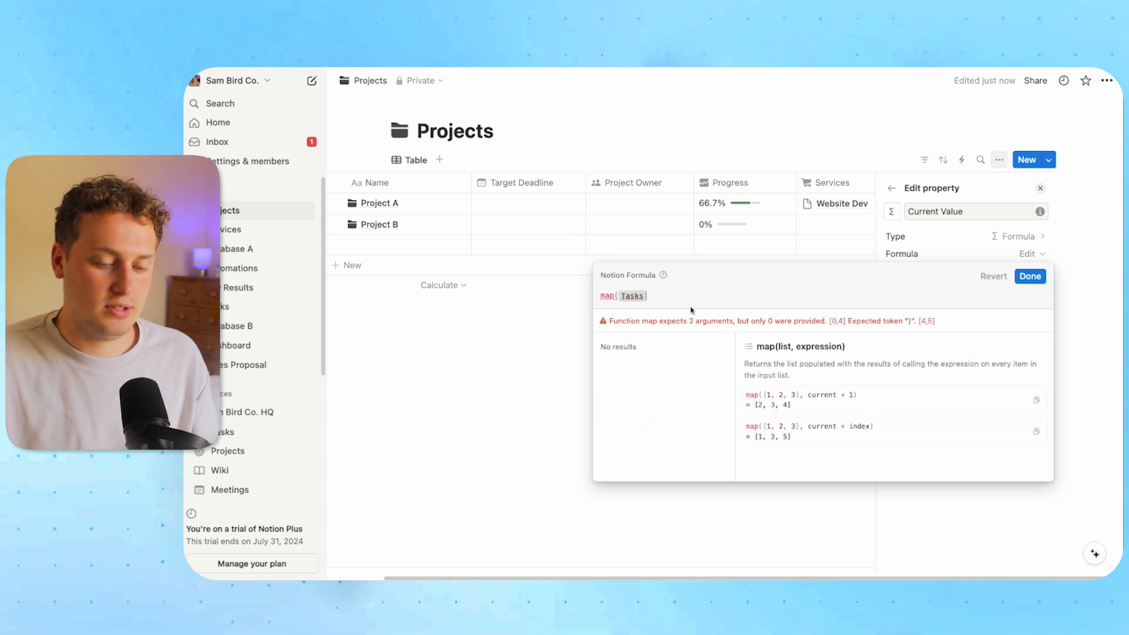
pyautogui.write(',current,')
pyautogui.moveTo(687, 295); pyautogui.dragTo(628, 301)
pyautogui.press('BackSpace')
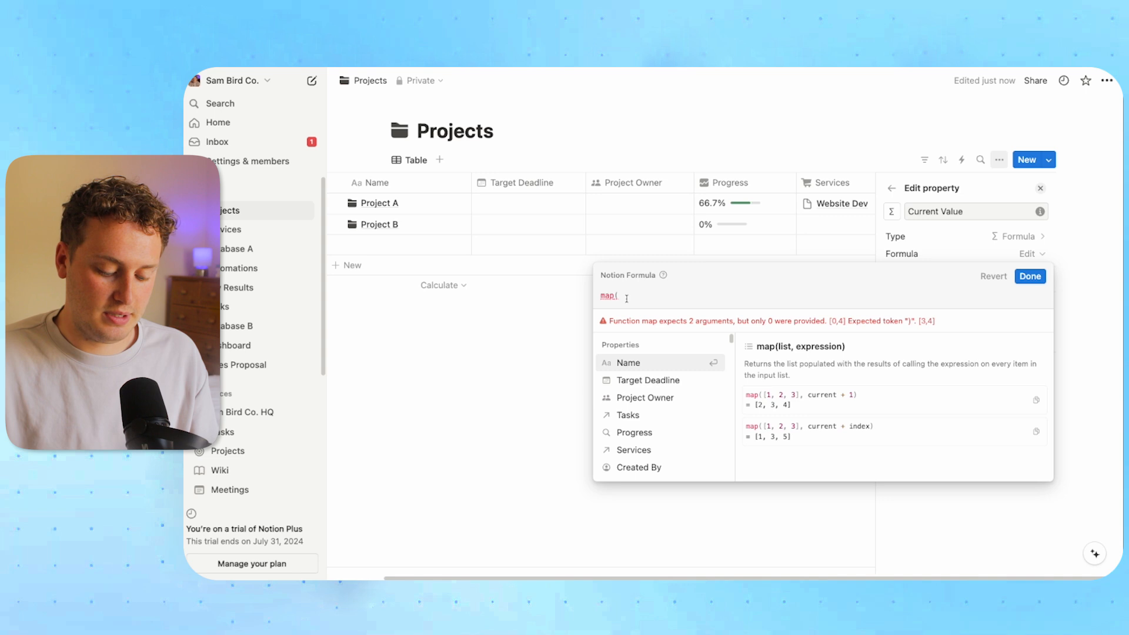
pyautogui.write('Servi')
pyautogui.press('Return')
pyautogui.write(',curr')
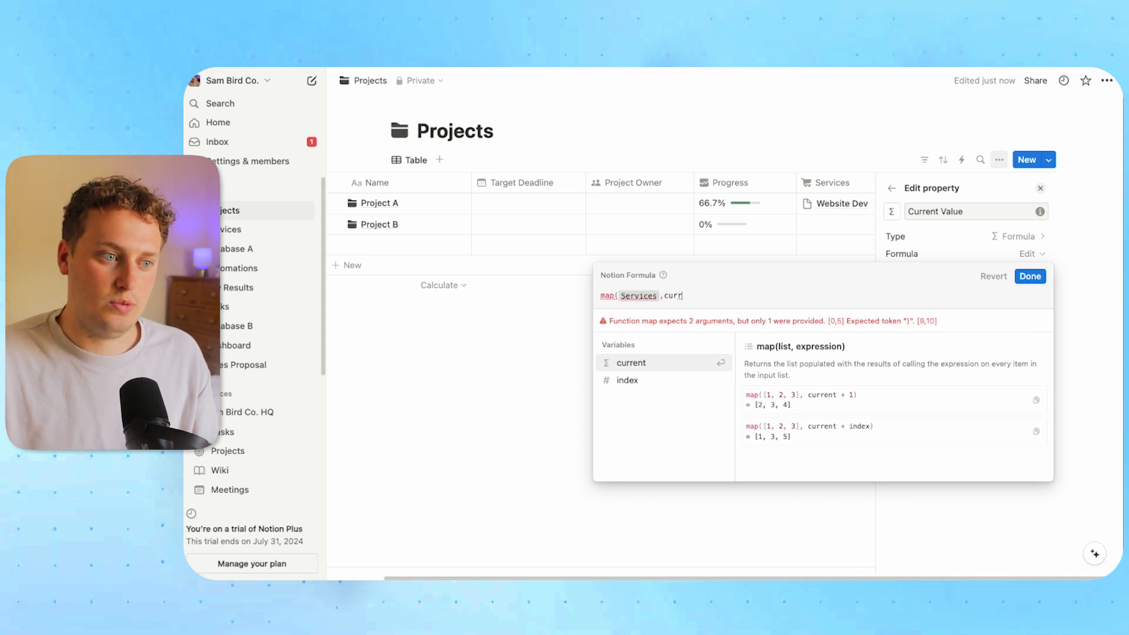
pyautogui.press('Return')
pyautogui.write('.')
pyautogui.click(667, 380)
pyautogui.write(')')
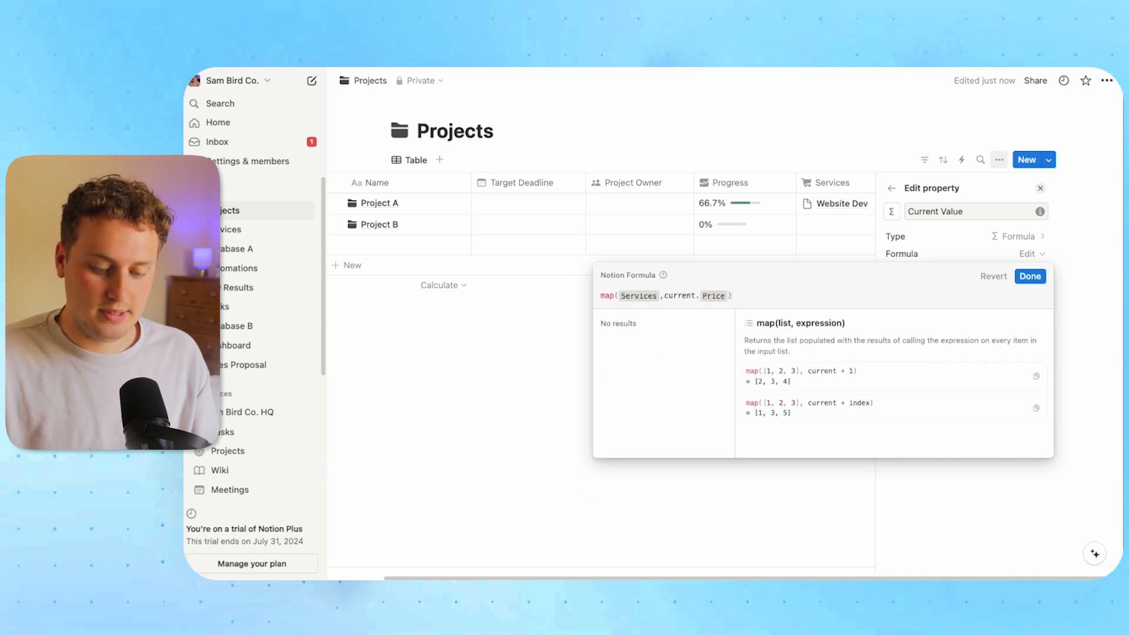
pyautogui.write('.sum')
pyautogui.press('Return')
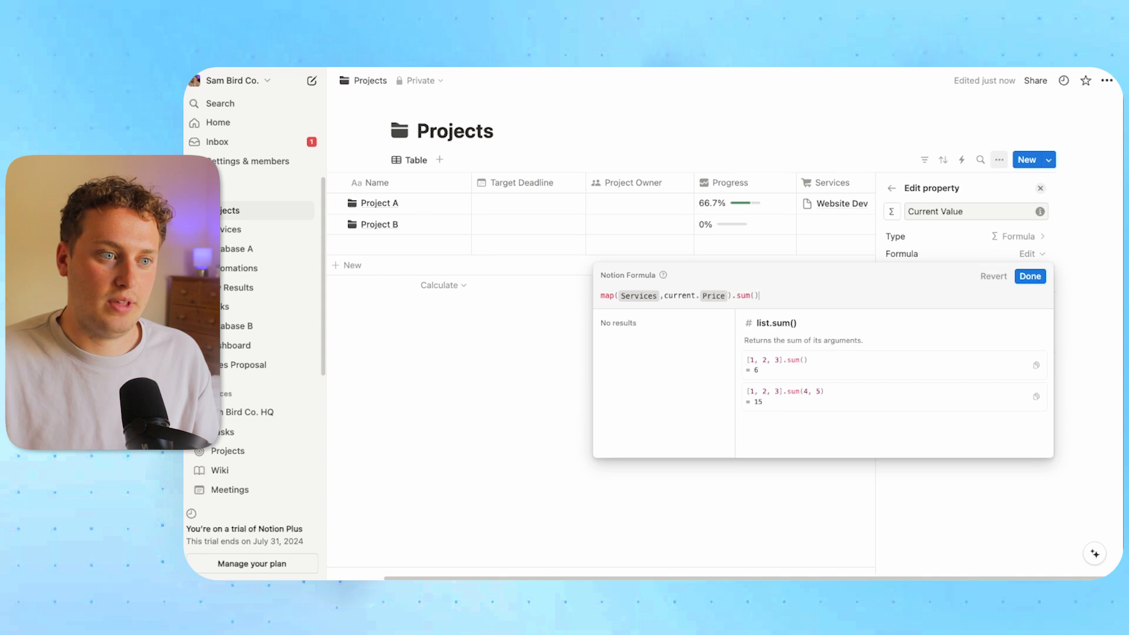
pyautogui.click(1029, 276)
pyautogui.press('Escape')
# Format Current Value as US Dollar, narrow its column, and go to the Services database
pyautogui.click(975, 182)
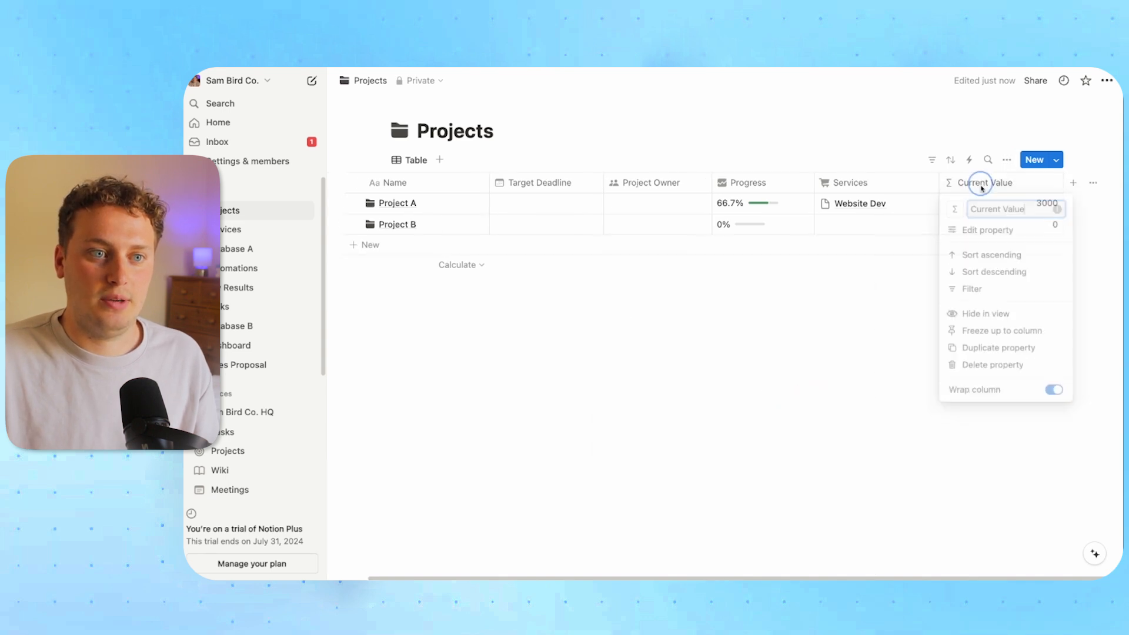
pyautogui.click(978, 231)
pyautogui.click(994, 271)
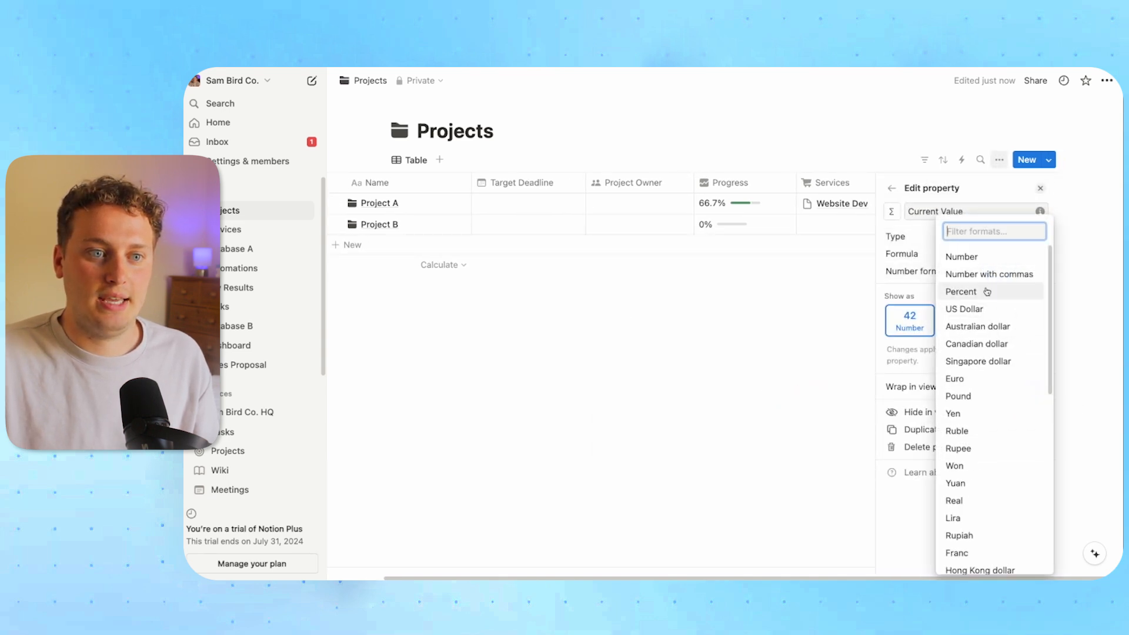
pyautogui.click(982, 301)
pyautogui.click(796, 320)
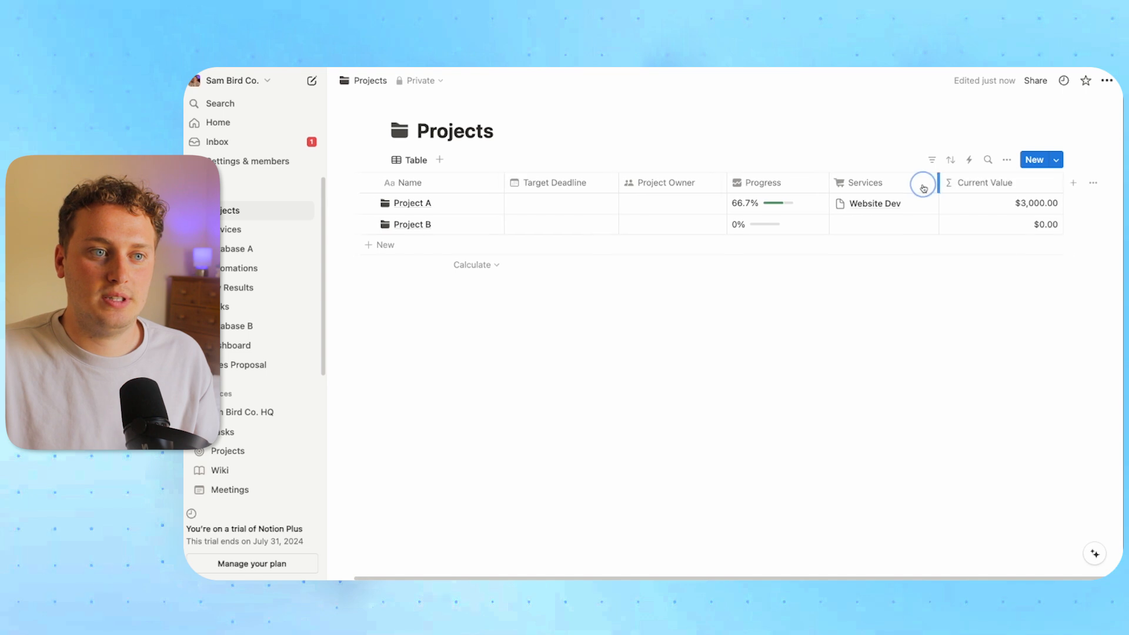
pyautogui.moveTo(1061, 183); pyautogui.dragTo(1030, 183)
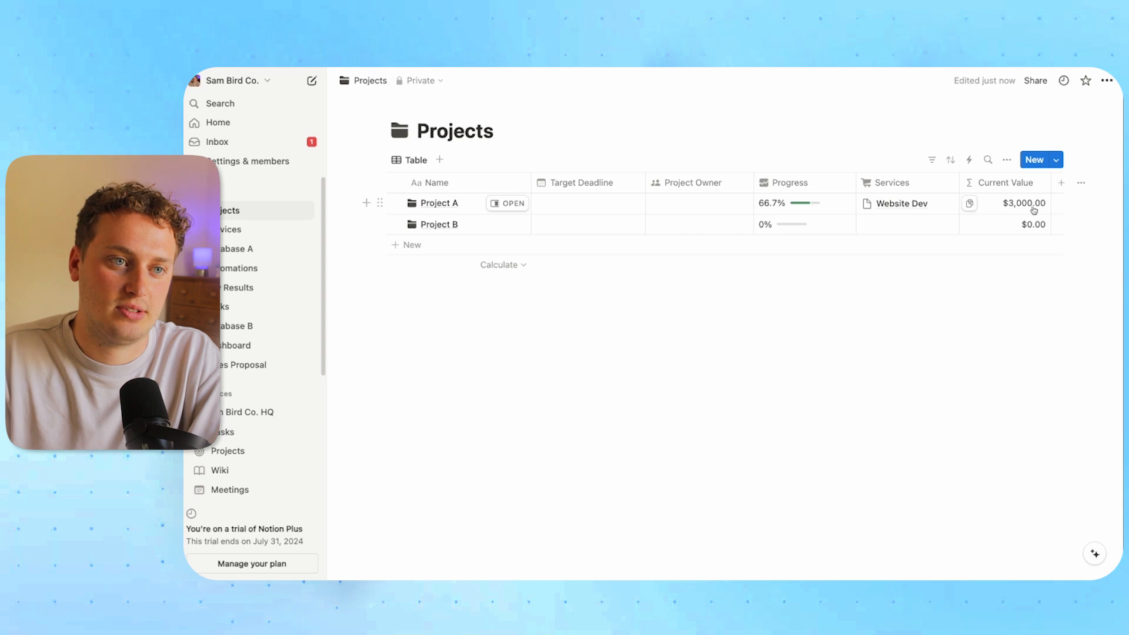
pyautogui.click(247, 229)
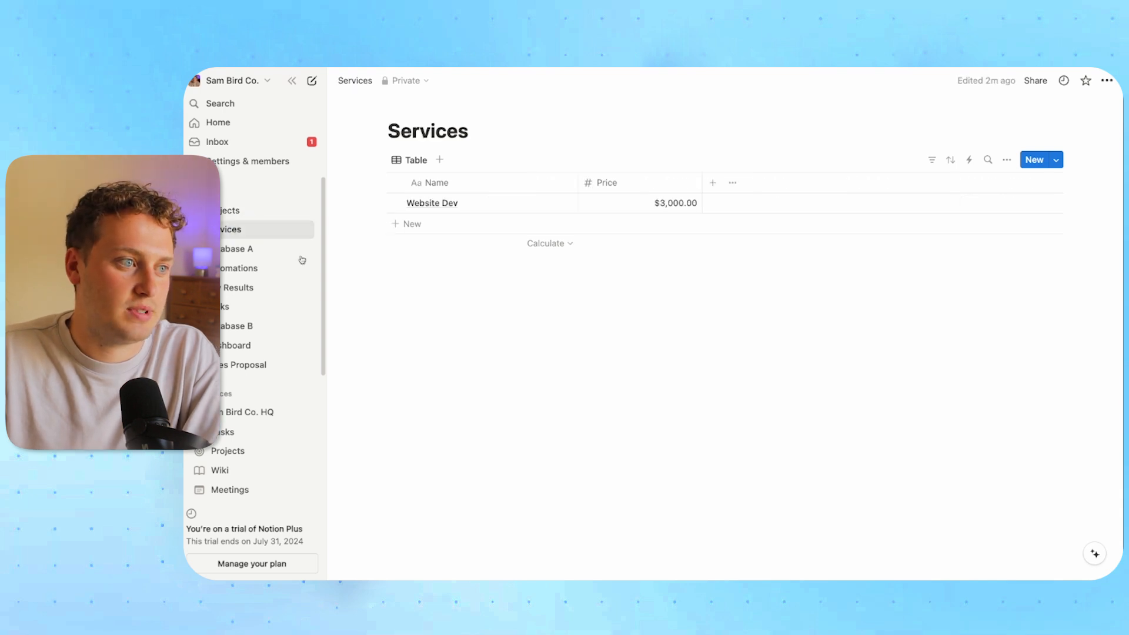
# Add a Google Ads Management service priced at $2,000.00
pyautogui.click(413, 223)
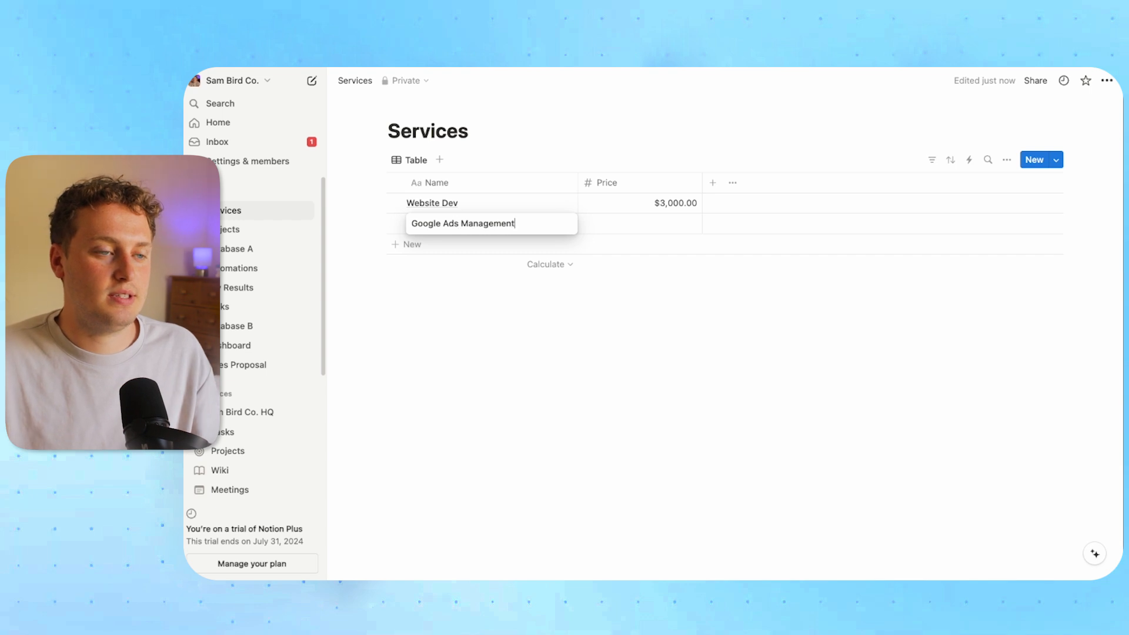
pyautogui.click(677, 224)
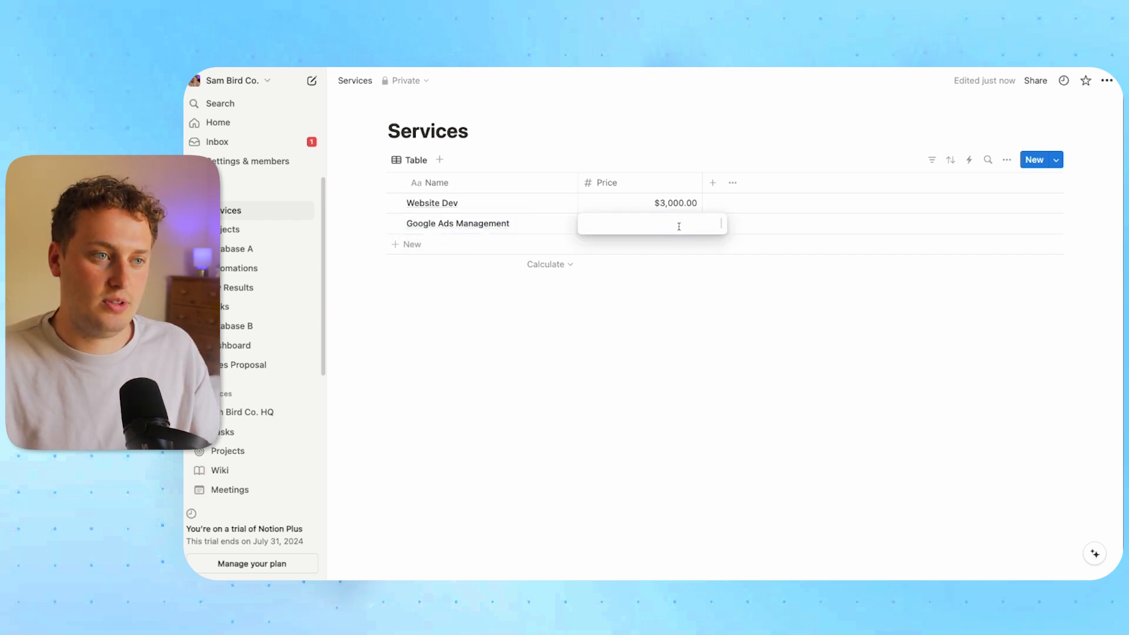
pyautogui.press('Return')
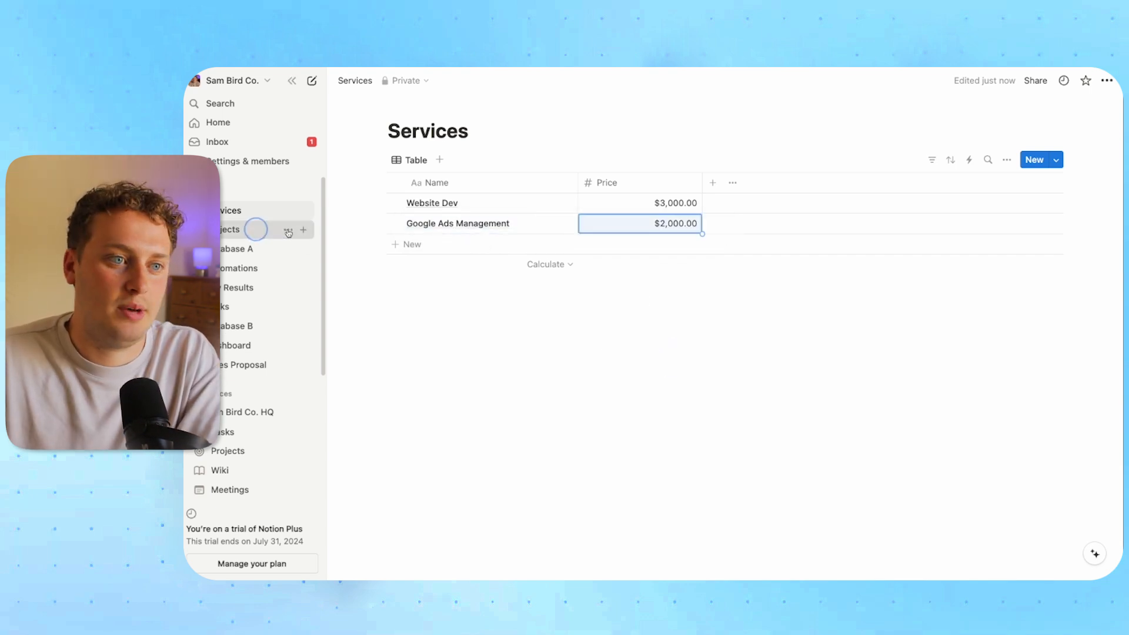
# Link Google Ads Management to Project A's Services in Projects, raising Current Value to $5,000.00
pyautogui.click(241, 229)
pyautogui.click(934, 200)
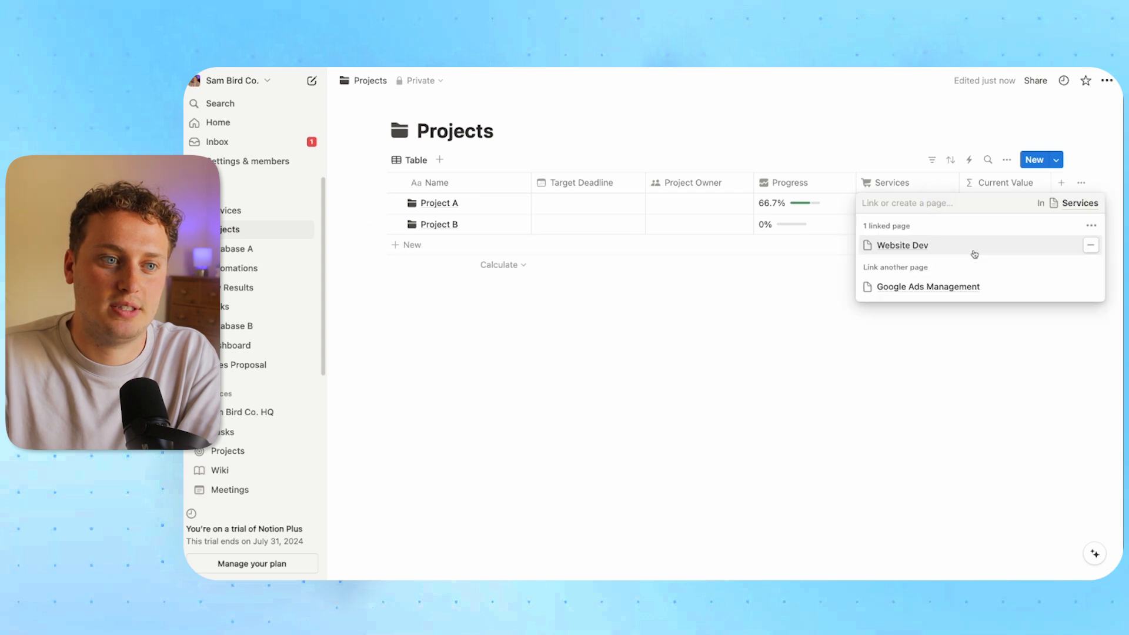
pyautogui.click(1092, 288)
pyautogui.press('Escape')
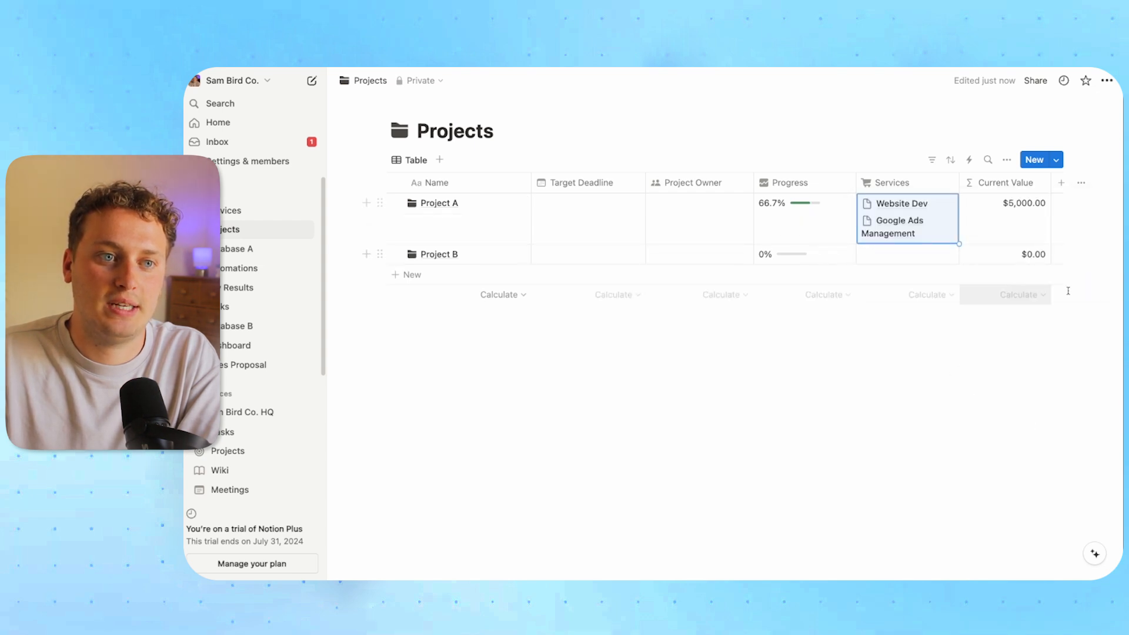
pyautogui.moveTo(959, 183)
pyautogui.mouseDown()
pyautogui.moveTo(980, 184)
pyautogui.moveTo(958, 182)
pyautogui.mouseUp()
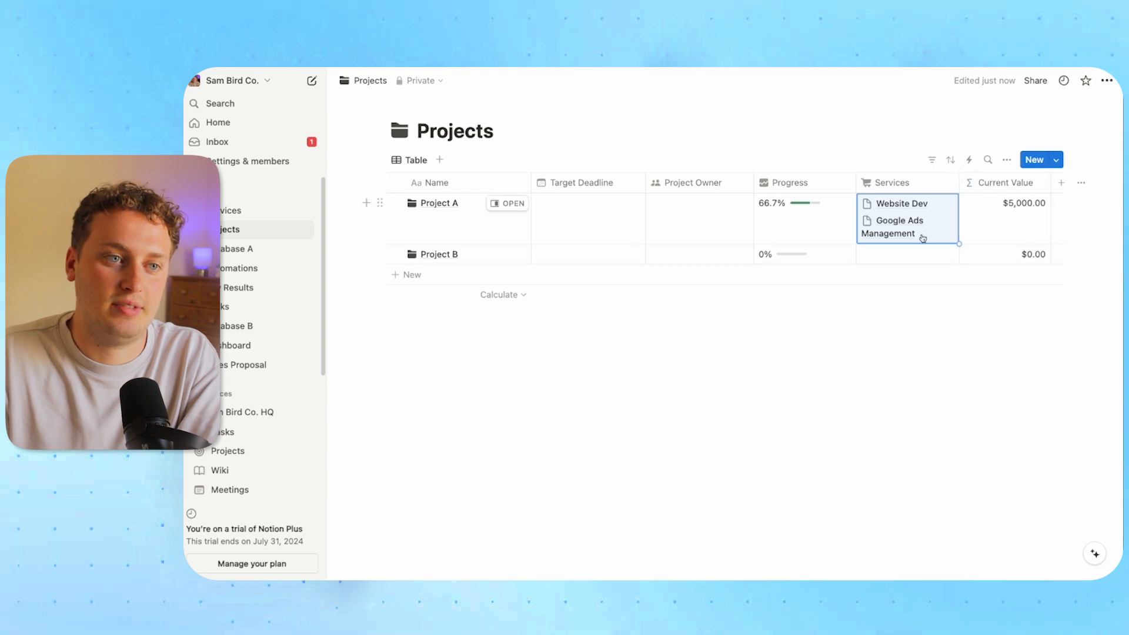
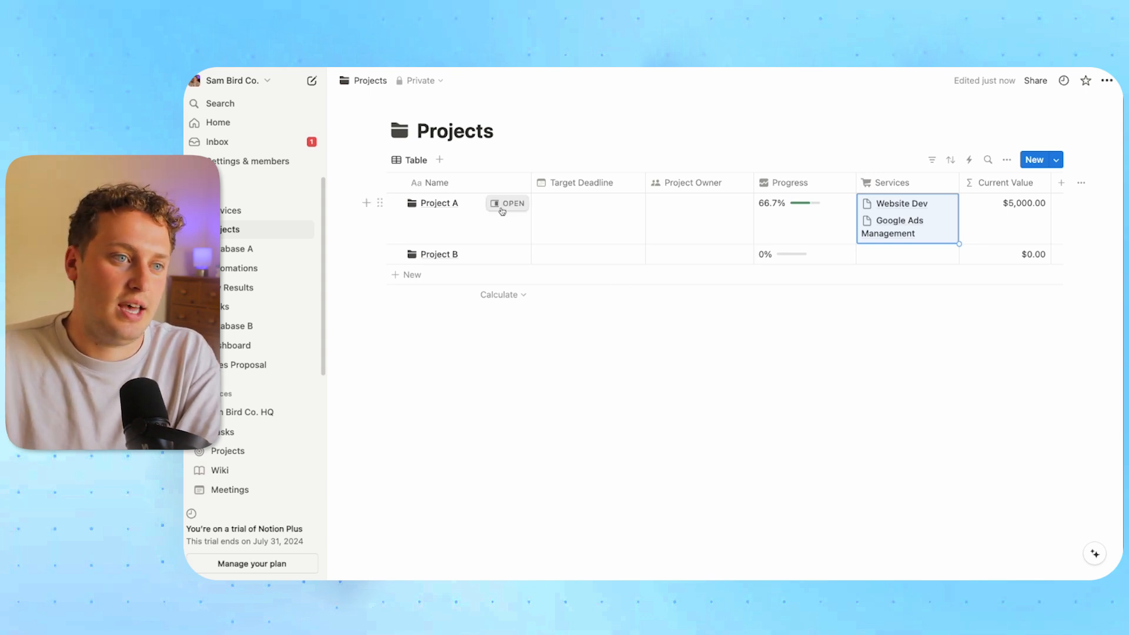
# Add a Status property from Project A's page and rename its Not started option to Prospect
pyautogui.click(507, 203)
pyautogui.click(736, 305)
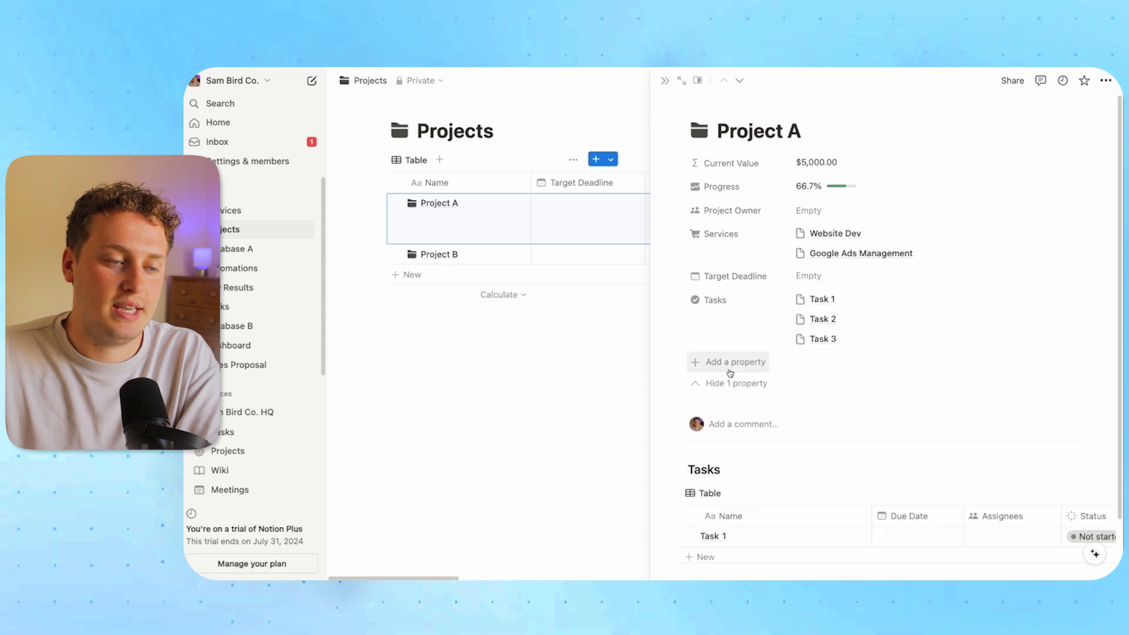
pyautogui.click(729, 366)
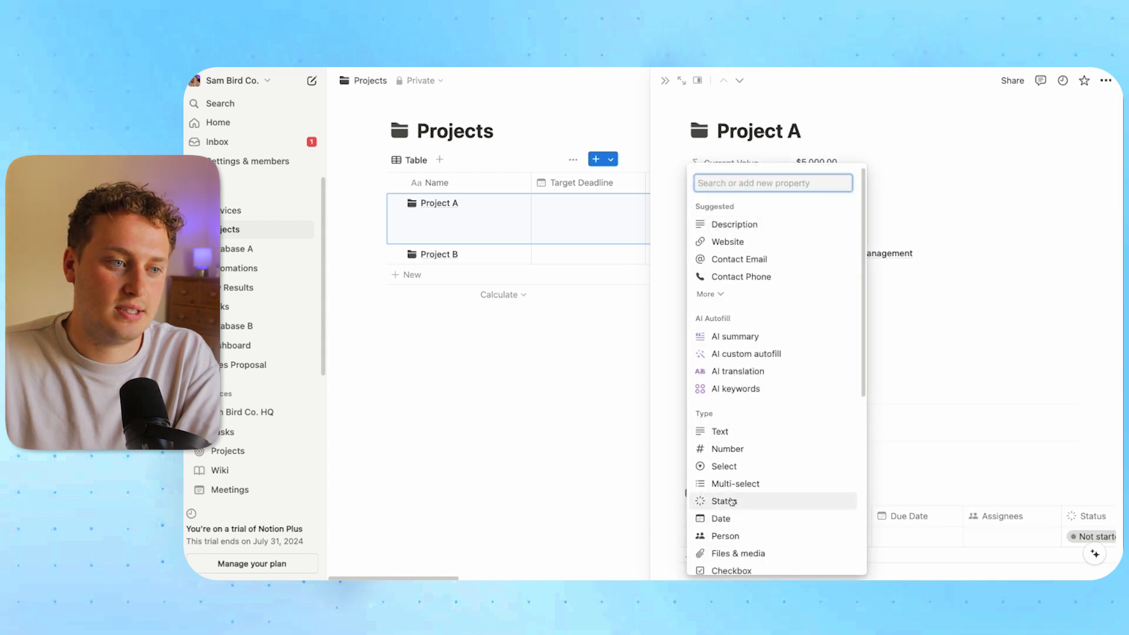
pyautogui.click(724, 501)
pyautogui.click(699, 392)
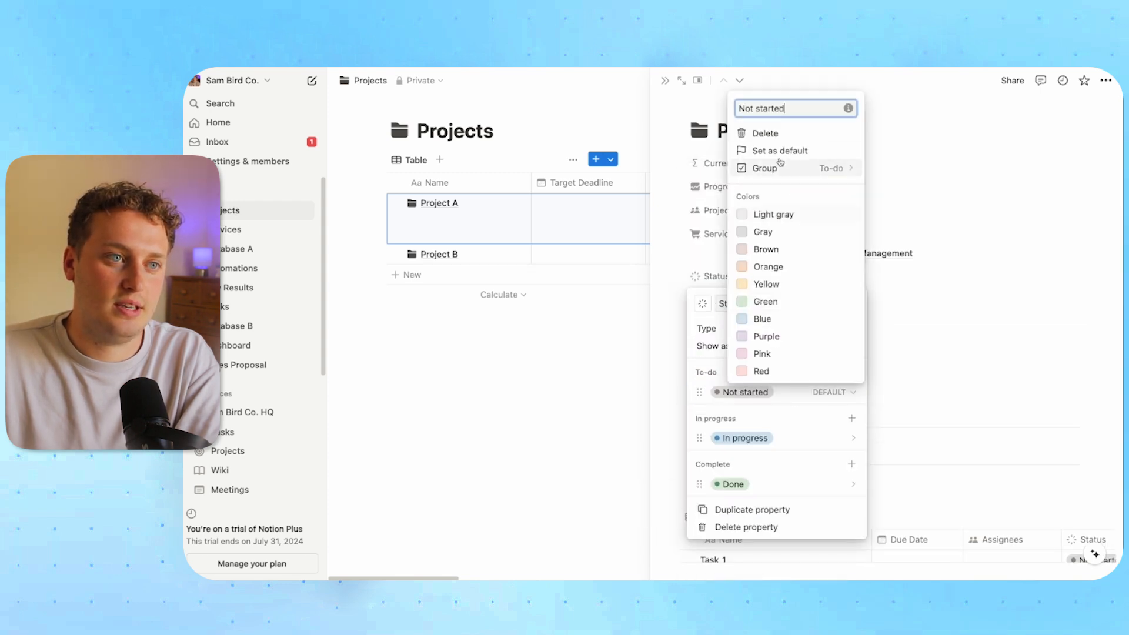
pyautogui.tripleClick(767, 108)
pyautogui.write('Prospect')
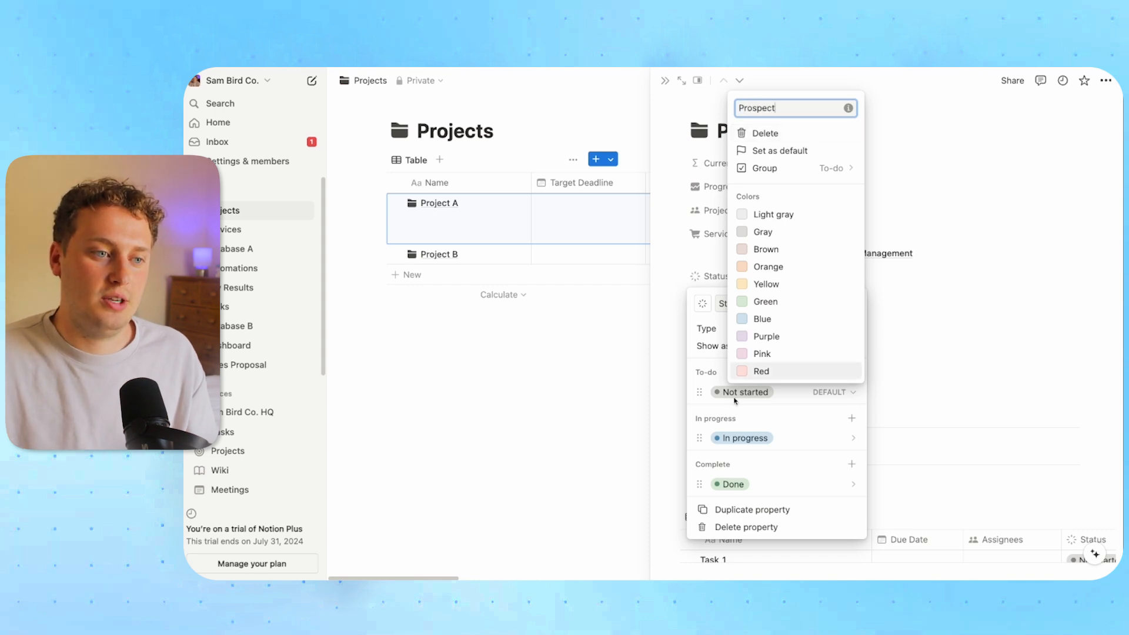
pyautogui.click(817, 405)
# Add Discovery Call and Proposal as To-do status options
pyautogui.click(851, 372)
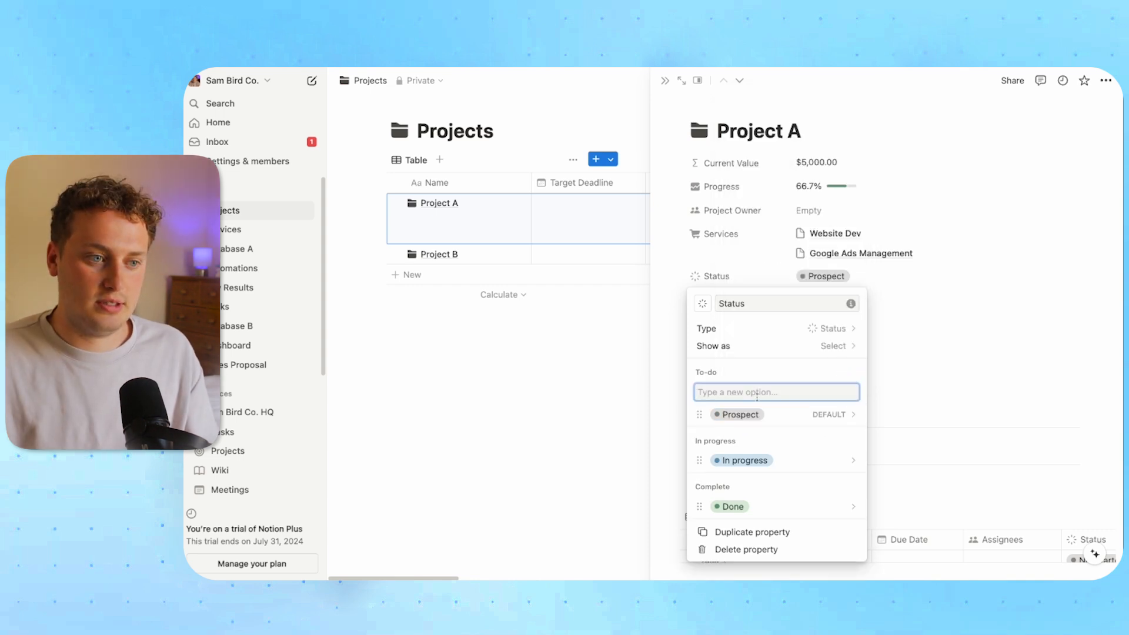
pyautogui.write('Discovery Call')
pyautogui.press('Return')
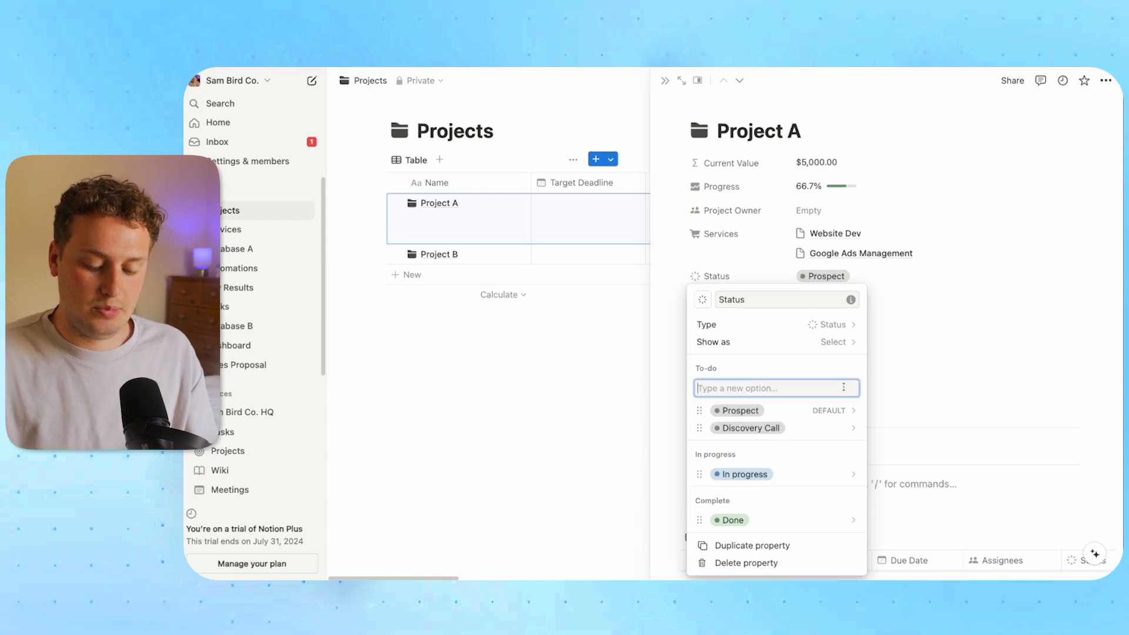
pyautogui.write('Proposal')
pyautogui.press('Return')
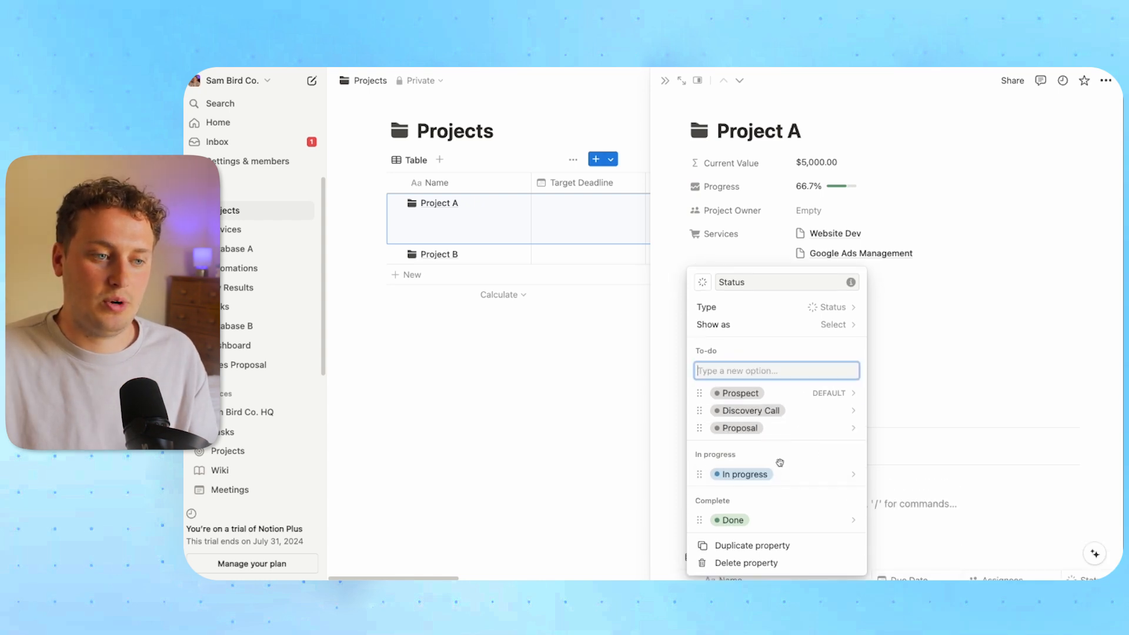
pyautogui.click(737, 464)
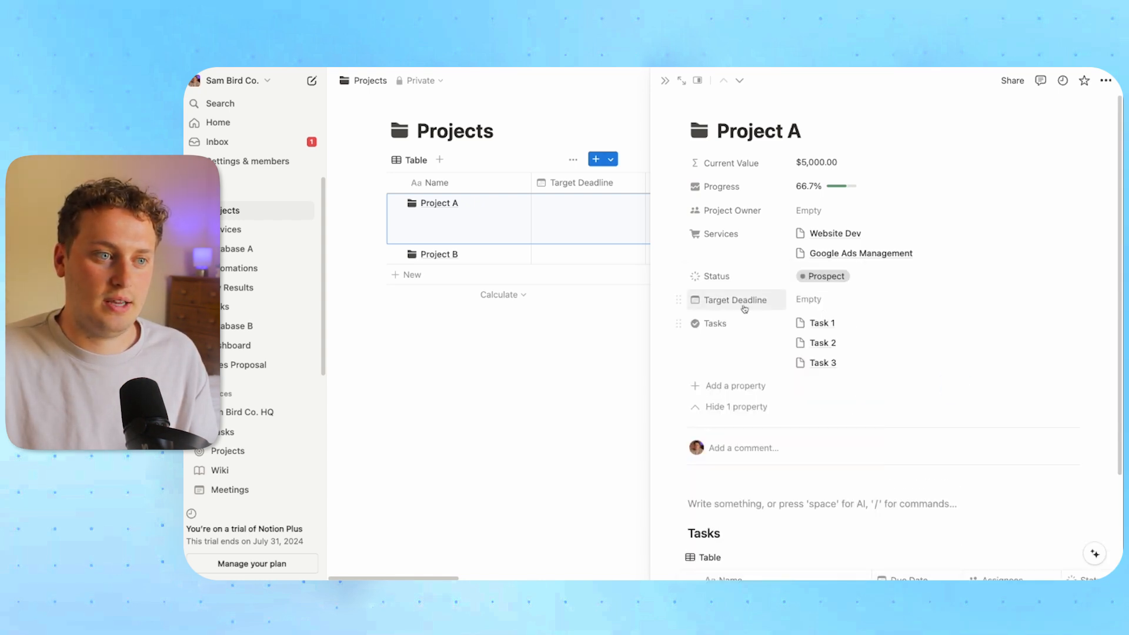
# Add Onboarding to the In progress group and rename In progress to Delivery
pyautogui.click(728, 279)
pyautogui.click(853, 455)
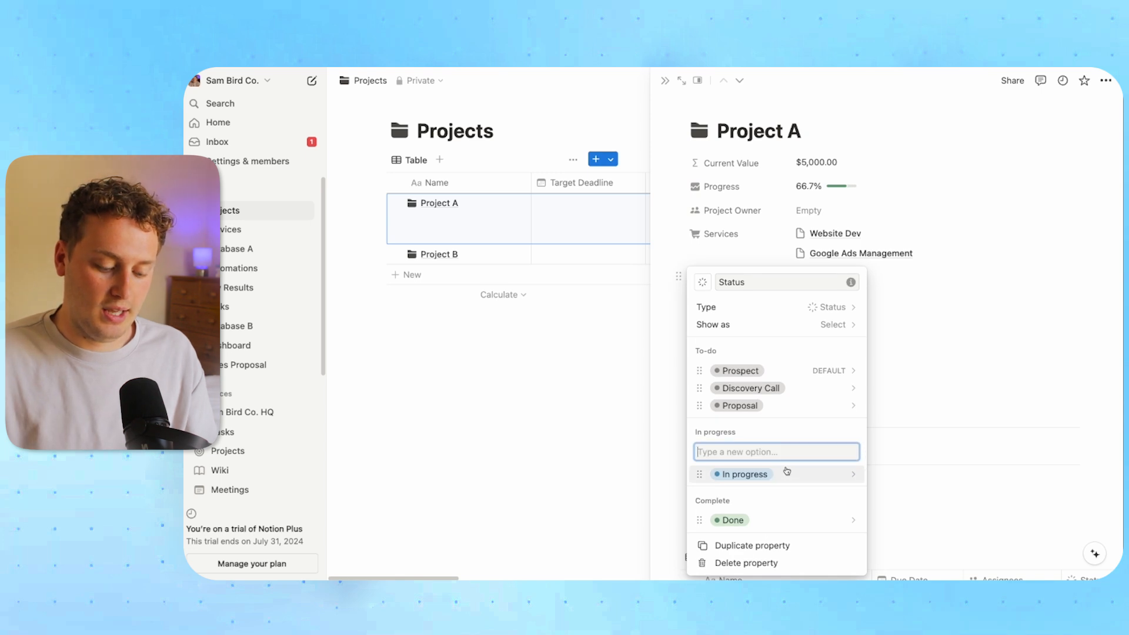
pyautogui.write('Onboa')
pyautogui.click(718, 473)
pyautogui.click(718, 473)
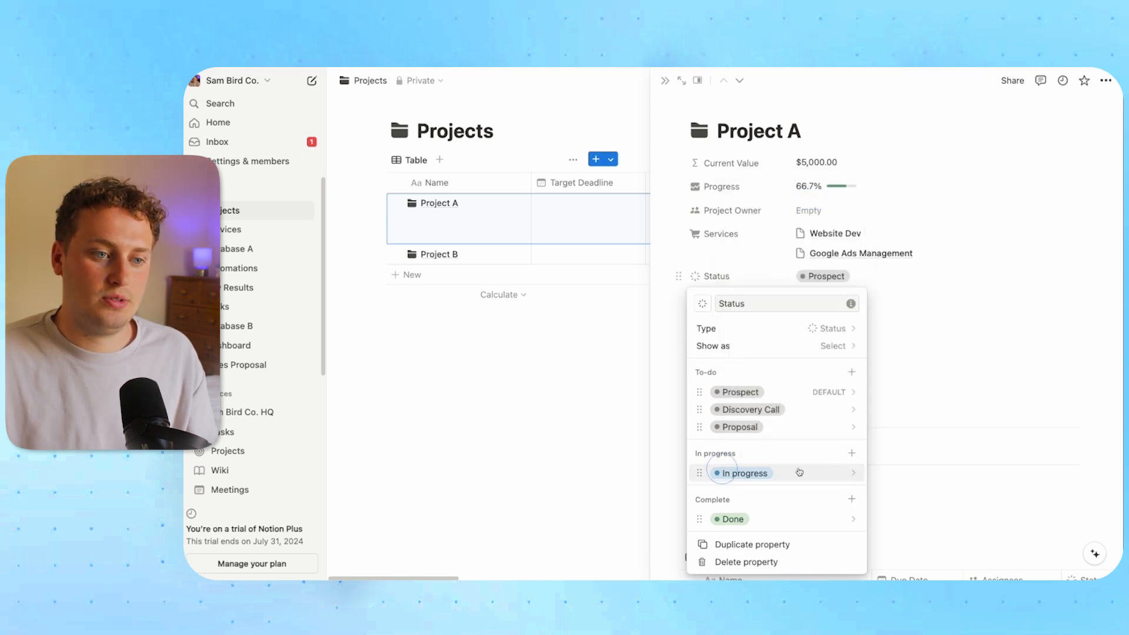
pyautogui.click(851, 456)
pyautogui.write('Onboarding')
pyautogui.press('Return')
pyautogui.click(744, 474)
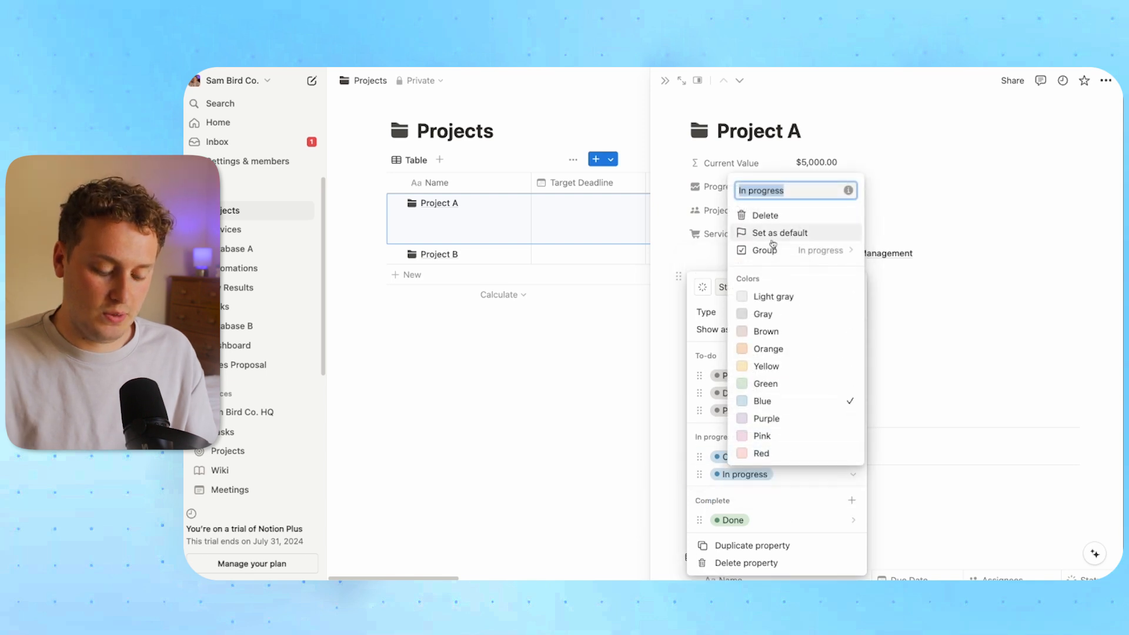
pyautogui.write('Delivery')
pyautogui.press('Return')
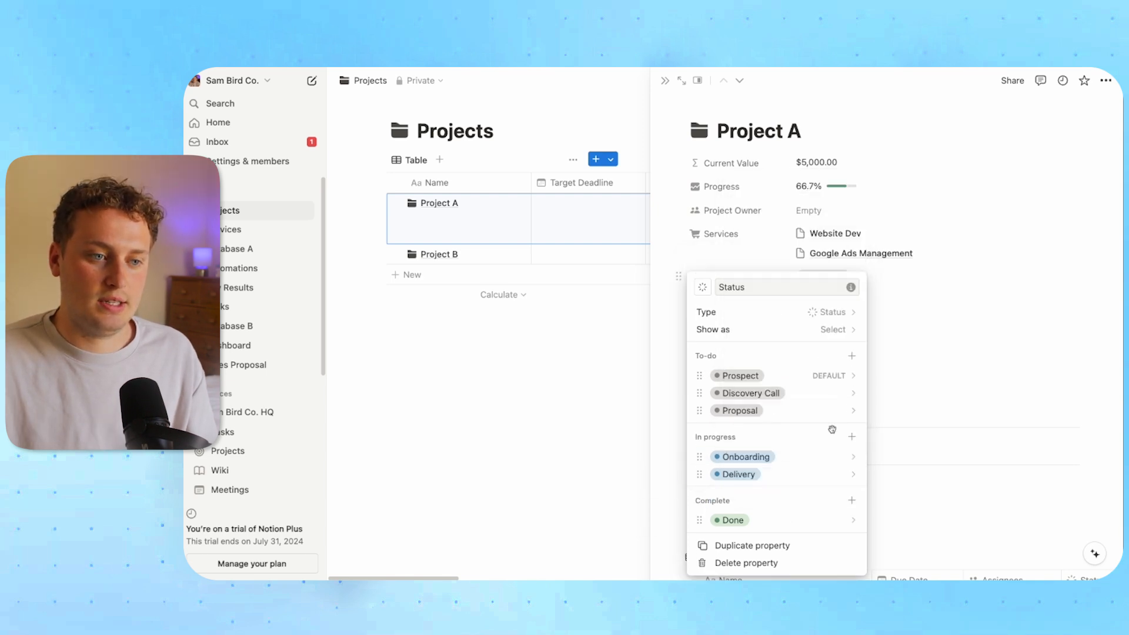
# Add Offboarding as an In progress option and close Project A's page
pyautogui.click(851, 438)
pyautogui.write('Off')
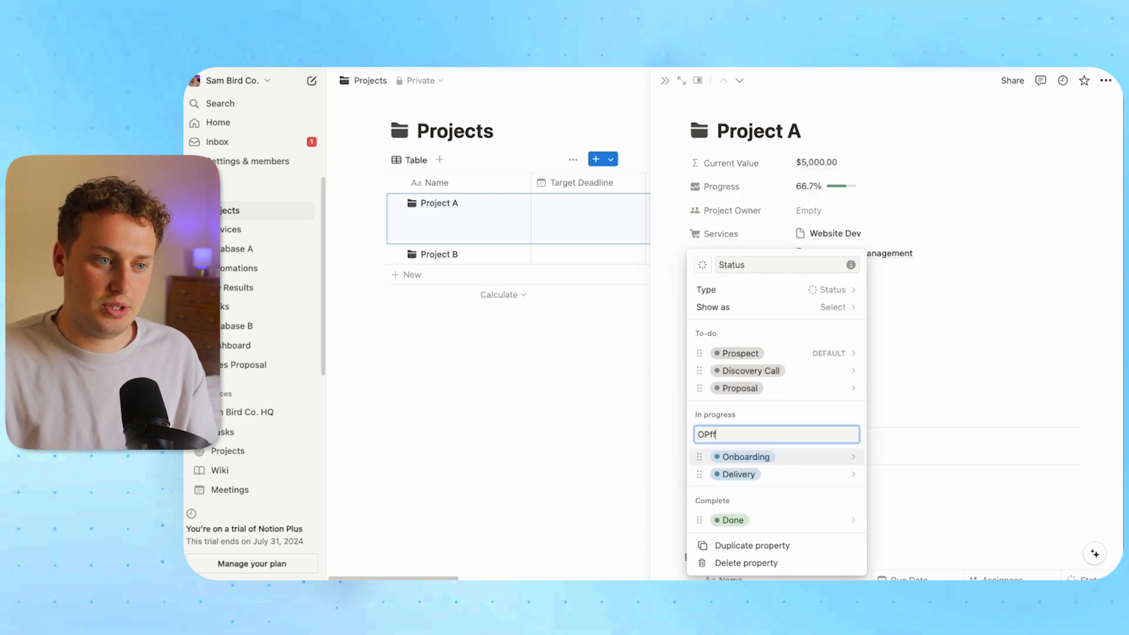
pyautogui.write('boarding')
pyautogui.press('Return')
pyautogui.click(981, 374)
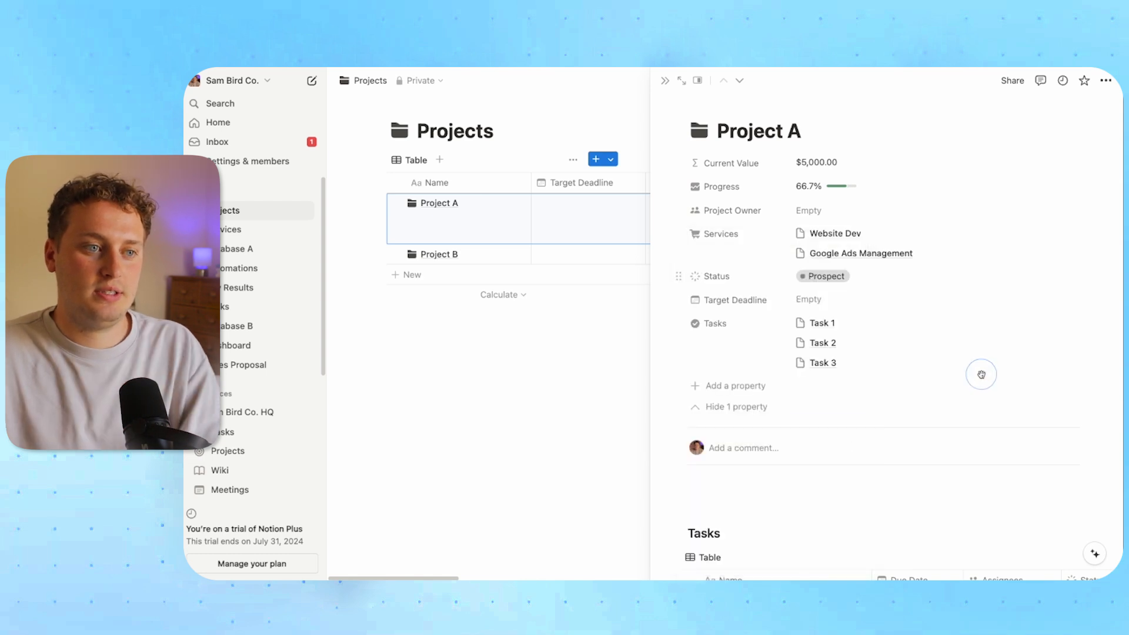
pyautogui.click(664, 80)
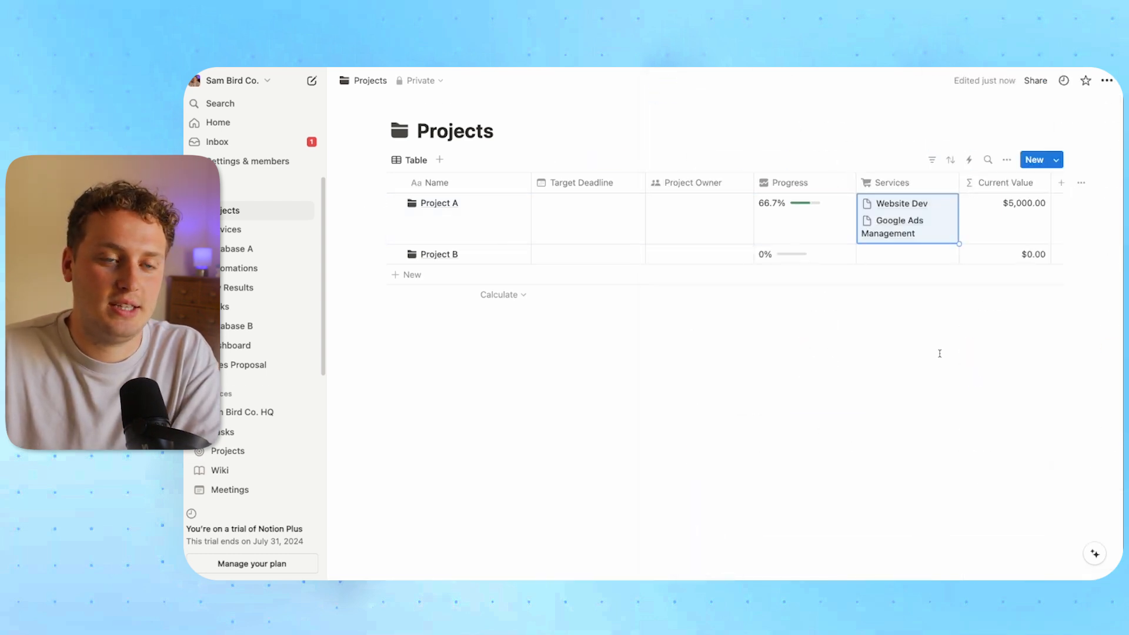
# Switch the Projects view layout from table to Board
pyautogui.click(1007, 159)
pyautogui.click(938, 236)
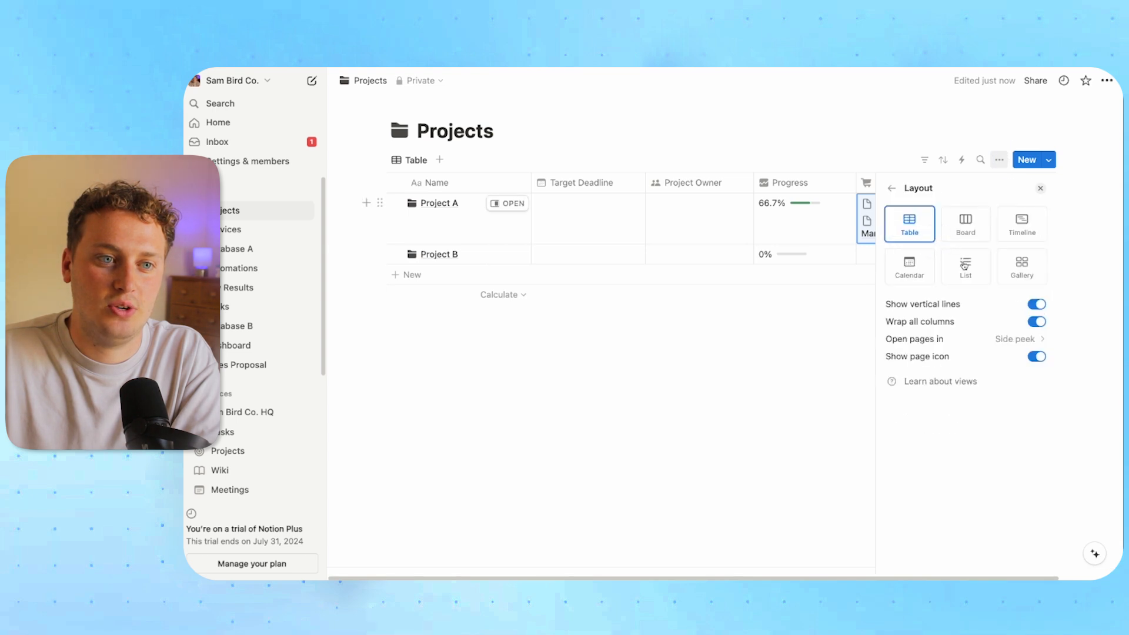
pyautogui.click(965, 226)
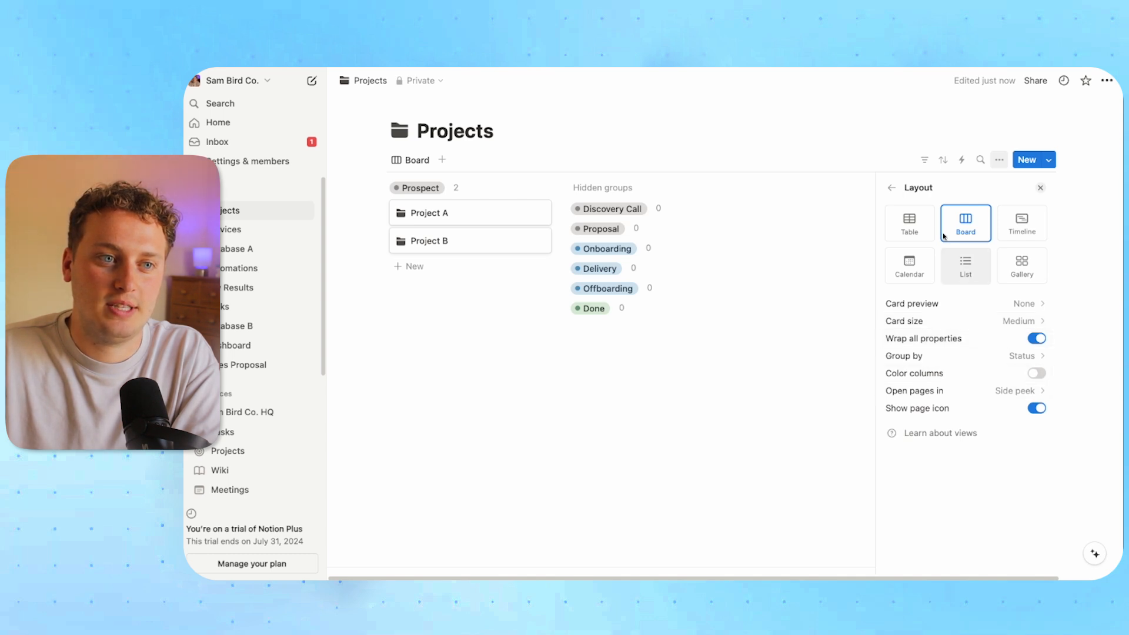
pyautogui.click(892, 189)
pyautogui.click(937, 236)
pyautogui.click(892, 188)
# In grouping settings, show empty Status groups and turn on coloured columns
pyautogui.click(917, 313)
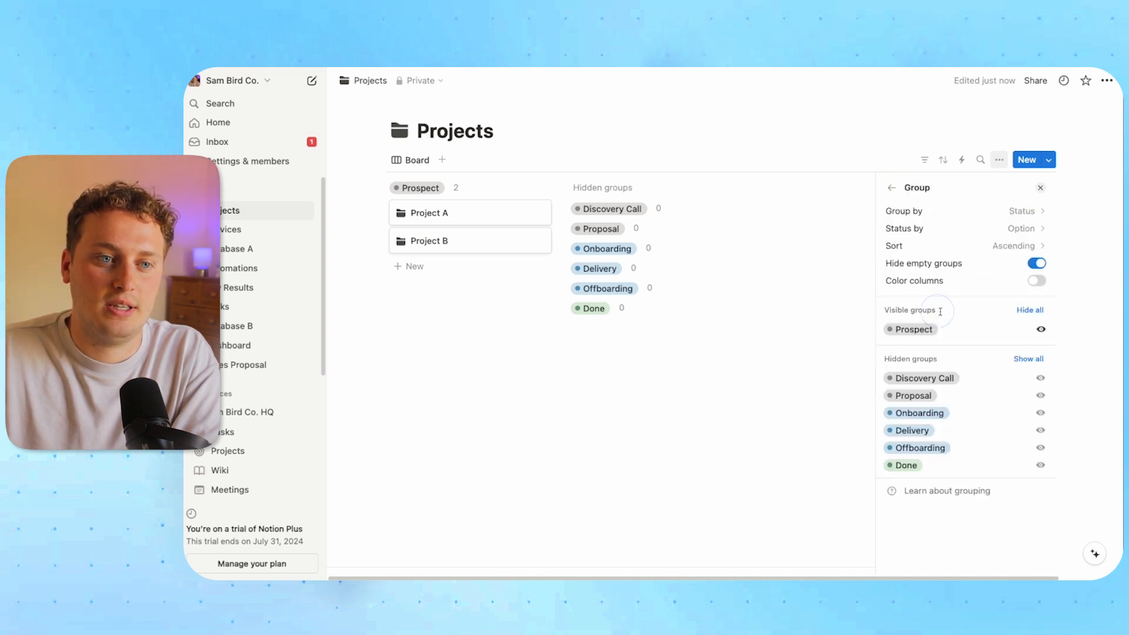
pyautogui.click(1037, 263)
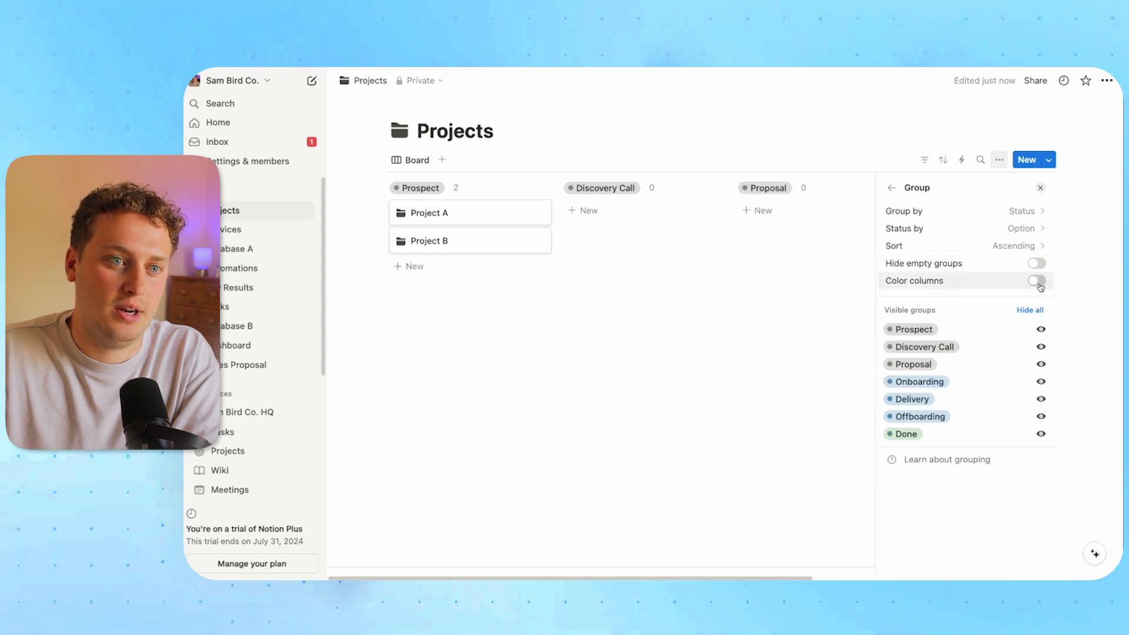
pyautogui.click(1037, 281)
pyautogui.click(742, 282)
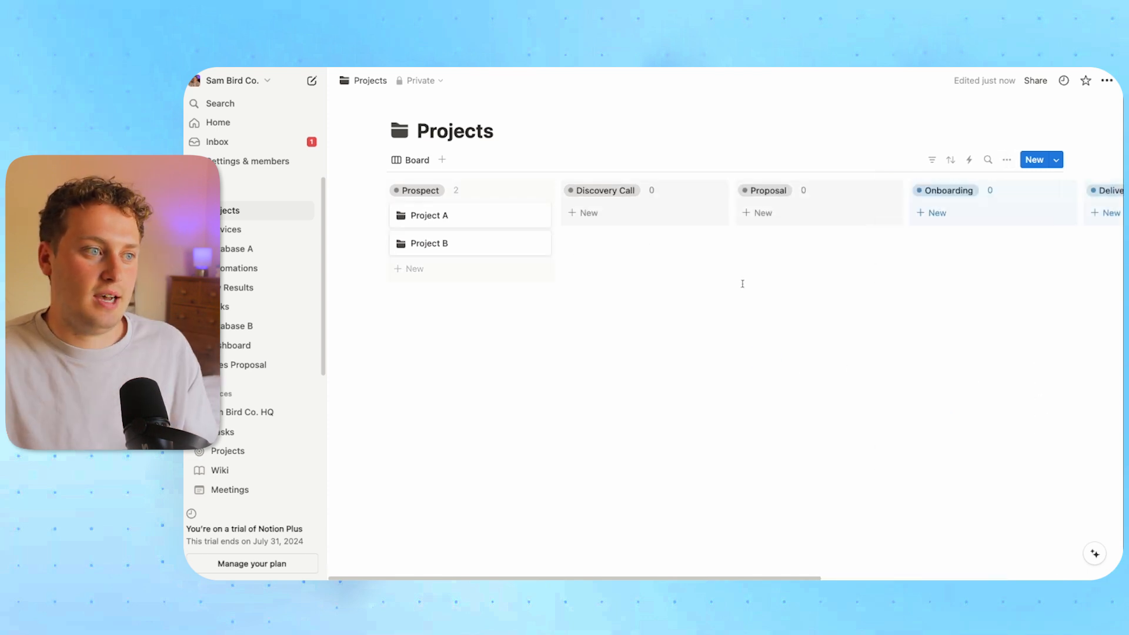
pyautogui.hscroll(3, 742, 284)
# Show Services, Current Value and Target Deadline on the board cards
pyautogui.click(1007, 159)
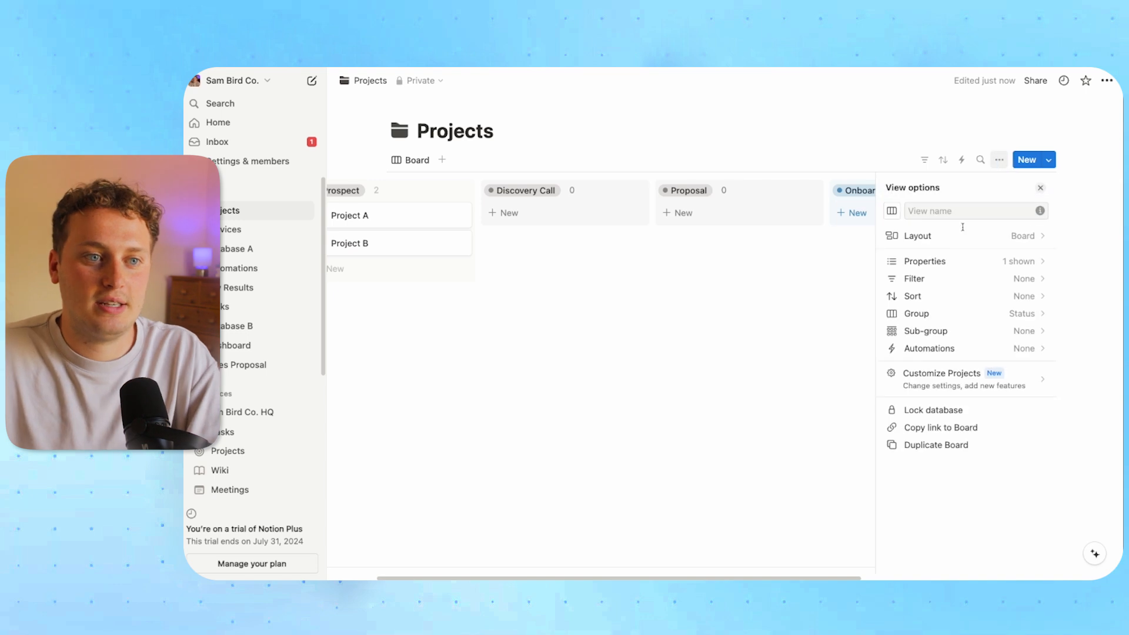
pyautogui.click(948, 263)
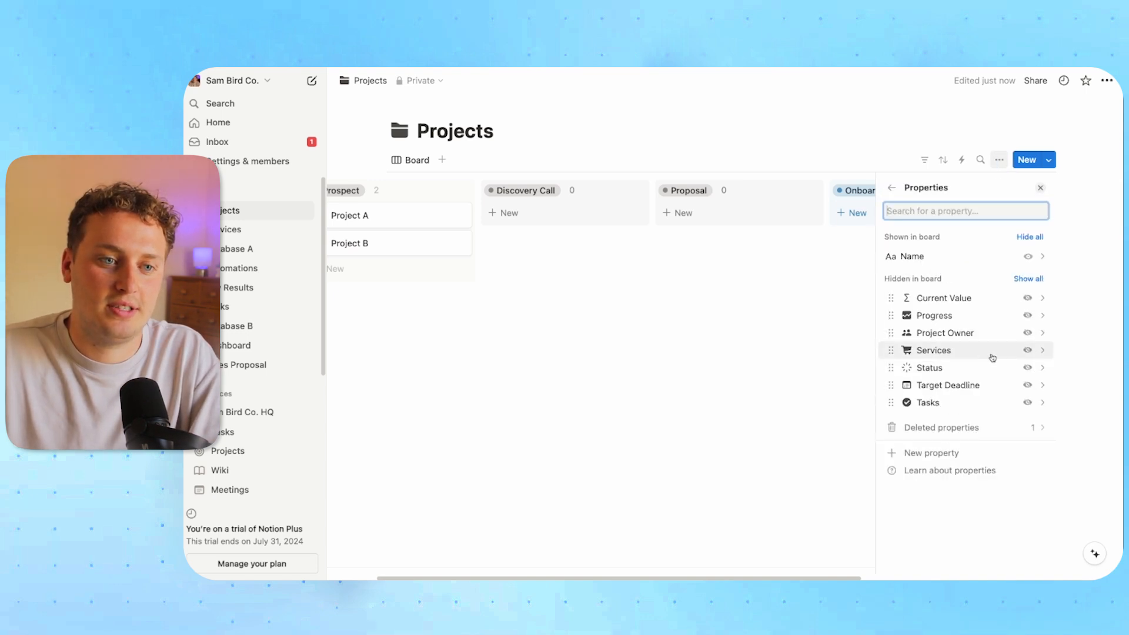
pyautogui.click(1026, 351)
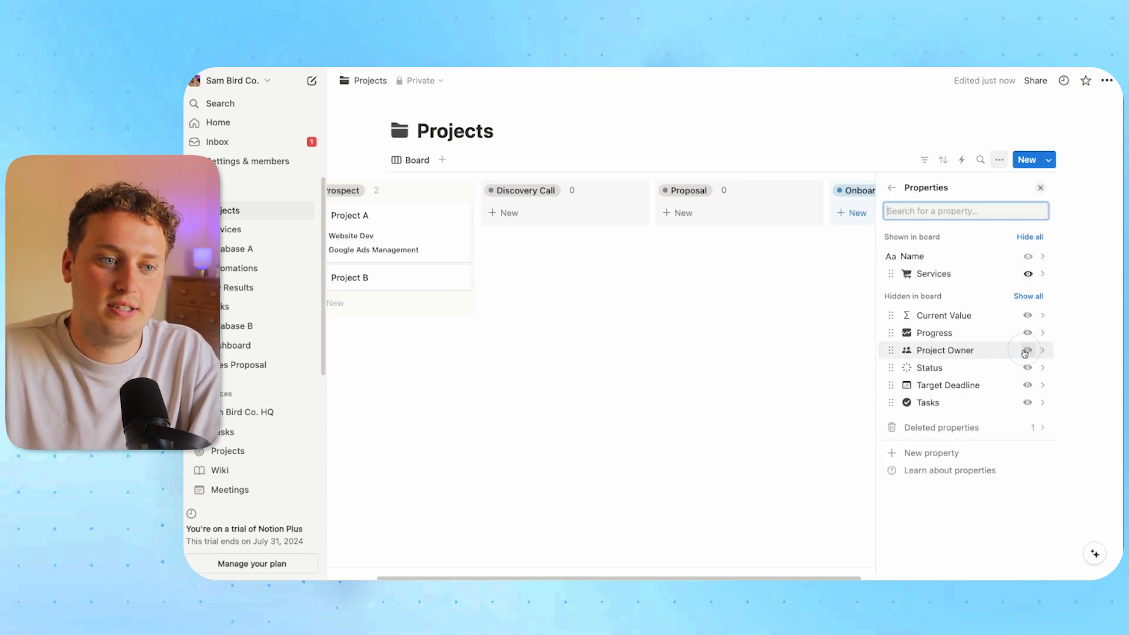
pyautogui.click(1028, 317)
pyautogui.click(1027, 386)
pyautogui.click(655, 320)
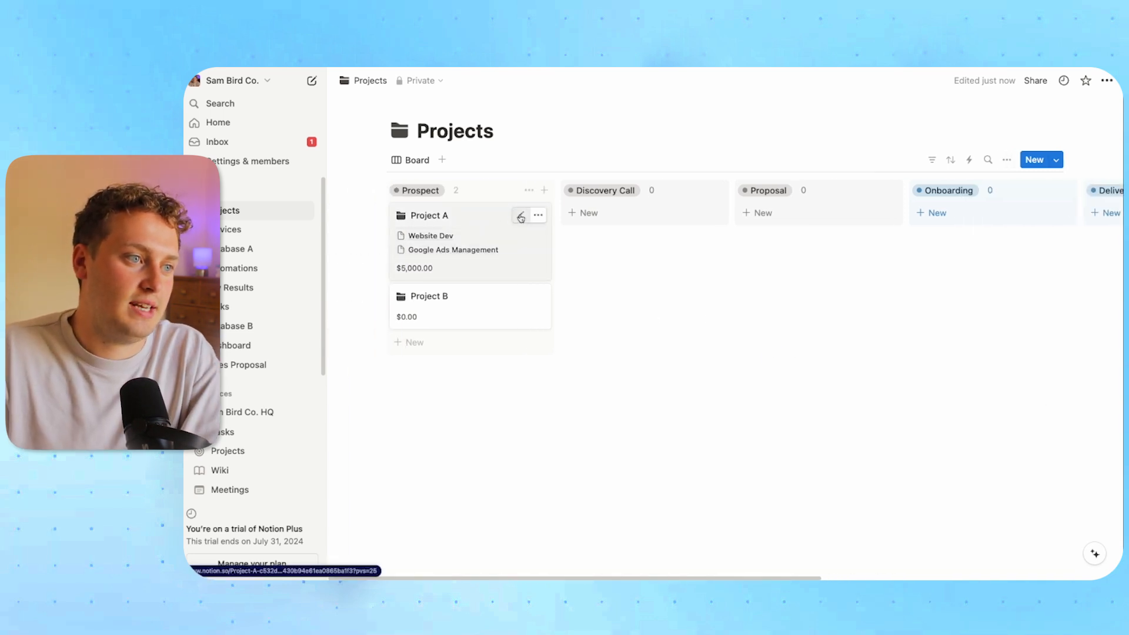
# Rename Project A to 'Acme Co.' and drag its card into Discovery Call
pyautogui.click(520, 217)
pyautogui.write('Acme Co.')
pyautogui.moveTo(529, 217); pyautogui.dragTo(656, 220)
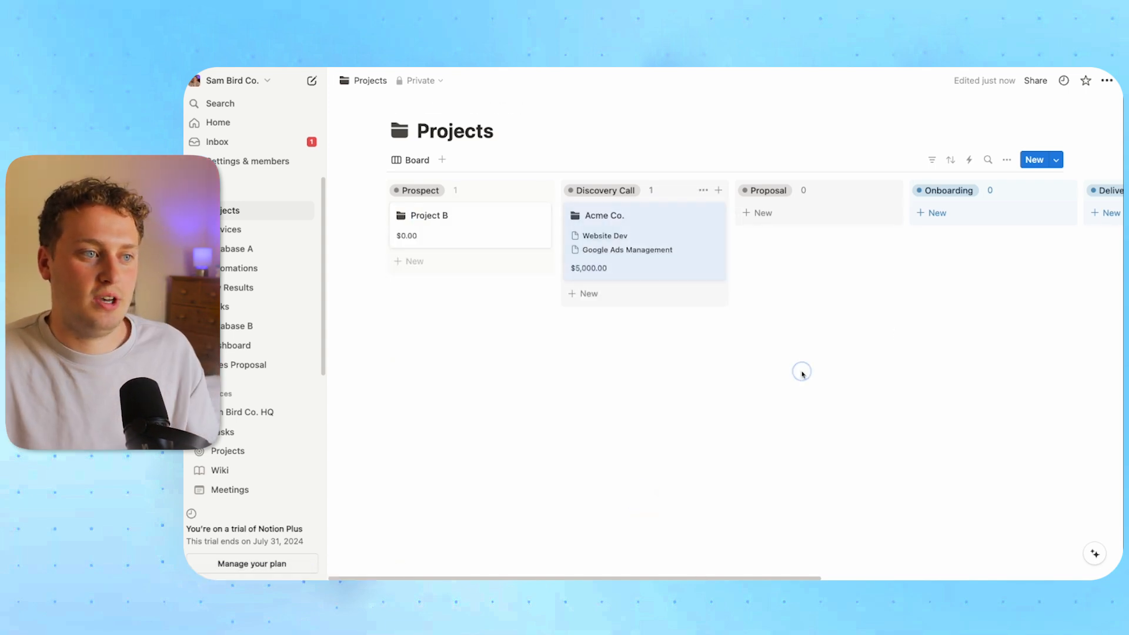
pyautogui.hscroll(5, 801, 372)
pyautogui.hscroll(-3, 800, 371)
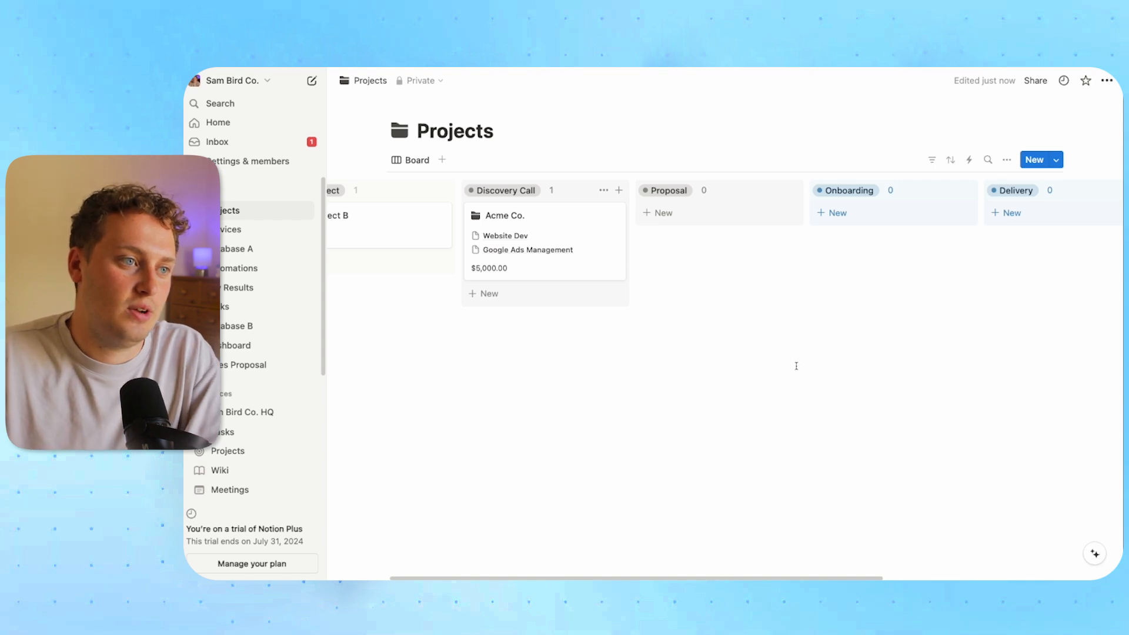
# Make each board column show the sum of Current Value
pyautogui.click(552, 190)
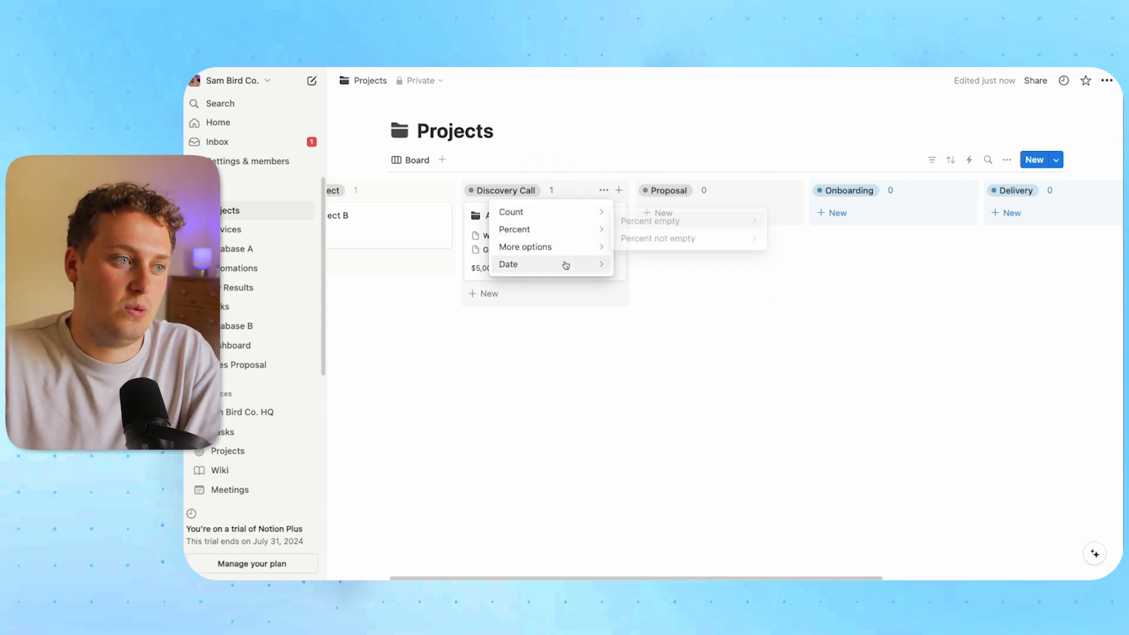
pyautogui.moveTo(586, 258)
pyautogui.moveTo(703, 203)
pyautogui.click(804, 211)
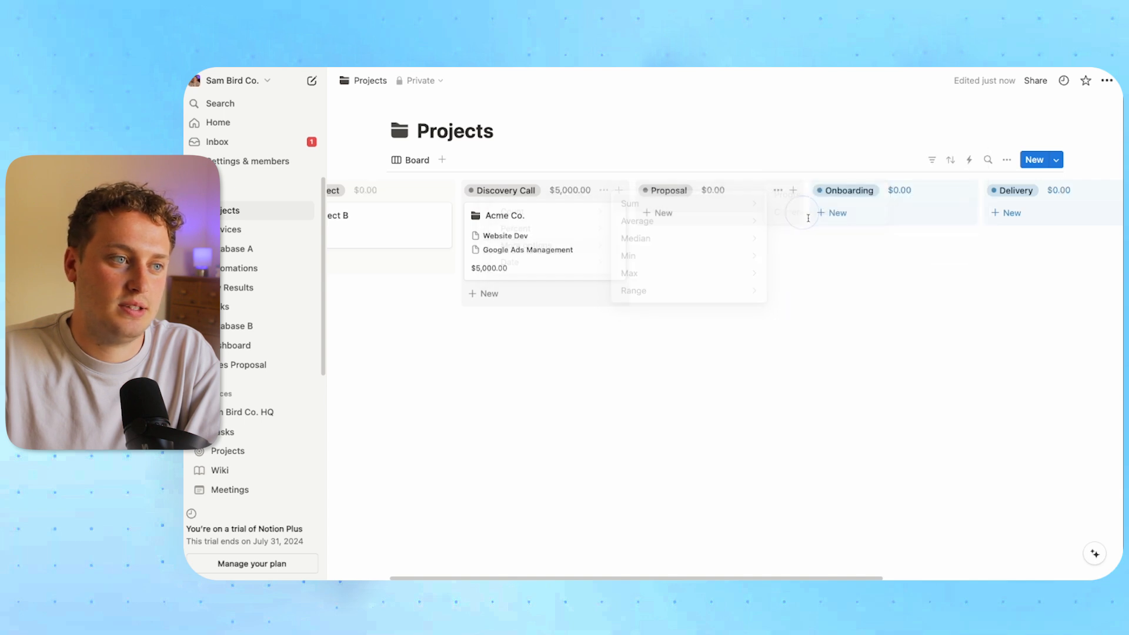
pyautogui.hscroll(-3, 612, 294)
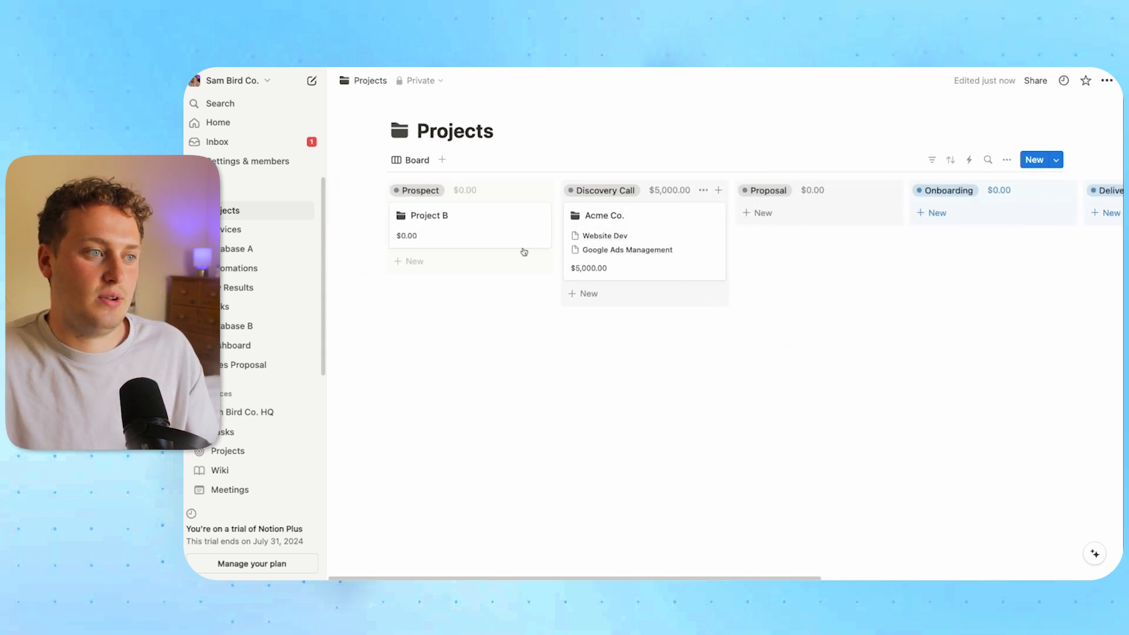
# Link Project B to Website Dev, leaving Acme Co. in Discovery Call
pyautogui.click(452, 237)
pyautogui.click(465, 279)
pyautogui.click(682, 394)
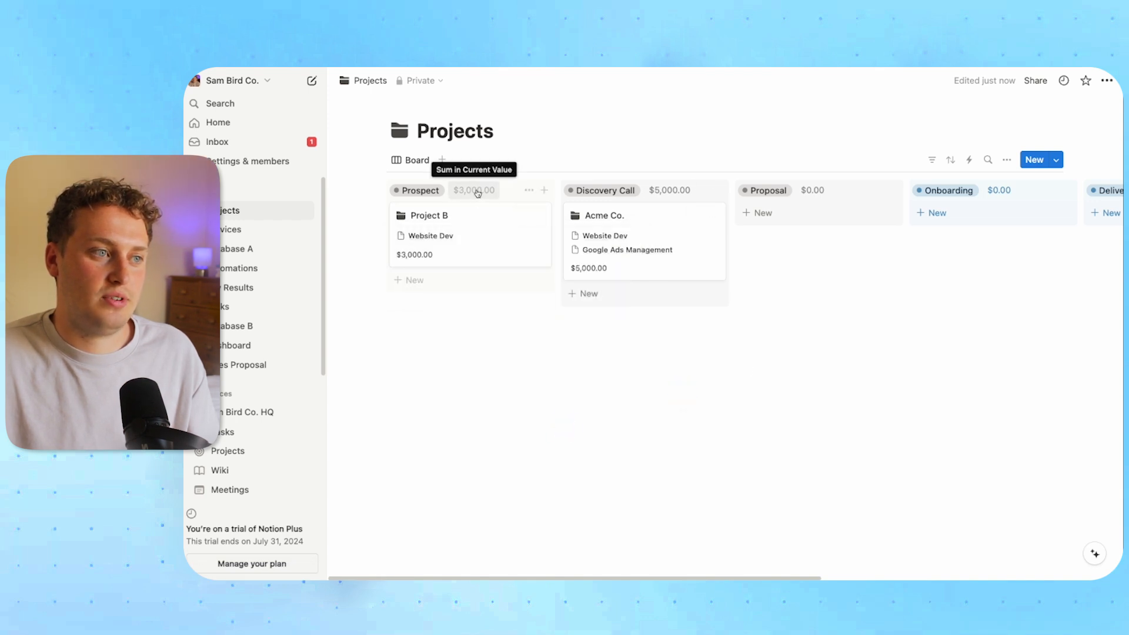
pyautogui.moveTo(671, 226); pyautogui.dragTo(506, 282)
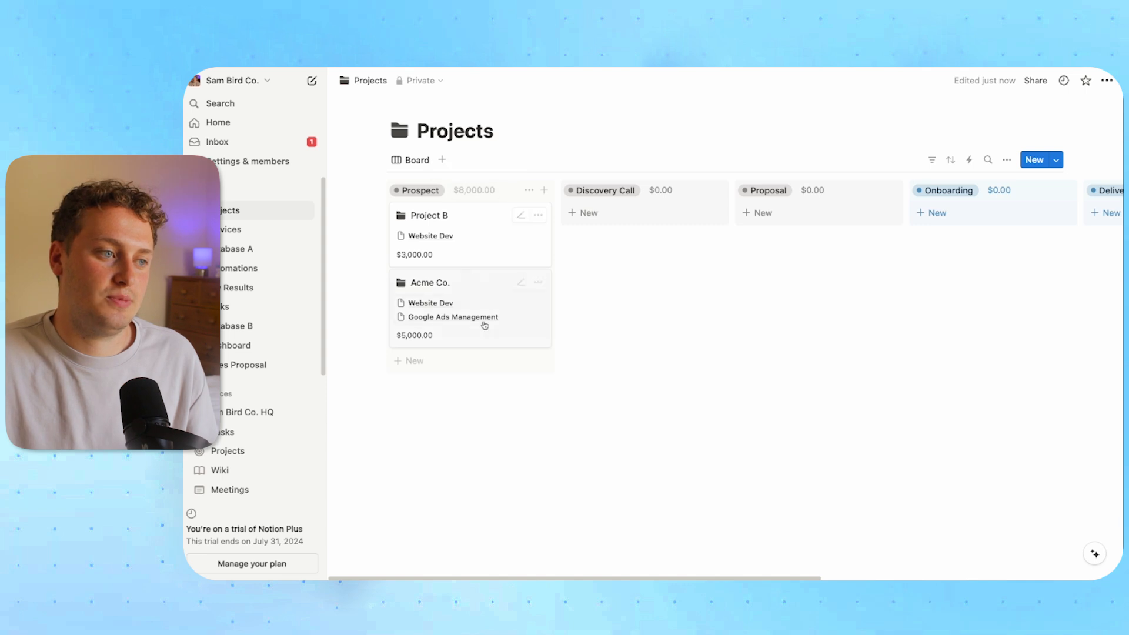
pyautogui.moveTo(467, 274); pyautogui.dragTo(647, 231)
pyautogui.hscroll(2, 698, 343)
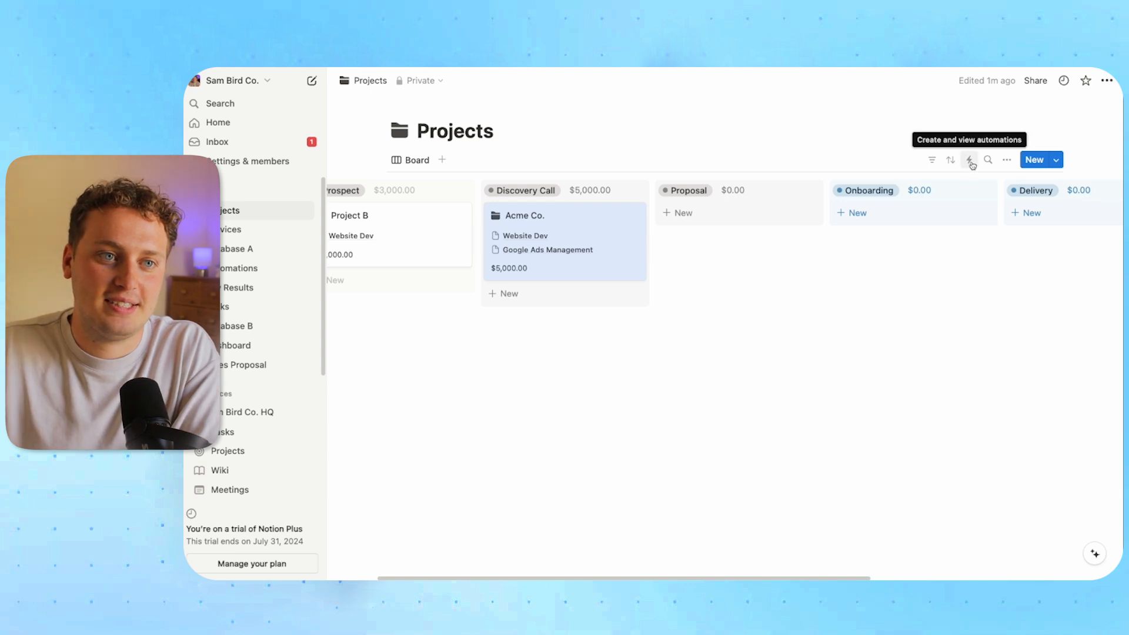
# Create a new board automation named 'Proposal Tasks'
pyautogui.click(1006, 160)
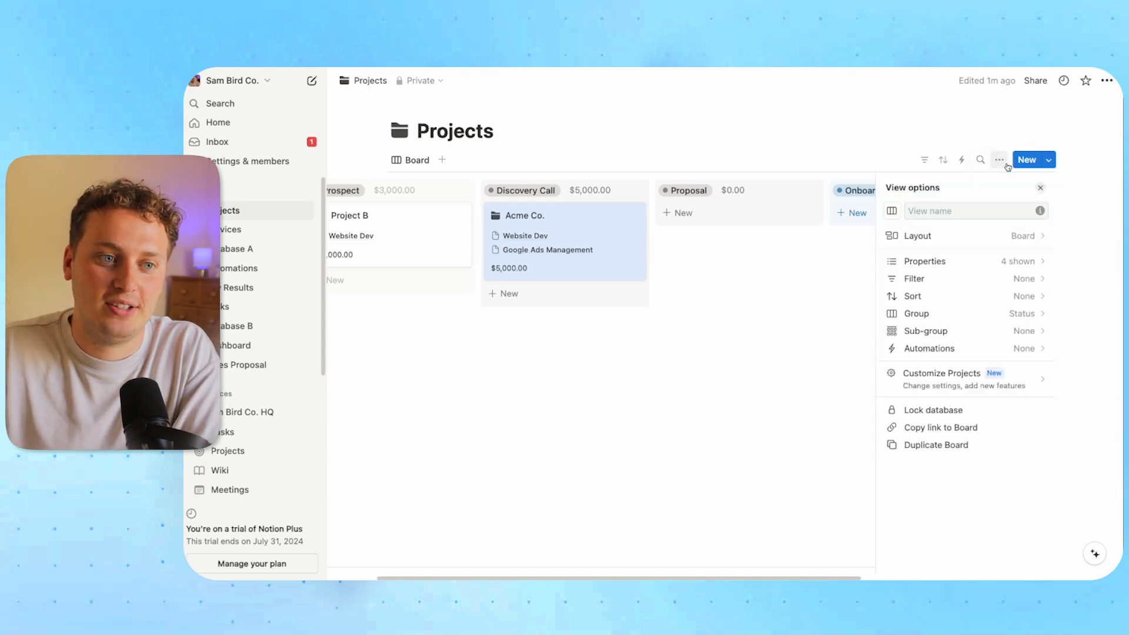
pyautogui.click(943, 348)
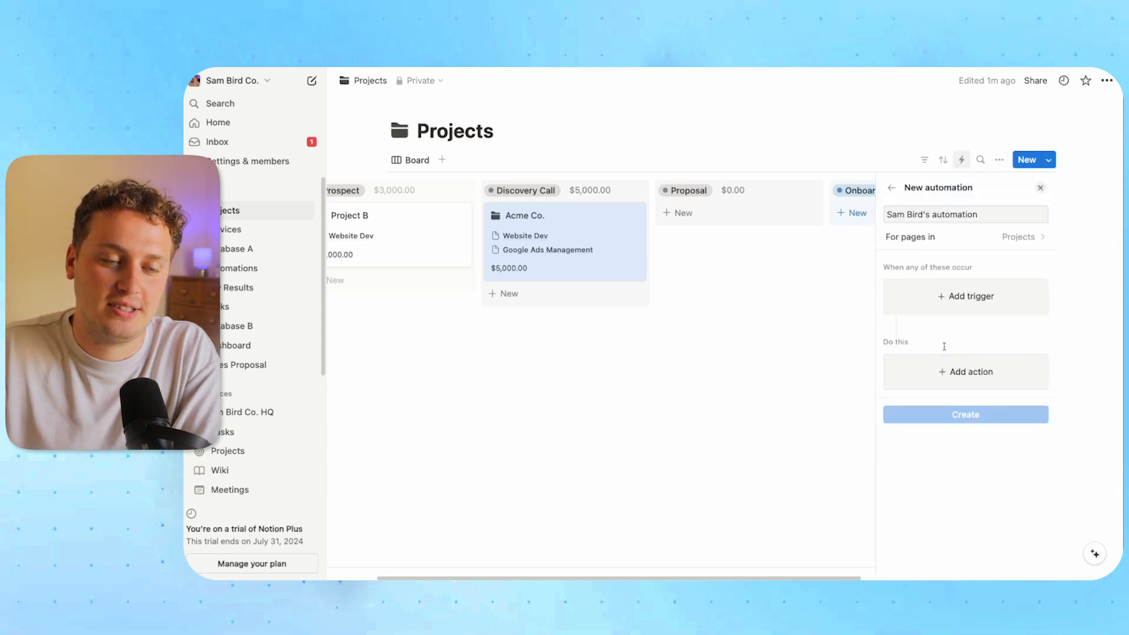
pyautogui.click(815, 321)
pyautogui.click(961, 159)
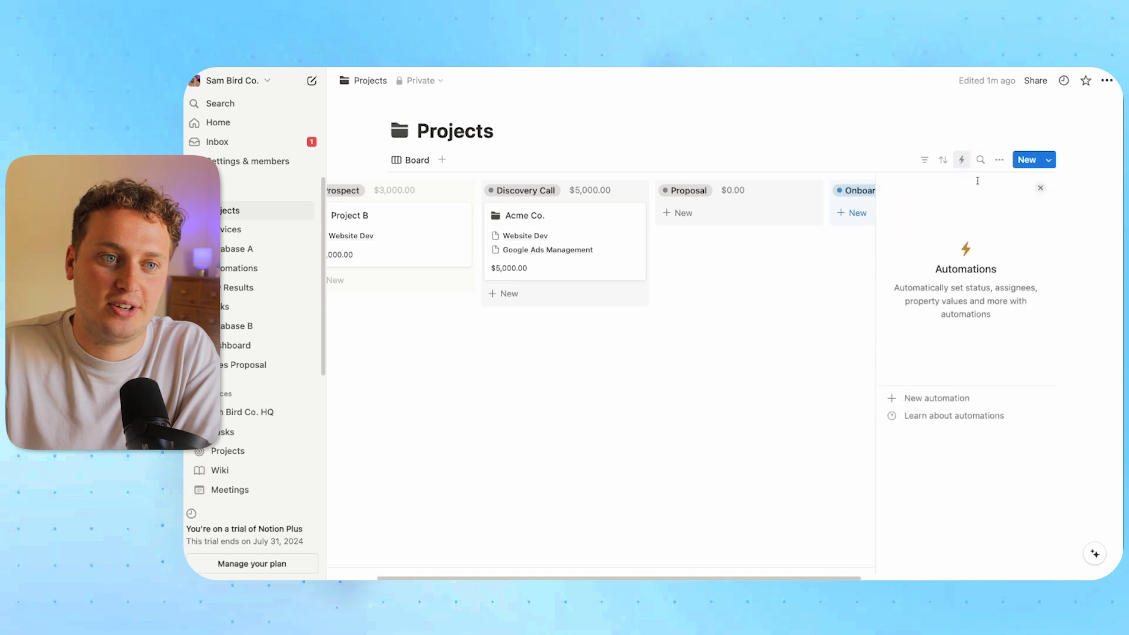
pyautogui.click(935, 398)
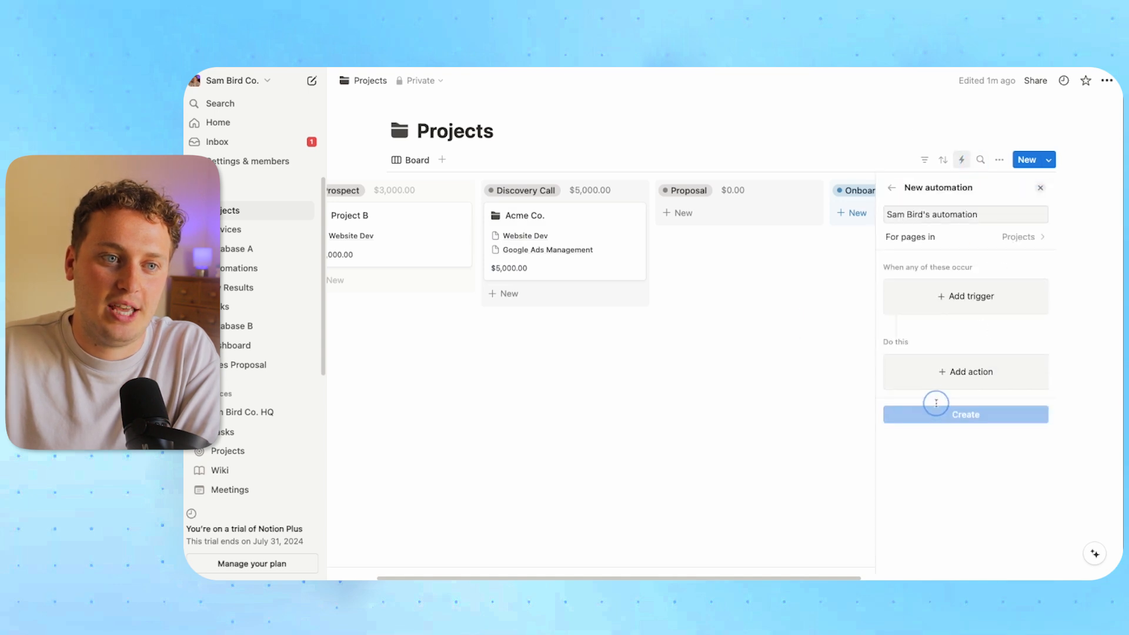
pyautogui.click(944, 214)
pyautogui.tripleClick(944, 214)
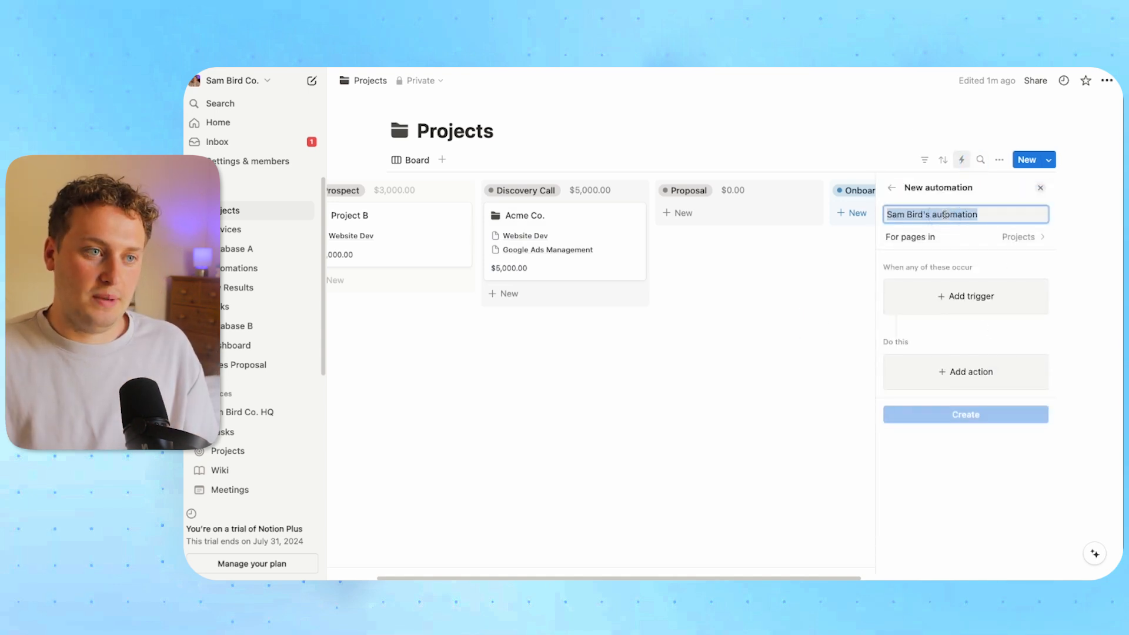
pyautogui.write('Proposal Tasks')
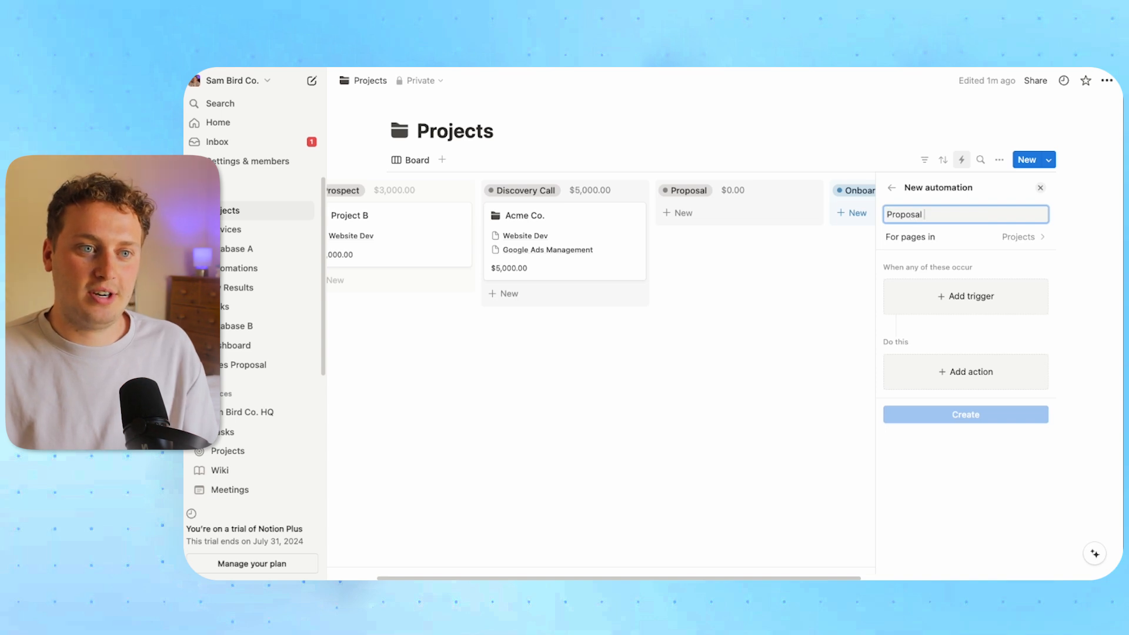
# Set the automation to trigger when Status becomes Proposal
pyautogui.click(946, 295)
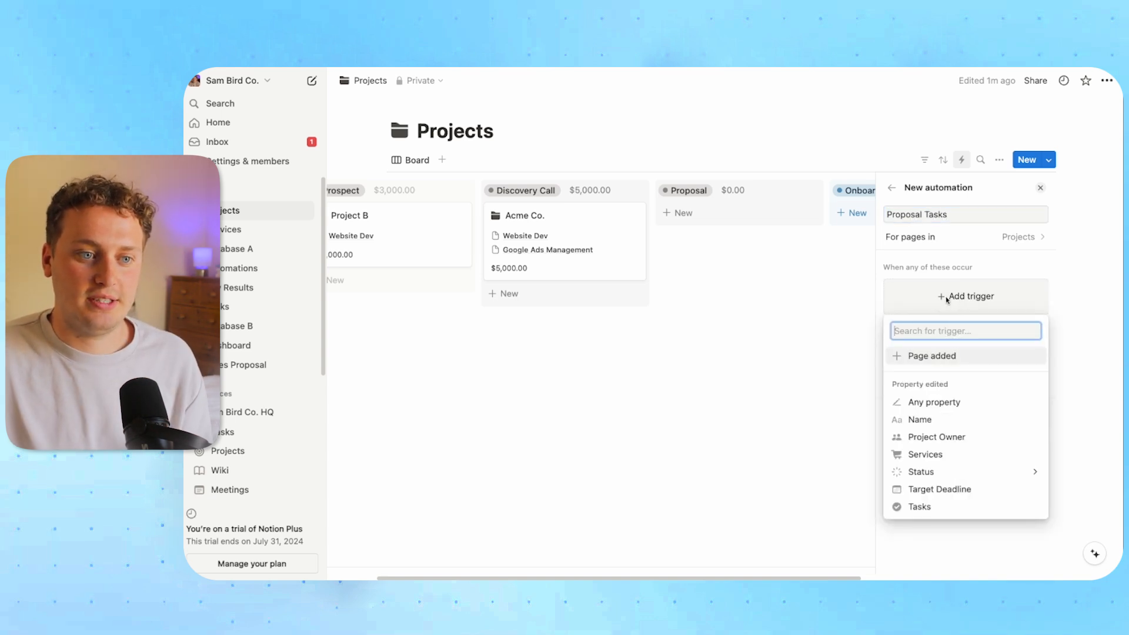
pyautogui.click(945, 471)
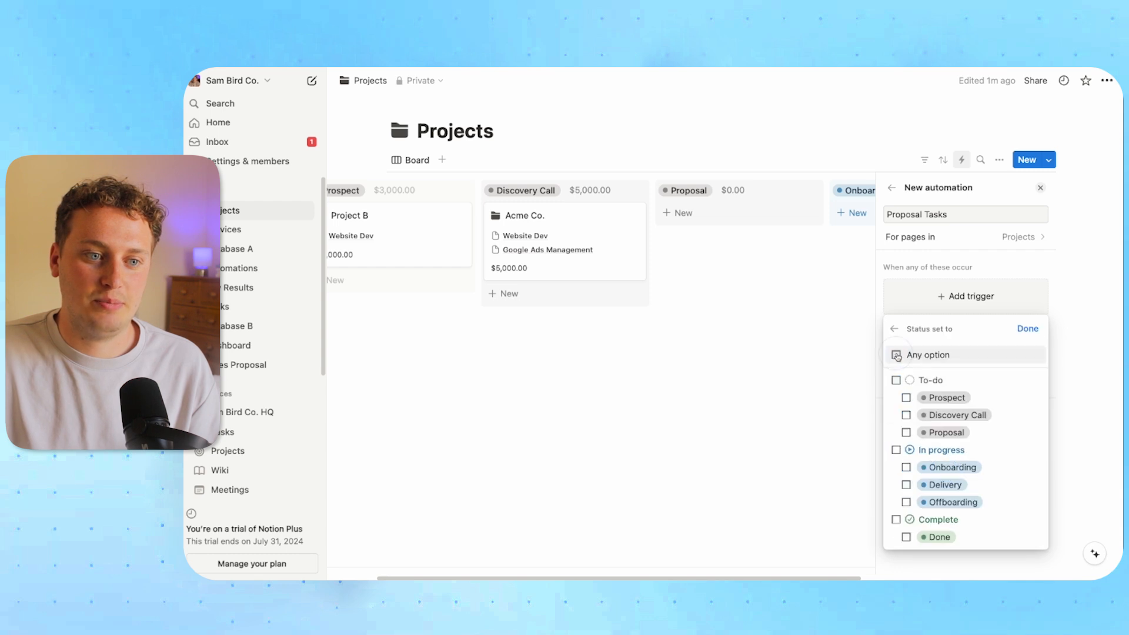
pyautogui.click(906, 433)
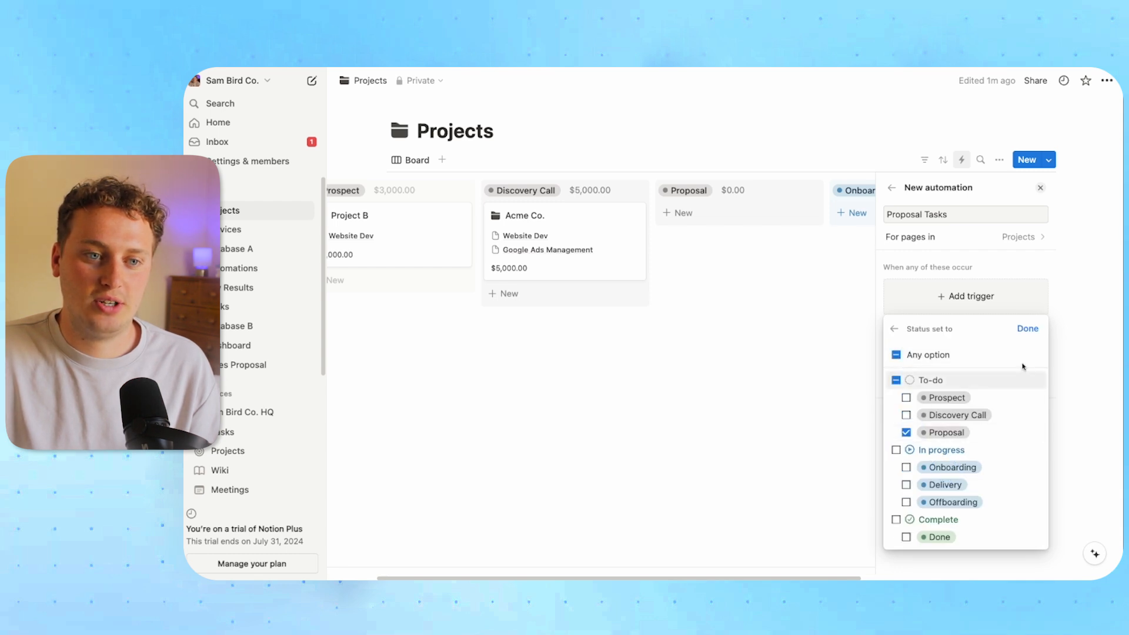
pyautogui.click(1028, 328)
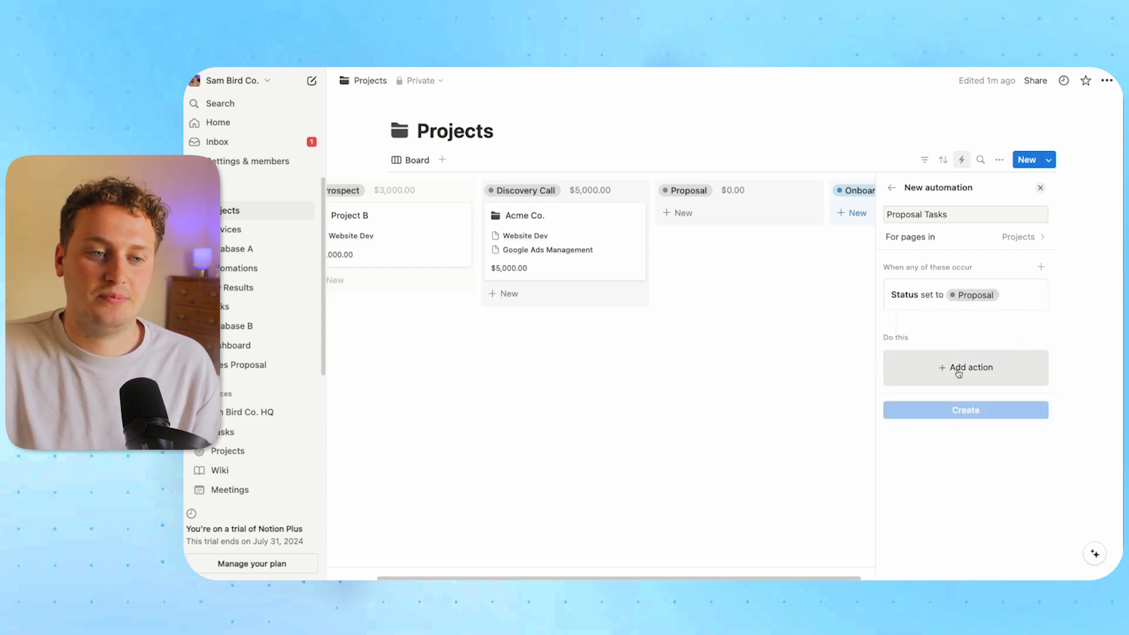
# Add an action creating a Tasks page named 'Create Proposal and Send to Client'
pyautogui.click(958, 371)
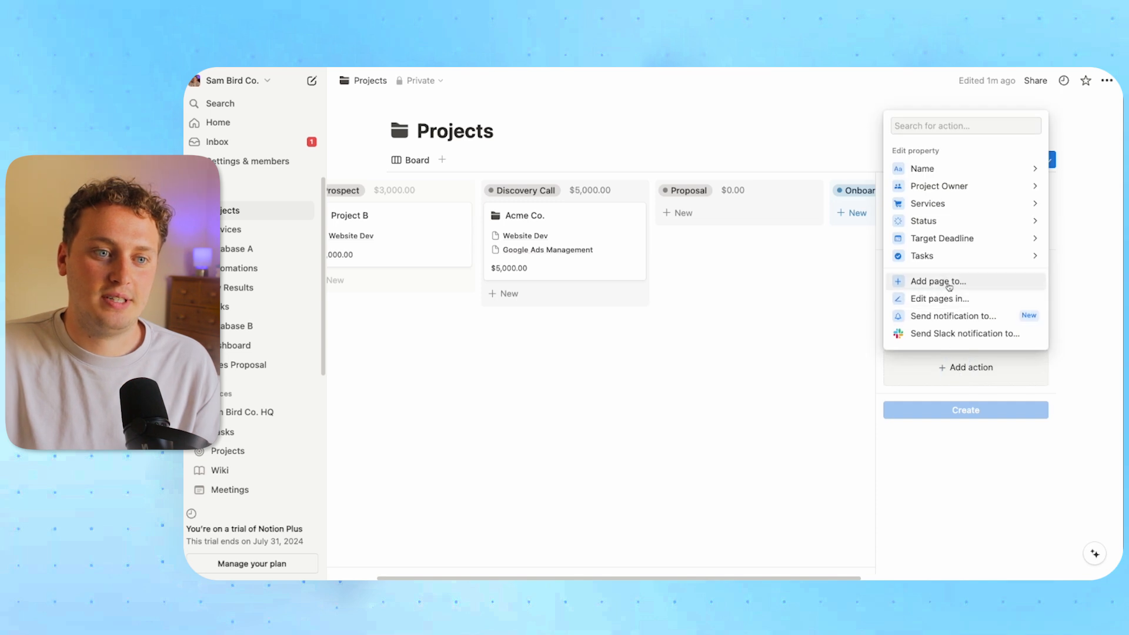
pyautogui.click(949, 284)
pyautogui.click(980, 372)
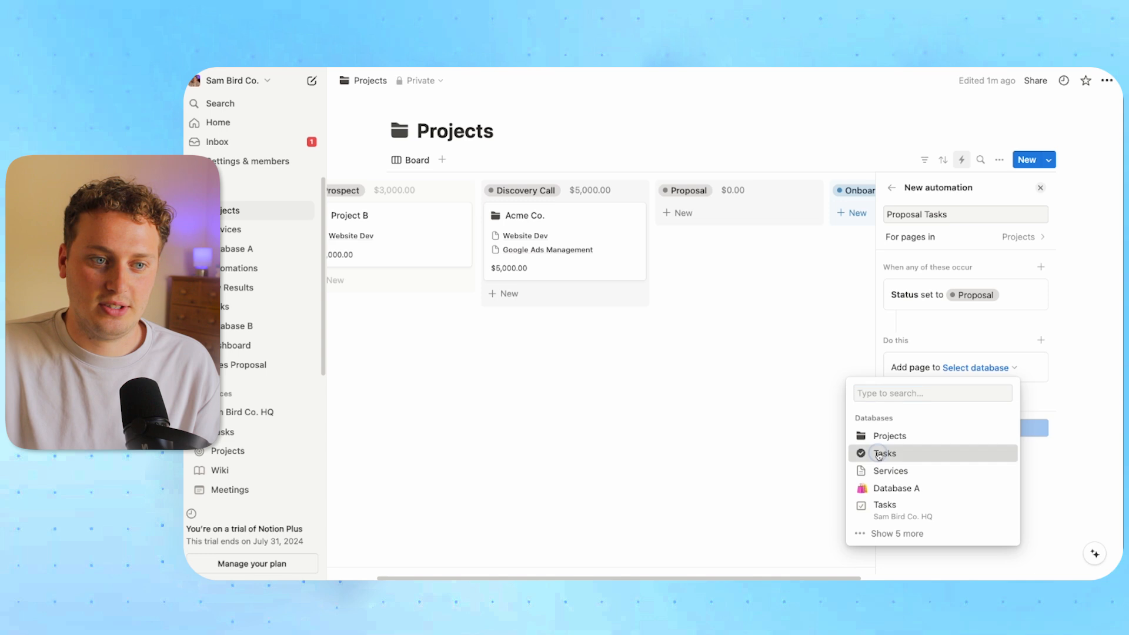
pyautogui.click(879, 454)
pyautogui.click(941, 413)
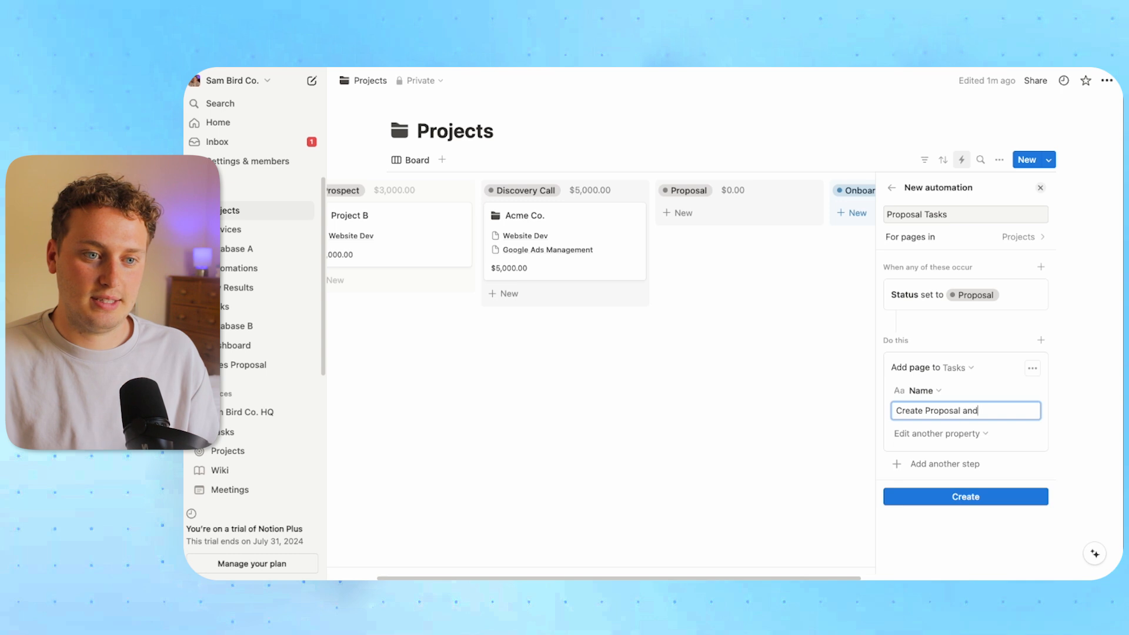
pyautogui.write('nt')
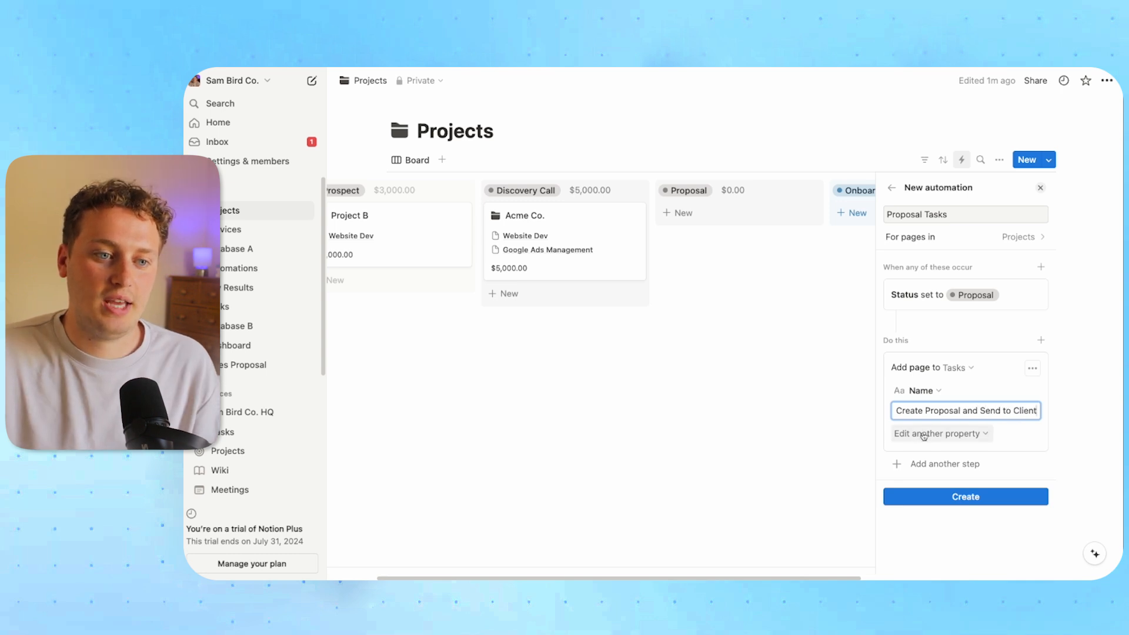
# Set the new task's Assignees to the workspace owner
pyautogui.click(924, 434)
pyautogui.press('Return')
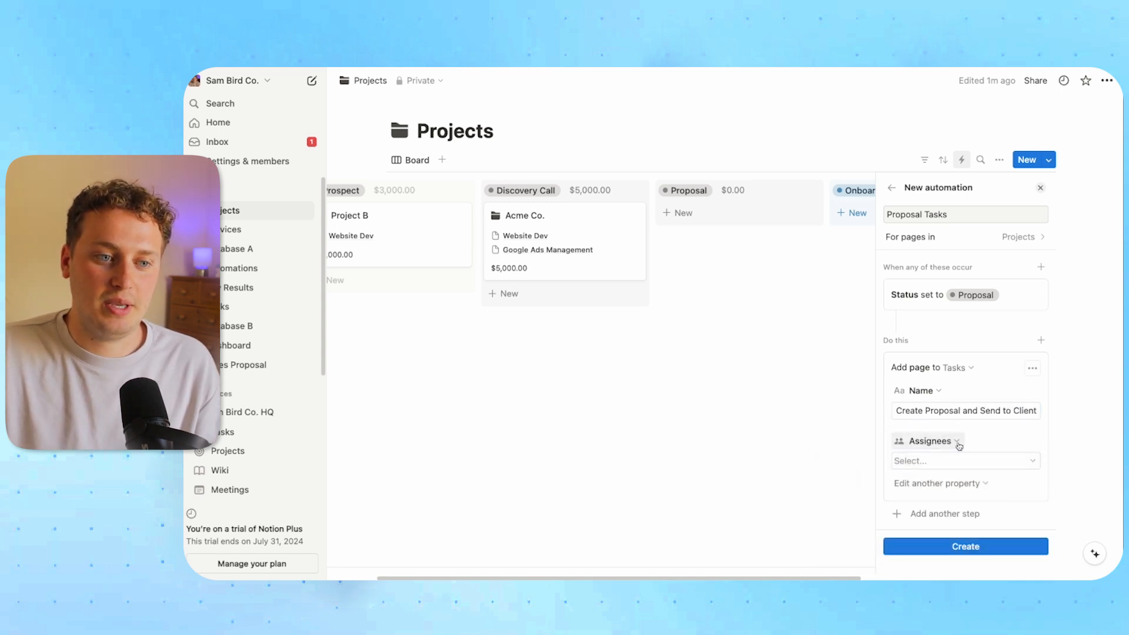
pyautogui.click(958, 460)
pyautogui.click(925, 531)
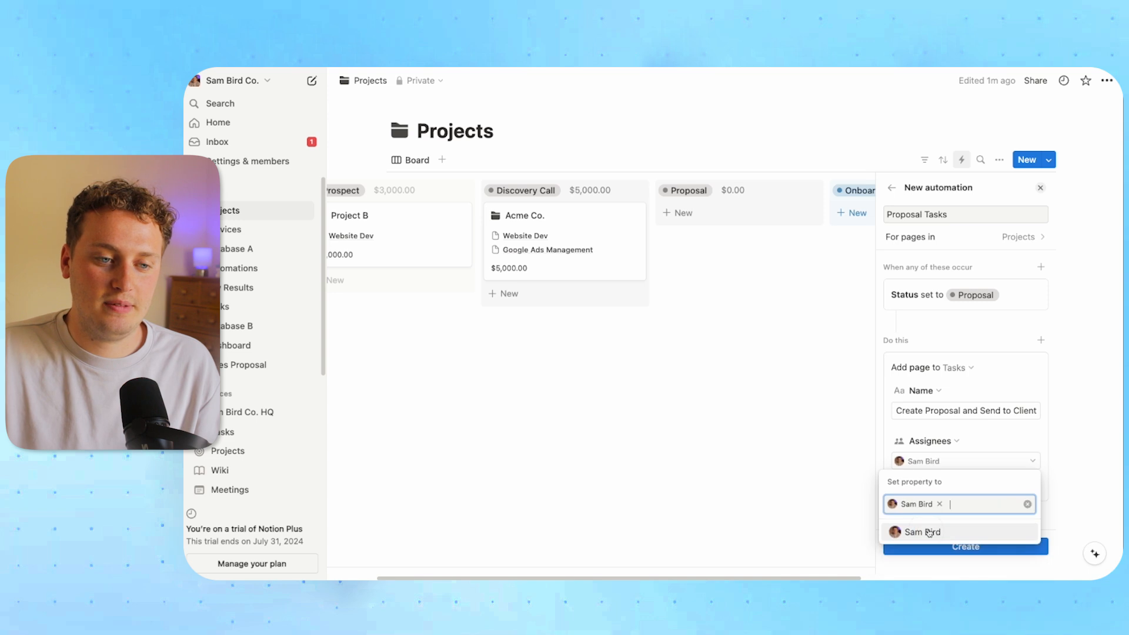
pyautogui.press('Escape')
# Give the new task a Due Date of Today
pyautogui.click(941, 483)
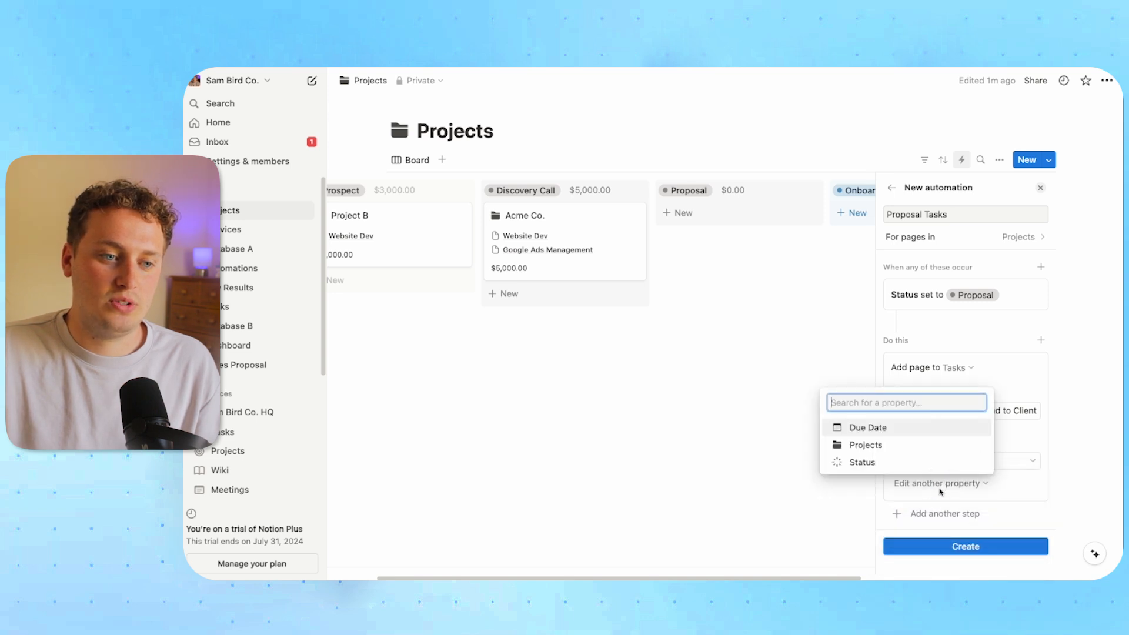
pyautogui.click(887, 427)
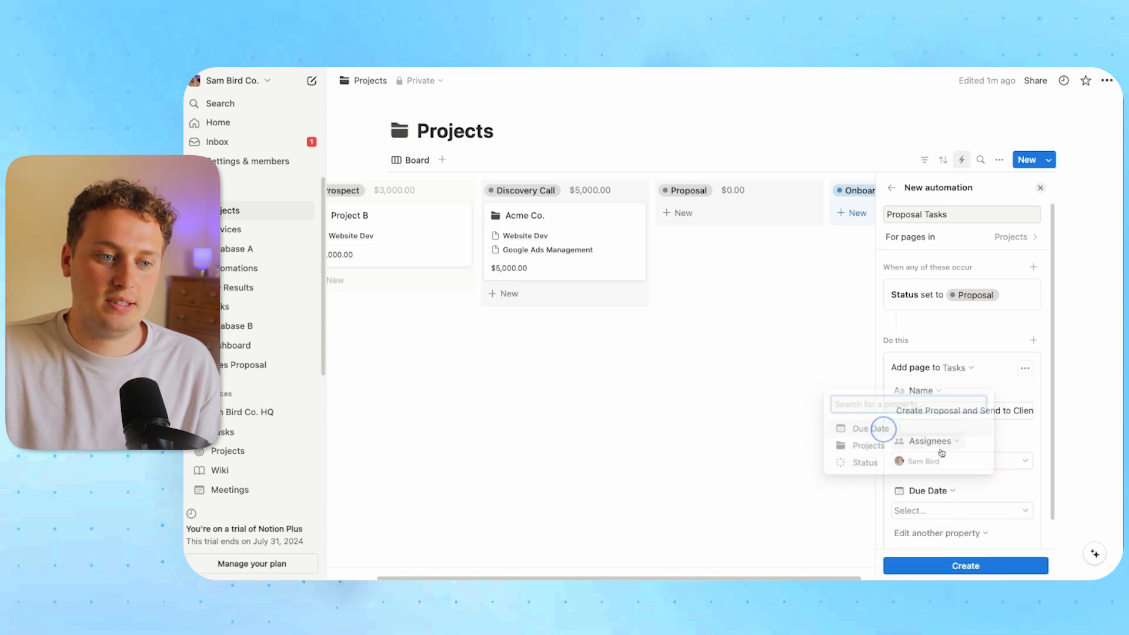
pyautogui.click(954, 509)
pyautogui.click(905, 463)
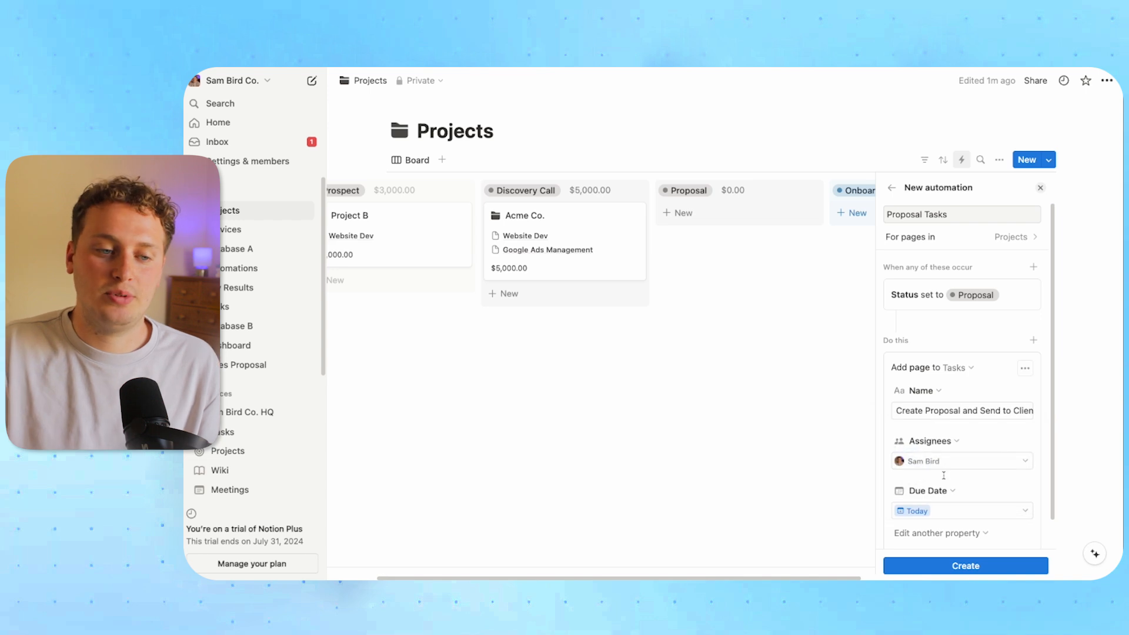
pyautogui.scroll(-1, 942, 475)
# Link the task's Projects to This page and create the automation
pyautogui.click(918, 503)
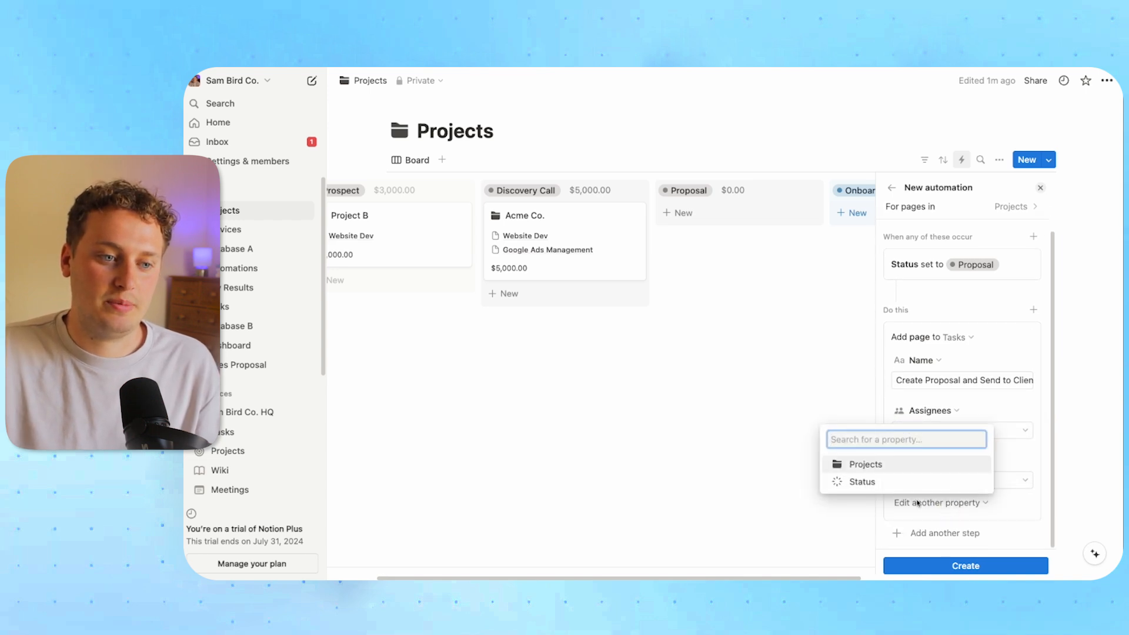
pyautogui.click(883, 464)
pyautogui.scroll(-2, 957, 509)
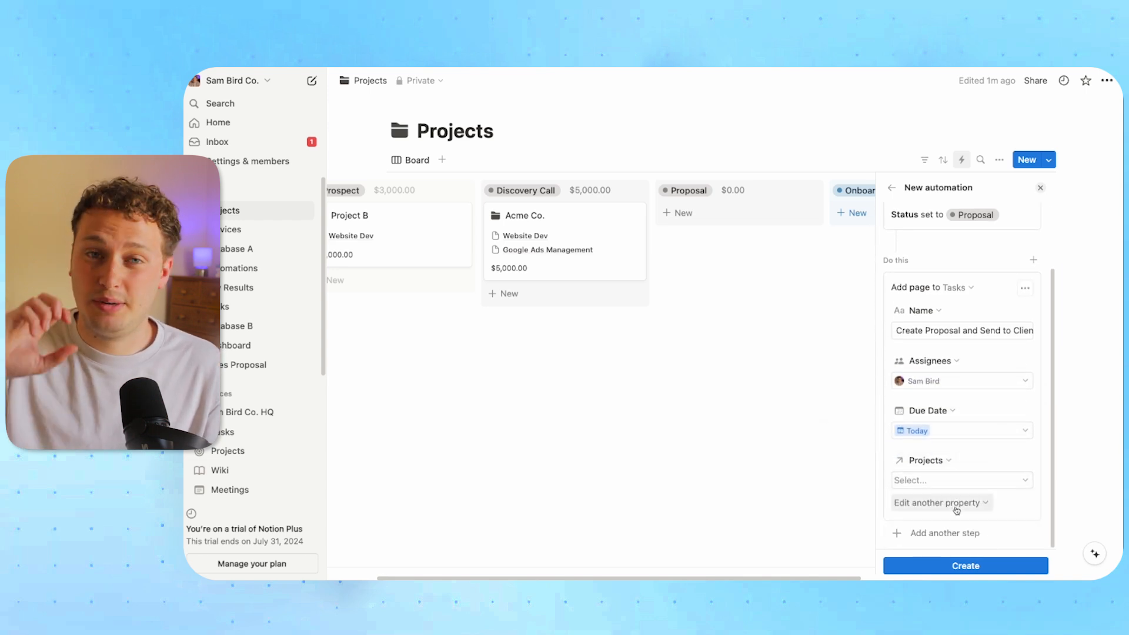
pyautogui.click(938, 481)
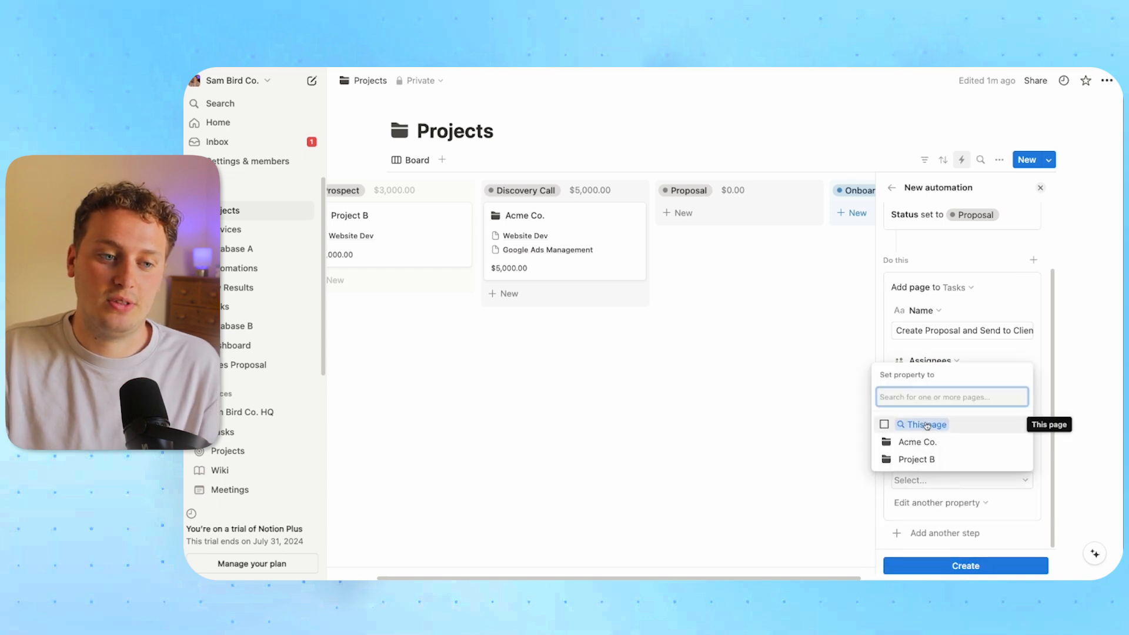
pyautogui.click(927, 424)
pyautogui.press('Escape')
pyautogui.click(959, 565)
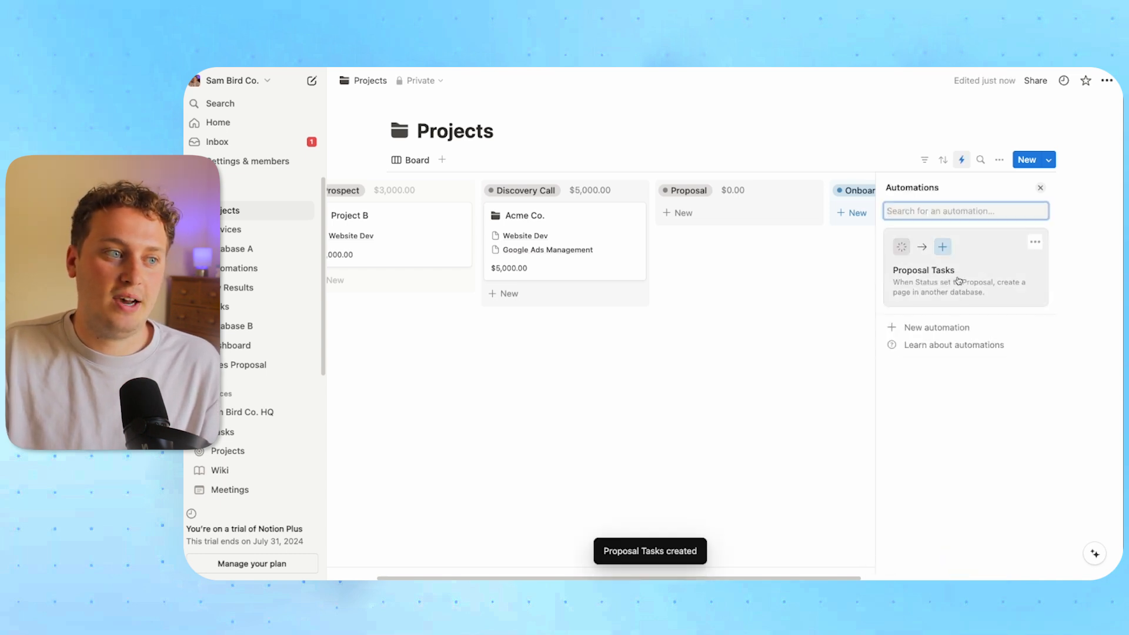
# Open Acme Co., set Task 1's Status to Done for 100% progress, and close it
pyautogui.click(801, 386)
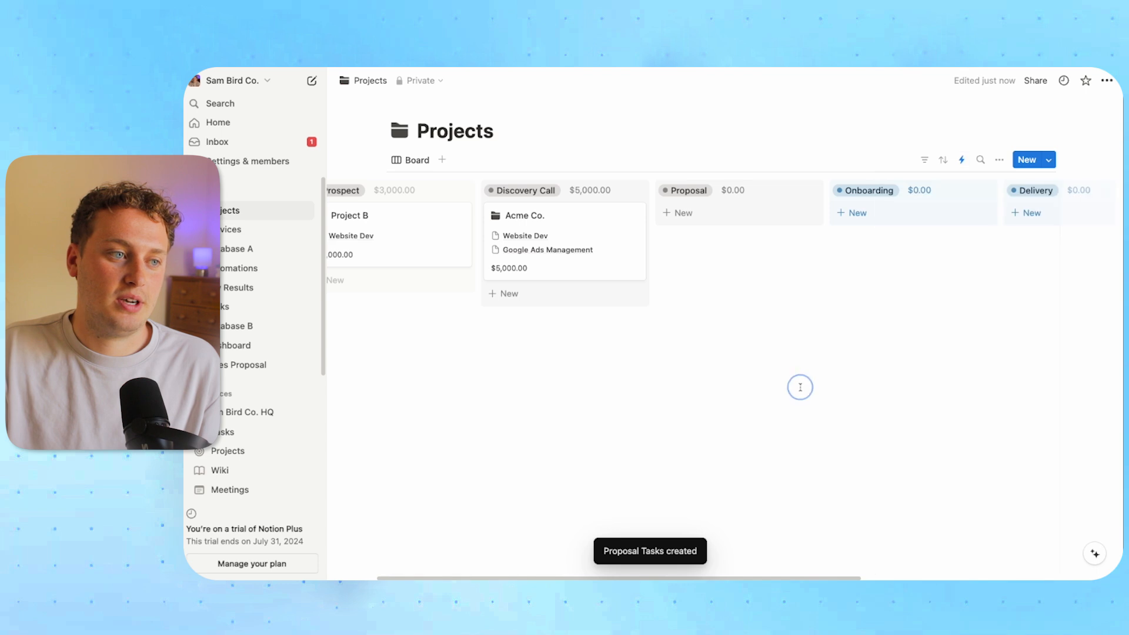
pyautogui.click(573, 222)
pyautogui.scroll(-1, 868, 349)
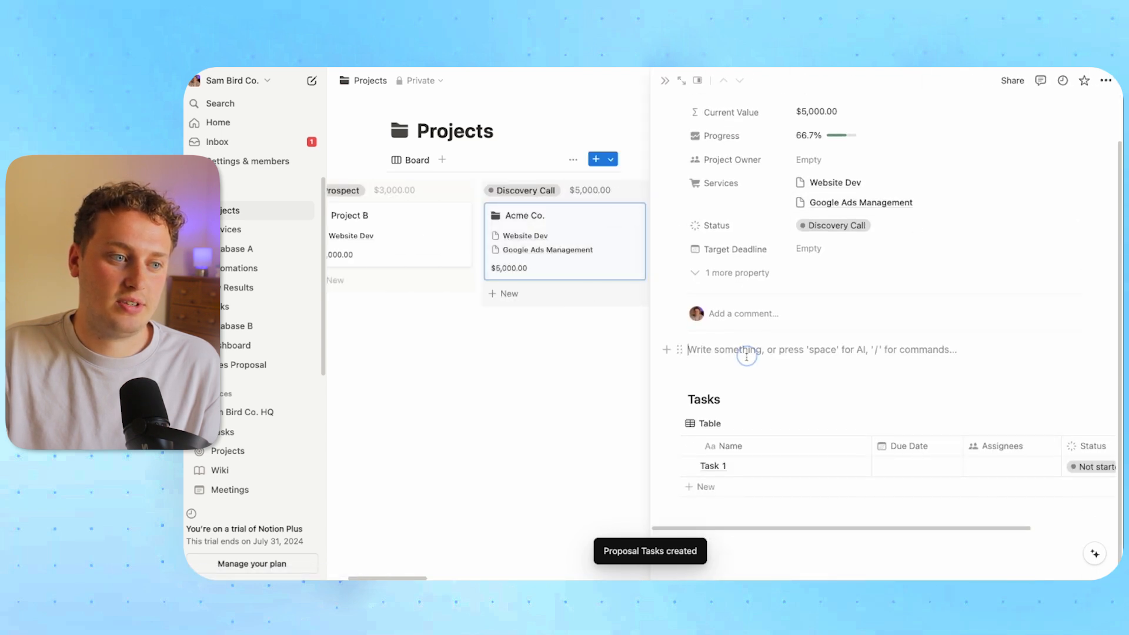
pyautogui.press('Return')
pyautogui.press('BackSpace')
pyautogui.press('BackSpace')
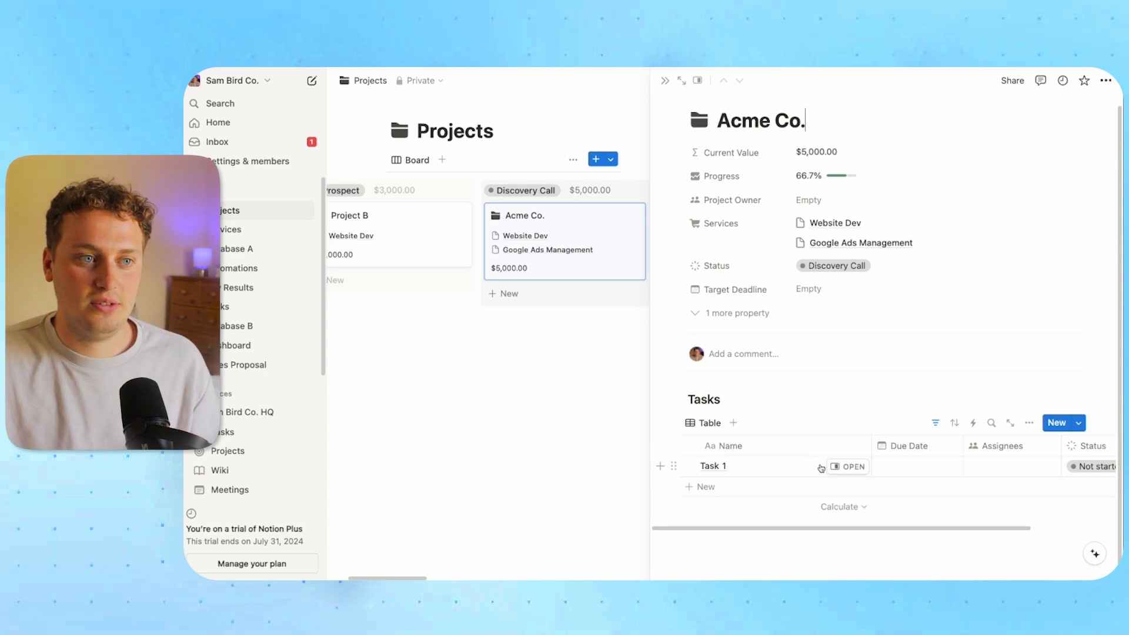
pyautogui.hscroll(3, 821, 468)
pyautogui.click(1020, 468)
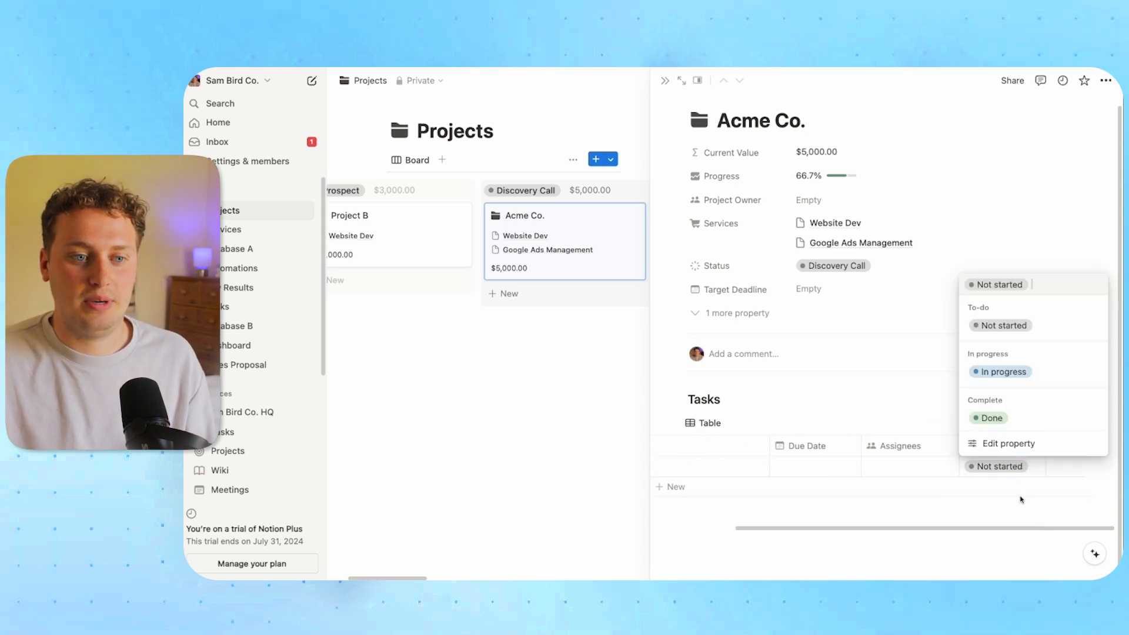
pyautogui.click(989, 421)
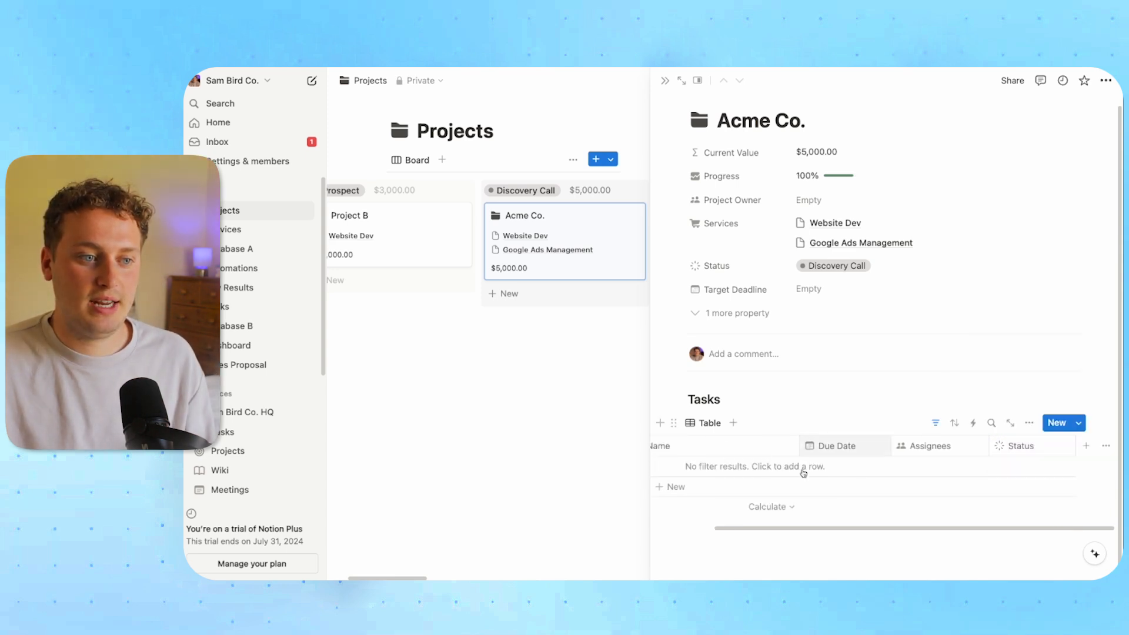
pyautogui.click(665, 82)
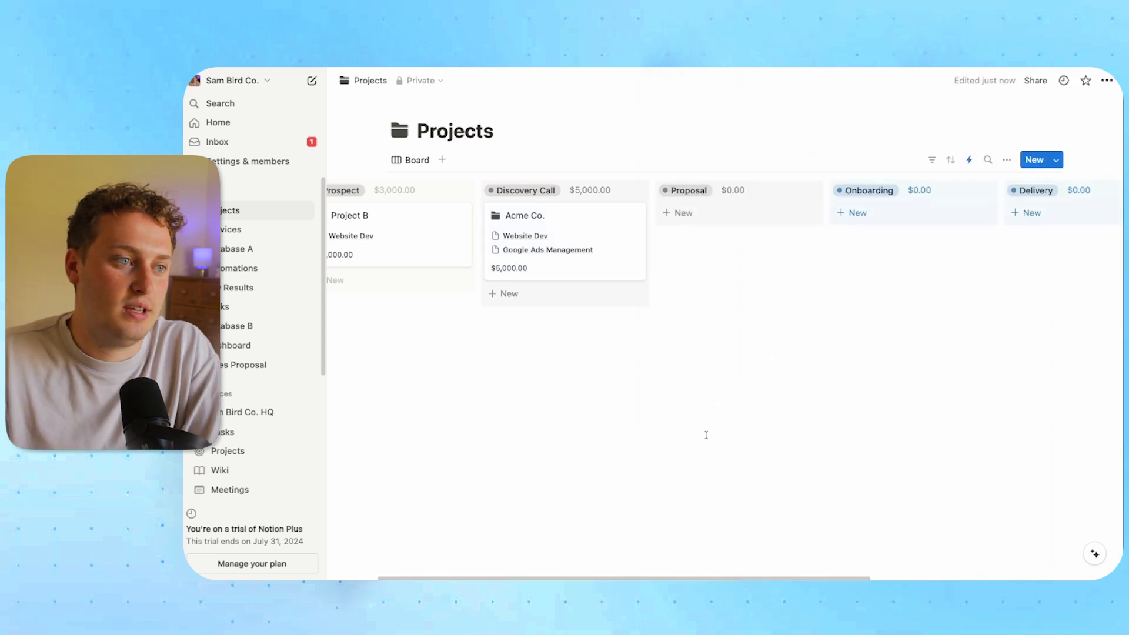
# Drag Acme Co. into the Proposal column and open its page
pyautogui.moveTo(574, 217); pyautogui.dragTo(741, 215)
pyautogui.click(829, 418)
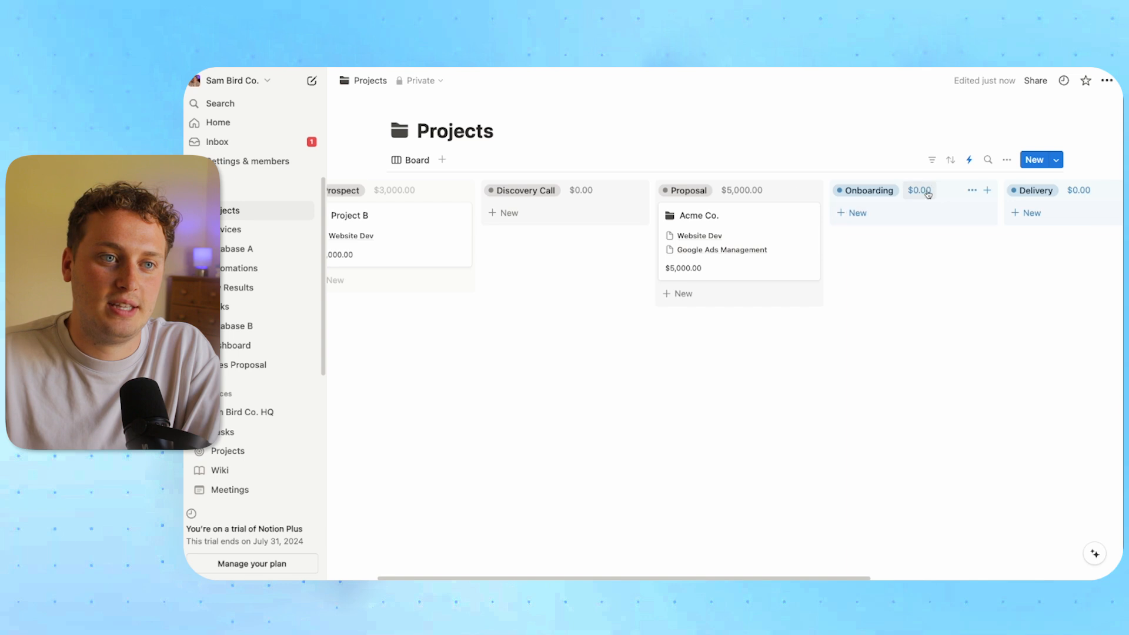
pyautogui.click(756, 217)
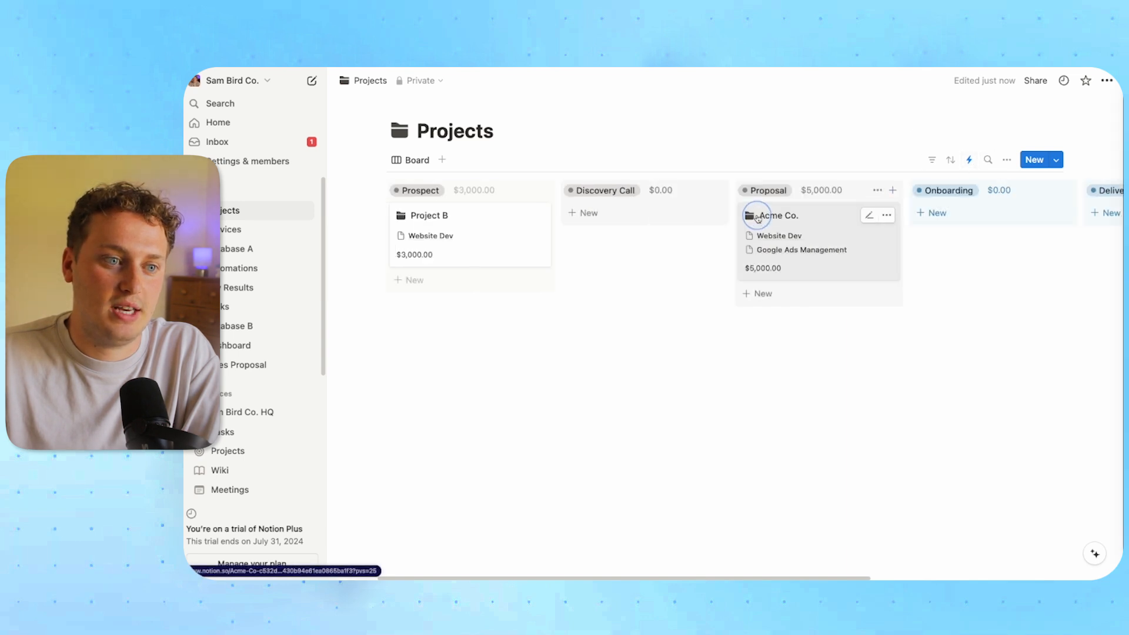
# Mark the auto-created 'Create Proposal and Send to Client' task Done and close the page
pyautogui.scroll(-1, 831, 362)
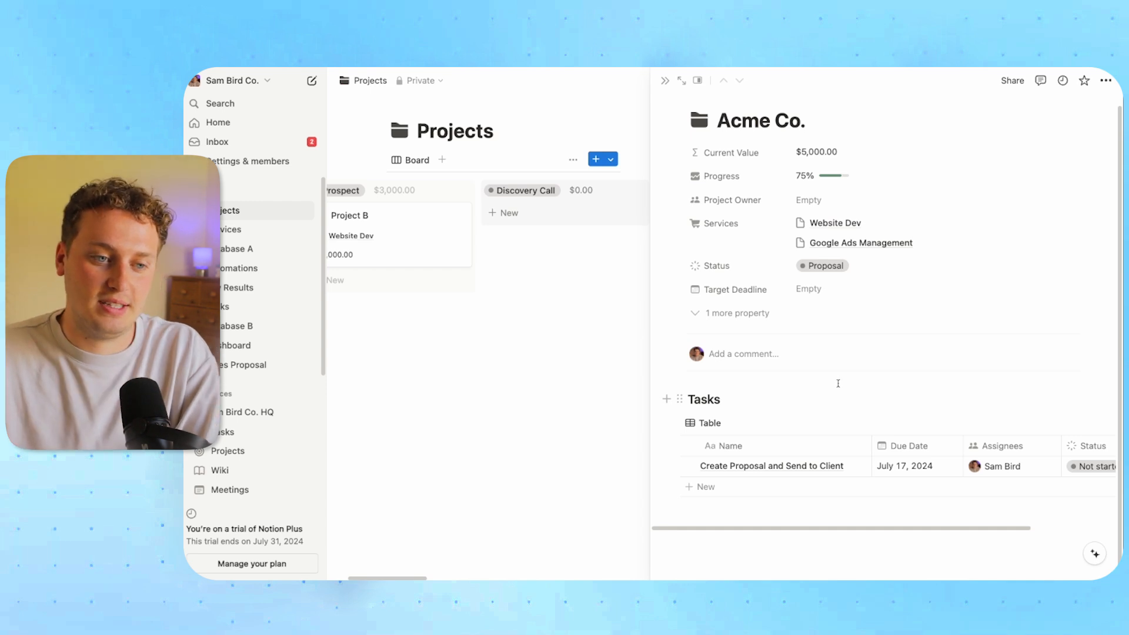
pyautogui.hscroll(3, 820, 468)
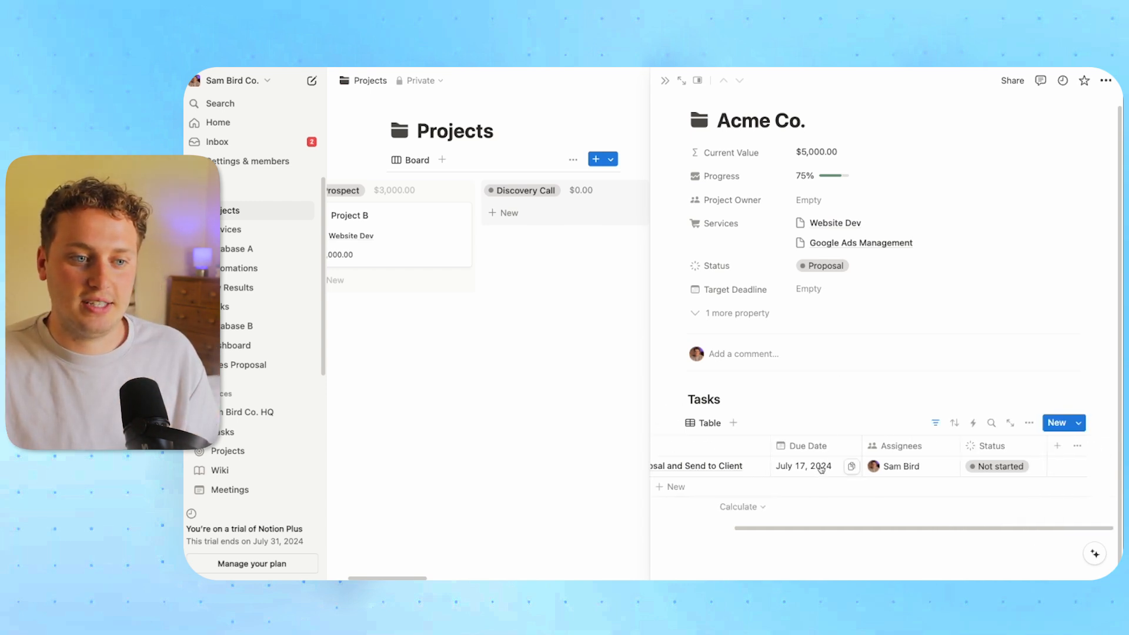
pyautogui.hscroll(-3, 917, 470)
pyautogui.hscroll(3, 1003, 497)
pyautogui.click(1016, 473)
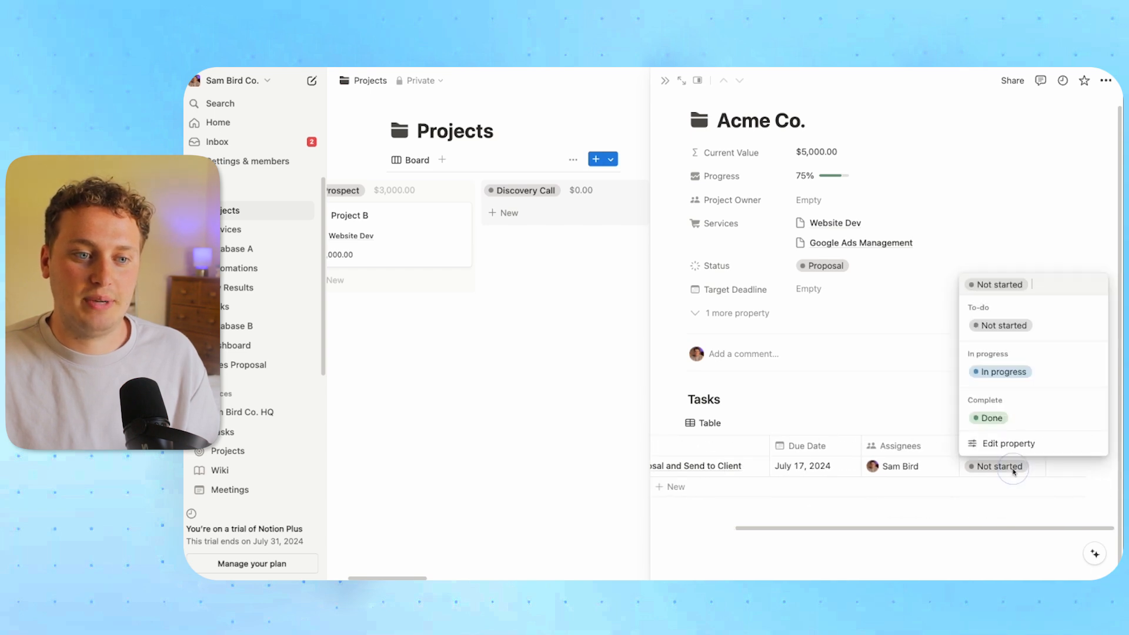
pyautogui.click(998, 419)
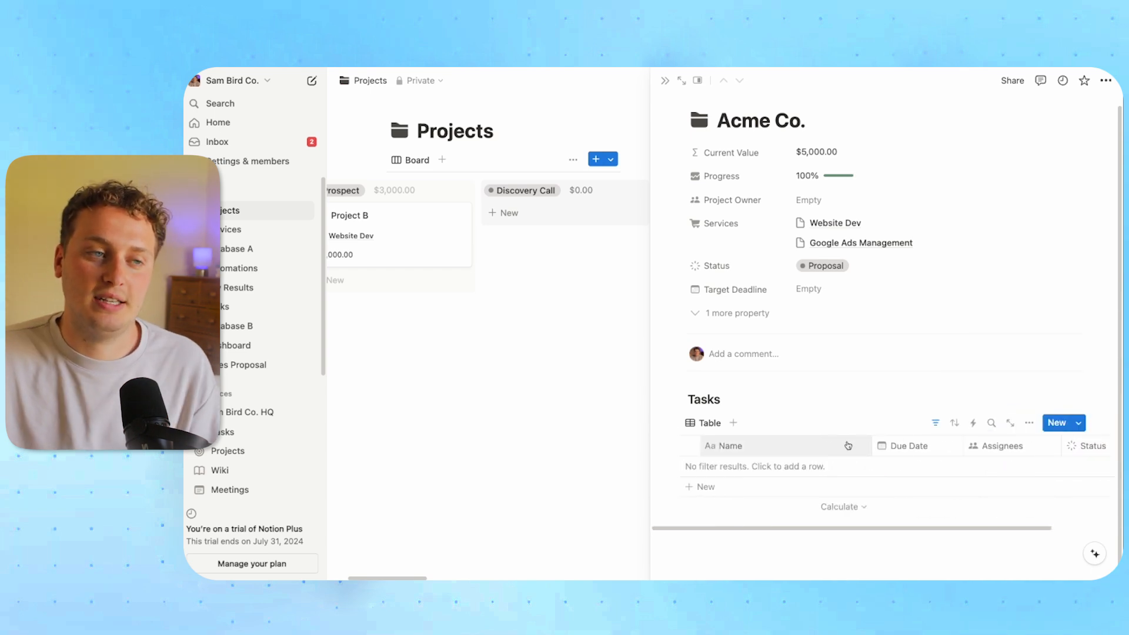
pyautogui.click(649, 398)
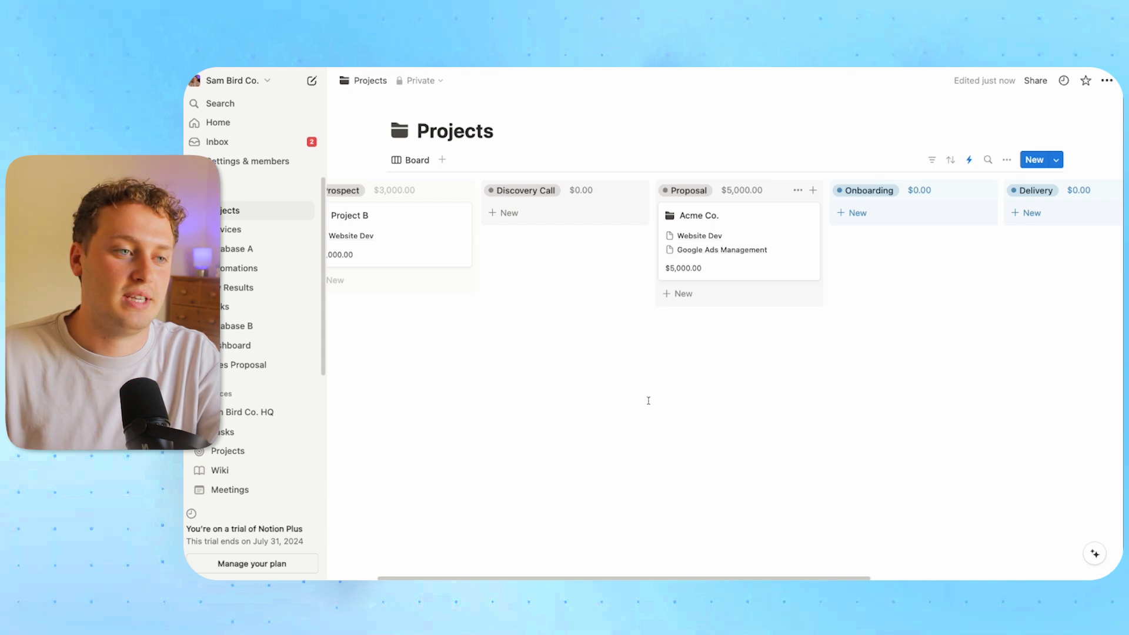